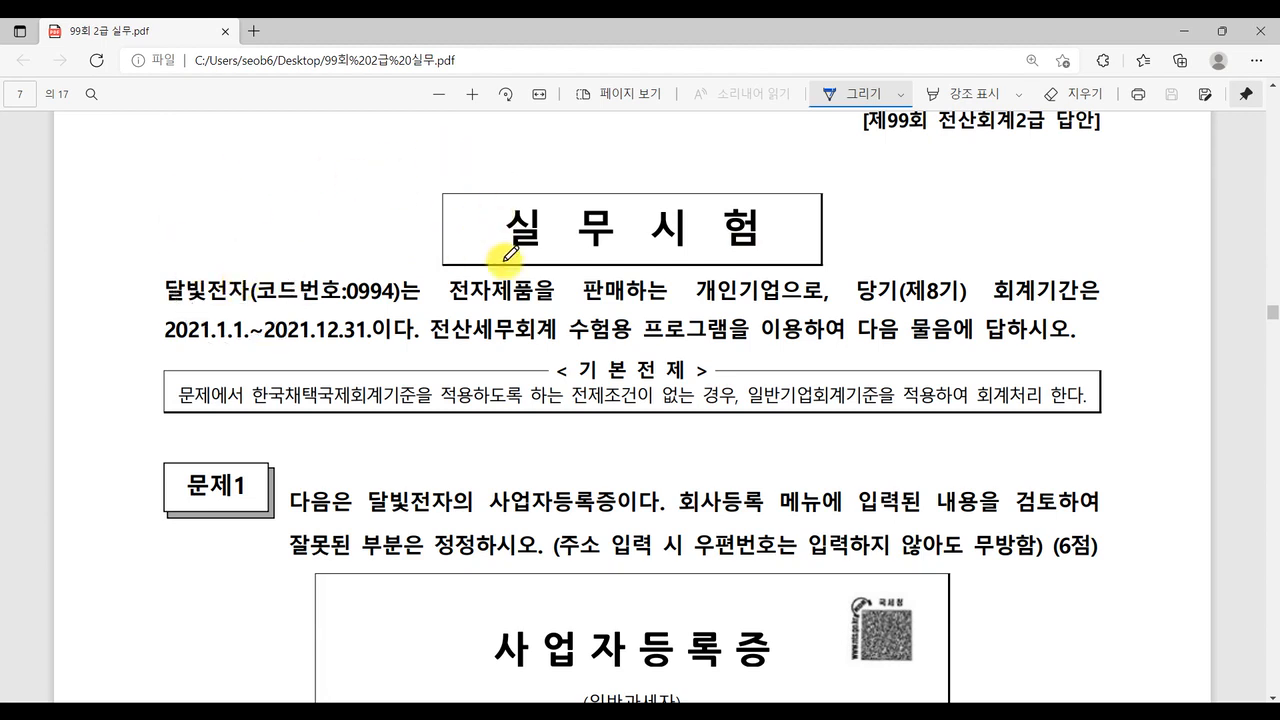
Step: Underline 개인기업 in the practical exam's introduction and bring up the business registration certificate of 문제1
{"action": "left_click_drag", "start_coordinate": [709, 298], "coordinate": [776, 292]}
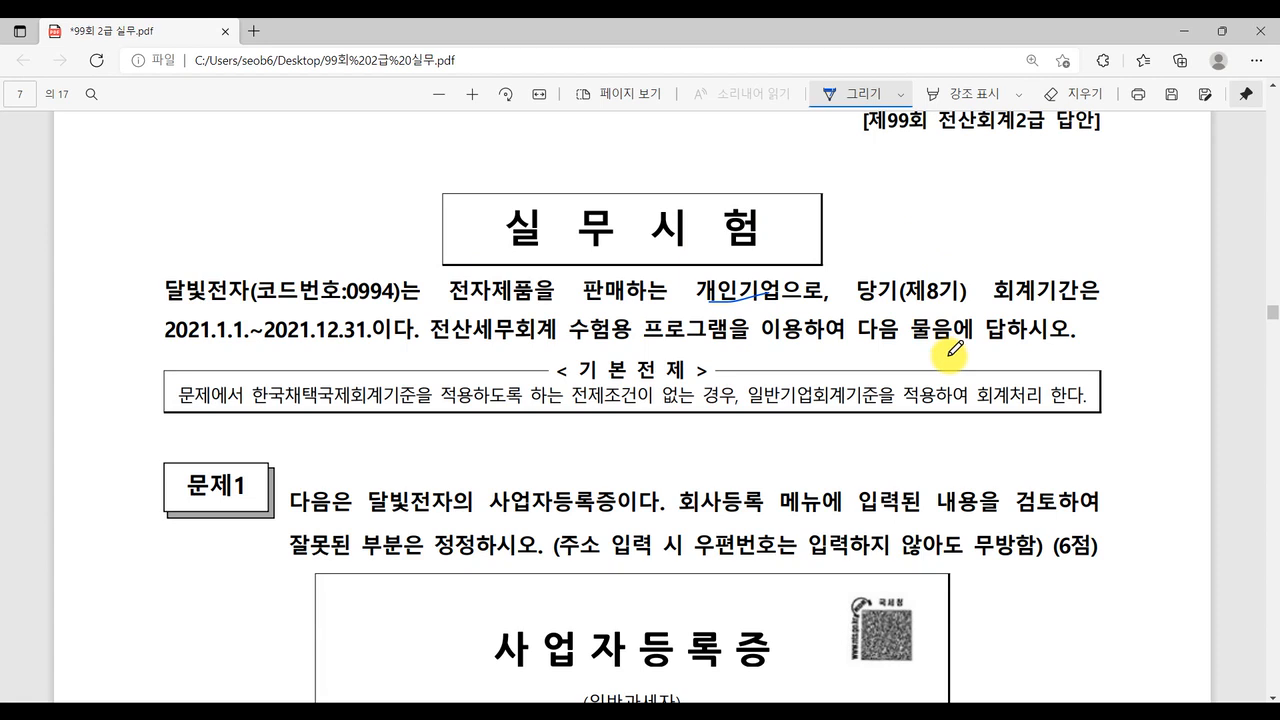
{"action": "scroll", "coordinate": [252, 215], "scroll_direction": "down", "scroll_amount": 3}
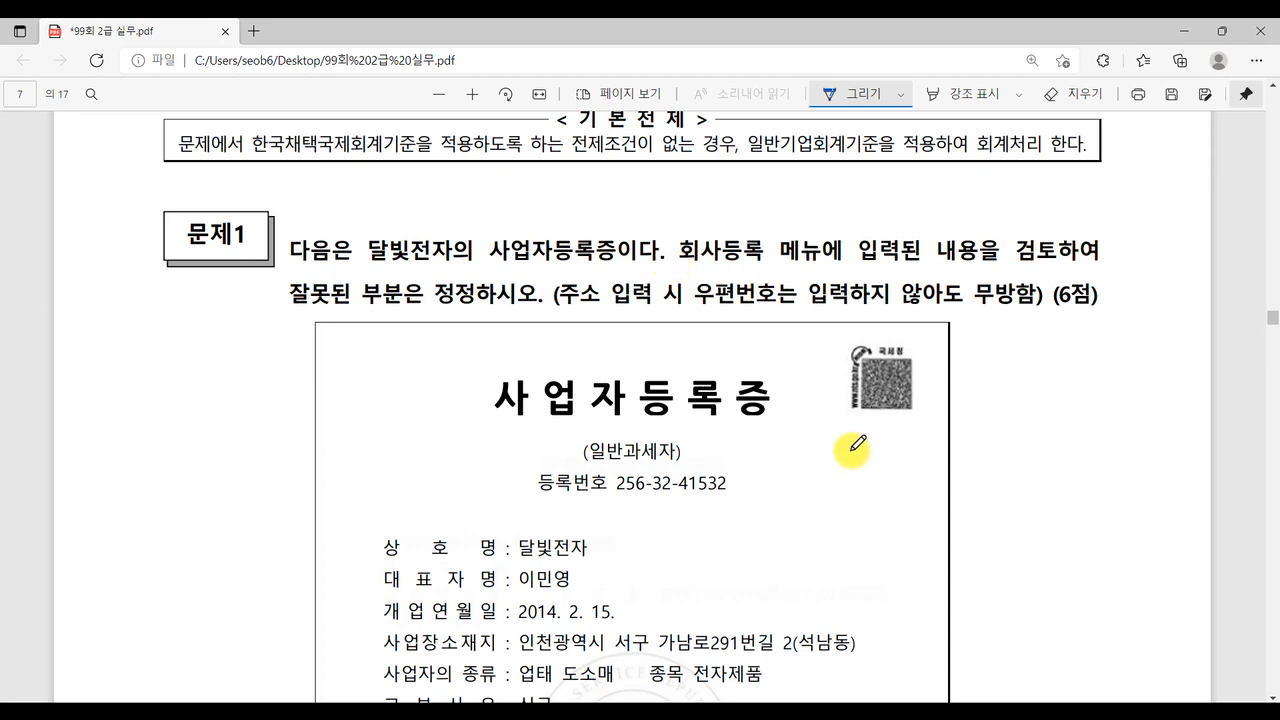
{"action": "scroll", "coordinate": [688, 404], "scroll_direction": "down", "scroll_amount": 3}
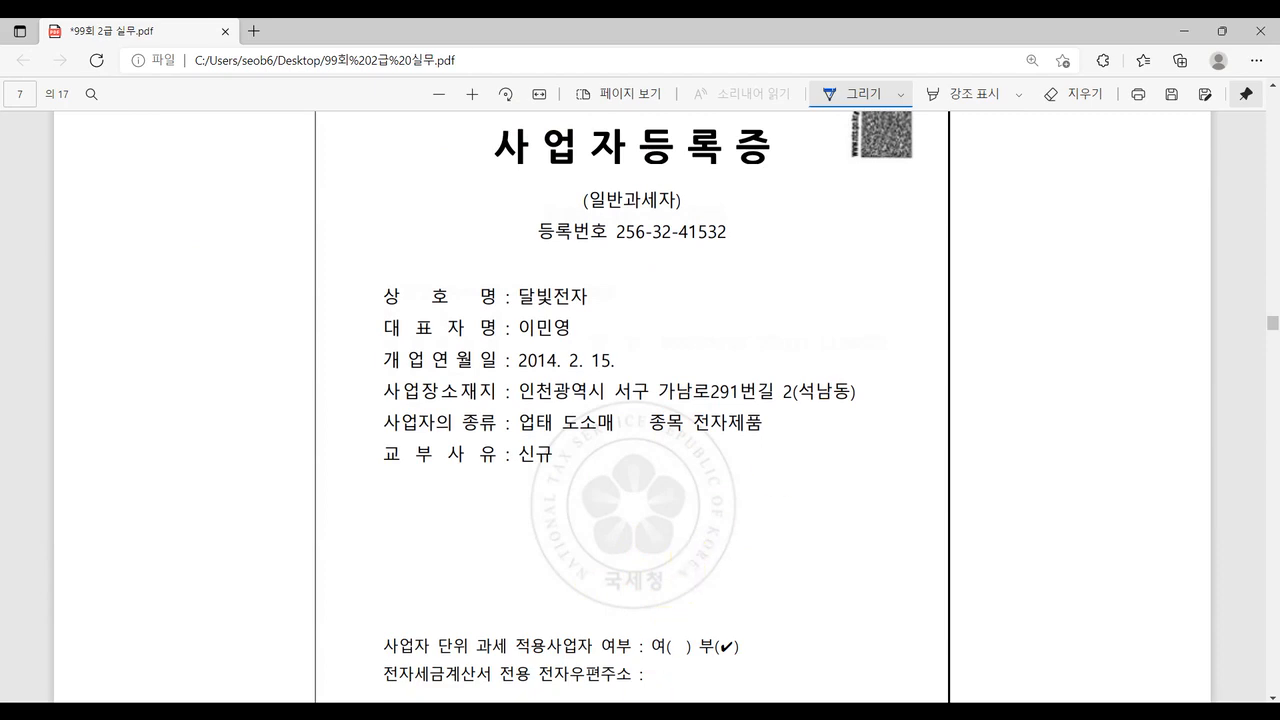
Step: Switch to KcLep and open the 회사등록 form for 달빛전자
{"action": "left_click", "coordinate": [240, 711]}
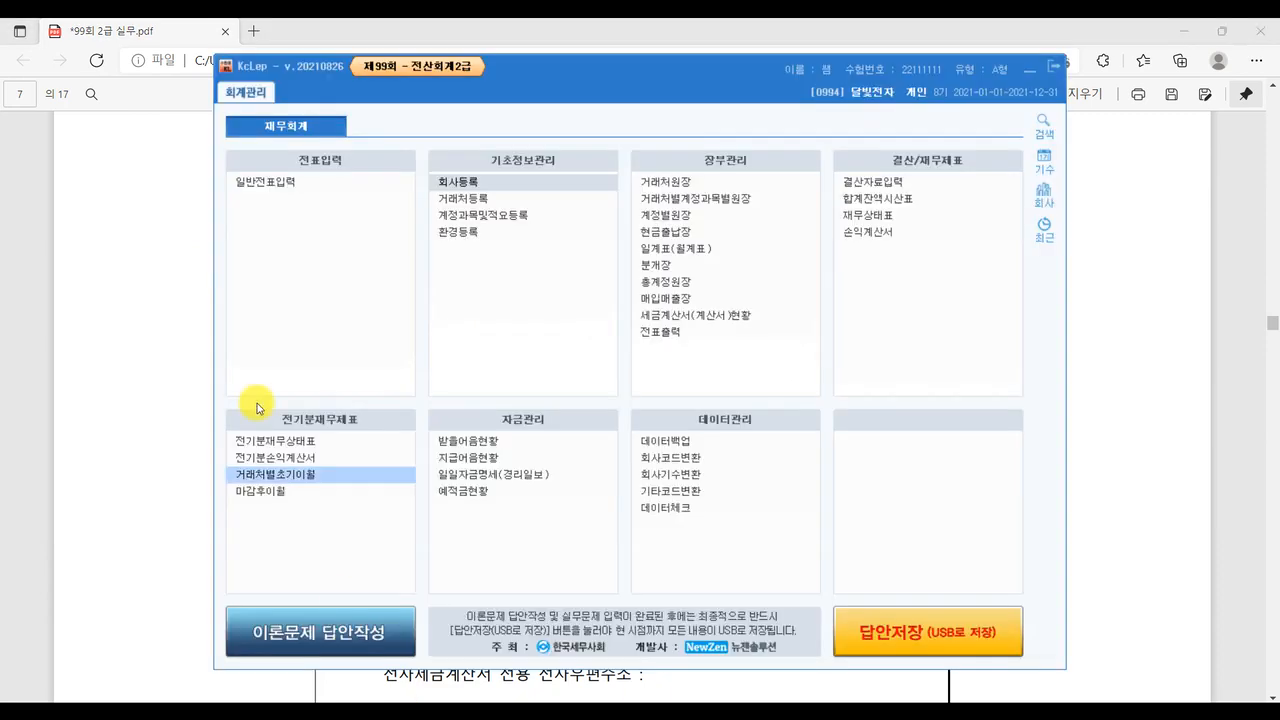
{"action": "left_click", "coordinate": [474, 184]}
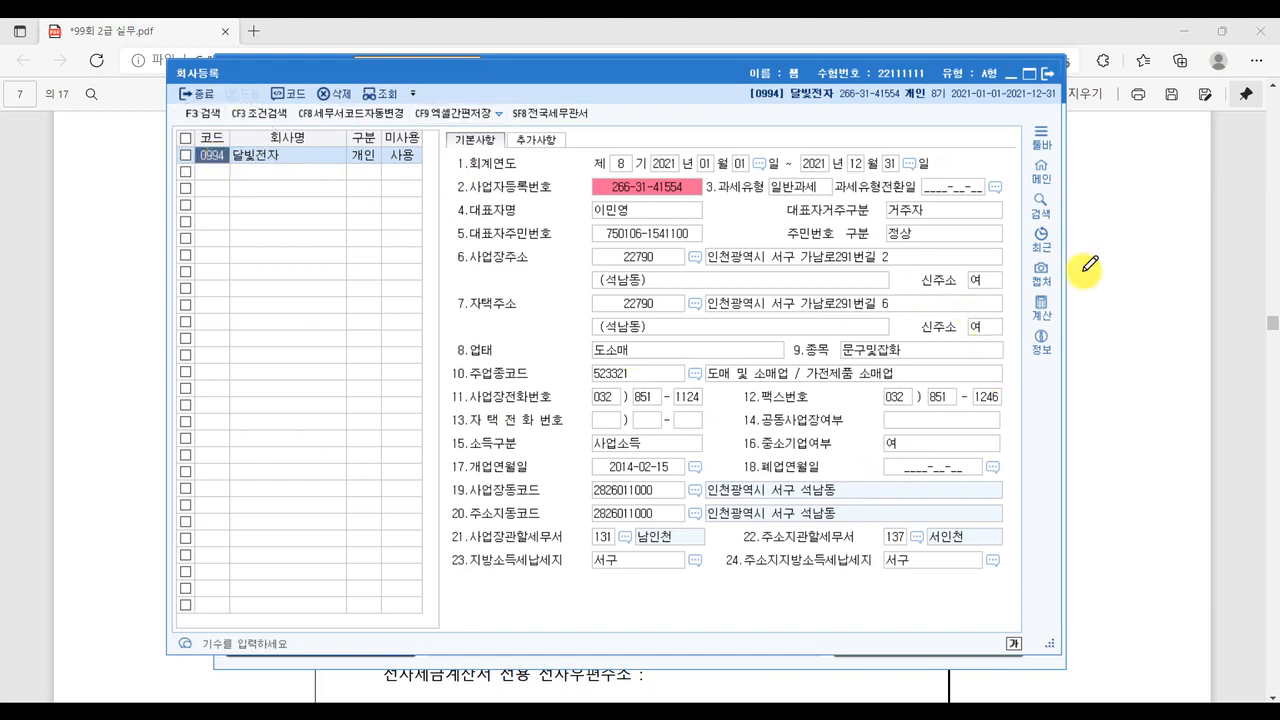
Step: Switch back to the exam PDF and examine the business registration certificate from its heading to the issuing tax office
{"action": "left_click", "coordinate": [1243, 295]}
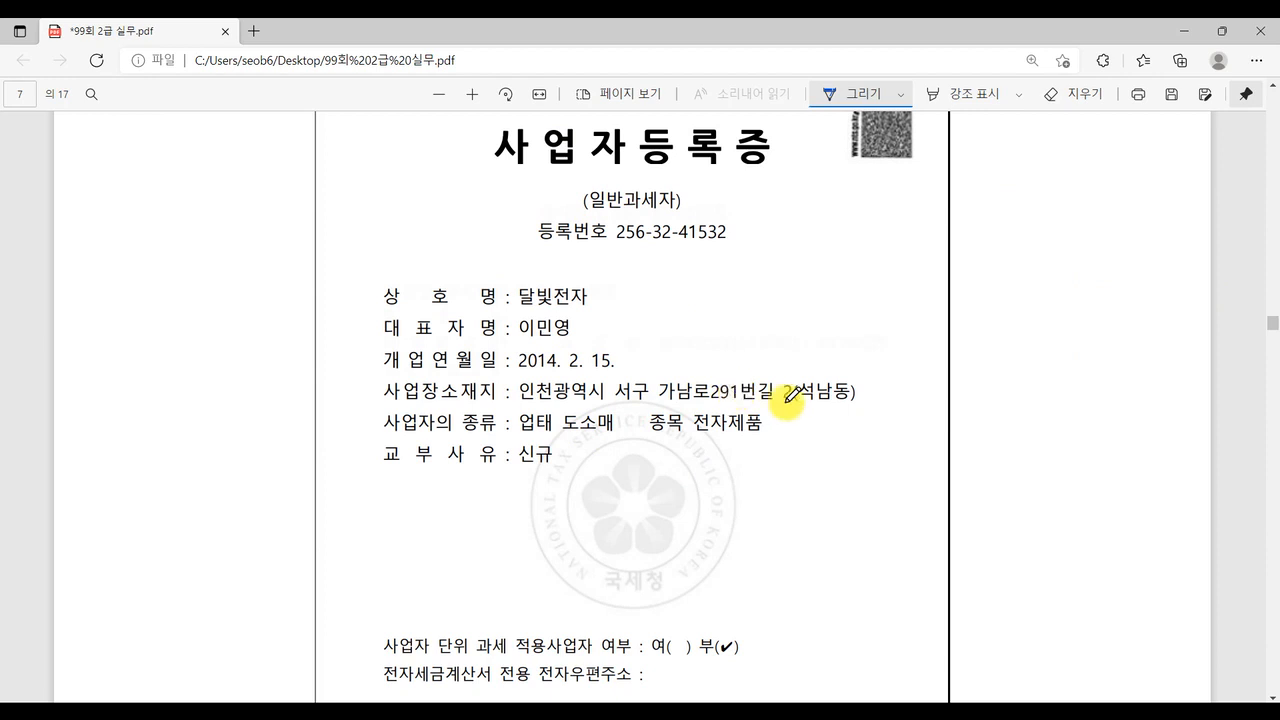
{"action": "scroll", "coordinate": [823, 523], "scroll_direction": "up", "scroll_amount": 2}
{"action": "scroll", "coordinate": [700, 400], "scroll_direction": "down", "scroll_amount": 1}
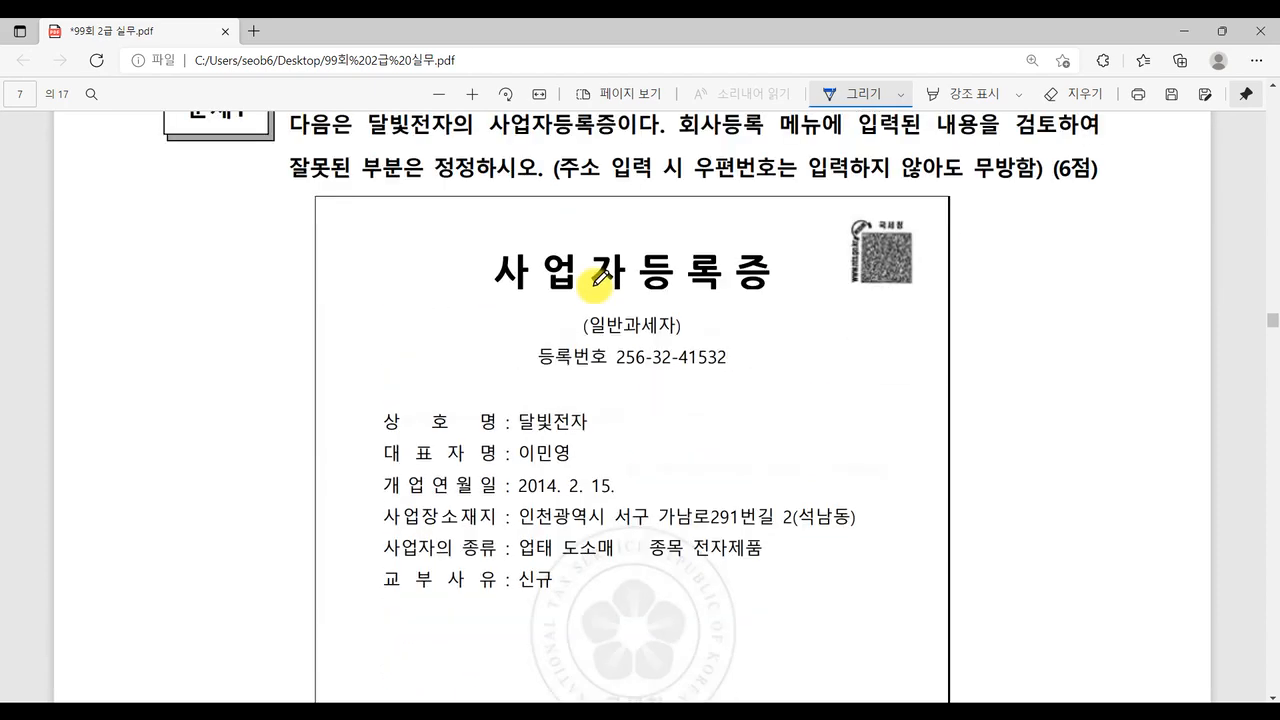
{"action": "scroll", "coordinate": [636, 470], "scroll_direction": "down", "scroll_amount": 1}
{"action": "scroll", "coordinate": [636, 470], "scroll_direction": "down", "scroll_amount": 2}
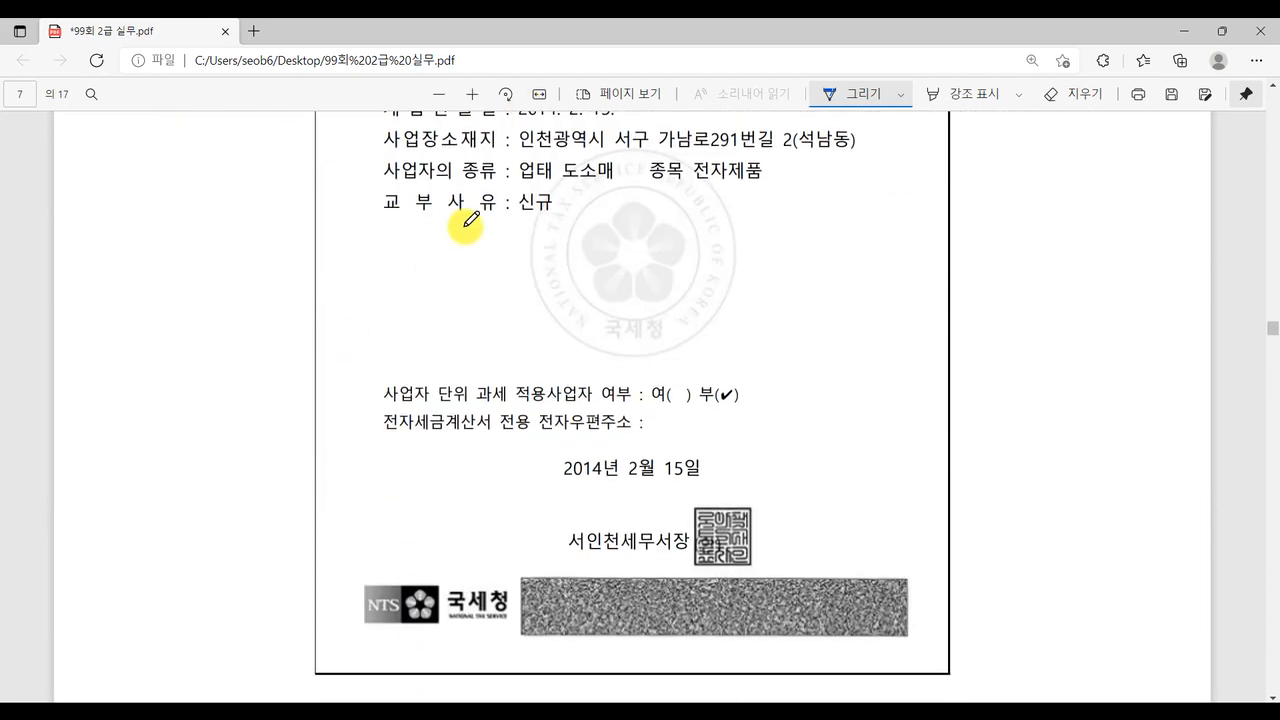
{"action": "scroll", "coordinate": [682, 424], "scroll_direction": "up", "scroll_amount": 2}
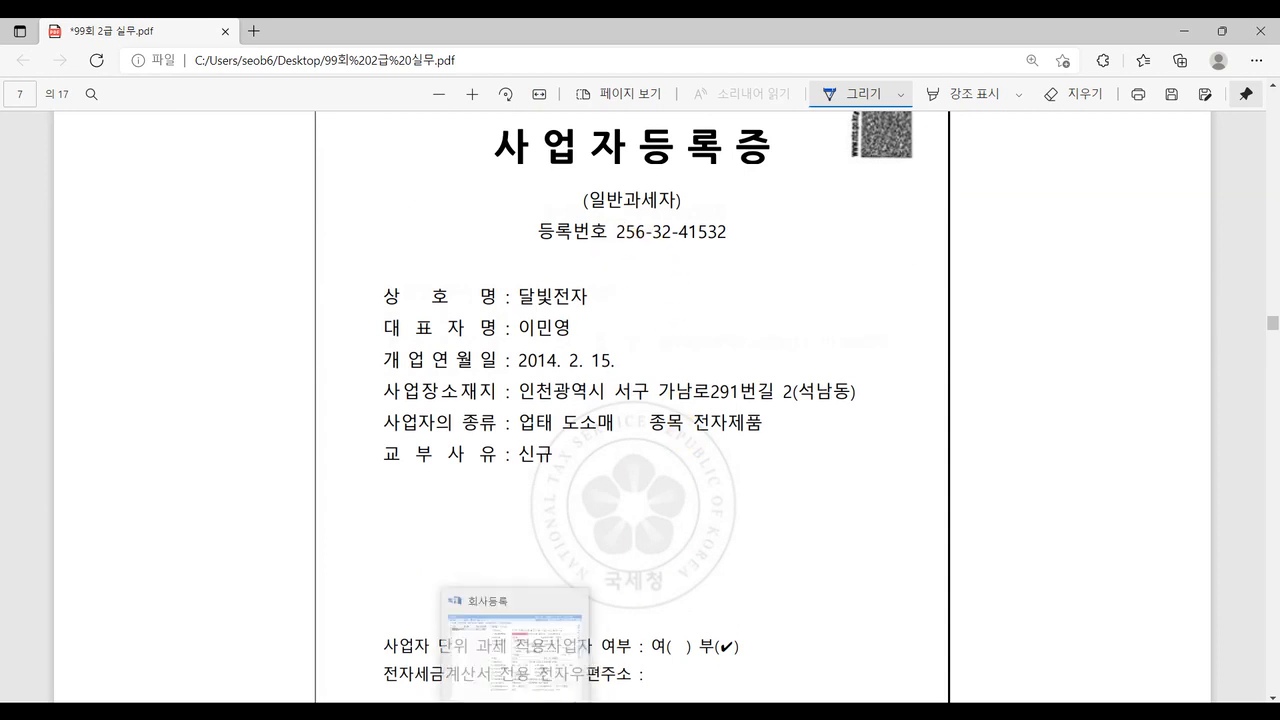
{"action": "left_click_drag", "start_coordinate": [545, 243], "coordinate": [746, 229]}
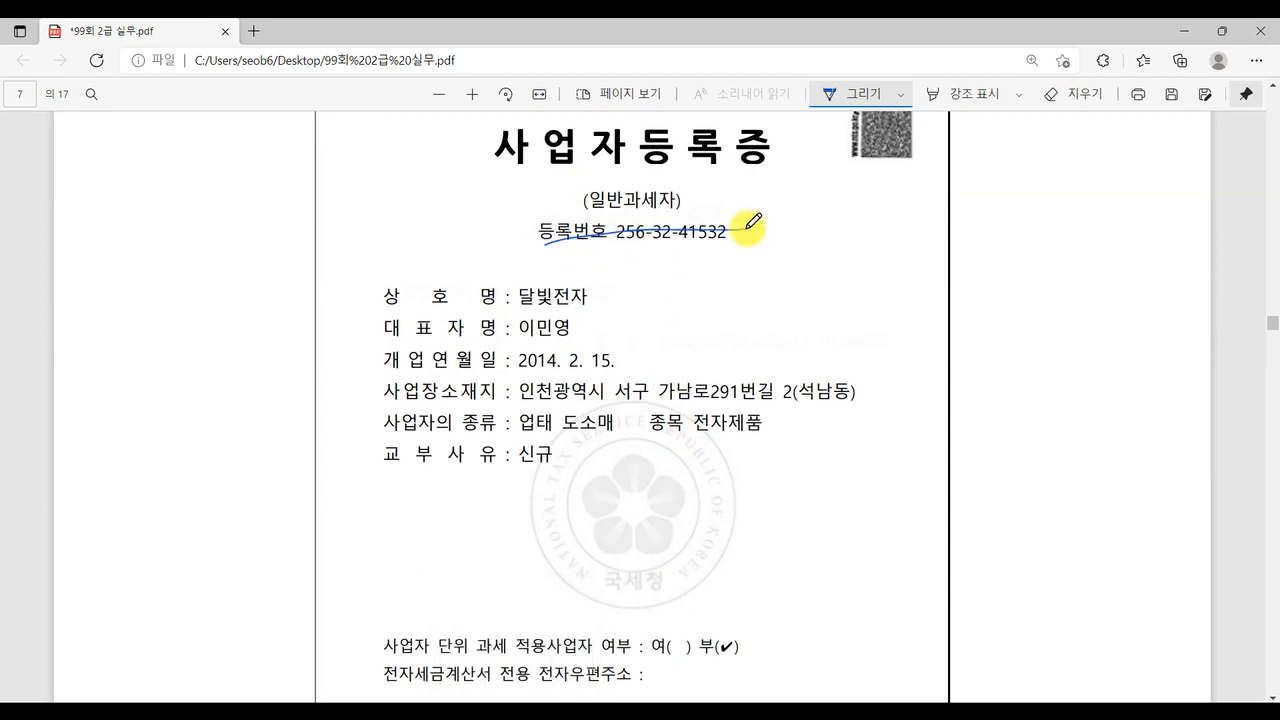
{"action": "left_click", "coordinate": [1050, 95]}
{"action": "left_click", "coordinate": [650, 238]}
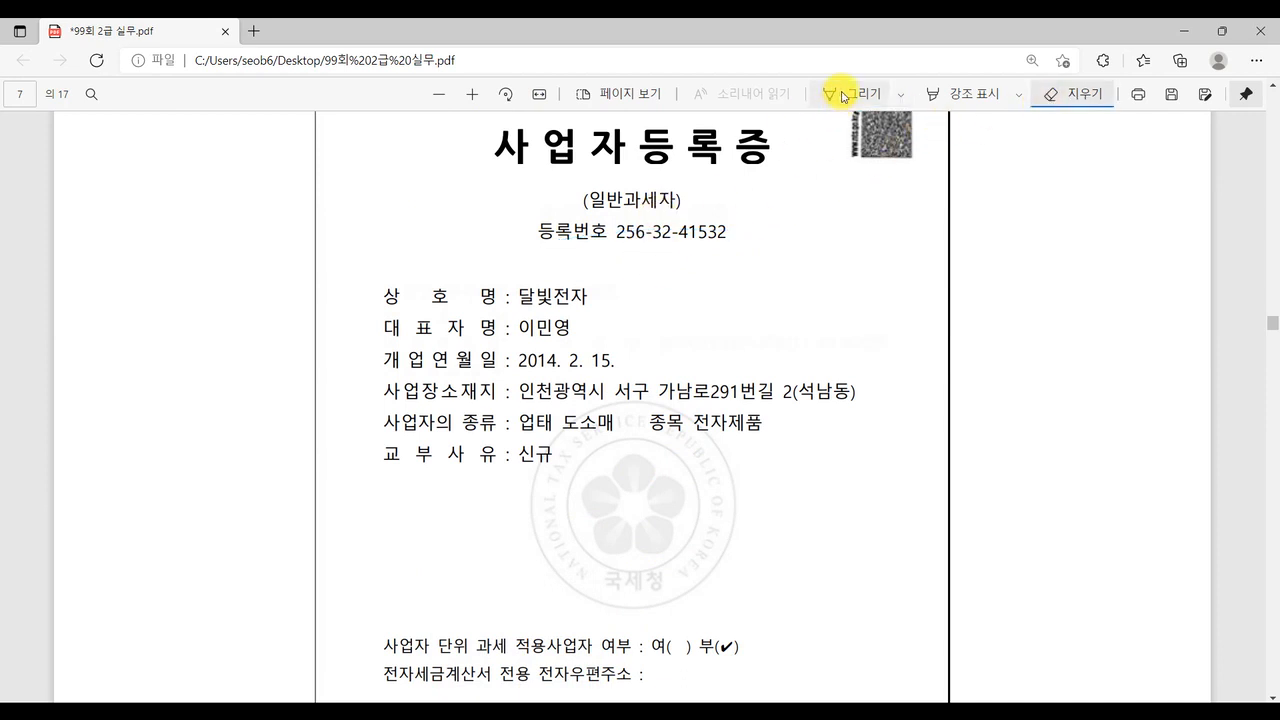
Step: Underline the registration number on the certificate and enter that number as the 사업자등록번호 in KcLep's 회사등록 form
{"action": "left_click", "coordinate": [829, 93]}
{"action": "left_click_drag", "start_coordinate": [541, 240], "coordinate": [762, 240]}
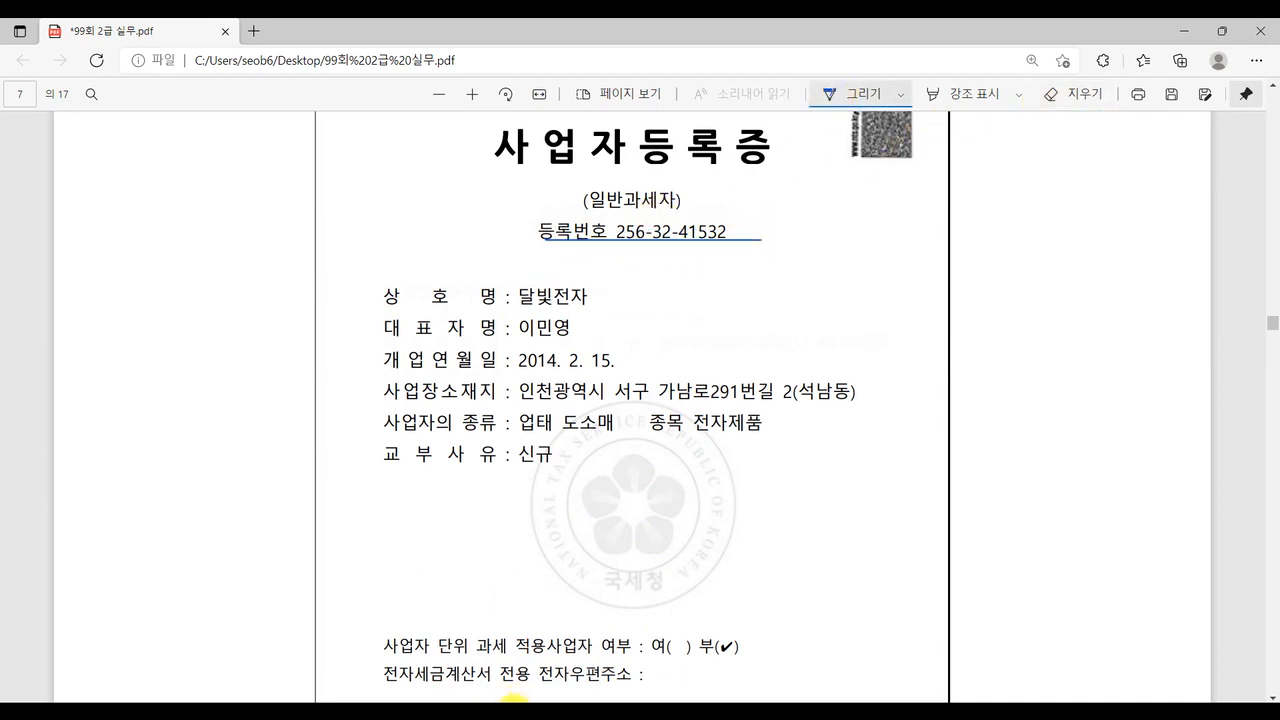
{"action": "left_click", "coordinate": [513, 708]}
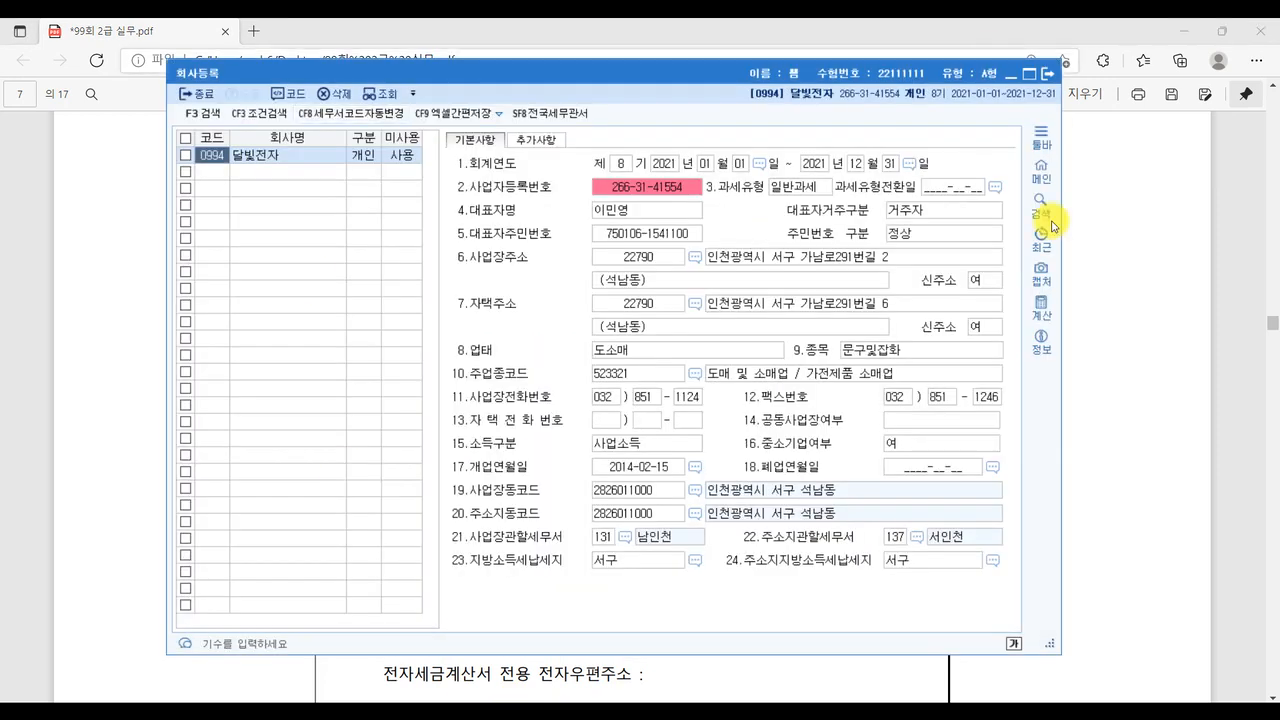
{"action": "left_click", "coordinate": [668, 198]}
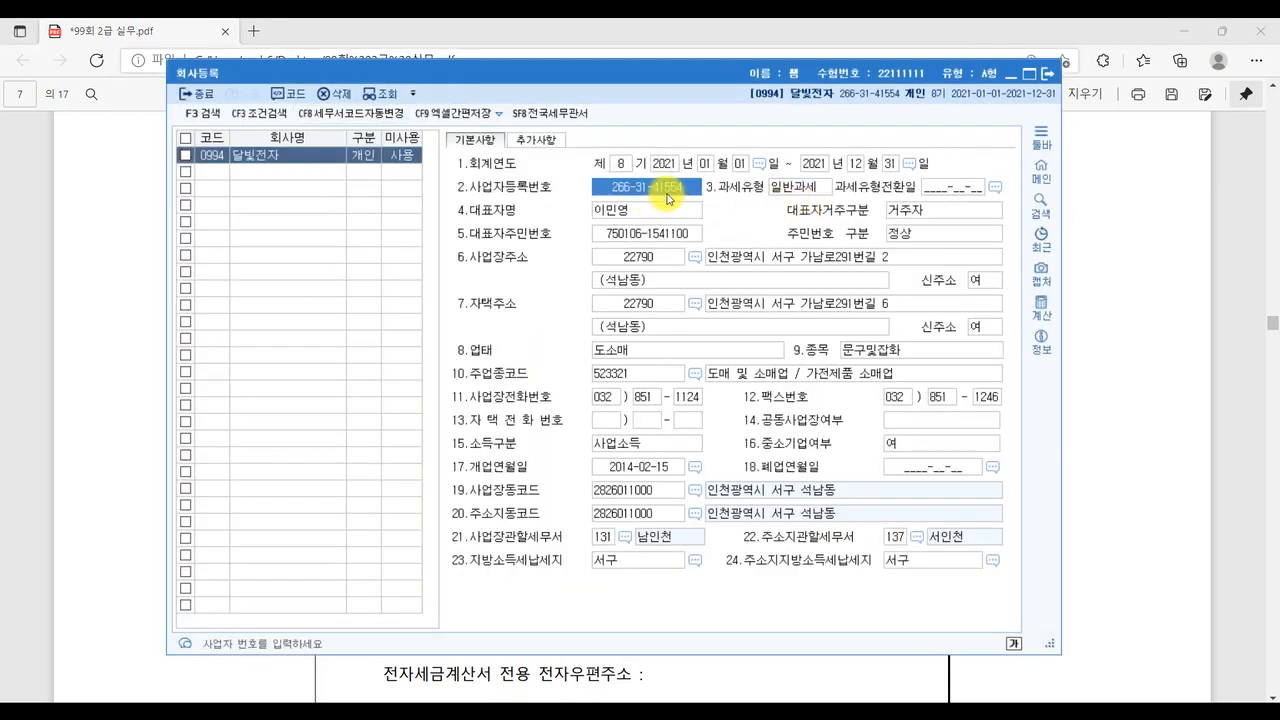
{"action": "left_click", "coordinate": [672, 233]}
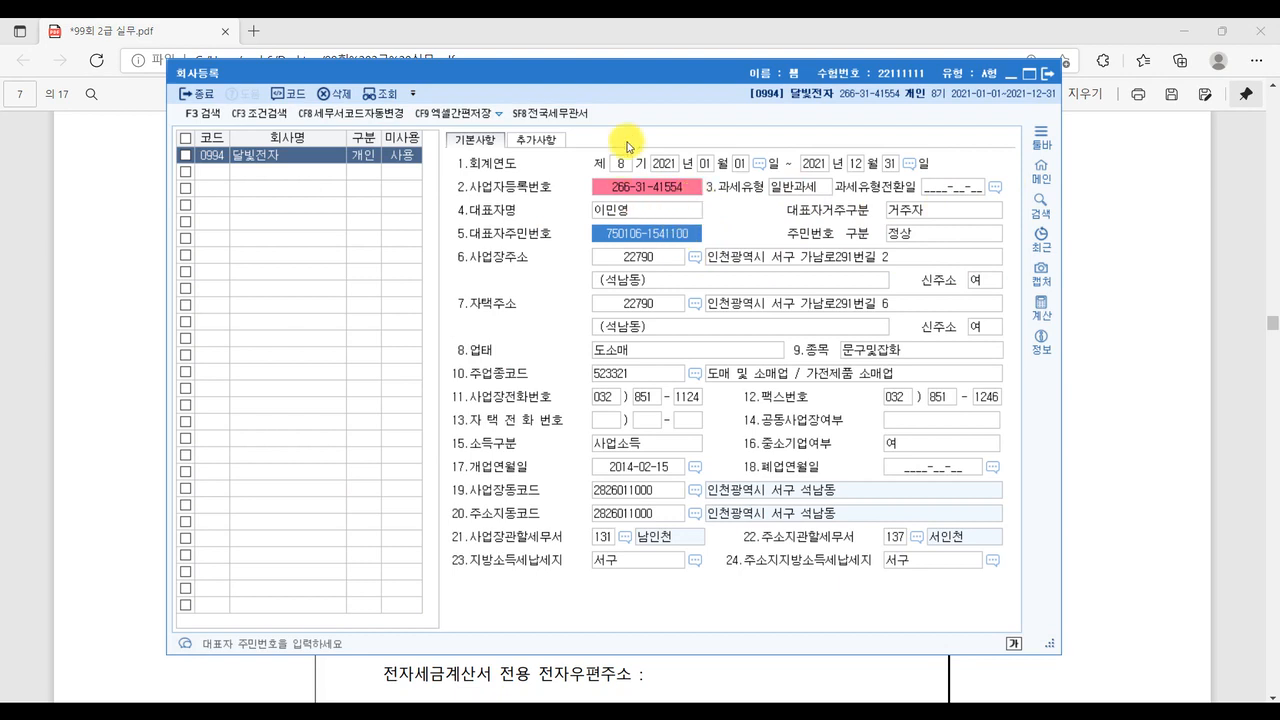
{"action": "left_click", "coordinate": [667, 187]}
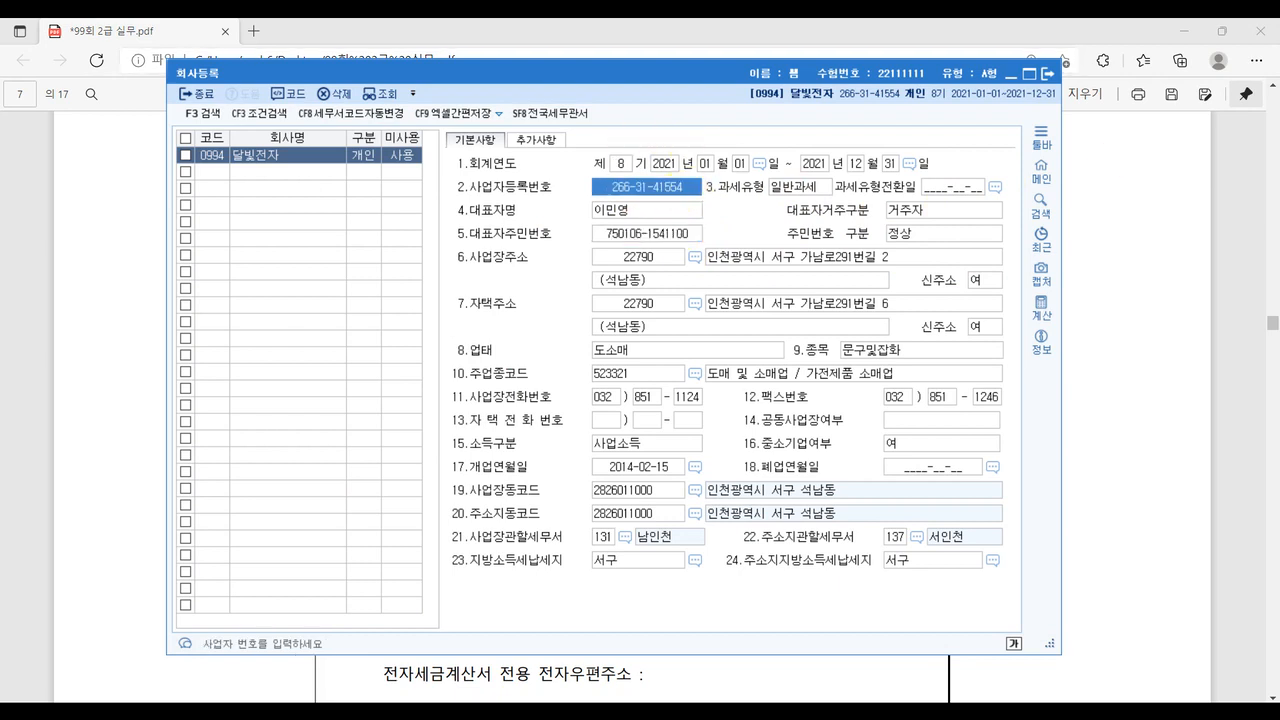
{"action": "left_click", "coordinate": [636, 193]}
{"action": "left_click", "coordinate": [636, 193]}
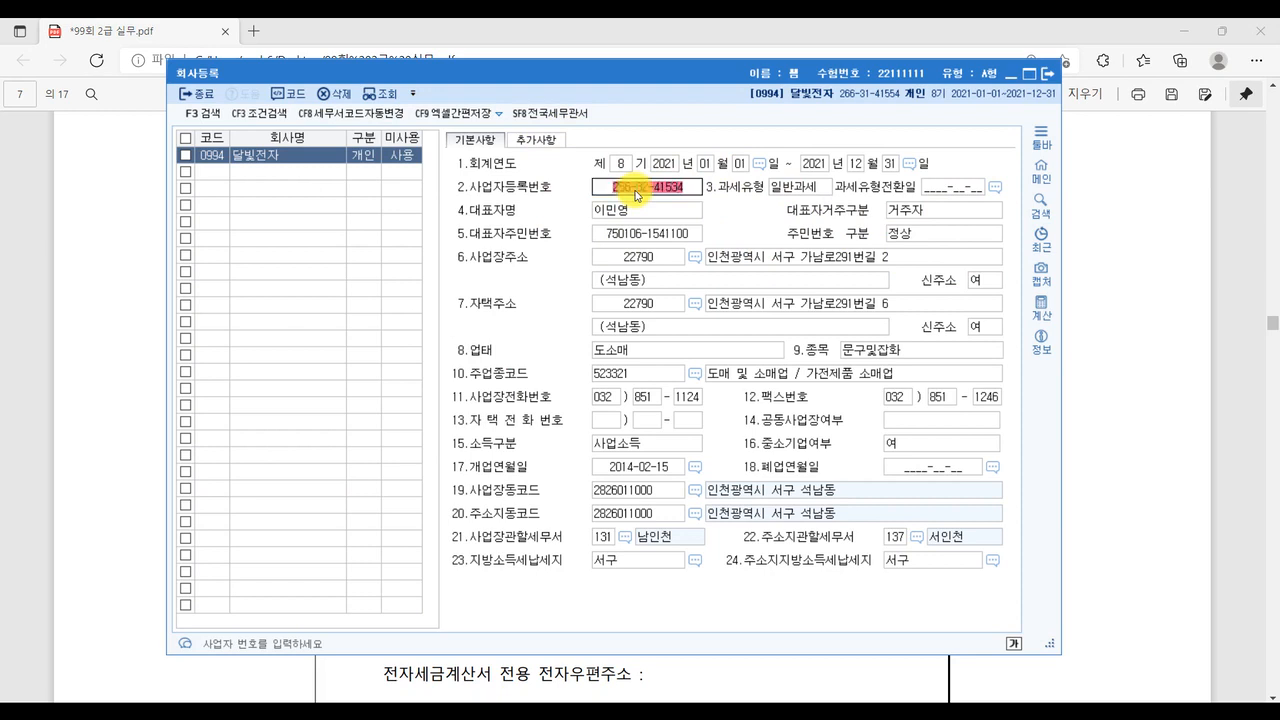
{"action": "key", "text": "Return"}
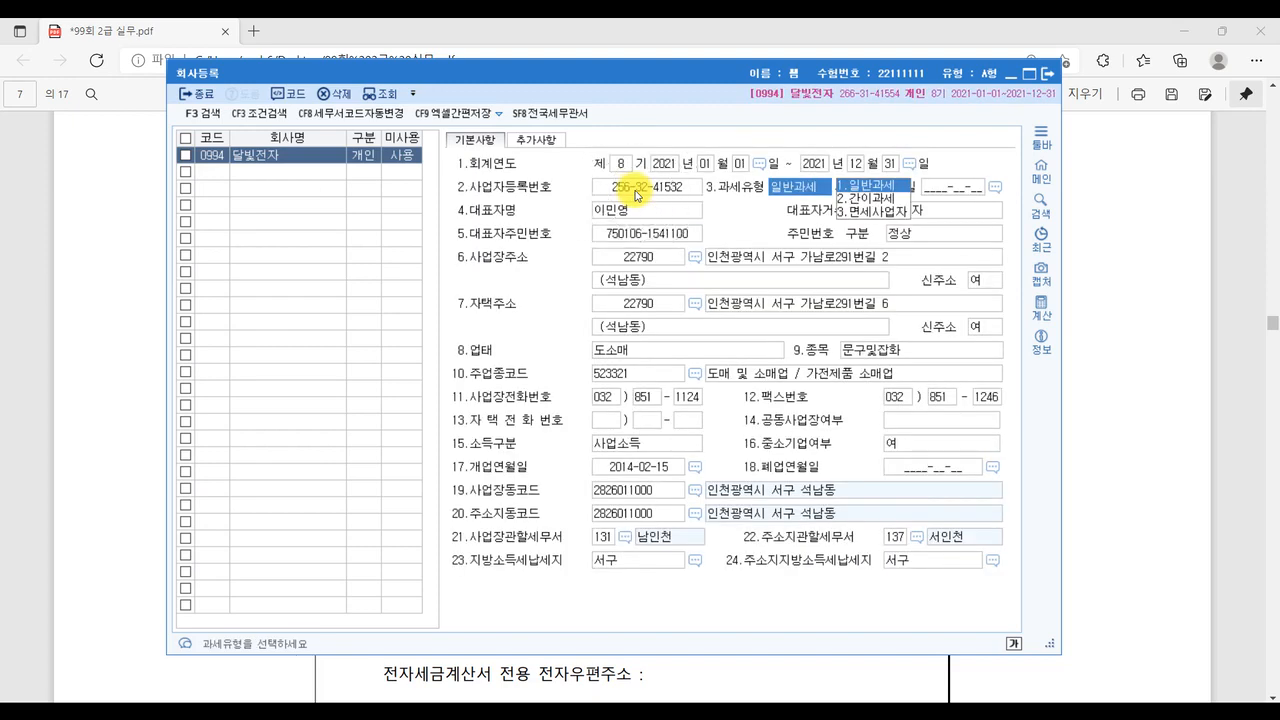
Step: Underline 종목 전자제품 on the exam PDF's certificate and set 종목 to 전자제품 in KcLep's 회사등록 form
{"action": "left_click", "coordinate": [1266, 524]}
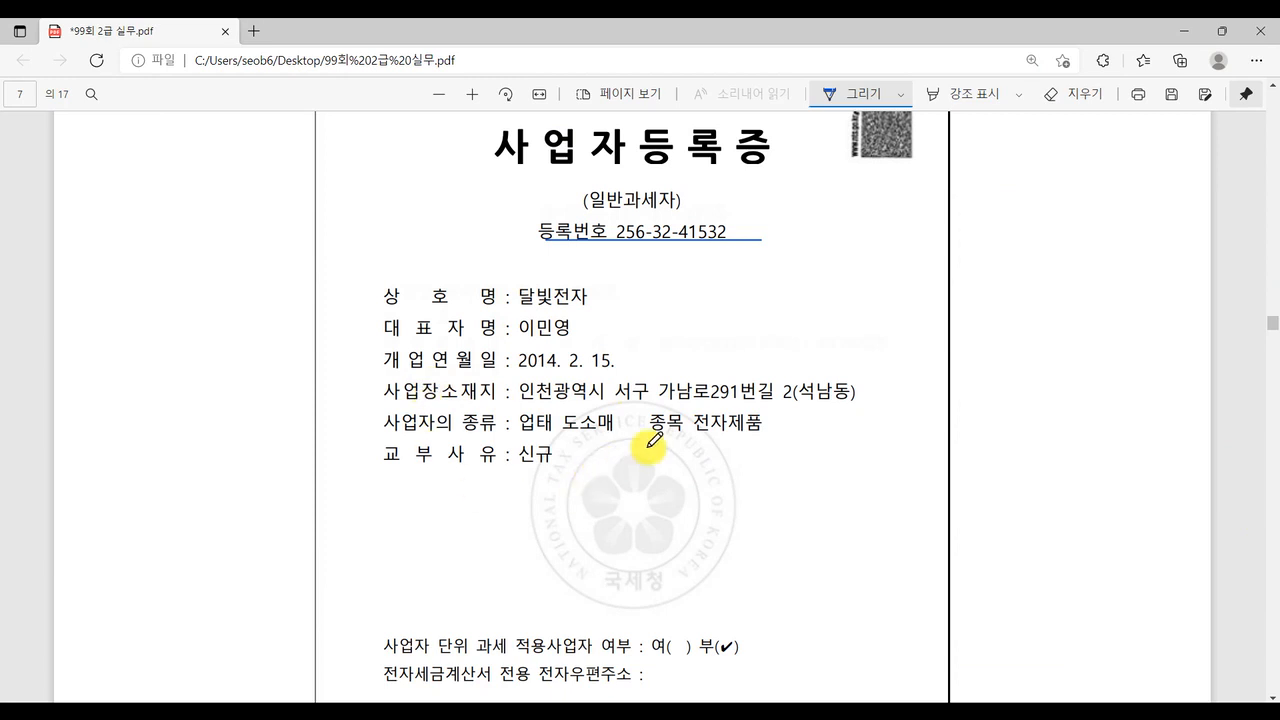
{"action": "left_click_drag", "start_coordinate": [656, 437], "coordinate": [757, 436]}
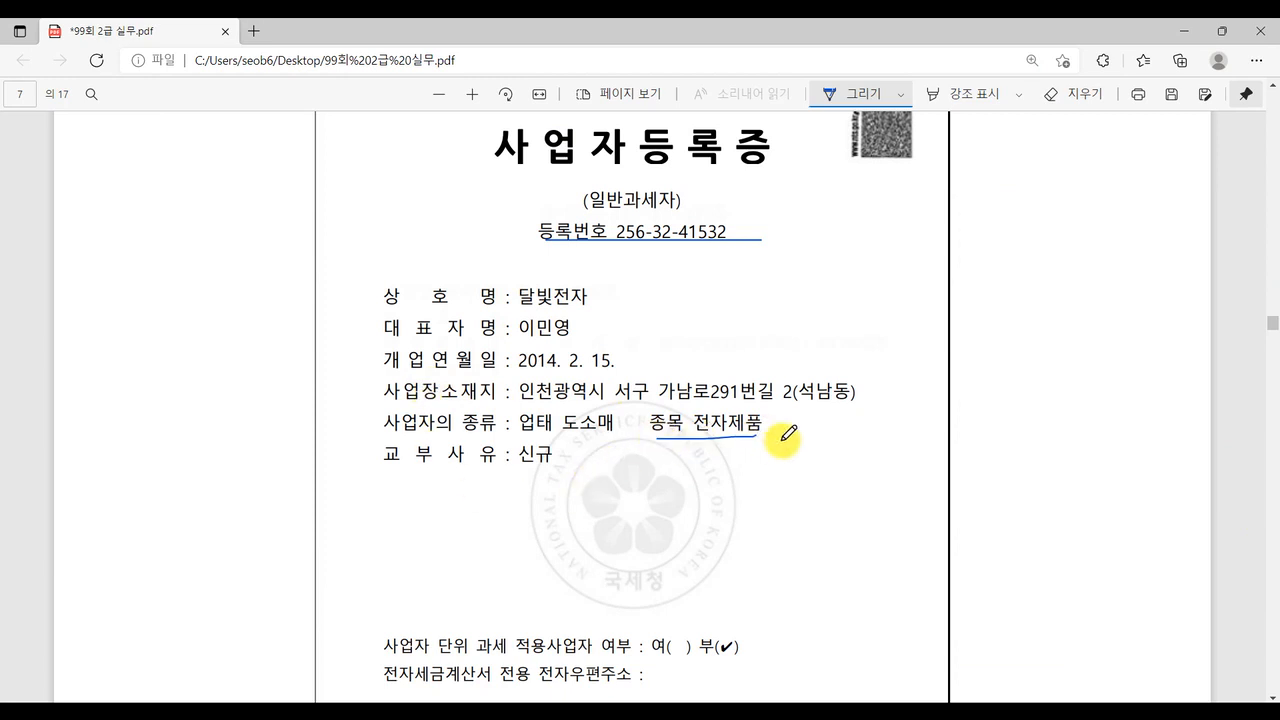
{"action": "left_click", "coordinate": [583, 700]}
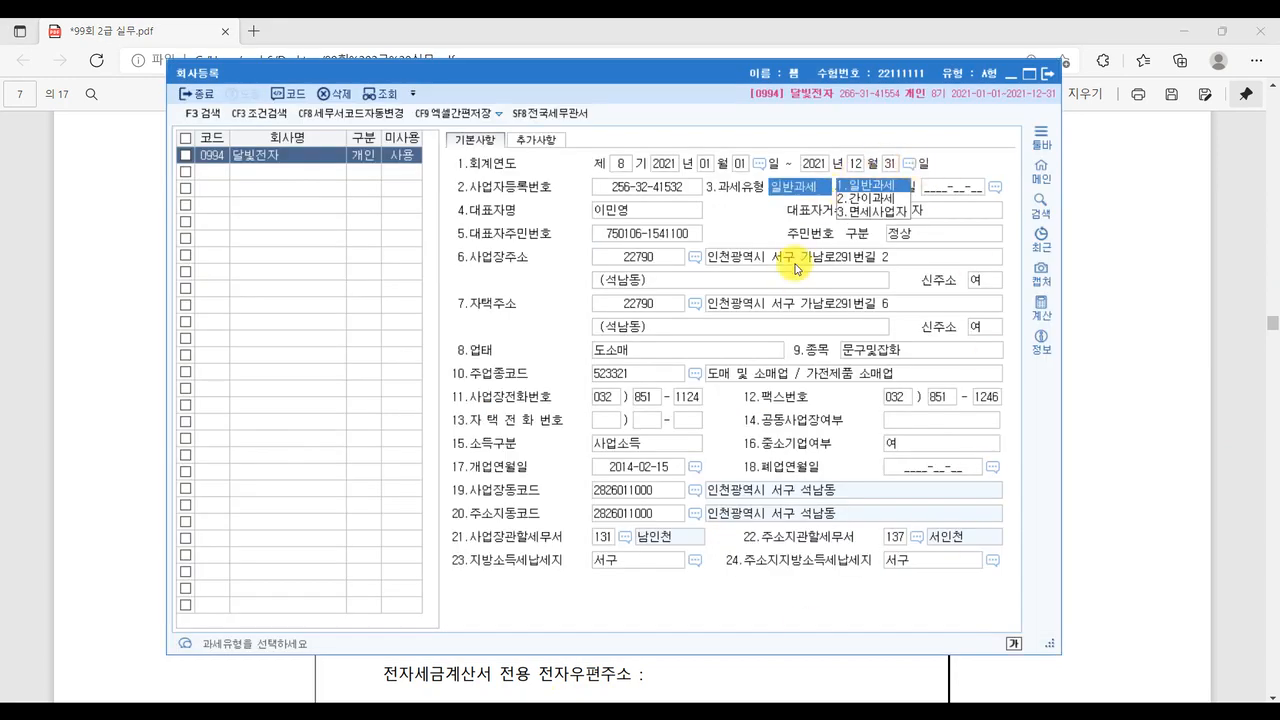
{"action": "left_click", "coordinate": [876, 350]}
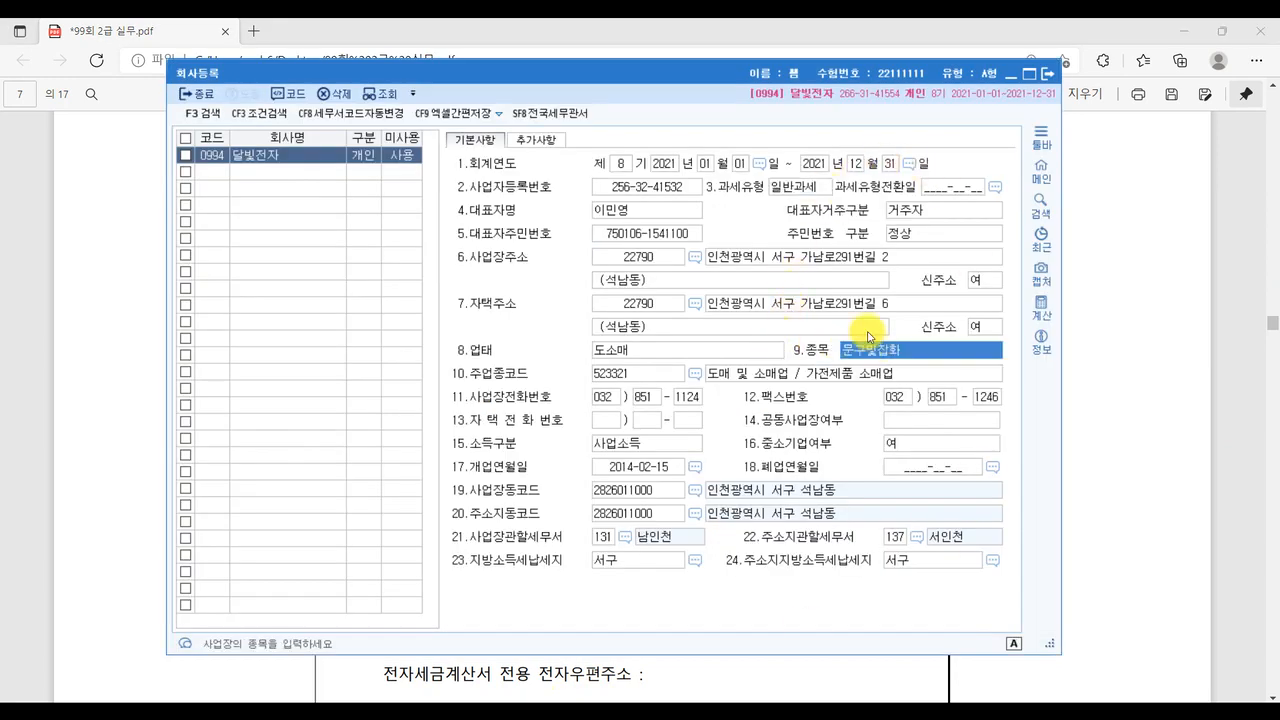
{"action": "type", "text": "전자제품"}
{"action": "key", "text": "Return"}
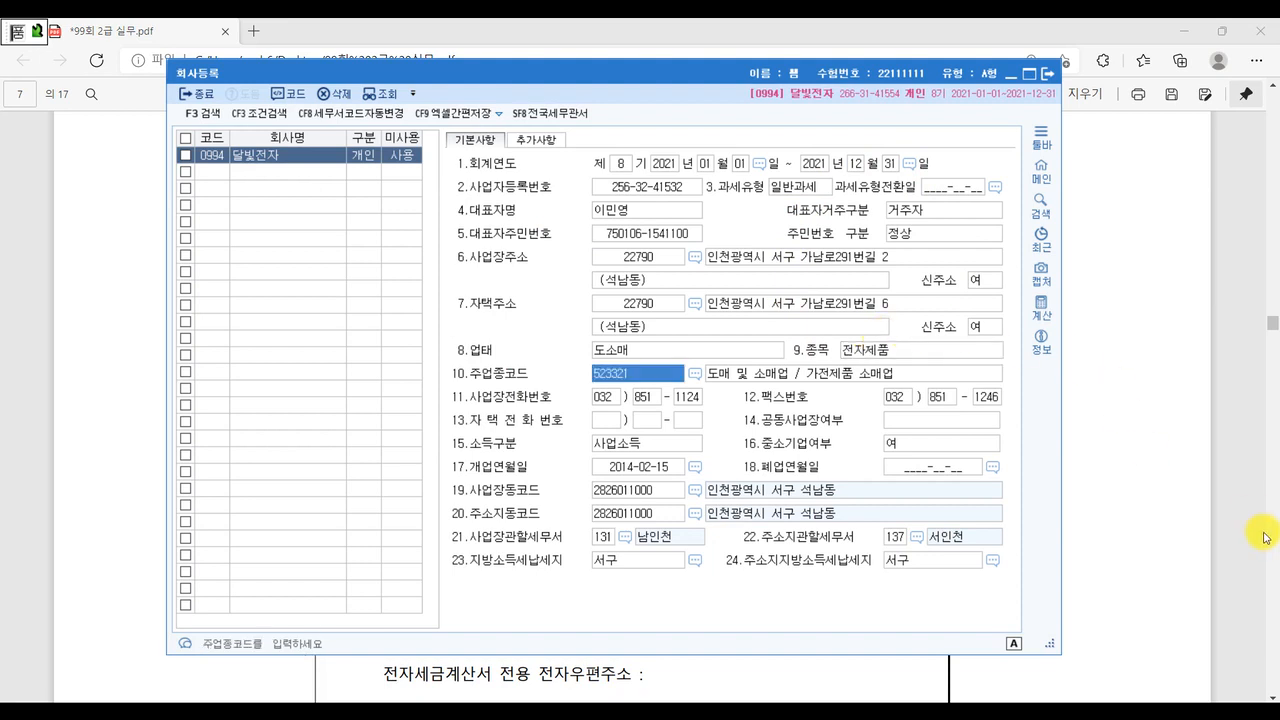
Step: Return to the exam PDF and circle the issuing office 서인천세무서장 at the end of the certificate
{"action": "left_click", "coordinate": [1243, 570]}
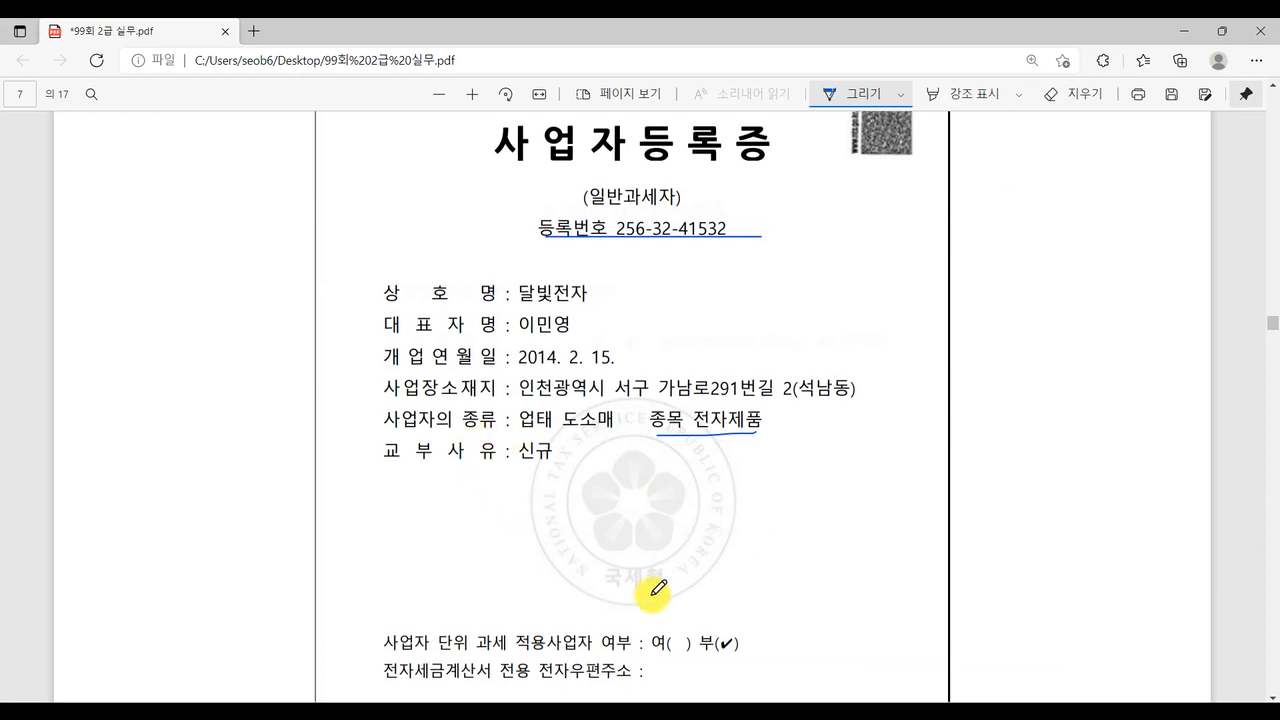
{"action": "scroll", "coordinate": [651, 586], "scroll_direction": "down", "scroll_amount": 3}
{"action": "scroll", "coordinate": [658, 590], "scroll_direction": "down", "scroll_amount": 3}
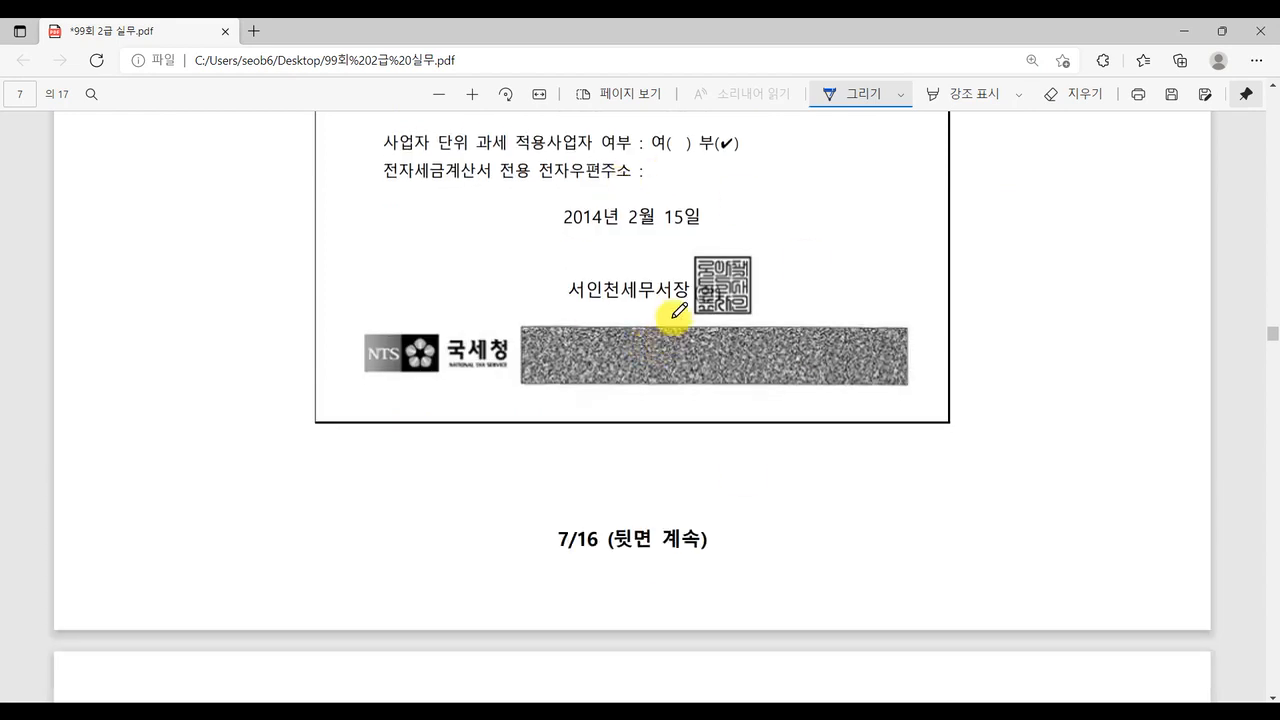
{"action": "left_click_drag", "start_coordinate": [681, 308], "coordinate": [646, 331]}
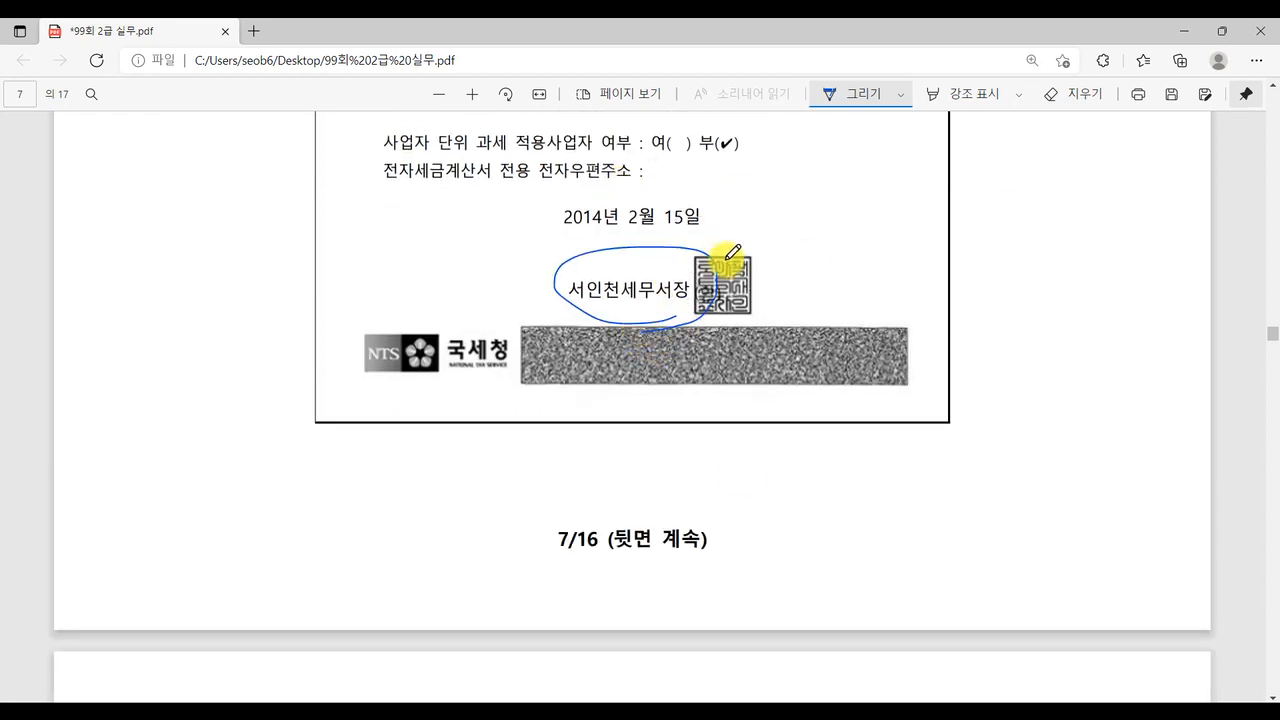
Step: Switch to KcLep and set 사업장관할세무서 to 137 서인천 by searching the tax office list for 서인
{"action": "left_click", "coordinate": [525, 715]}
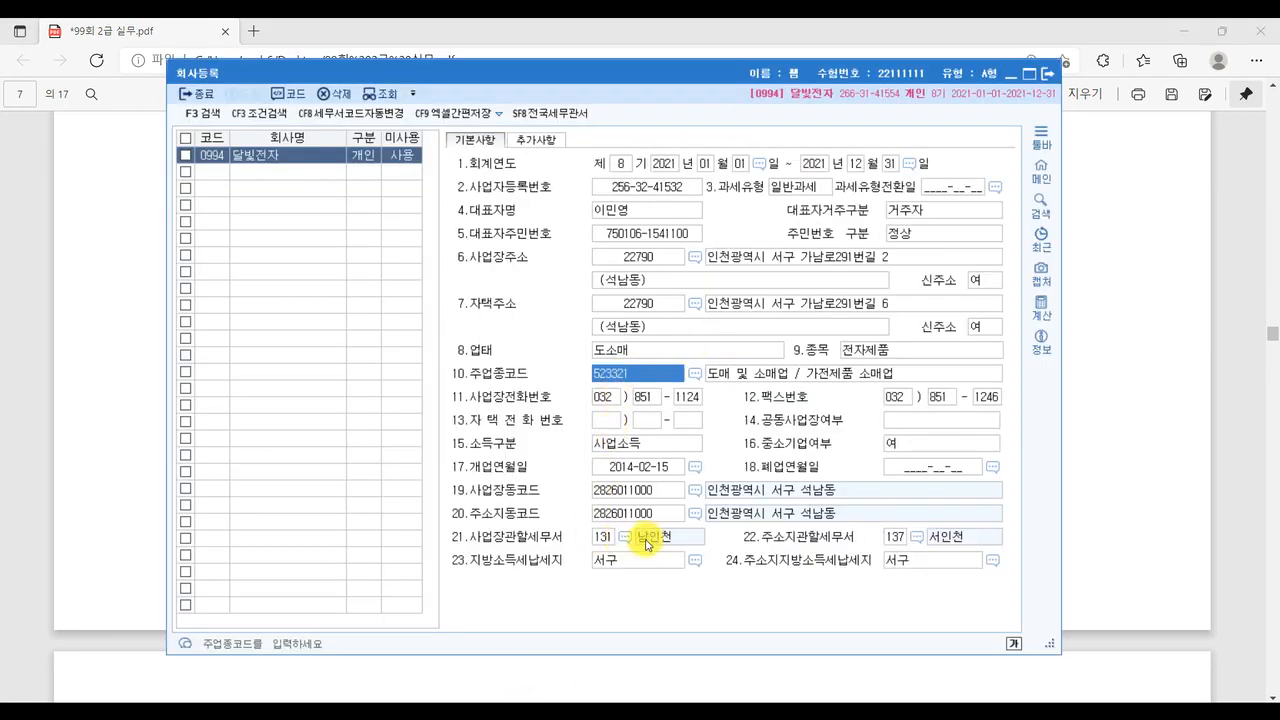
{"action": "left_click", "coordinate": [605, 539]}
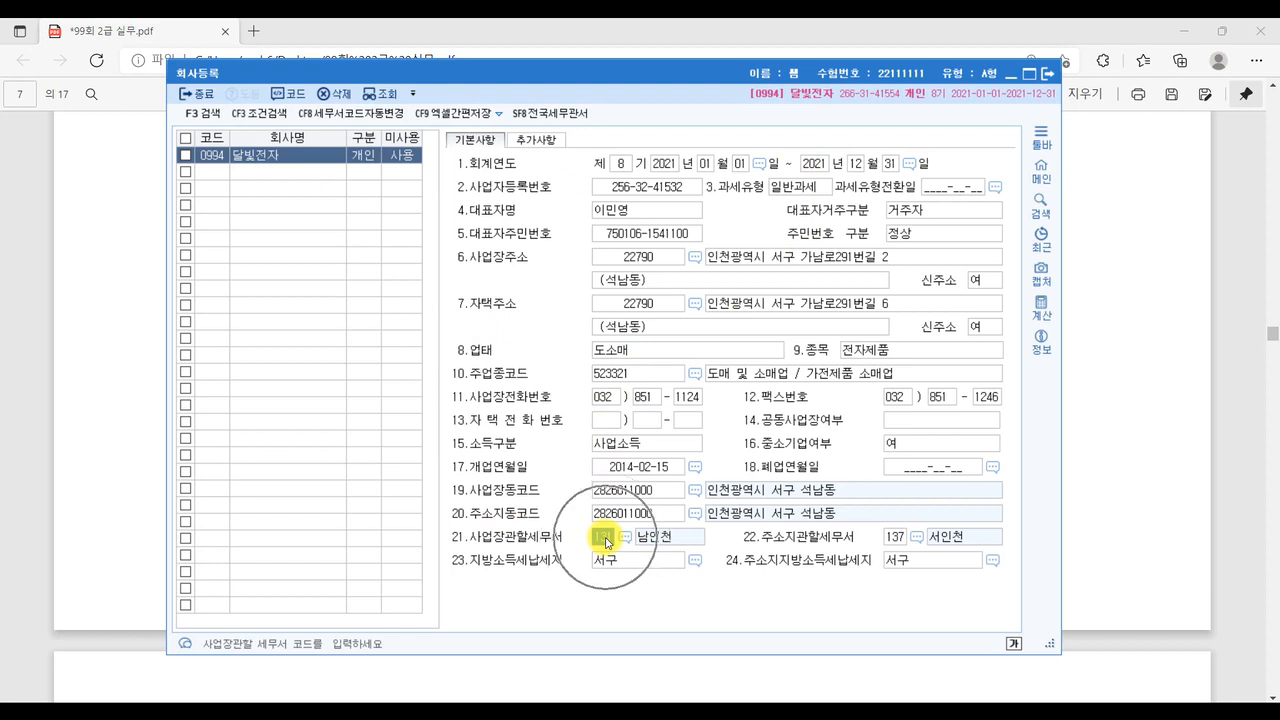
{"action": "key", "text": "F2"}
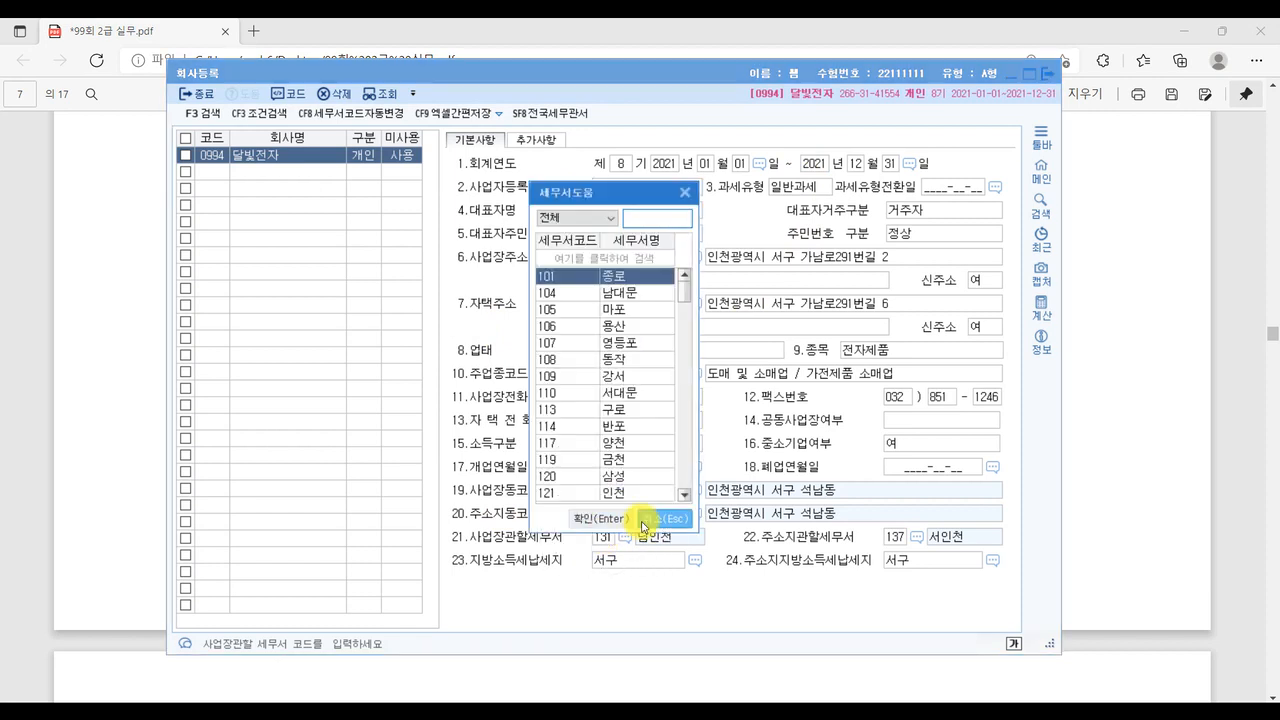
{"action": "type", "text": "서인"}
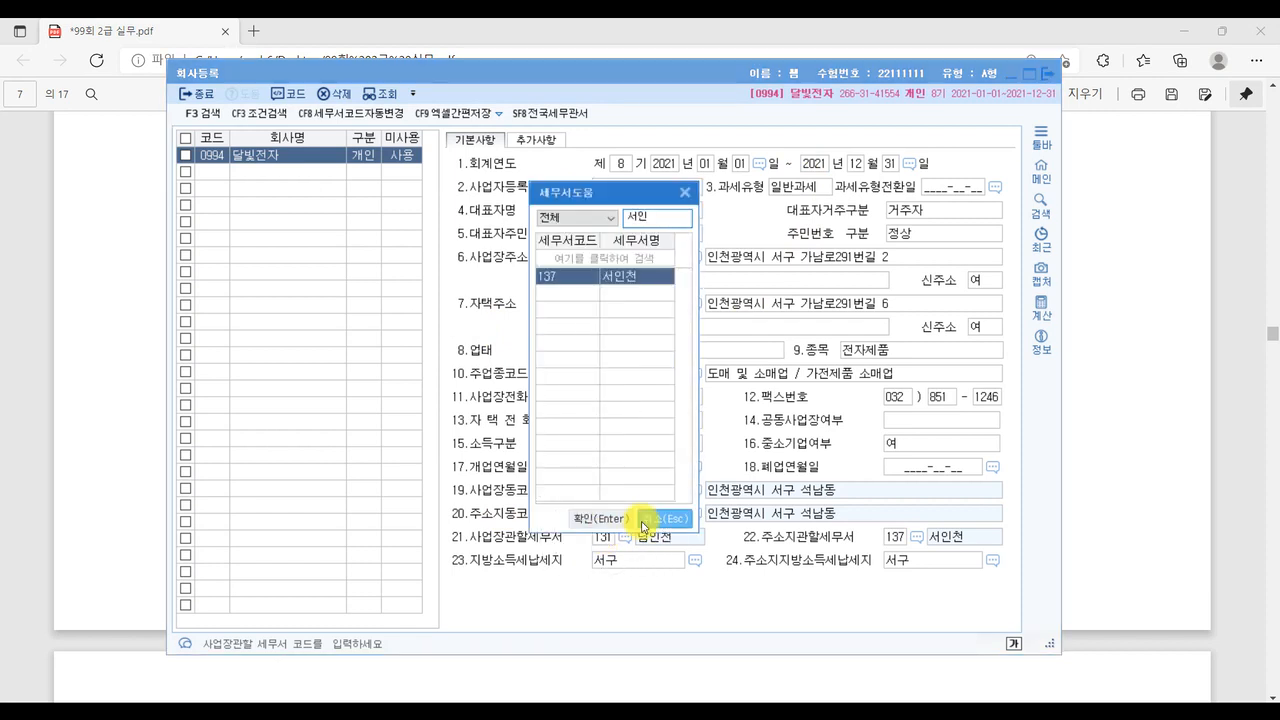
{"action": "key", "text": "Return"}
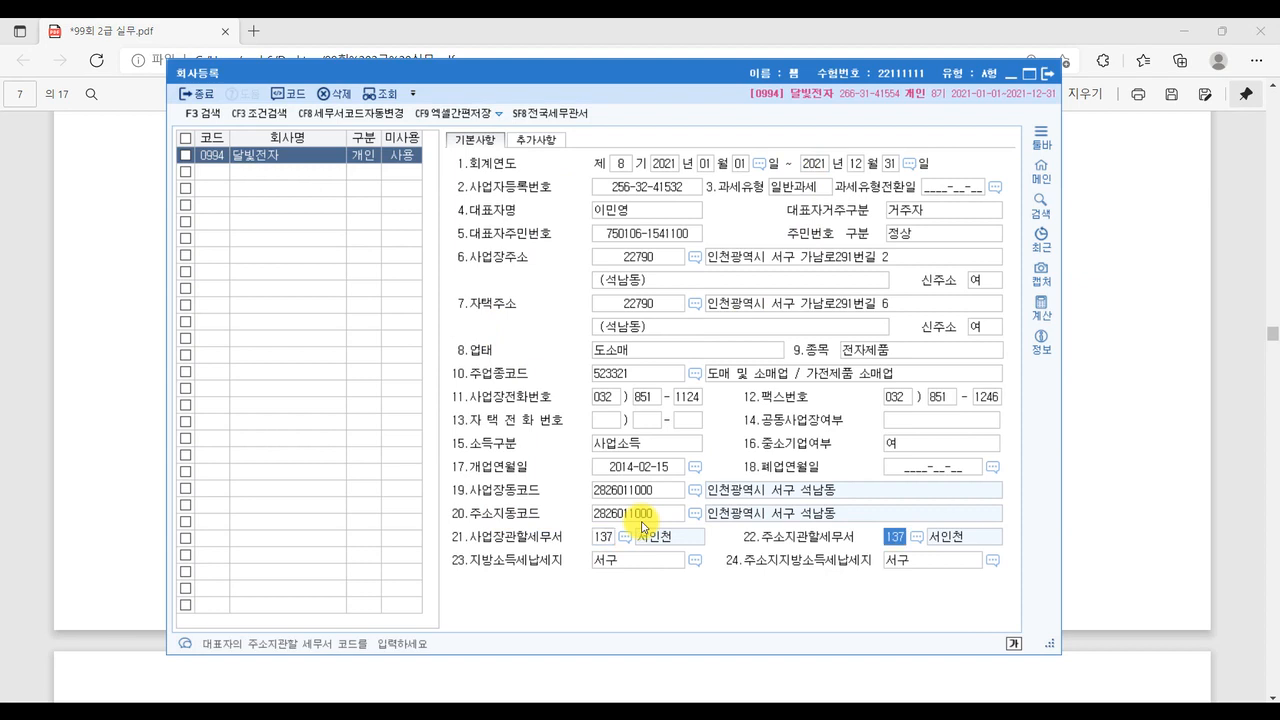
Step: Check the corrected 사업자등록번호, 종목 and 사업장관할세무서 fields and close the 회사등록 form
{"action": "left_click", "coordinate": [612, 538]}
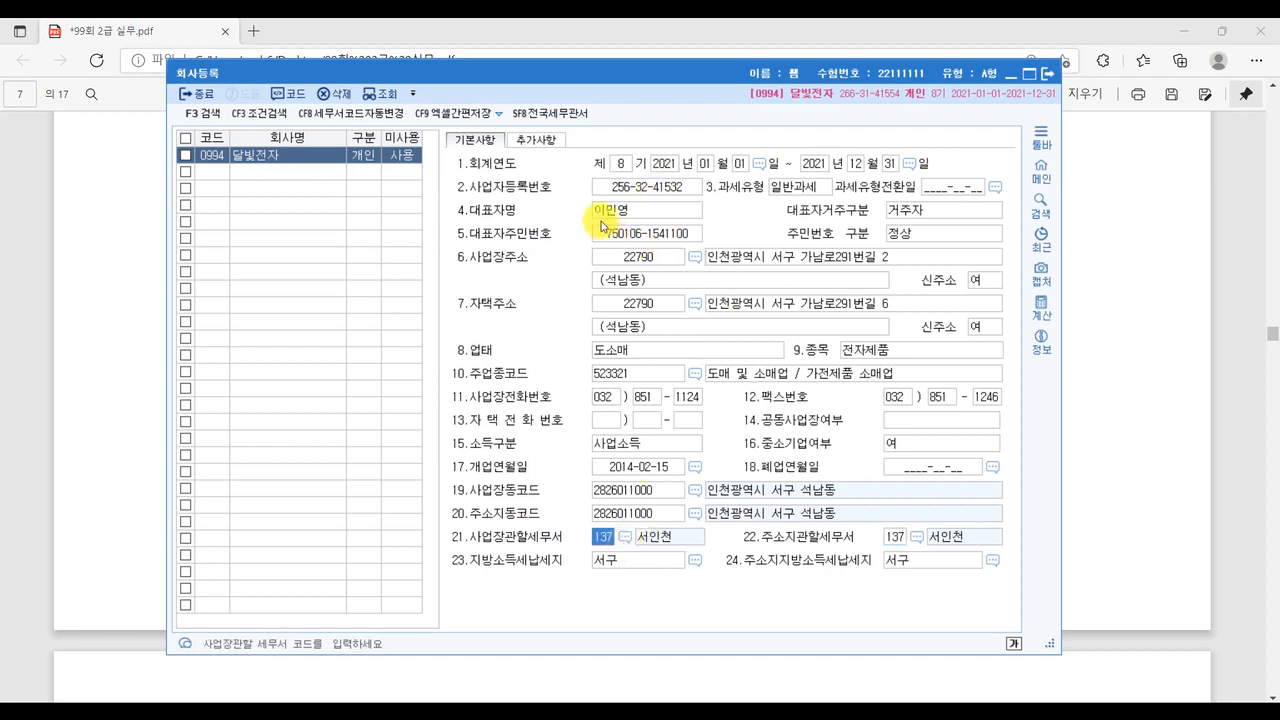
{"action": "left_click", "coordinate": [617, 188]}
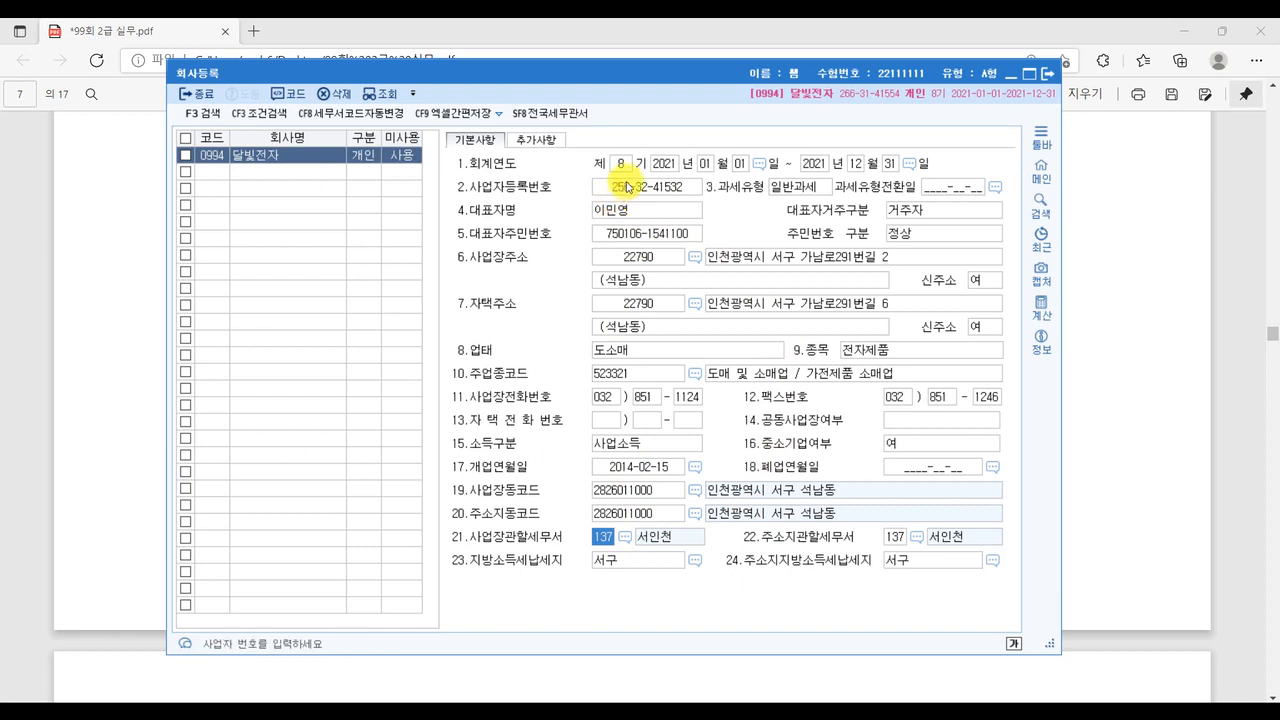
{"action": "left_click", "coordinate": [945, 352]}
{"action": "left_click", "coordinate": [603, 537]}
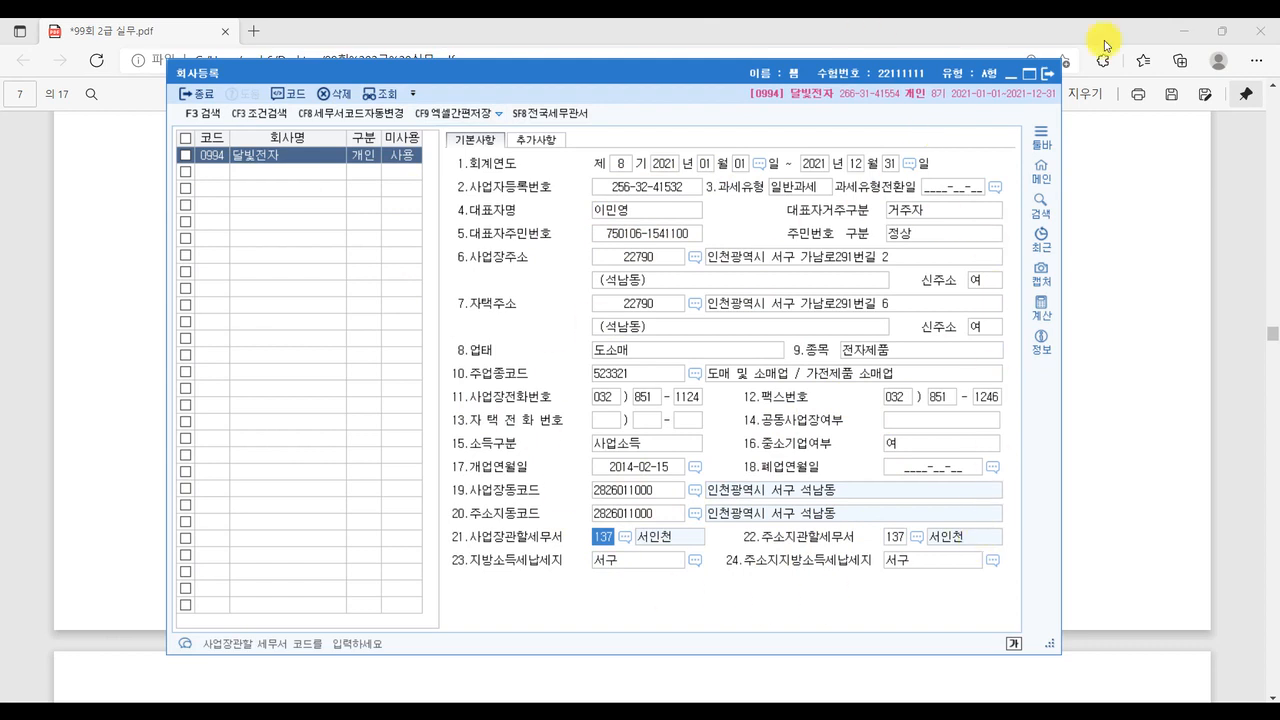
{"action": "left_click", "coordinate": [1046, 73]}
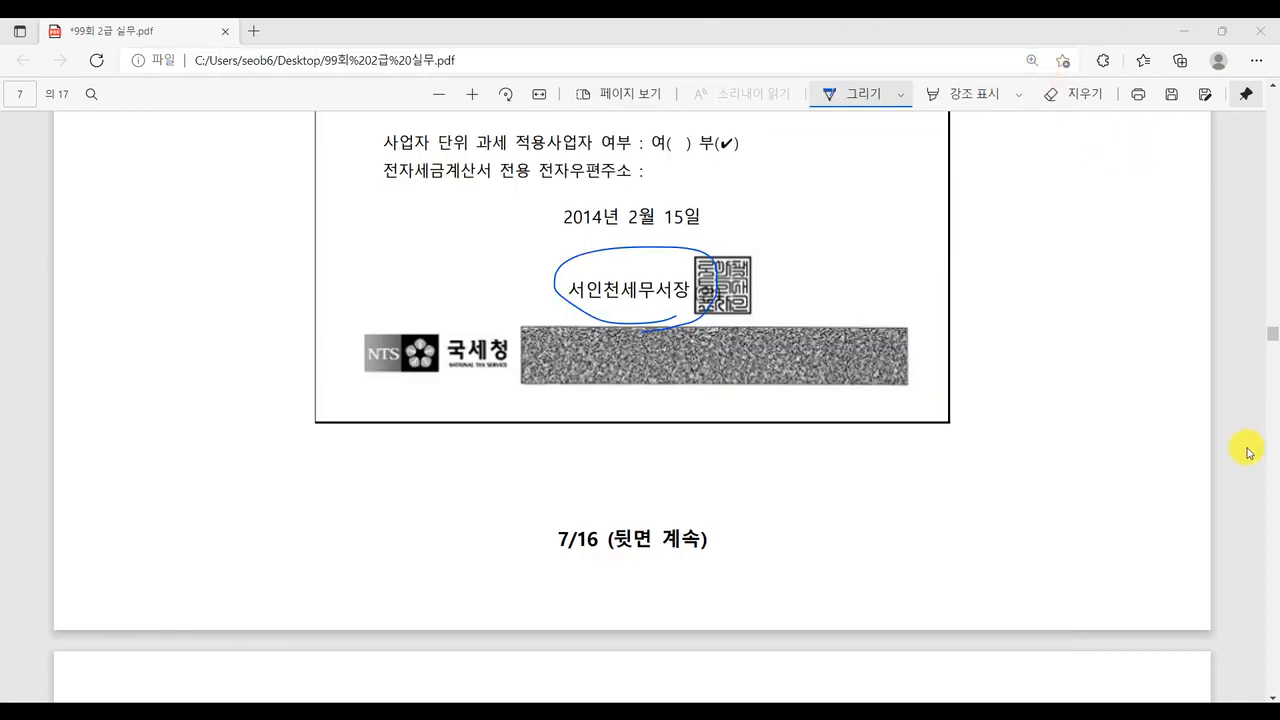
Step: Review 문제1's business certificate in the exam PDF against the listed 회사등록 answer for 사업자등록번호, 종목 and 관할세무서
{"action": "scroll", "coordinate": [727, 493], "scroll_direction": "up", "scroll_amount": 4}
{"action": "scroll", "coordinate": [727, 493], "scroll_direction": "up", "scroll_amount": 4}
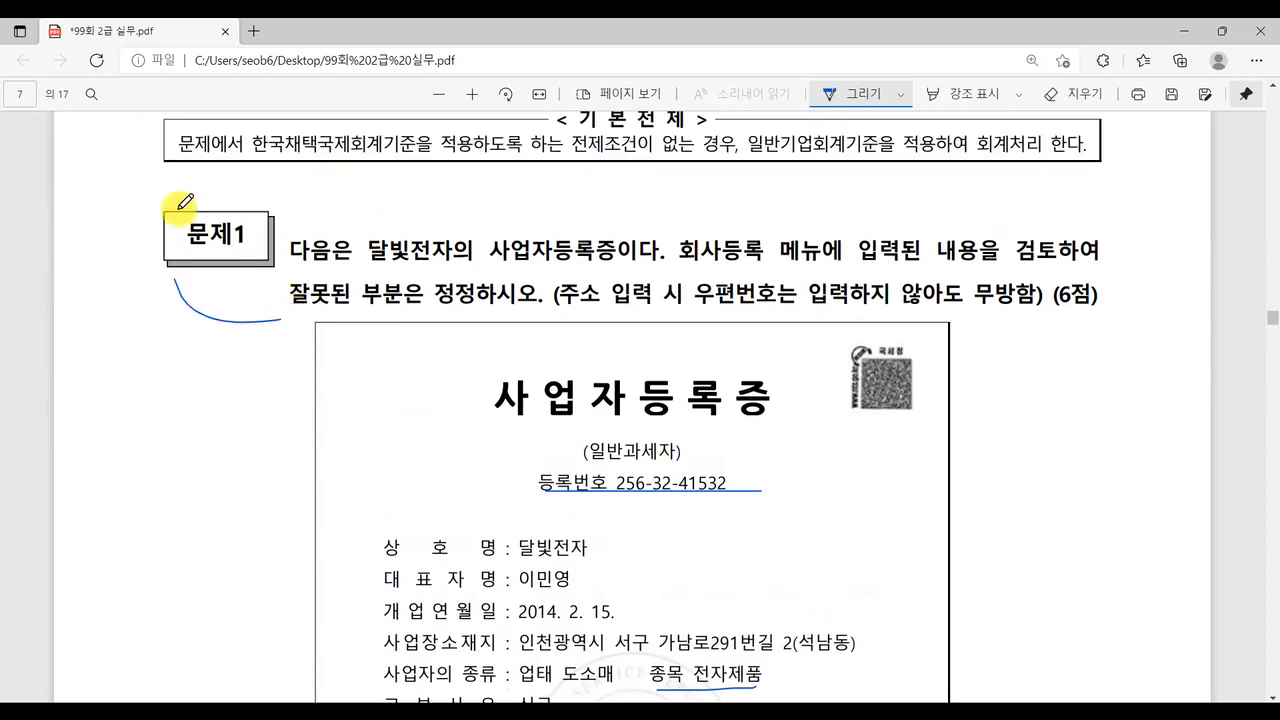
{"action": "left_click_drag", "start_coordinate": [177, 206], "coordinate": [222, 200]}
{"action": "scroll", "coordinate": [749, 560], "scroll_direction": "down", "scroll_amount": 3}
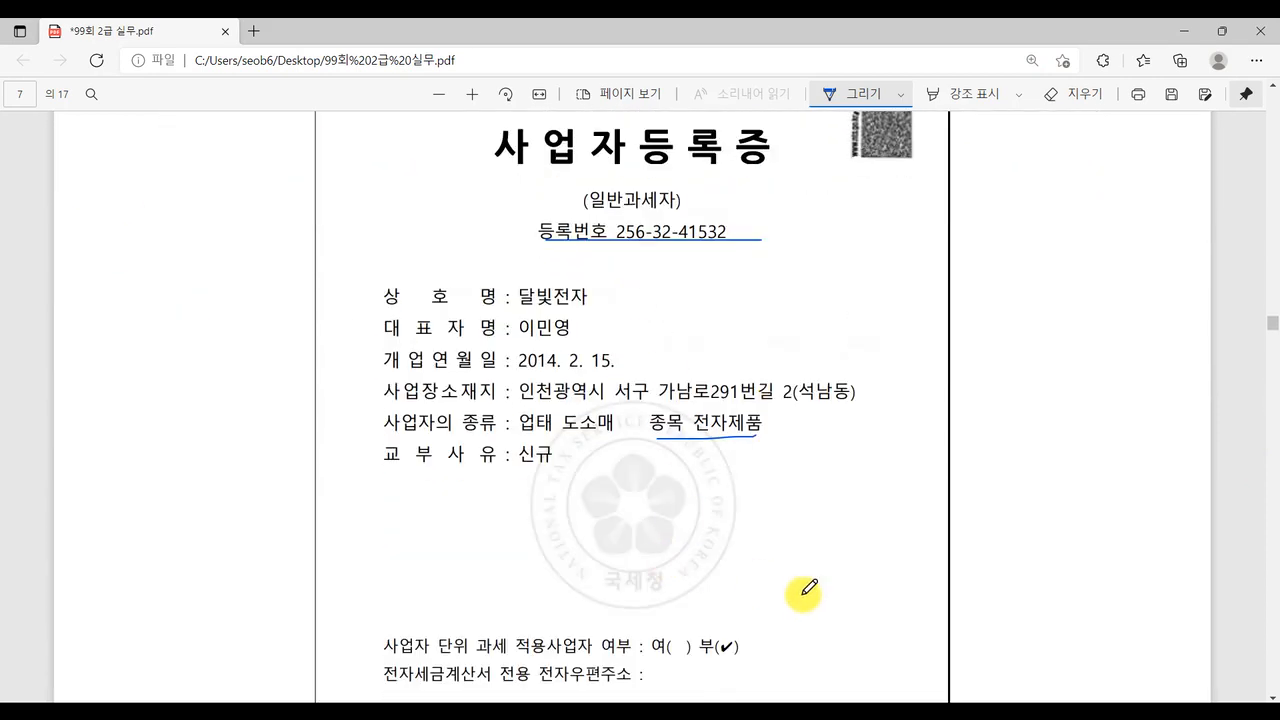
{"action": "scroll", "coordinate": [808, 591], "scroll_direction": "down", "scroll_amount": 3}
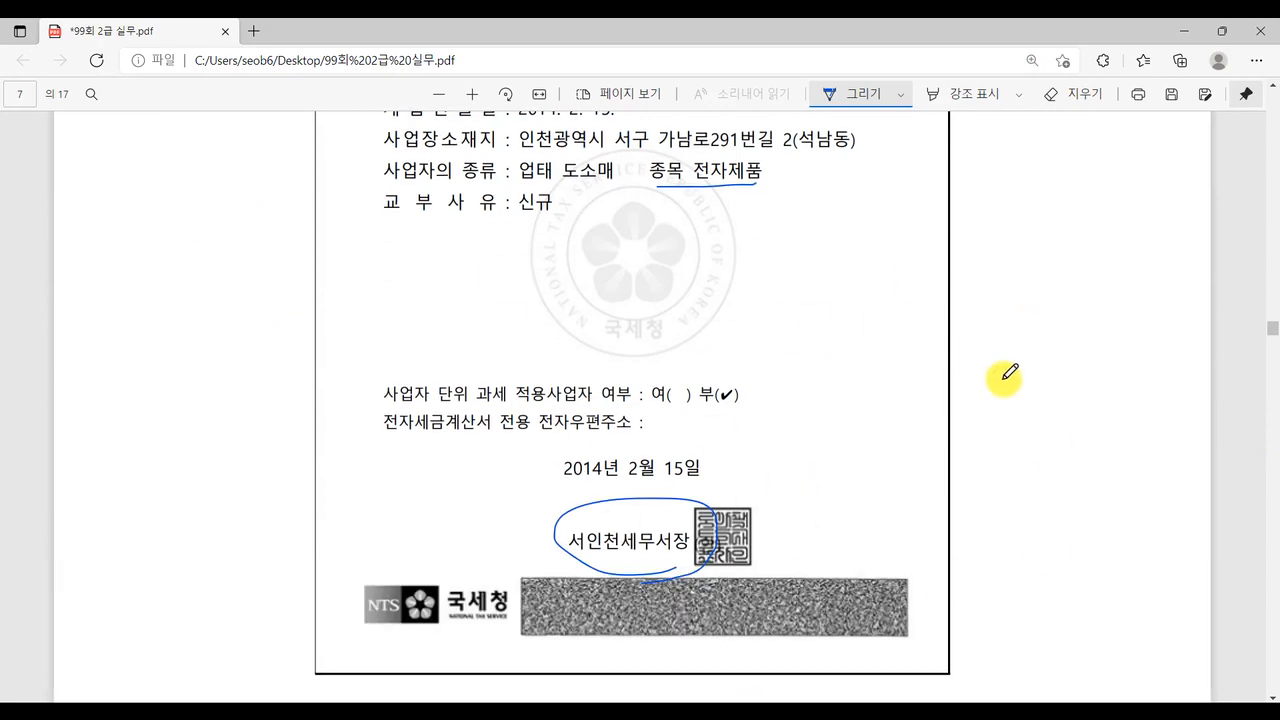
{"action": "scroll", "coordinate": [1003, 379], "scroll_direction": "down", "scroll_amount": 2}
{"action": "scroll", "coordinate": [1003, 379], "scroll_direction": "down", "scroll_amount": 5}
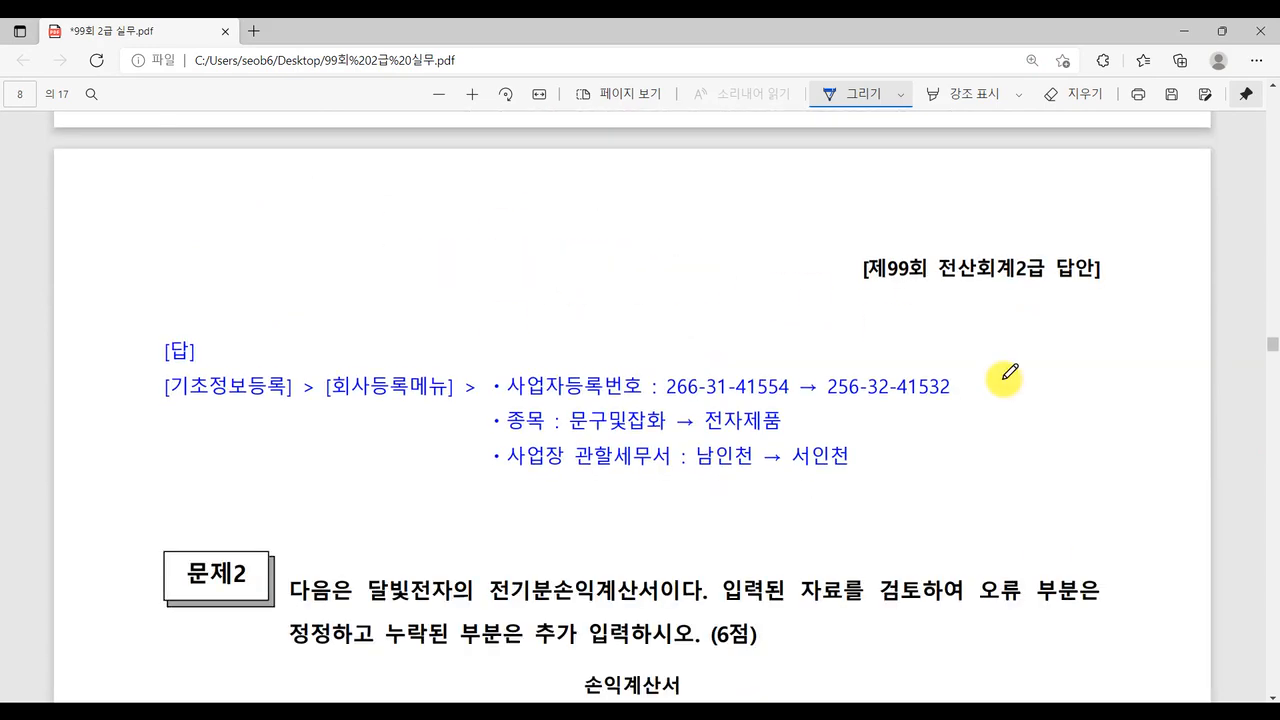
Step: Underline 정정하고 and 추가 입력하시오 in the 문제2 instructions of the exam PDF
{"action": "scroll", "coordinate": [1008, 373], "scroll_direction": "down", "scroll_amount": 3}
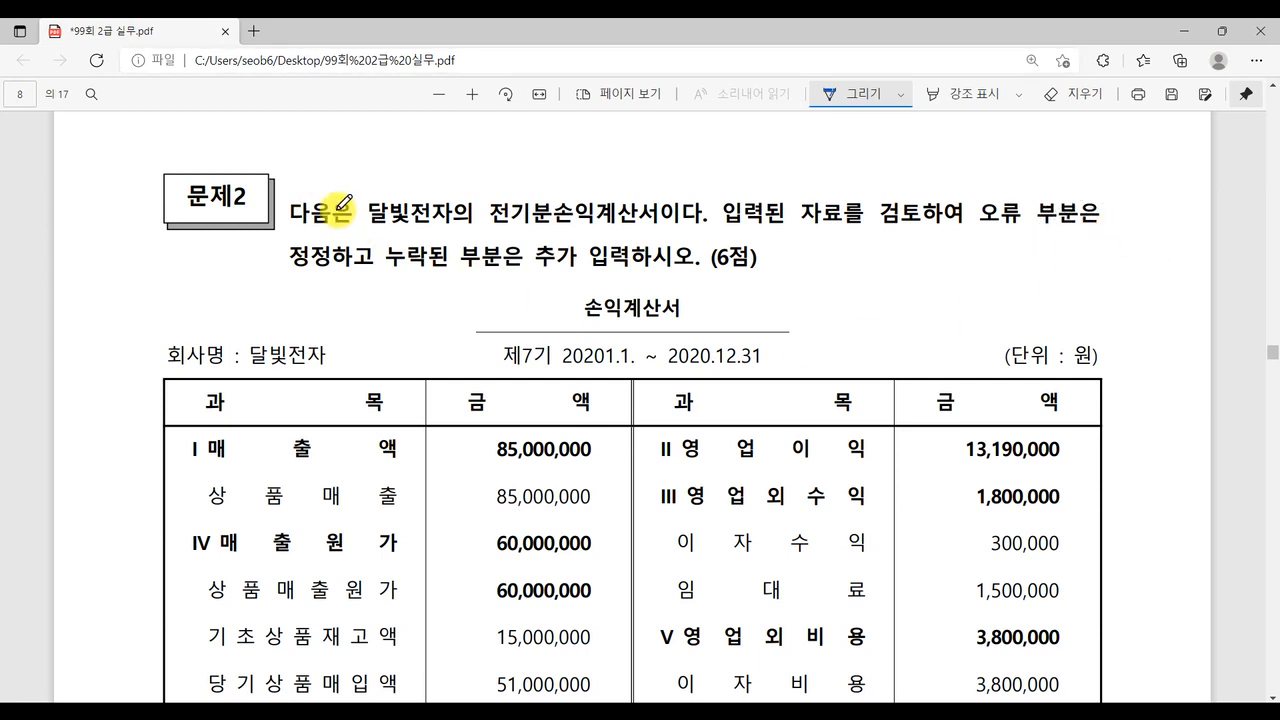
{"action": "left_click_drag", "start_coordinate": [278, 274], "coordinate": [358, 274]}
{"action": "left_click", "coordinate": [499, 274]}
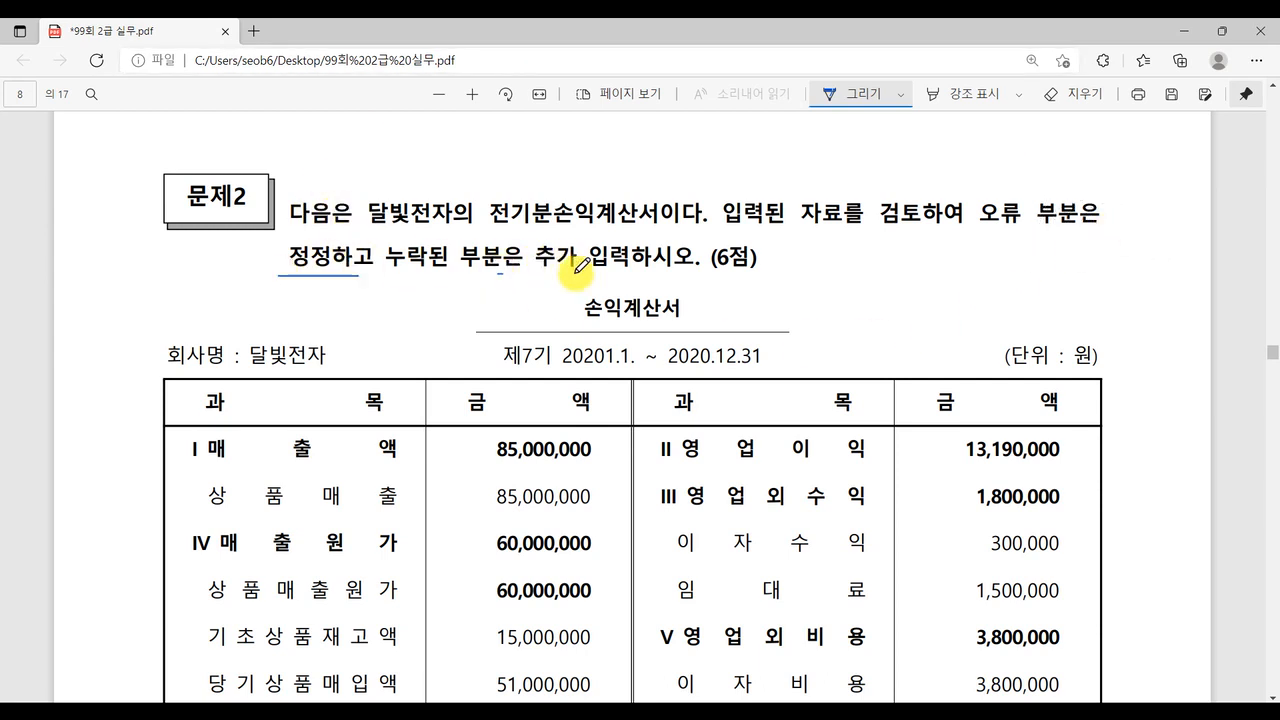
{"action": "left_click_drag", "start_coordinate": [575, 272], "coordinate": [689, 276]}
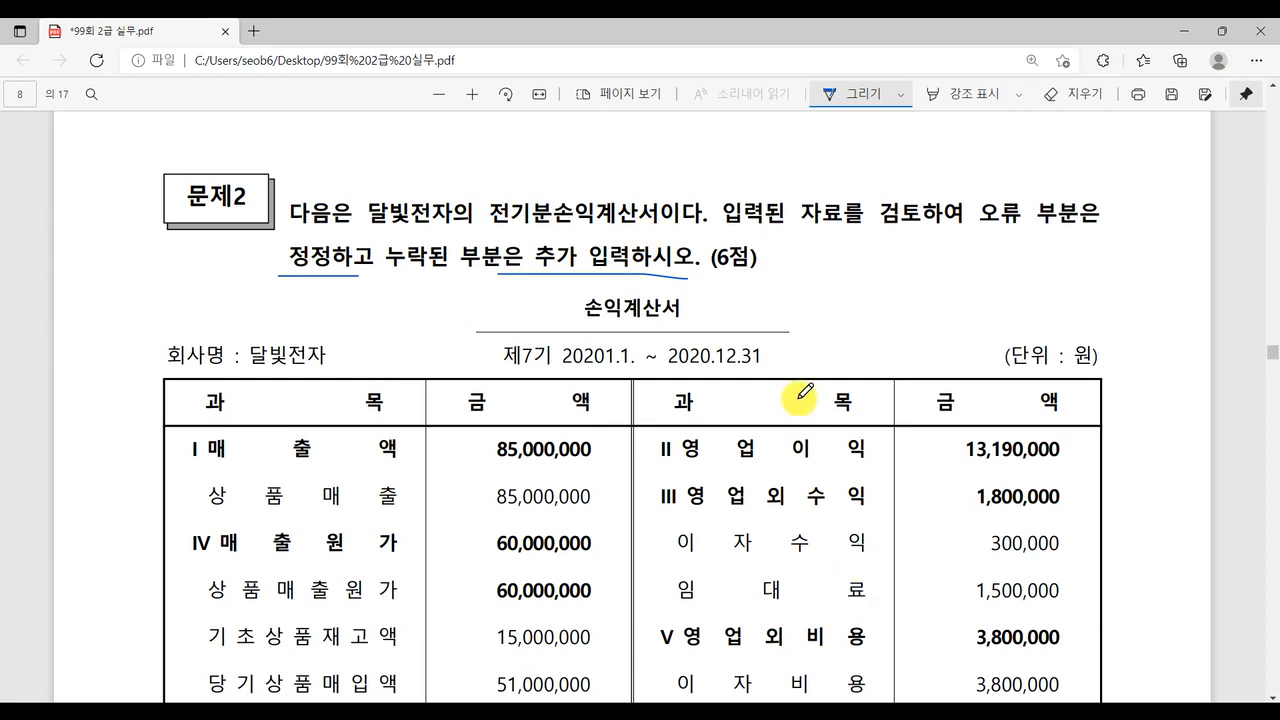
Step: Switch to KcLep, open 전기분손익계산서 and look through the entered accounts and amounts from 상품매출 to 임대료
{"action": "key", "text": "alt+Tab"}
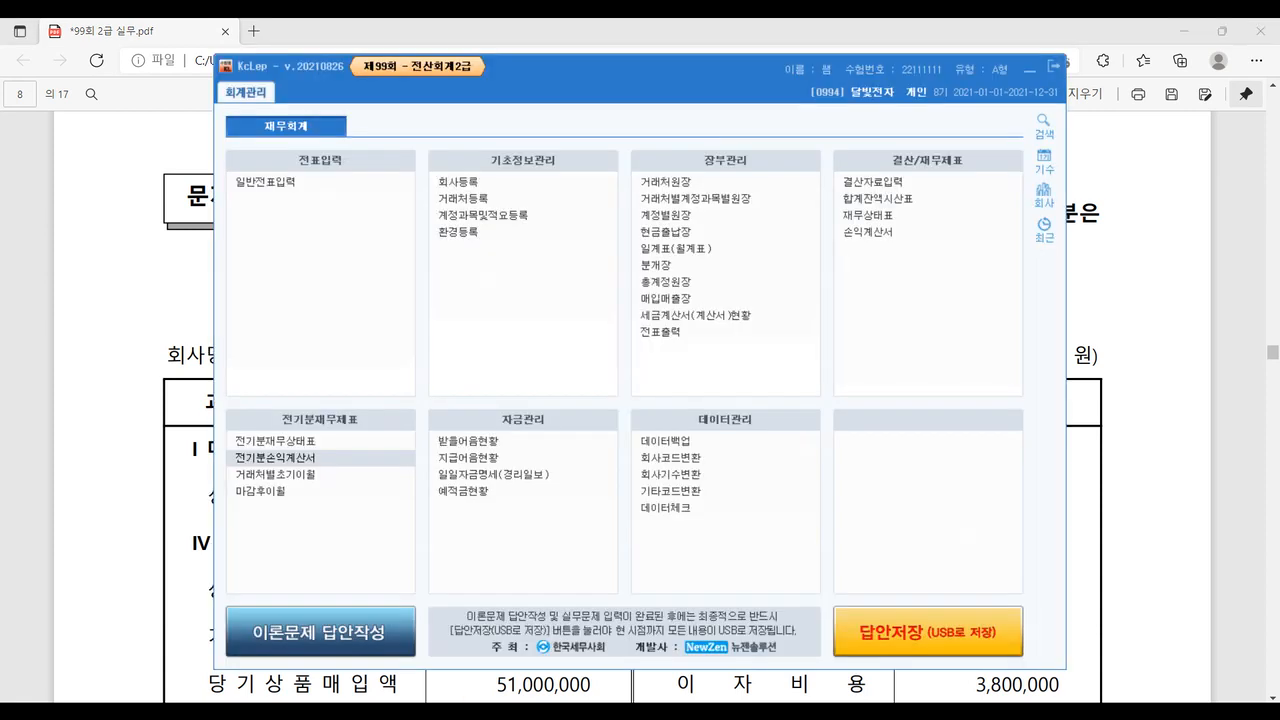
{"action": "left_click", "coordinate": [373, 468]}
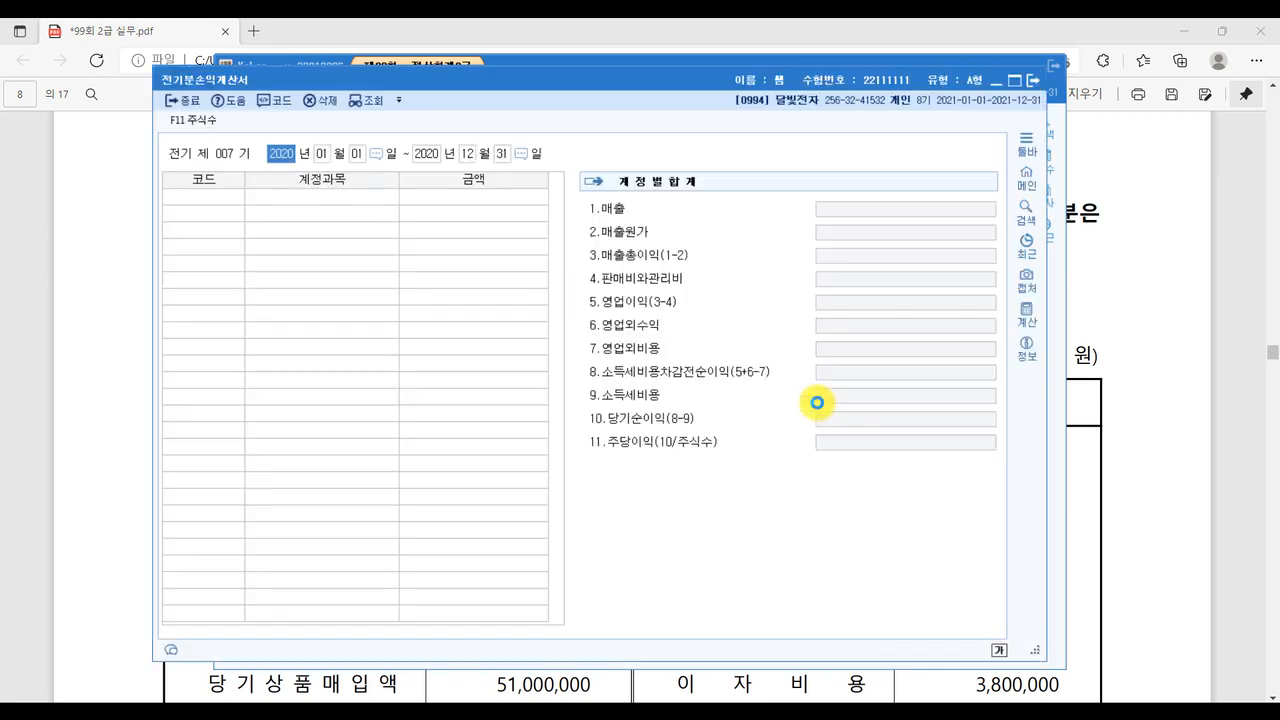
{"action": "left_click", "coordinate": [500, 197]}
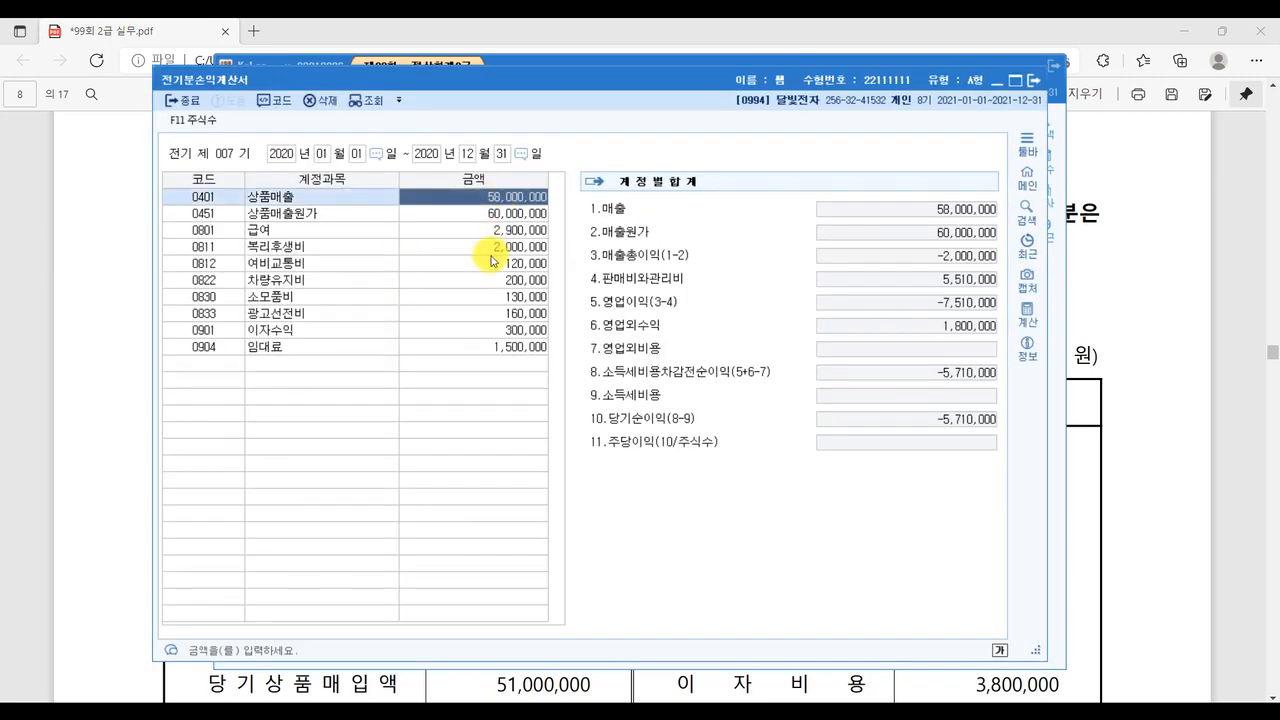
{"action": "left_click", "coordinate": [490, 263]}
{"action": "left_click", "coordinate": [516, 348]}
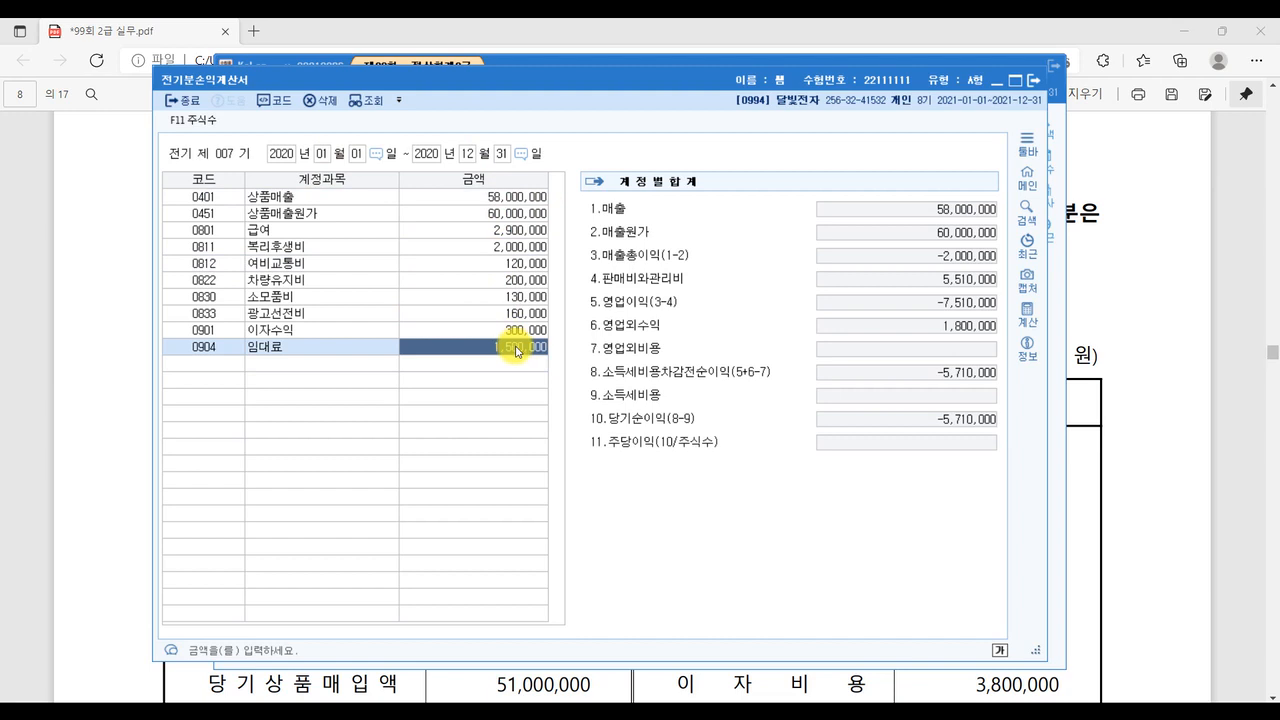
Step: Return to the exam PDF and read through 문제2's 손익계산서 from 매출액 down to 광고선전비
{"action": "left_click", "coordinate": [1244, 460]}
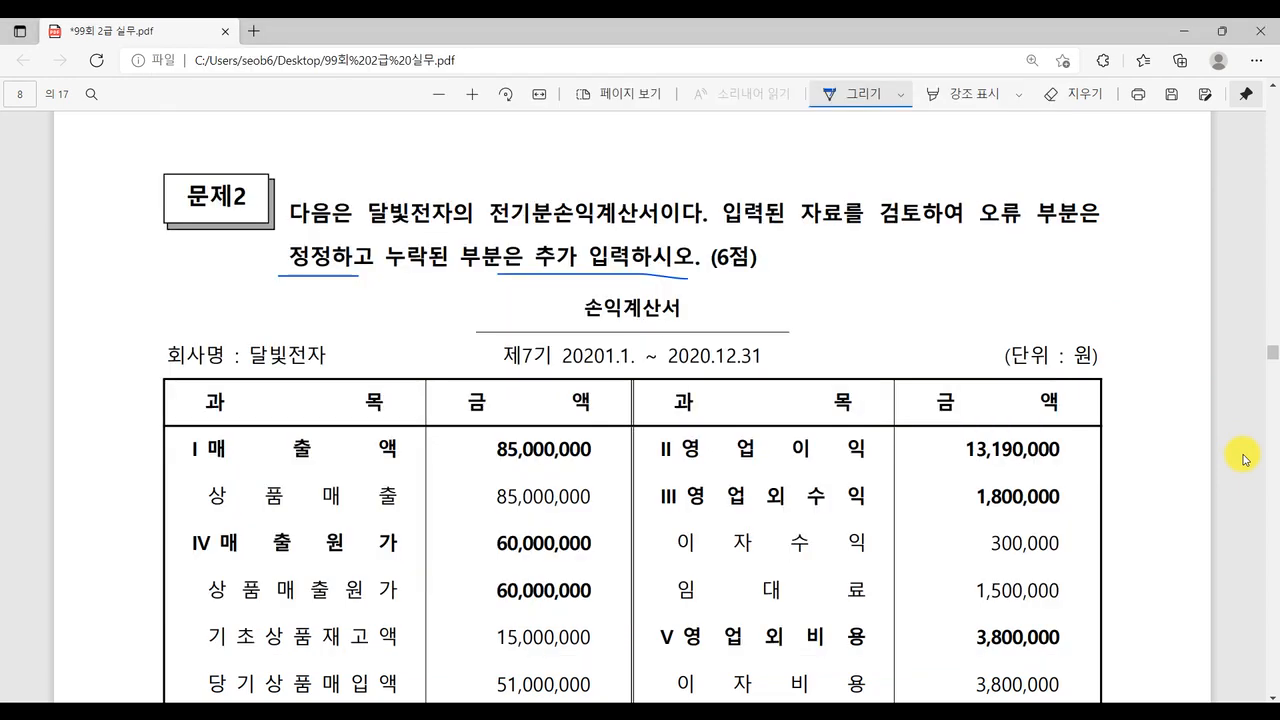
{"action": "scroll", "coordinate": [648, 398], "scroll_direction": "up", "scroll_amount": 3}
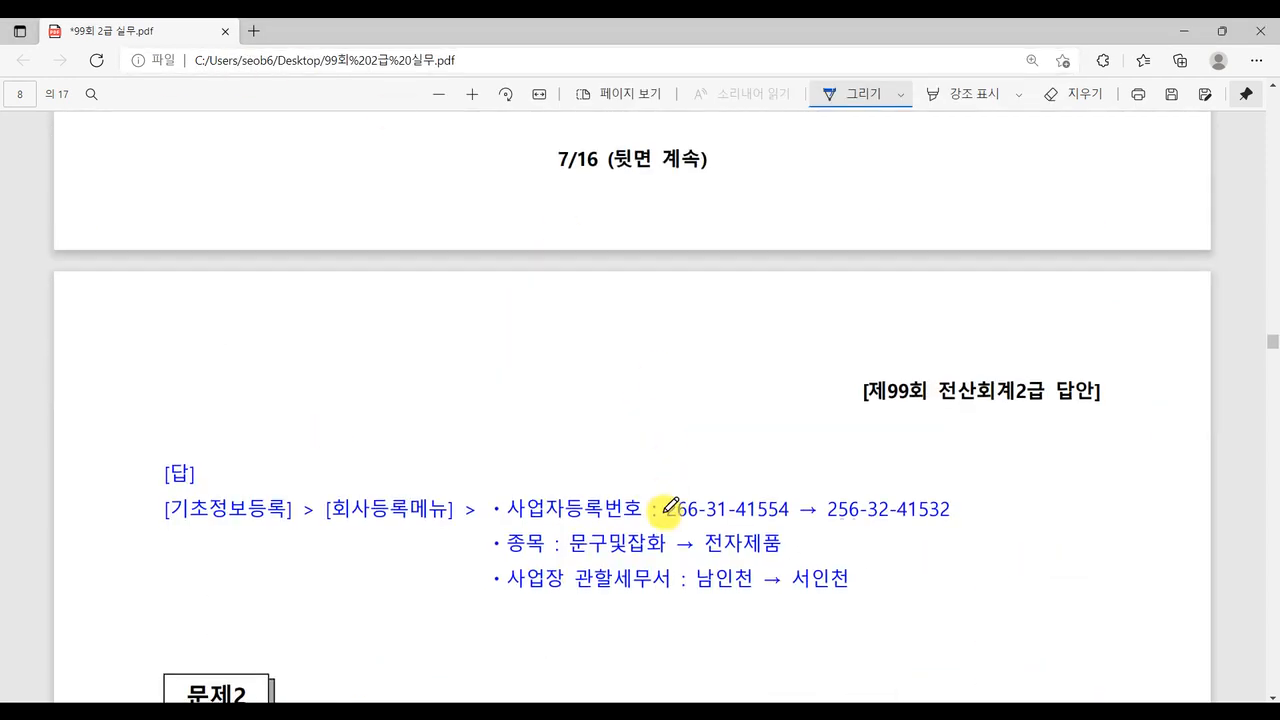
{"action": "scroll", "coordinate": [667, 507], "scroll_direction": "down", "scroll_amount": 4}
{"action": "scroll", "coordinate": [740, 505], "scroll_direction": "down", "scroll_amount": 3}
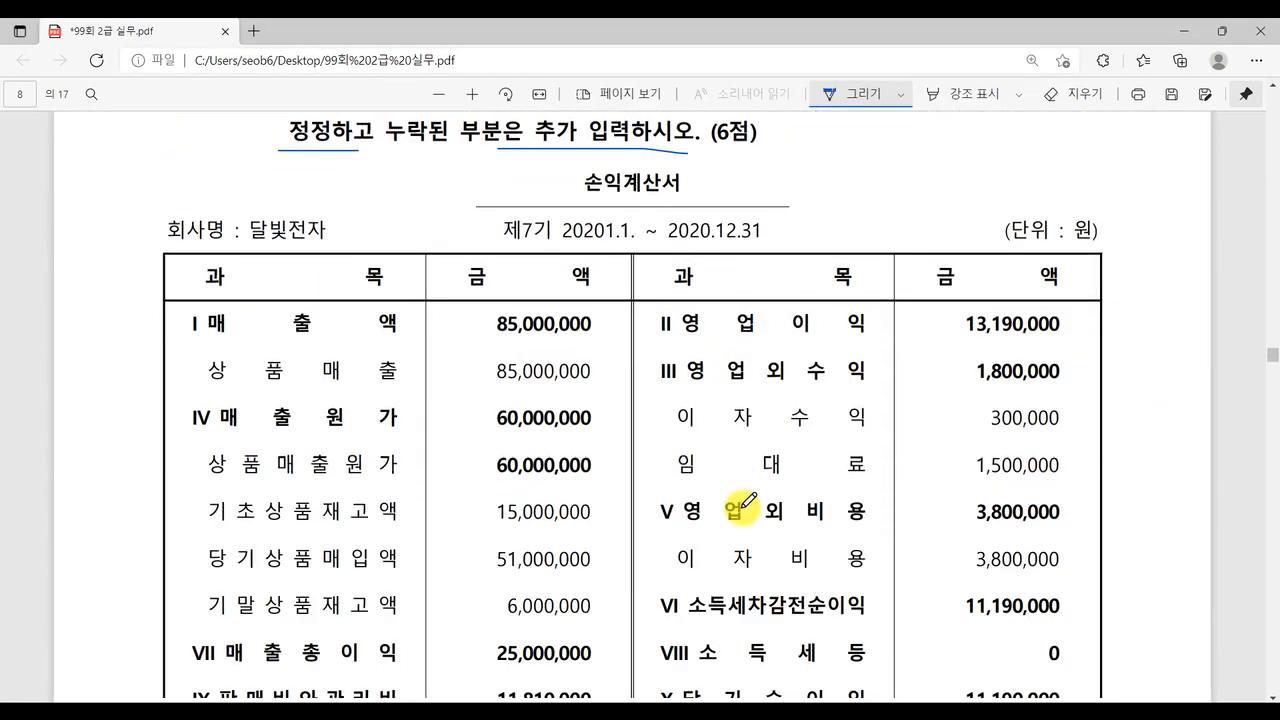
{"action": "scroll", "coordinate": [736, 495], "scroll_direction": "up", "scroll_amount": 1}
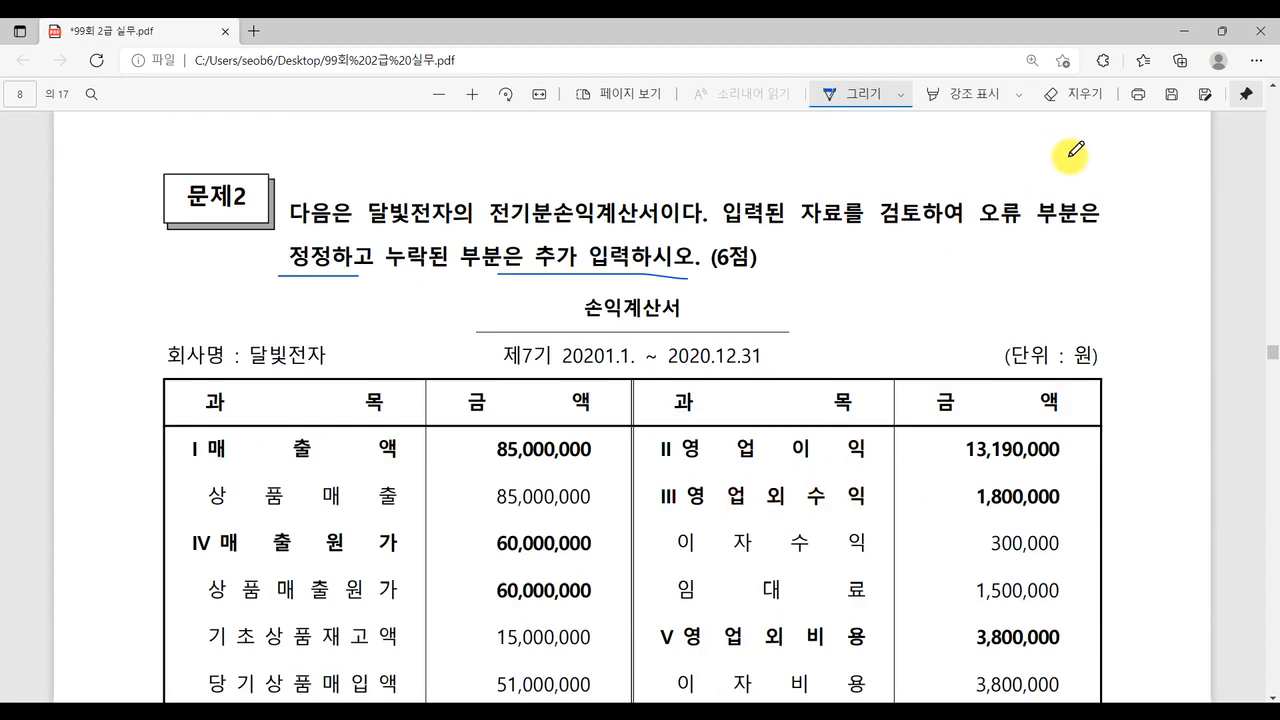
{"action": "left_click", "coordinate": [1072, 100]}
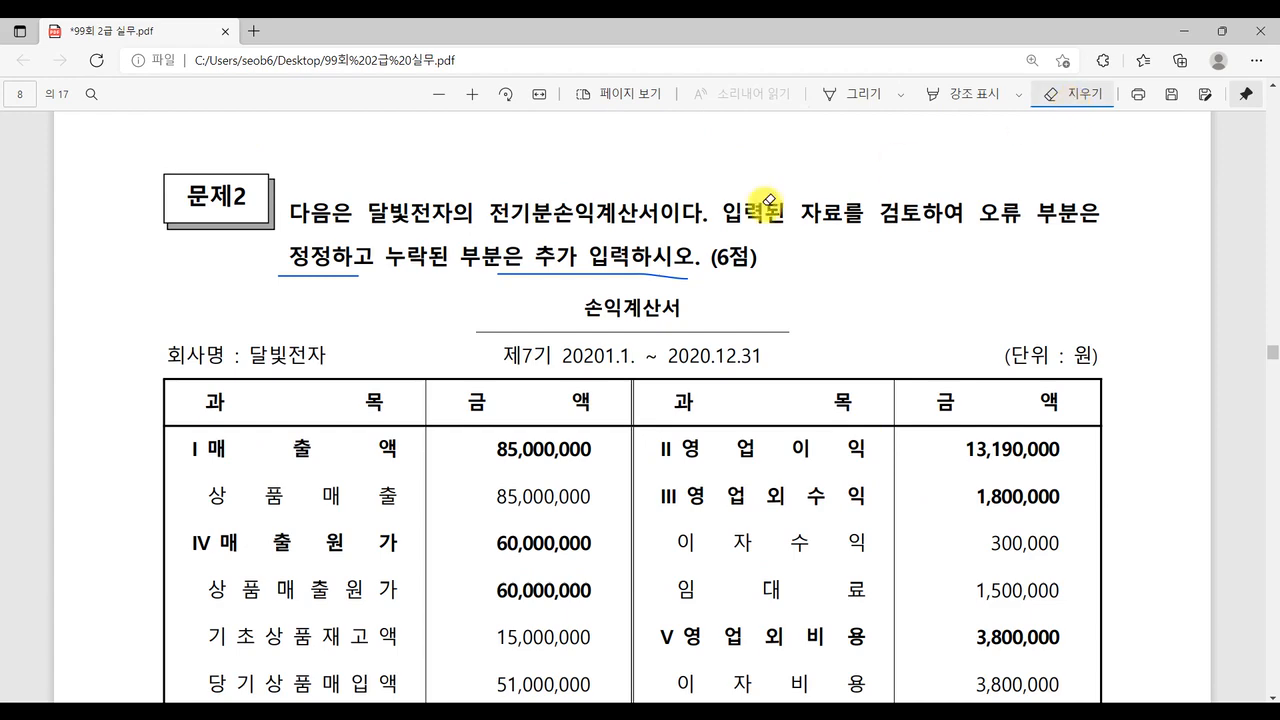
{"action": "scroll", "coordinate": [283, 437], "scroll_direction": "down", "scroll_amount": 1}
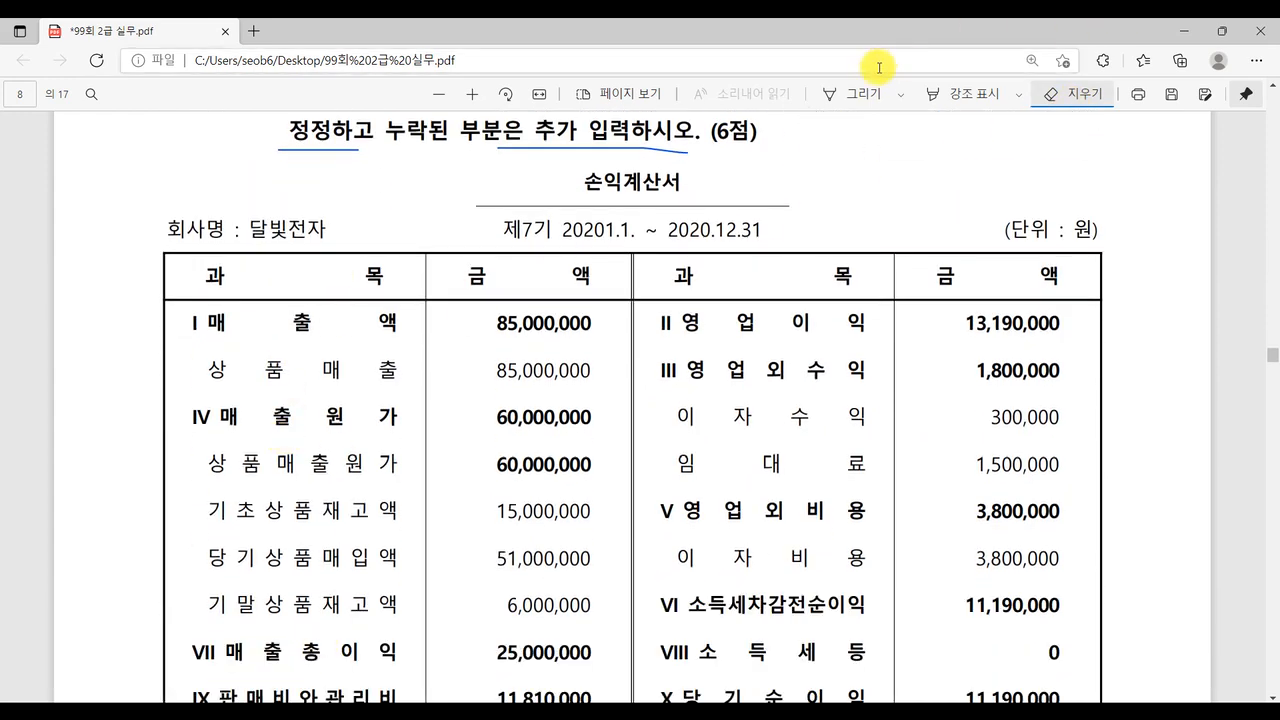
{"action": "left_click", "coordinate": [845, 93]}
{"action": "scroll", "coordinate": [360, 366], "scroll_direction": "down", "scroll_amount": 1}
{"action": "scroll", "coordinate": [420, 260], "scroll_direction": "down", "scroll_amount": 1}
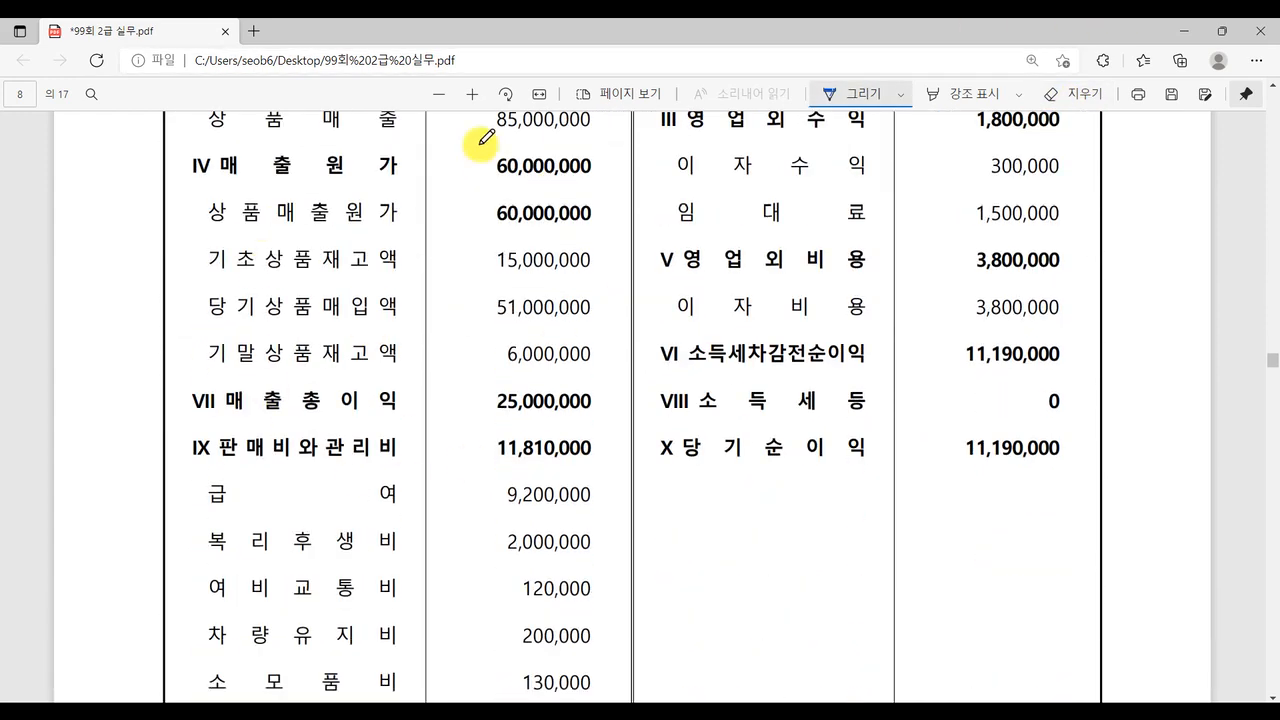
{"action": "scroll", "coordinate": [420, 545], "scroll_direction": "down", "scroll_amount": 2}
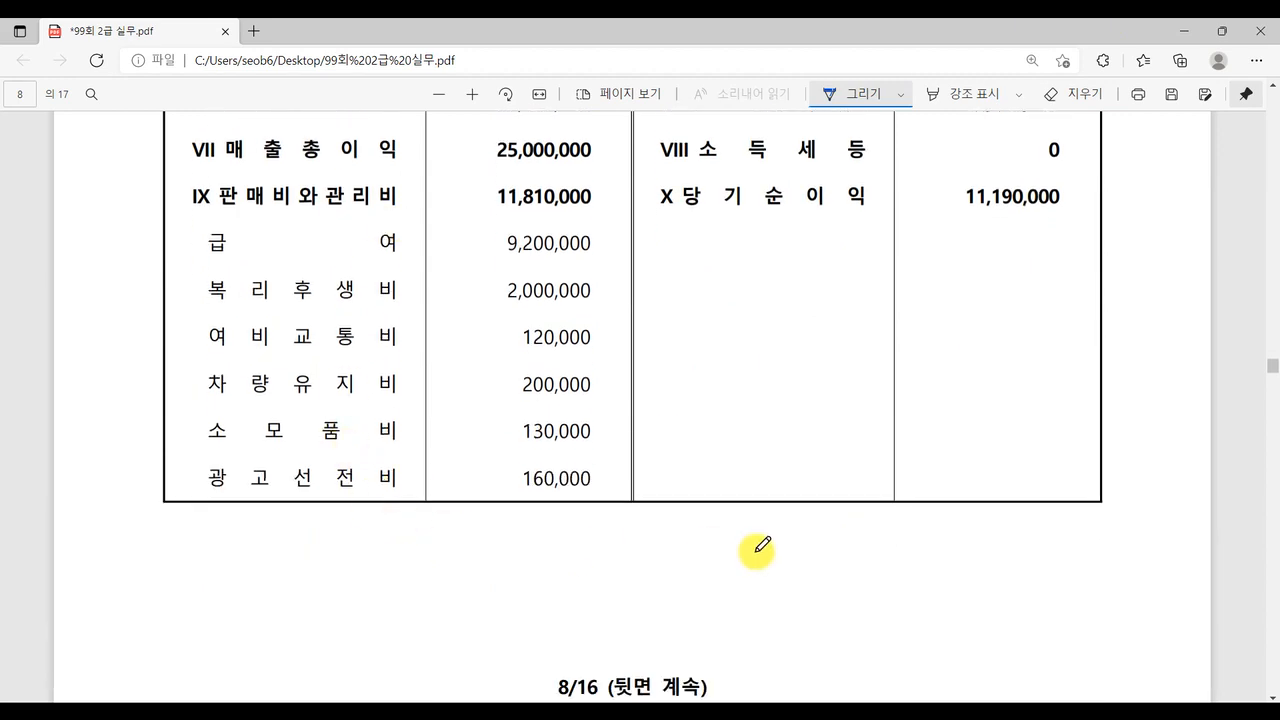
{"action": "scroll", "coordinate": [760, 543], "scroll_direction": "up", "scroll_amount": 3}
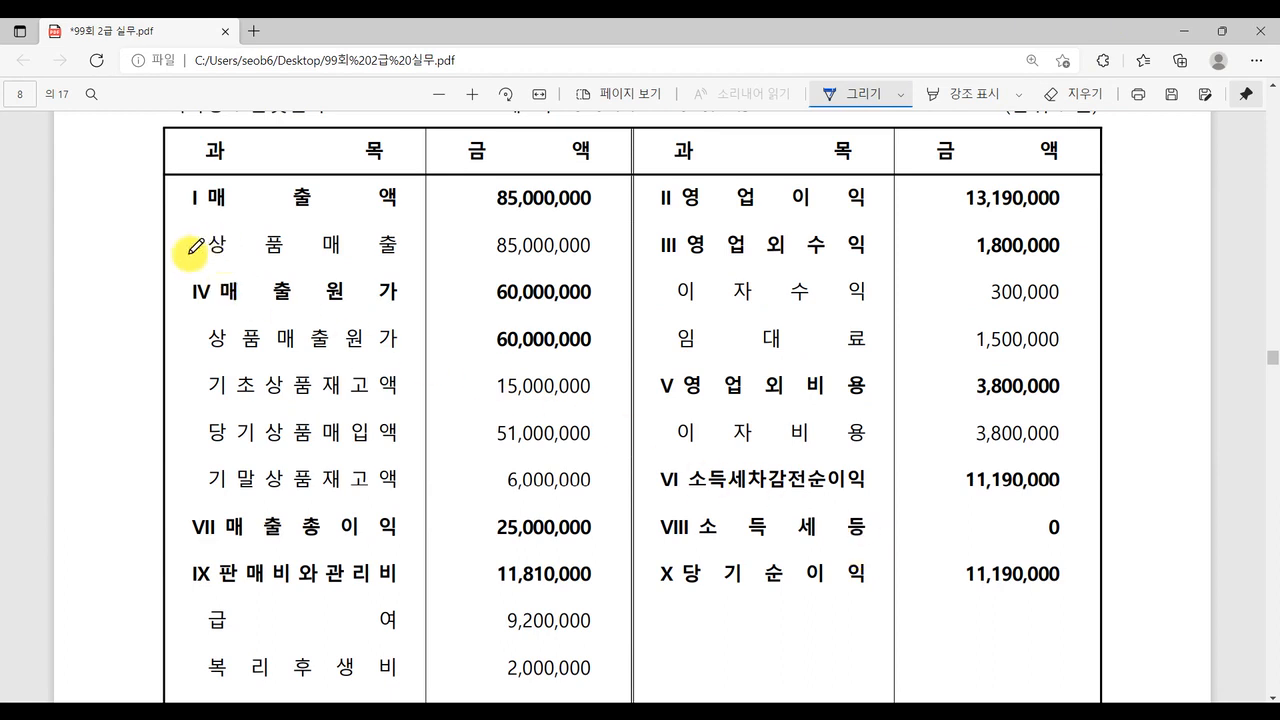
Step: Underline the 상품매출, 급여 and 이자비용 items in the PDF's 손익계산서 and circle the 이자비용 amount 3,800,000
{"action": "left_click_drag", "start_coordinate": [186, 257], "coordinate": [388, 265]}
{"action": "left_click_drag", "start_coordinate": [305, 262], "coordinate": [613, 265]}
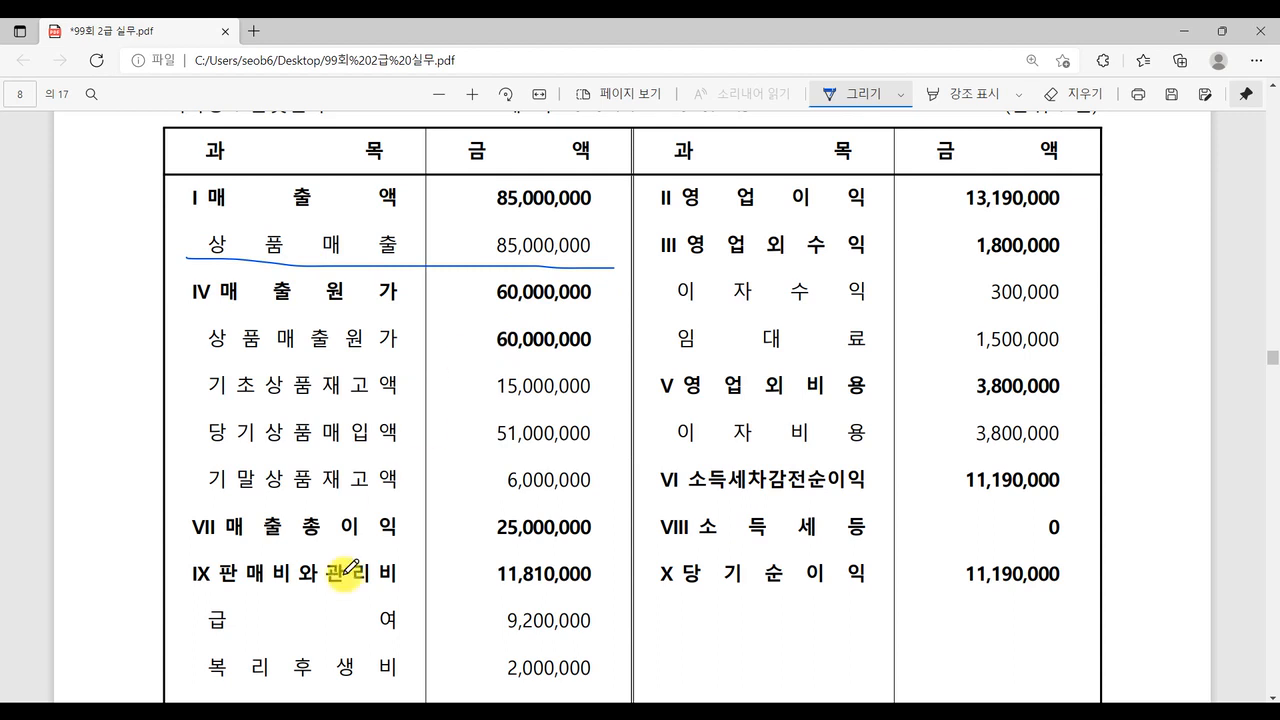
{"action": "scroll", "coordinate": [277, 640], "scroll_direction": "down", "scroll_amount": 3}
{"action": "left_click_drag", "start_coordinate": [198, 510], "coordinate": [629, 513]}
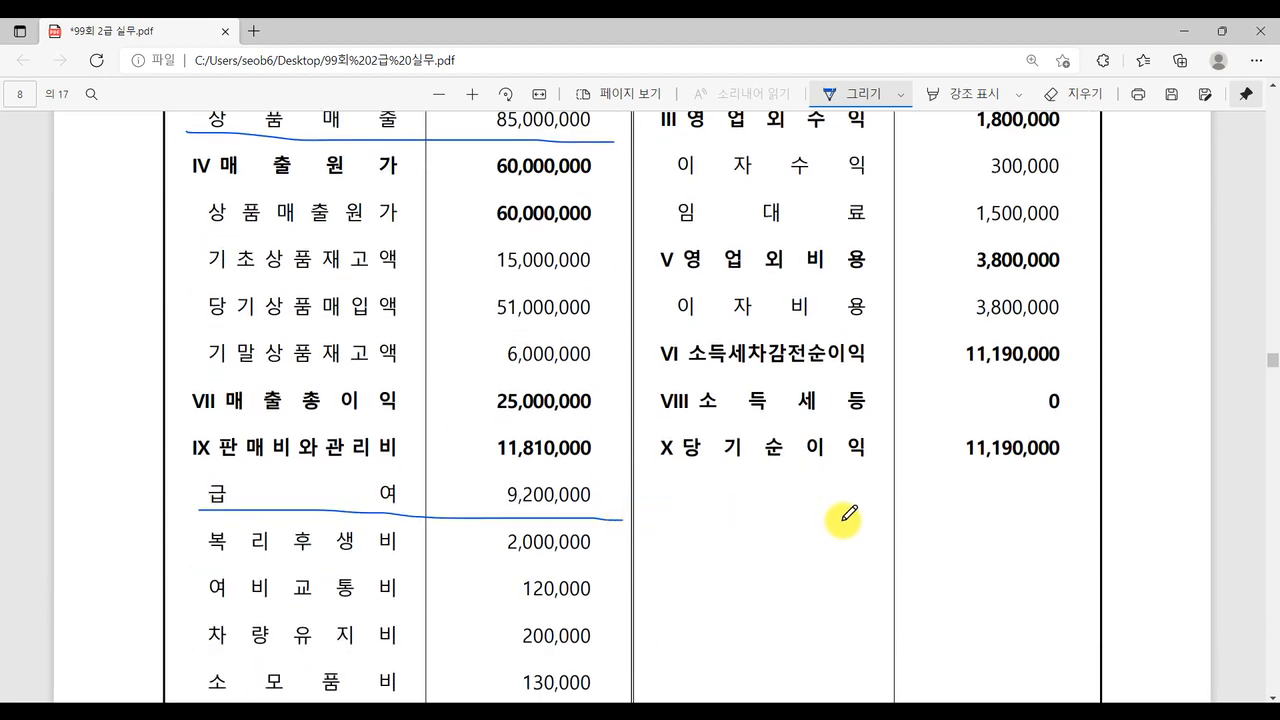
{"action": "scroll", "coordinate": [790, 438], "scroll_direction": "up", "scroll_amount": 3}
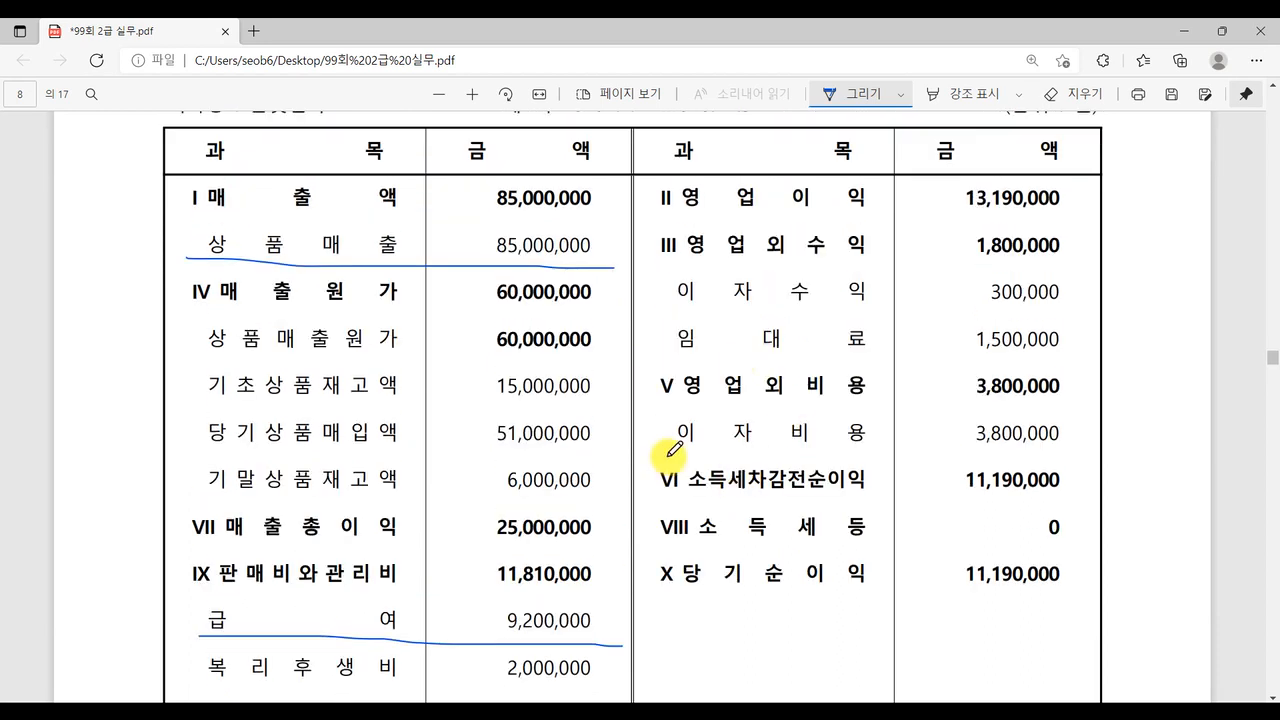
{"action": "left_click_drag", "start_coordinate": [668, 456], "coordinate": [857, 455]}
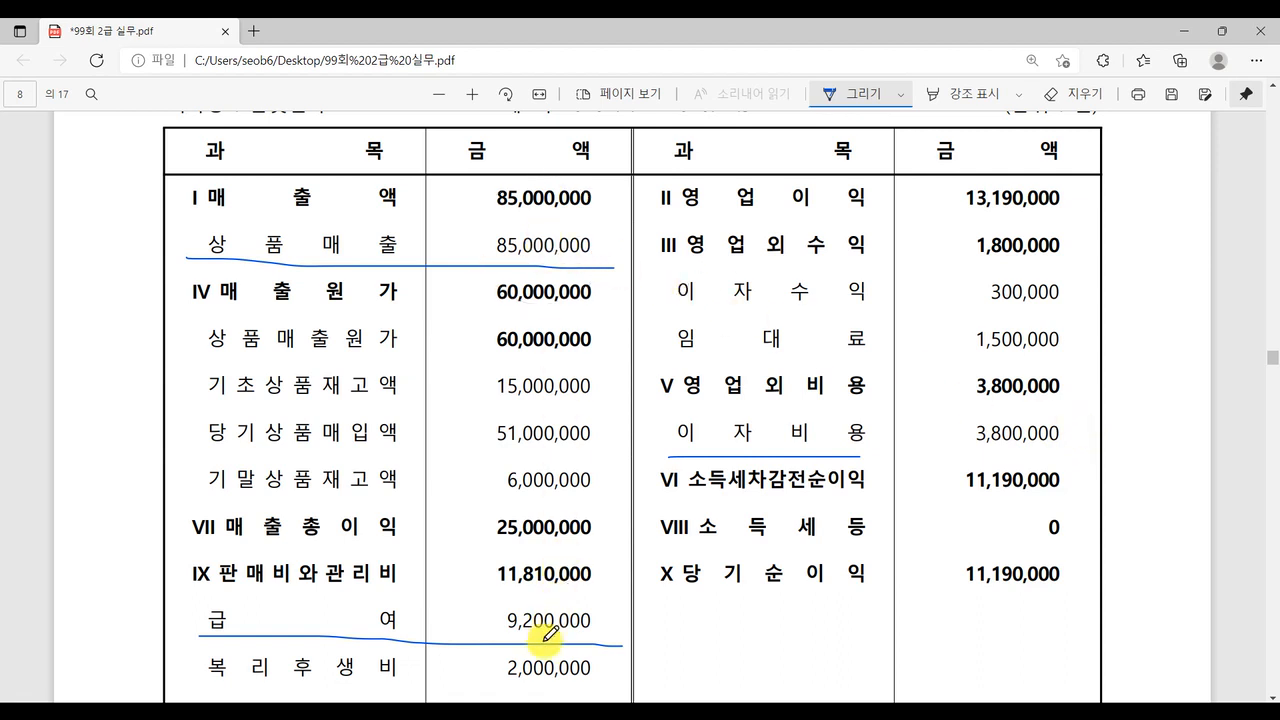
{"action": "mouse_move", "coordinate": [1066, 443]}
{"action": "left_mouse_down"}
{"action": "mouse_move", "coordinate": [920, 434]}
{"action": "mouse_move", "coordinate": [1078, 432]}
{"action": "left_mouse_up"}
Step: Switch to KcLep's 전기분손익계산서 and set 상품매출 to 85,000,000 and 급여 to 9,200,000
{"action": "mouse_move", "coordinate": [516, 712]}
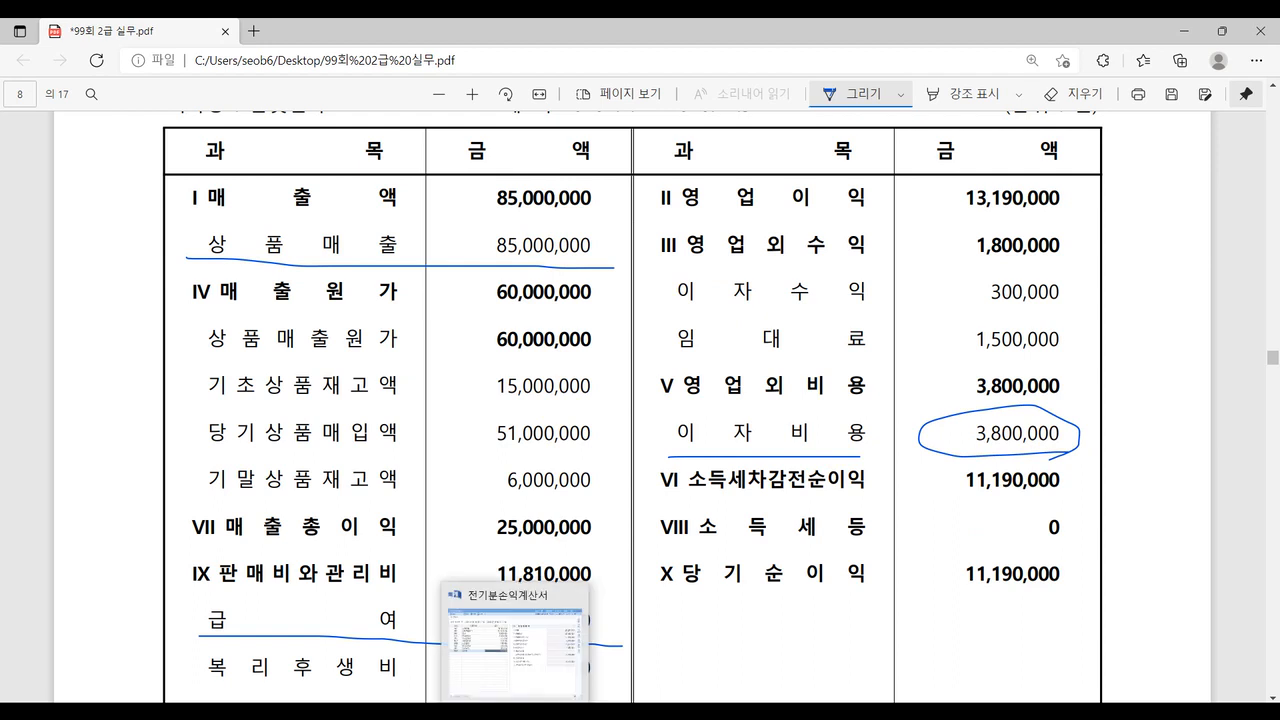
{"action": "left_click", "coordinate": [516, 645]}
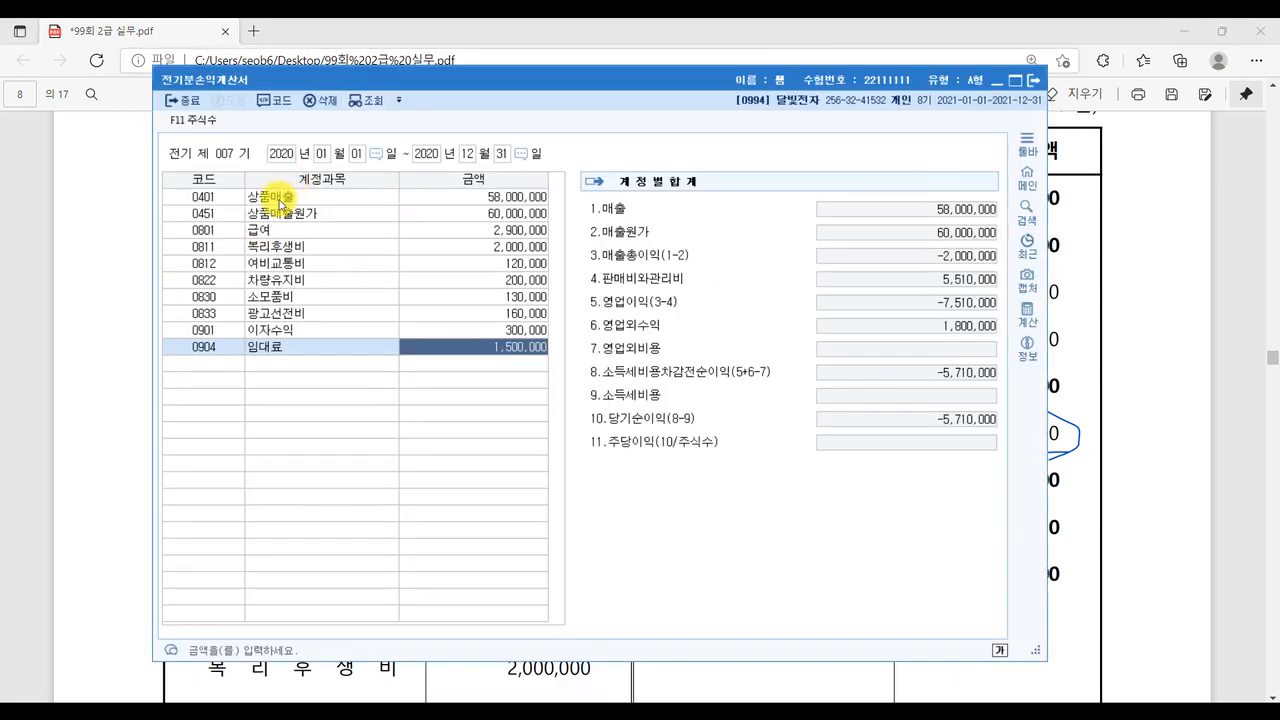
{"action": "left_click", "coordinate": [487, 201]}
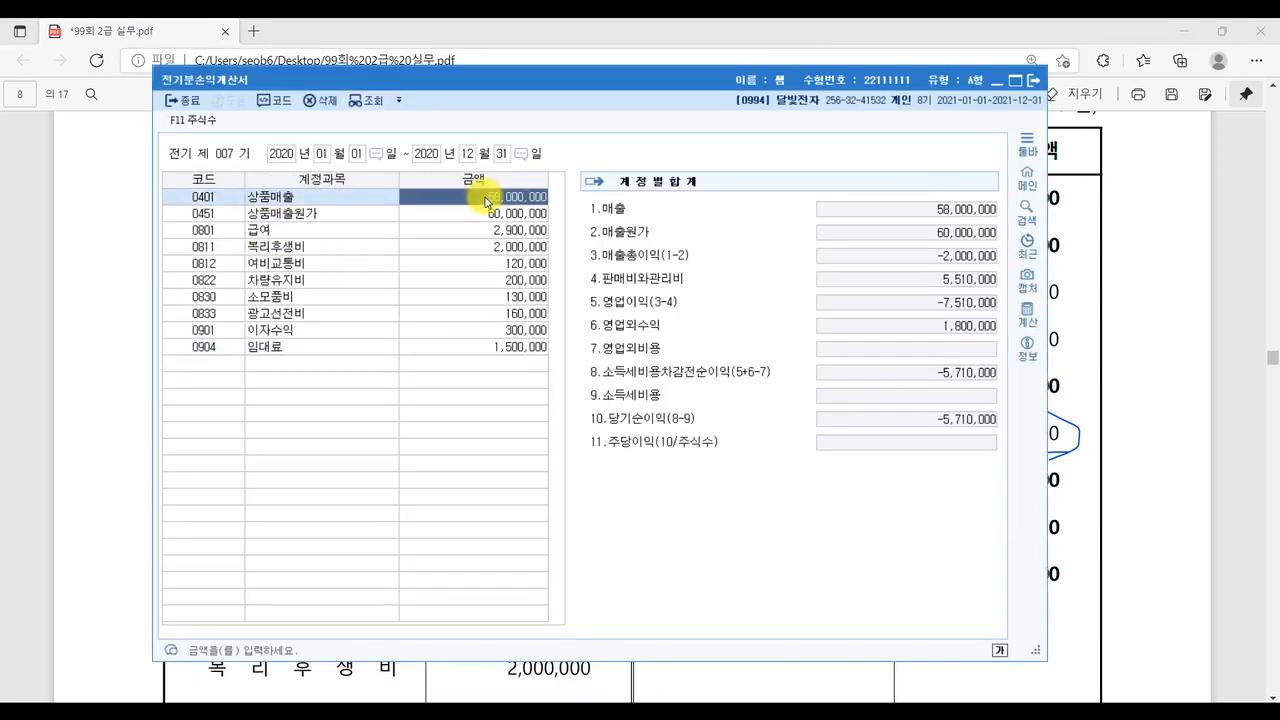
{"action": "type", "text": "85"}
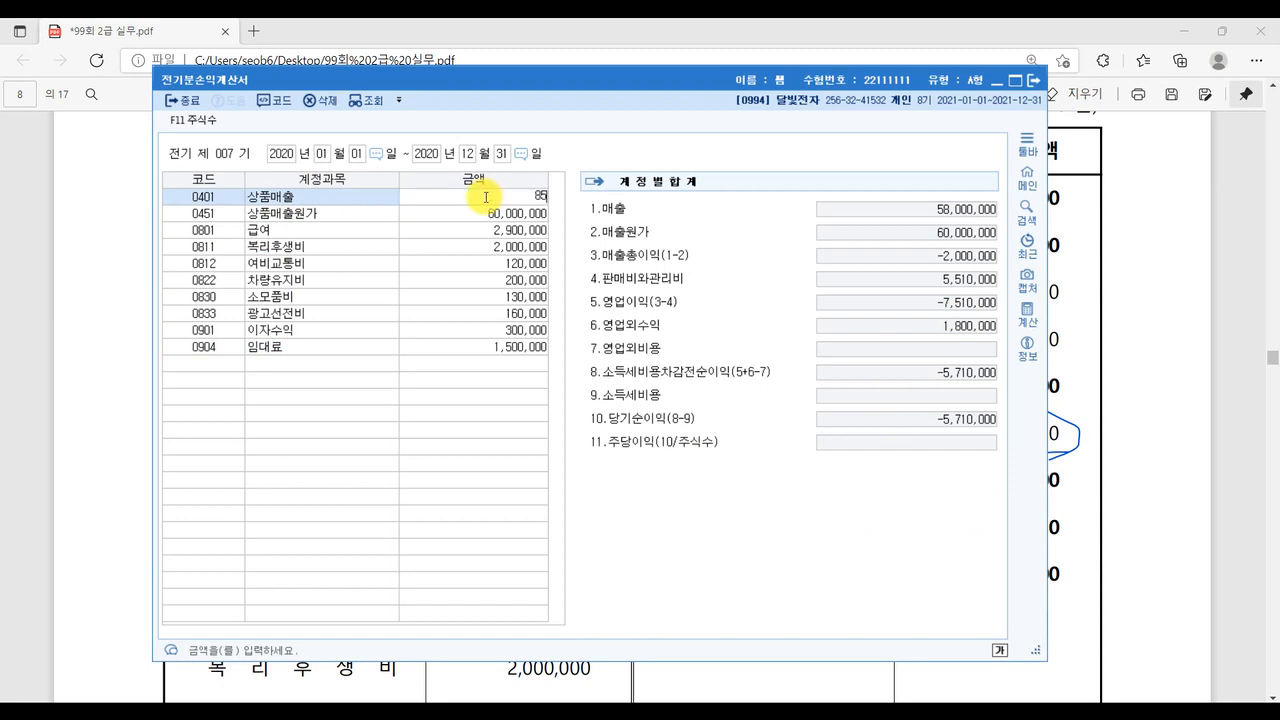
{"action": "type", "text": ",000,000"}
{"action": "key", "text": "Return"}
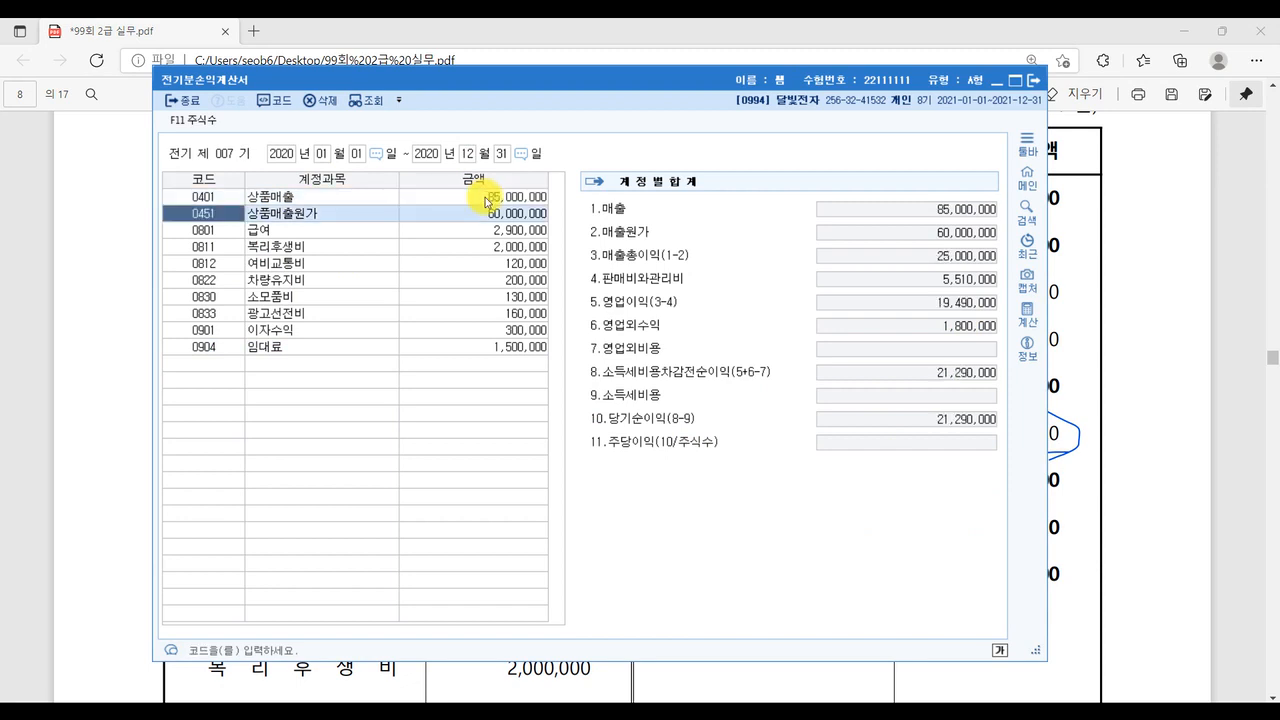
{"action": "left_click", "coordinate": [527, 232]}
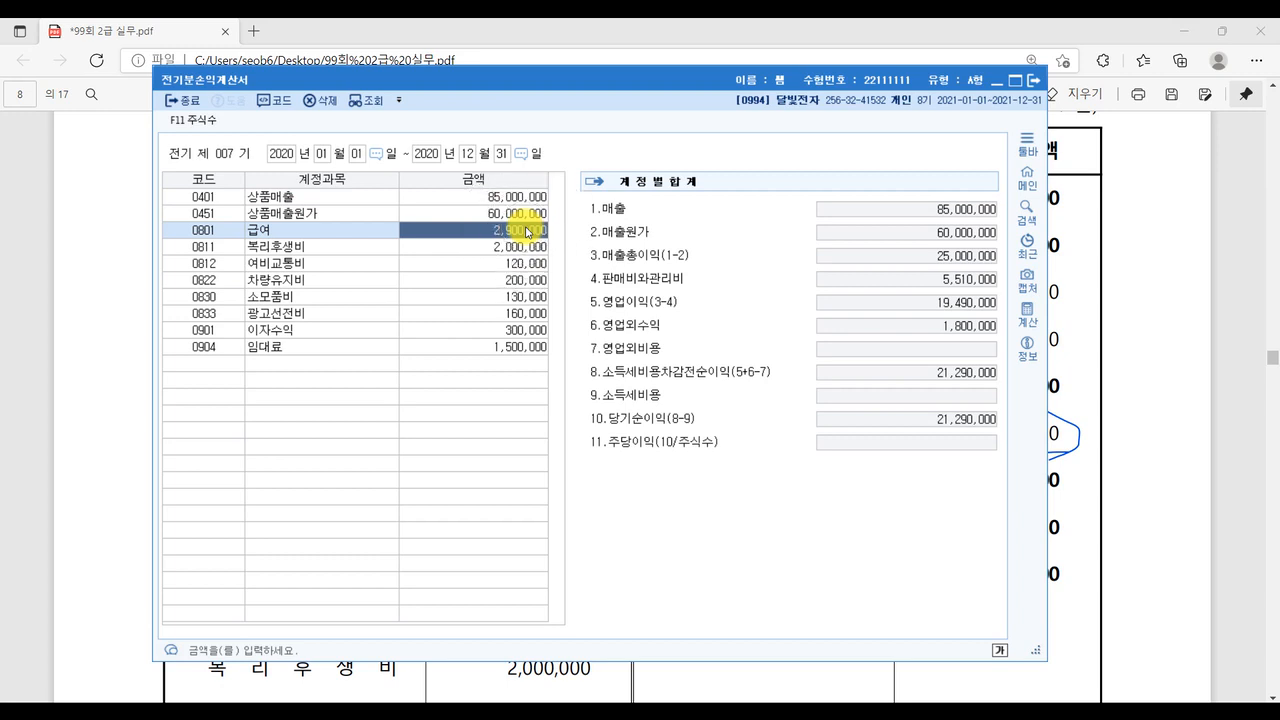
{"action": "type", "text": "9,200,000"}
{"action": "key", "text": "Return"}
Step: Return to the exam PDF and circle the 급여 amount 9,200,000 and the 상품매출 amount 85,000,000
{"action": "left_click", "coordinate": [1237, 465]}
{"action": "left_click_drag", "start_coordinate": [578, 638], "coordinate": [600, 628]}
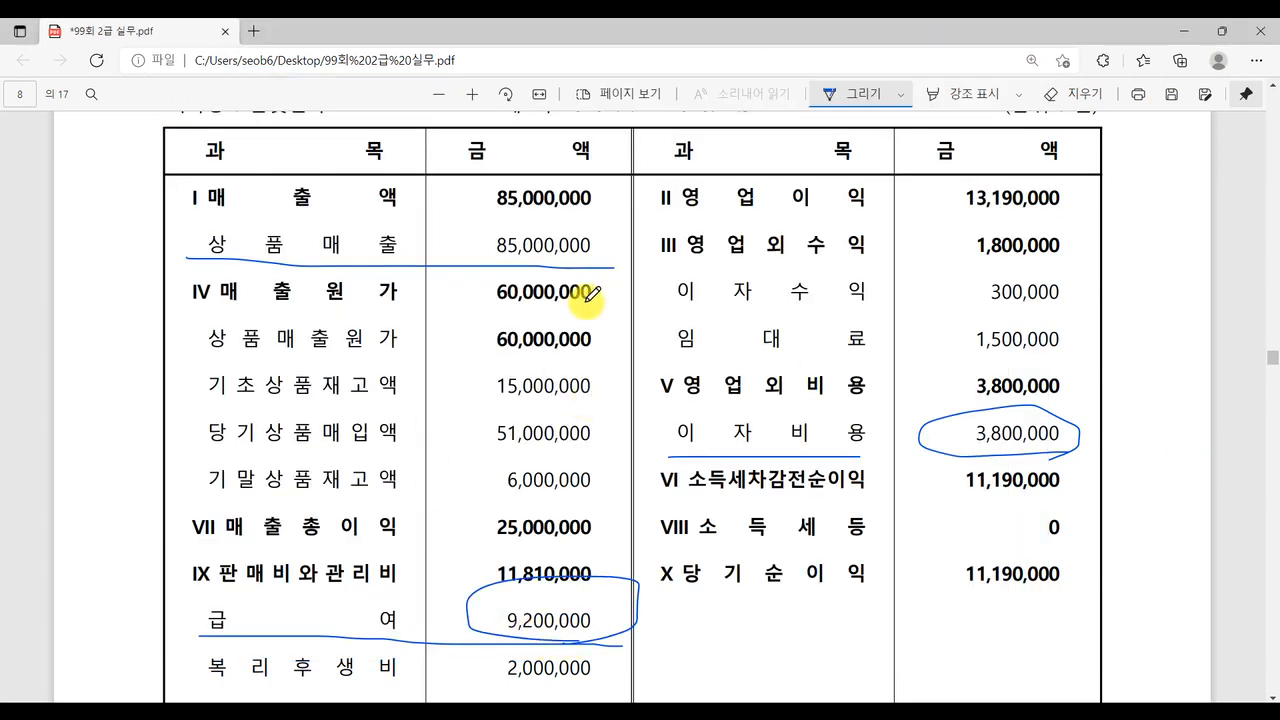
{"action": "mouse_move", "coordinate": [475, 278]}
{"action": "left_mouse_down"}
{"action": "mouse_move", "coordinate": [604, 264]}
{"action": "mouse_move", "coordinate": [595, 296]}
{"action": "left_mouse_up"}
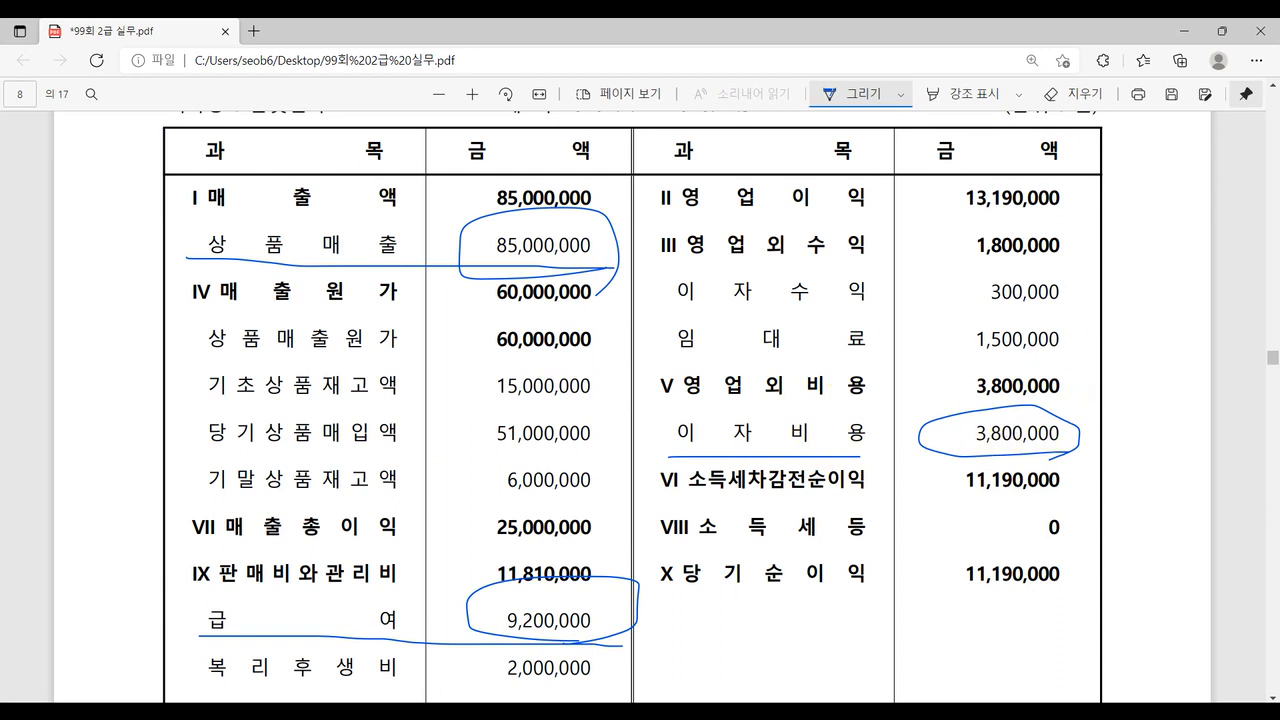
Step: Switch to KcLep's 전기분손익계산서 and add the 이자비용 account with an amount of 3,800,000
{"action": "key", "text": "alt+Tab"}
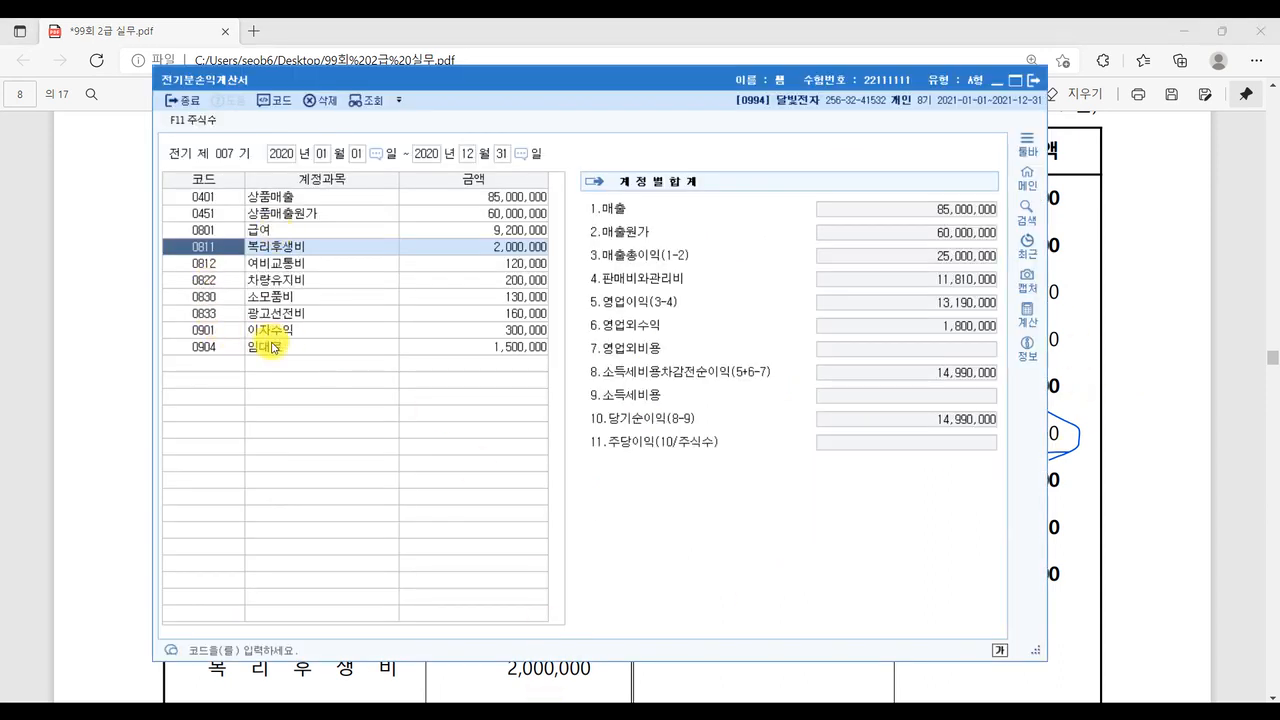
{"action": "left_click", "coordinate": [176, 366]}
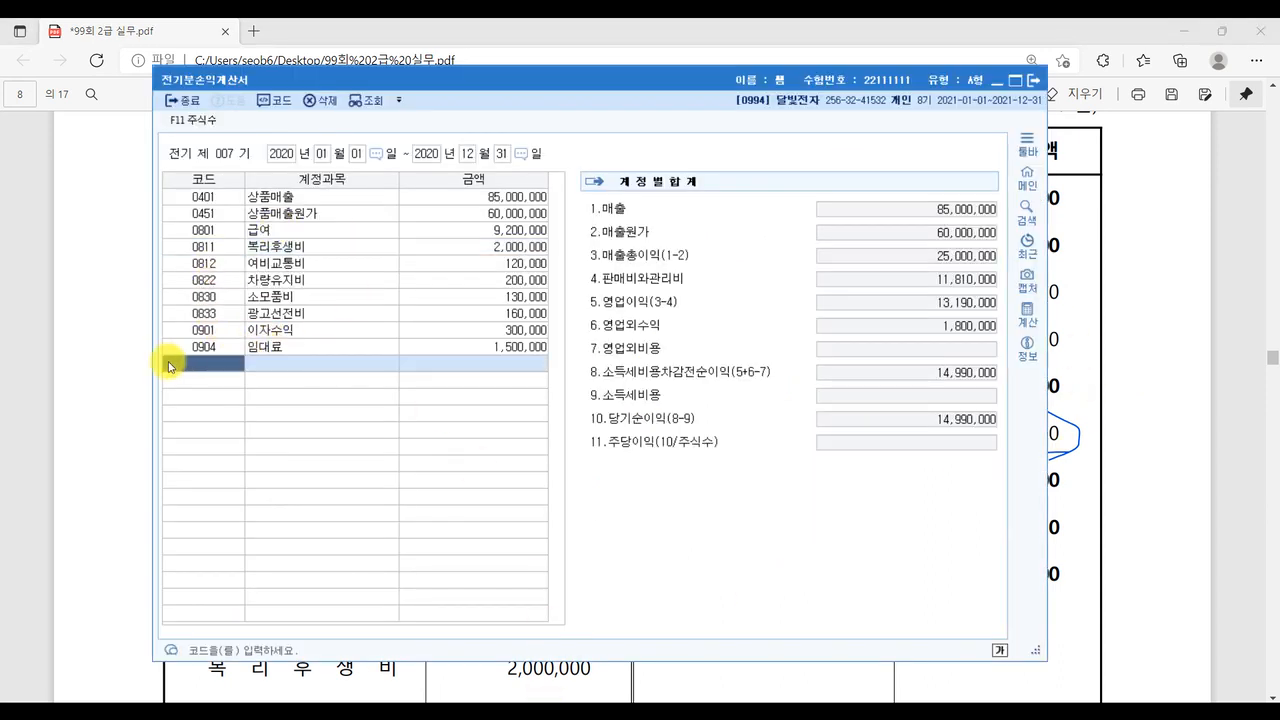
{"action": "left_click", "coordinate": [170, 365]}
{"action": "type", "text": "이자비"}
{"action": "key", "text": "Return"}
{"action": "type", "text": "용"}
{"action": "key", "text": "Return"}
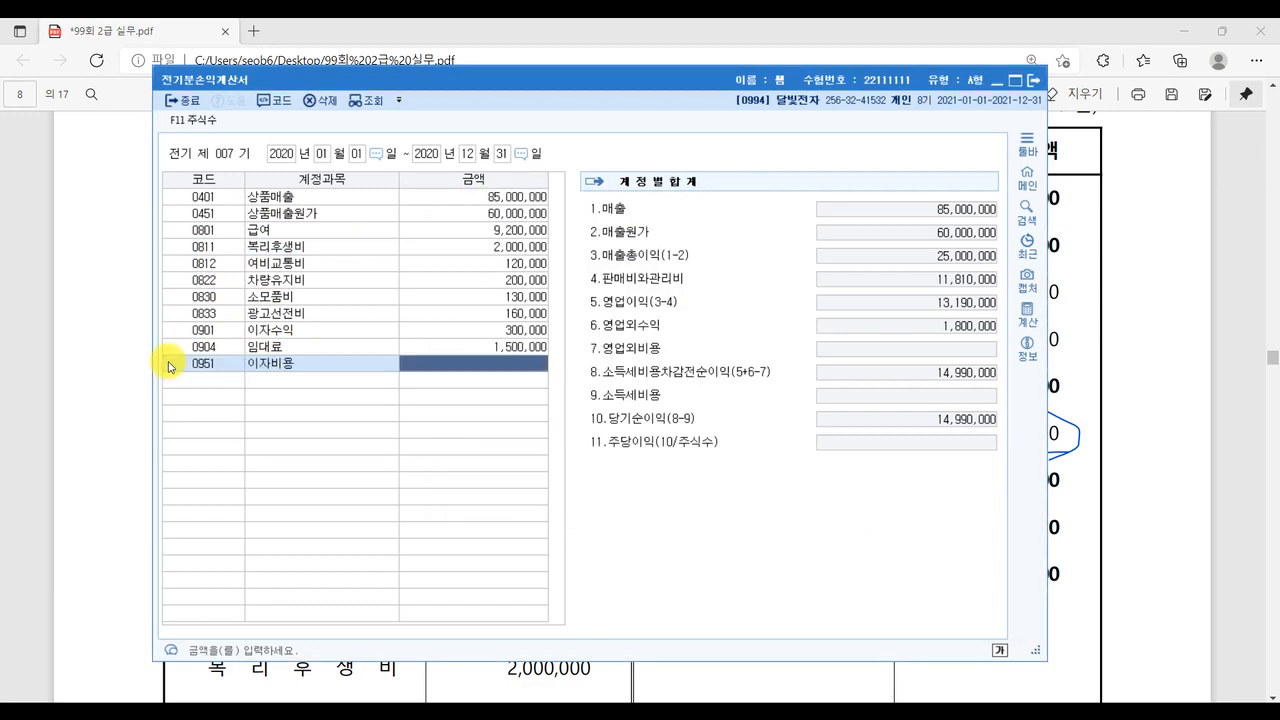
{"action": "type", "text": "3,800,000"}
{"action": "key", "text": "Return"}
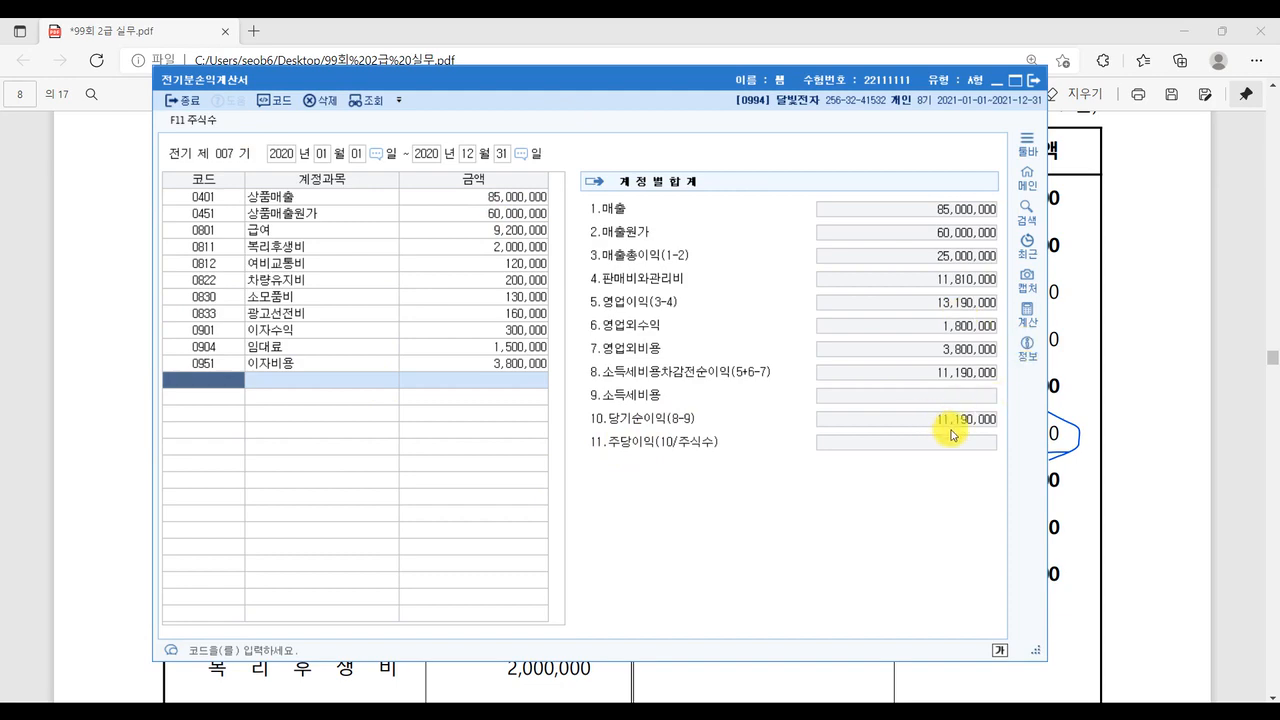
Step: Return to the exam PDF, underline the 당기순이익 amount 11,190,000 and draw a check mark beside it
{"action": "left_click", "coordinate": [1237, 490]}
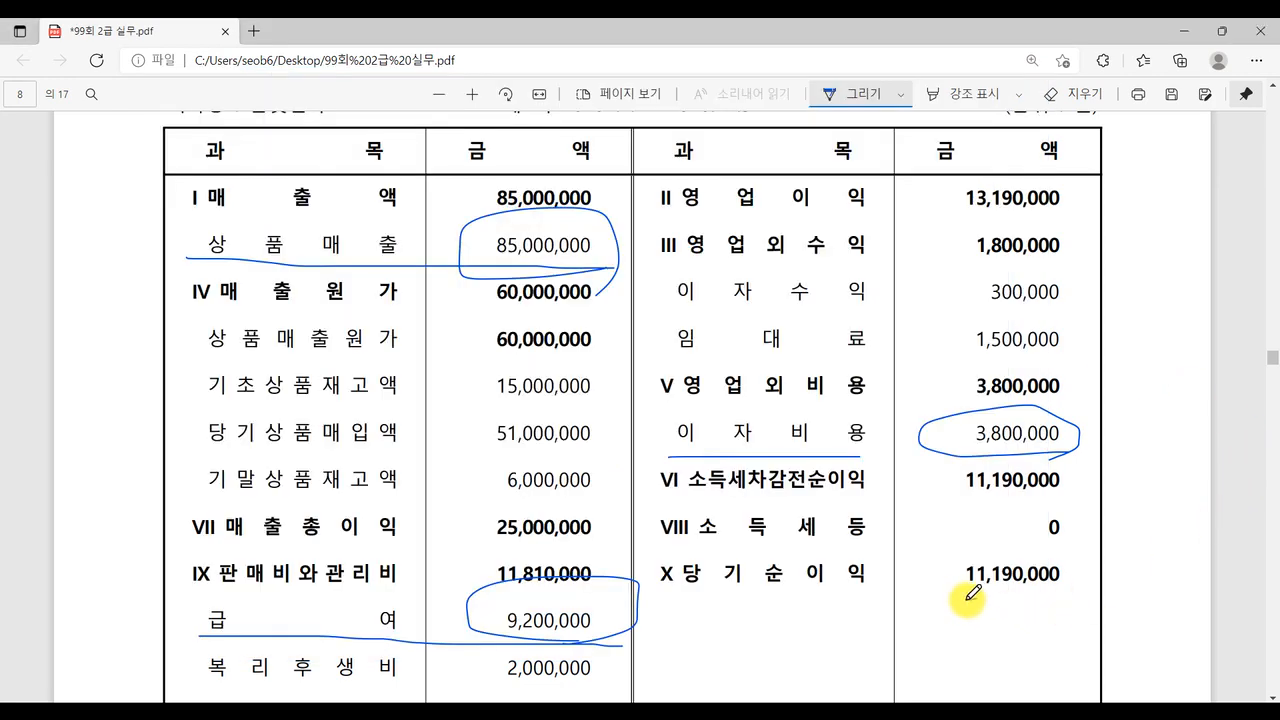
{"action": "left_click_drag", "start_coordinate": [1107, 544], "coordinate": [1177, 507]}
{"action": "scroll", "coordinate": [1085, 541], "scroll_direction": "up", "scroll_amount": 1}
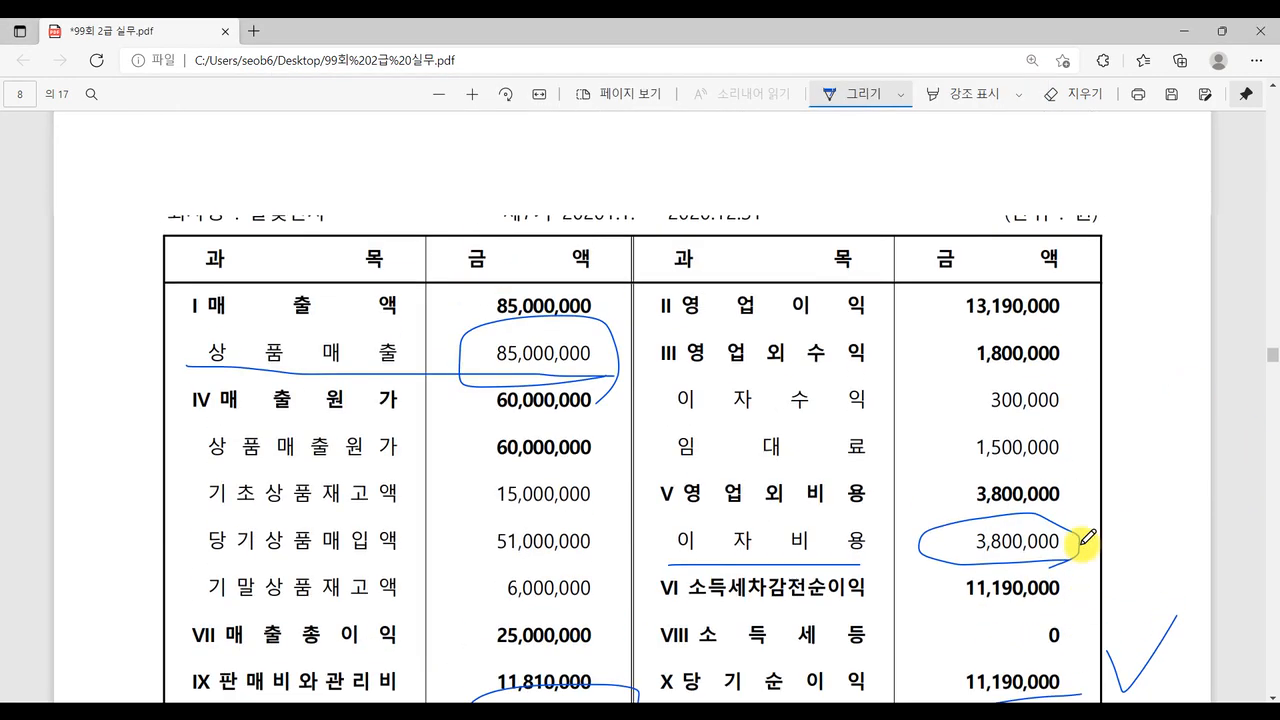
{"action": "scroll", "coordinate": [1085, 541], "scroll_direction": "up", "scroll_amount": 1}
{"action": "scroll", "coordinate": [910, 510], "scroll_direction": "down", "scroll_amount": 3}
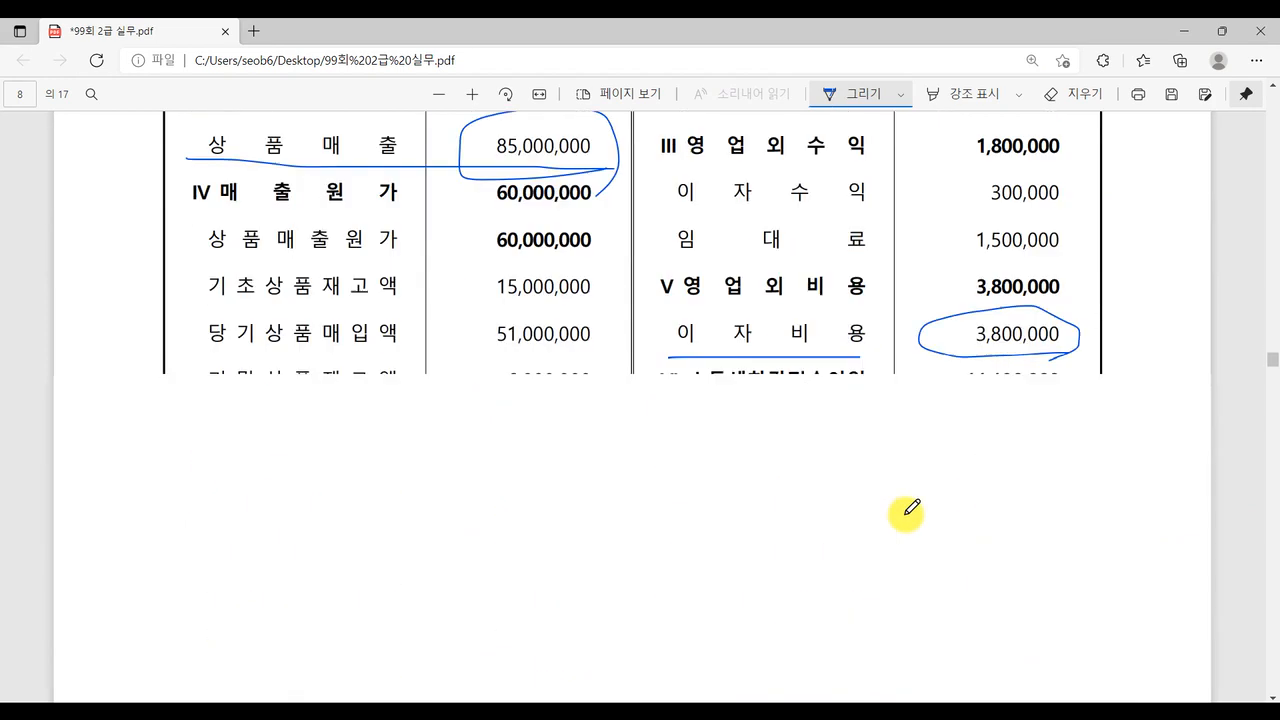
{"action": "scroll", "coordinate": [380, 309], "scroll_direction": "up", "scroll_amount": 1}
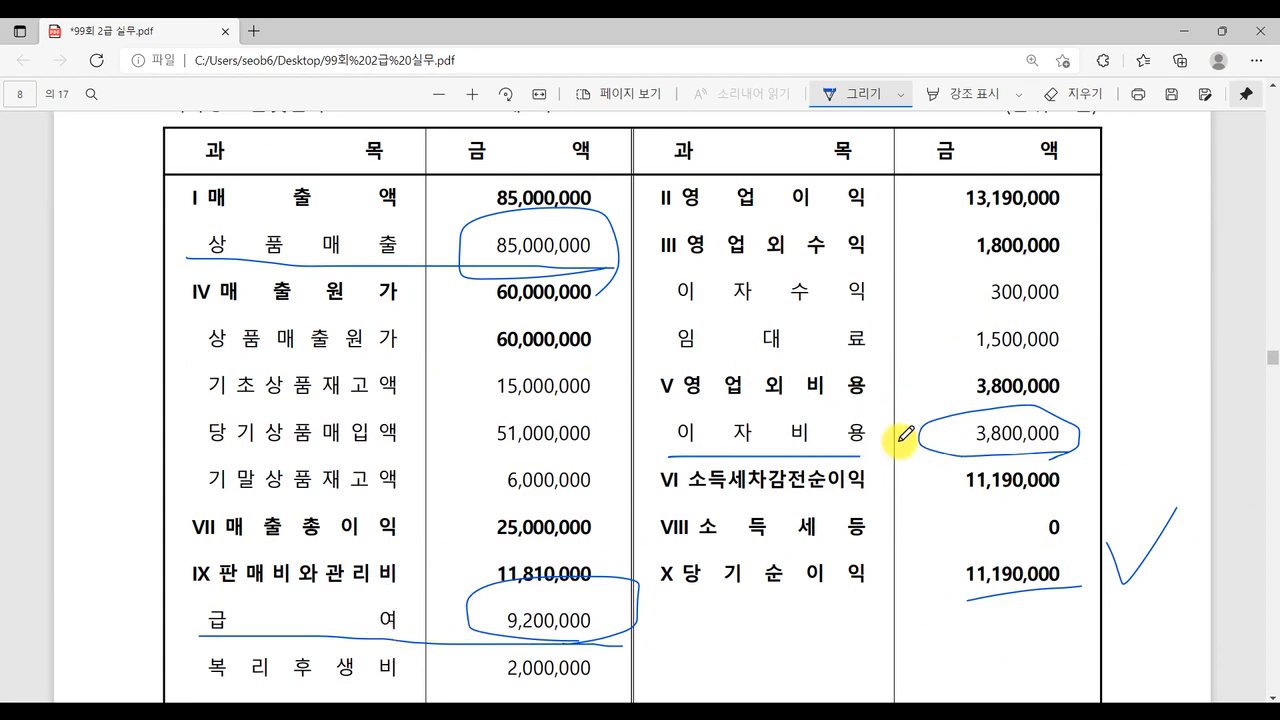
Step: Go to 문제3 [1] in the PDF and draw a curved line alongside the accounts from 외상매출금 to 단기차입금
{"action": "scroll", "coordinate": [905, 434], "scroll_direction": "down", "scroll_amount": 12}
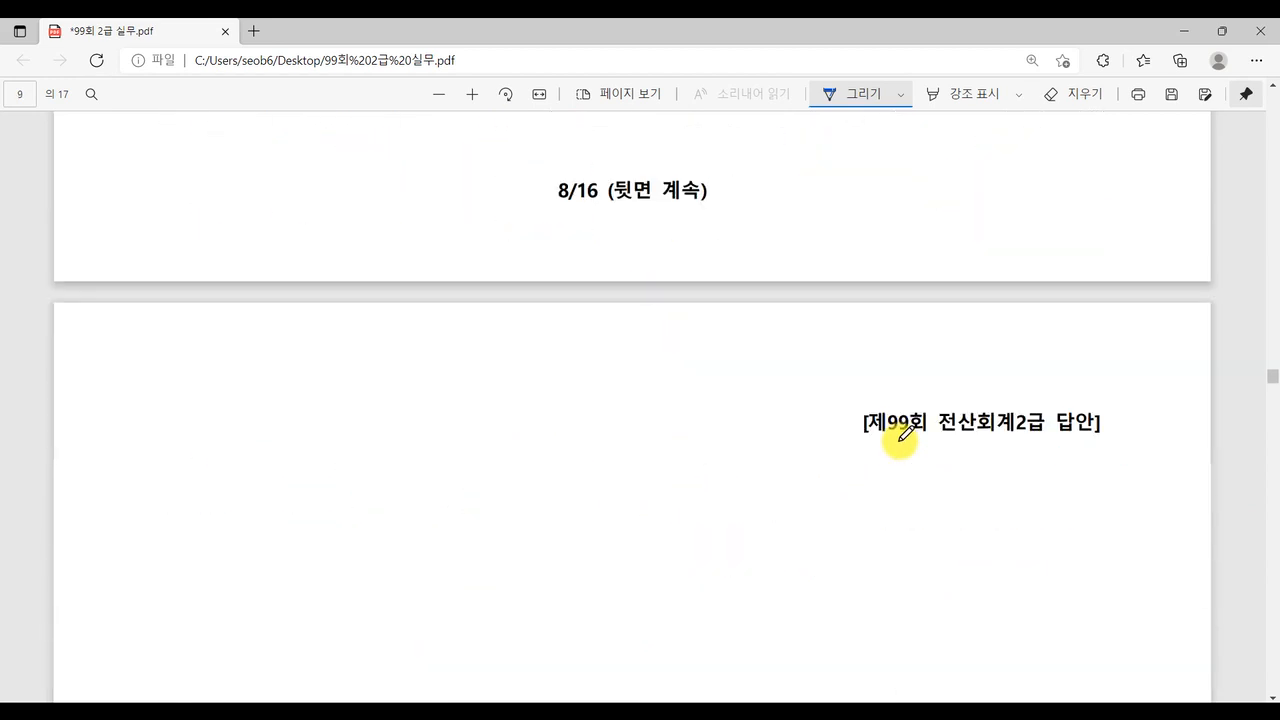
{"action": "scroll", "coordinate": [905, 434], "scroll_direction": "down", "scroll_amount": 3}
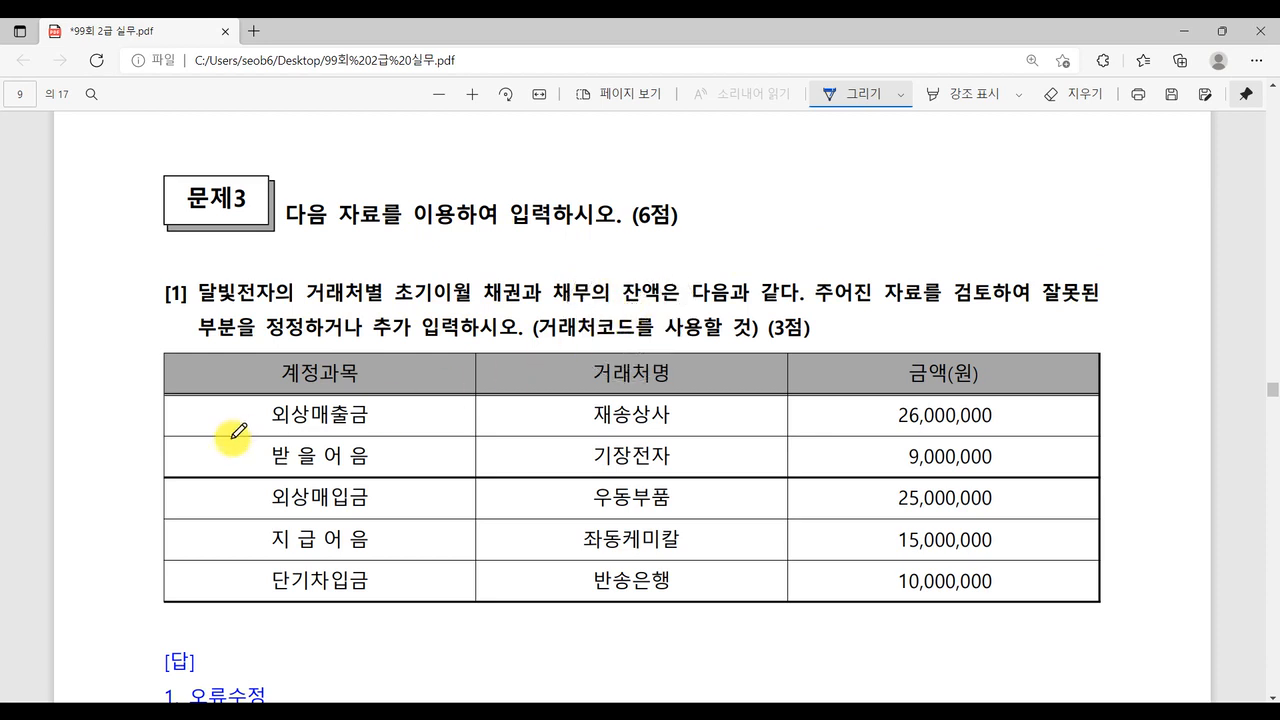
{"action": "left_click_drag", "start_coordinate": [265, 408], "coordinate": [233, 598]}
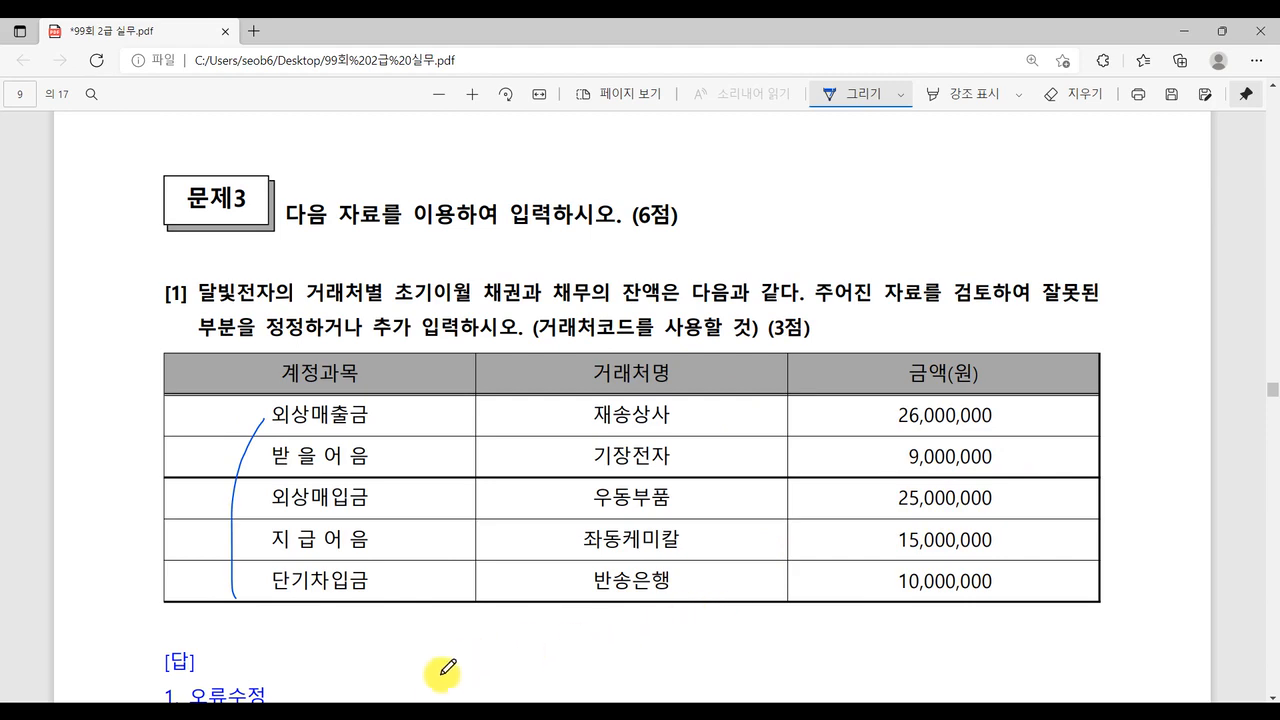
Step: Switch to KcLep, open 거래처별초기이월 and reposition its window over the PDF
{"action": "left_click", "coordinate": [428, 712]}
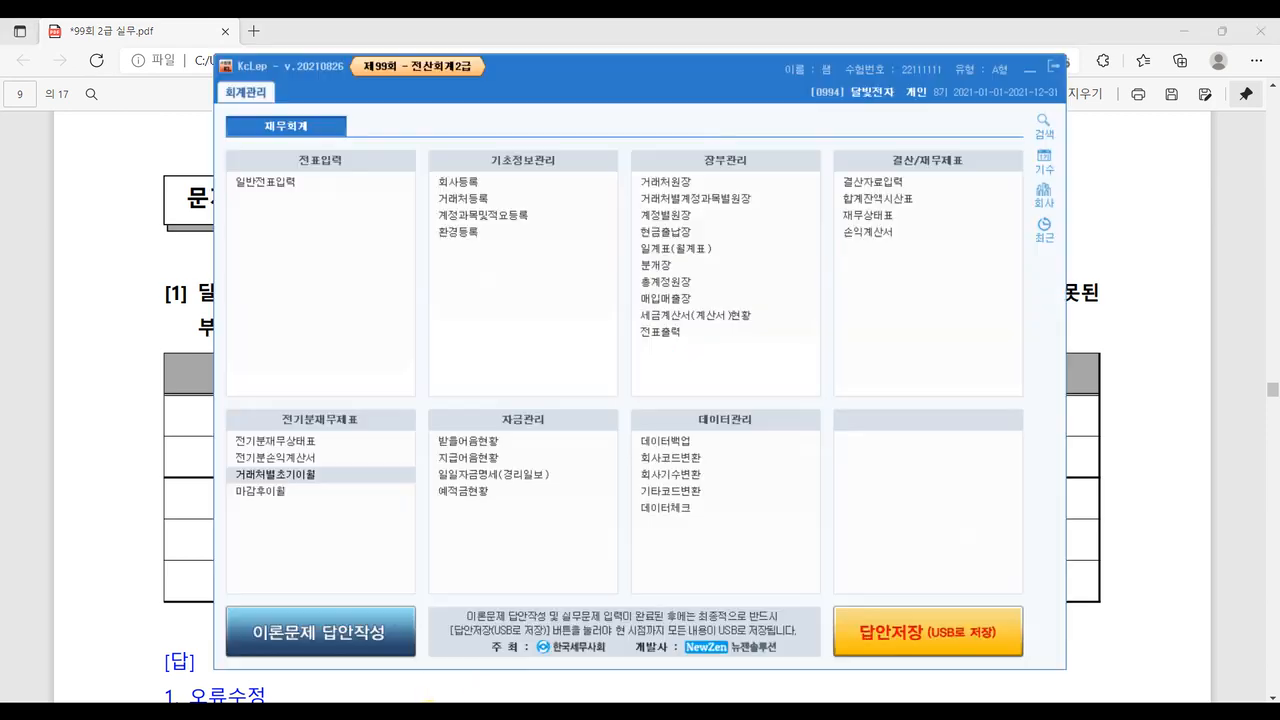
{"action": "left_click", "coordinate": [295, 483]}
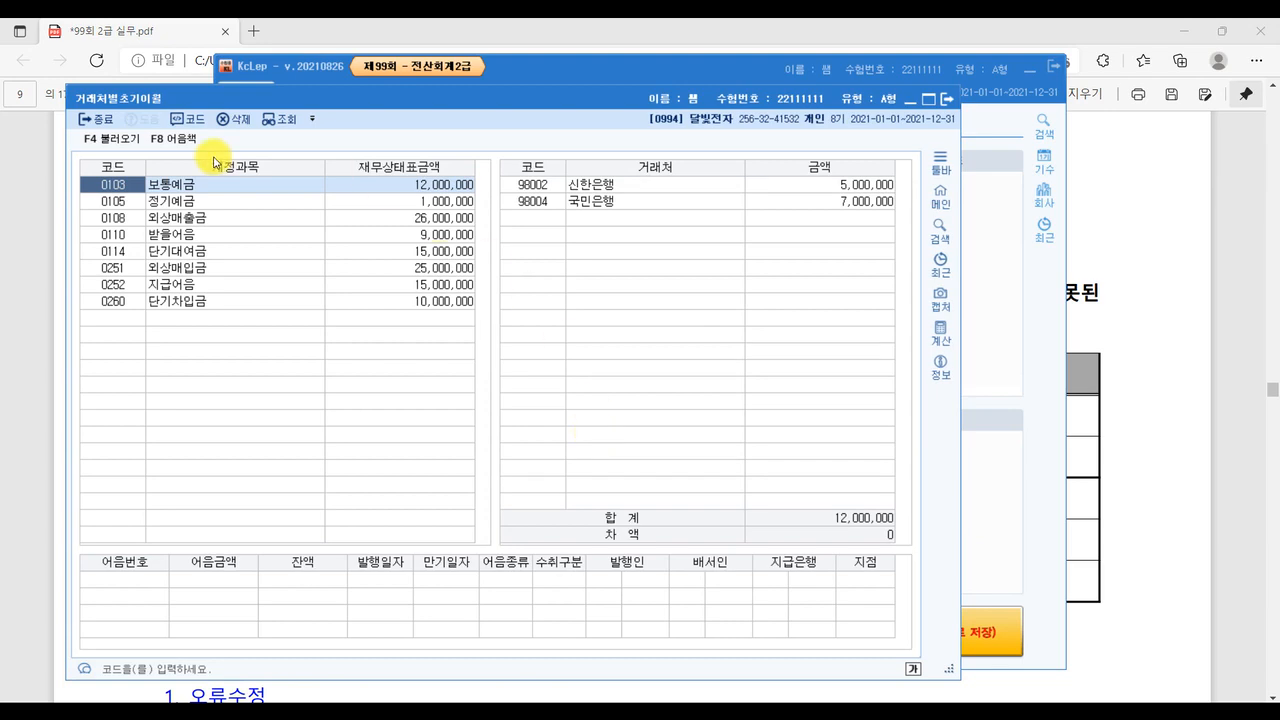
{"action": "left_click_drag", "start_coordinate": [355, 100], "coordinate": [487, 92]}
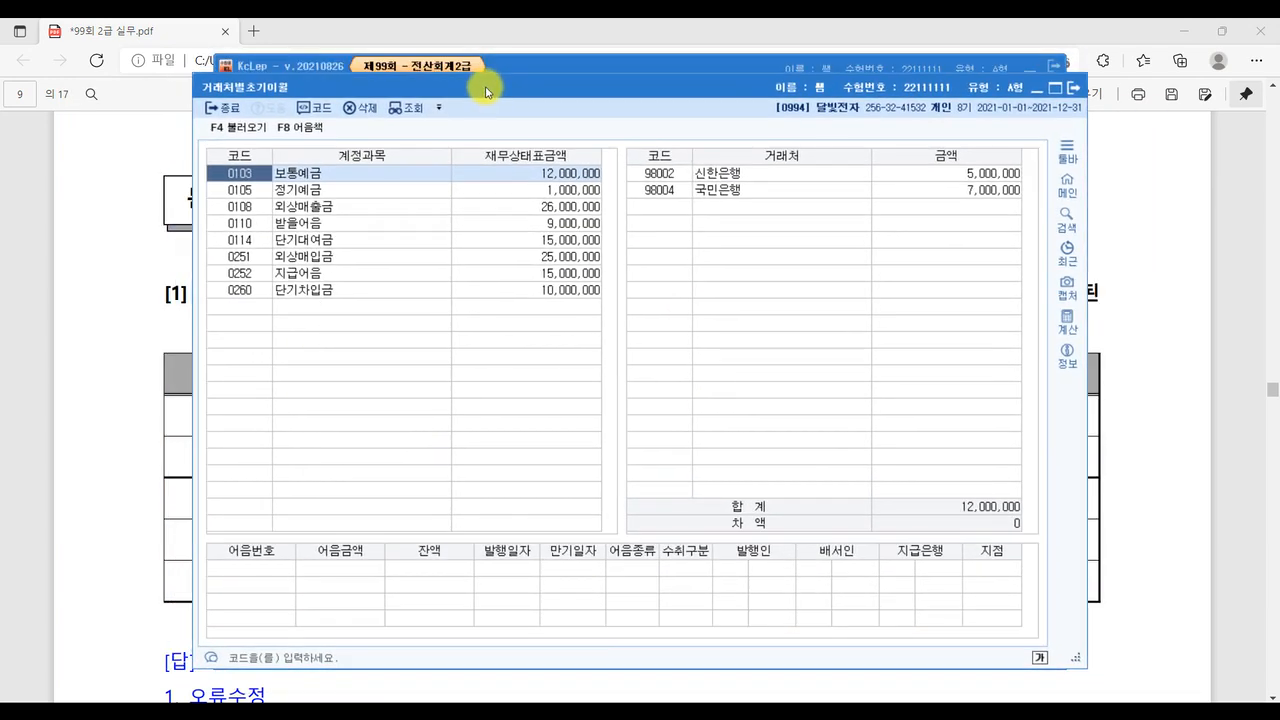
Step: Show the 거래처 balances of 외상매출금, and draw a check mark on the 재송상사 row in the exam PDF
{"action": "left_click", "coordinate": [264, 209]}
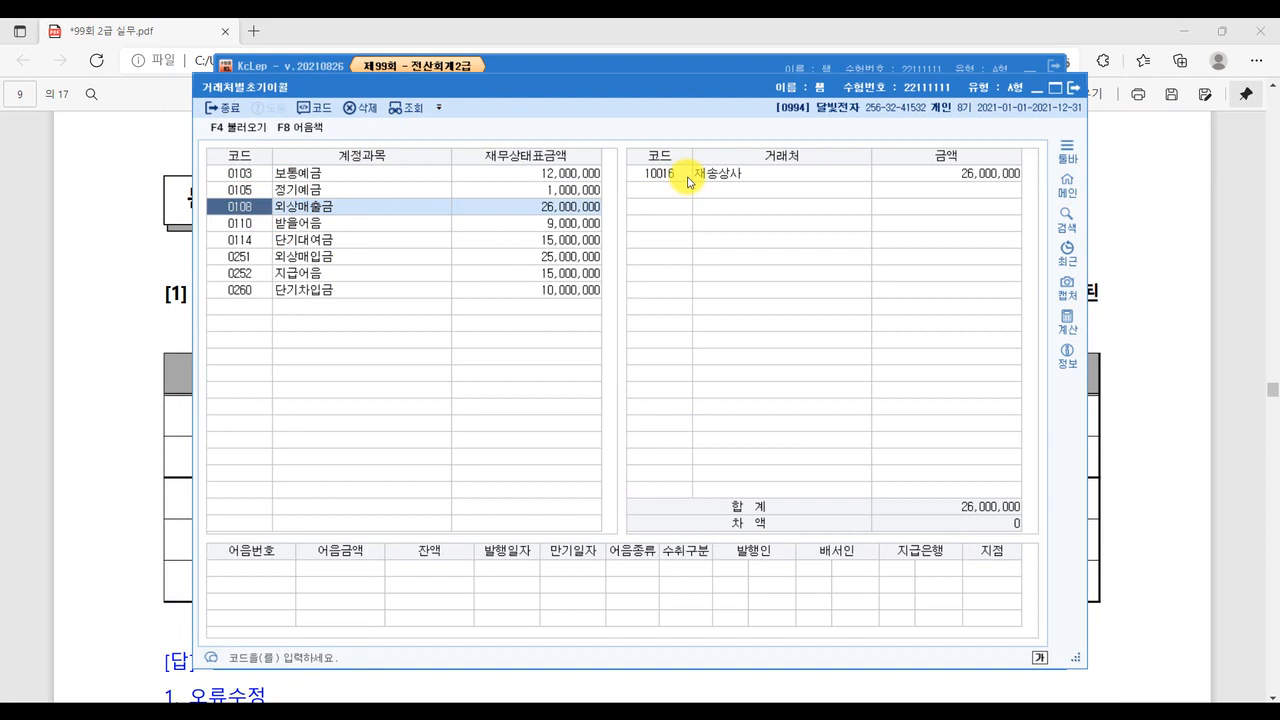
{"action": "left_click", "coordinate": [1232, 332]}
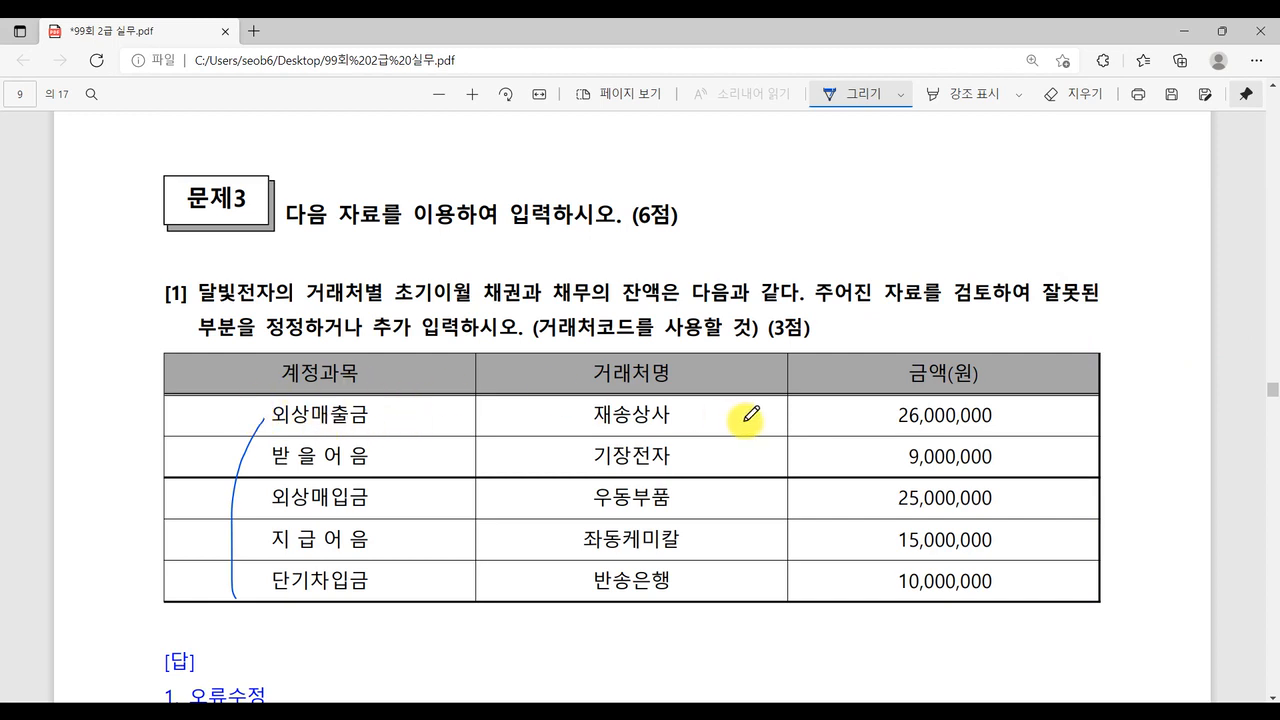
{"action": "left_click_drag", "start_coordinate": [1030, 418], "coordinate": [1088, 390]}
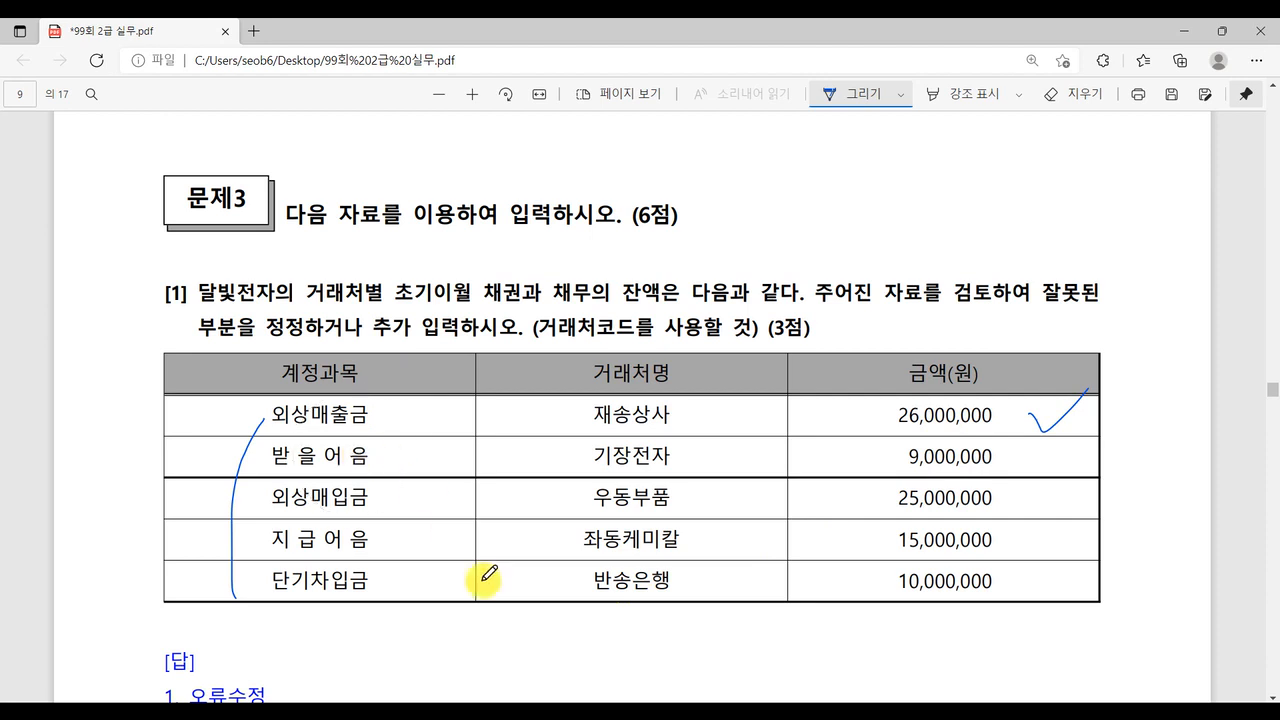
Step: Switch to KcLep's 거래처별초기이월 and set 기장전자's 받을어음 amount to 9,000,000
{"action": "left_click", "coordinate": [509, 712]}
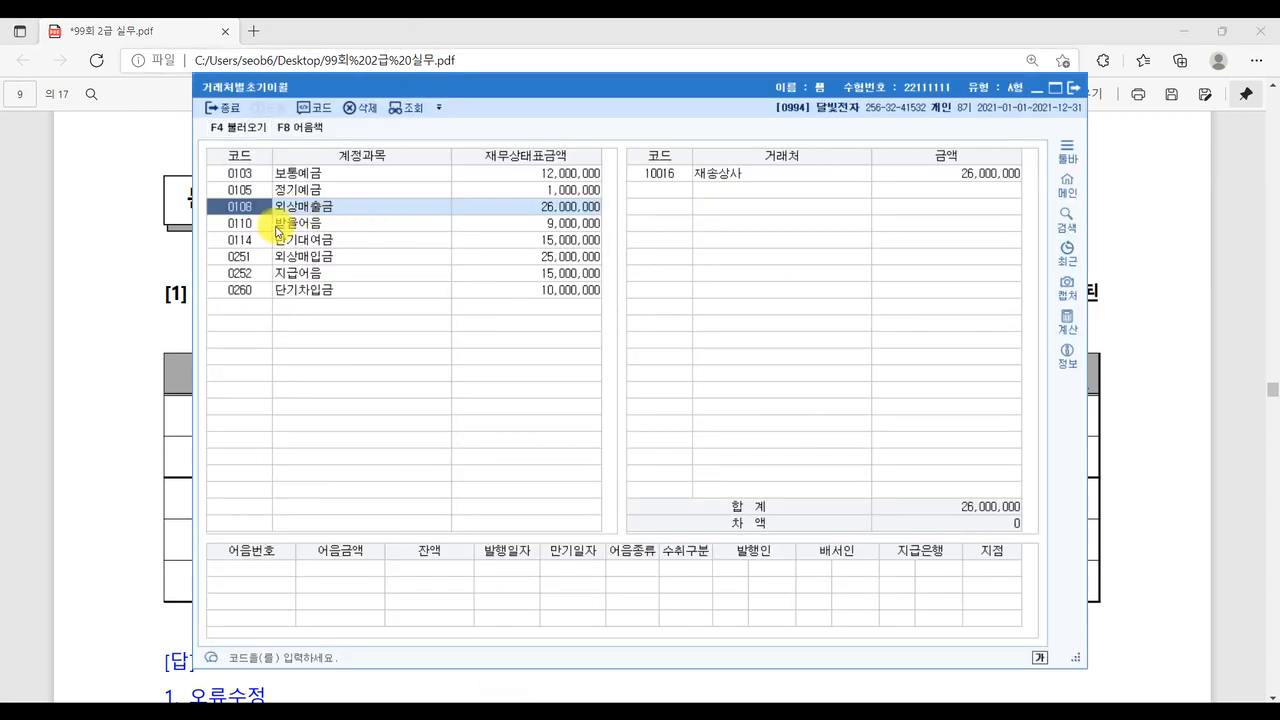
{"action": "left_click", "coordinate": [245, 223]}
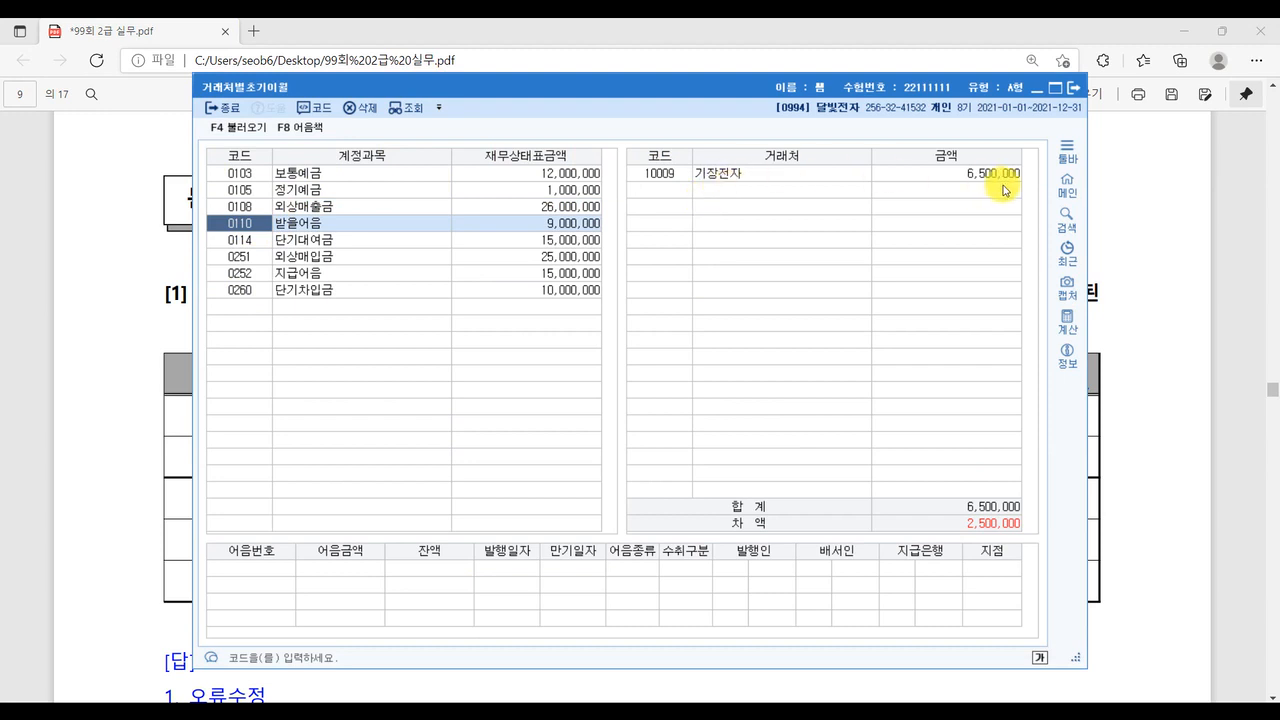
{"action": "left_click", "coordinate": [971, 175]}
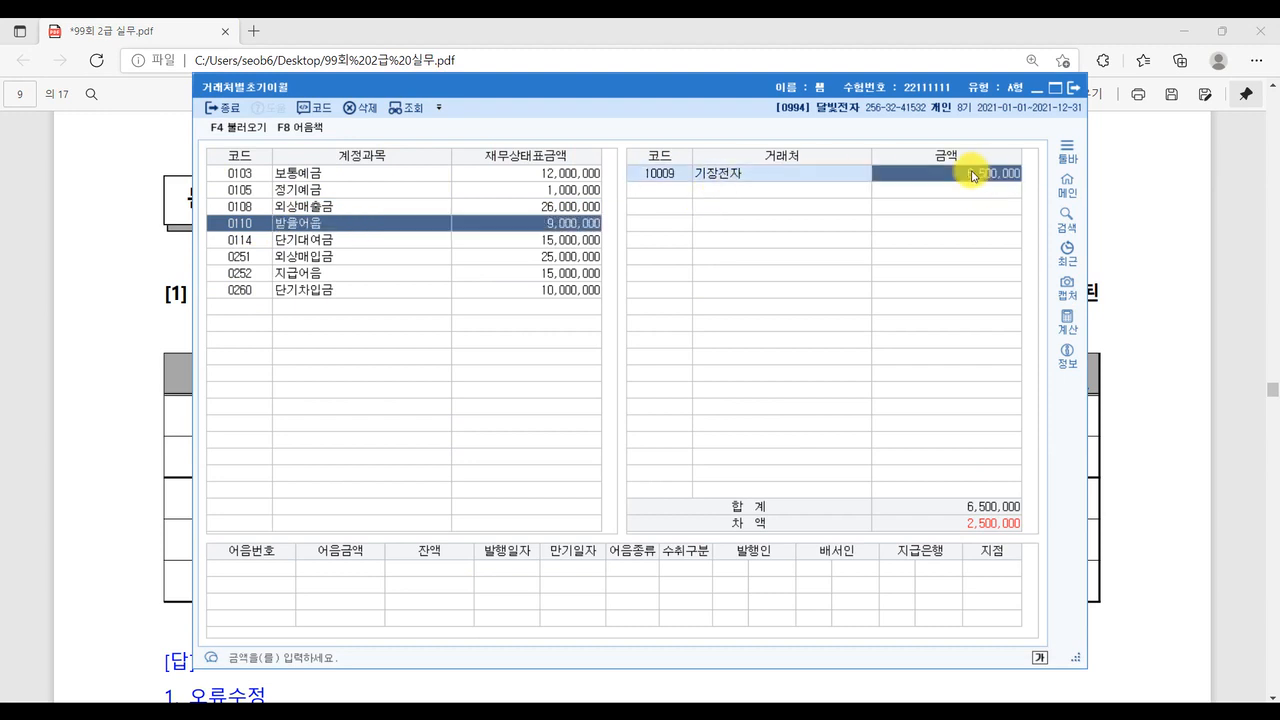
{"action": "type", "text": "9,000,000"}
{"action": "key", "text": "Return"}
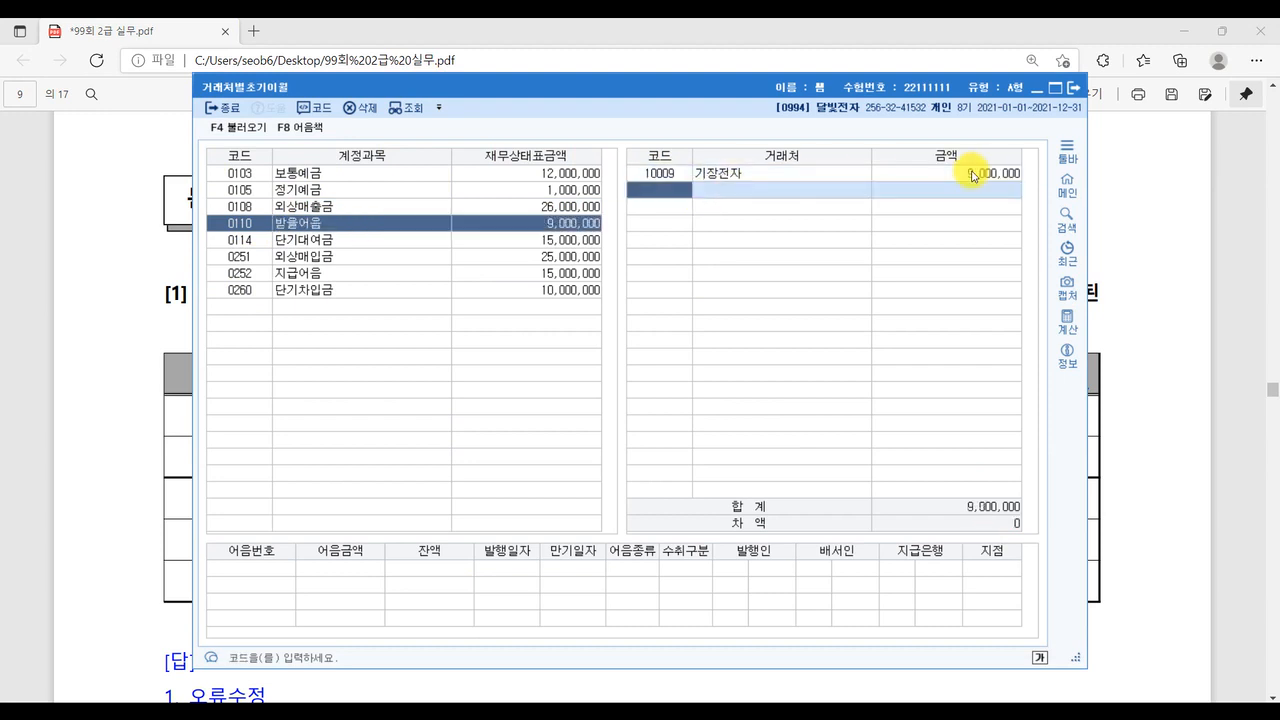
Step: Show the 거래처 balances of 외상매입금, and draw a check mark on the 우동부품 row in the exam PDF
{"action": "left_click", "coordinate": [266, 263]}
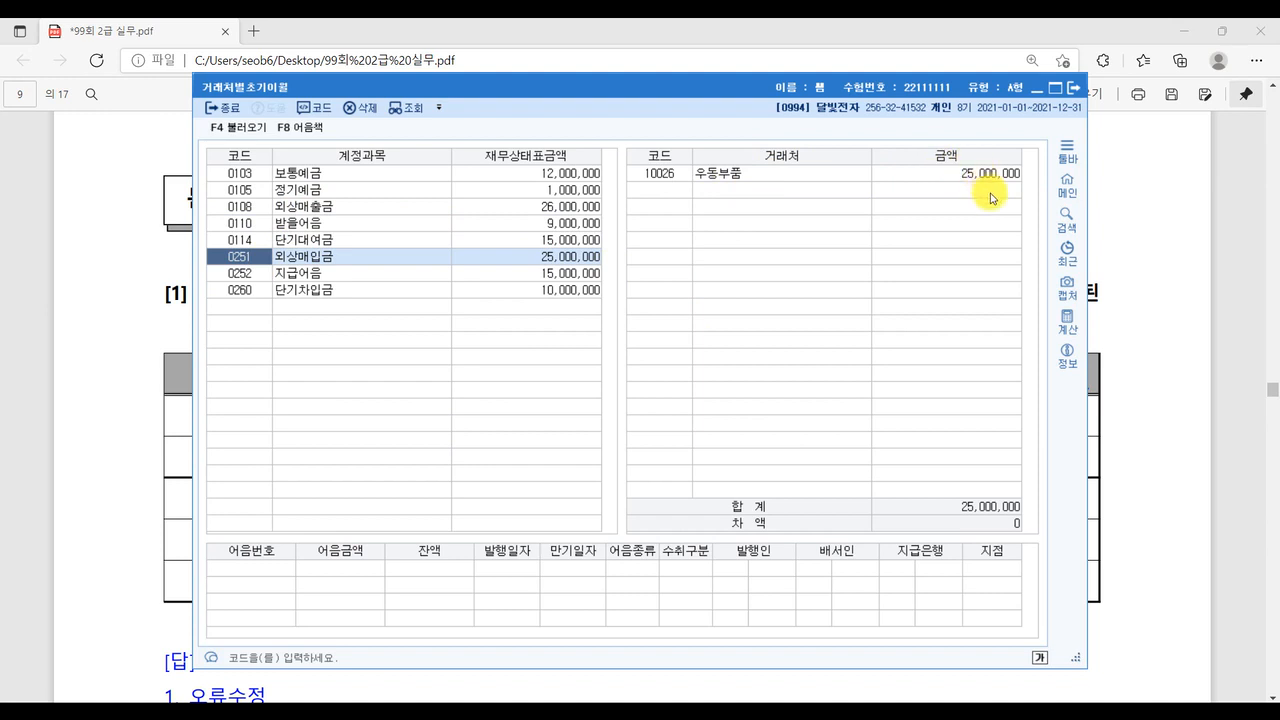
{"action": "left_click", "coordinate": [1229, 450]}
{"action": "left_click_drag", "start_coordinate": [1045, 496], "coordinate": [1079, 477]}
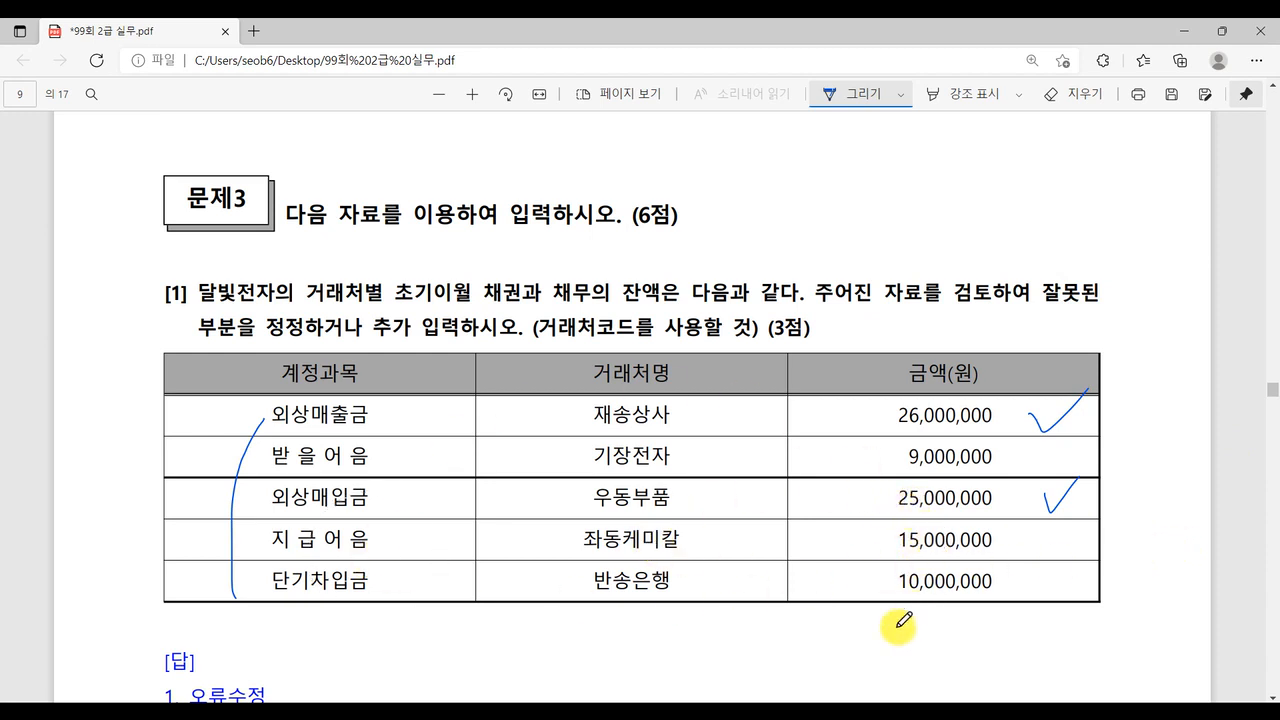
Step: Switch to KcLep's 거래처별초기이월 and set 좌동케미칼's 지급어음 amount to 15,000,000
{"action": "key", "text": "alt+Tab"}
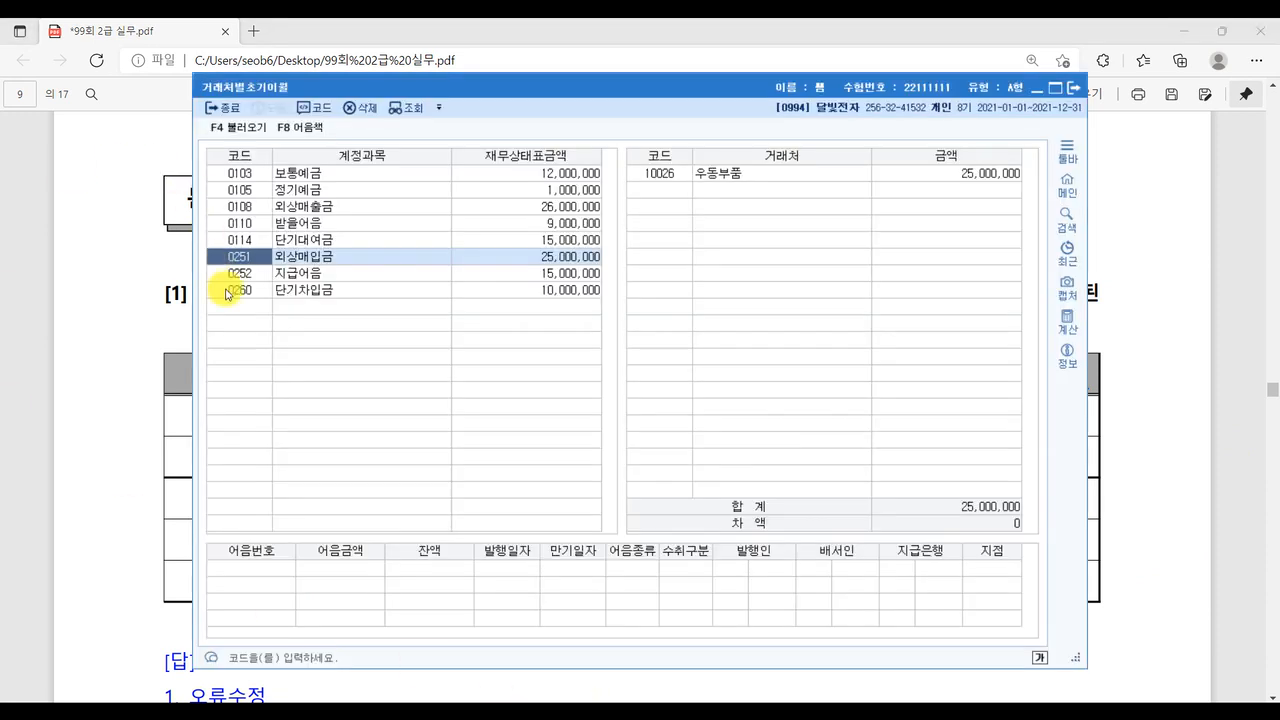
{"action": "left_click", "coordinate": [285, 273]}
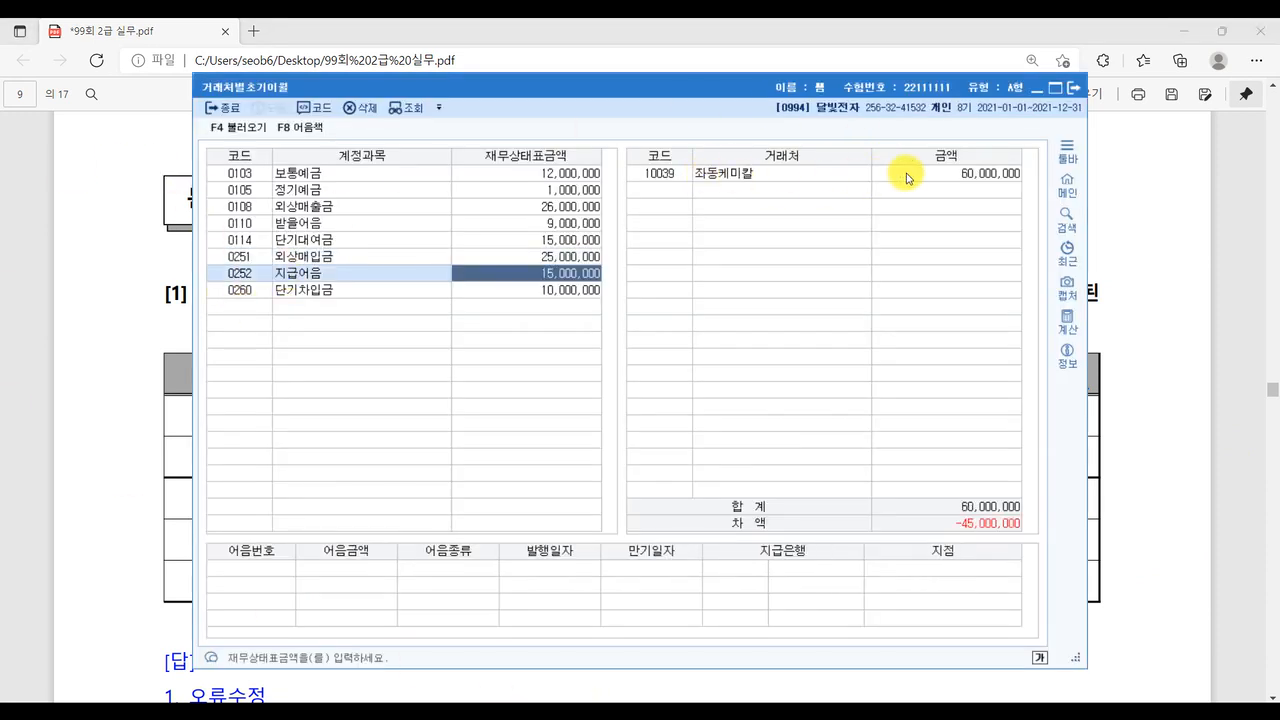
{"action": "left_click", "coordinate": [986, 178]}
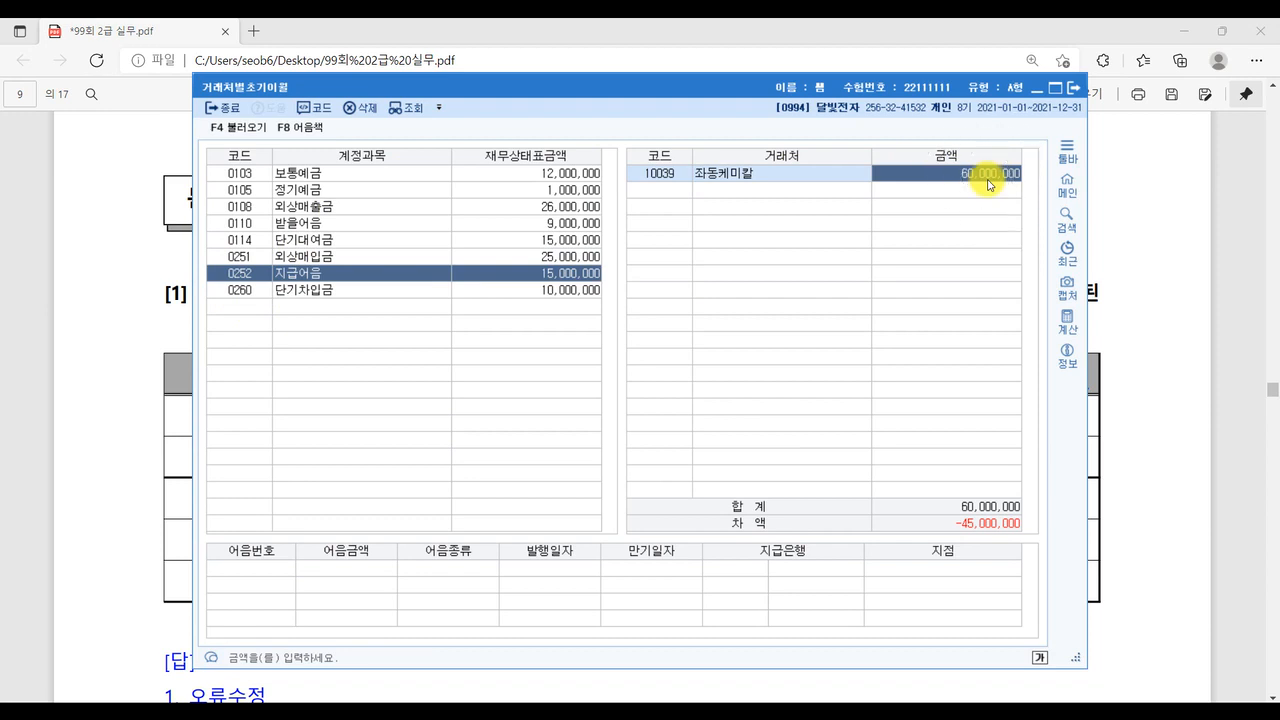
{"action": "type", "text": "15"}
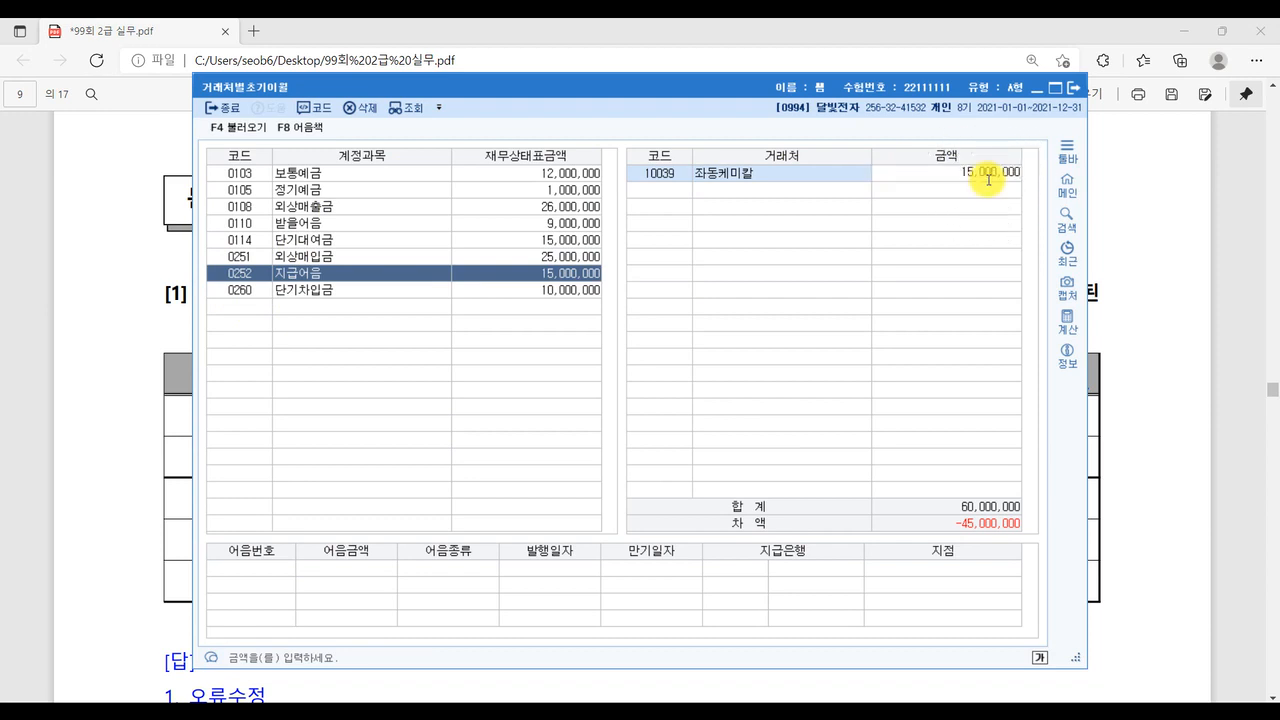
{"action": "key", "text": "Return"}
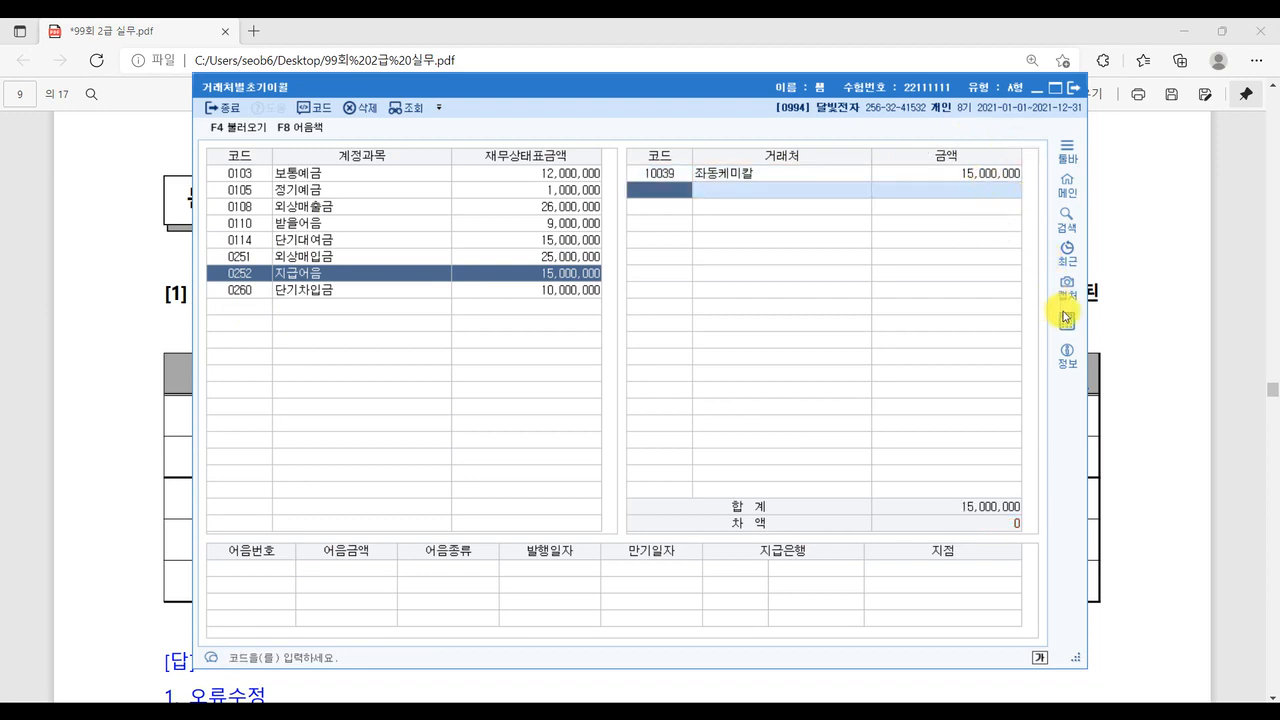
Step: Consult the exam PDF's table, and add 반송은행 with 10,000,000 under 단기차입금 in KcLep's 거래처별초기이월
{"action": "left_click", "coordinate": [1240, 372]}
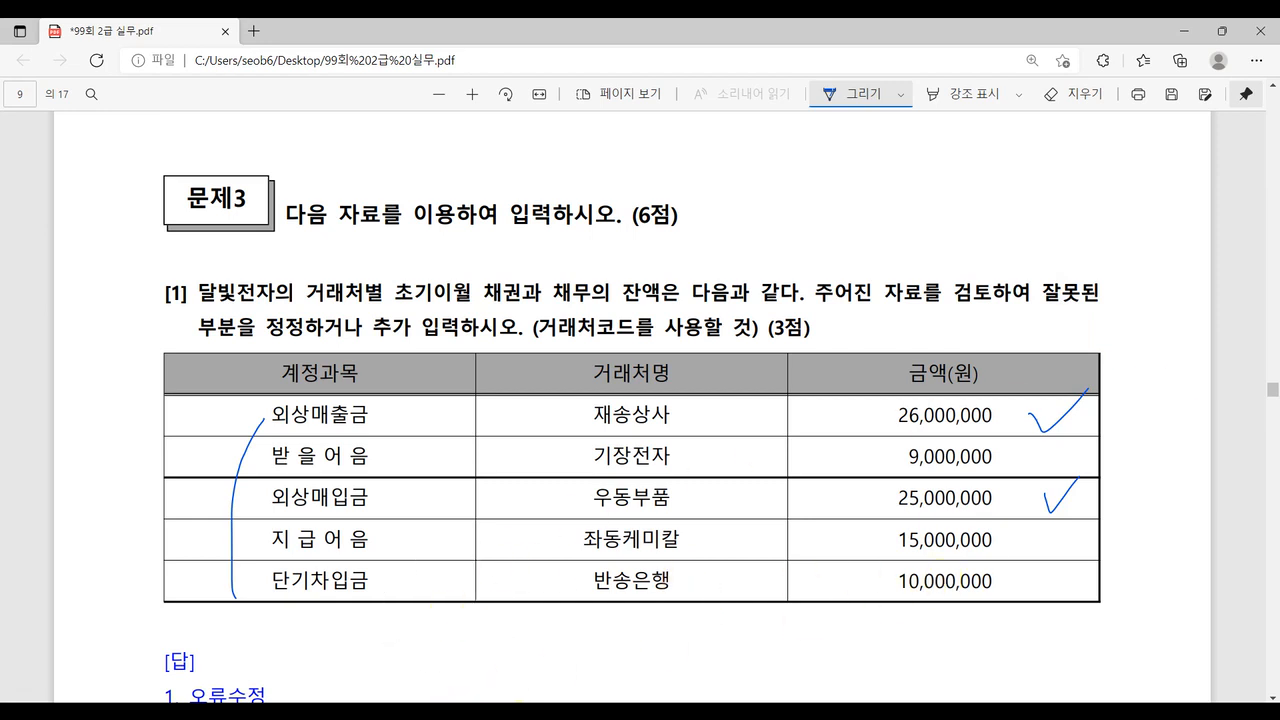
{"action": "key", "text": "alt+Tab"}
{"action": "left_click", "coordinate": [258, 288]}
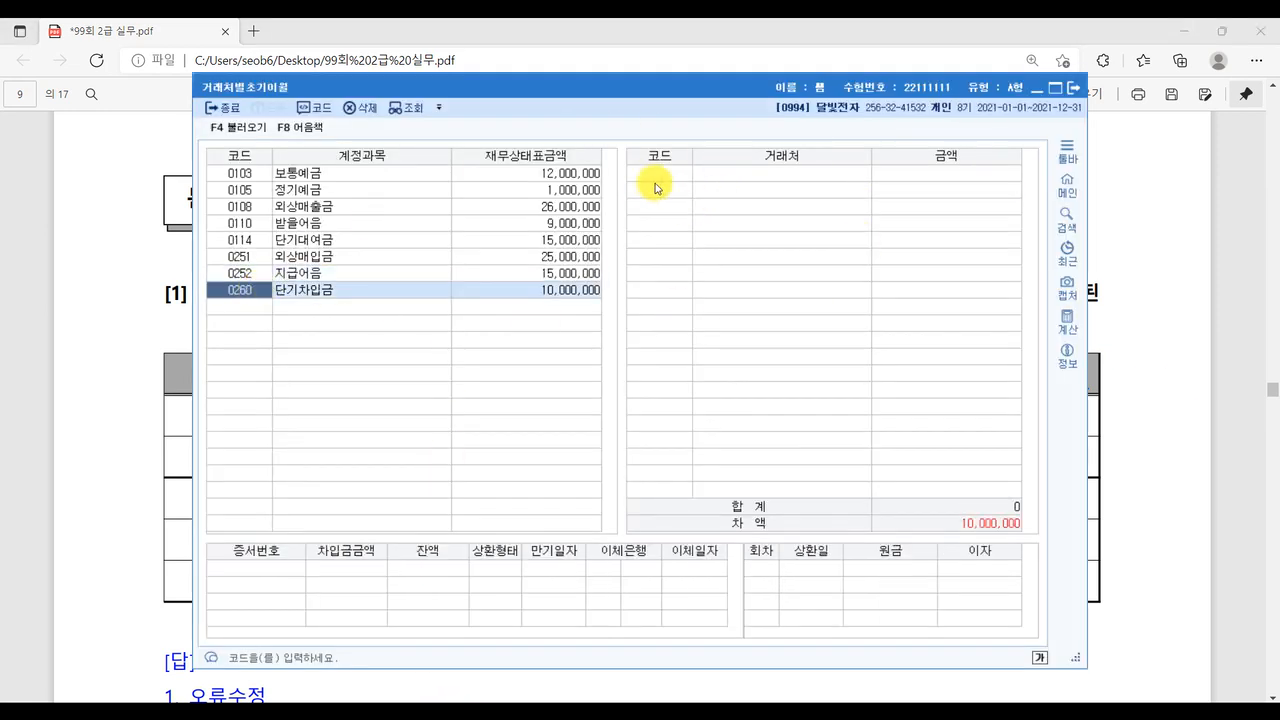
{"action": "left_click", "coordinate": [648, 176]}
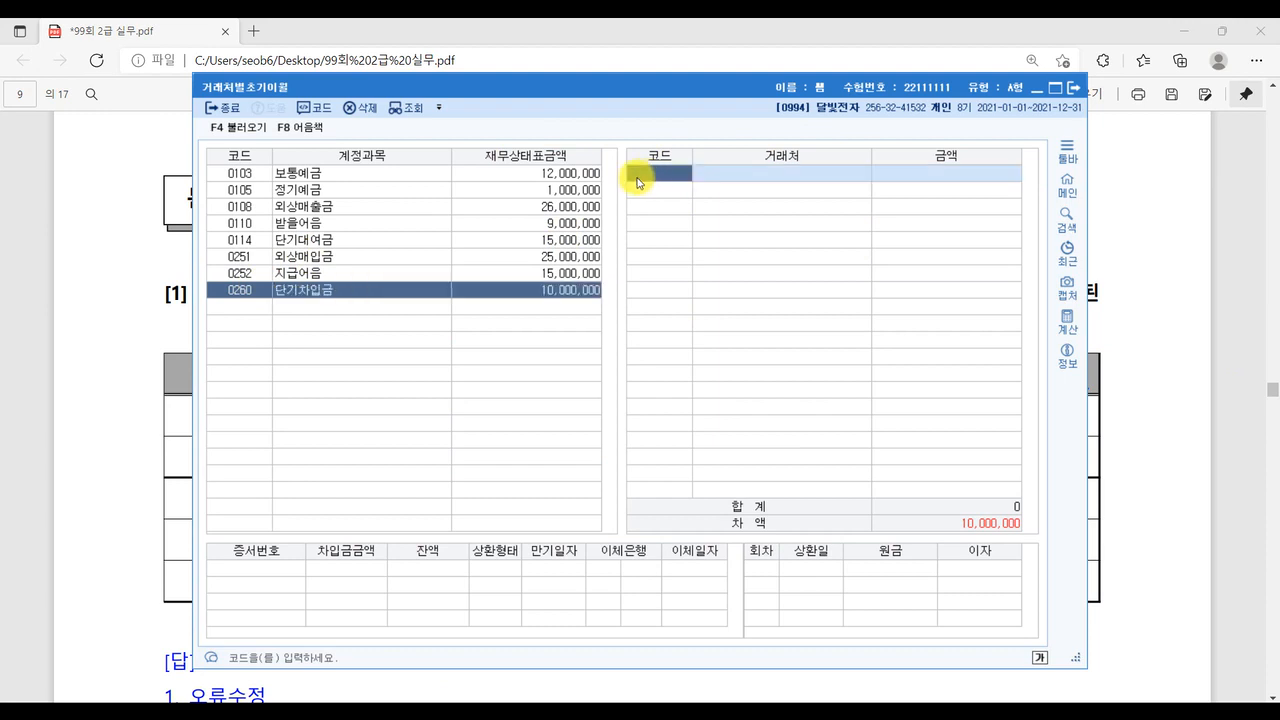
{"action": "key", "text": "F2"}
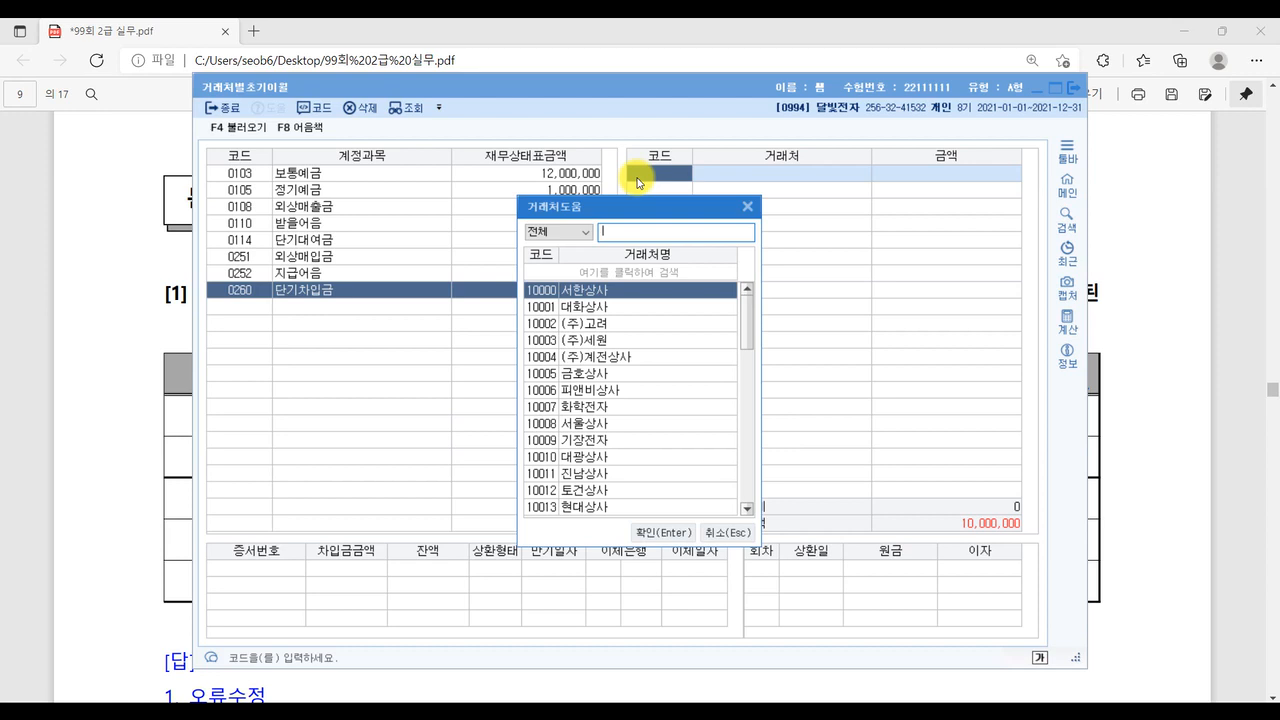
{"action": "type", "text": "반송"}
{"action": "key", "text": "Return"}
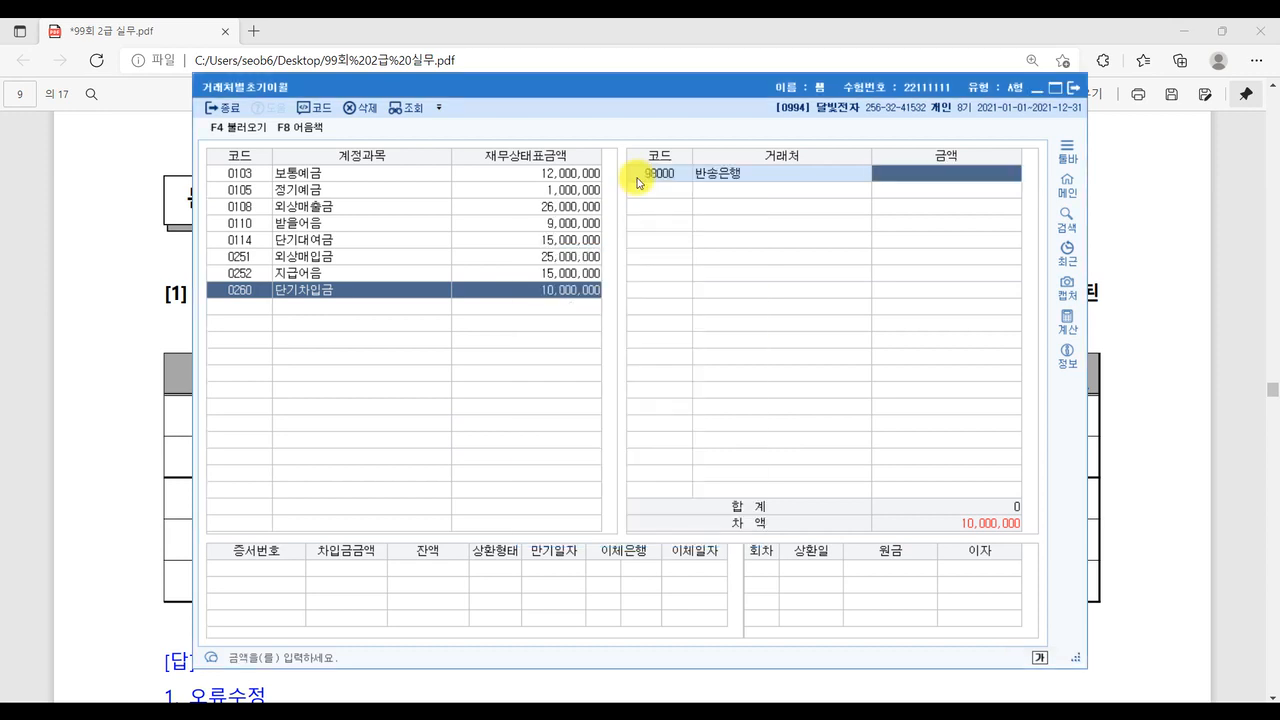
{"action": "type", "text": "10000000"}
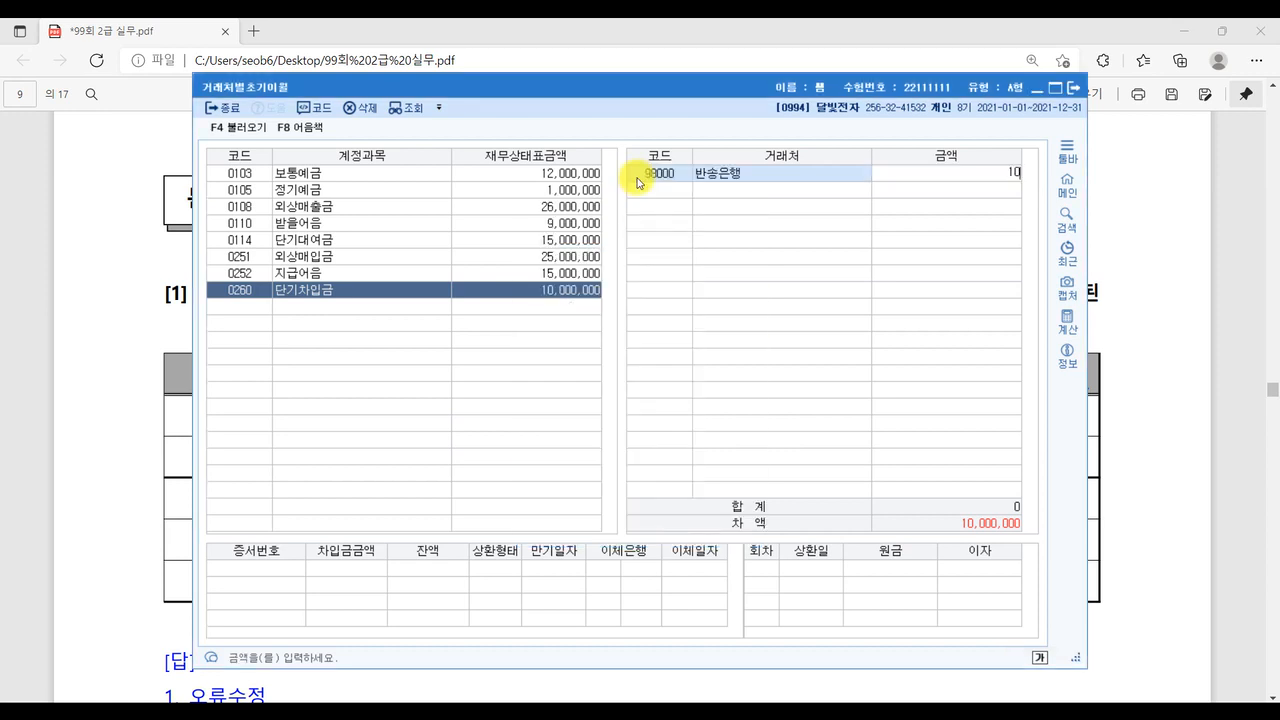
{"action": "key", "text": "Return"}
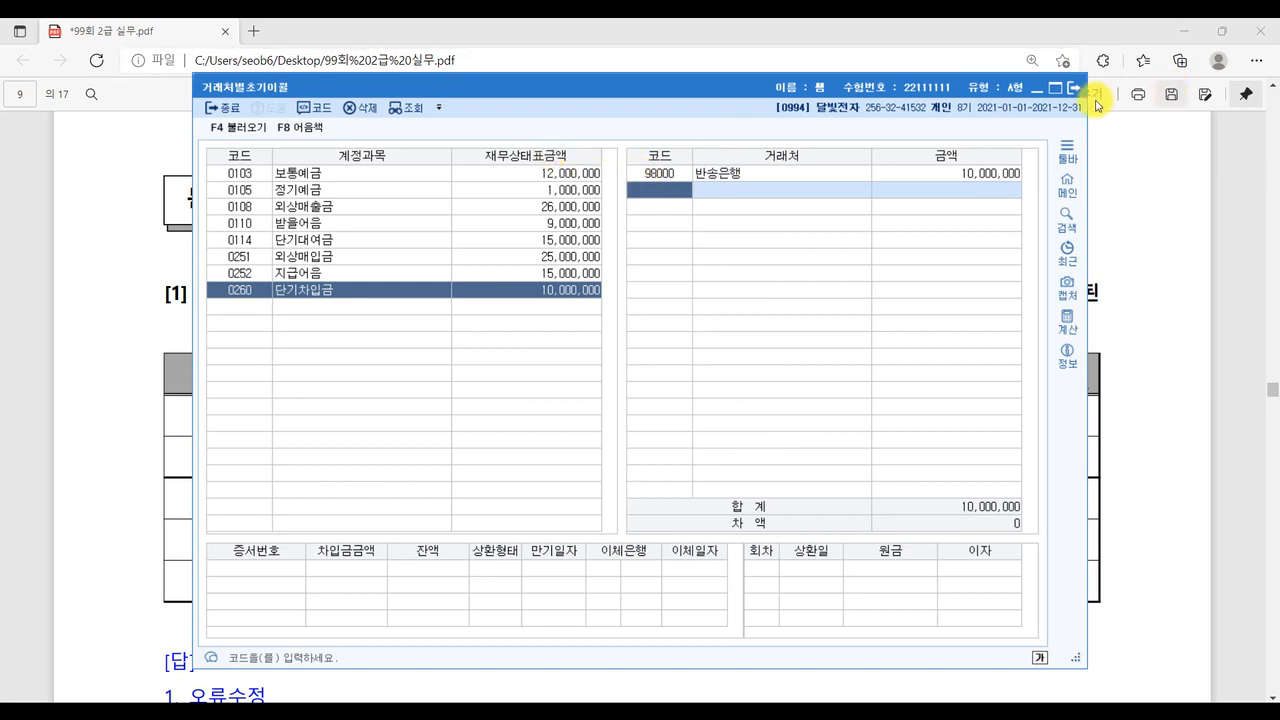
Step: Close 거래처별초기이월, and underline 금융기관 in question [2] of 문제3 in the exam PDF
{"action": "left_click", "coordinate": [1068, 91]}
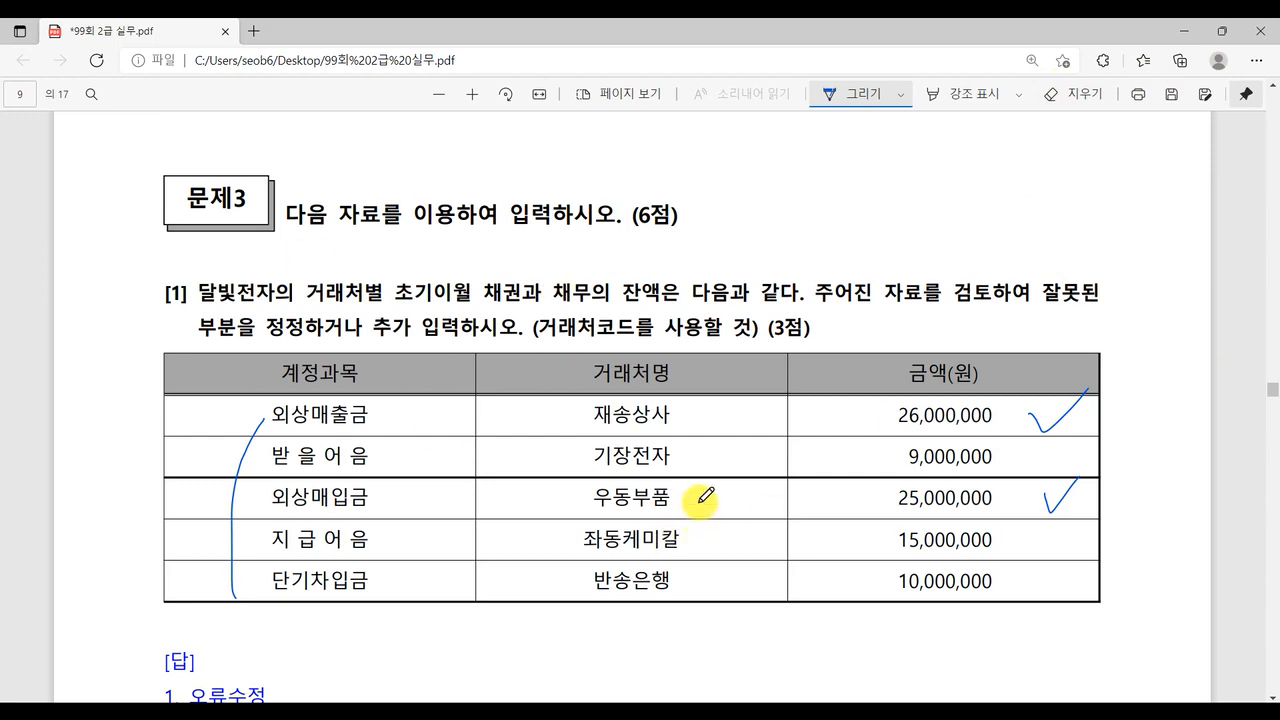
{"action": "scroll", "coordinate": [705, 495], "scroll_direction": "down", "scroll_amount": 15}
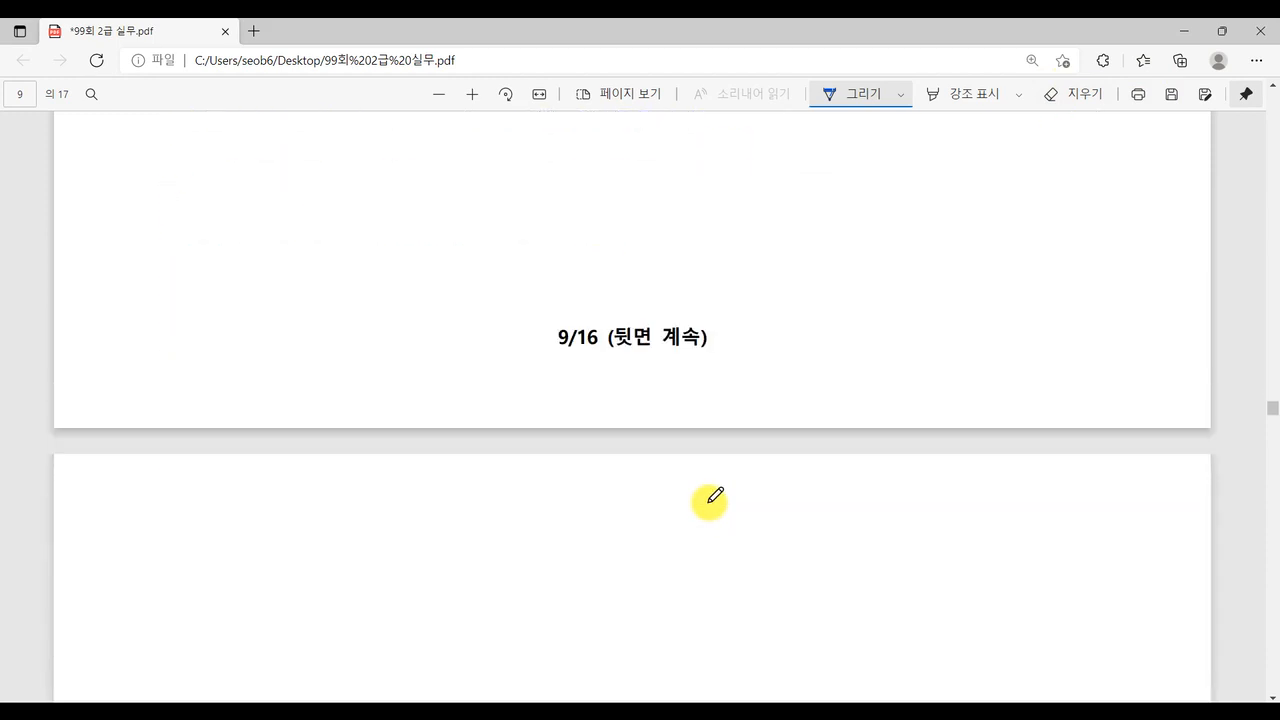
{"action": "scroll", "coordinate": [714, 496], "scroll_direction": "down", "scroll_amount": 3}
{"action": "scroll", "coordinate": [714, 496], "scroll_direction": "up", "scroll_amount": 2}
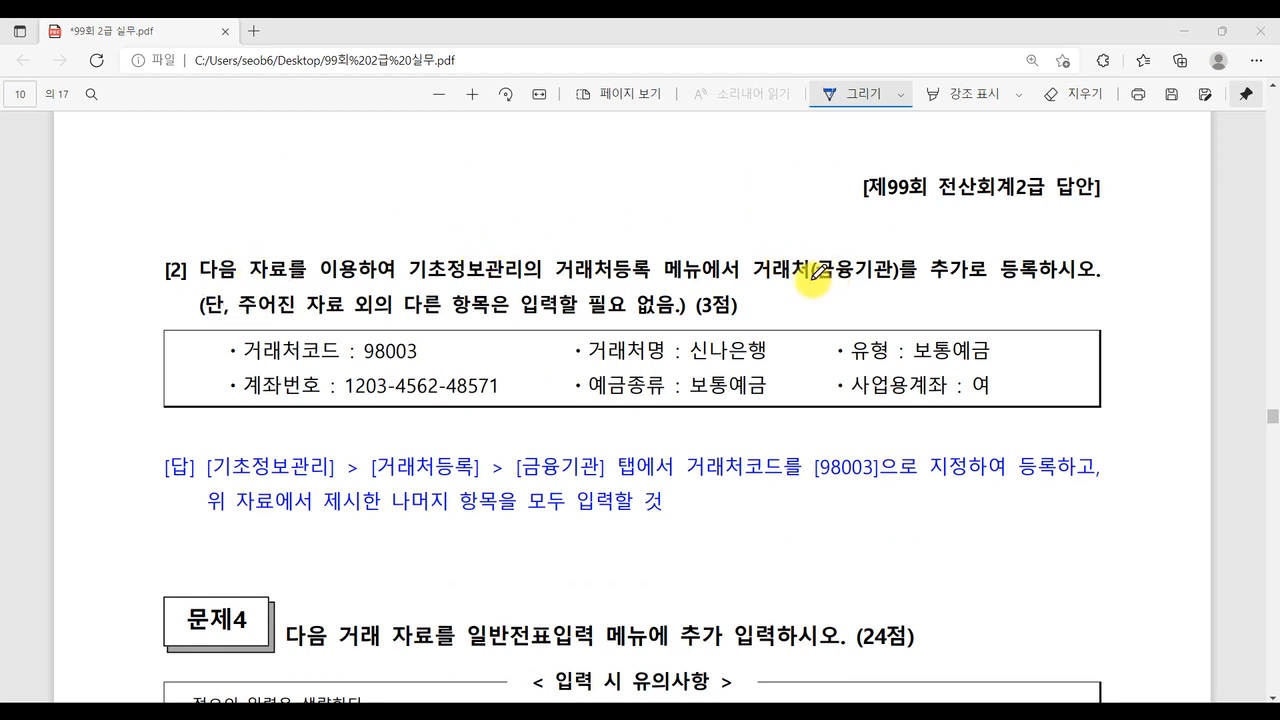
{"action": "left_click_drag", "start_coordinate": [825, 279], "coordinate": [921, 279]}
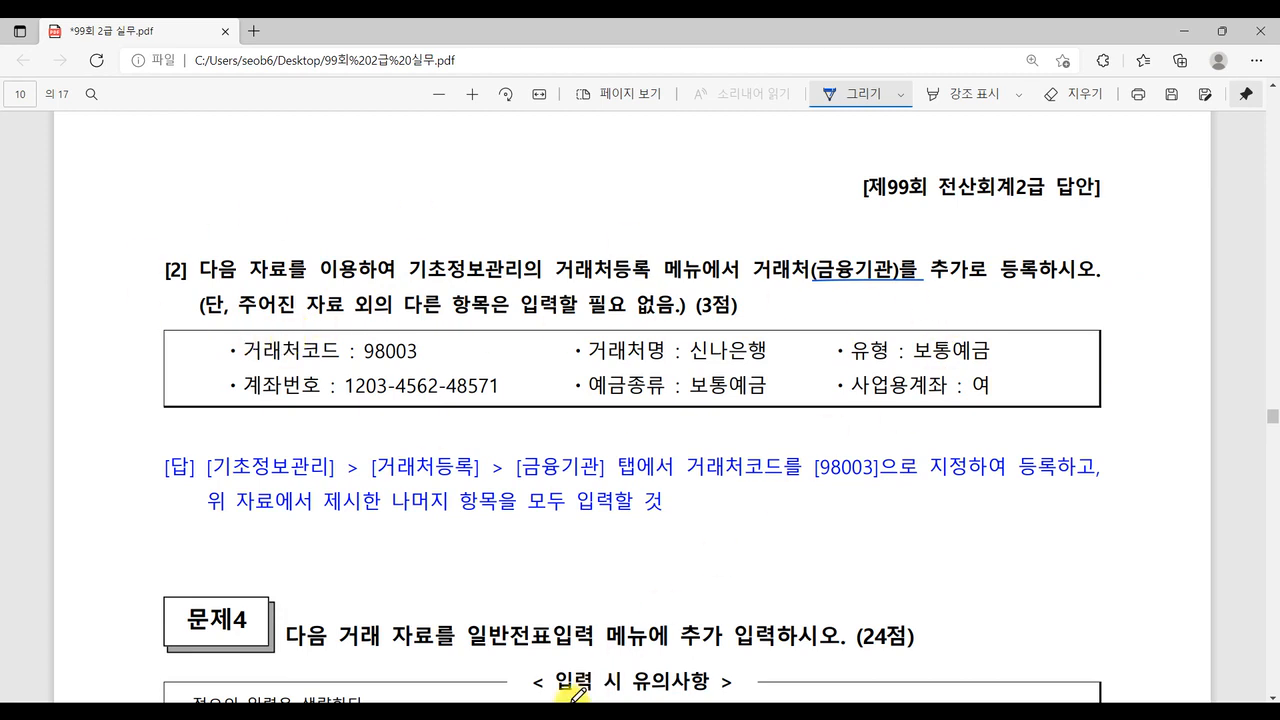
Step: Switch to KcLep and open the 금융기관 list of 거래처등록
{"action": "key", "text": "alt+Tab"}
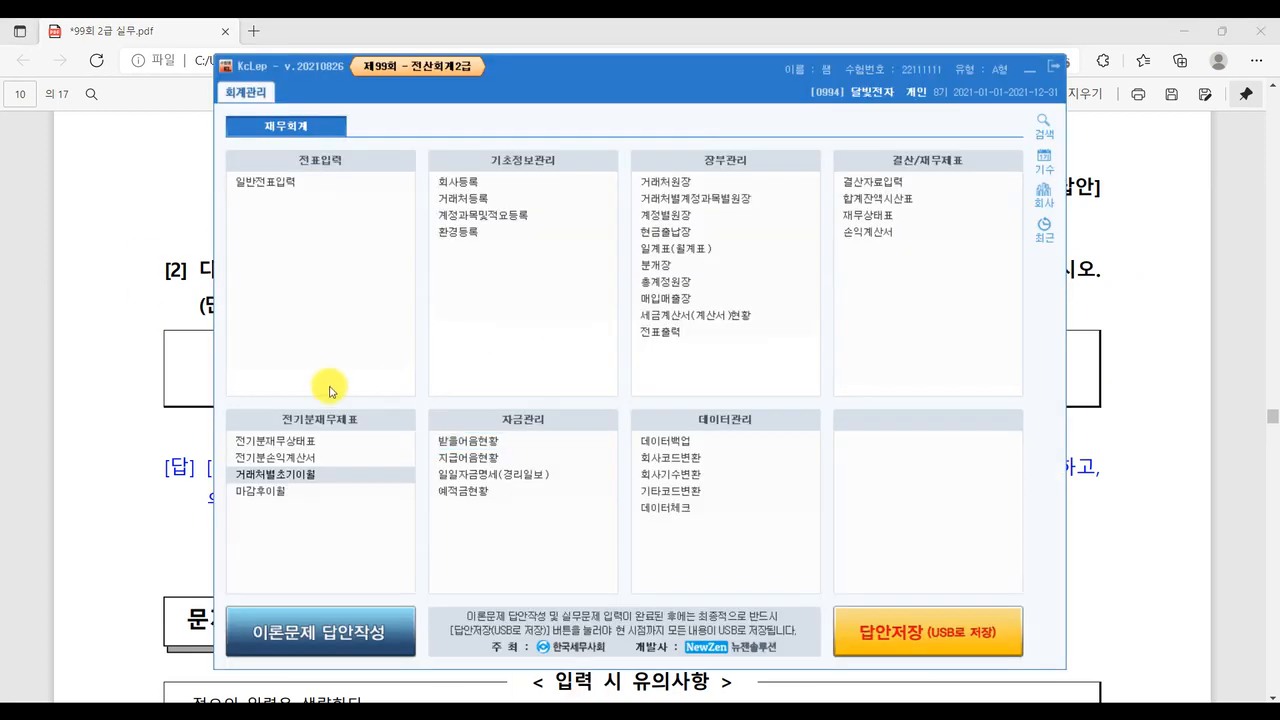
{"action": "left_click", "coordinate": [503, 205]}
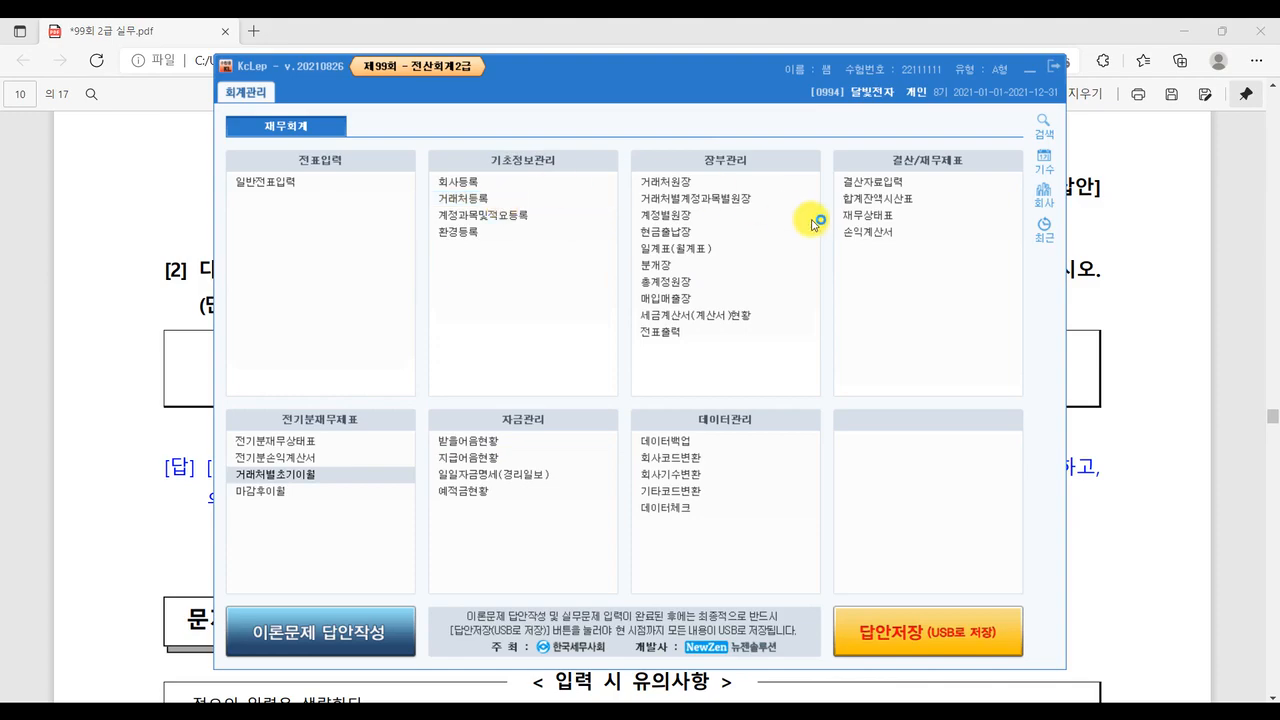
{"action": "left_click", "coordinate": [1256, 452]}
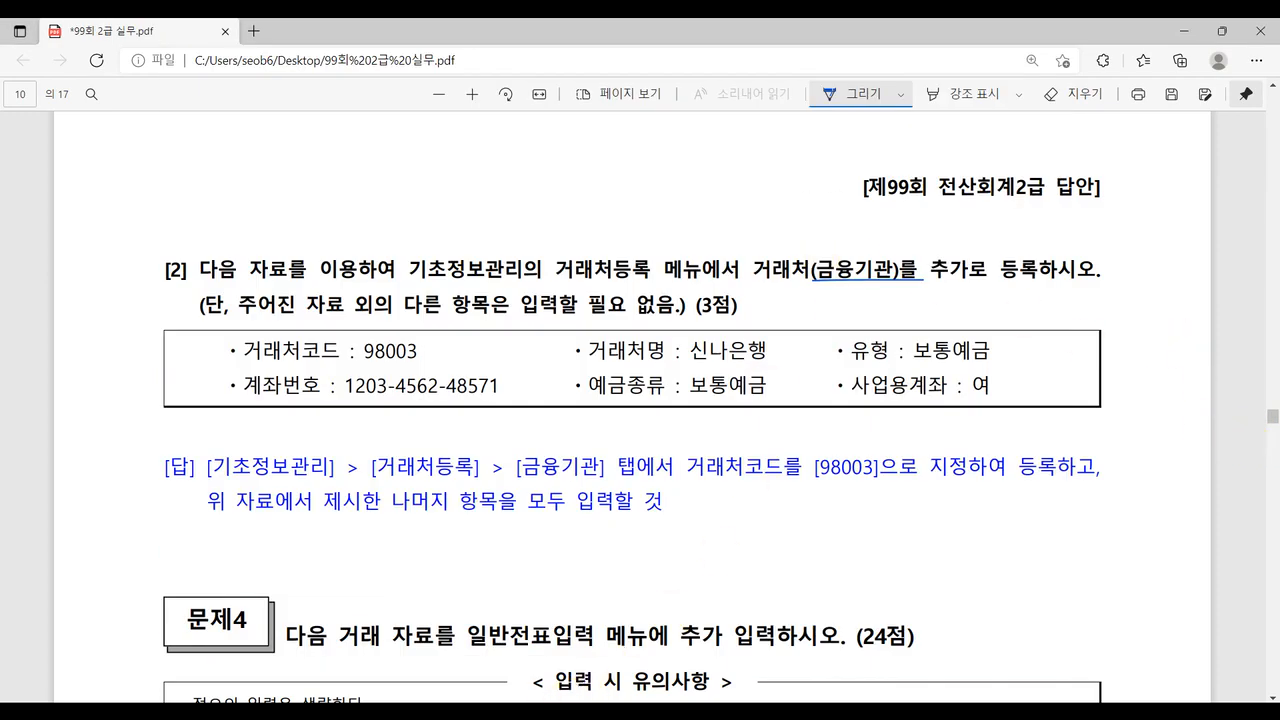
{"action": "key", "text": "alt+Tab"}
{"action": "left_click", "coordinate": [294, 121]}
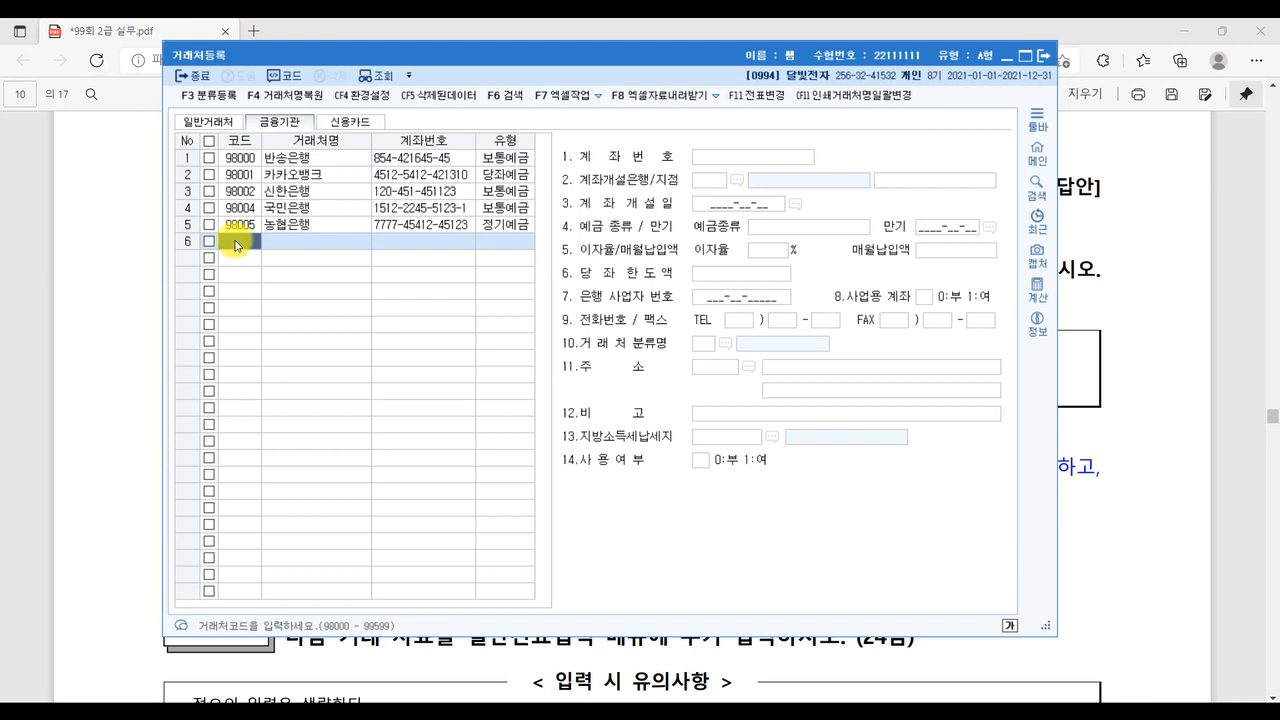
Step: Add a 금융기관 entry with code 98003, name 신나은행 and type 보통예금
{"action": "type", "text": "98003"}
{"action": "key", "text": "Return"}
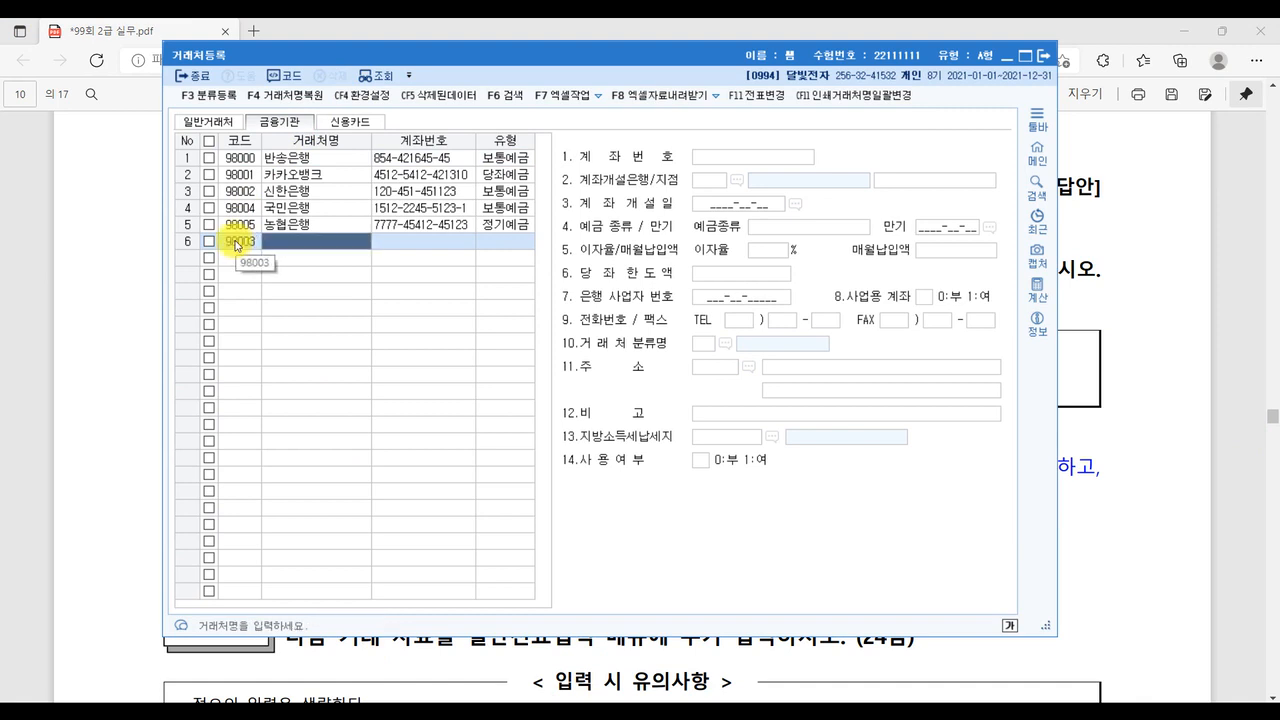
{"action": "type", "text": "신나은행"}
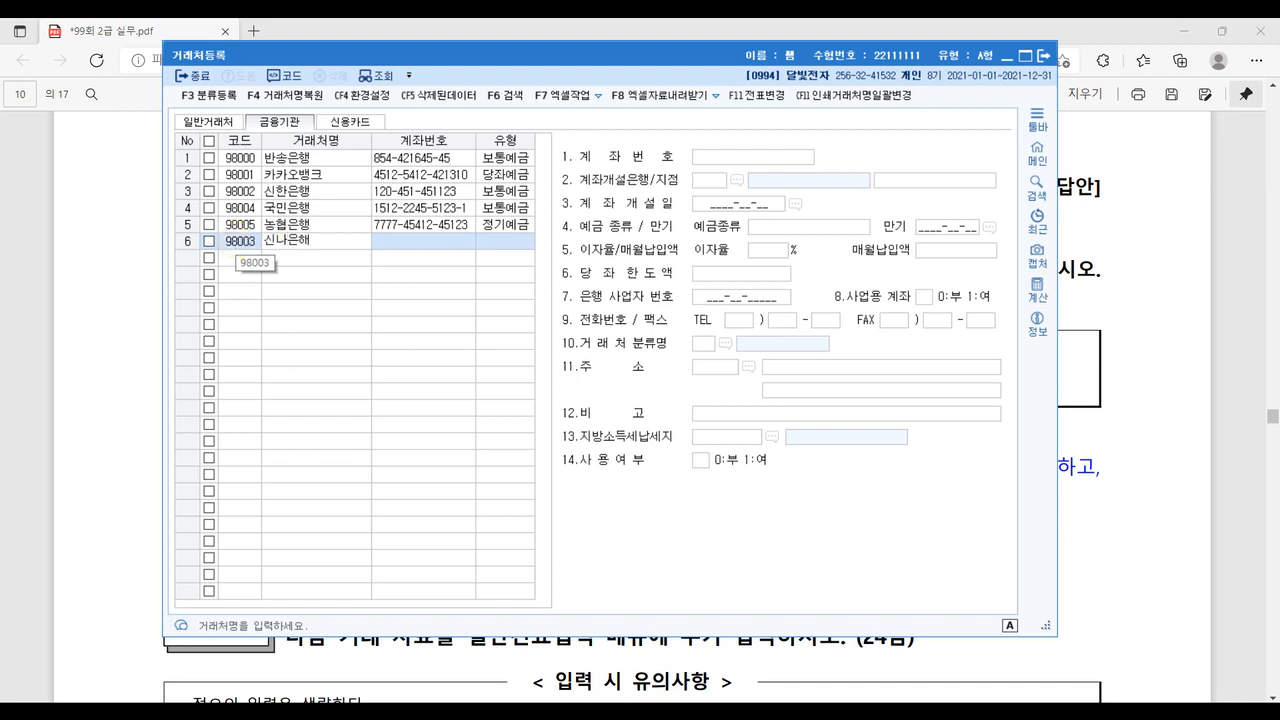
{"action": "key", "text": "Return"}
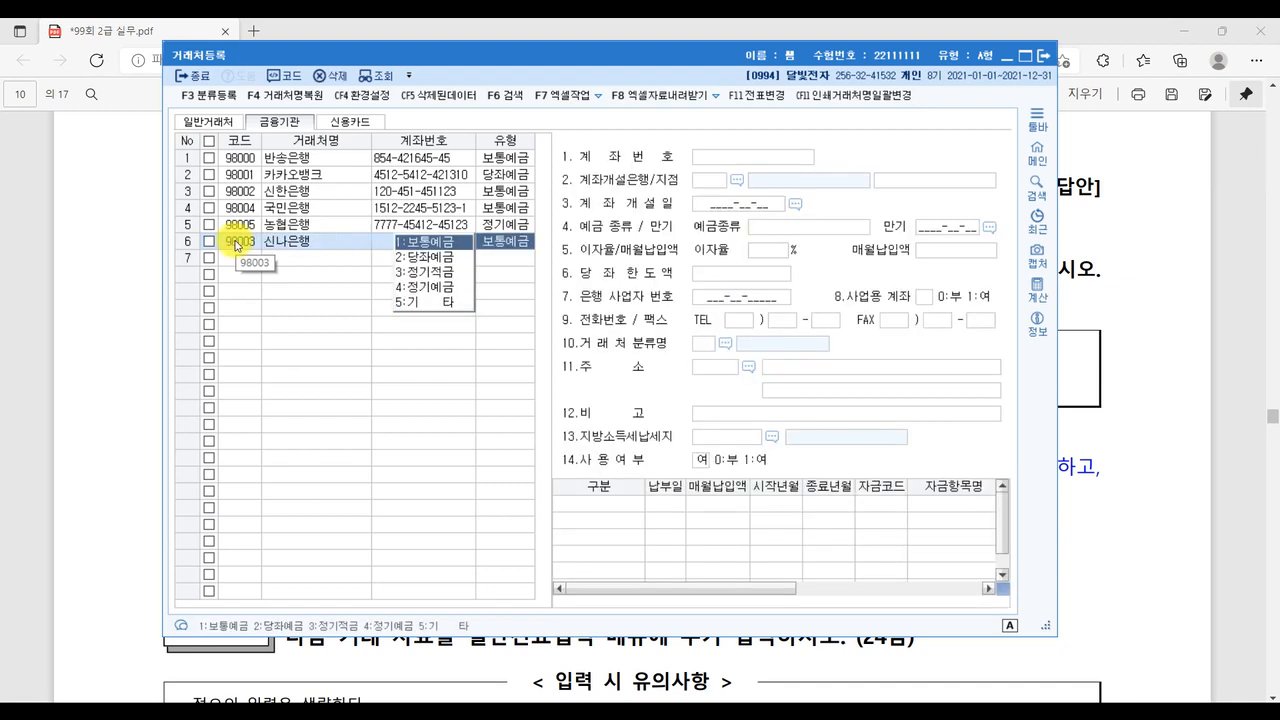
{"action": "left_click", "coordinate": [410, 244]}
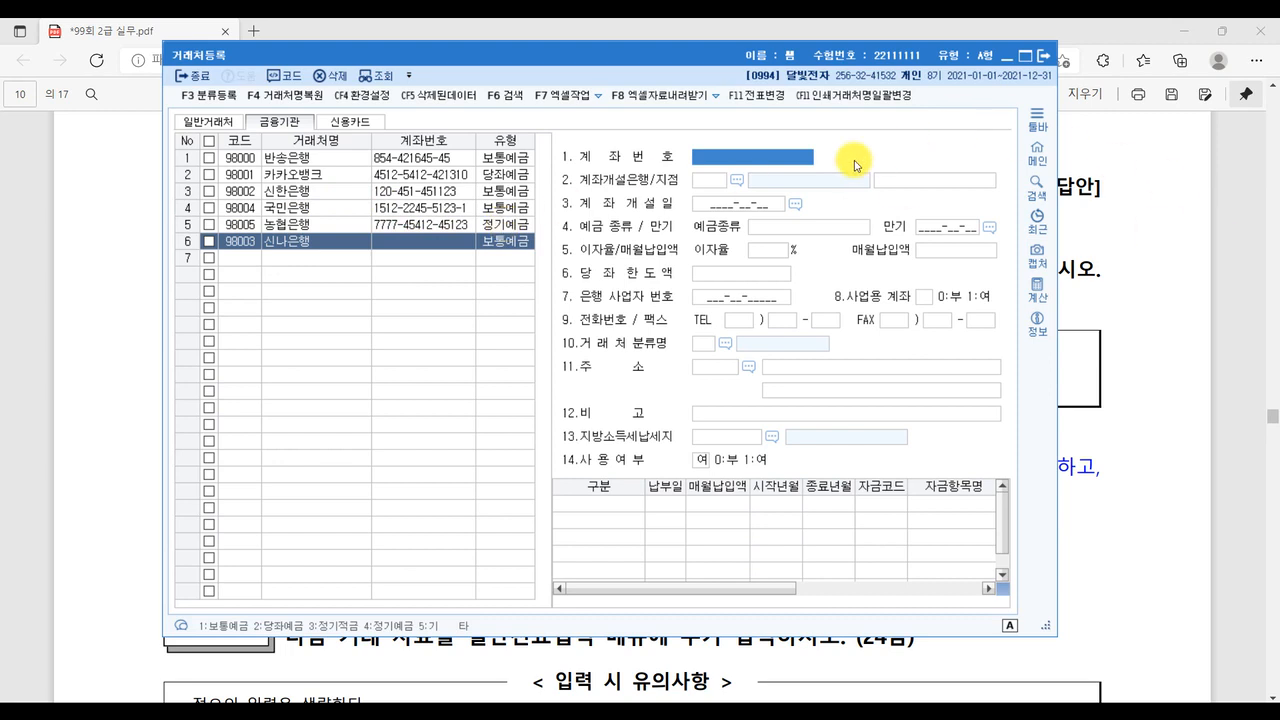
Step: Enter 신나은행's account number from the exam question in the 계좌번호 field
{"action": "type", "text": "1203-"}
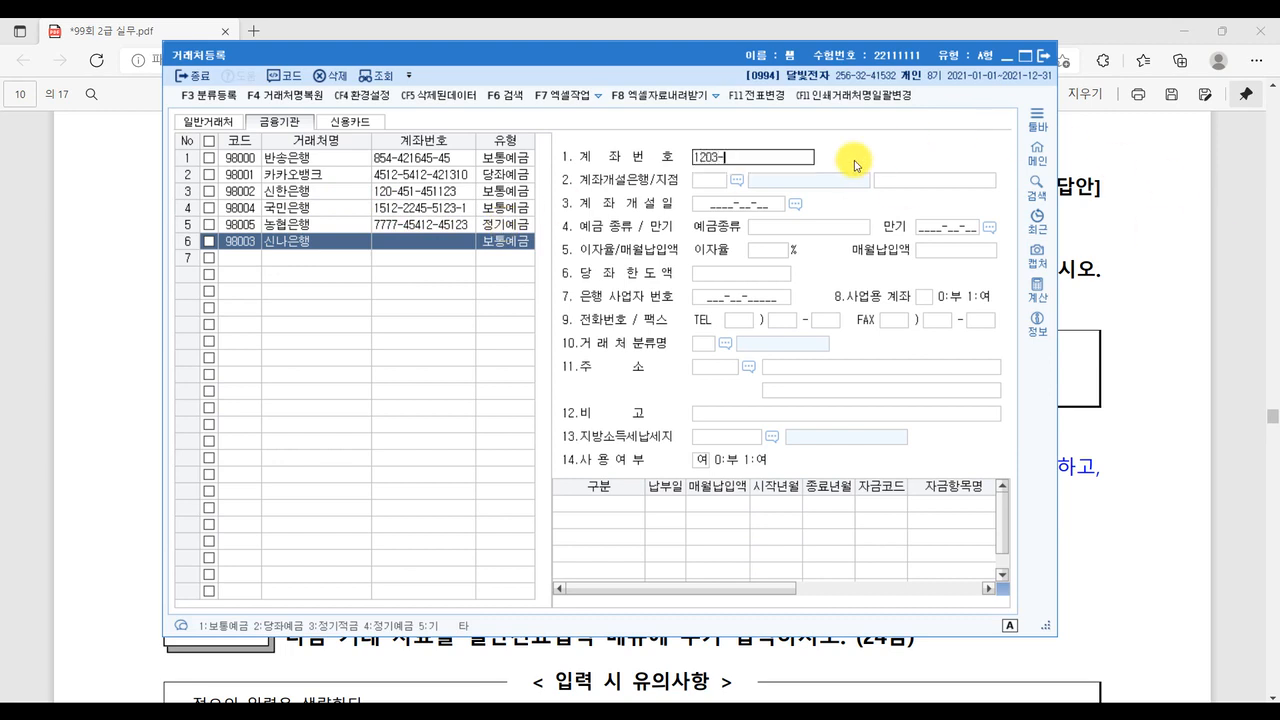
{"action": "type", "text": "4562-48571"}
{"action": "key", "text": "Return"}
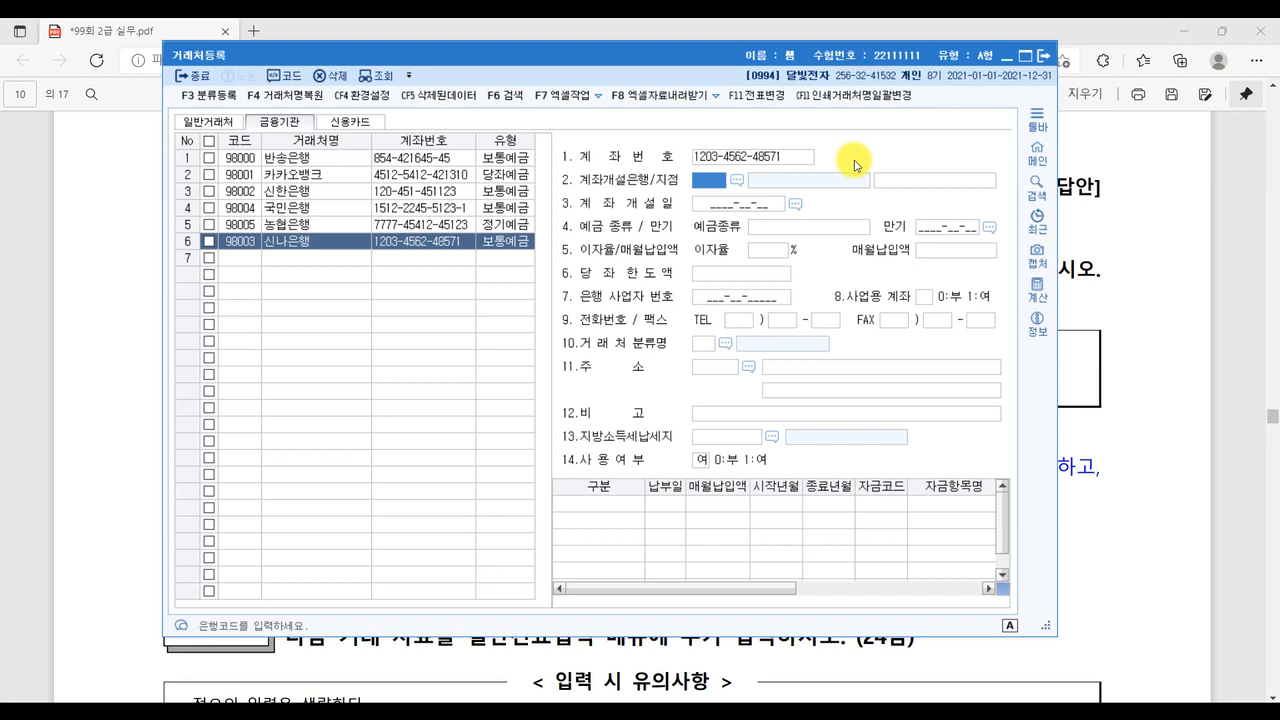
Step: Consult question [2] in the exam PDF, reselect its pen tool, and set 신나은행's 예금종류 to 보통예금 in KcLep
{"action": "left_click", "coordinate": [1232, 366]}
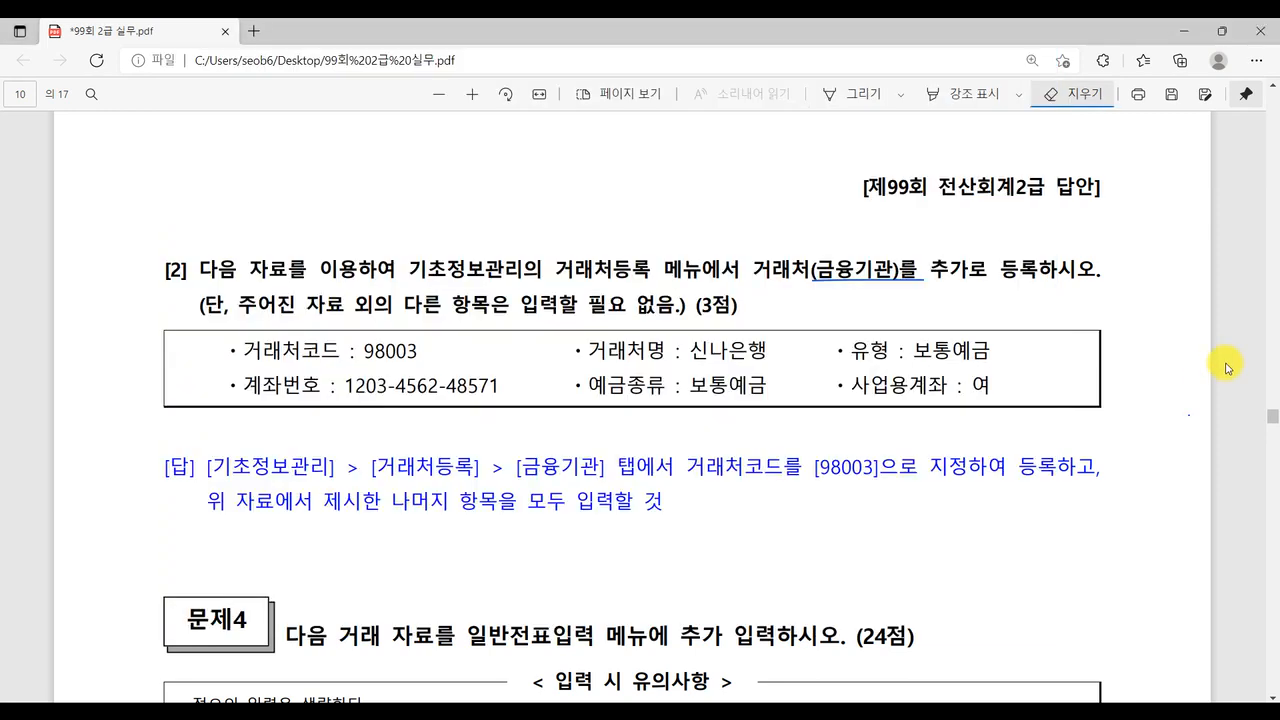
{"action": "left_click", "coordinate": [845, 94]}
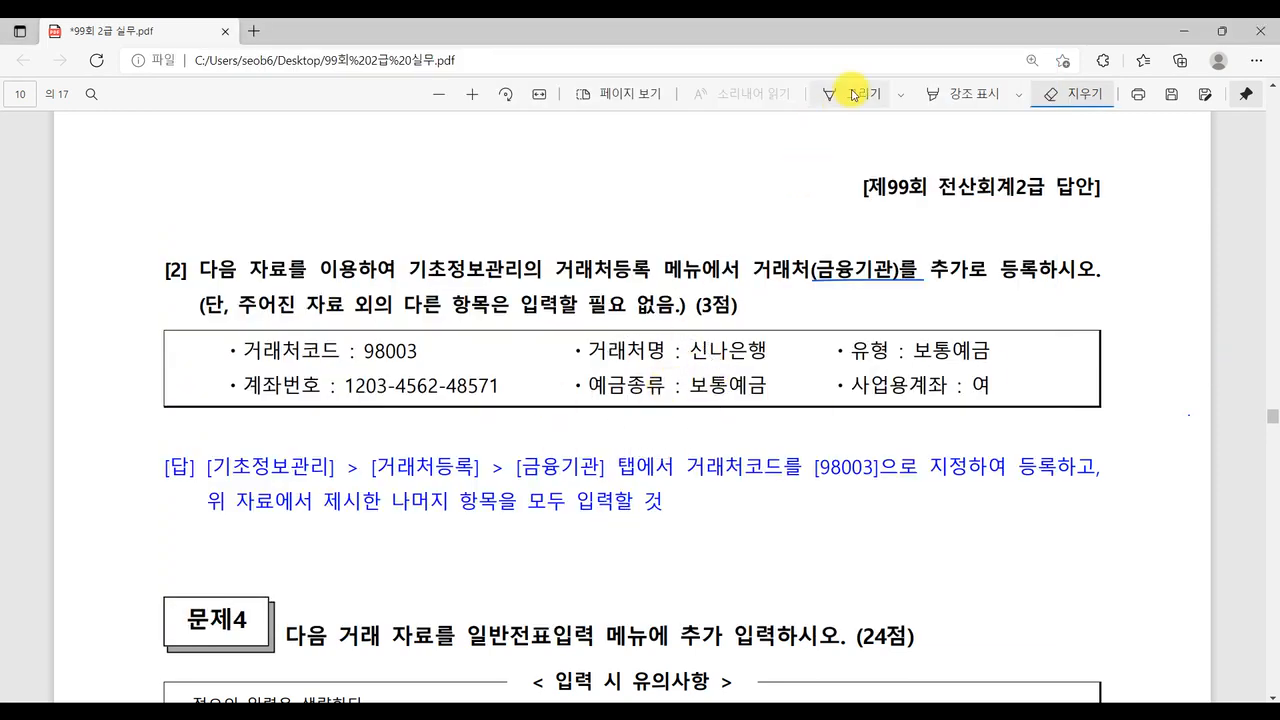
{"action": "key", "text": "alt+Tab"}
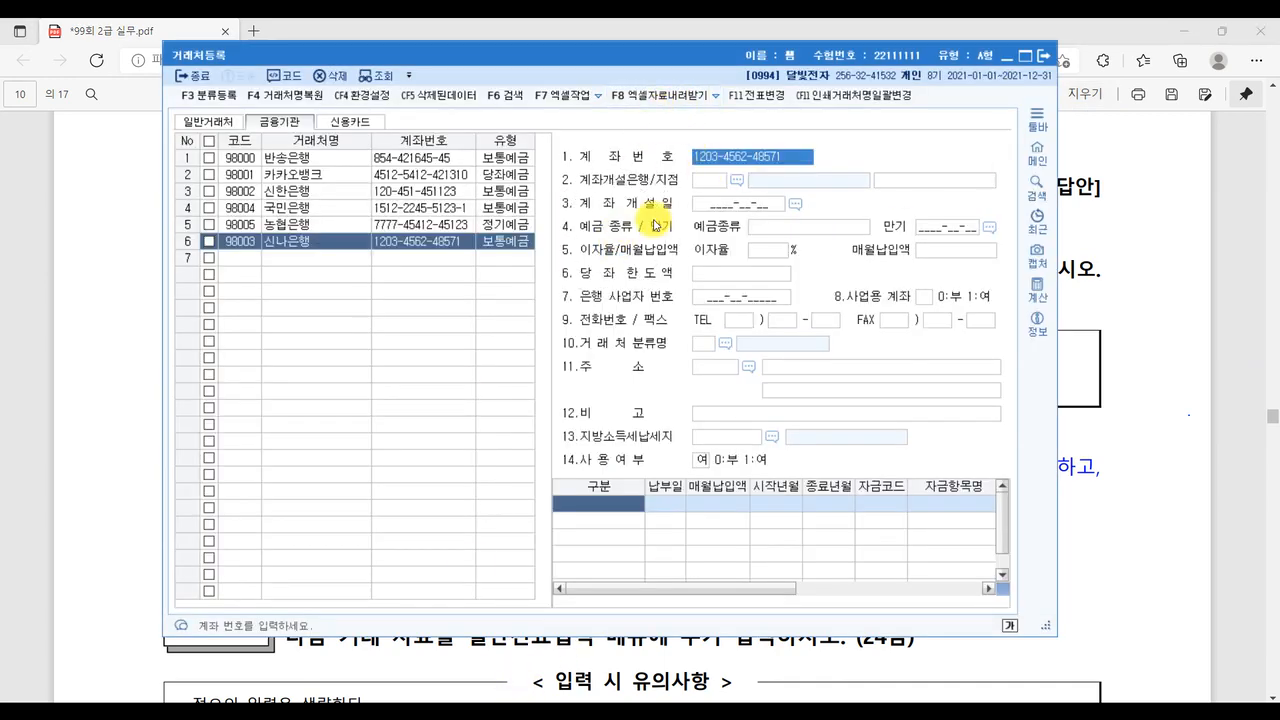
{"action": "left_click", "coordinate": [798, 229]}
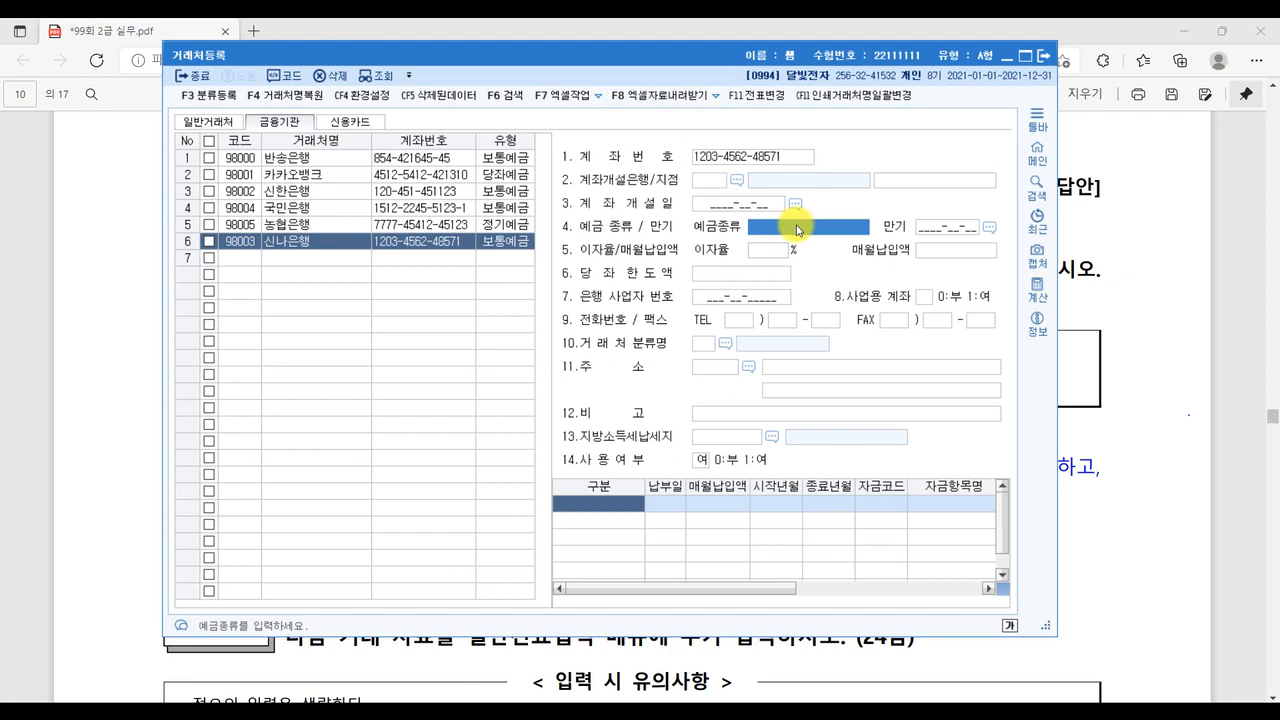
{"action": "type", "text": "보통예금"}
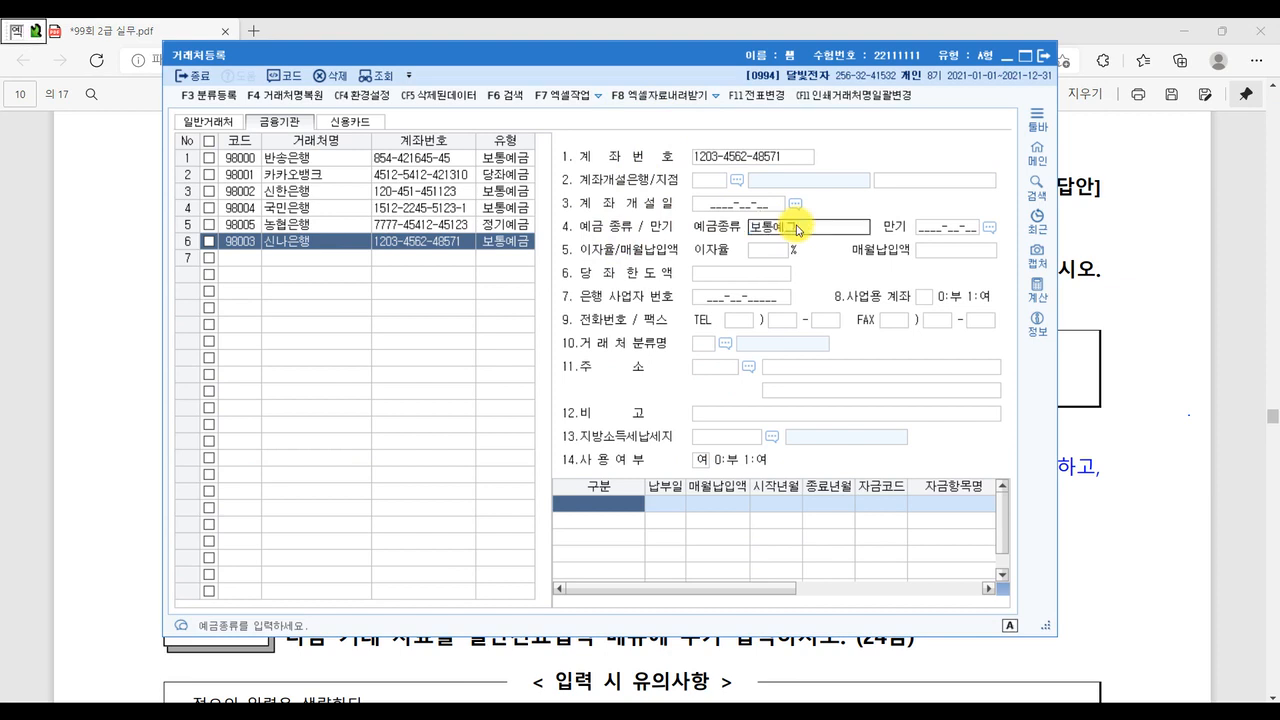
{"action": "key", "text": "Return"}
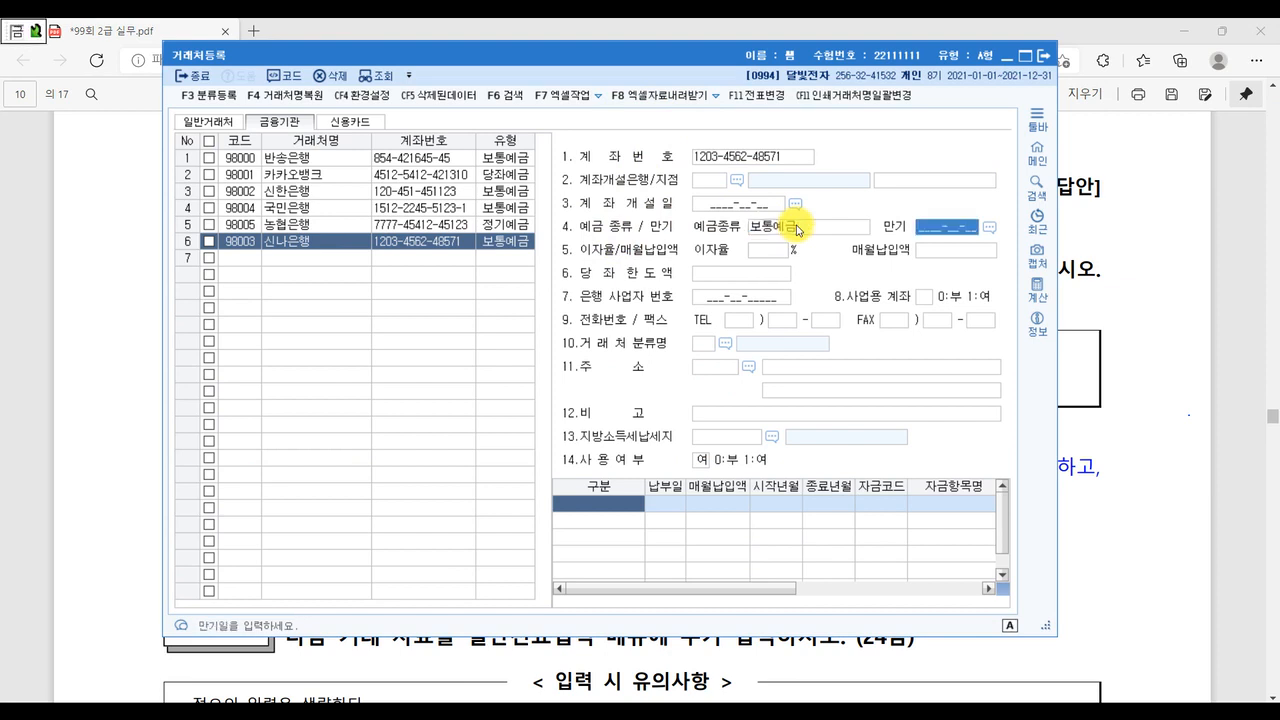
Step: Check the exam PDF again, set 신나은행's 사업용 계좌 to 여 in KcLep, and close 거래처등록
{"action": "left_click", "coordinate": [1230, 508]}
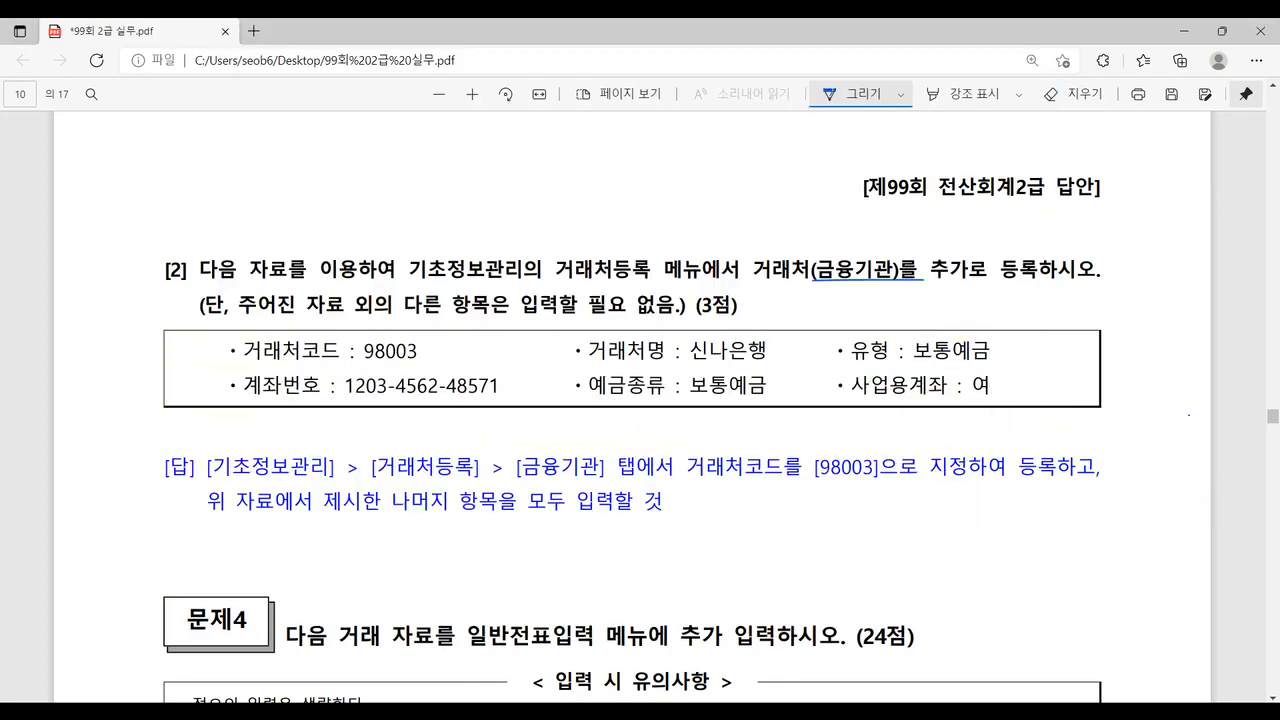
{"action": "key", "text": "alt+Tab"}
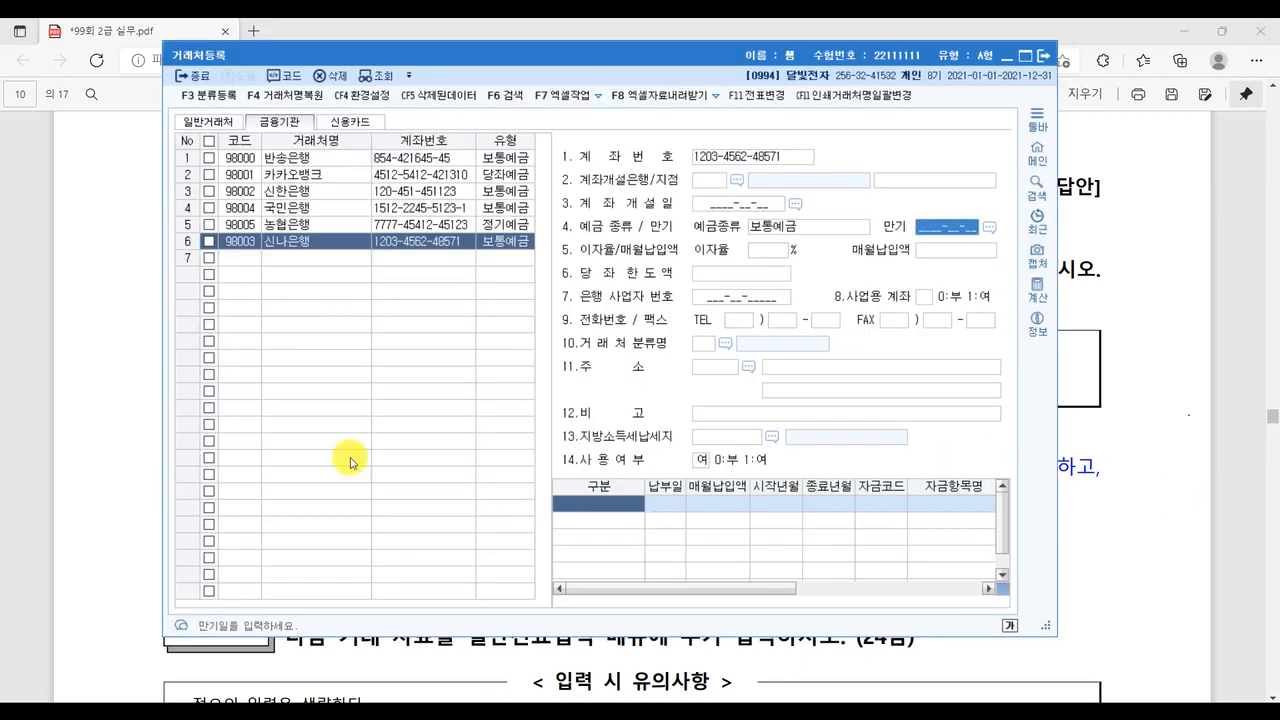
{"action": "left_click", "coordinate": [926, 300]}
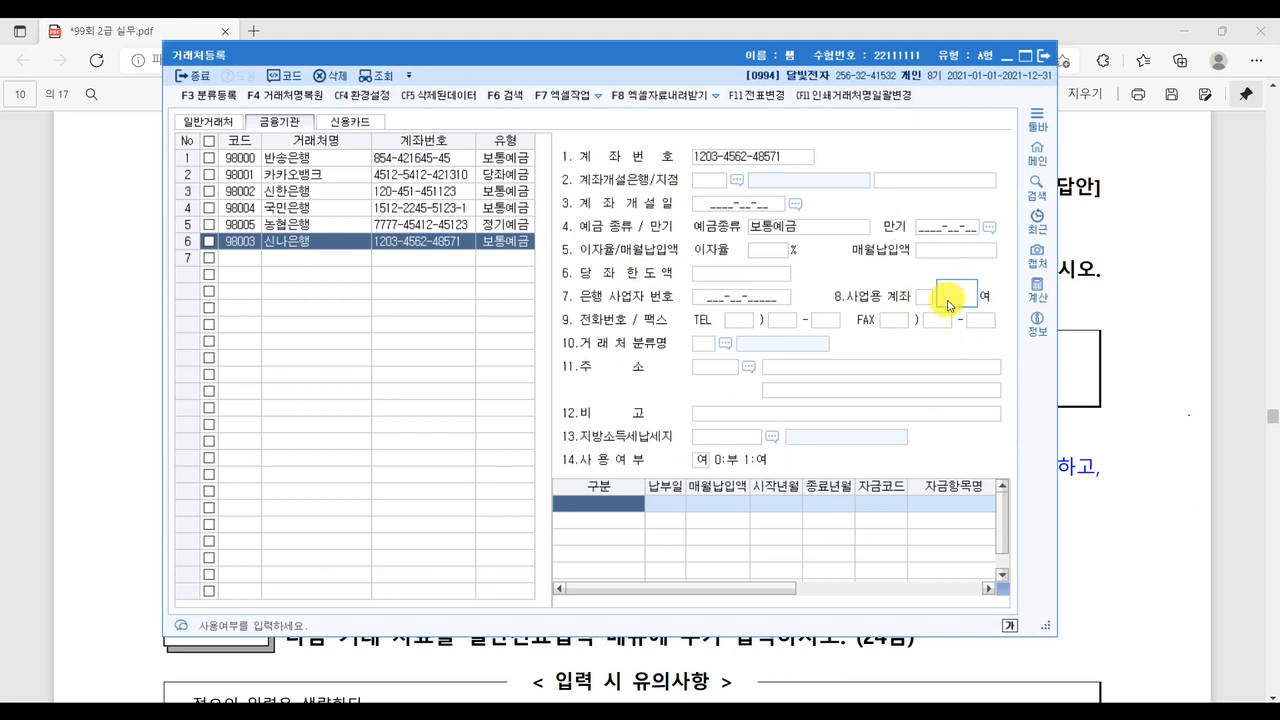
{"action": "key", "text": "Return"}
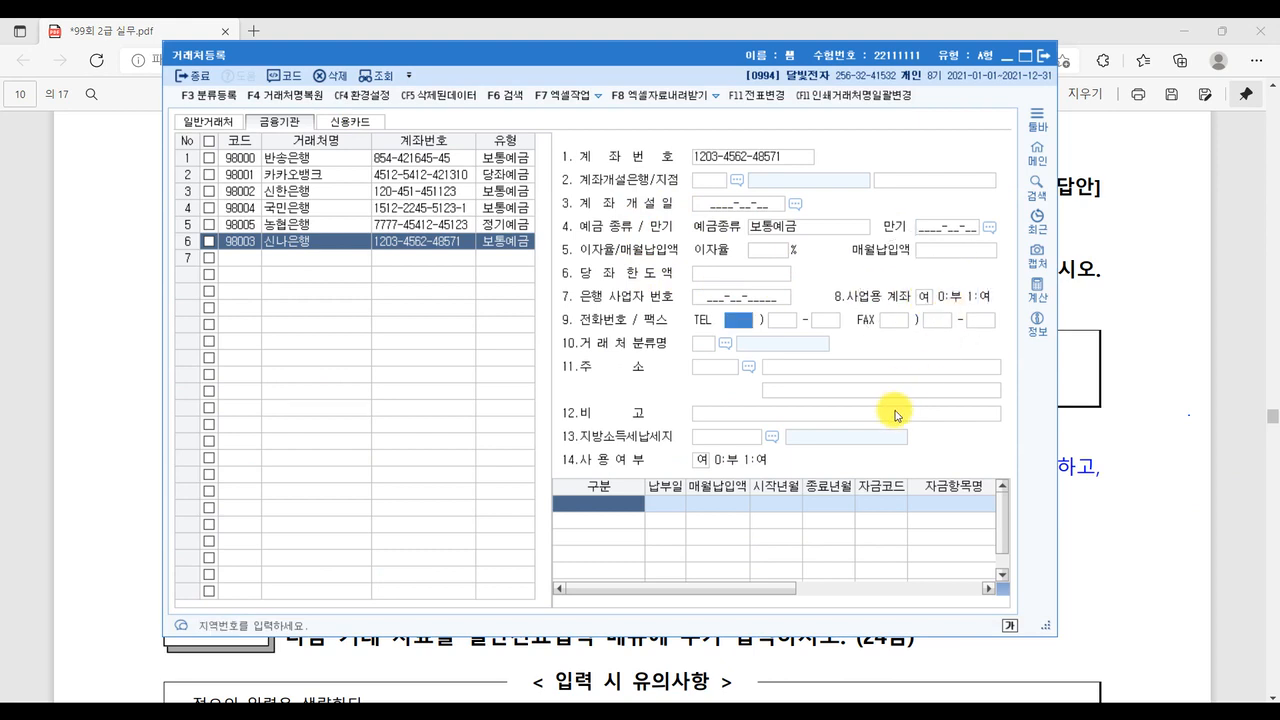
{"action": "left_click", "coordinate": [1252, 575]}
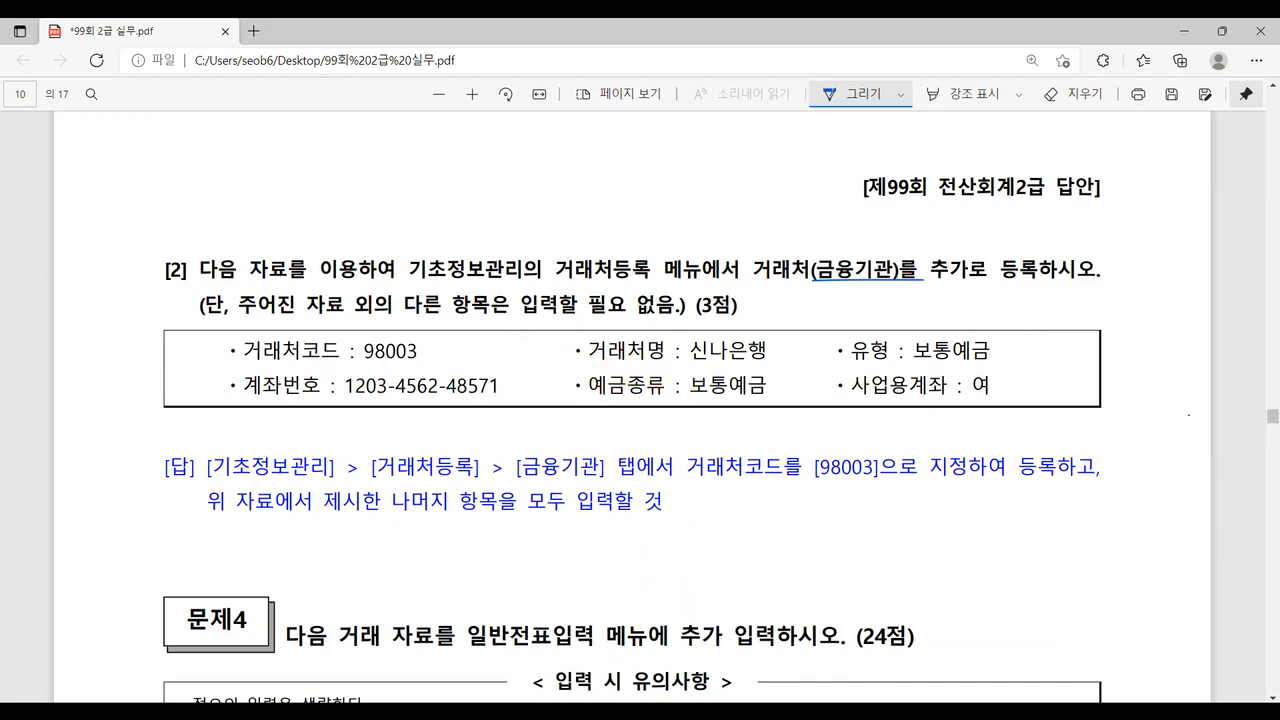
{"action": "key", "text": "alt+Tab"}
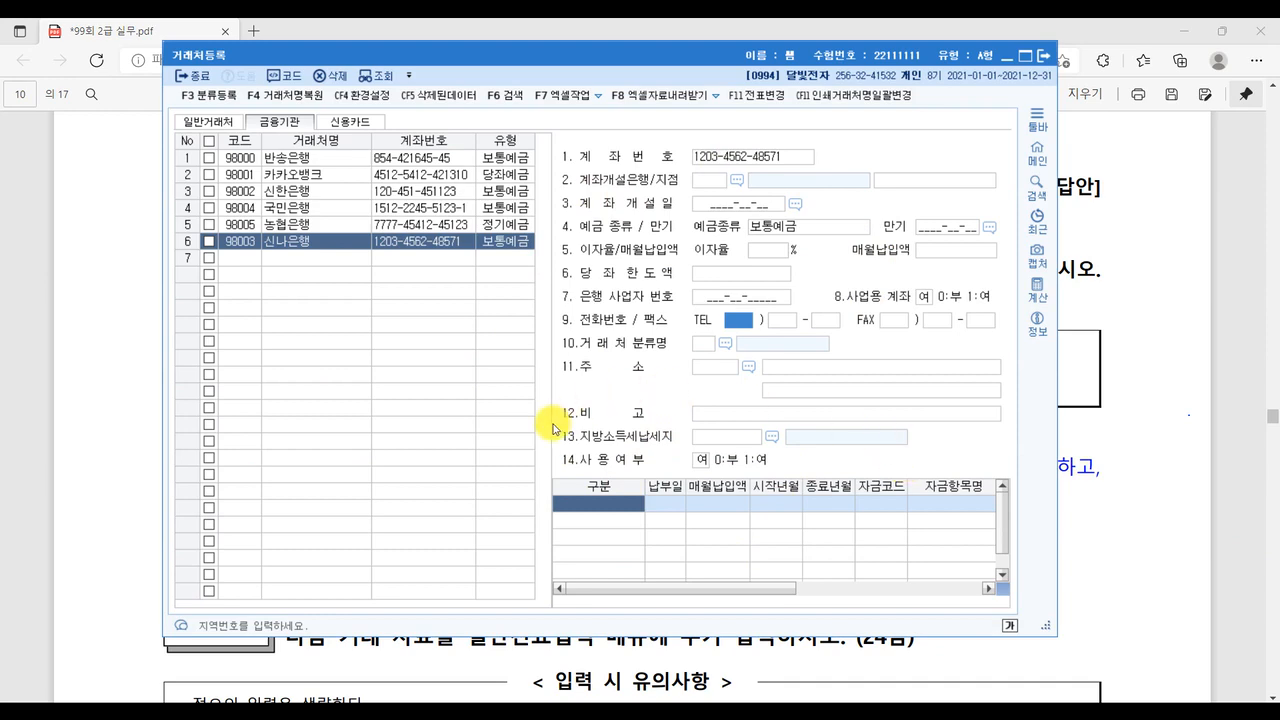
{"action": "left_click", "coordinate": [1045, 55]}
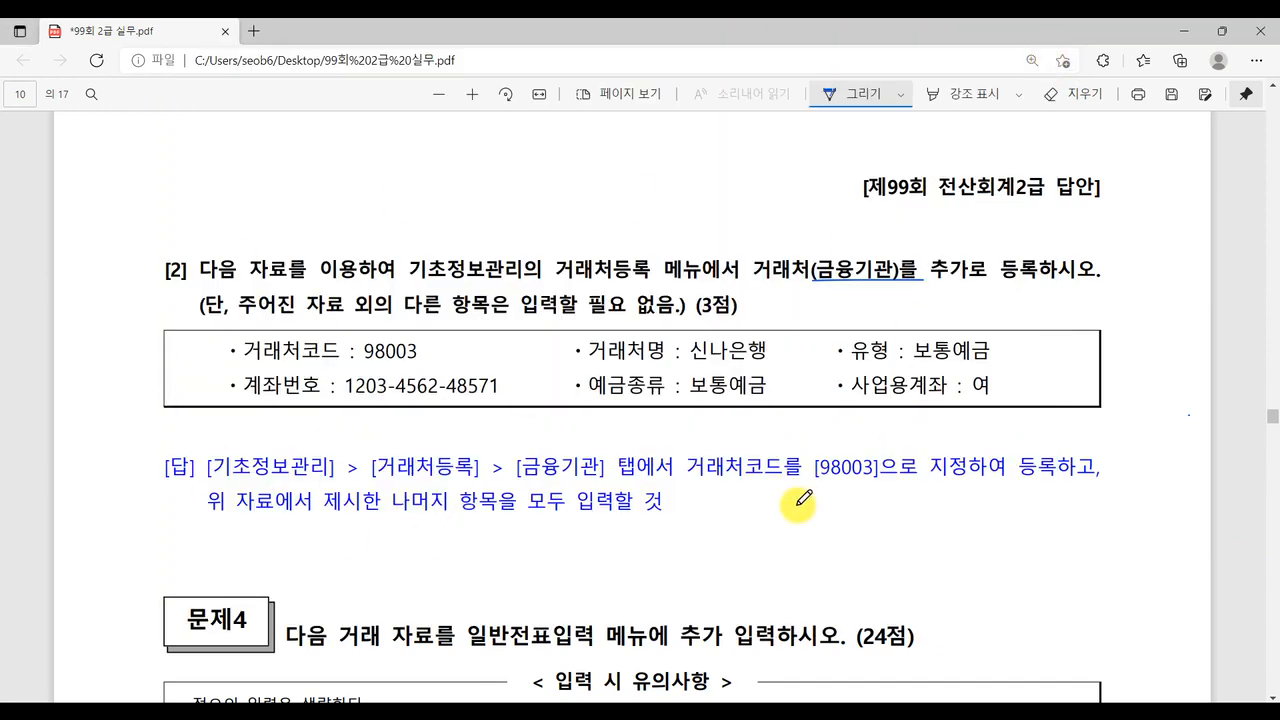
Step: Circle 일반전표입력 in the 문제4 heading of the exam PDF
{"action": "scroll", "coordinate": [971, 486], "scroll_direction": "down", "scroll_amount": 1}
{"action": "scroll", "coordinate": [971, 486], "scroll_direction": "down", "scroll_amount": 3}
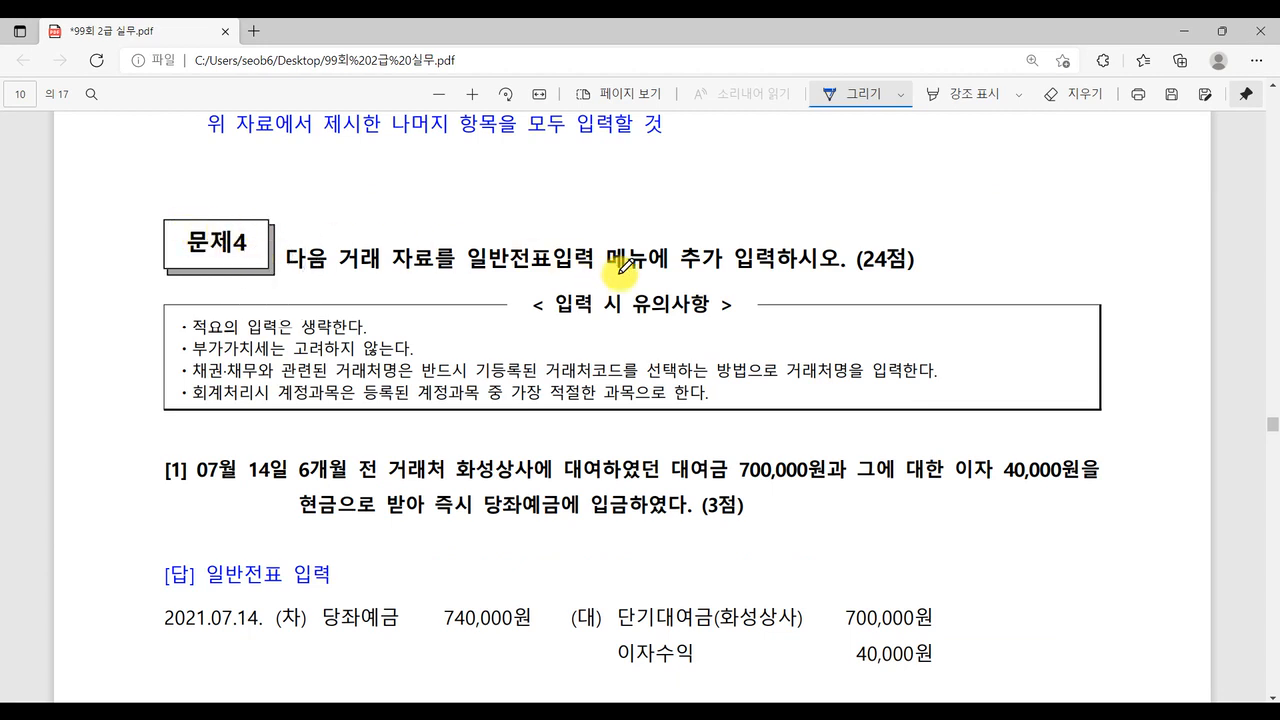
{"action": "mouse_move", "coordinate": [577, 280]}
{"action": "left_mouse_down"}
{"action": "mouse_move", "coordinate": [531, 299]}
{"action": "mouse_move", "coordinate": [548, 298]}
{"action": "left_mouse_up"}
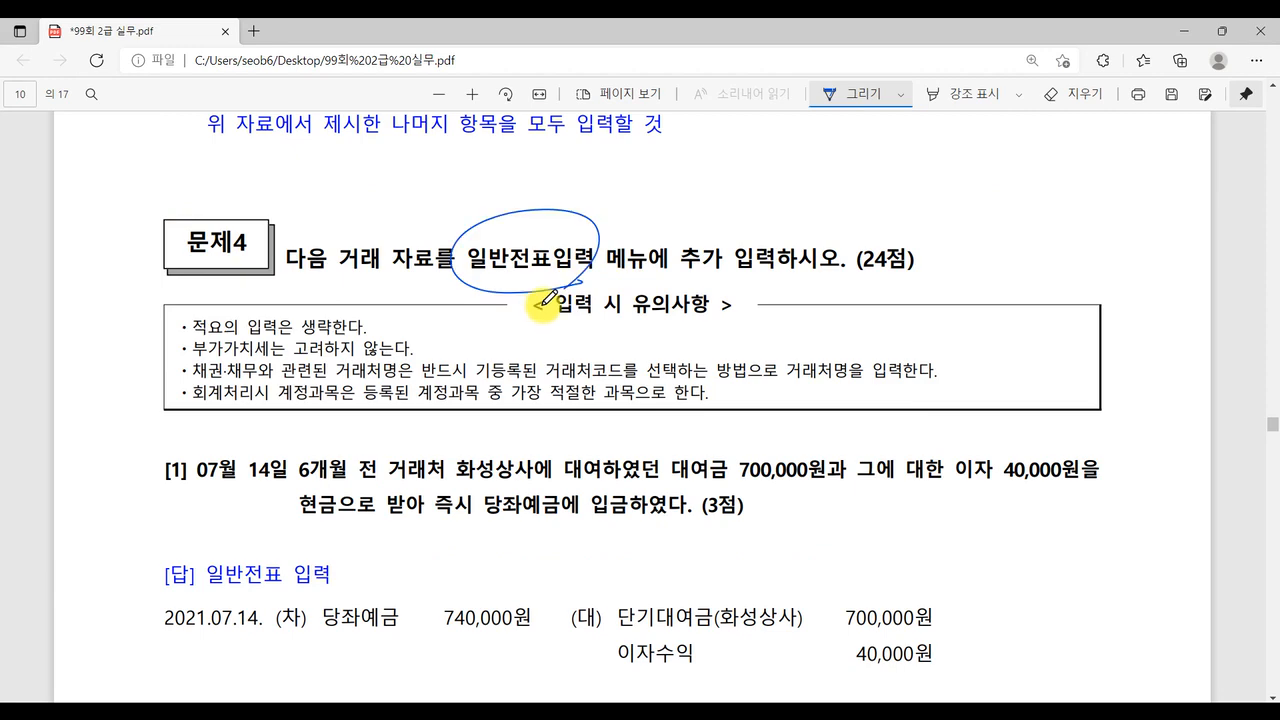
Step: In question [1] of 문제4, underline the deposit into 당좌예금, and mark the debit 당좌예금 in the answer with an underline and a circled 1
{"action": "scroll", "coordinate": [540, 300], "scroll_direction": "down", "scroll_amount": 3}
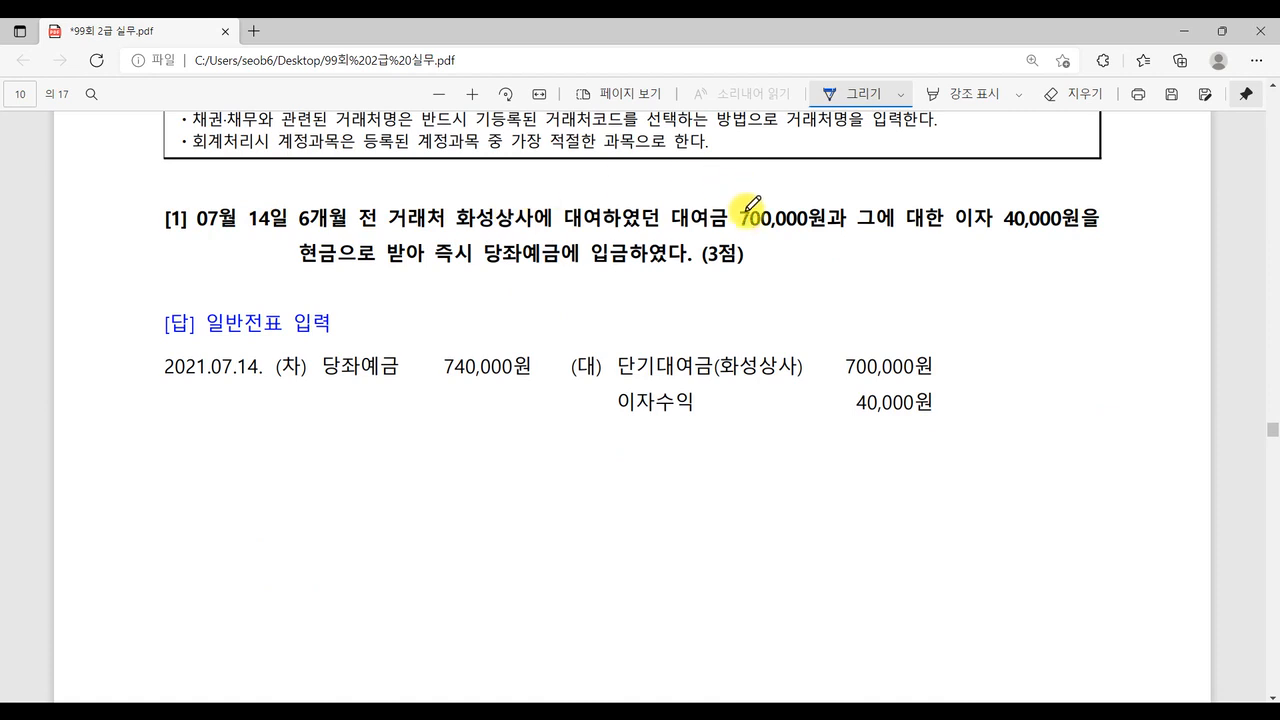
{"action": "key", "text": "ctrl"}
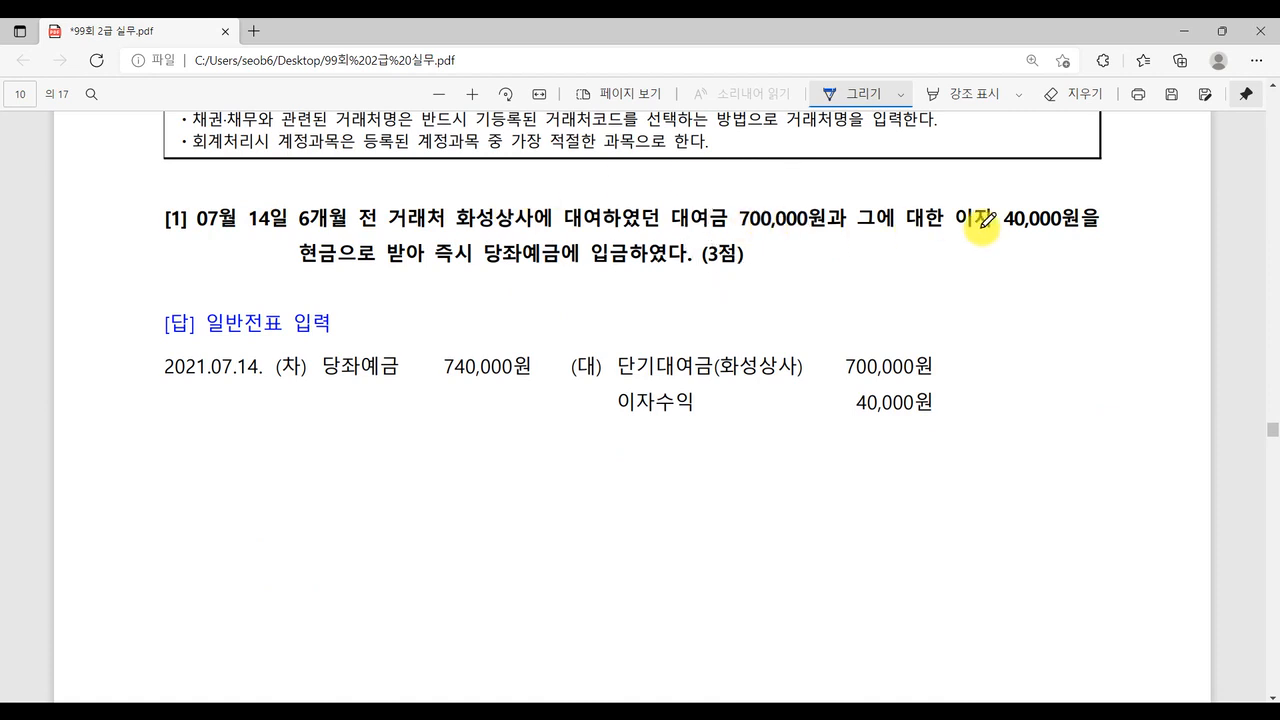
{"action": "key", "text": "ctrl"}
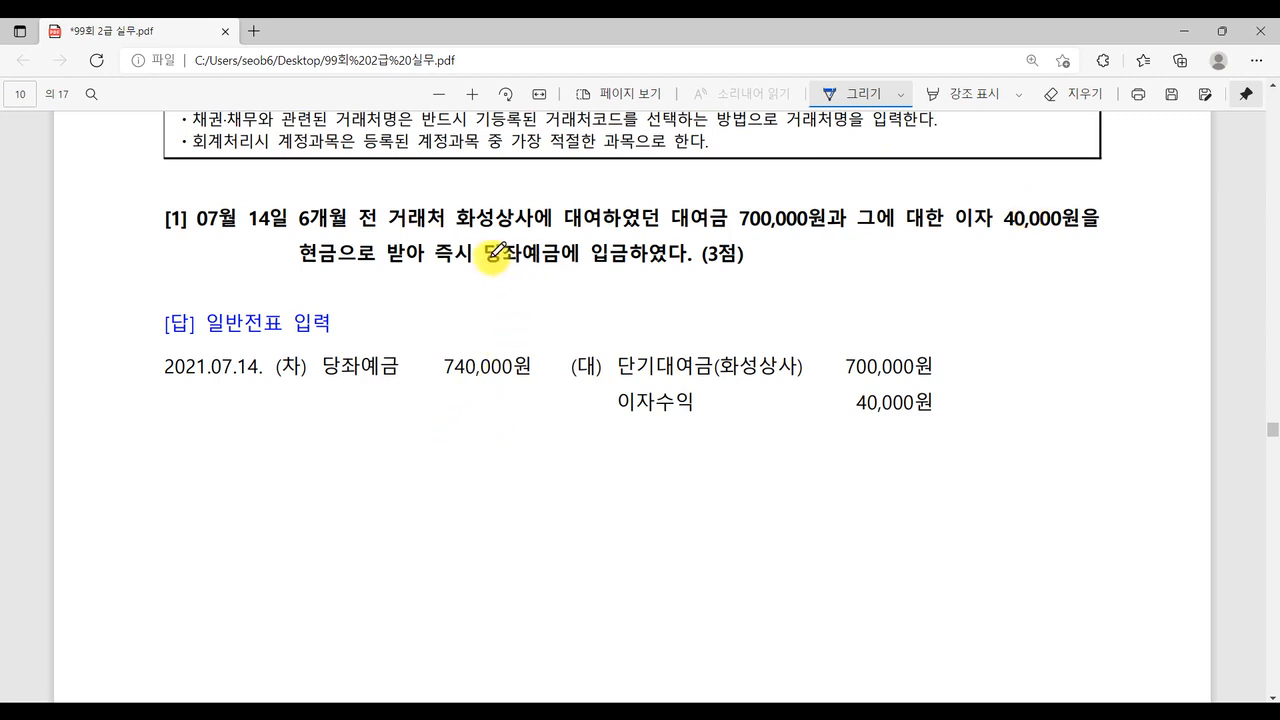
{"action": "left_click_drag", "start_coordinate": [477, 260], "coordinate": [658, 259]}
{"action": "mouse_move", "coordinate": [262, 341]}
{"action": "left_mouse_down"}
{"action": "mouse_move", "coordinate": [262, 364]}
{"action": "mouse_move", "coordinate": [277, 352]}
{"action": "mouse_move", "coordinate": [273, 379]}
{"action": "mouse_move", "coordinate": [416, 399]}
{"action": "left_mouse_up"}
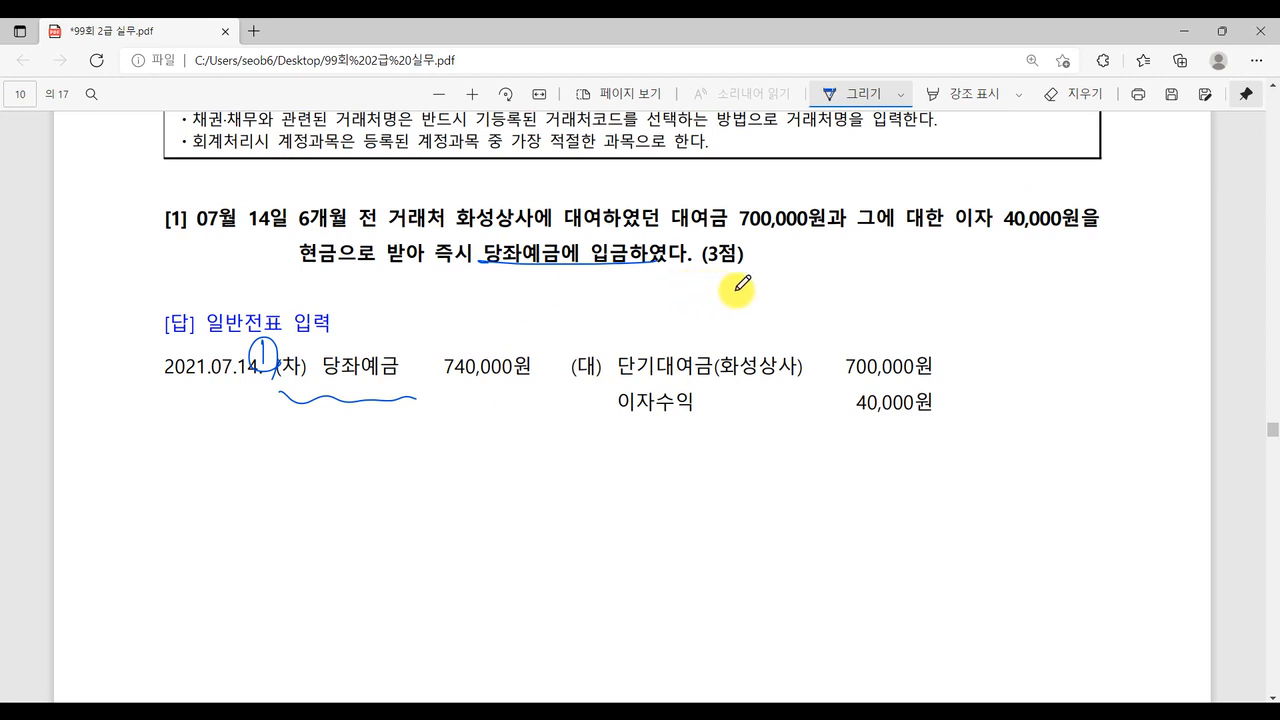
Step: Underline 대여금 700,000원 in question [1], and write a circled 2 beside the 단기대여금 line of the answer
{"action": "left_click_drag", "start_coordinate": [669, 230], "coordinate": [835, 228]}
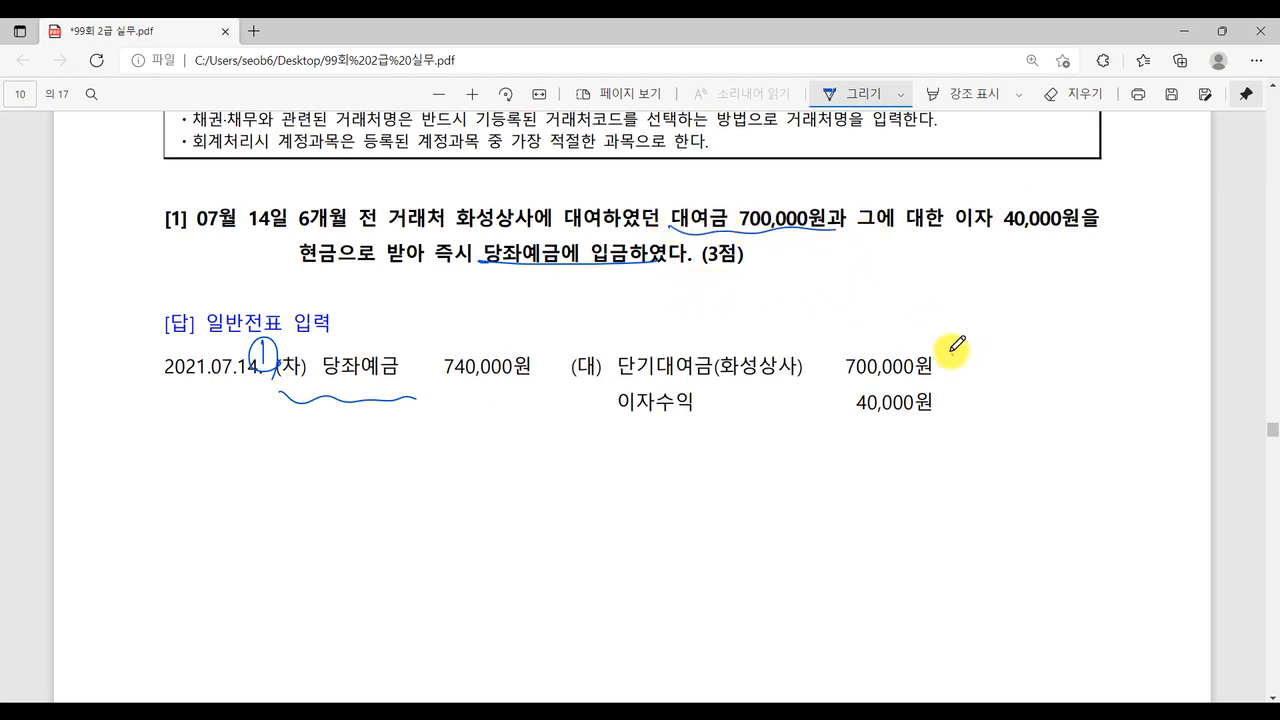
{"action": "mouse_move", "coordinate": [954, 346]}
{"action": "left_mouse_down"}
{"action": "mouse_move", "coordinate": [943, 366]}
{"action": "mouse_move", "coordinate": [972, 372]}
{"action": "left_mouse_up"}
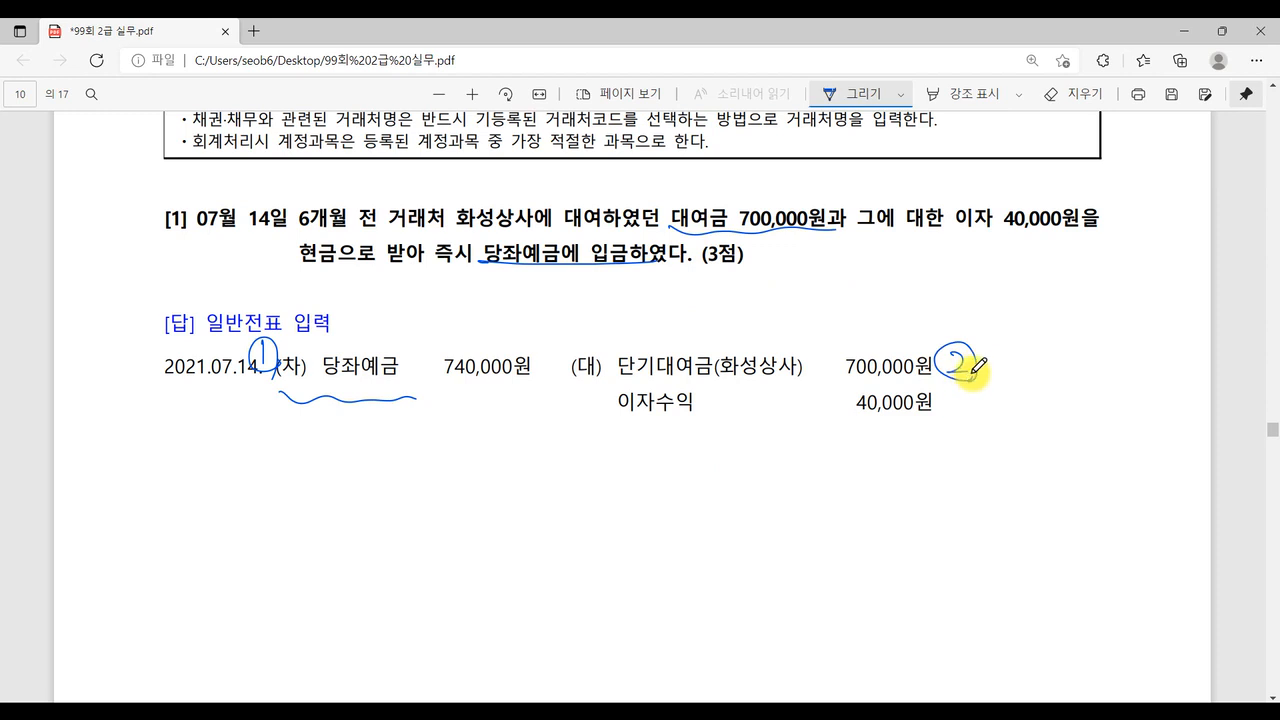
Step: In question [1]'s answer, add a check mark above 화성상사 and write a circled 3 beside the 이자수익 line
{"action": "mouse_move", "coordinate": [745, 343]}
{"action": "left_mouse_down"}
{"action": "mouse_move", "coordinate": [754, 354]}
{"action": "mouse_move", "coordinate": [764, 341]}
{"action": "left_mouse_up"}
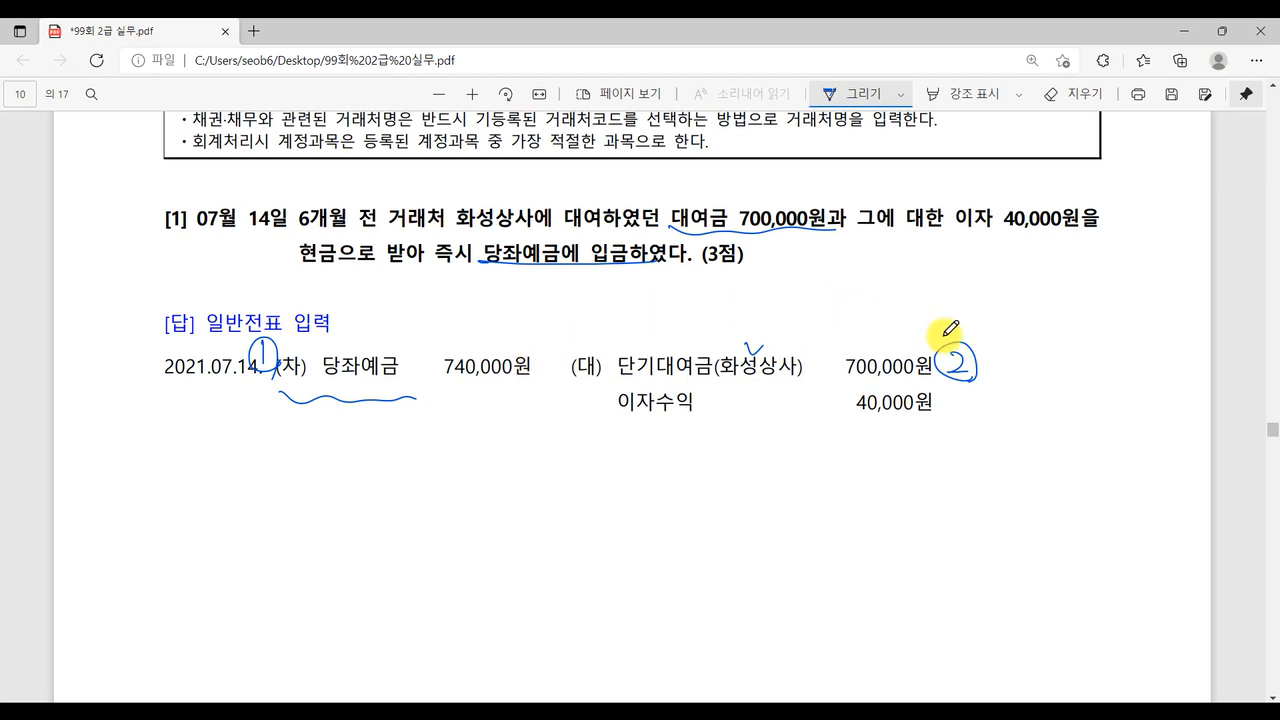
{"action": "left_click_drag", "start_coordinate": [958, 382], "coordinate": [968, 430]}
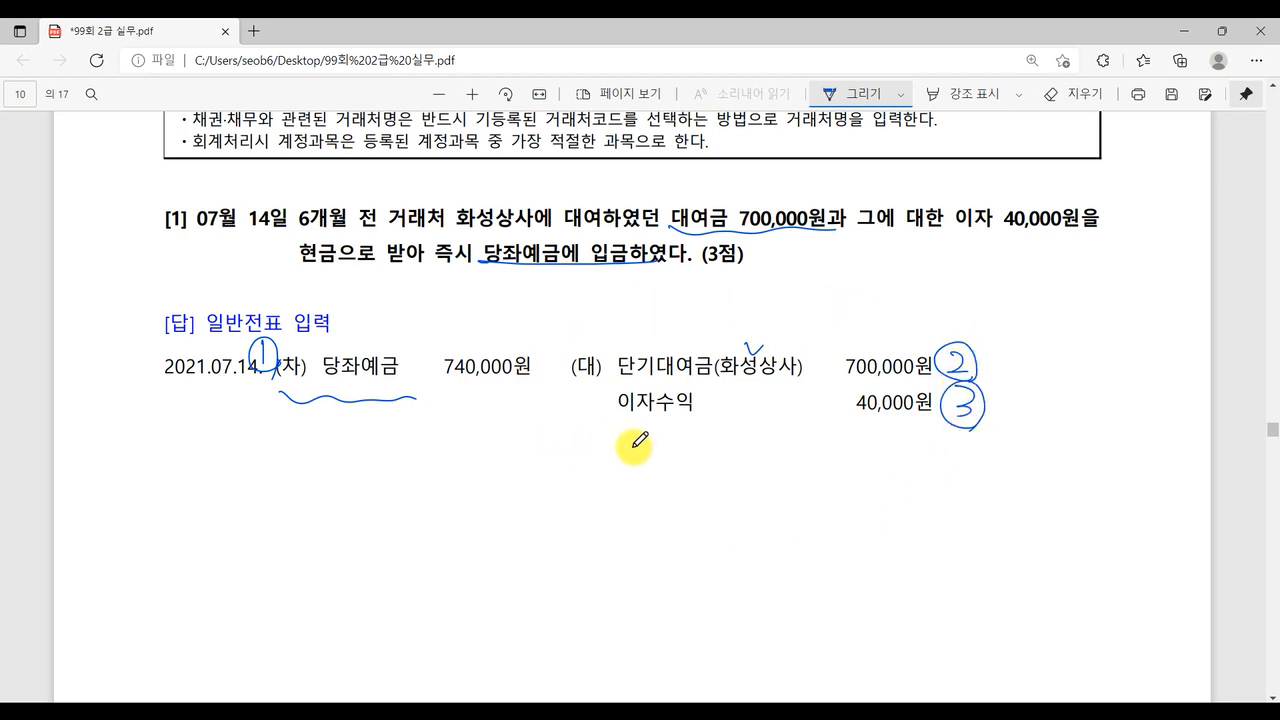
Step: Switch to KcLep's 일반전표입력 window and set the voucher date to month 07, day 14
{"action": "left_click", "coordinate": [516, 712]}
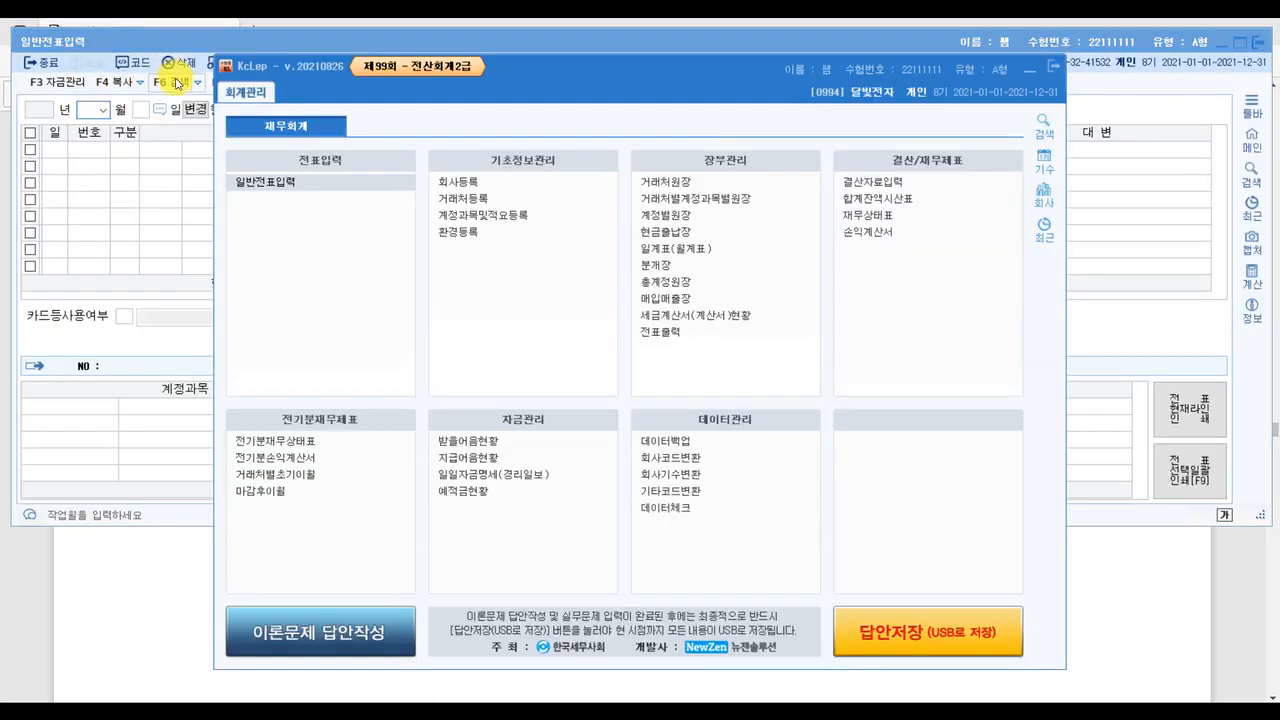
{"action": "left_click", "coordinate": [128, 41]}
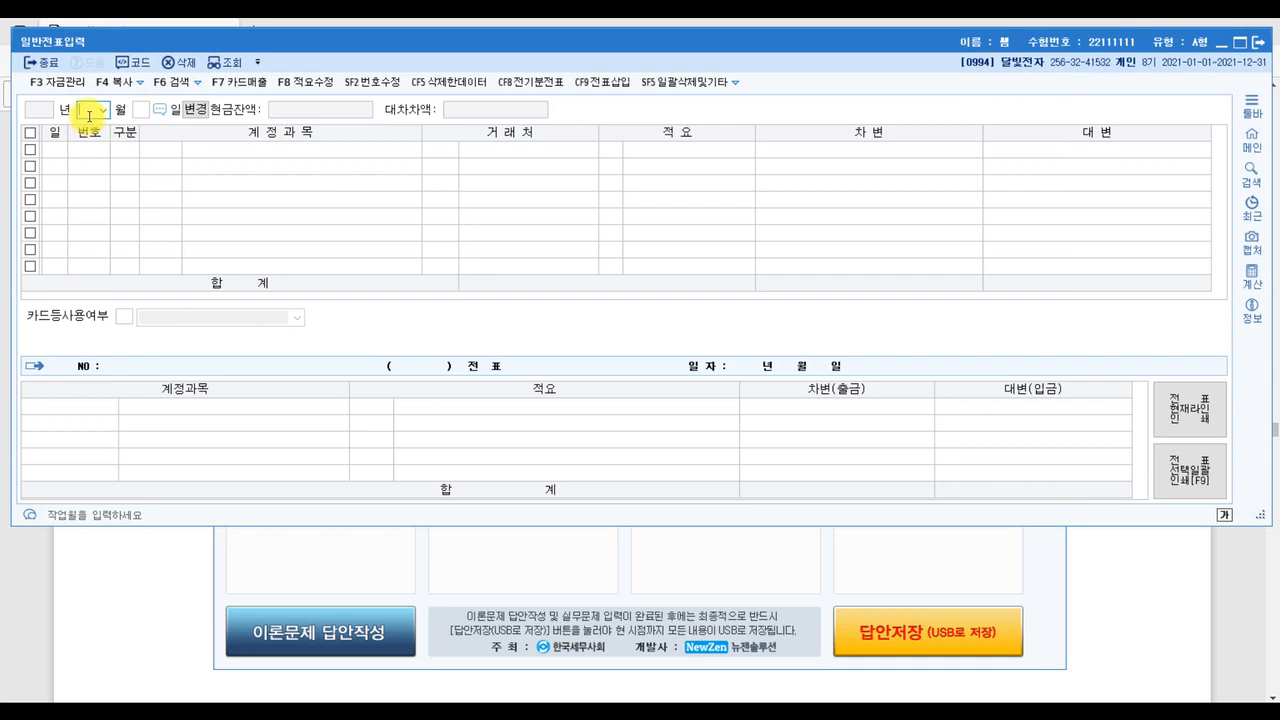
{"action": "type", "text": "7"}
{"action": "key", "text": "Return"}
{"action": "type", "text": "14"}
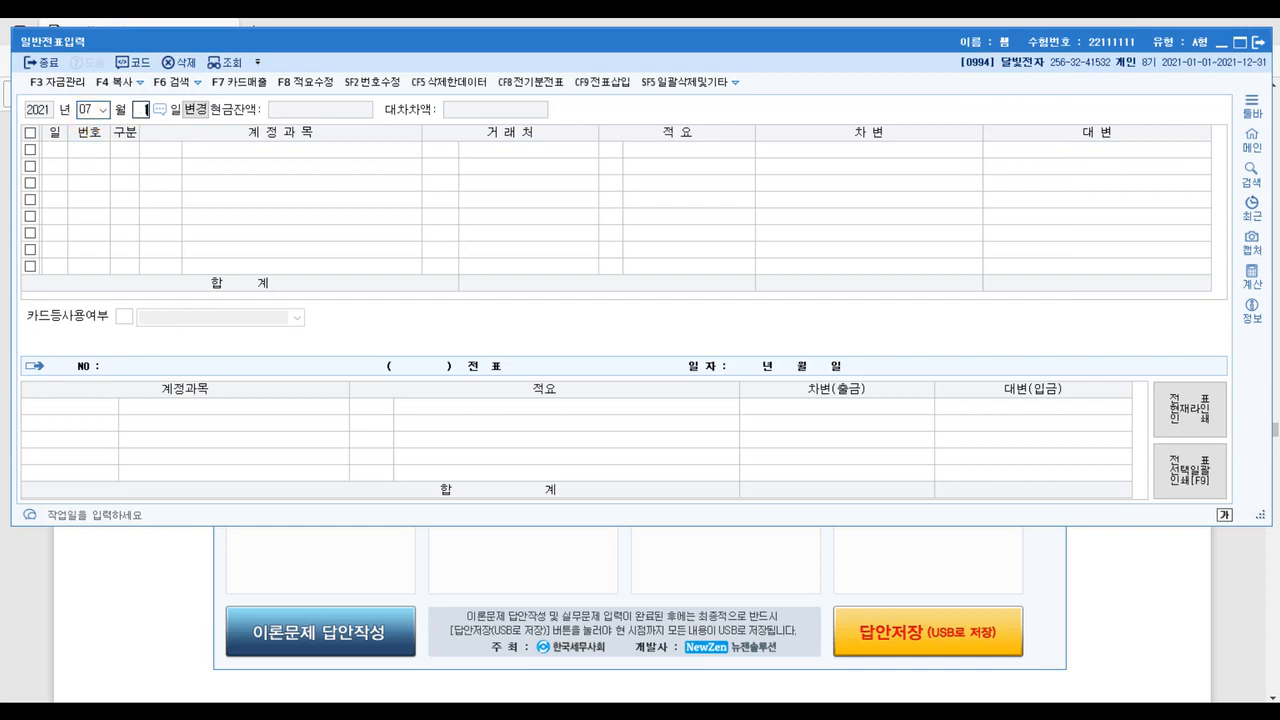
{"action": "key", "text": "Return"}
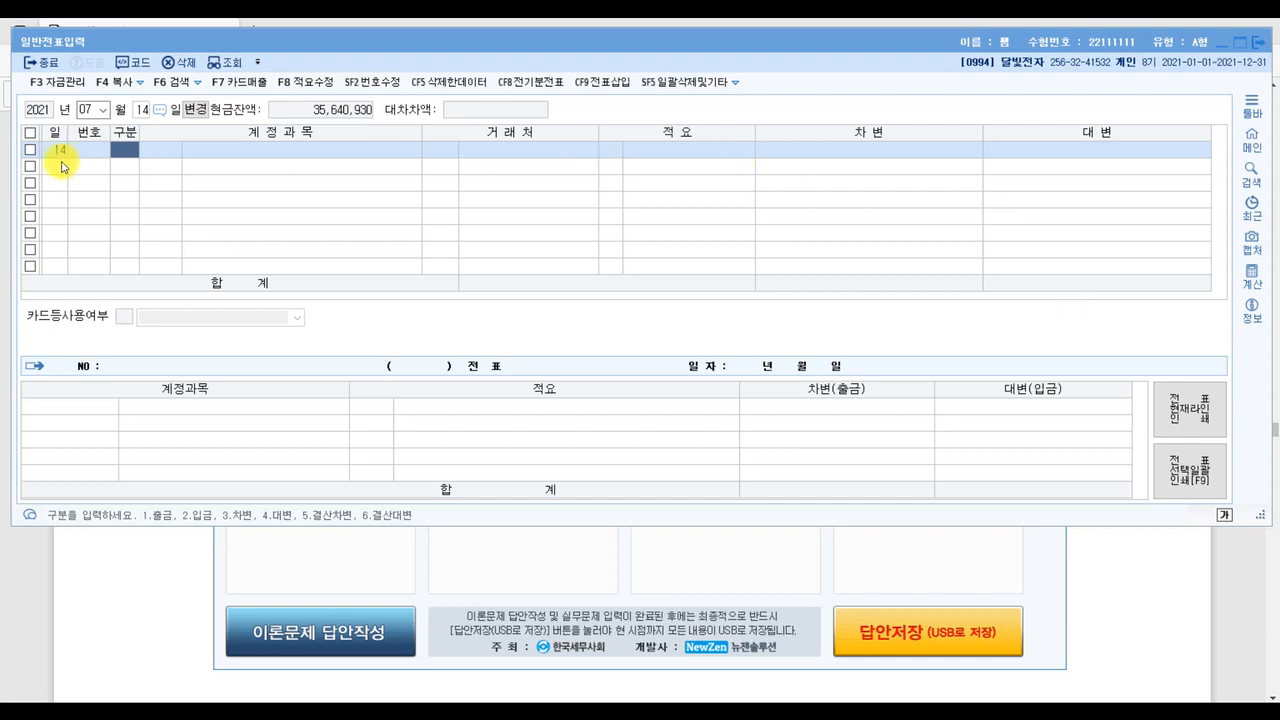
Step: Enter a 차변 line for 당좌예금 of 740,000 in the July 14 voucher
{"action": "left_click", "coordinate": [124, 151]}
{"action": "type", "text": "3"}
{"action": "key", "text": "Return"}
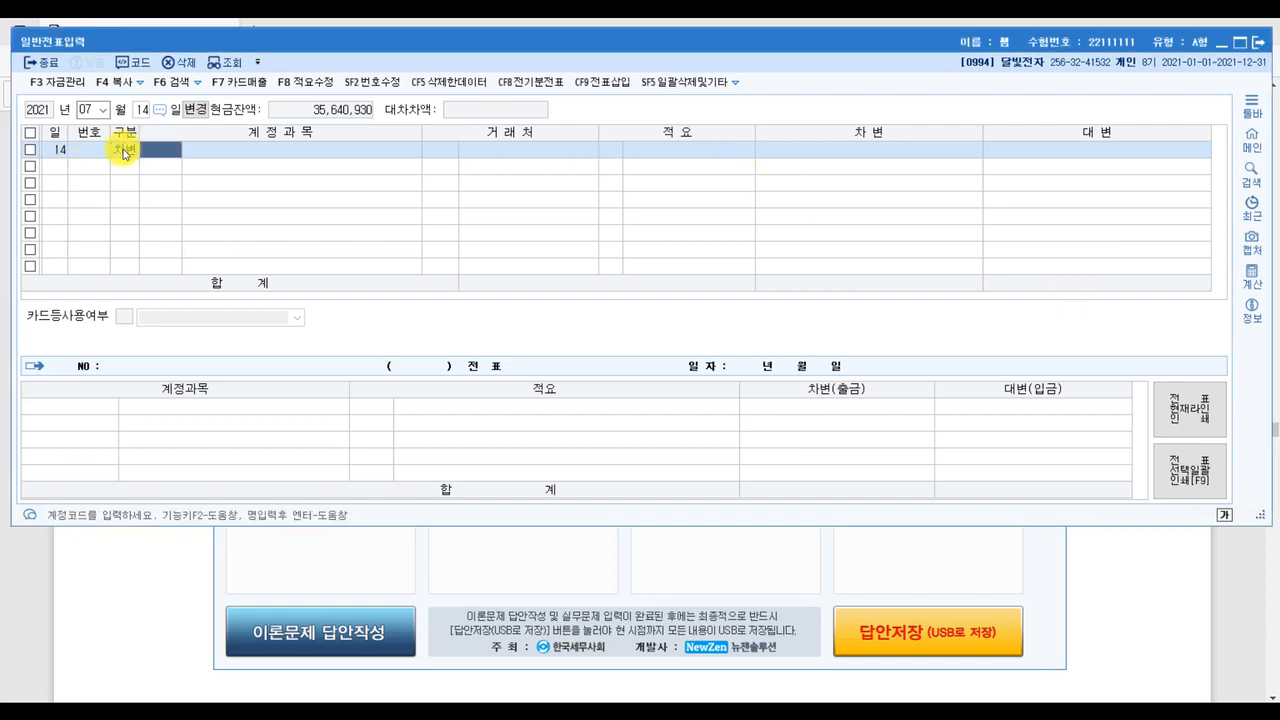
{"action": "type", "text": "당좌"}
{"action": "key", "text": "Return"}
{"action": "key", "text": "Return"}
{"action": "key", "text": "Return"}
{"action": "key", "text": "Return"}
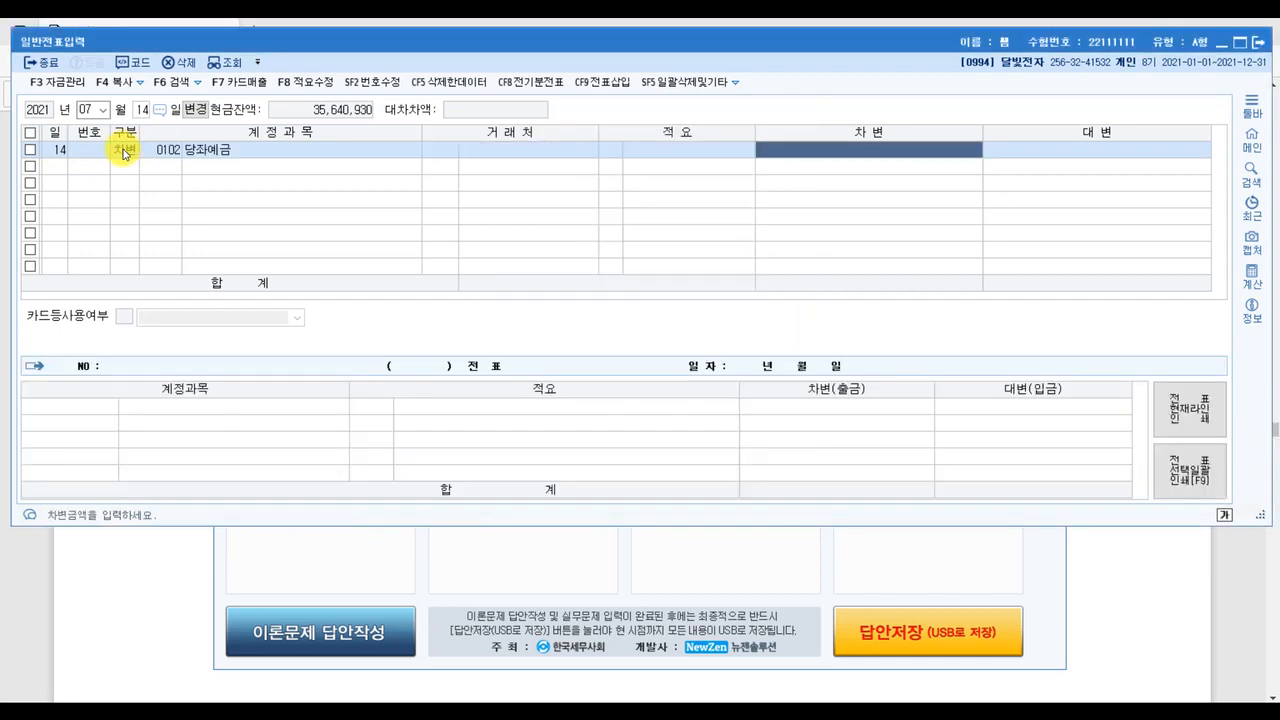
{"action": "type", "text": "740"}
{"action": "key", "text": "plus"}
{"action": "key", "text": "Return"}
Step: Add a 대변 line for 단기대여금 (0114) with 거래처 화성상사 and an amount of 700,000
{"action": "type", "text": "단기"}
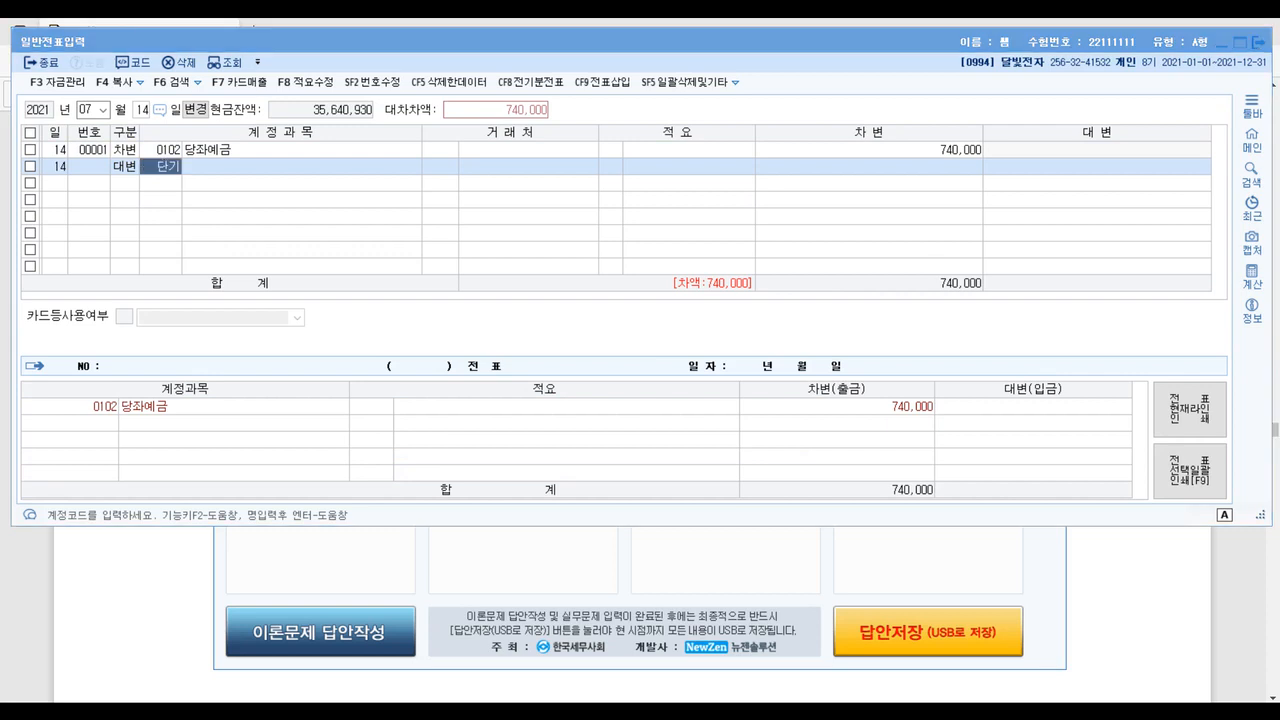
{"action": "key", "text": "Return"}
{"action": "key", "text": "Down"}
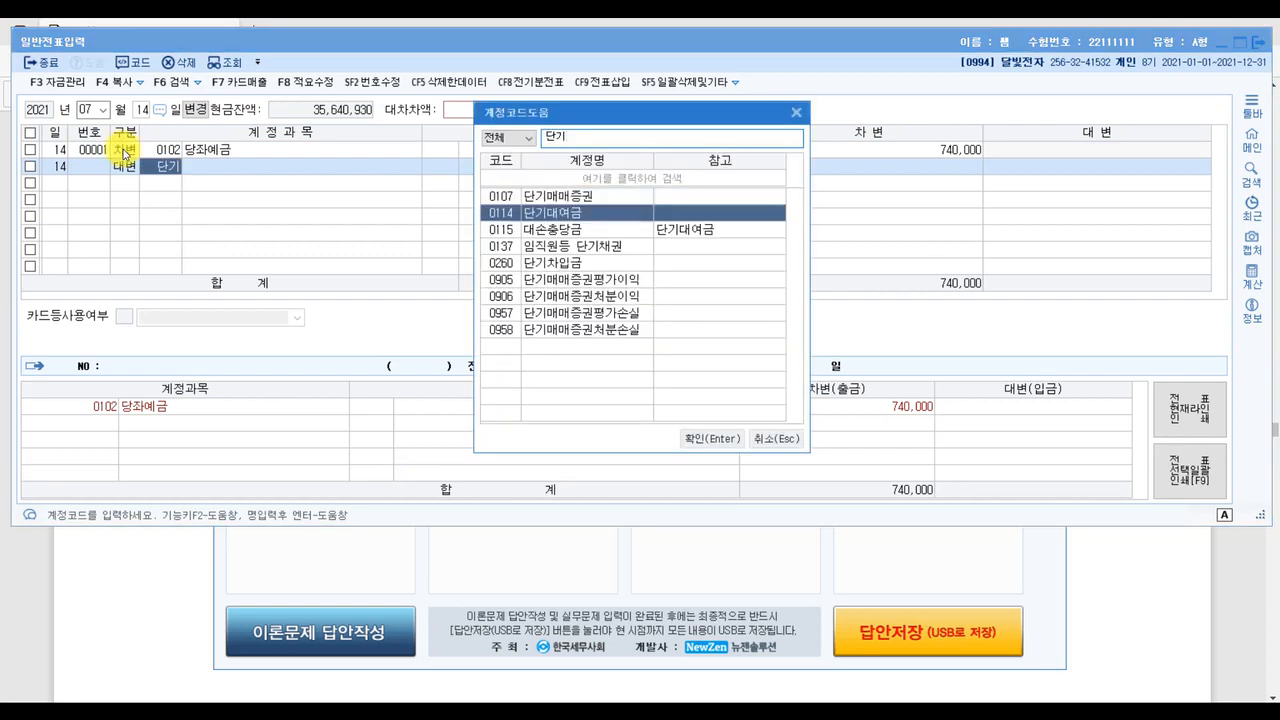
{"action": "key", "text": "Return"}
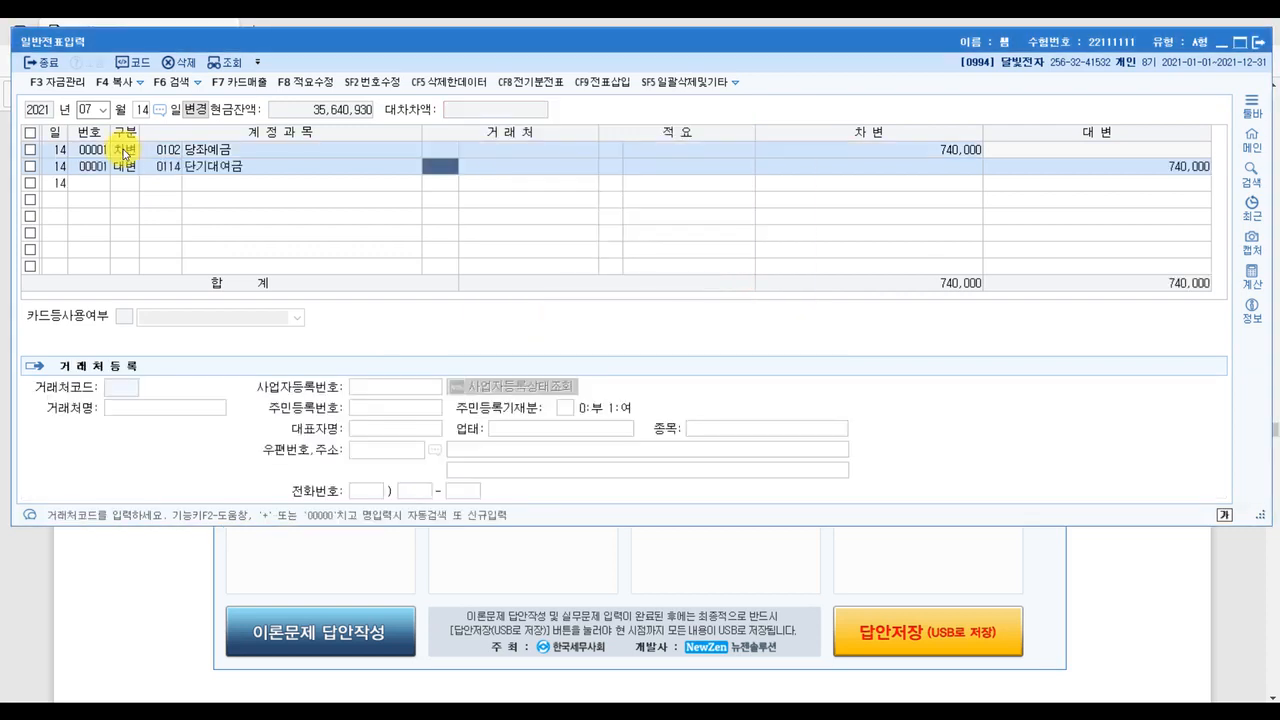
{"action": "type", "text": "화성"}
{"action": "key", "text": "Return"}
{"action": "key", "text": "Return"}
{"action": "key", "text": "Return"}
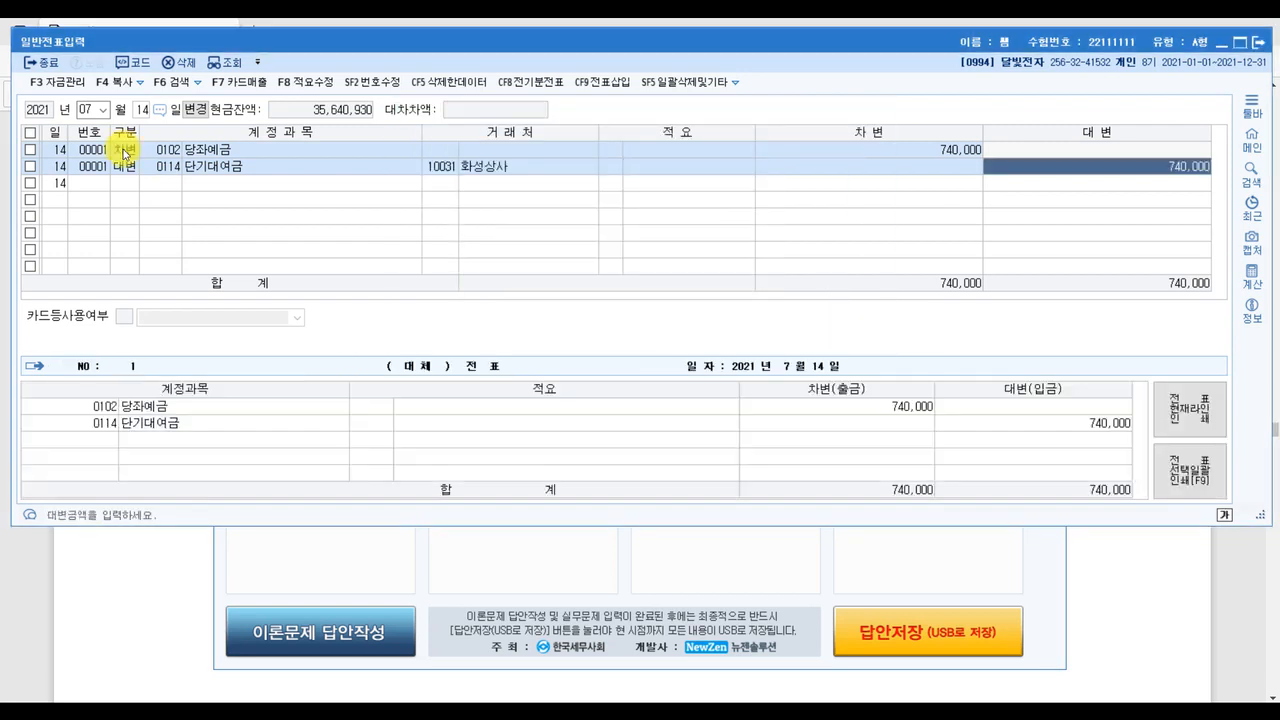
{"action": "type", "text": "700000"}
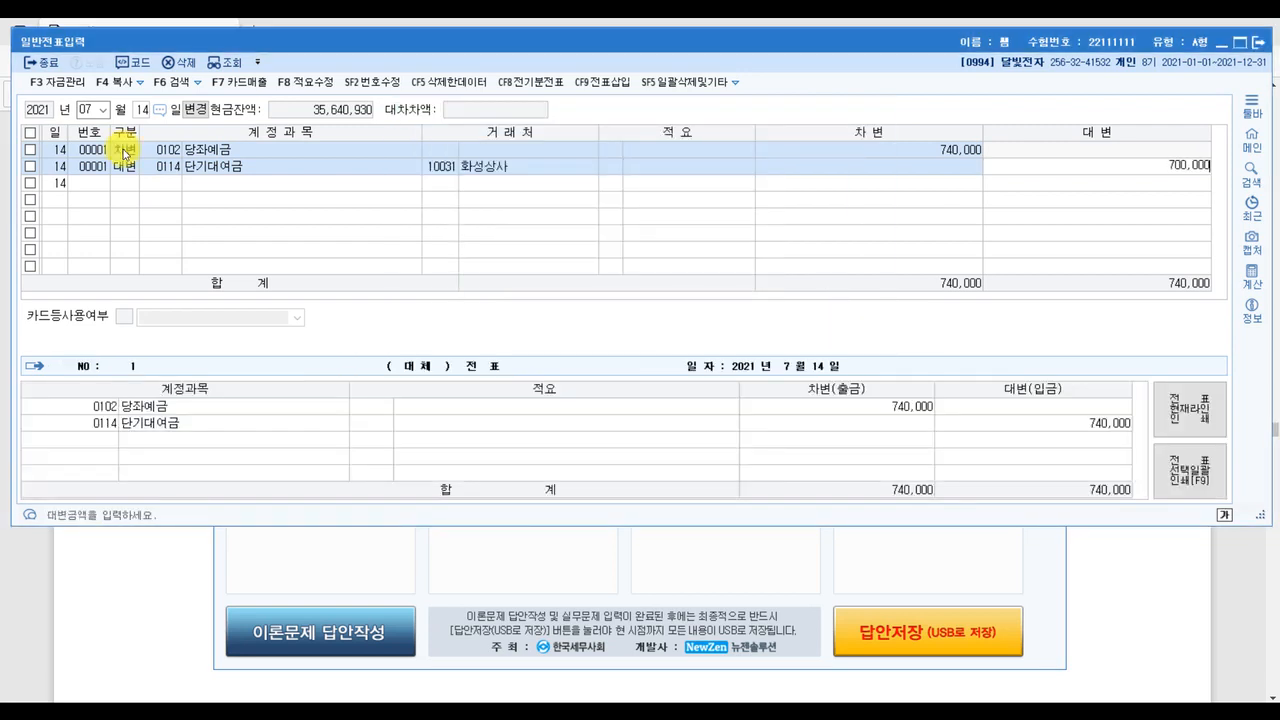
{"action": "key", "text": "Return"}
{"action": "key", "text": "Return"}
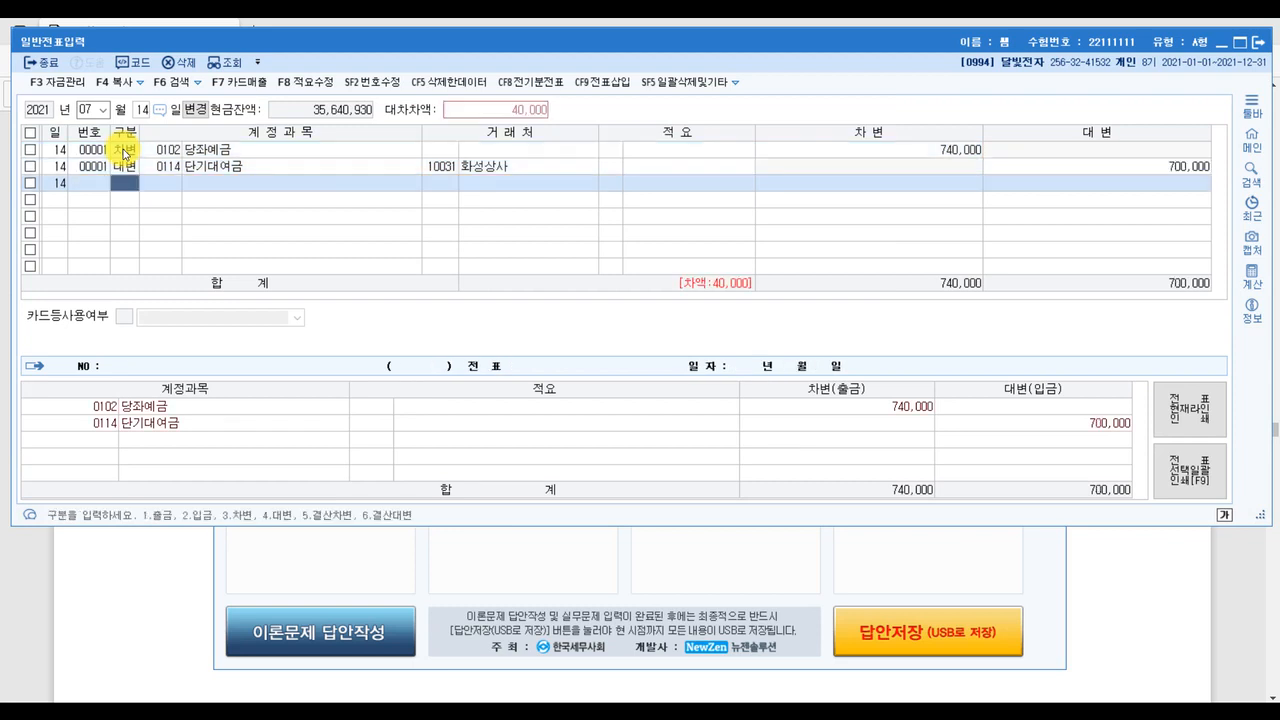
Step: Add a 대변 line for 이자수익 of 40,000 with no 거래처 to balance the July 14 voucher
{"action": "type", "text": "4"}
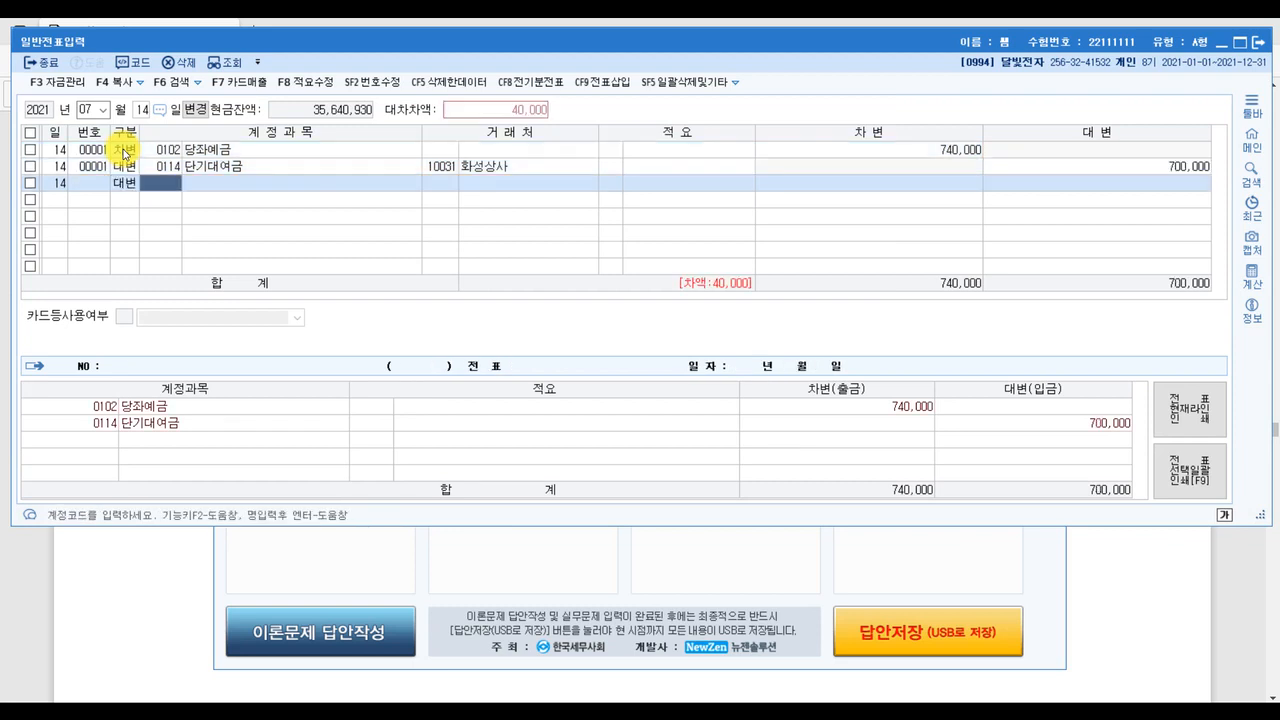
{"action": "type", "text": "이자수"}
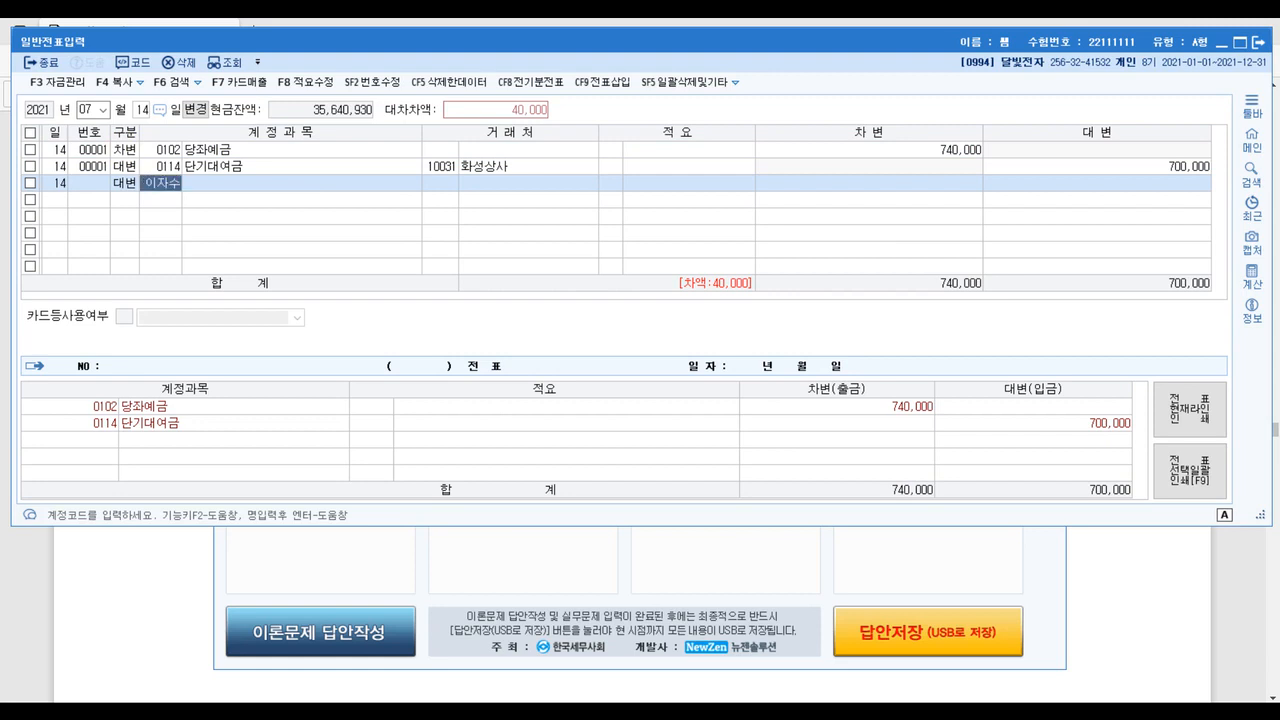
{"action": "key", "text": "Return"}
{"action": "key", "text": "Return"}
{"action": "key", "text": "Return"}
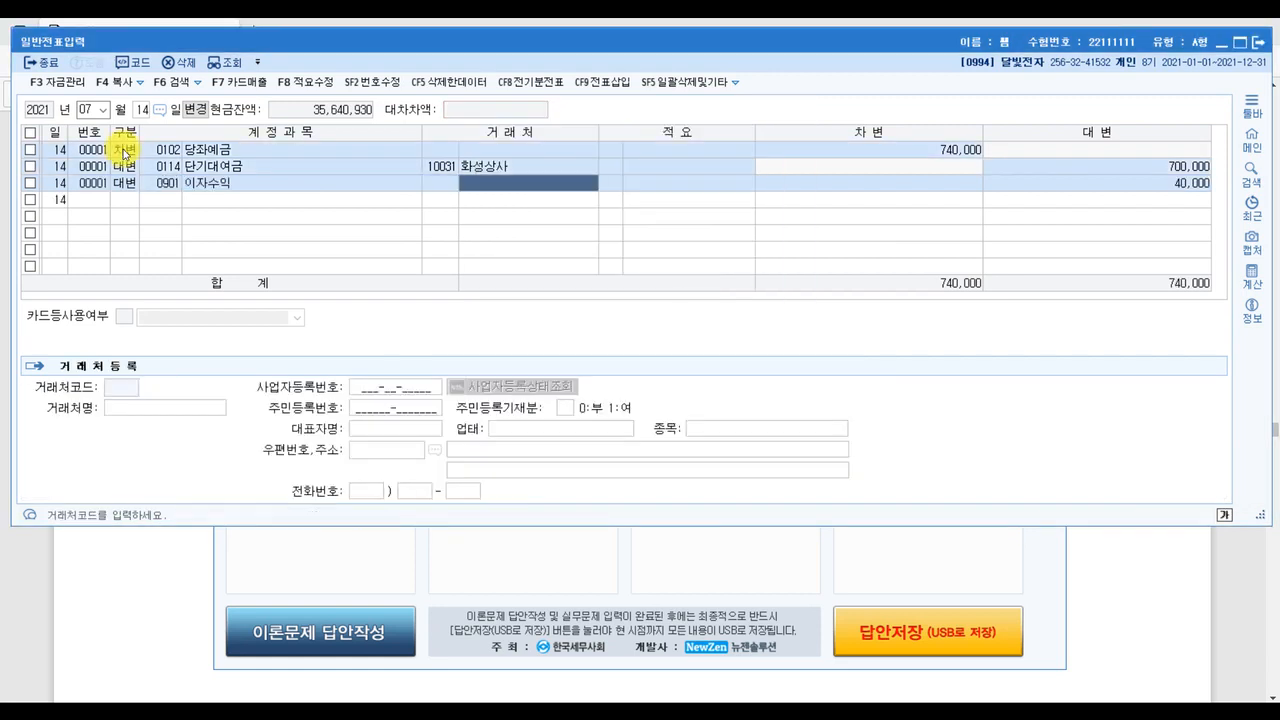
{"action": "key", "text": "Return"}
{"action": "key", "text": "Return"}
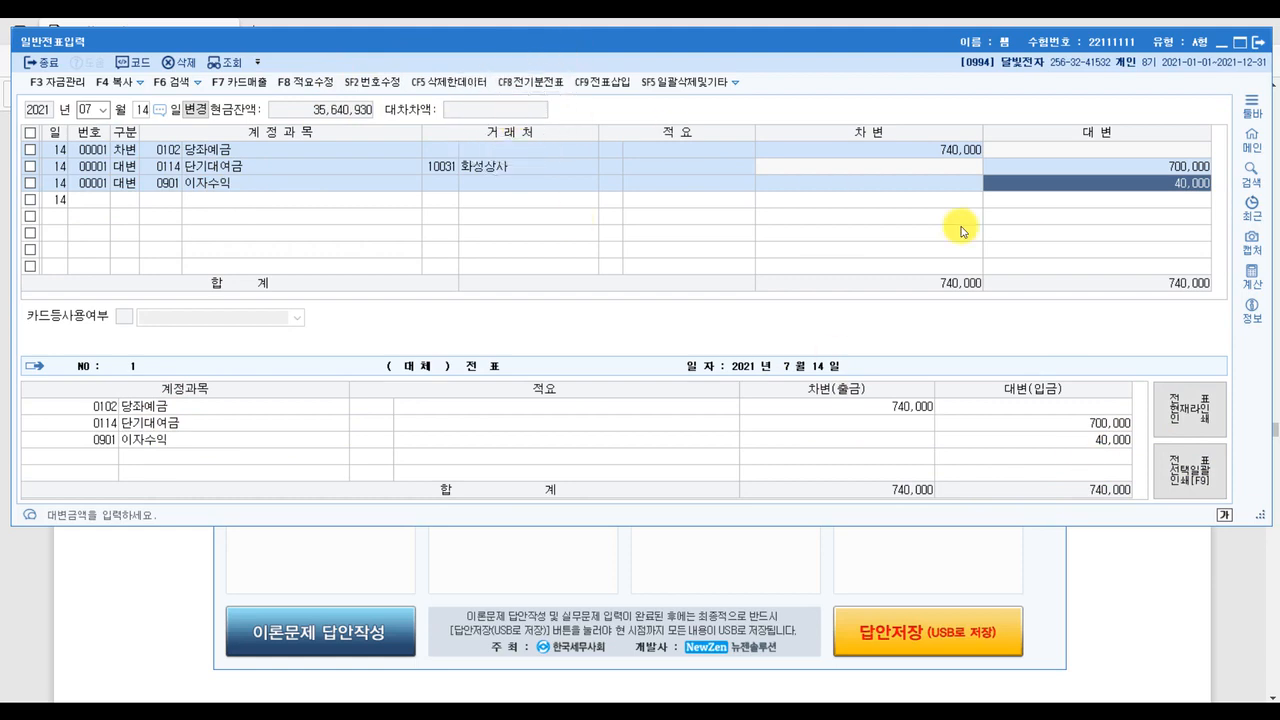
Step: Switch to the exam PDF and, in question [2], underline 상품 2,500,000원, write 들차 나대 beneath, and circle 매입
{"action": "key", "text": "alt+Tab"}
{"action": "scroll", "coordinate": [550, 528], "scroll_direction": "down", "scroll_amount": 3}
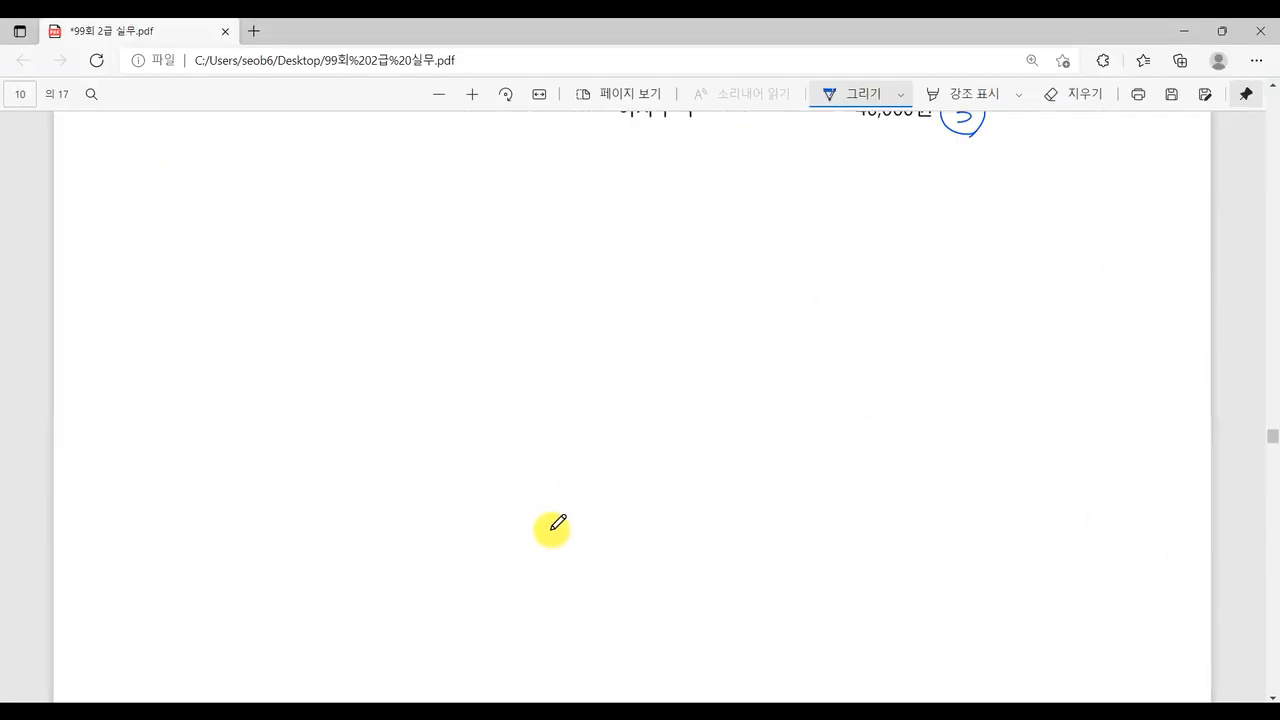
{"action": "scroll", "coordinate": [552, 528], "scroll_direction": "down", "scroll_amount": 10}
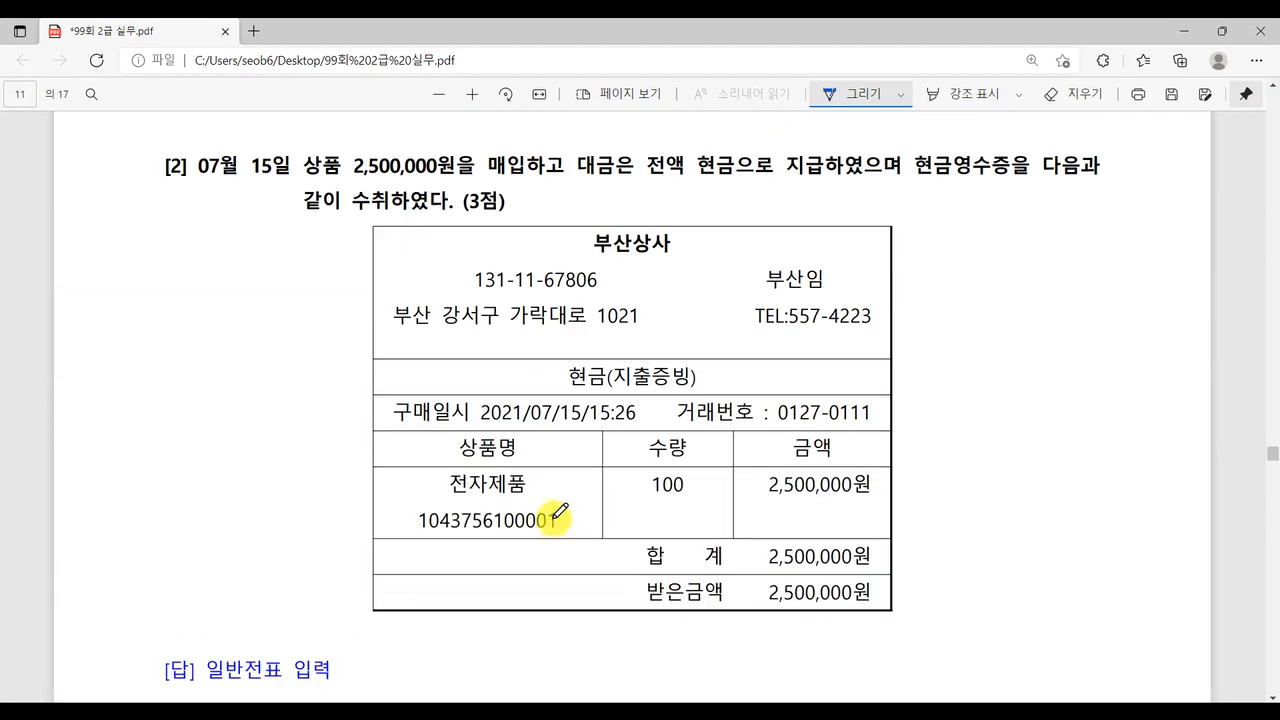
{"action": "left_click", "coordinate": [254, 181]}
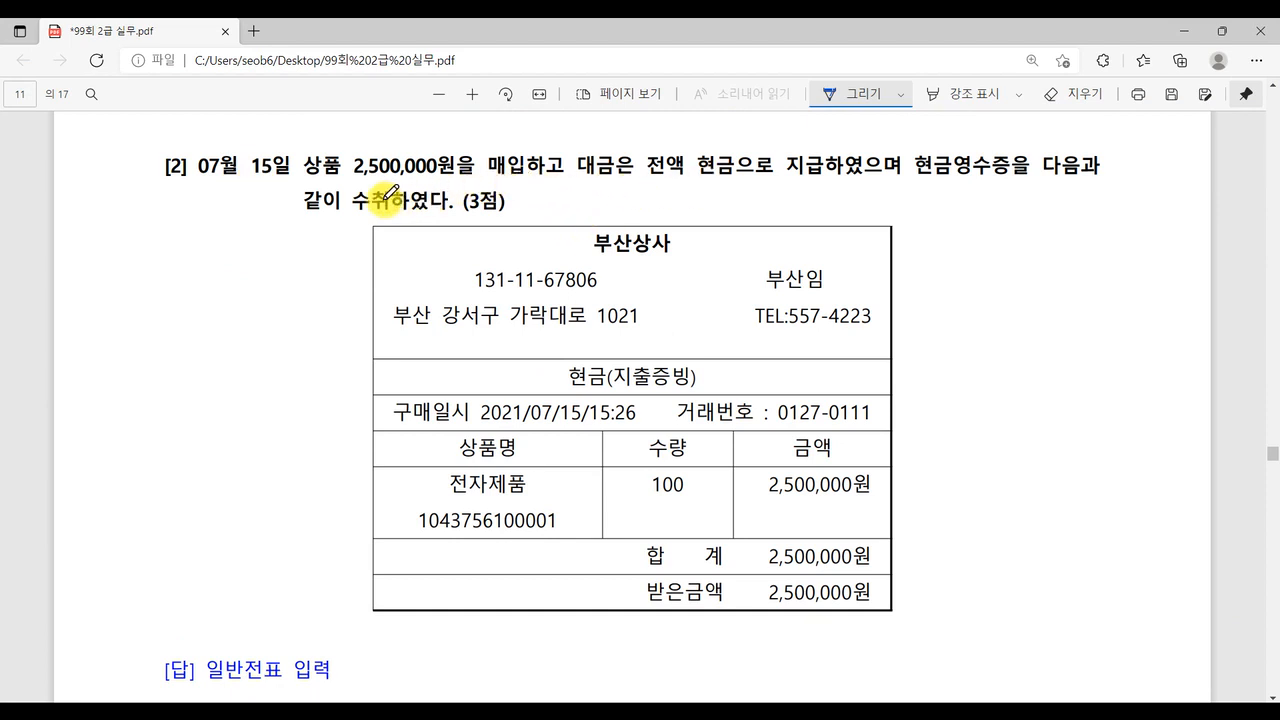
{"action": "mouse_move", "coordinate": [310, 175]}
{"action": "left_mouse_down"}
{"action": "mouse_move", "coordinate": [556, 158]}
{"action": "mouse_move", "coordinate": [565, 187]}
{"action": "mouse_move", "coordinate": [551, 200]}
{"action": "mouse_move", "coordinate": [591, 215]}
{"action": "mouse_move", "coordinate": [700, 205]}
{"action": "left_mouse_up"}
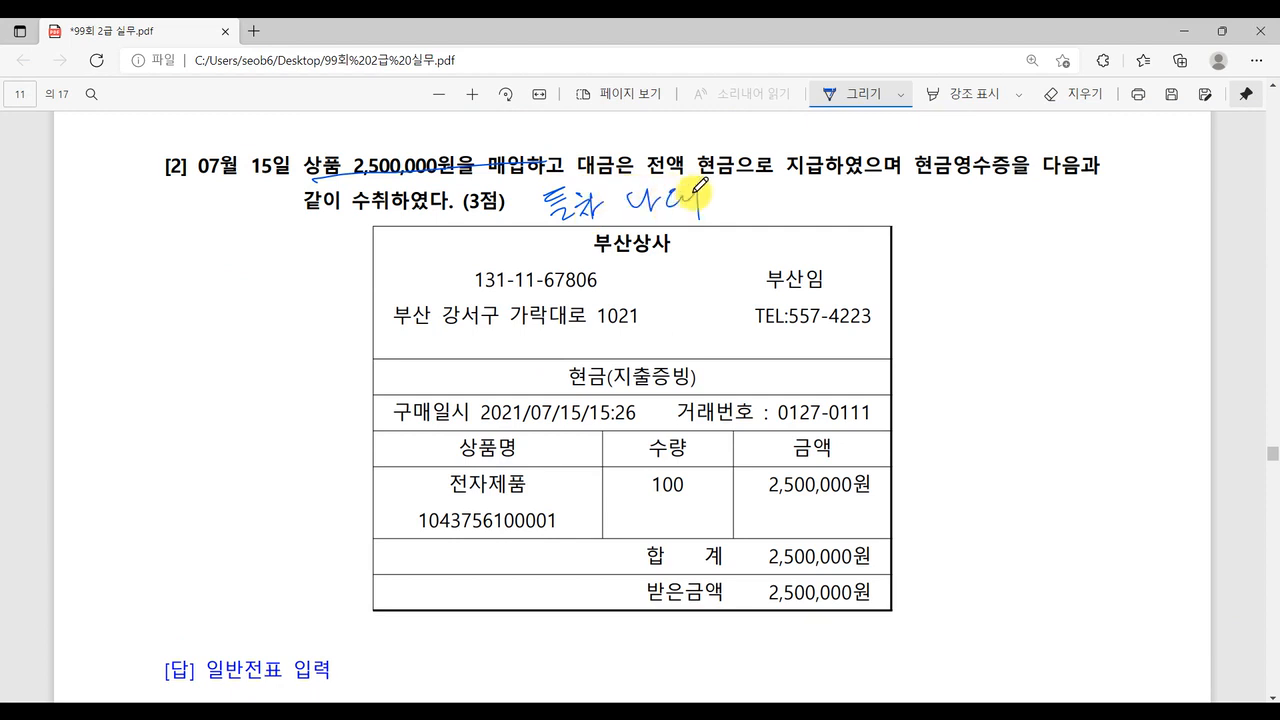
{"action": "mouse_move", "coordinate": [527, 172]}
{"action": "left_mouse_down"}
{"action": "mouse_move", "coordinate": [528, 186]}
{"action": "mouse_move", "coordinate": [543, 175]}
{"action": "left_mouse_up"}
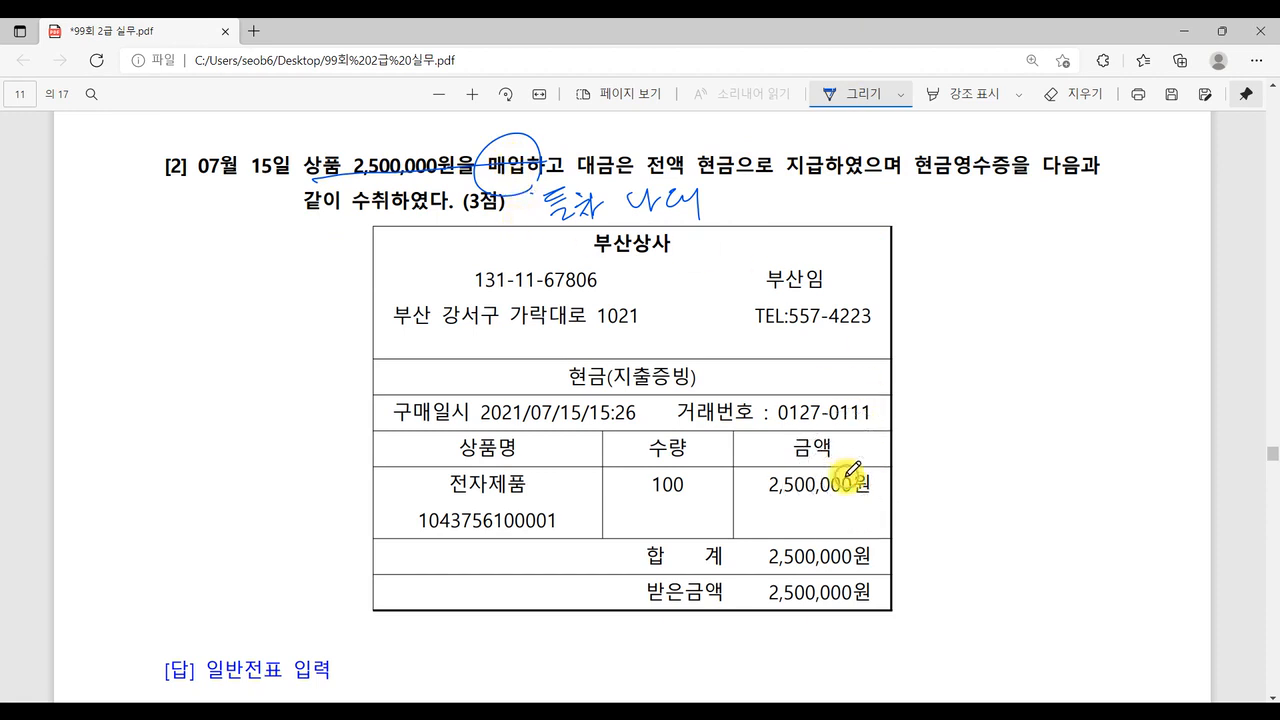
Step: In question [2]'s answer, write a circled 1 before the debit 상품 and a circled 2 beside the credit 현금 amount
{"action": "scroll", "coordinate": [850, 474], "scroll_direction": "down", "scroll_amount": 4}
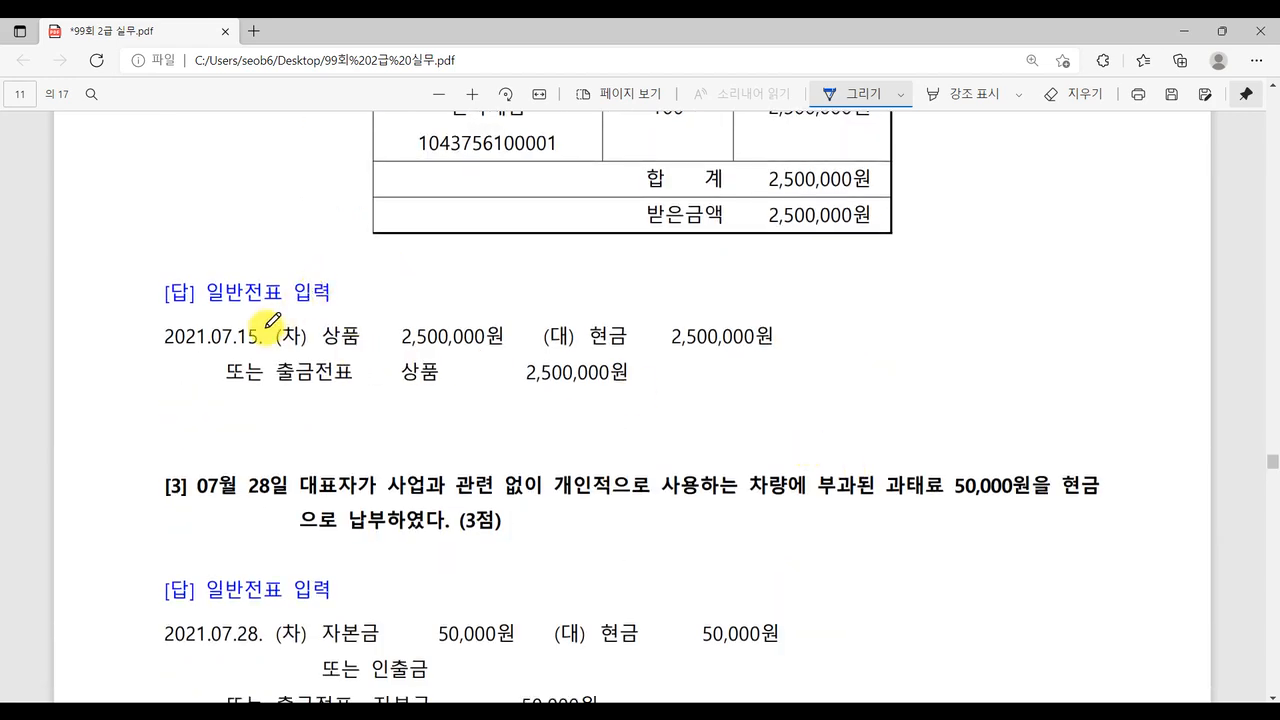
{"action": "mouse_move", "coordinate": [262, 306]}
{"action": "left_mouse_down"}
{"action": "mouse_move", "coordinate": [268, 326]}
{"action": "mouse_move", "coordinate": [246, 318]}
{"action": "mouse_move", "coordinate": [280, 344]}
{"action": "left_mouse_up"}
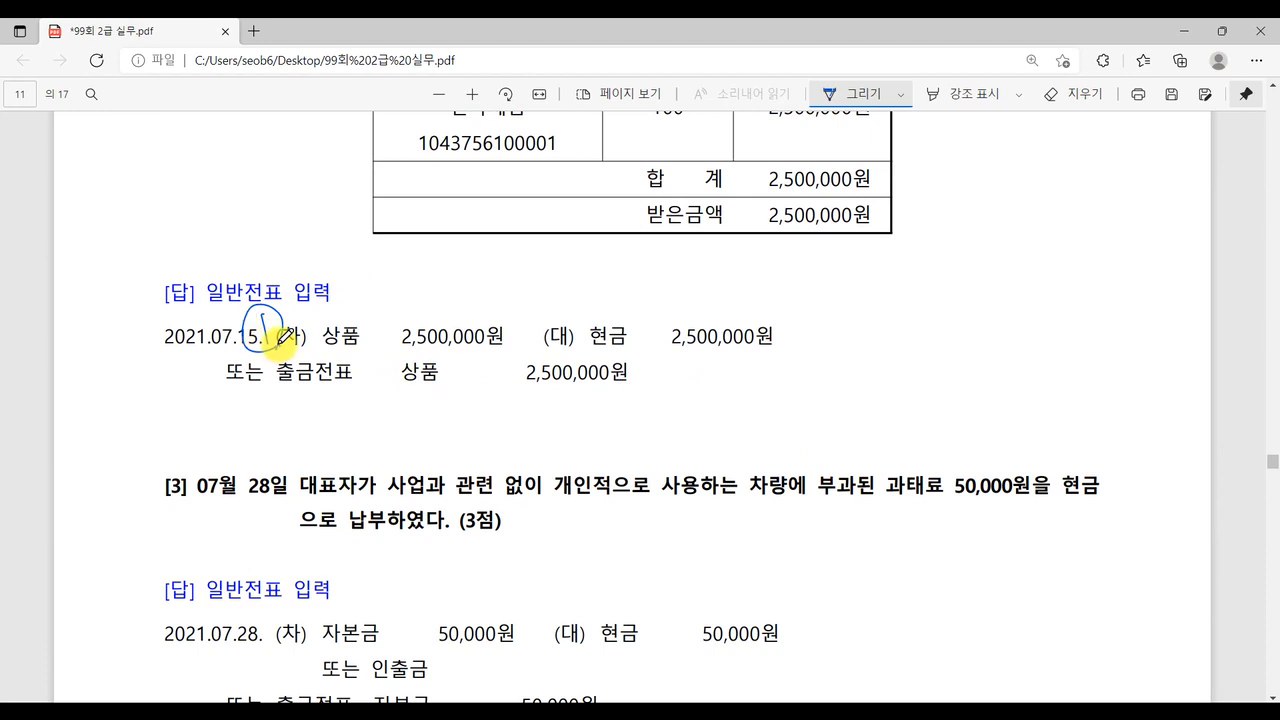
{"action": "mouse_move", "coordinate": [776, 322]}
{"action": "left_mouse_down"}
{"action": "mouse_move", "coordinate": [812, 322]}
{"action": "mouse_move", "coordinate": [808, 344]}
{"action": "left_mouse_up"}
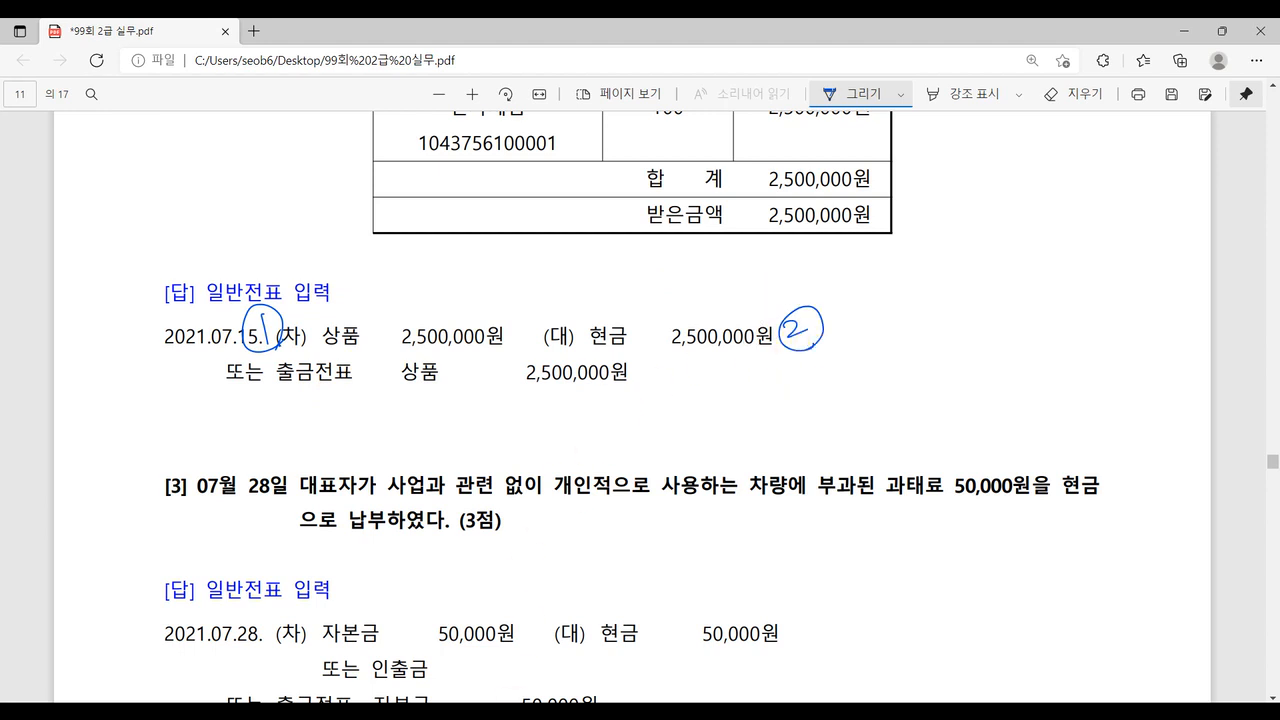
Step: Return to KcLep, set the voucher day to 15, and enter a 차변 line for 상품 (0146) of 2,500,000
{"action": "key", "text": "alt+Tab"}
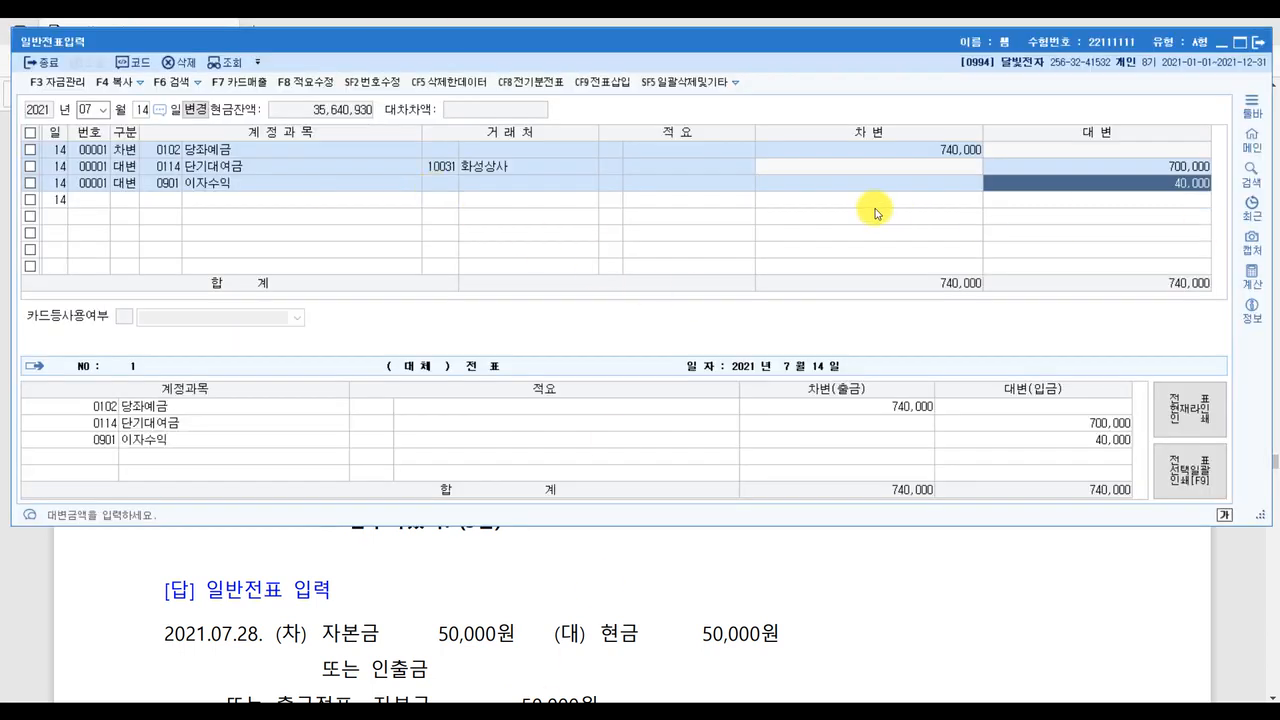
{"action": "left_click", "coordinate": [141, 112]}
{"action": "type", "text": "15"}
{"action": "key", "text": "Return"}
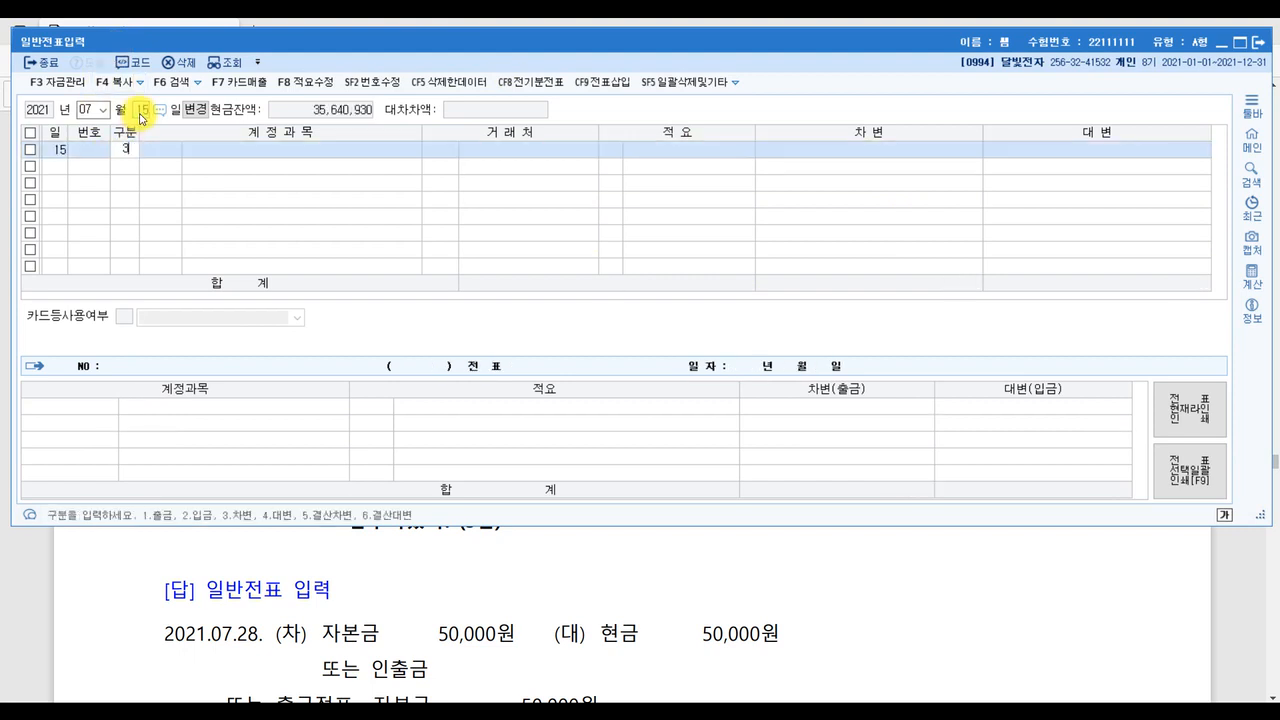
{"action": "type", "text": "3"}
{"action": "key", "text": "Return"}
{"action": "type", "text": "146"}
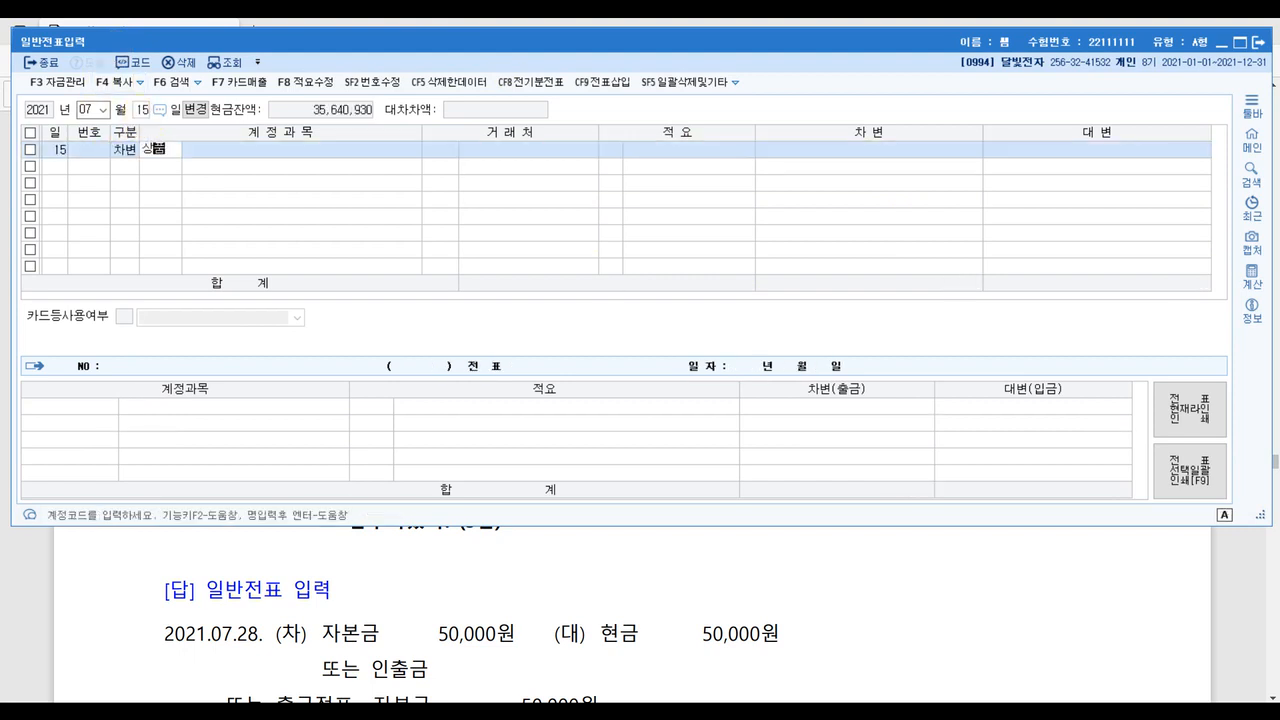
{"action": "key", "text": "Return"}
{"action": "key", "text": "Return"}
{"action": "key", "text": "Return"}
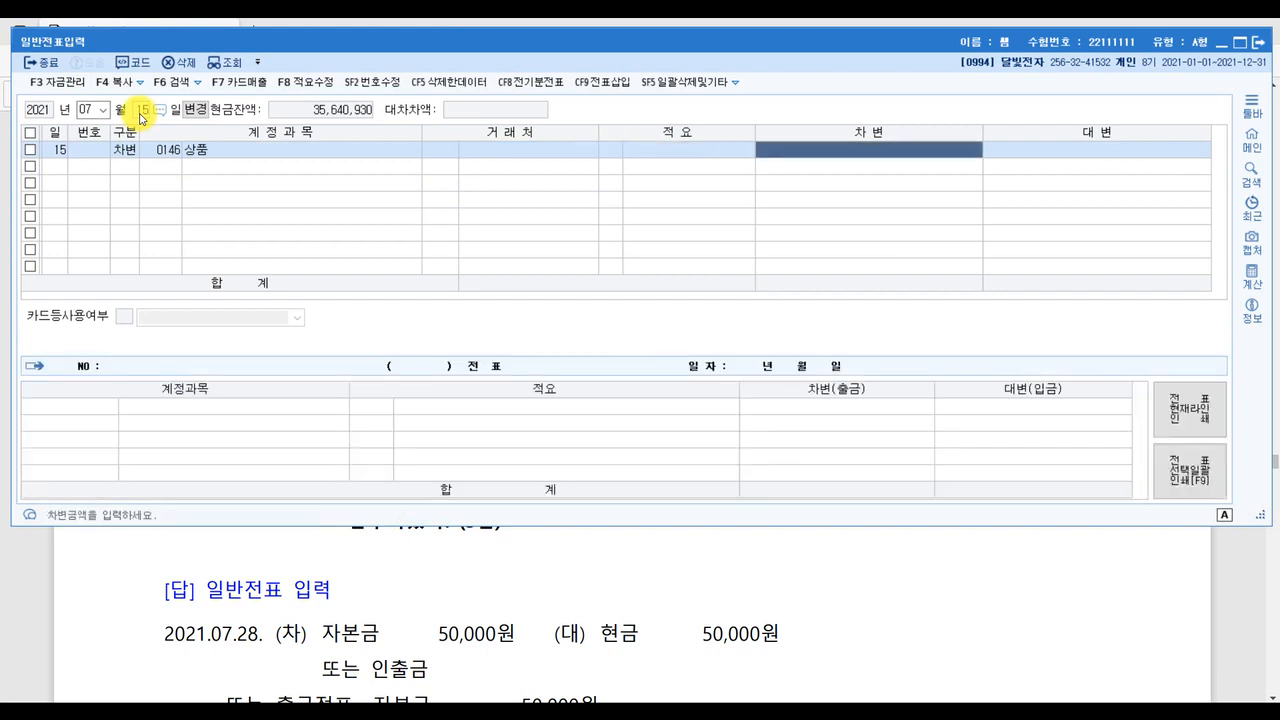
{"action": "type", "text": "2500000"}
{"action": "key", "text": "Return"}
Step: Add a 대변 line for 현금 of 2,500,000 to the July 15 voucher
{"action": "type", "text": "4"}
{"action": "key", "text": "Return"}
{"action": "type", "text": "현금"}
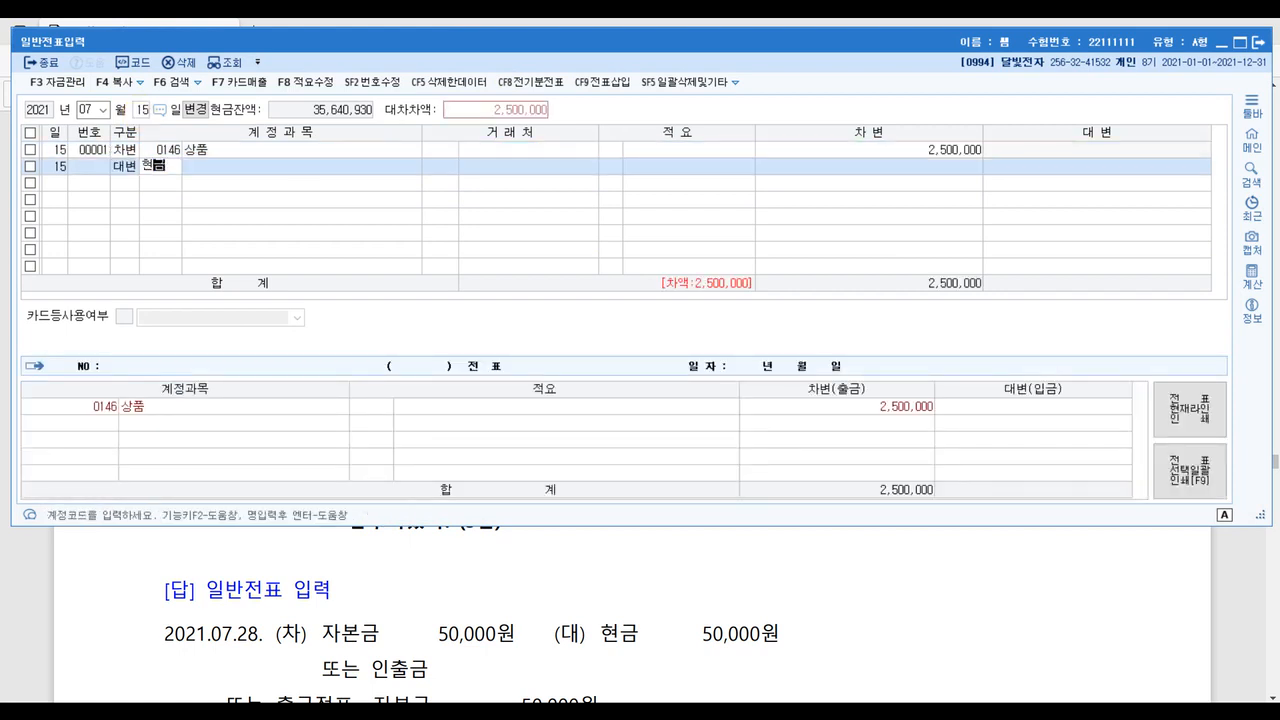
{"action": "key", "text": "Return"}
{"action": "key", "text": "Return"}
{"action": "key", "text": "Return"}
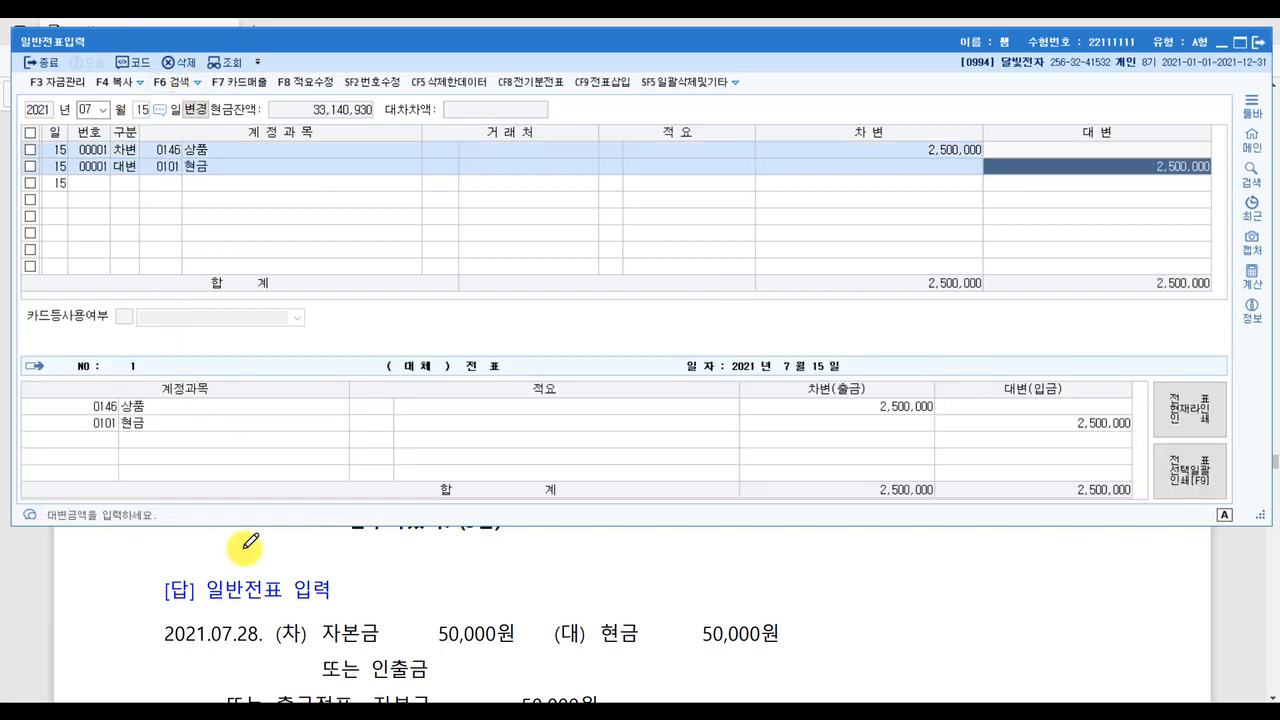
Step: Return to the exam PDF and, in question [3]'s answer, underline the credit 현금 50,000원 and write a circled 1 beside it
{"action": "scroll", "coordinate": [770, 632], "scroll_direction": "down", "scroll_amount": 4}
{"action": "left_click", "coordinate": [1033, 567]}
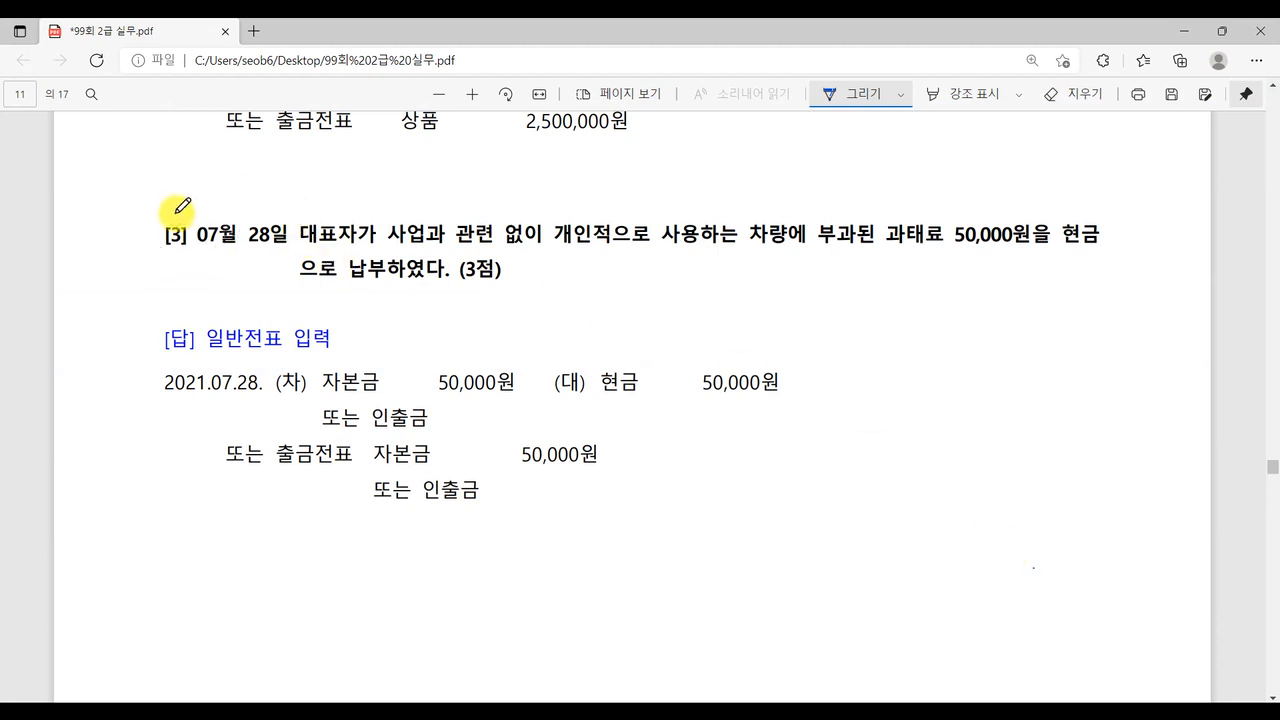
{"action": "left_click", "coordinate": [263, 229]}
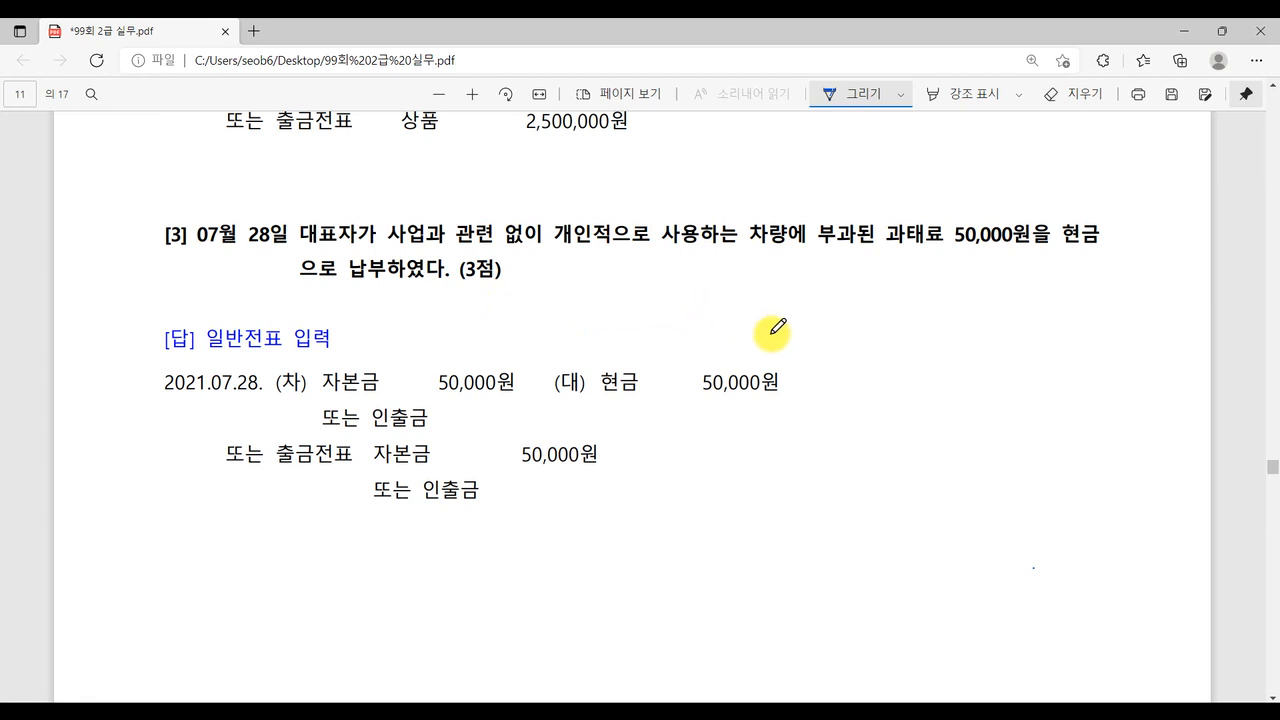
{"action": "left_click_drag", "start_coordinate": [583, 404], "coordinate": [803, 408]}
{"action": "mouse_move", "coordinate": [837, 356]}
{"action": "left_mouse_down"}
{"action": "mouse_move", "coordinate": [826, 374]}
{"action": "mouse_move", "coordinate": [838, 397]}
{"action": "mouse_move", "coordinate": [838, 384]}
{"action": "left_mouse_up"}
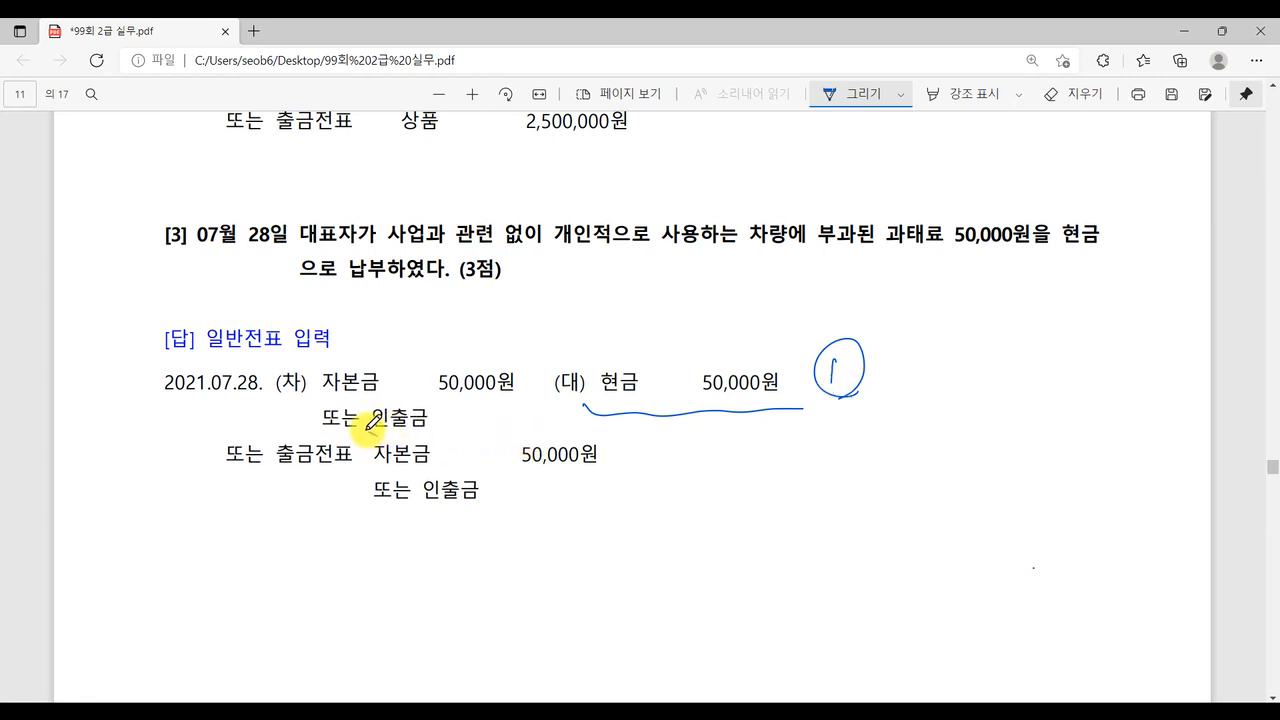
Step: In question [3]'s answer, underline the debit 자본금 and 인출금, and circle 인출금
{"action": "left_click_drag", "start_coordinate": [368, 426], "coordinate": [455, 434]}
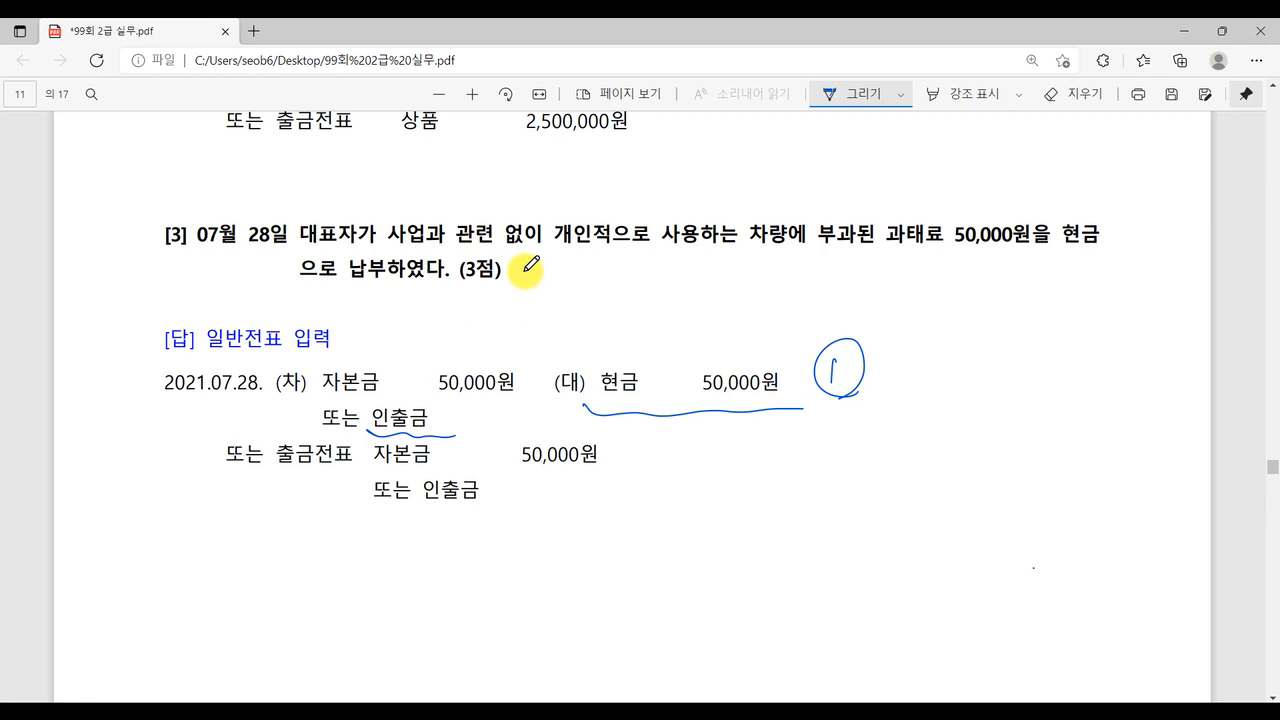
{"action": "left_click_drag", "start_coordinate": [316, 397], "coordinate": [386, 399]}
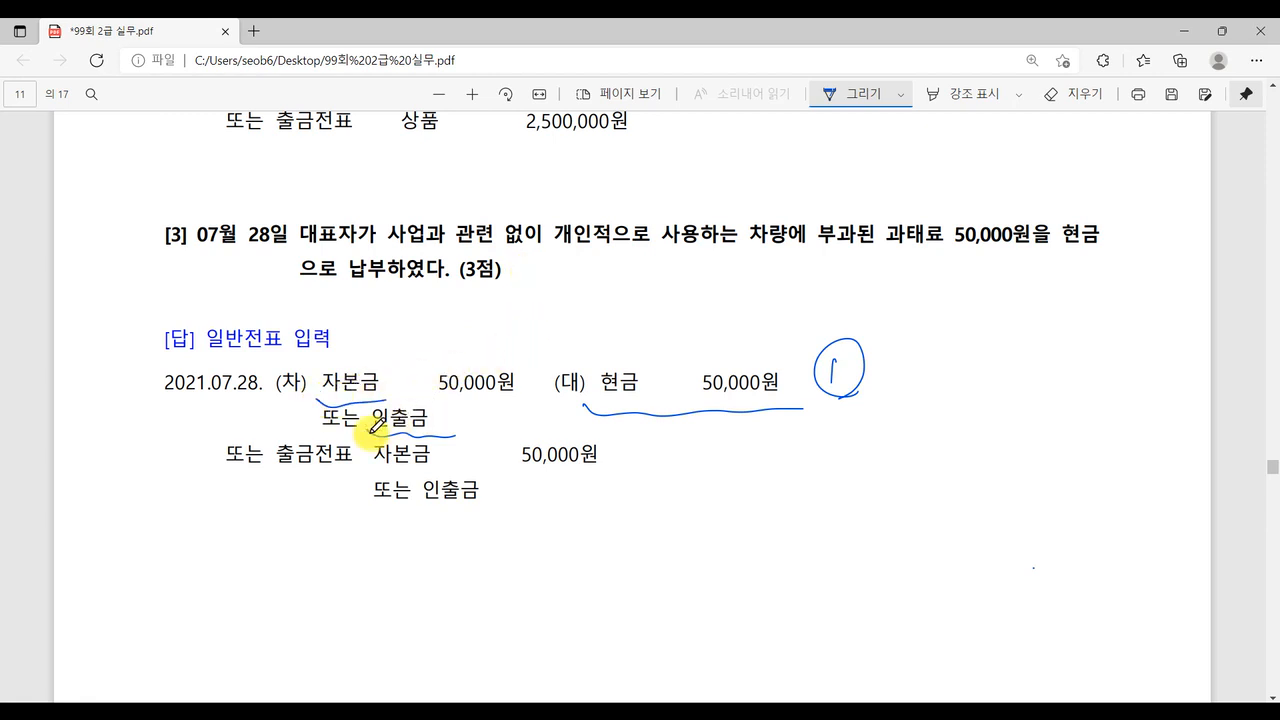
{"action": "left_click_drag", "start_coordinate": [313, 439], "coordinate": [375, 436]}
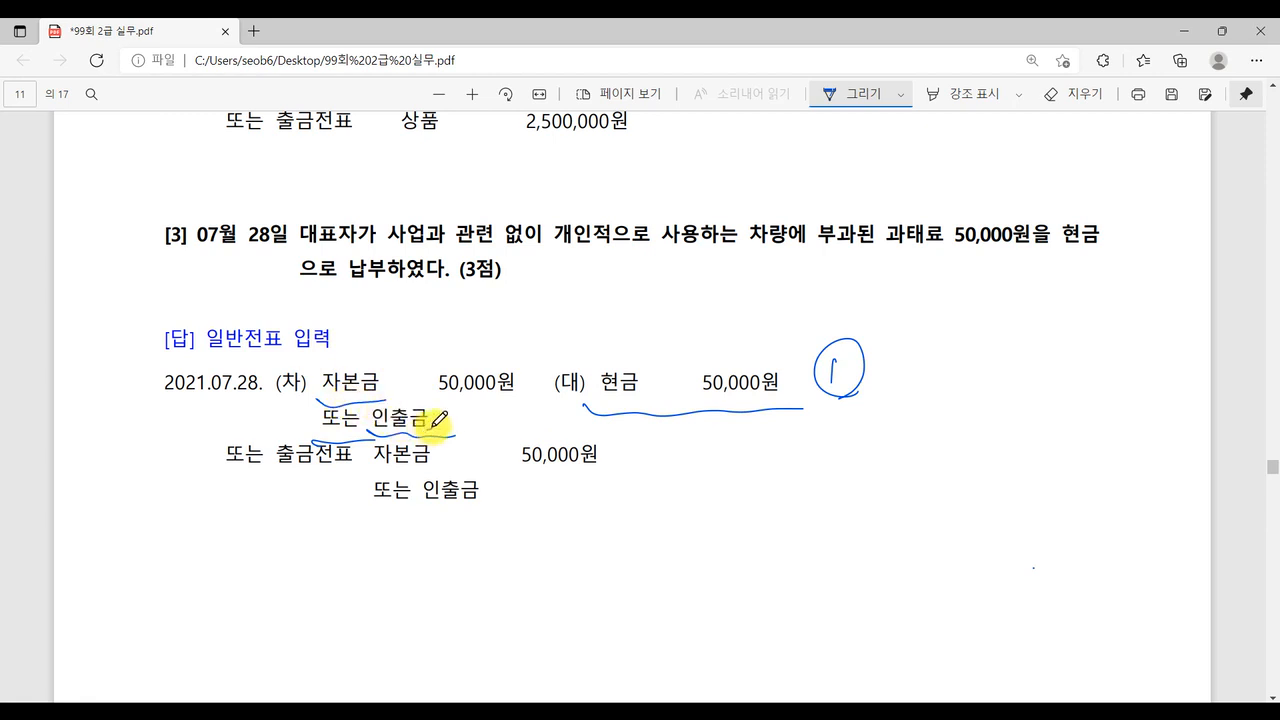
{"action": "left_click_drag", "start_coordinate": [407, 393], "coordinate": [426, 443]}
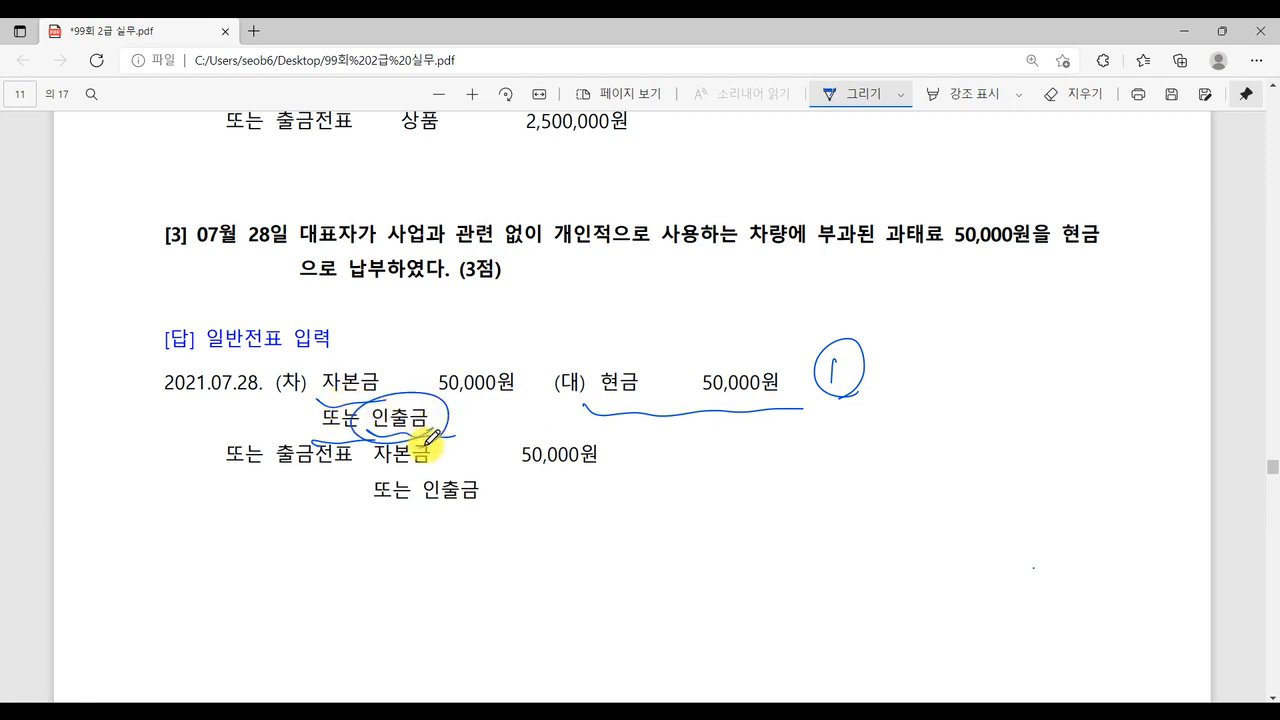
Step: Return to KcLep, set the voucher day to 28, and start a 대변 line for 현금 (0101)
{"action": "left_click", "coordinate": [555, 711]}
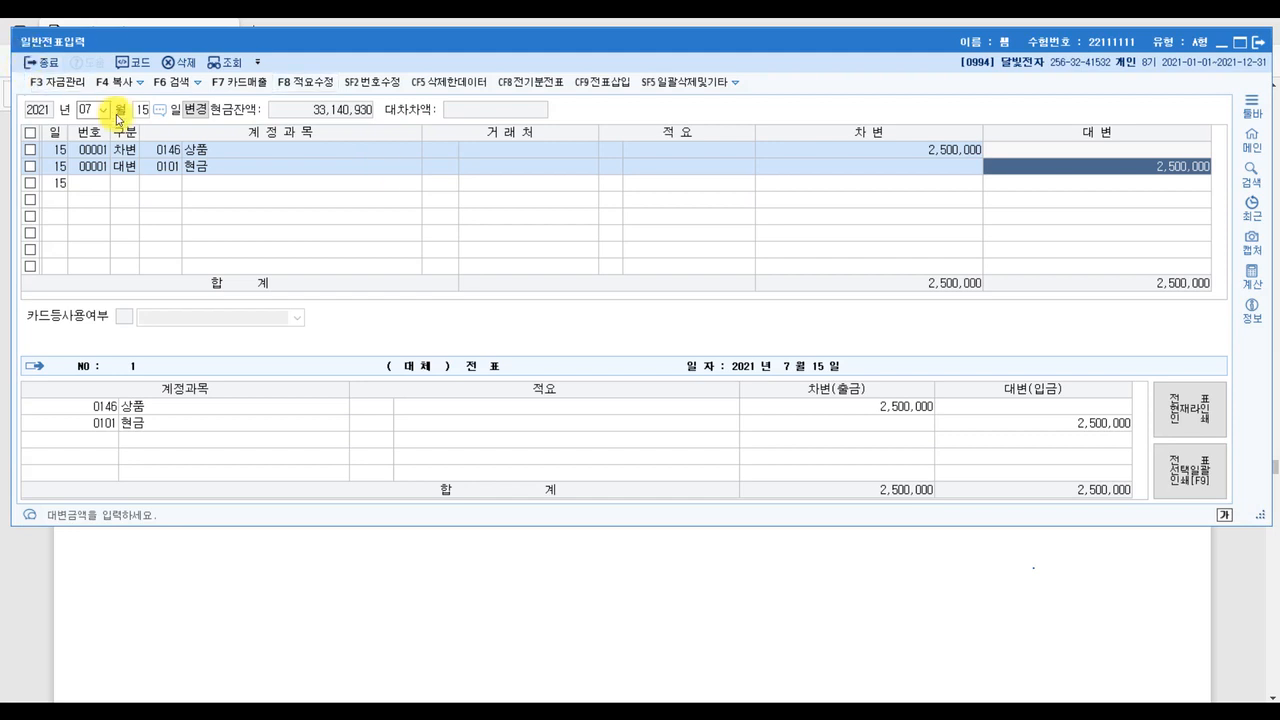
{"action": "left_click", "coordinate": [142, 109]}
{"action": "type", "text": "28"}
{"action": "key", "text": "Return"}
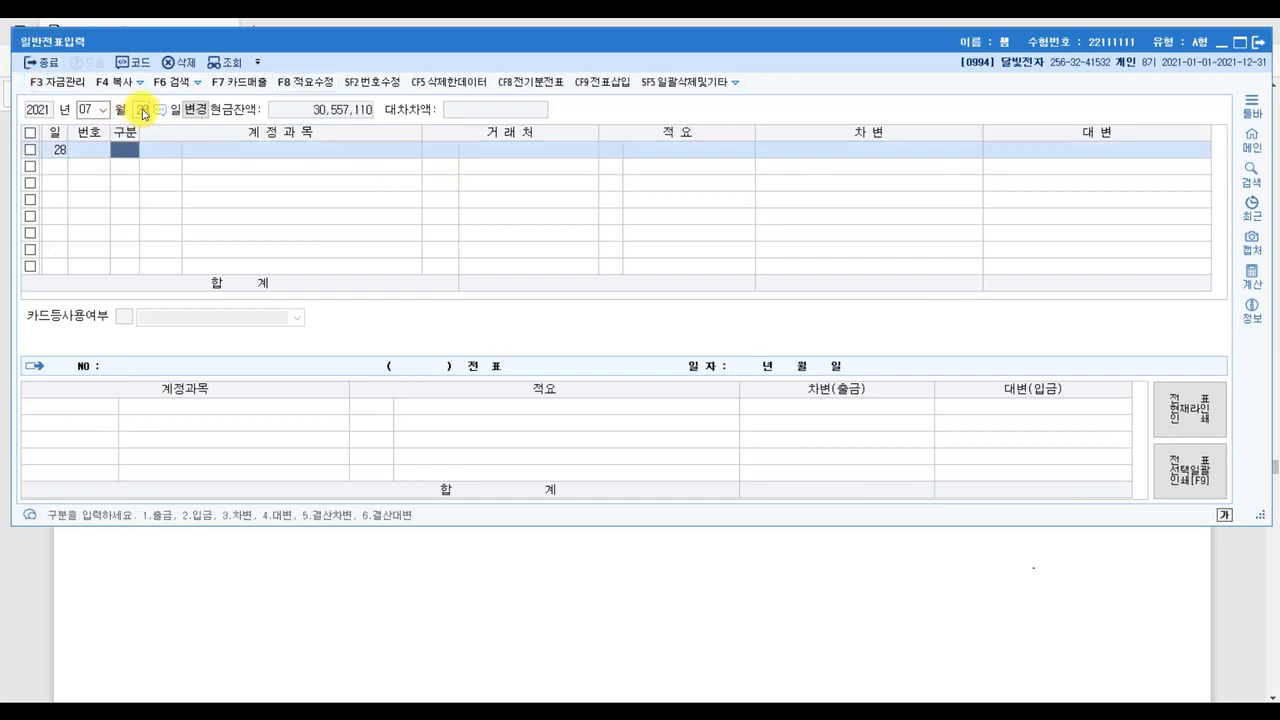
{"action": "type", "text": "4"}
{"action": "key", "text": "Return"}
{"action": "type", "text": "101"}
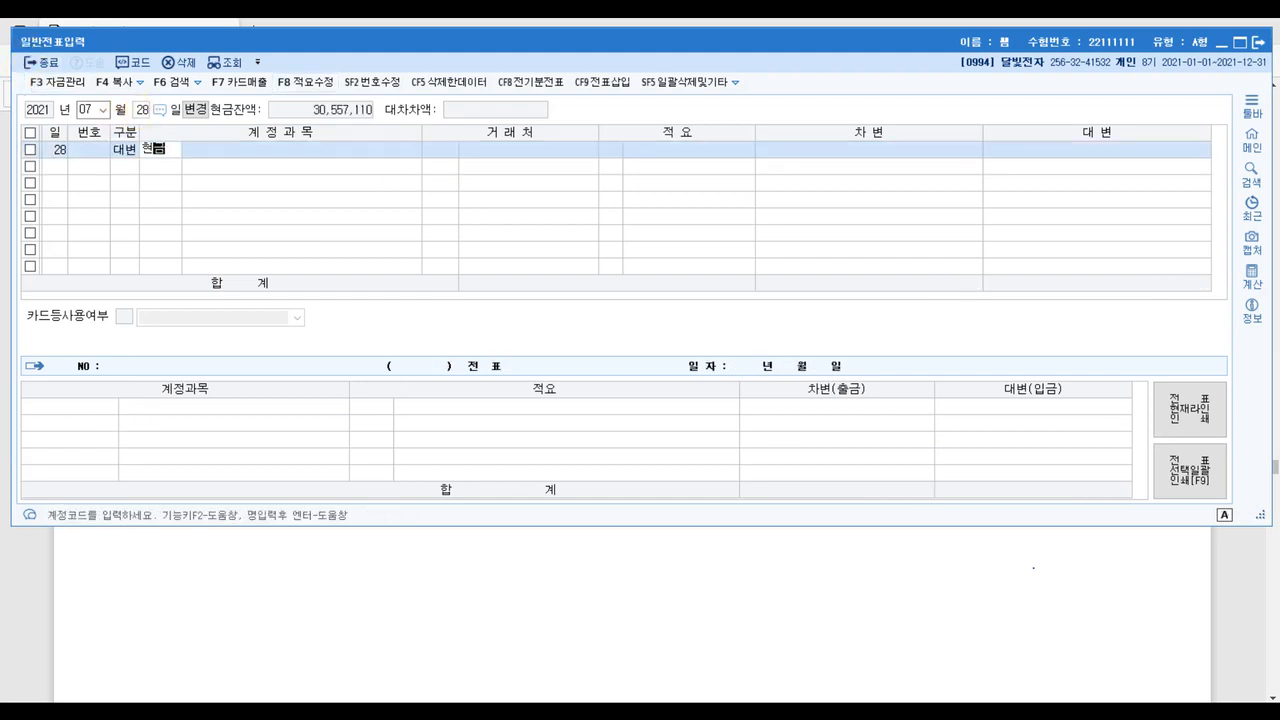
{"action": "key", "text": "Return"}
{"action": "key", "text": "Return"}
{"action": "key", "text": "Return"}
{"action": "key", "text": "Return"}
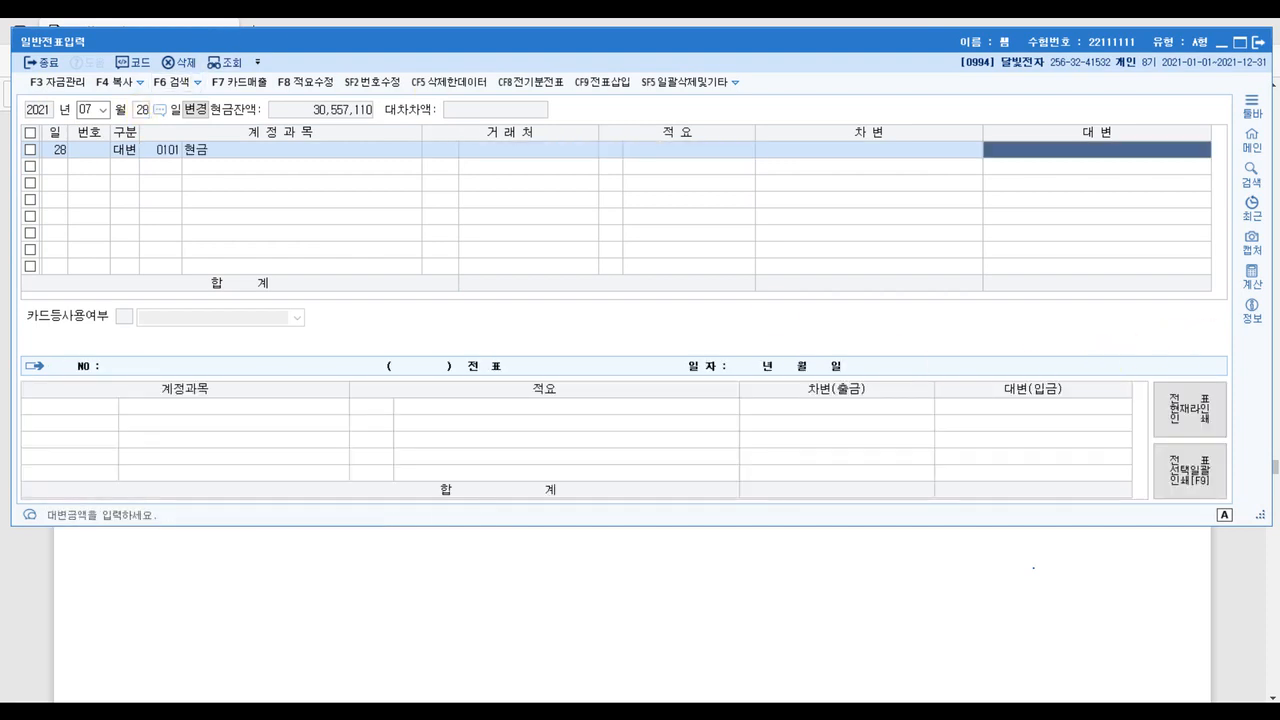
Step: Set the 대변 amount of the July 28 현금 line to 50,000
{"action": "type", "text": "5066"}
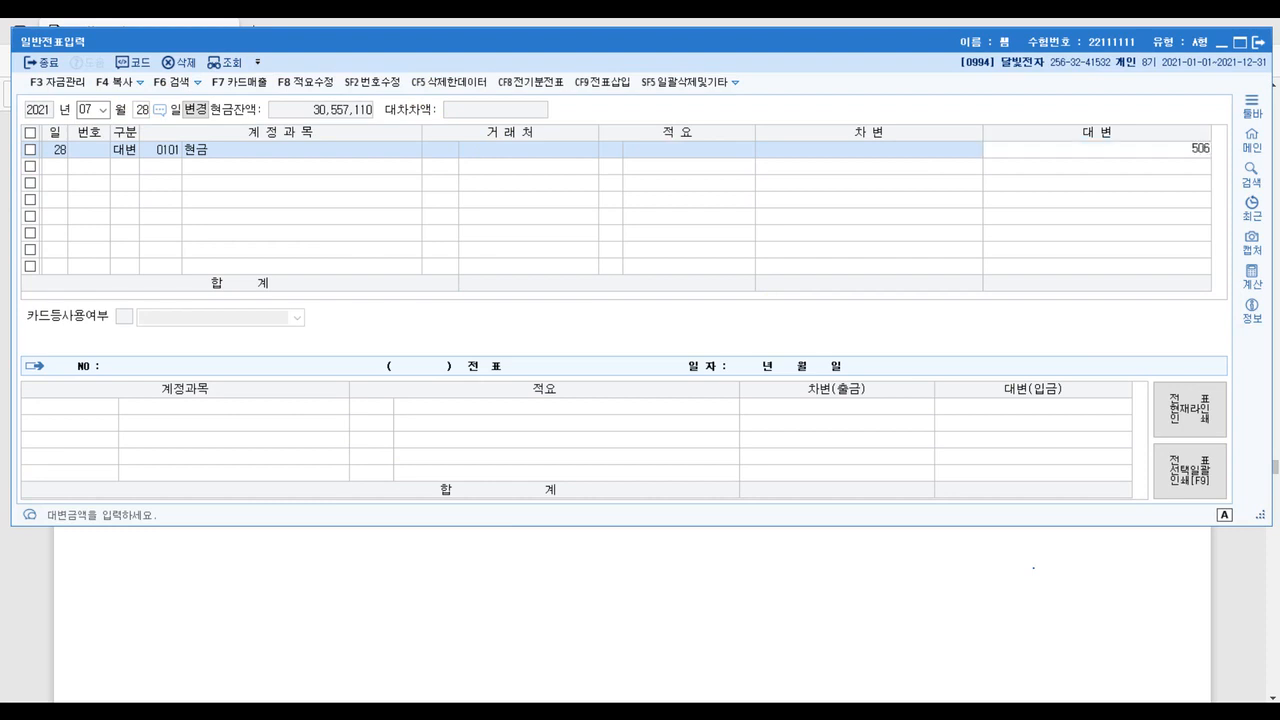
{"action": "key", "text": "BackSpace"}
{"action": "key", "text": "BackSpace"}
{"action": "type", "text": "0000000"}
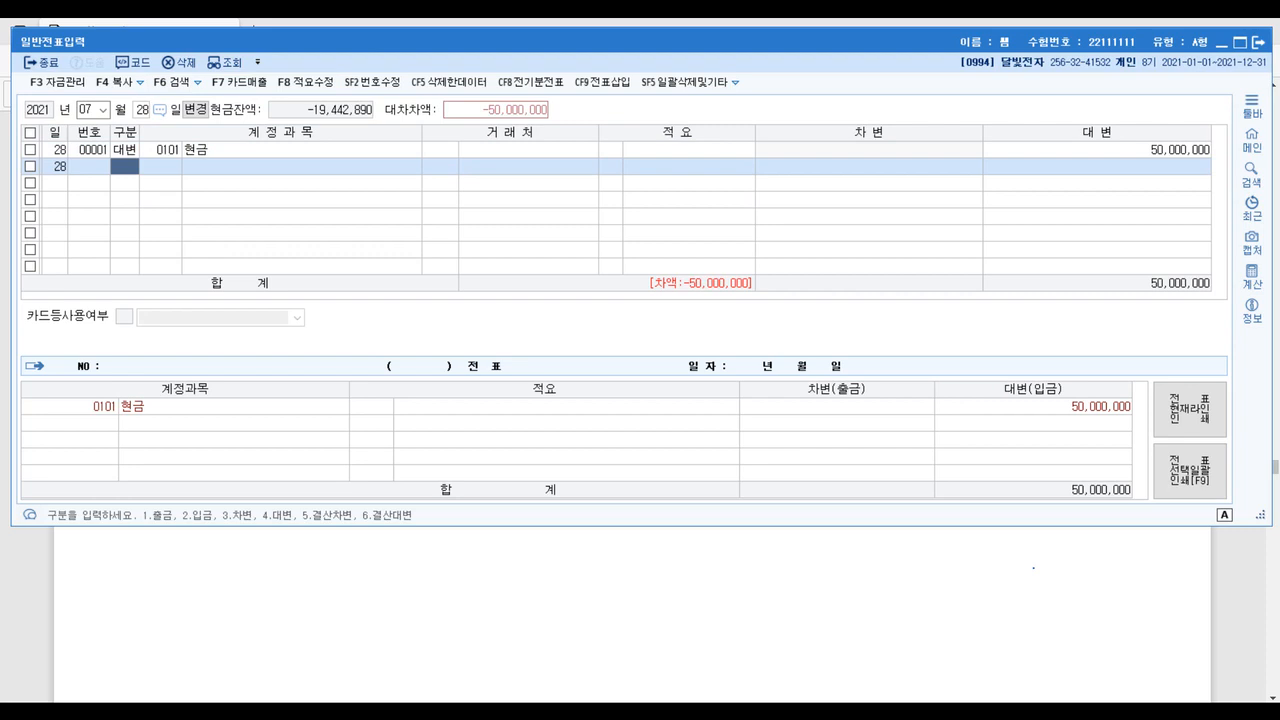
{"action": "left_click", "coordinate": [1134, 152]}
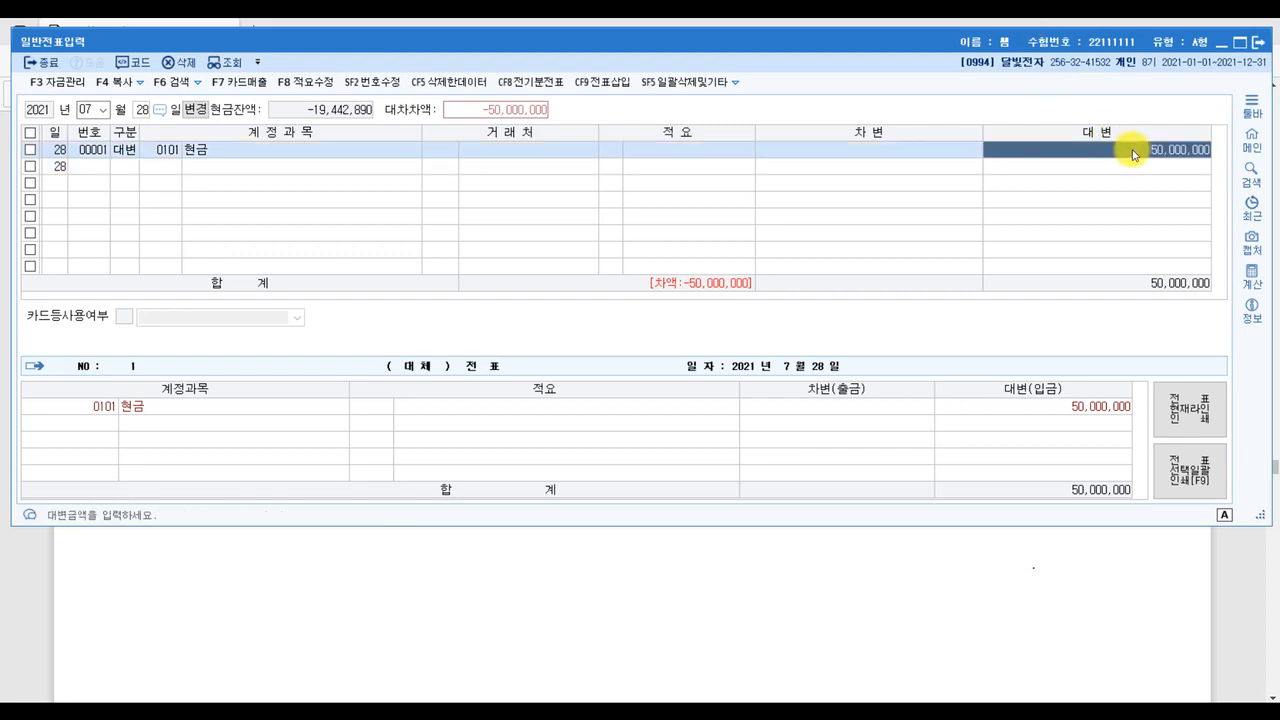
{"action": "type", "text": "50000"}
{"action": "key", "text": "Return"}
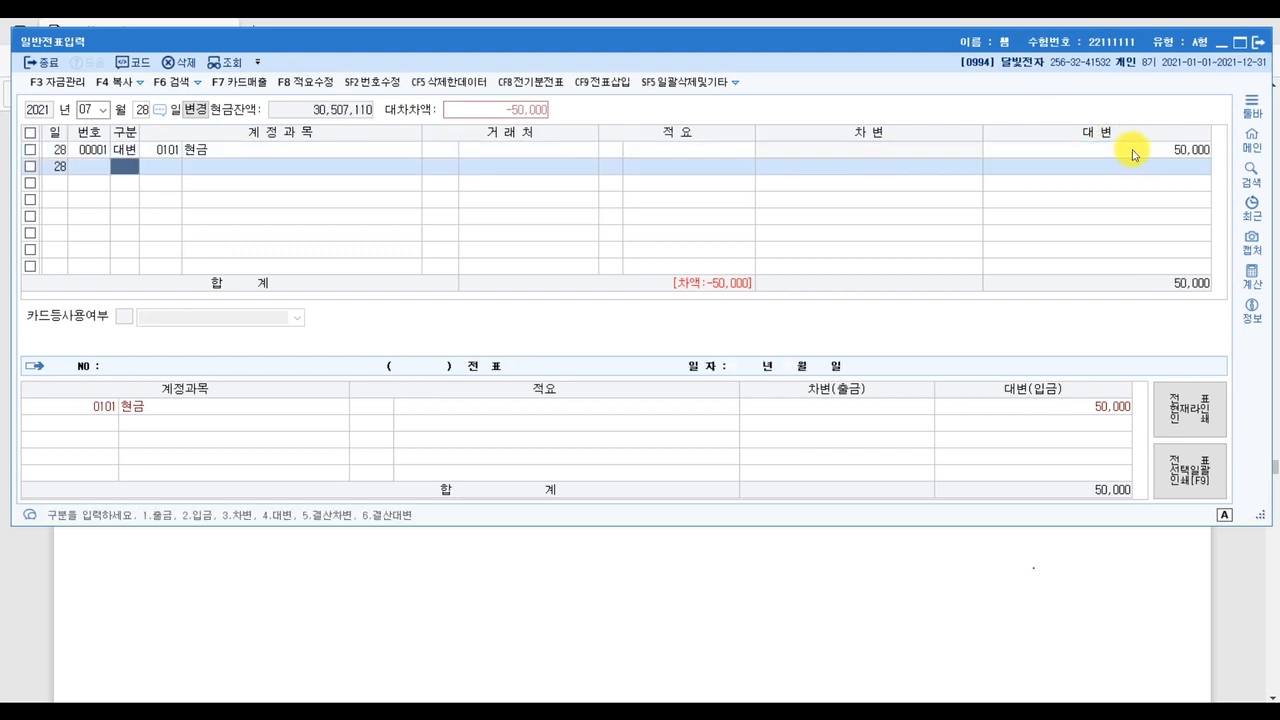
Step: Add a 차변 line for 인출금 (0338) of 50,000 to the July 28 voucher
{"action": "type", "text": "3"}
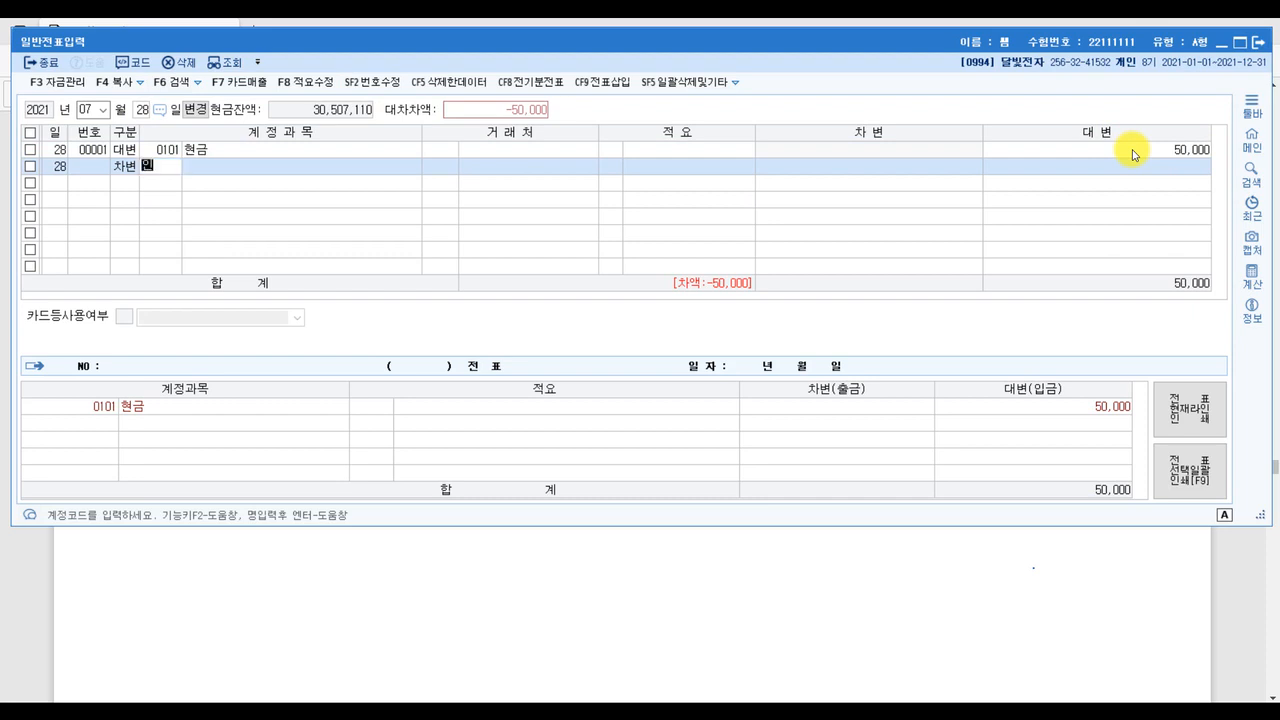
{"action": "type", "text": "인출"}
{"action": "key", "text": "Return"}
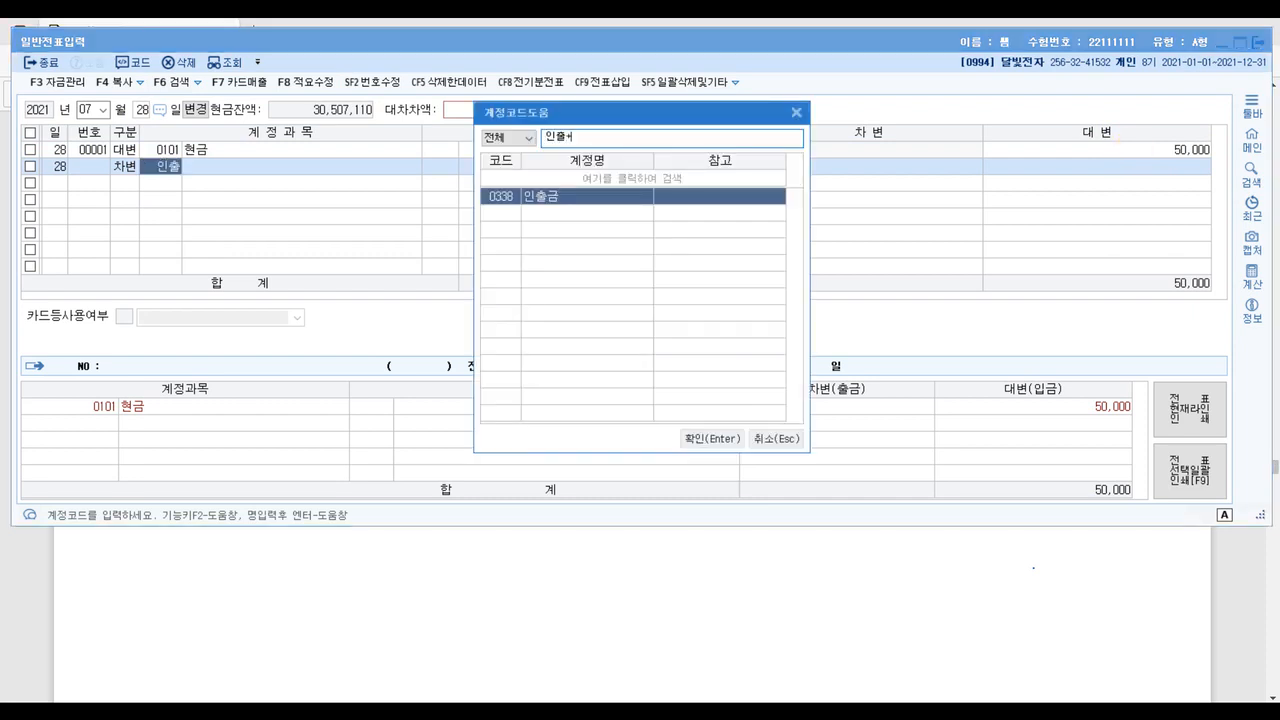
{"action": "key", "text": "Return"}
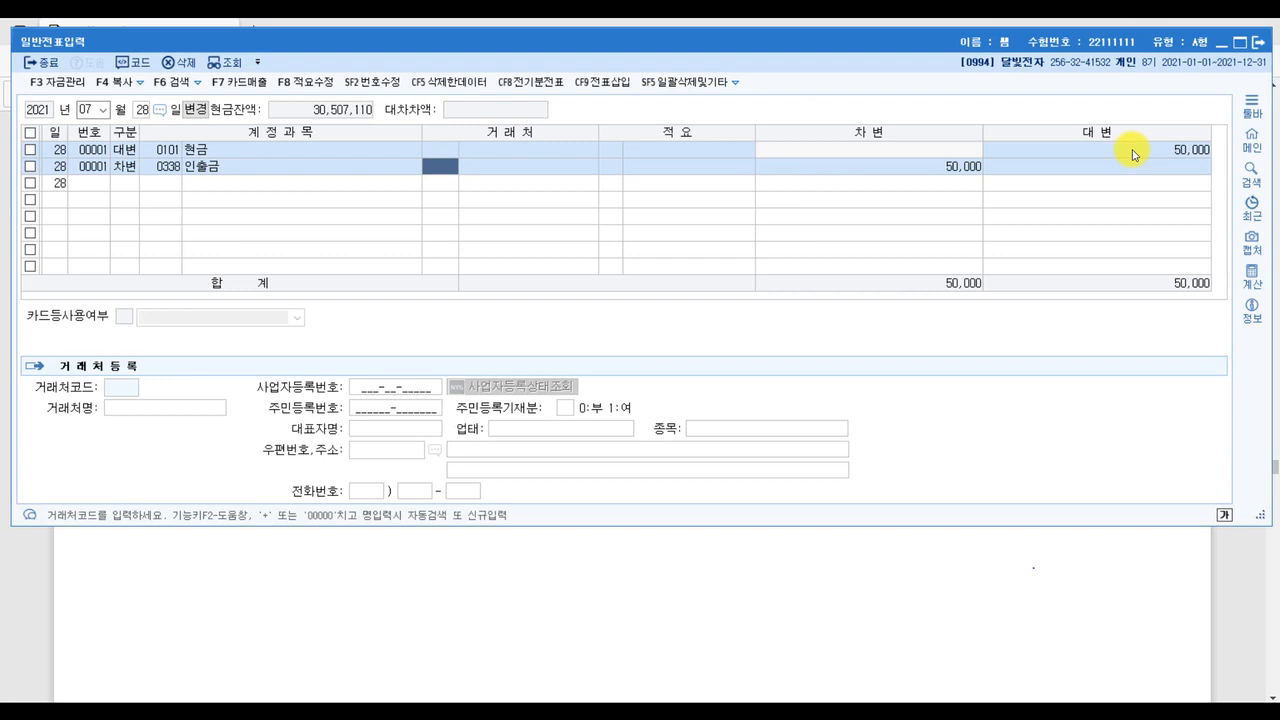
{"action": "key", "text": "Return"}
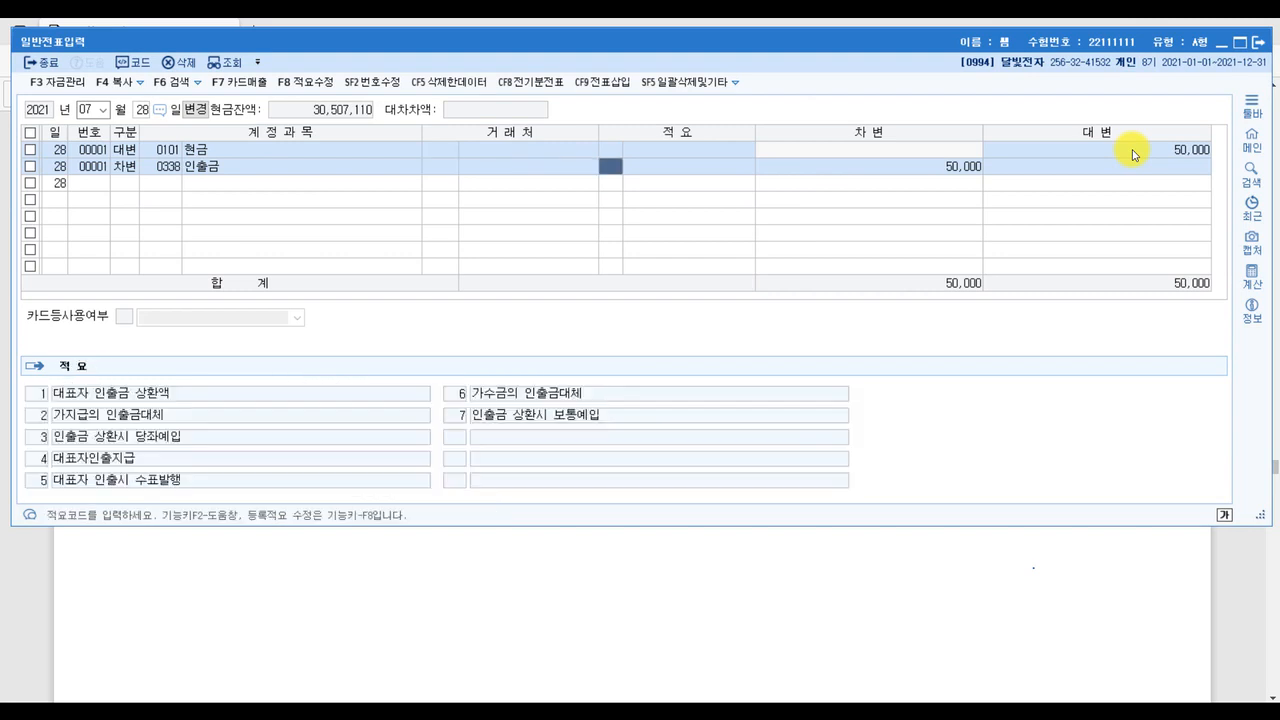
{"action": "key", "text": "Return"}
{"action": "key", "text": "Return"}
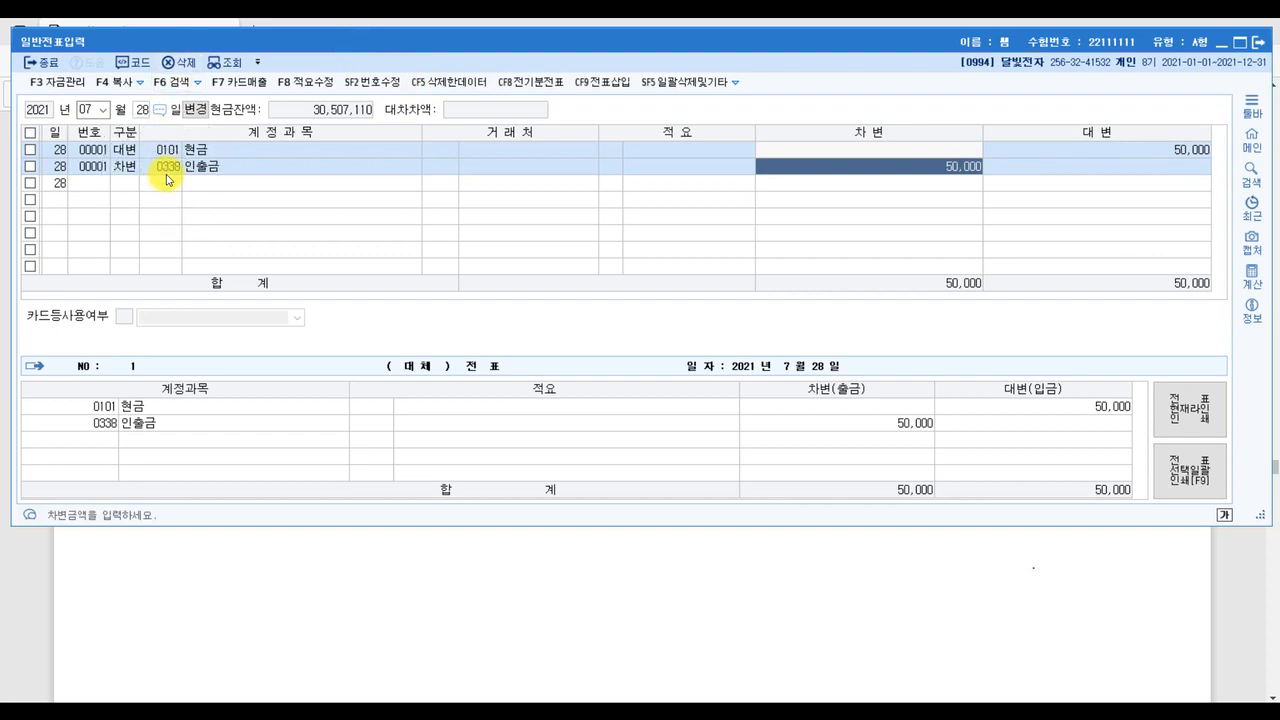
Step: Return to the exam PDF and circle the 500,000원 공급가액 in question [4]'s 거래명세표
{"action": "left_click", "coordinate": [1230, 607]}
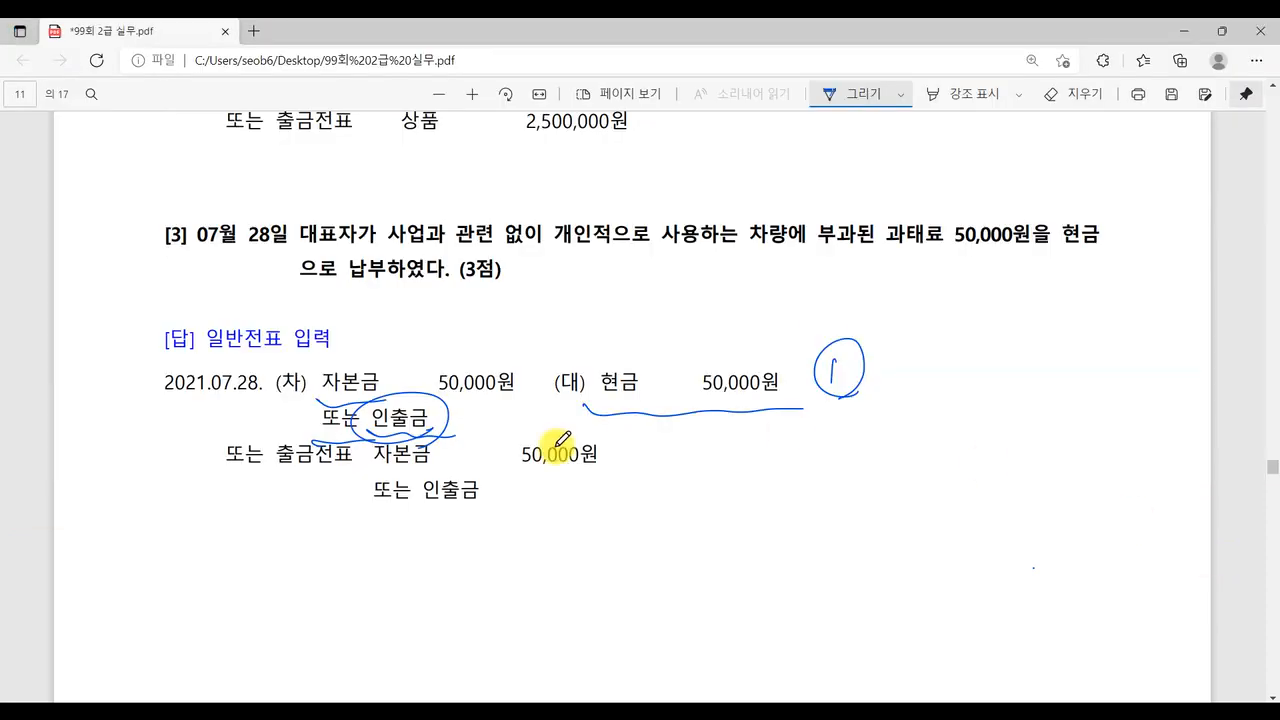
{"action": "scroll", "coordinate": [410, 175], "scroll_direction": "down", "scroll_amount": 10}
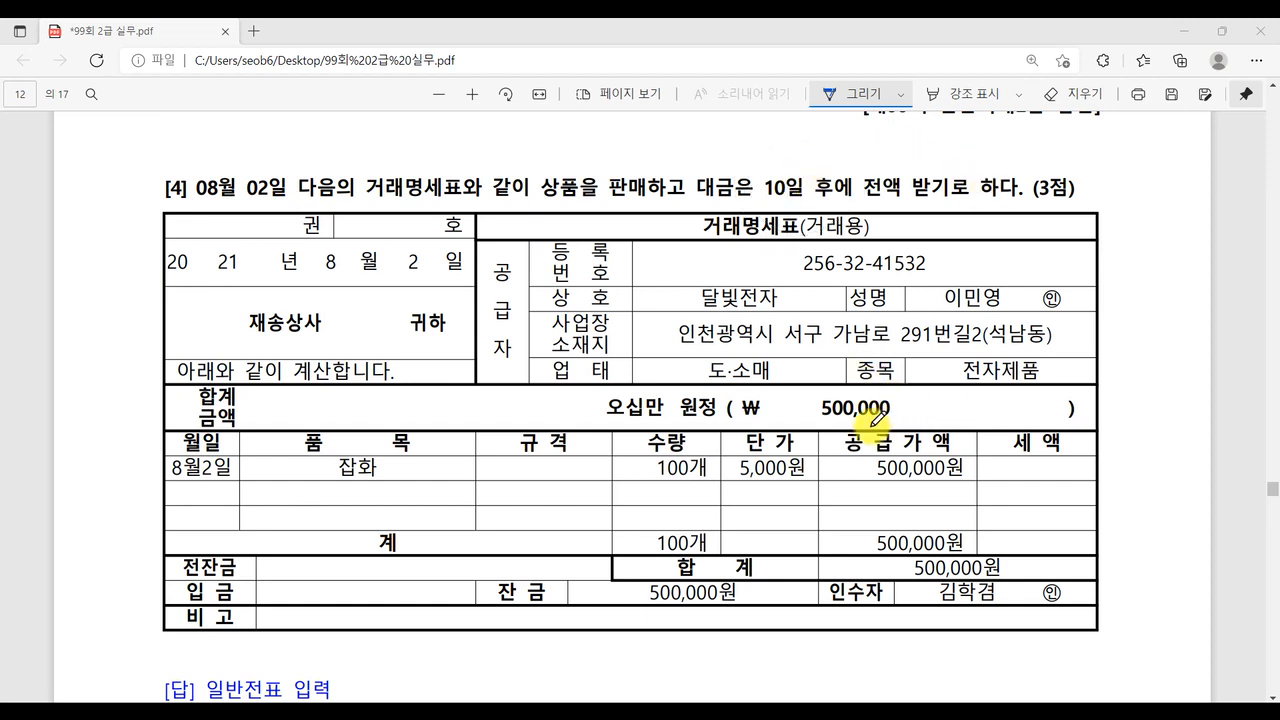
{"action": "mouse_move", "coordinate": [955, 452]}
{"action": "left_mouse_down"}
{"action": "mouse_move", "coordinate": [965, 488]}
{"action": "mouse_move", "coordinate": [942, 512]}
{"action": "left_mouse_up"}
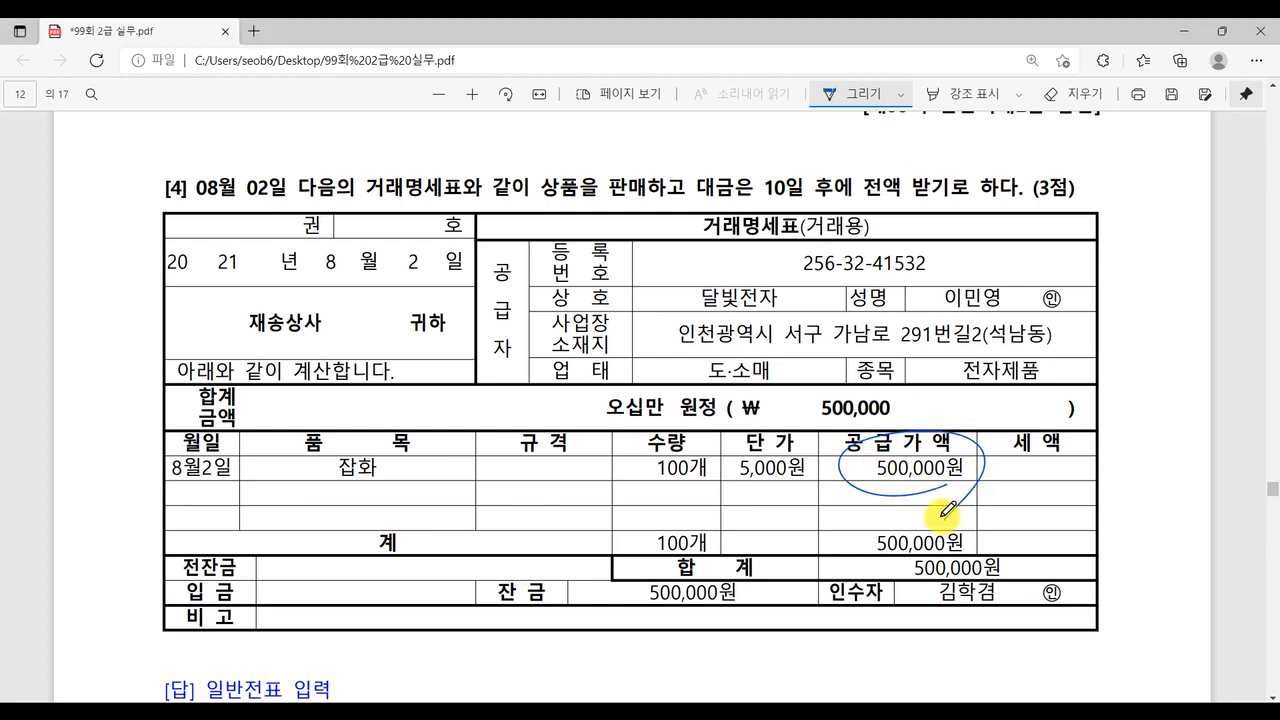
Step: In question [4]'s answer, underline the credit 상품매출 500,000원 and write a circled 1 beside it
{"action": "scroll", "coordinate": [890, 475], "scroll_direction": "down", "scroll_amount": 4}
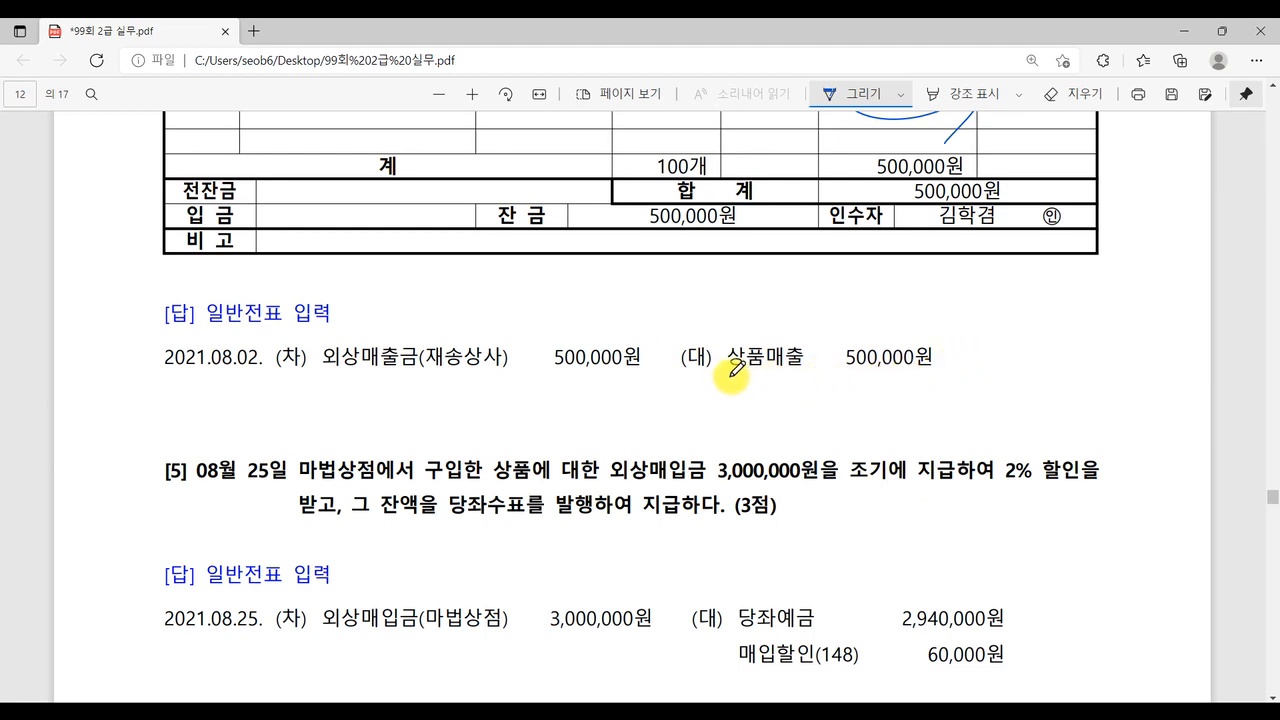
{"action": "mouse_move", "coordinate": [724, 377]}
{"action": "left_mouse_down"}
{"action": "mouse_move", "coordinate": [958, 375]}
{"action": "mouse_move", "coordinate": [981, 356]}
{"action": "mouse_move", "coordinate": [986, 372]}
{"action": "left_mouse_up"}
{"action": "left_click", "coordinate": [990, 377]}
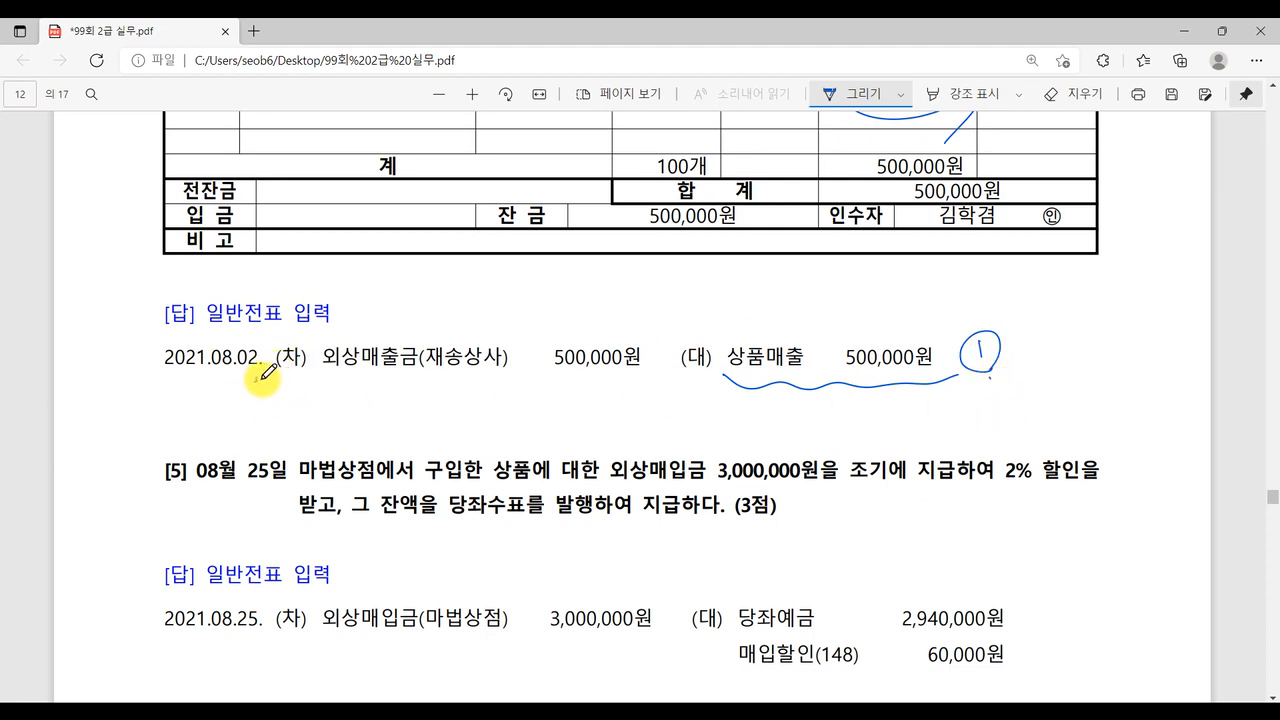
Step: Mark the debit 외상매출금 with a circled 2, an underline and a check, and circle its 거래처 재송상사
{"action": "mouse_move", "coordinate": [286, 396]}
{"action": "left_mouse_down"}
{"action": "mouse_move", "coordinate": [250, 388]}
{"action": "mouse_move", "coordinate": [432, 374]}
{"action": "left_mouse_up"}
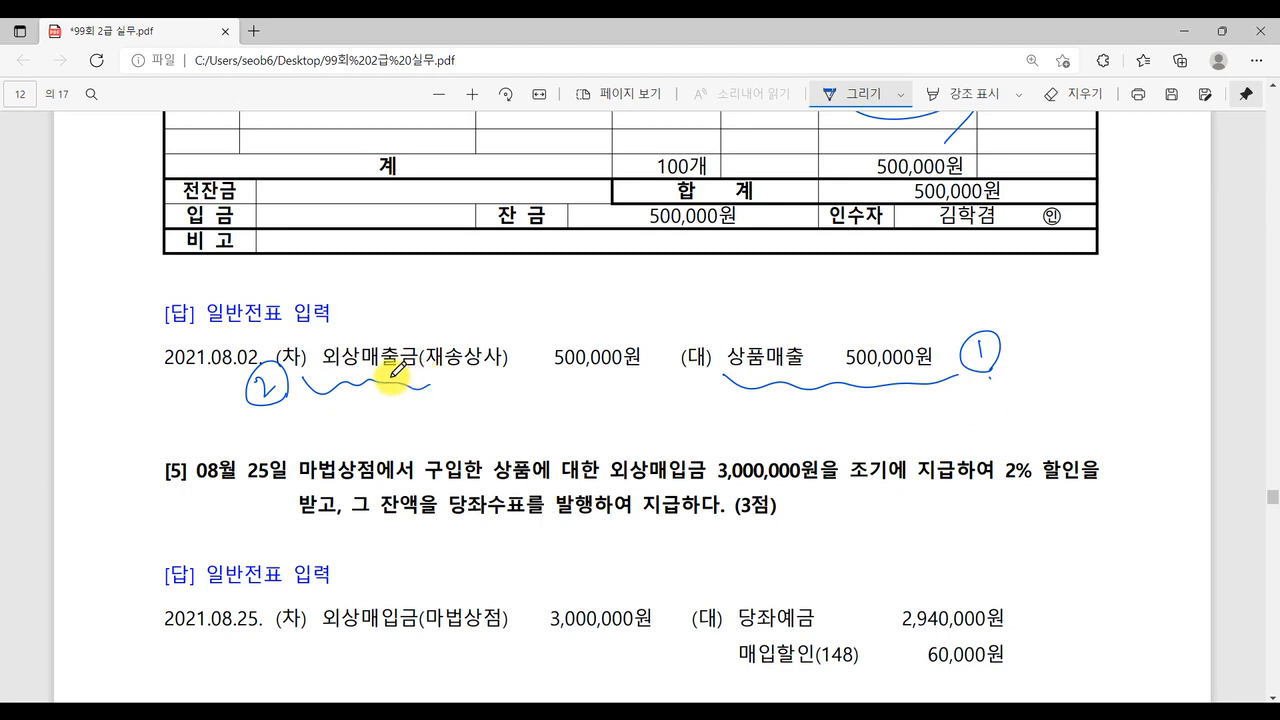
{"action": "mouse_move", "coordinate": [320, 314]}
{"action": "left_mouse_down"}
{"action": "mouse_move", "coordinate": [334, 343]}
{"action": "mouse_move", "coordinate": [356, 313]}
{"action": "left_mouse_up"}
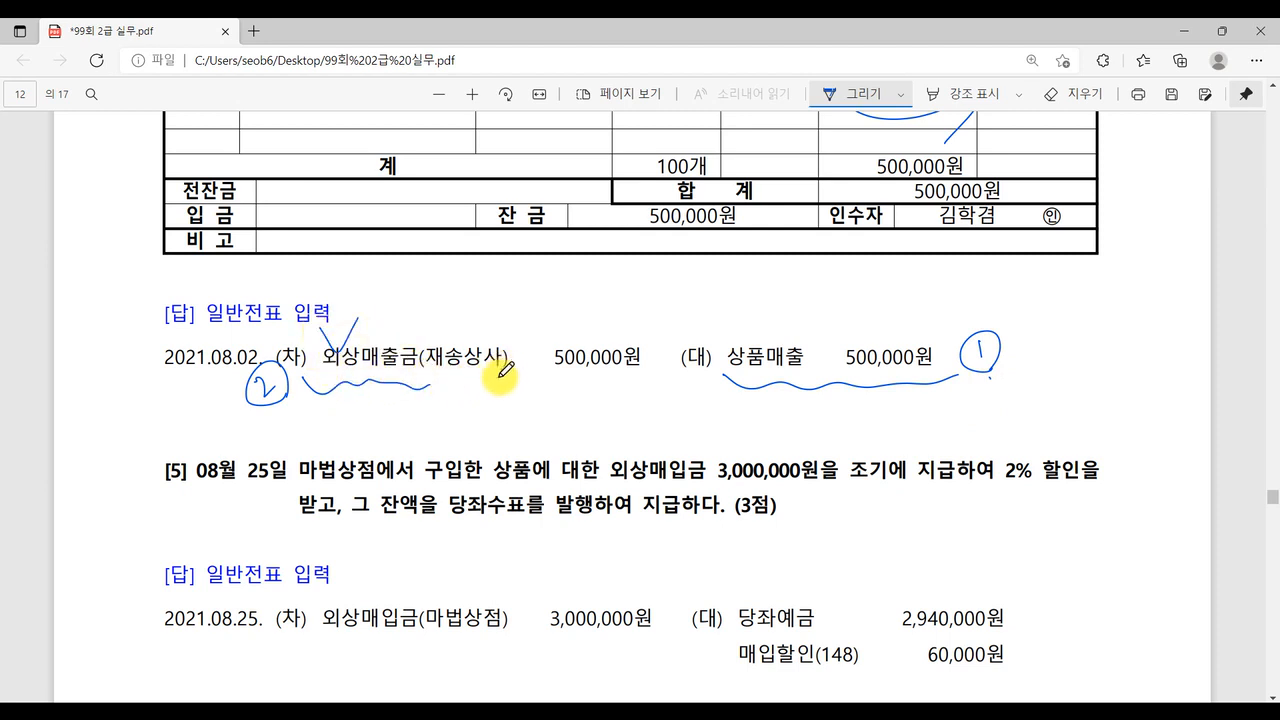
{"action": "mouse_move", "coordinate": [503, 366]}
{"action": "left_mouse_down"}
{"action": "mouse_move", "coordinate": [506, 310]}
{"action": "mouse_move", "coordinate": [495, 386]}
{"action": "left_mouse_up"}
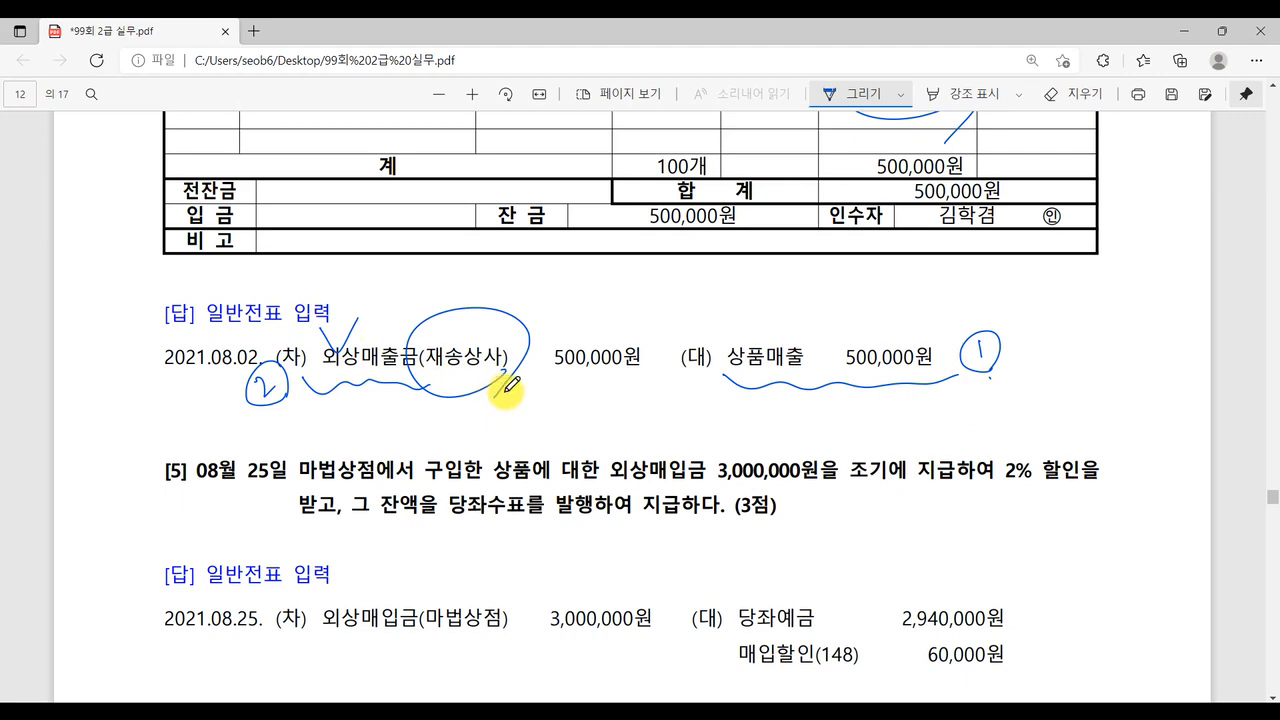
Step: Underline the recipient 재송상사 in question [4]'s 거래명세표
{"action": "scroll", "coordinate": [505, 382], "scroll_direction": "up", "scroll_amount": 5}
{"action": "scroll", "coordinate": [511, 384], "scroll_direction": "up", "scroll_amount": 3}
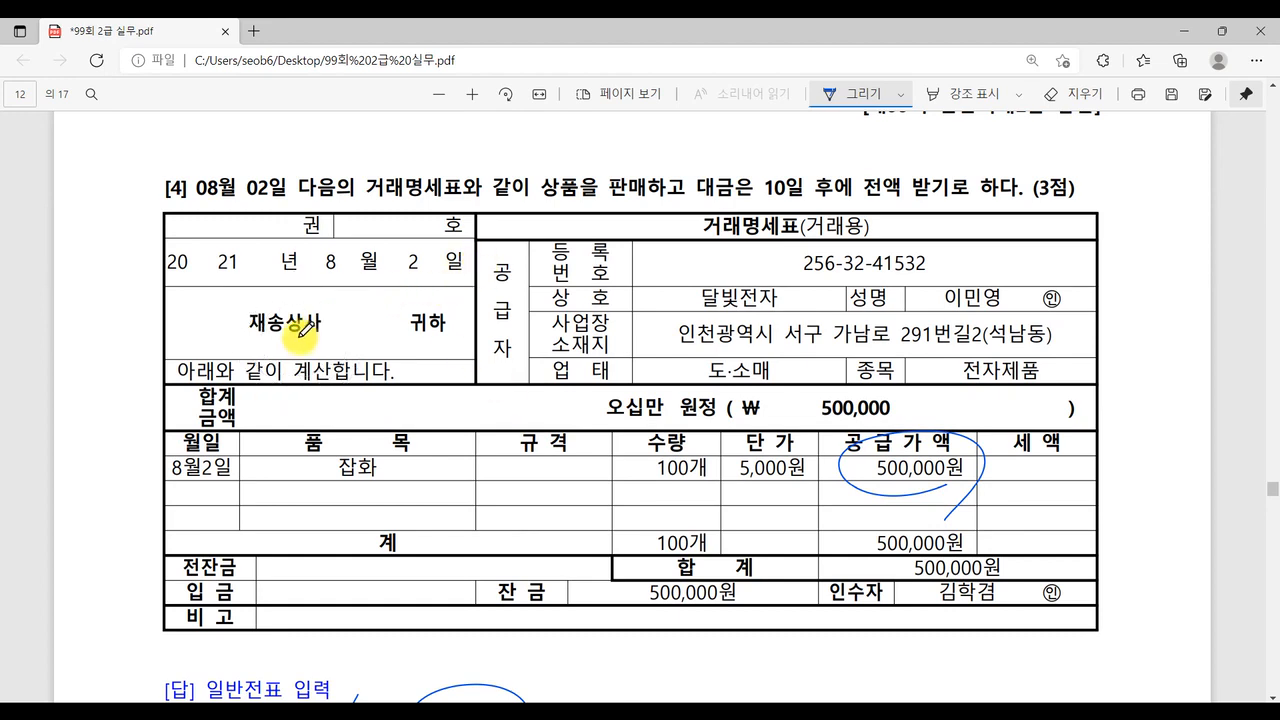
{"action": "left_click_drag", "start_coordinate": [238, 334], "coordinate": [408, 340]}
Step: Return to KcLep and set the voucher date to month 08, day 2
{"action": "scroll", "coordinate": [408, 340], "scroll_direction": "down", "scroll_amount": 3}
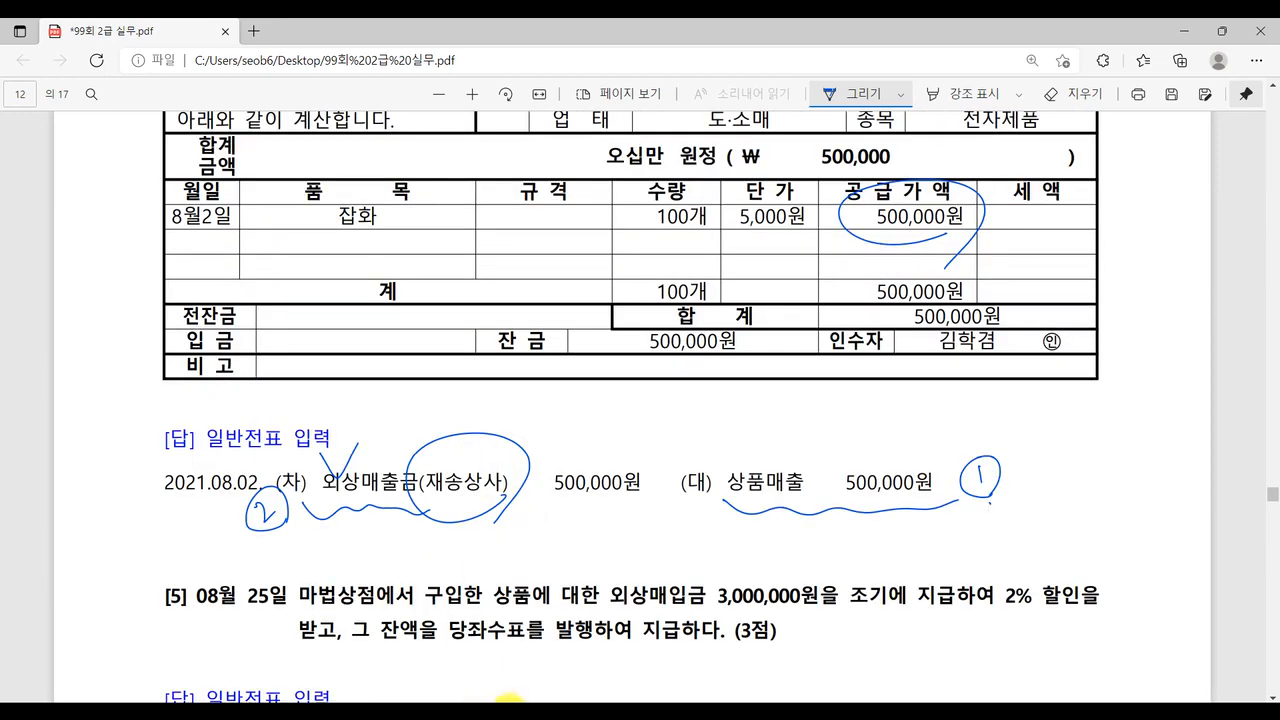
{"action": "left_click", "coordinate": [505, 702]}
{"action": "left_click", "coordinate": [86, 110]}
{"action": "type", "text": "08"}
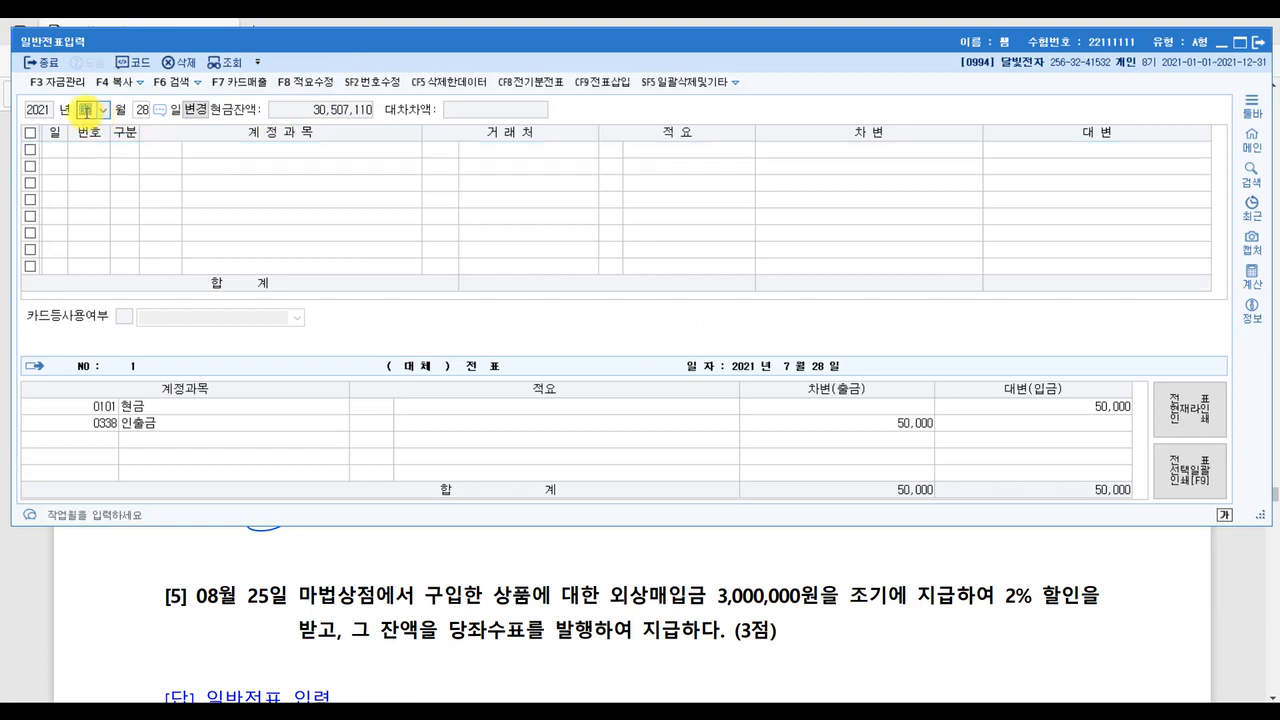
{"action": "key", "text": "Return"}
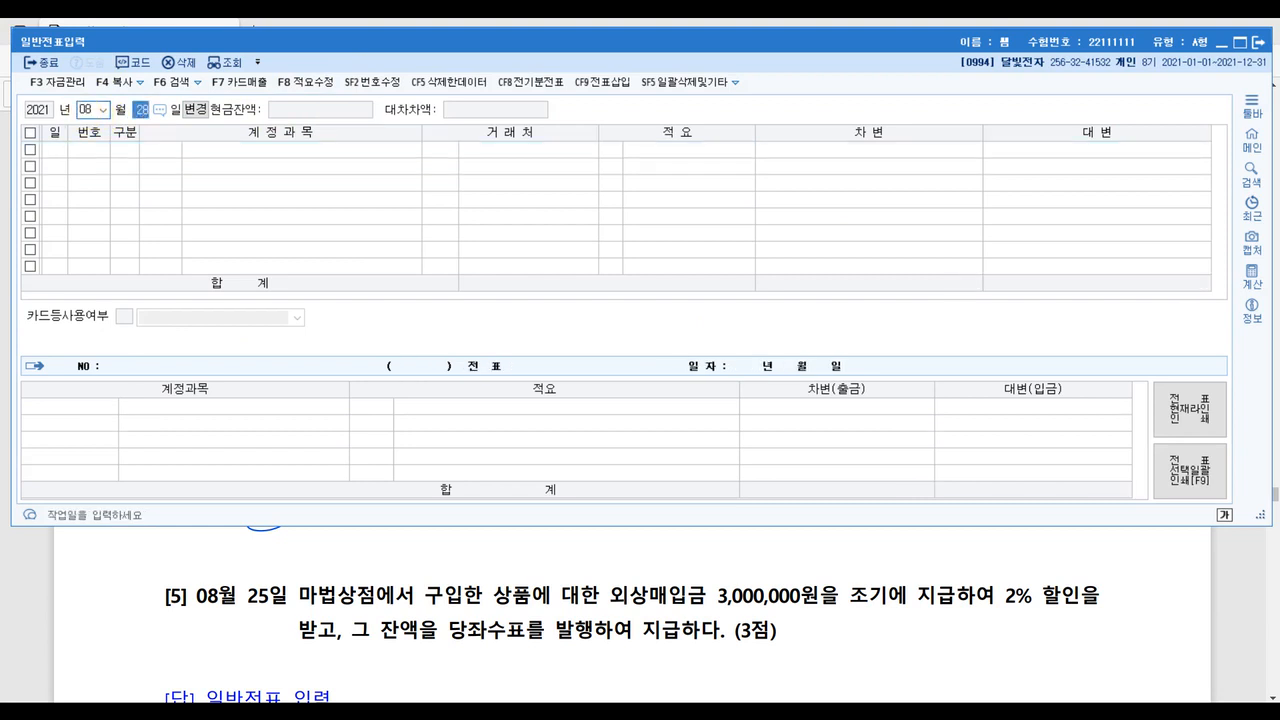
{"action": "type", "text": "2"}
{"action": "key", "text": "Return"}
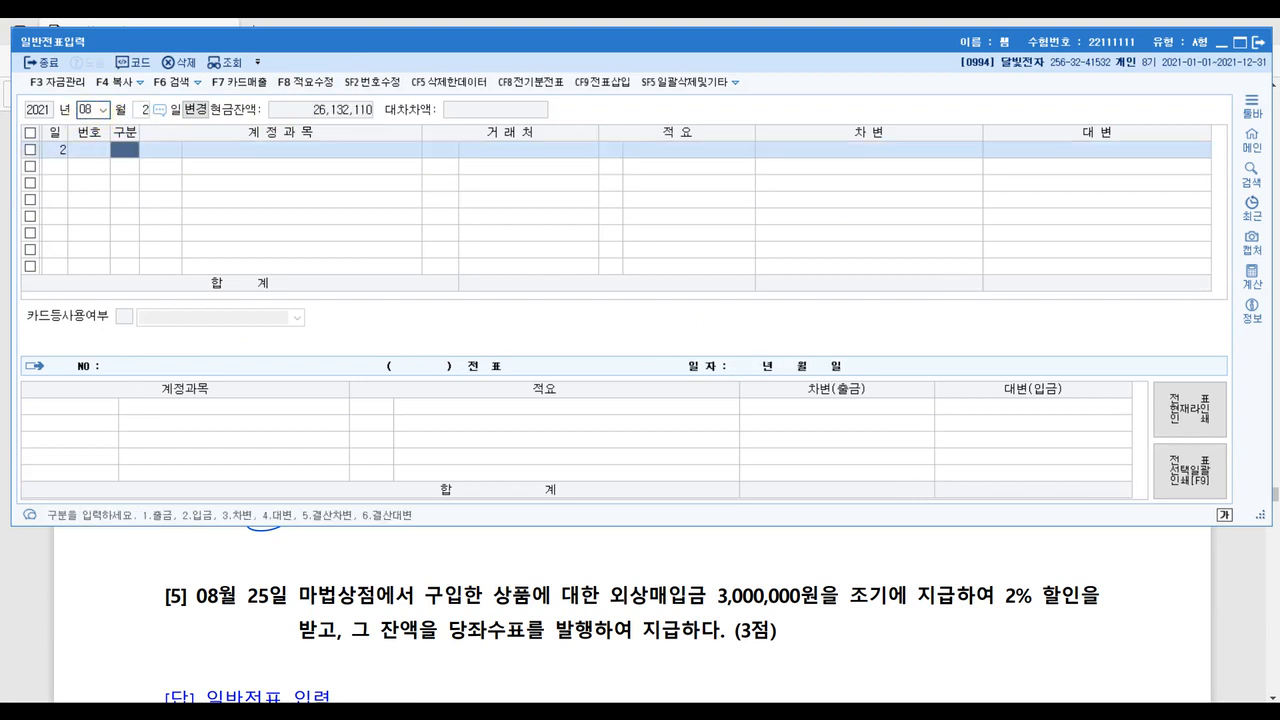
Step: Start a 대변 line in the August 2 voucher with the account 상품 (0146)
{"action": "type", "text": "4"}
{"action": "key", "text": "Return"}
{"action": "type", "text": "146"}
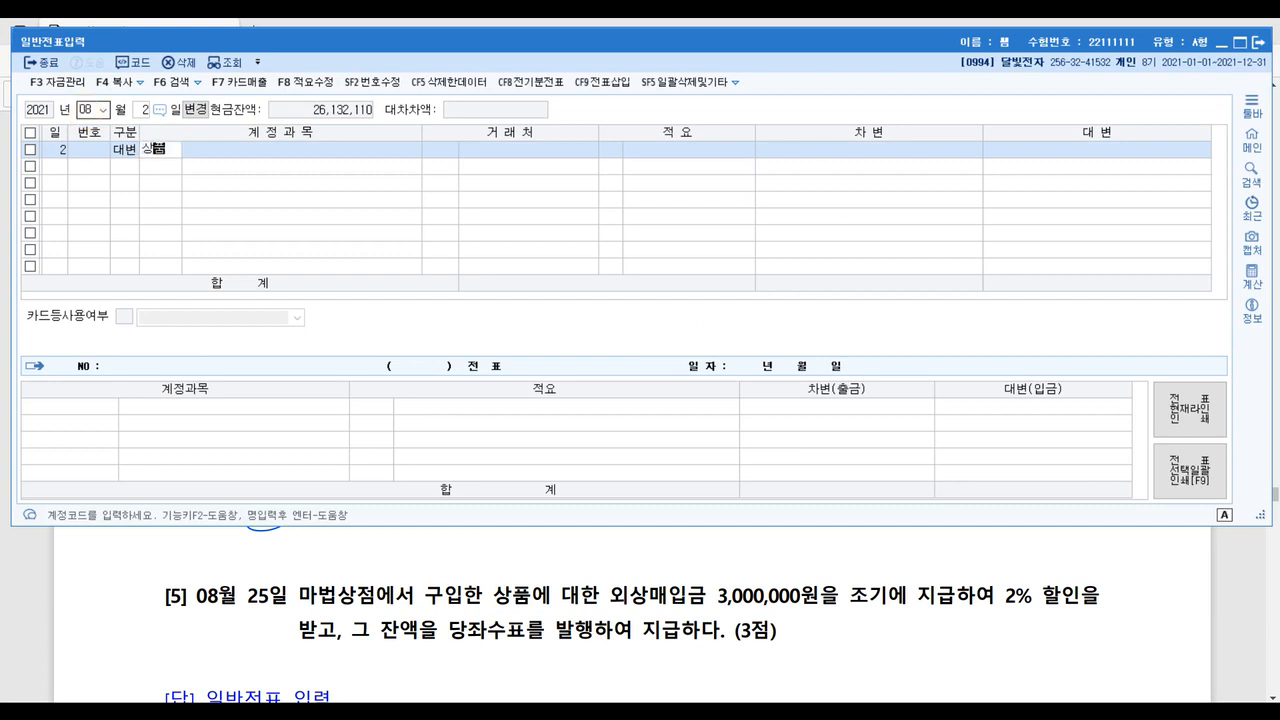
{"action": "key", "text": "Return"}
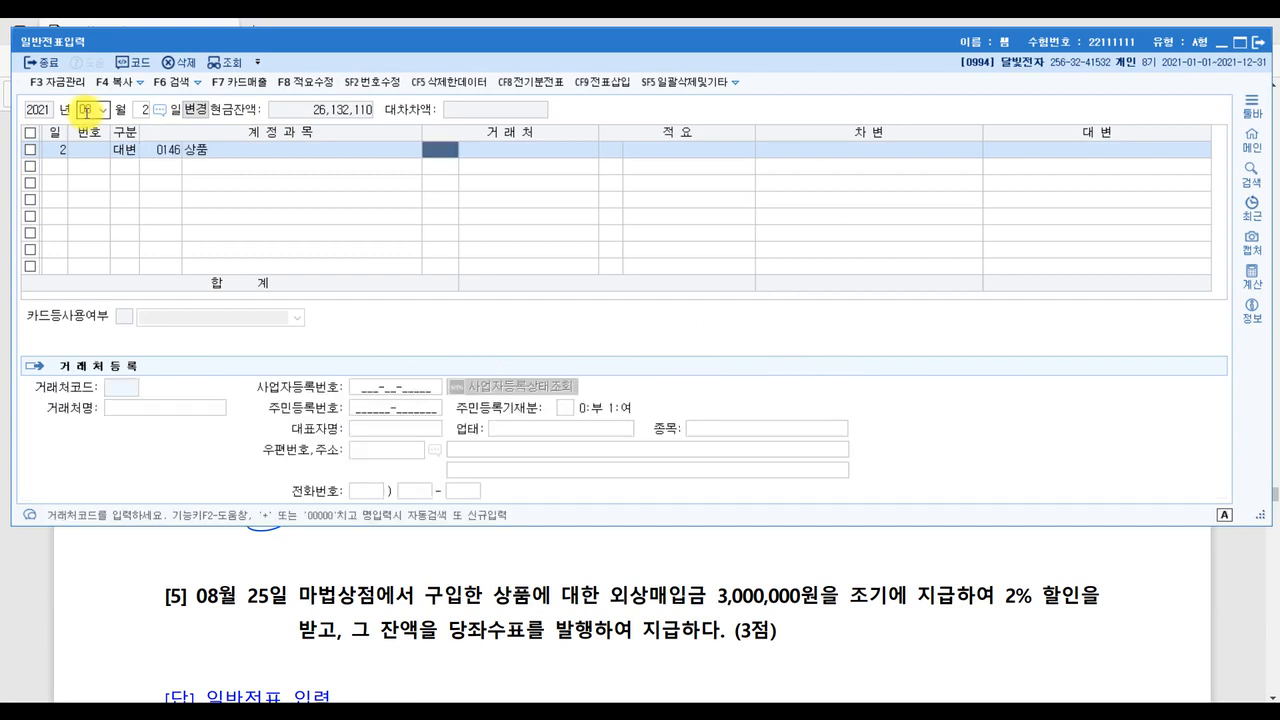
Step: Change the August 2 credit line's account to 상품매출 (0401) and enter 500,000 as its credit amount
{"action": "key", "text": "Left"}
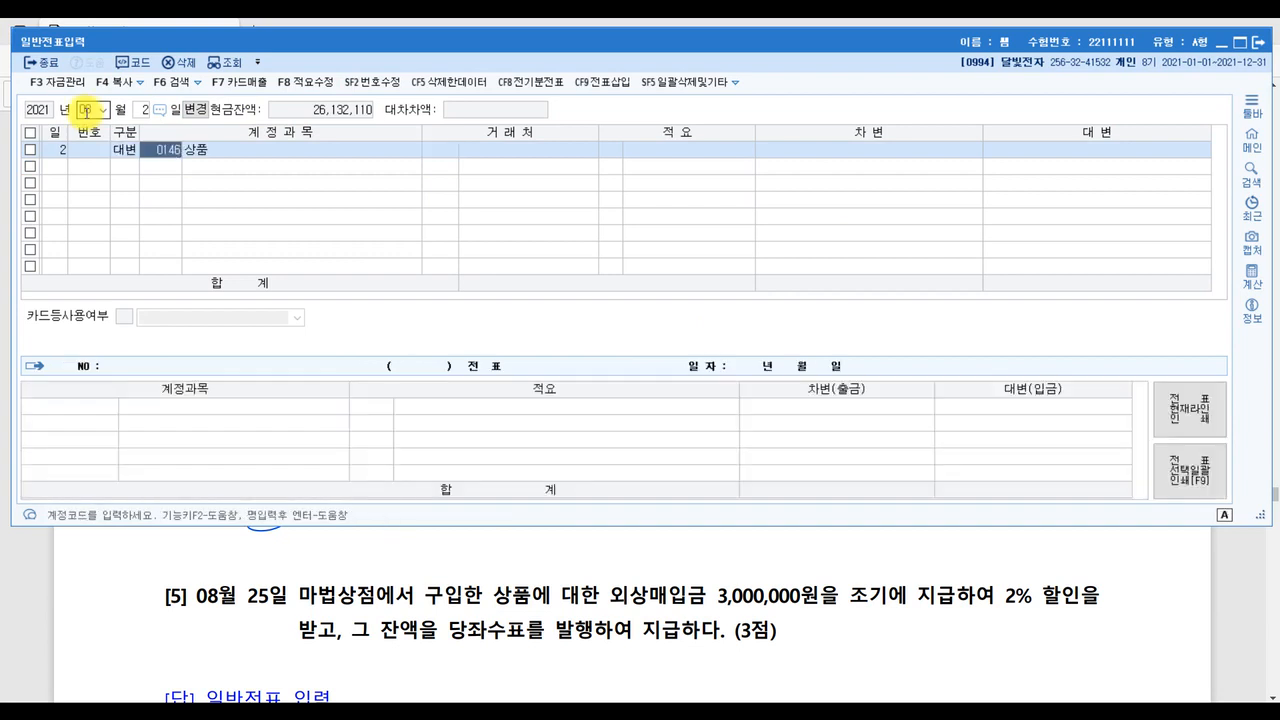
{"action": "type", "text": "상품매"}
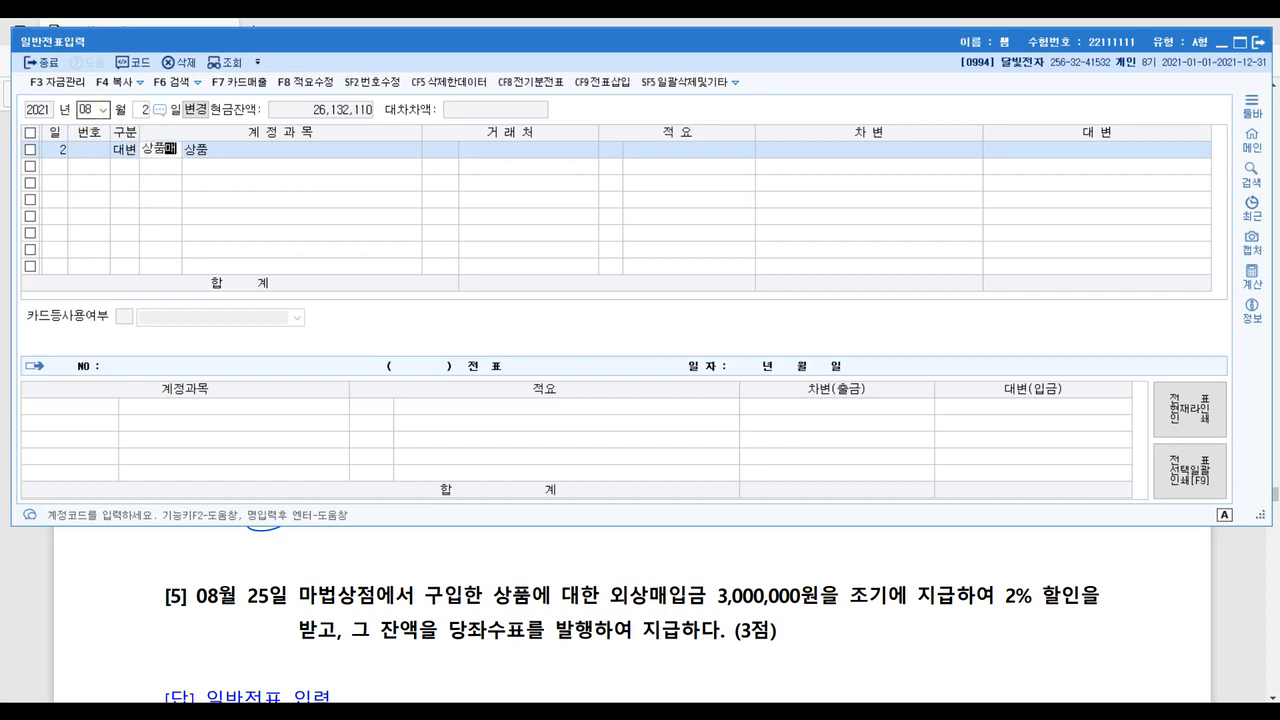
{"action": "type", "text": "출"}
{"action": "key", "text": "Return"}
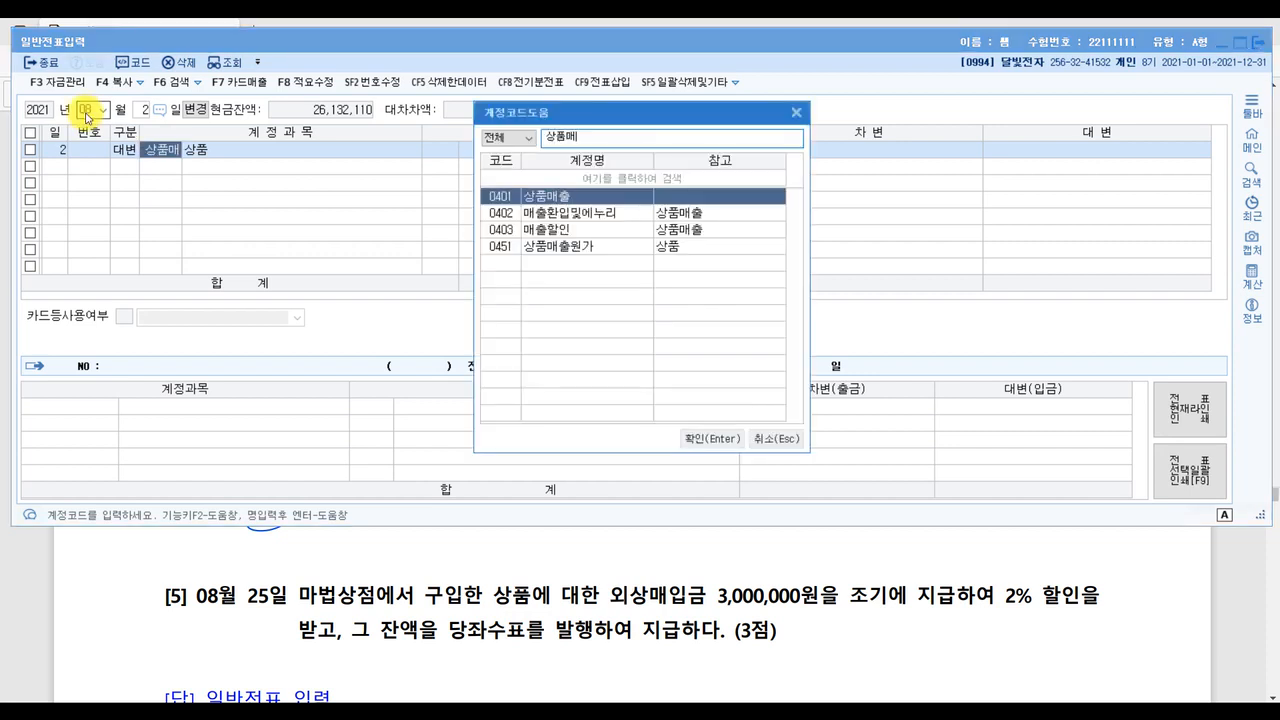
{"action": "key", "text": "Return"}
{"action": "key", "text": "Return"}
{"action": "key", "text": "Return"}
{"action": "key", "text": "Return"}
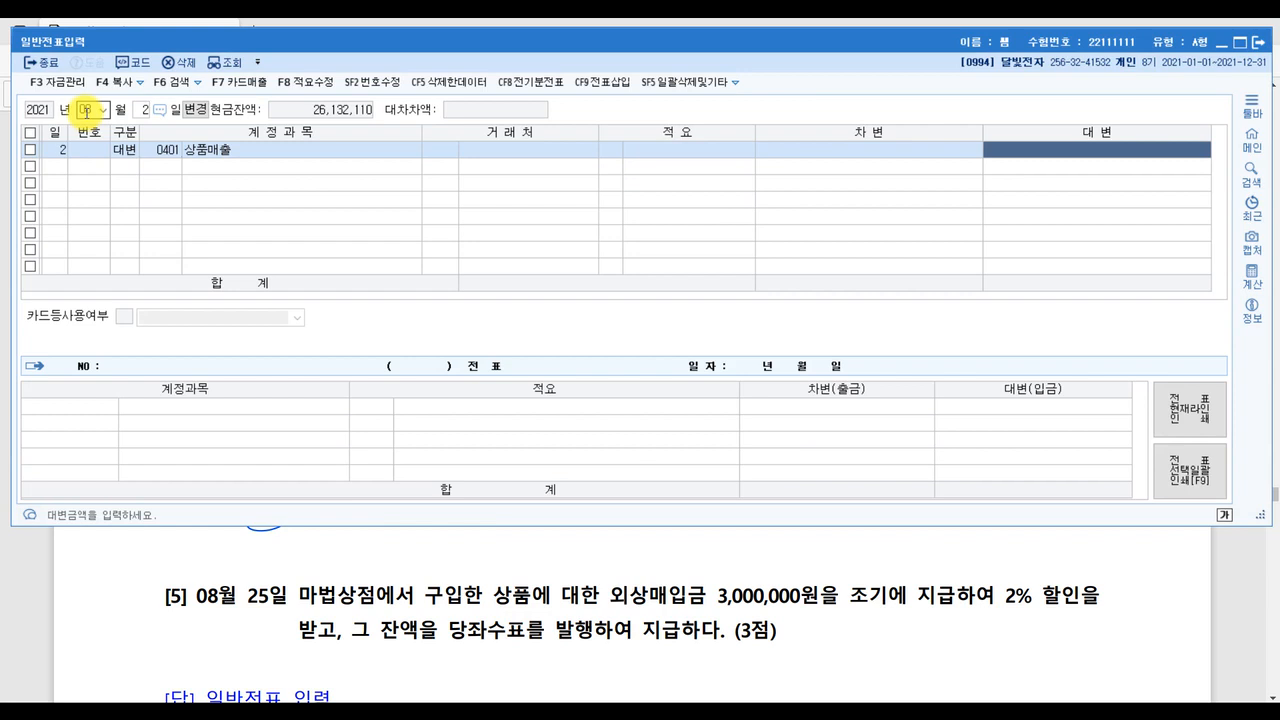
{"action": "type", "text": "5000000"}
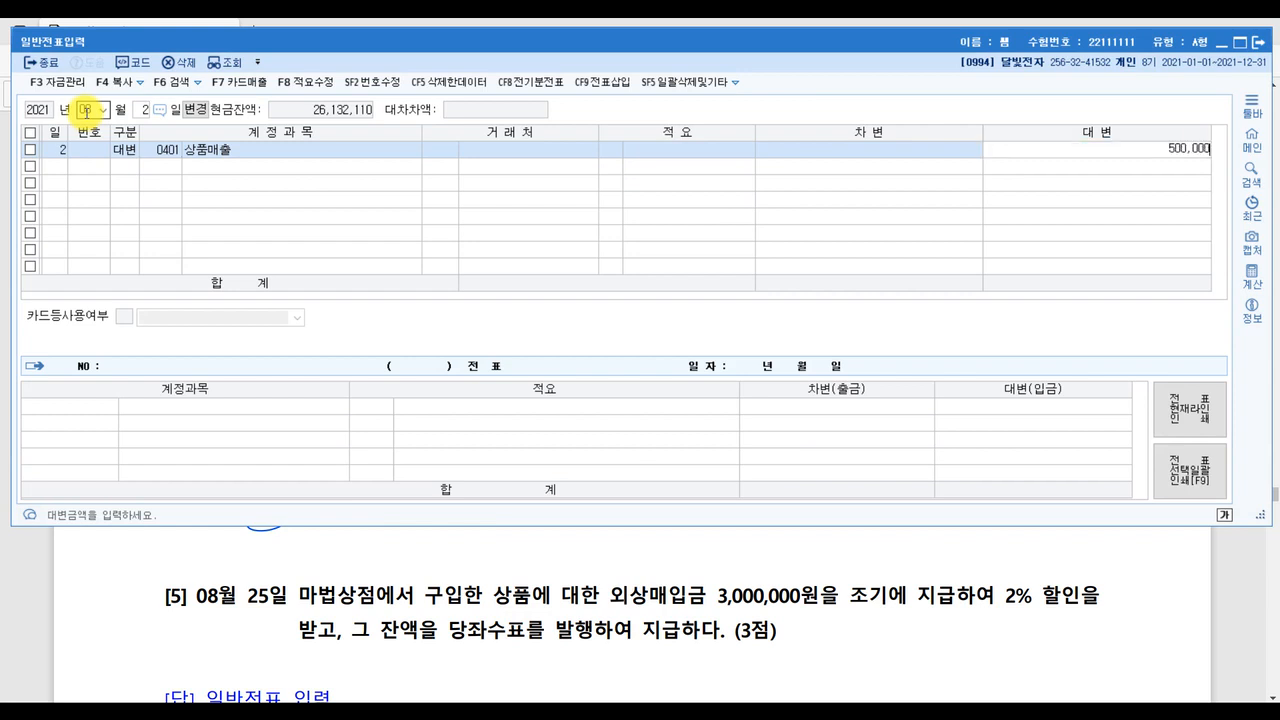
{"action": "key", "text": "Return"}
Step: Add a debit line to the August 2 voucher with account 외상매출금 (0108) and customer 재송상사
{"action": "type", "text": "3"}
{"action": "key", "text": "Return"}
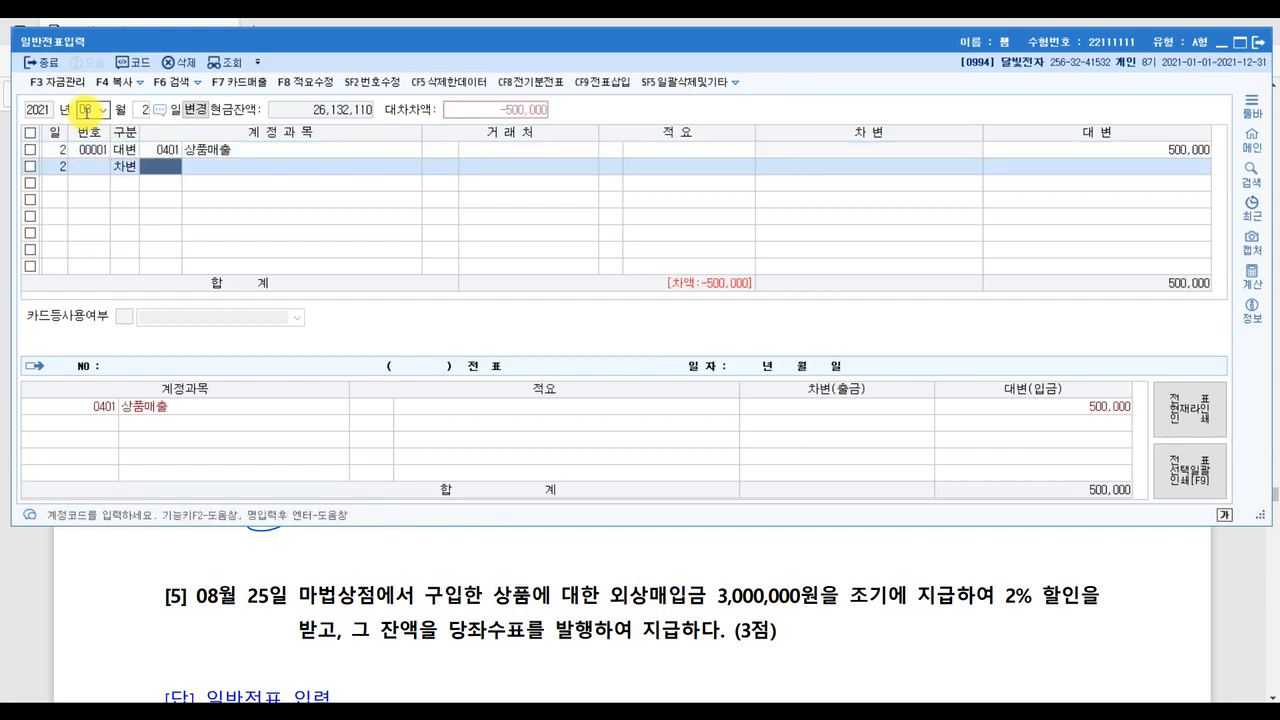
{"action": "type", "text": "외상"}
{"action": "key", "text": "Return"}
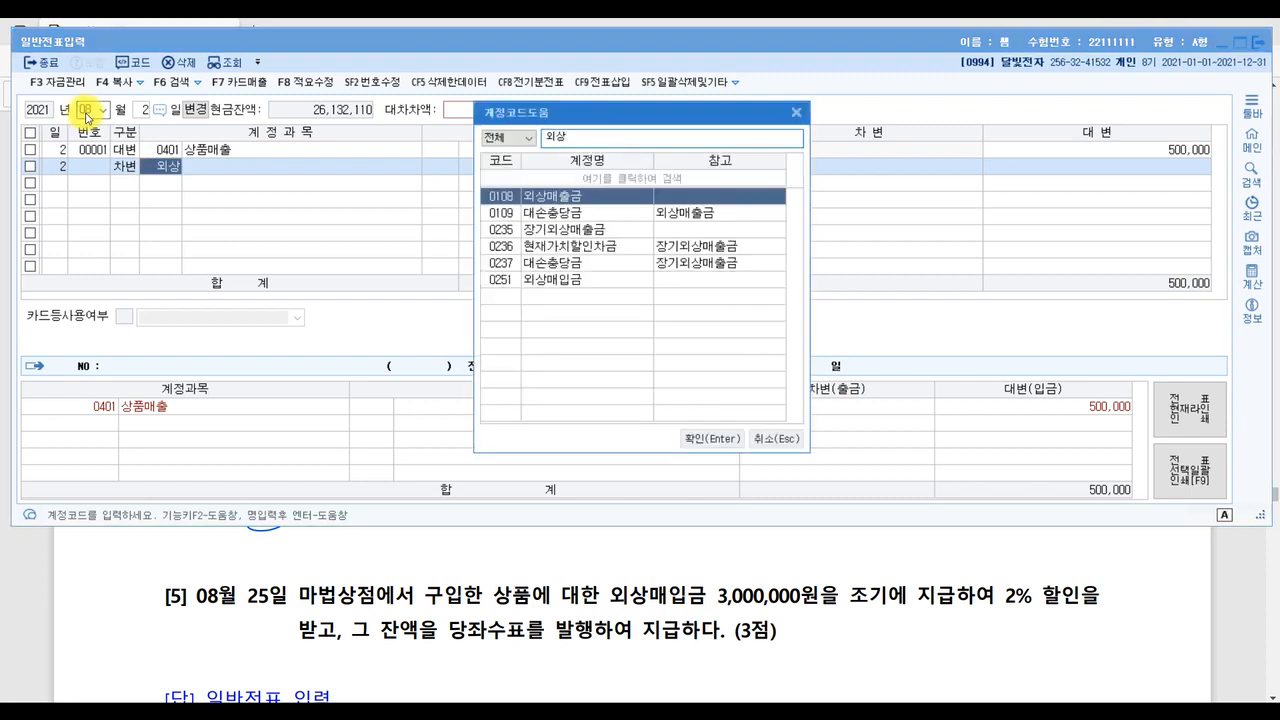
{"action": "key", "text": "Return"}
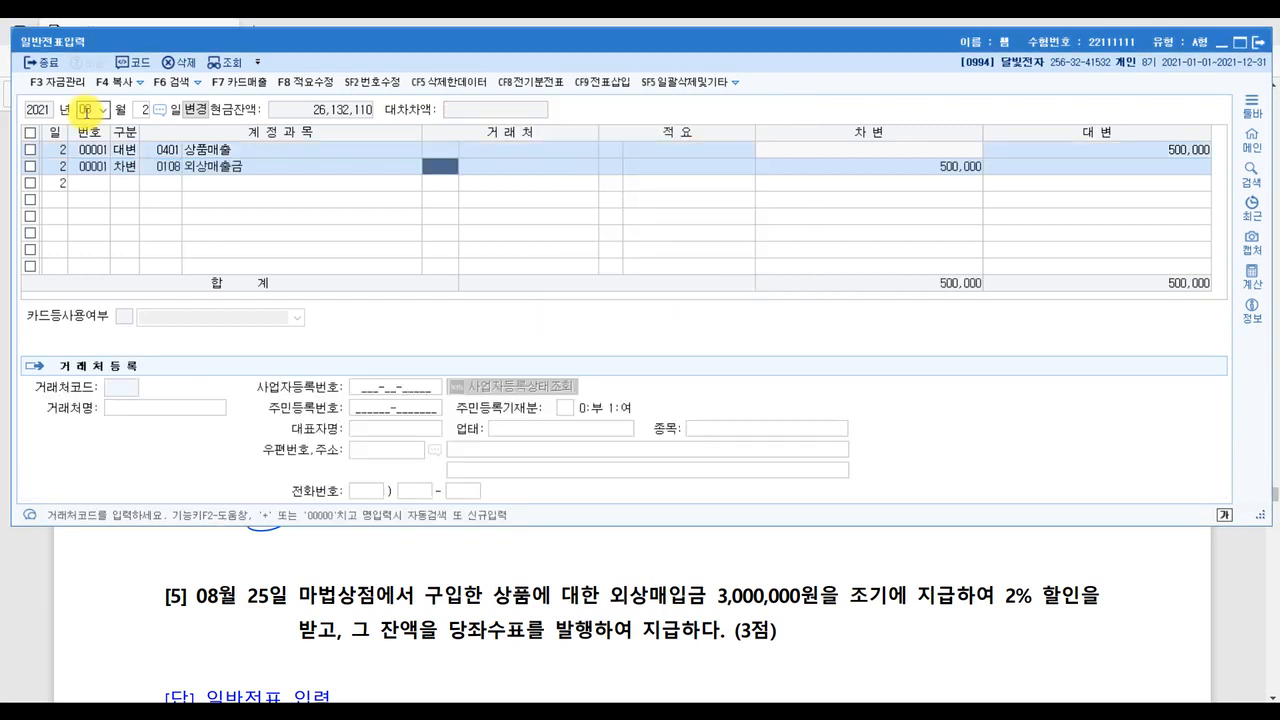
{"action": "type", "text": "재송"}
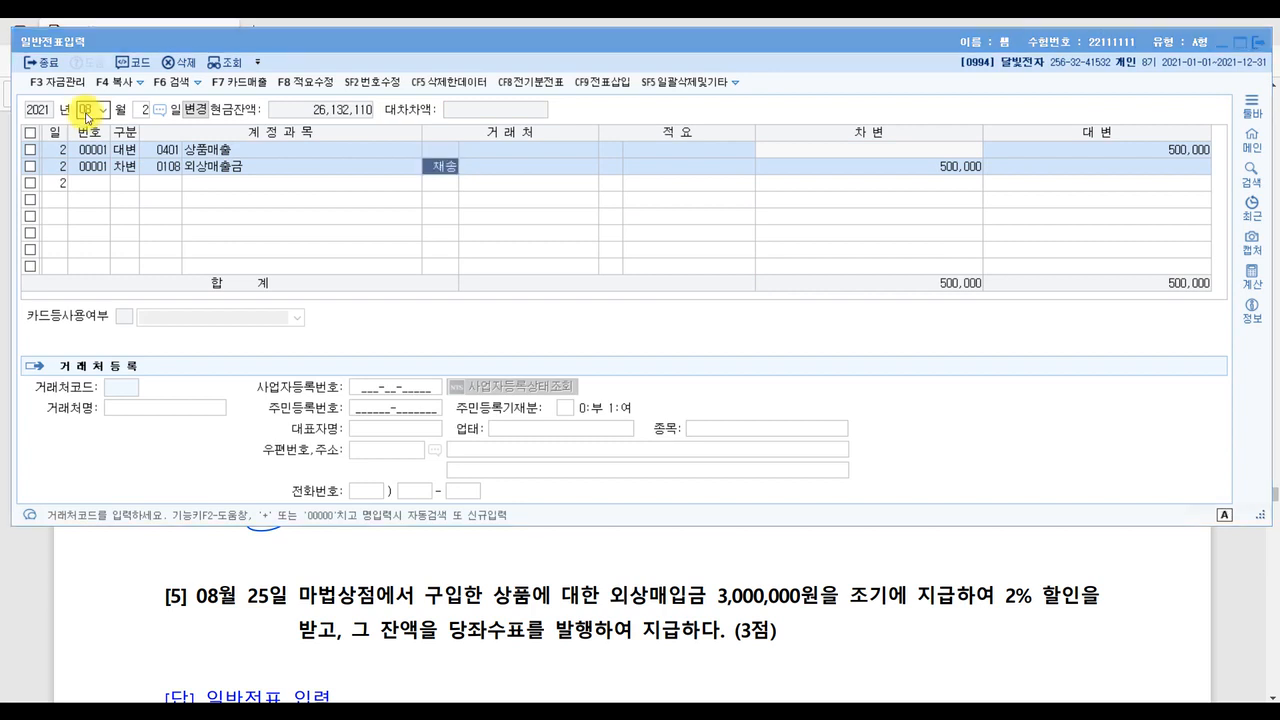
{"action": "key", "text": "Return"}
{"action": "key", "text": "Return"}
{"action": "key", "text": "Return"}
{"action": "key", "text": "Return"}
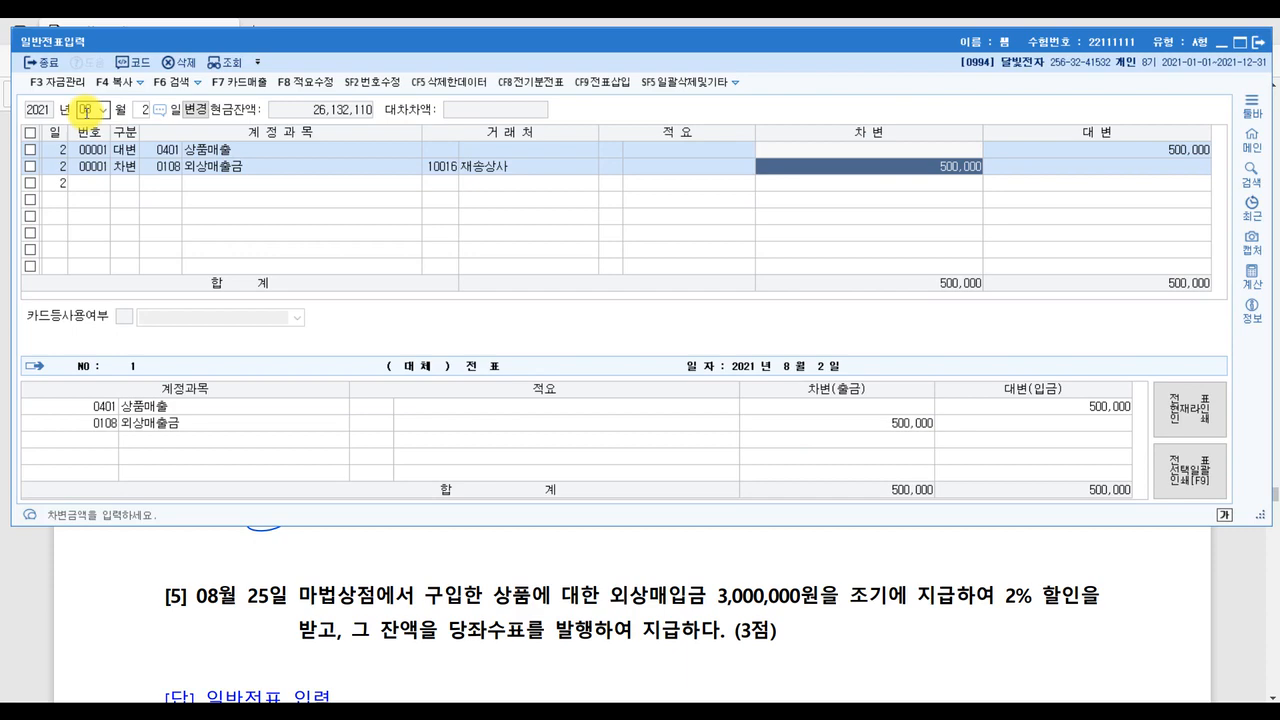
Step: Switch to the exam PDF and mark 외상매입금, 3,000,000원, the early payment, the 2% discount and 당좌수표 in question [5]
{"action": "left_click", "coordinate": [1228, 584]}
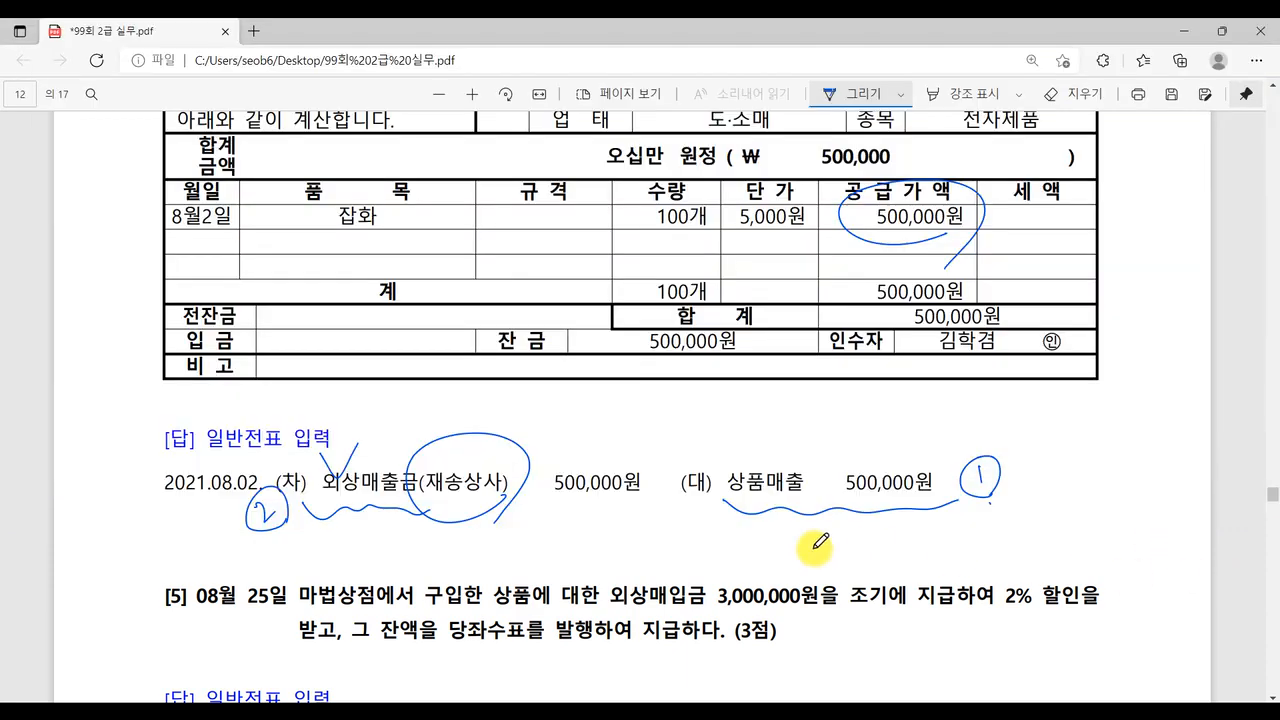
{"action": "scroll", "coordinate": [820, 541], "scroll_direction": "down", "scroll_amount": 5}
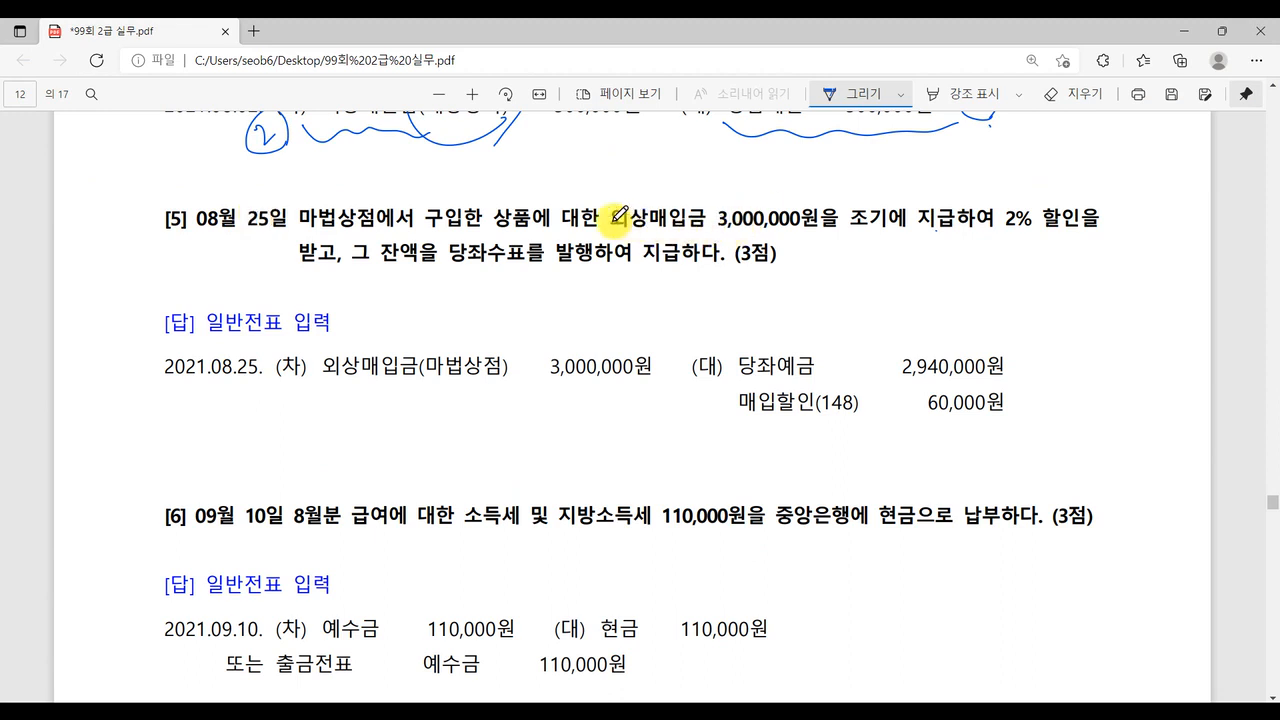
{"action": "left_click_drag", "start_coordinate": [598, 232], "coordinate": [700, 229]}
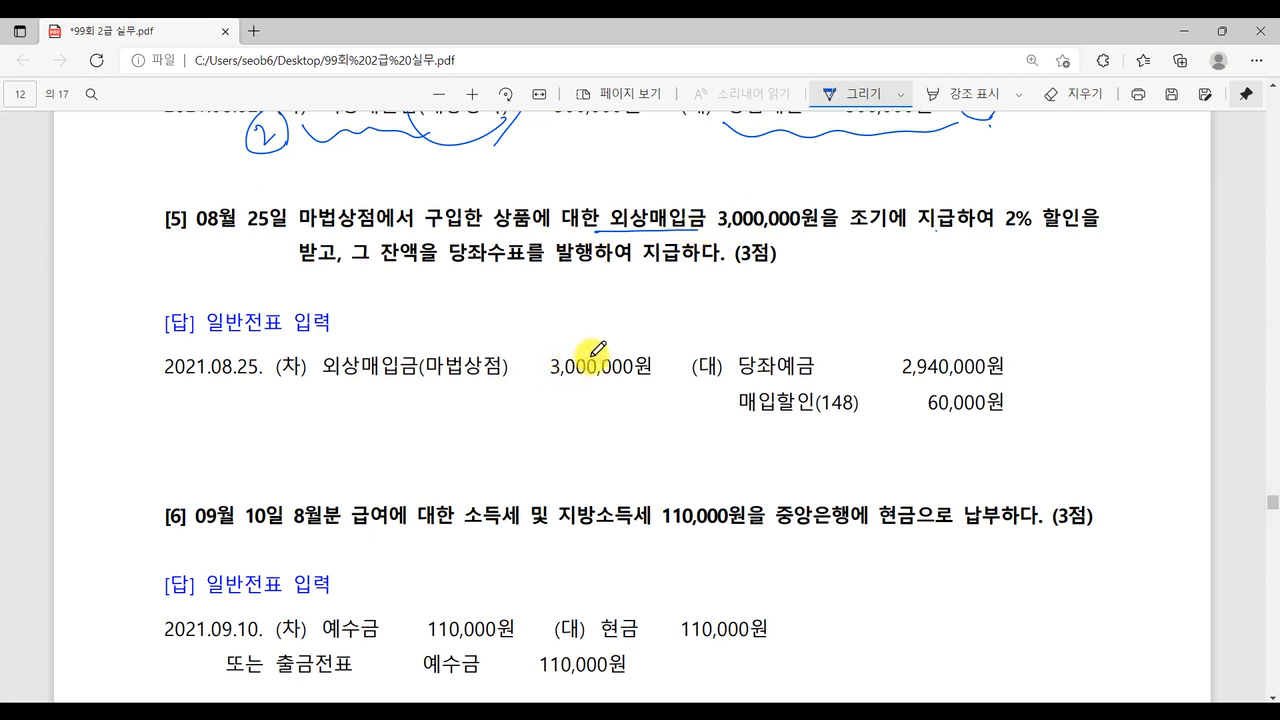
{"action": "left_click_drag", "start_coordinate": [722, 228], "coordinate": [975, 246]}
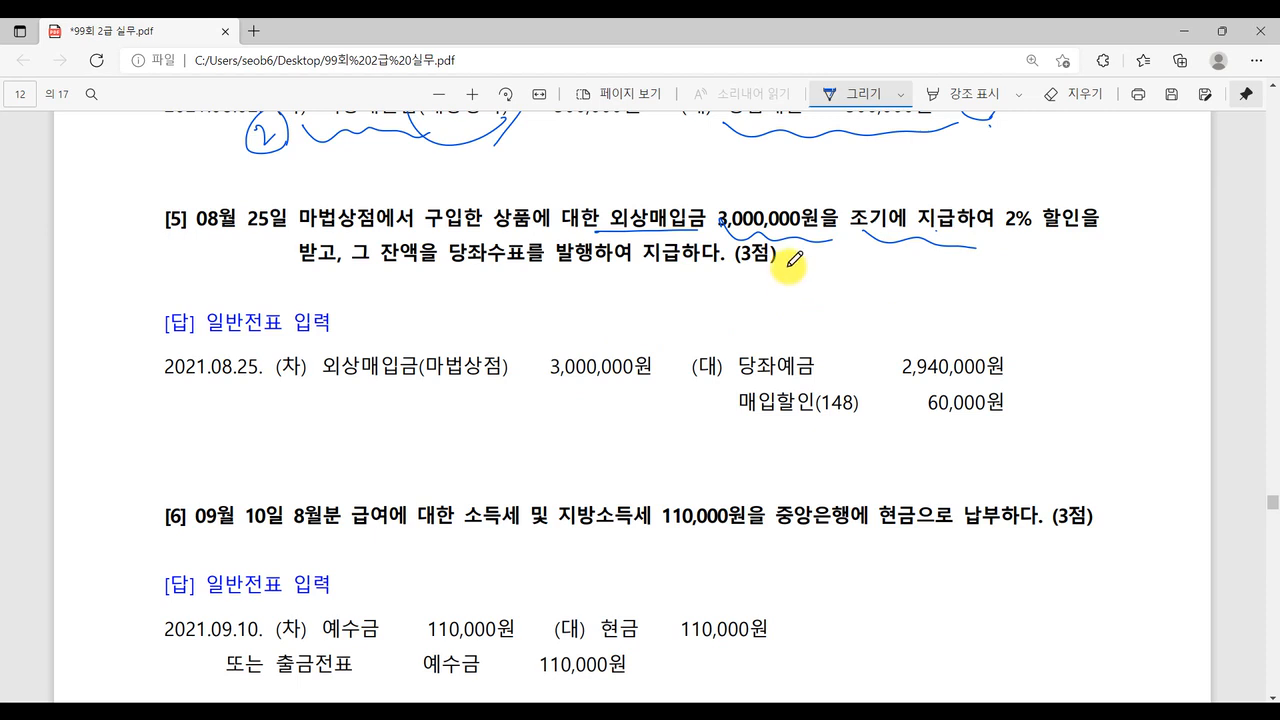
{"action": "left_click_drag", "start_coordinate": [1026, 255], "coordinate": [1108, 240]}
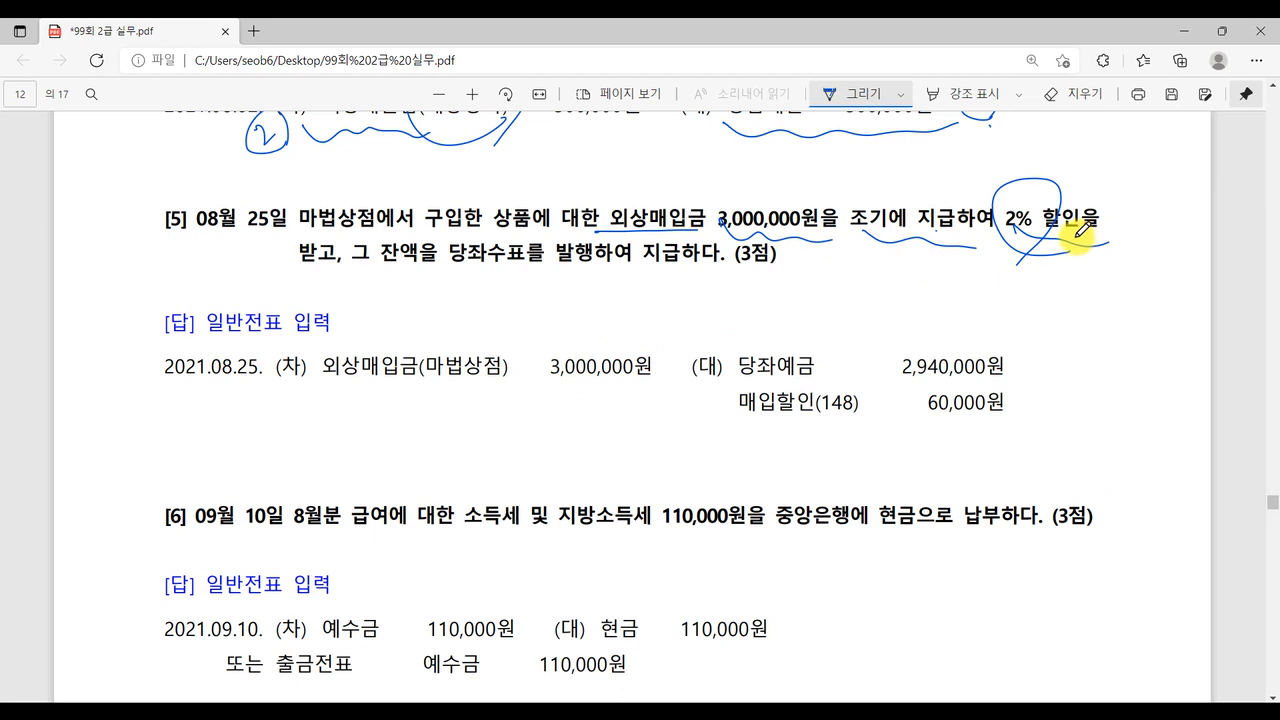
{"action": "left_click_drag", "start_coordinate": [472, 260], "coordinate": [566, 268]}
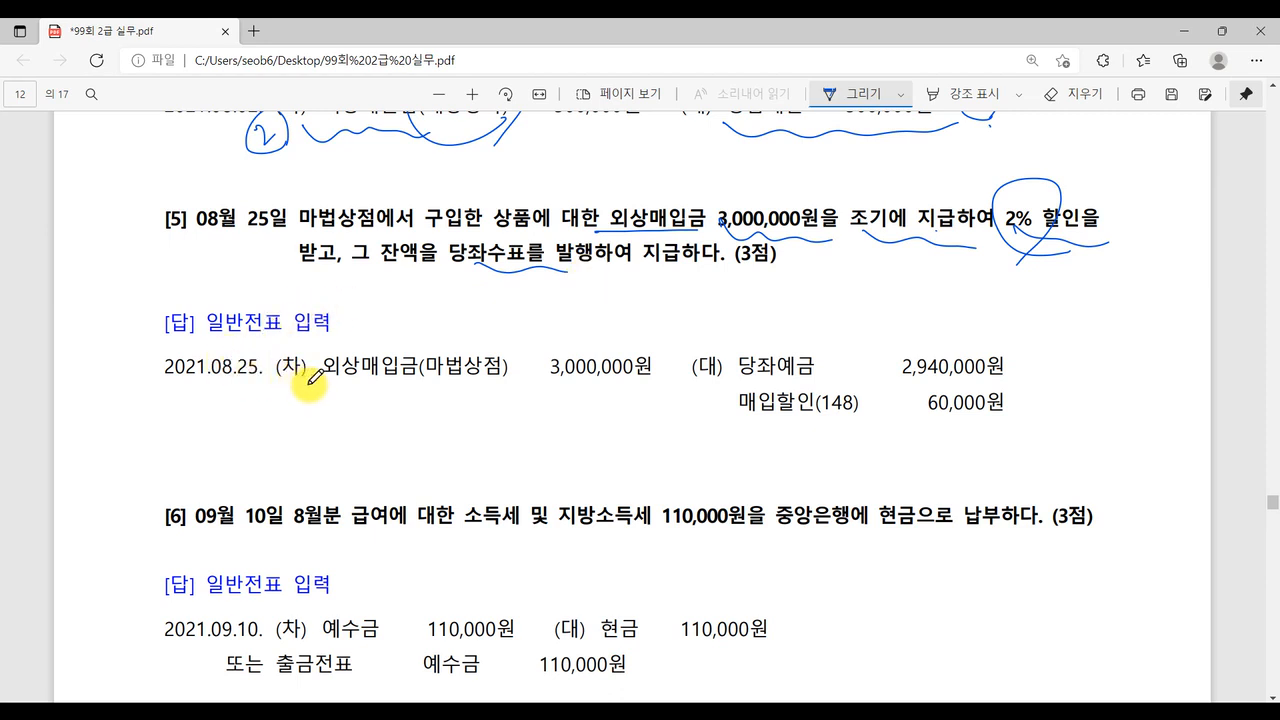
Step: Underline 외상매입금 in answer [5] and number it 1, and link 3,000,000원 to 2% with a handwritten 60,000 note
{"action": "left_click_drag", "start_coordinate": [314, 388], "coordinate": [421, 394]}
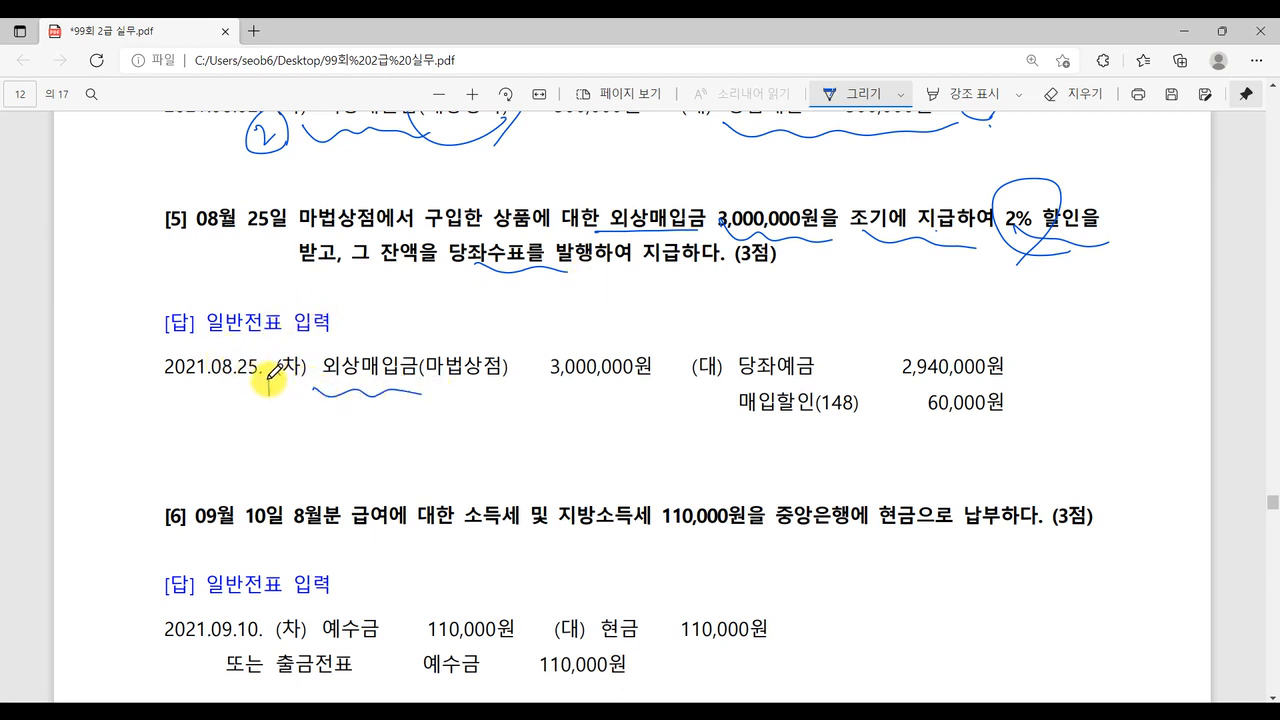
{"action": "left_click_drag", "start_coordinate": [268, 380], "coordinate": [269, 403]}
{"action": "left_click_drag", "start_coordinate": [272, 371], "coordinate": [291, 409]}
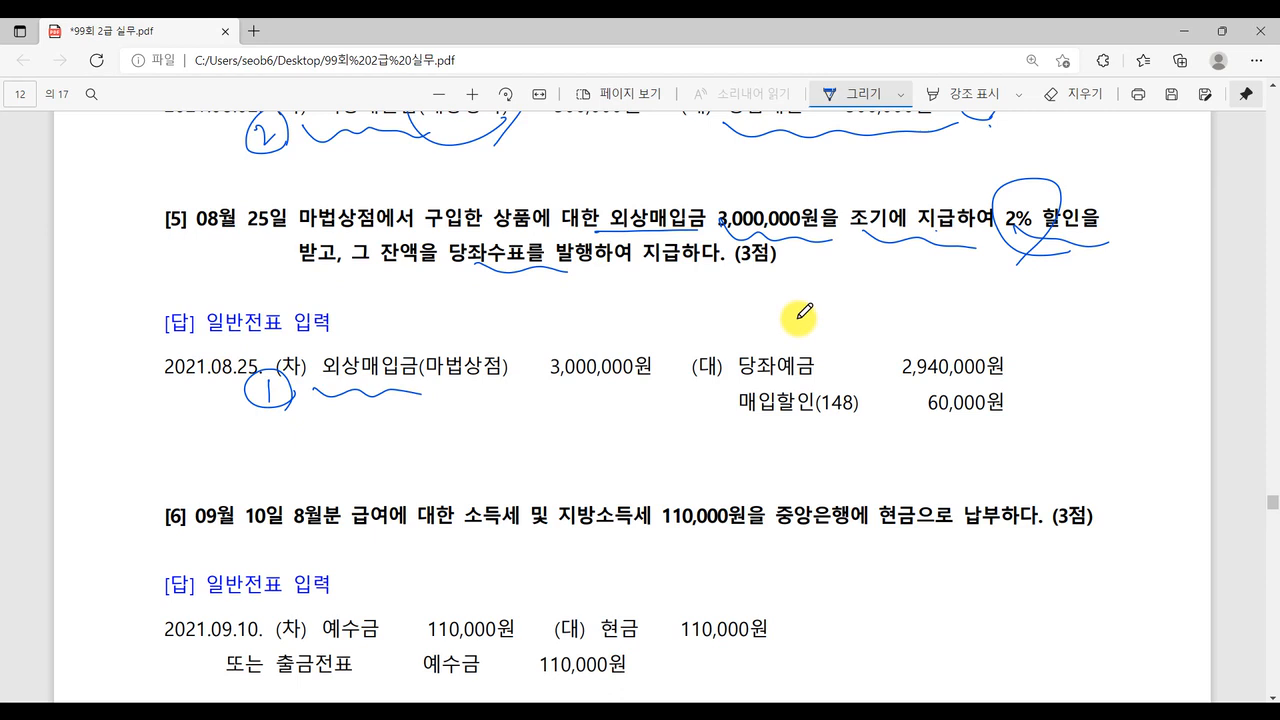
{"action": "left_click_drag", "start_coordinate": [805, 210], "coordinate": [1018, 210]}
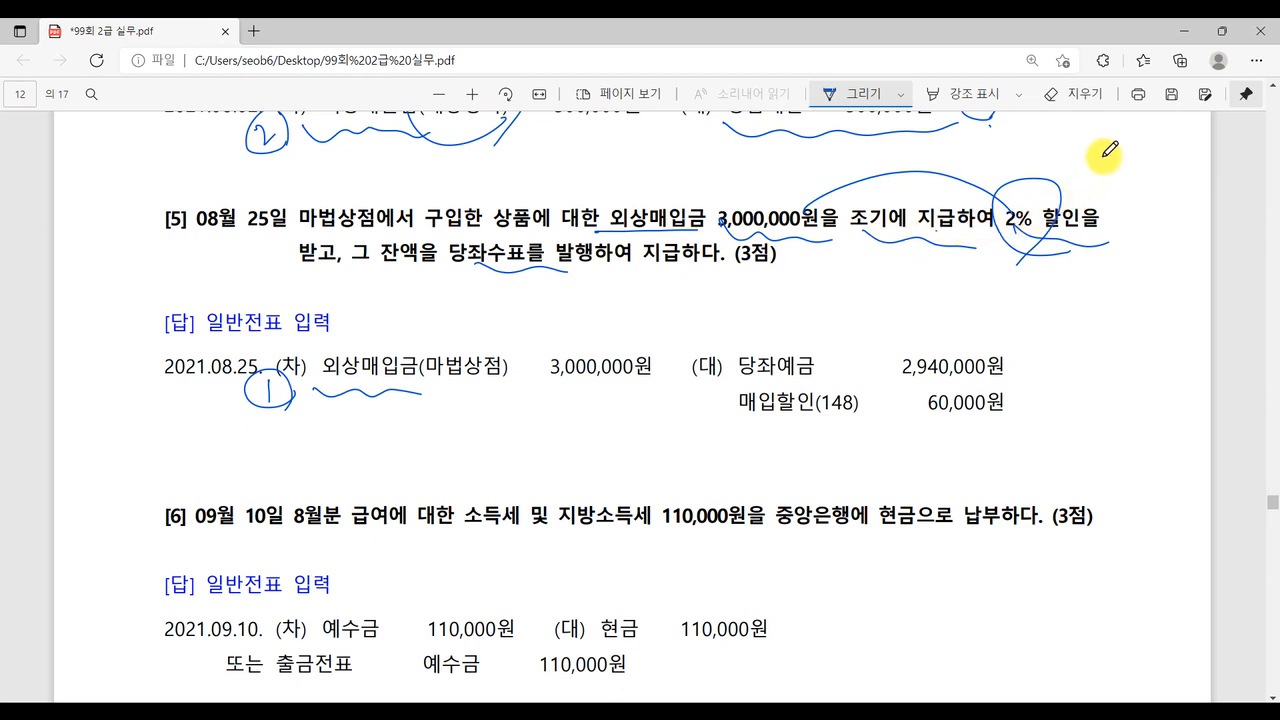
{"action": "mouse_move", "coordinate": [1103, 156]}
{"action": "left_mouse_down"}
{"action": "mouse_move", "coordinate": [1093, 181]}
{"action": "mouse_move", "coordinate": [1190, 180]}
{"action": "mouse_move", "coordinate": [1149, 182]}
{"action": "left_mouse_up"}
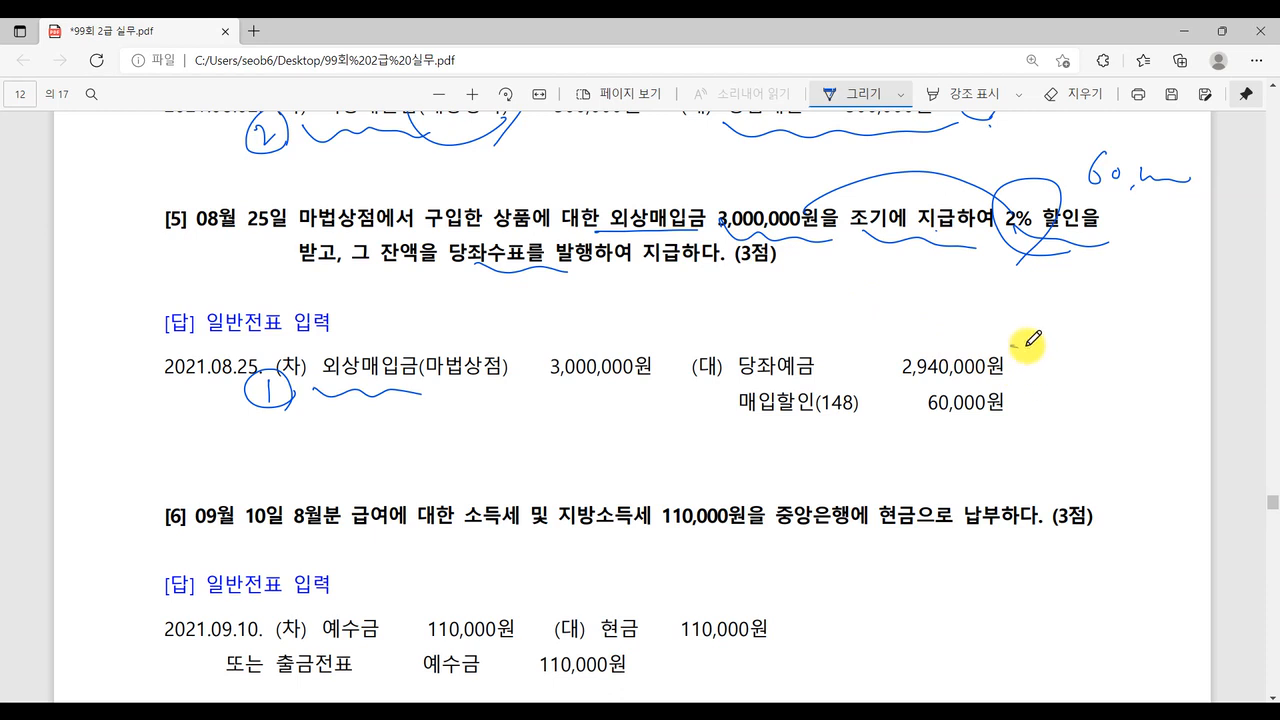
Step: Number the 당좌예금 line 2 and the 매입할인(148) line 3 in answer [5], underlining and circling 매입할인(148)
{"action": "mouse_move", "coordinate": [1014, 349]}
{"action": "left_mouse_down"}
{"action": "mouse_move", "coordinate": [1042, 366]}
{"action": "mouse_move", "coordinate": [1024, 368]}
{"action": "mouse_move", "coordinate": [1036, 378]}
{"action": "left_mouse_up"}
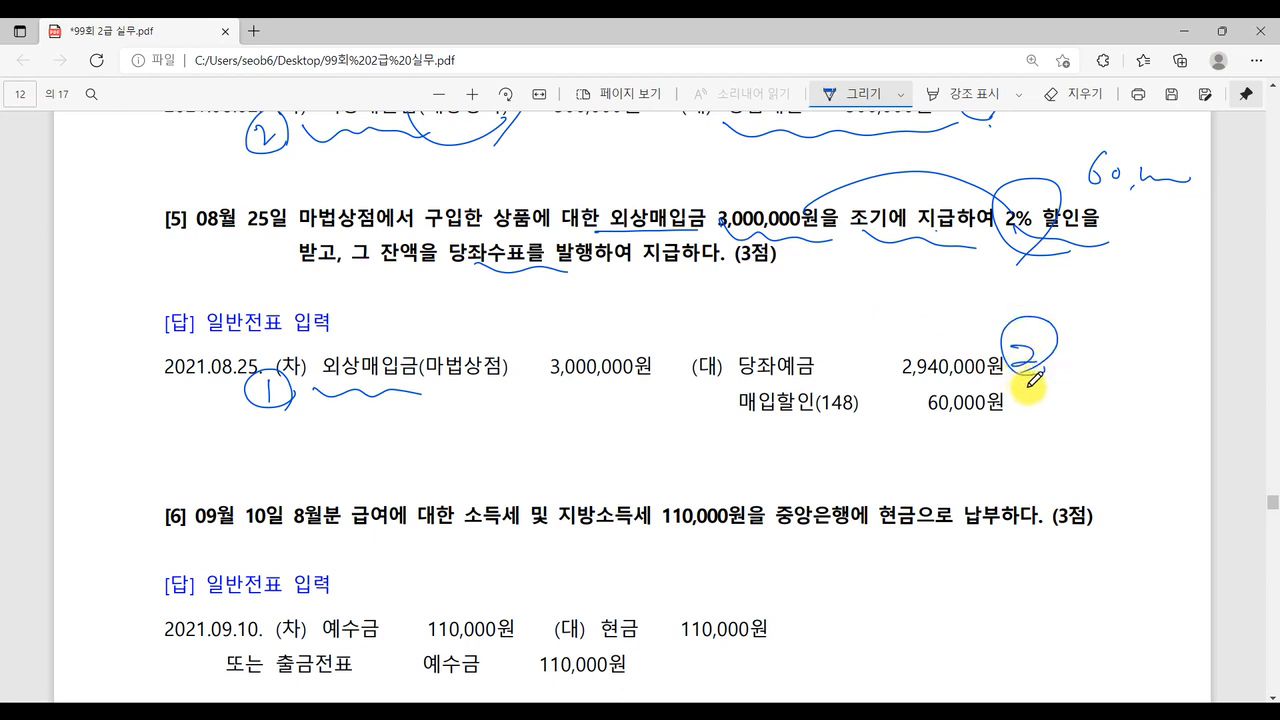
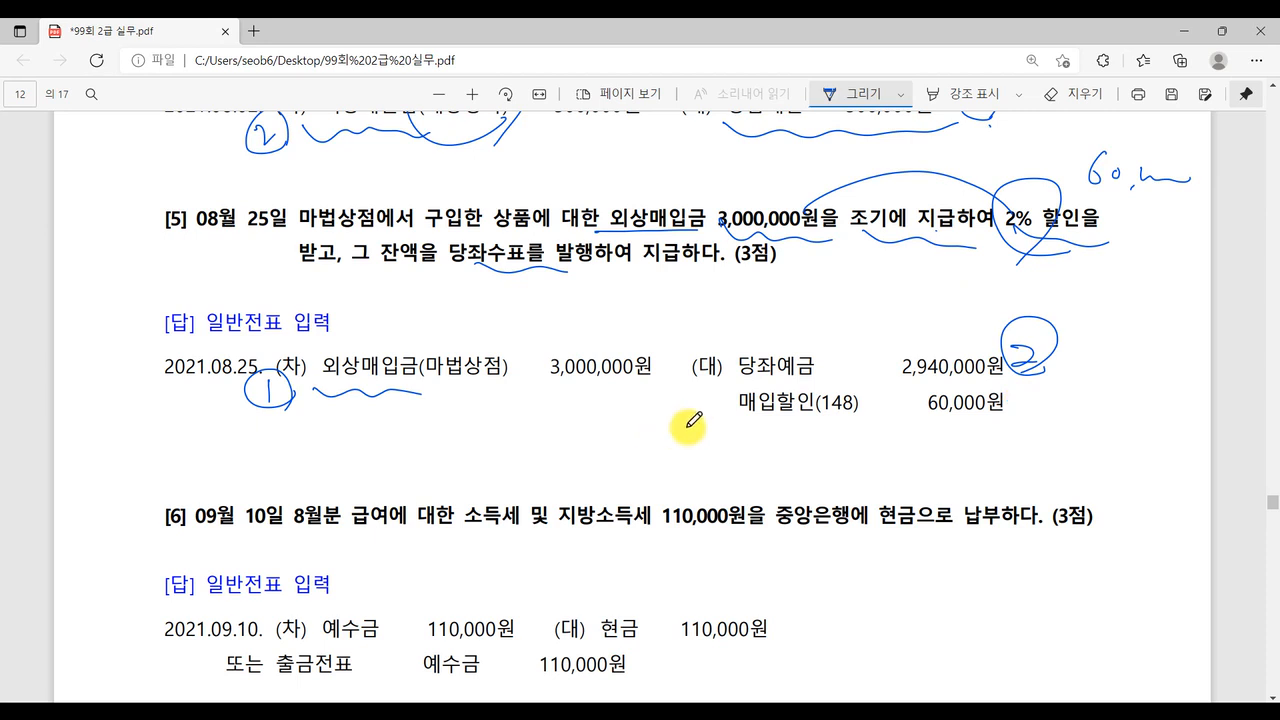
{"action": "left_click_drag", "start_coordinate": [682, 412], "coordinate": [1025, 438]}
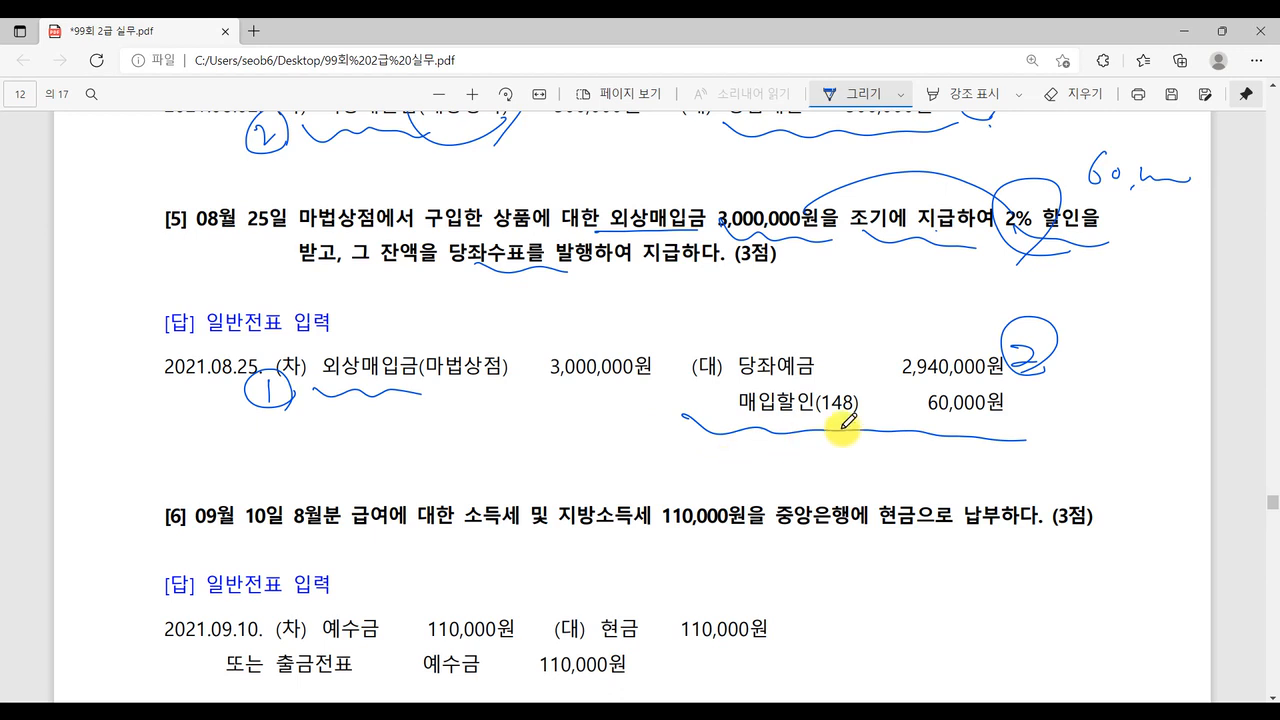
{"action": "mouse_move", "coordinate": [1020, 393]}
{"action": "left_mouse_down"}
{"action": "mouse_move", "coordinate": [1022, 410]}
{"action": "mouse_move", "coordinate": [1054, 416]}
{"action": "left_mouse_up"}
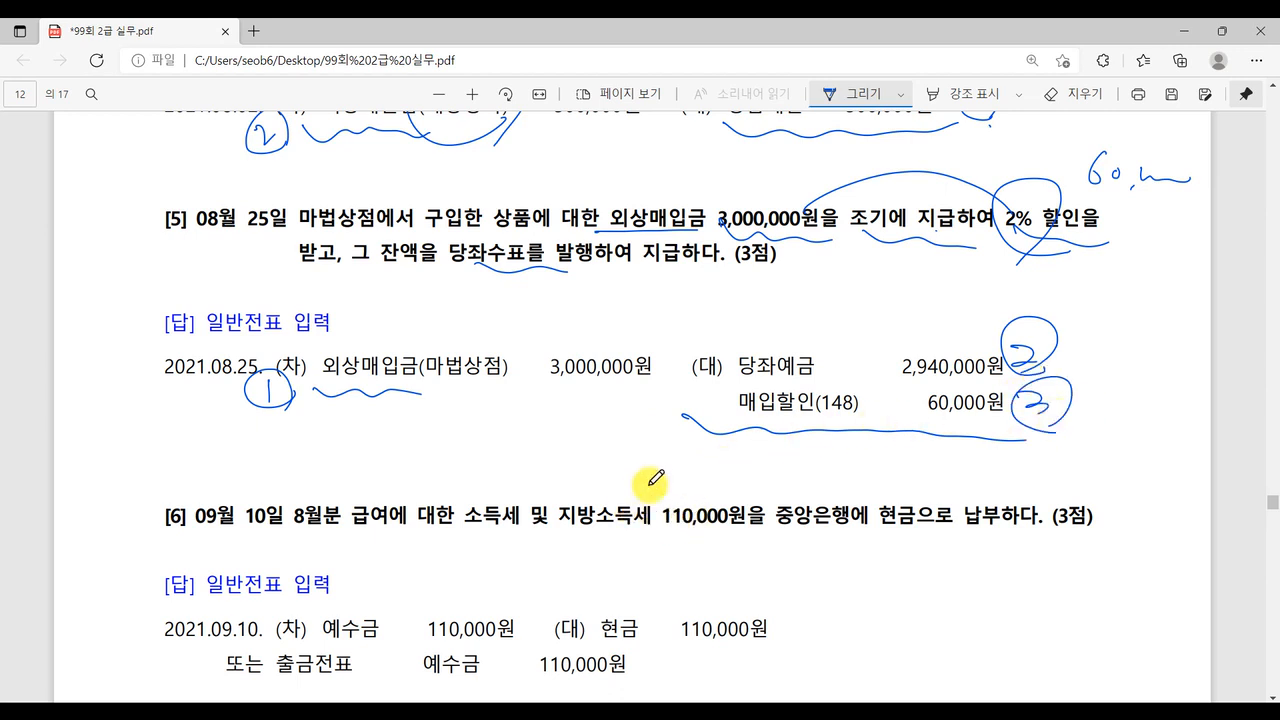
{"action": "mouse_move", "coordinate": [836, 421]}
{"action": "left_mouse_down"}
{"action": "mouse_move", "coordinate": [854, 423]}
{"action": "mouse_move", "coordinate": [831, 363]}
{"action": "mouse_move", "coordinate": [817, 423]}
{"action": "mouse_move", "coordinate": [828, 450]}
{"action": "left_mouse_up"}
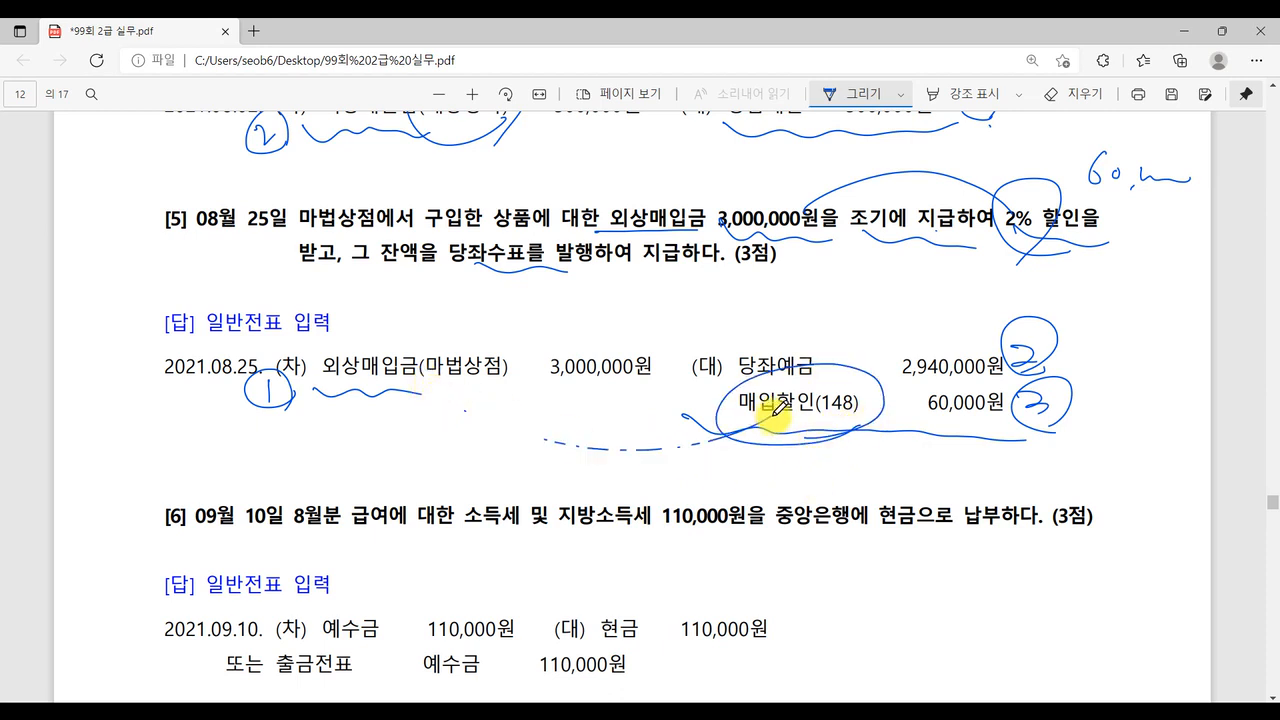
Step: Switch to the 일반전표입력 window, set the voucher date to August 25 and start a debit (차변) line
{"action": "key", "text": "alt+Tab"}
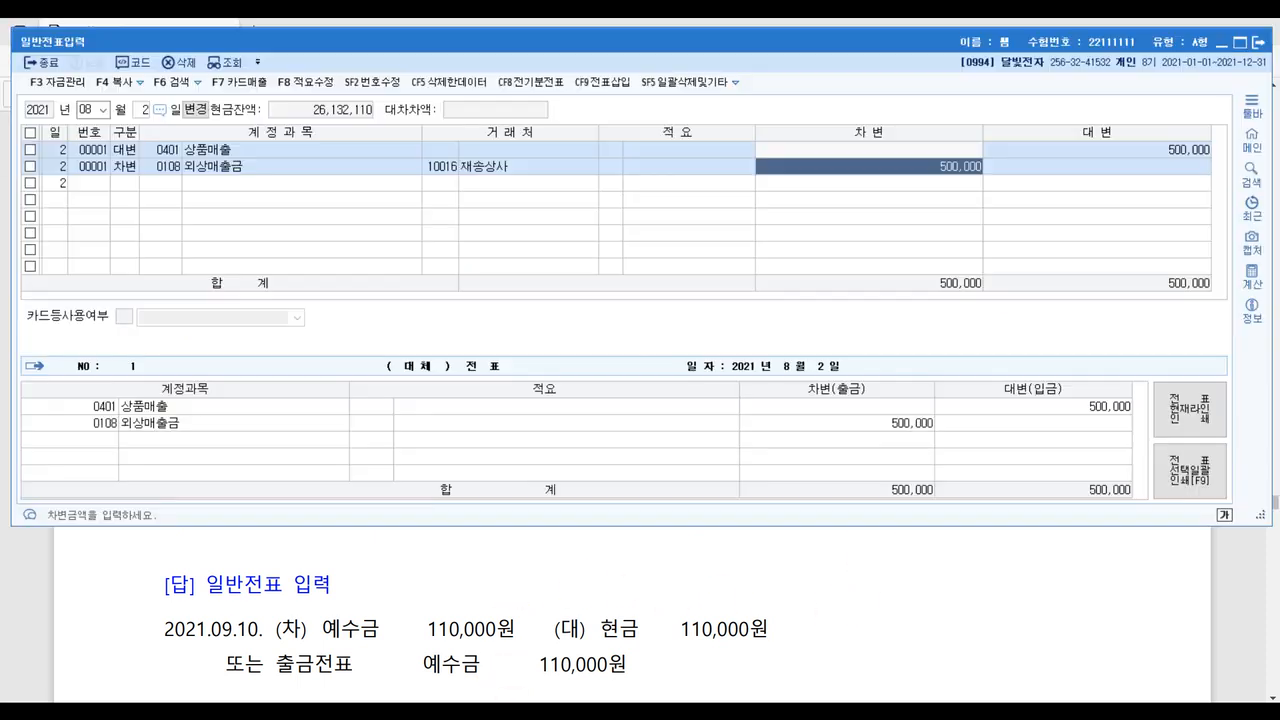
{"action": "left_click", "coordinate": [145, 112]}
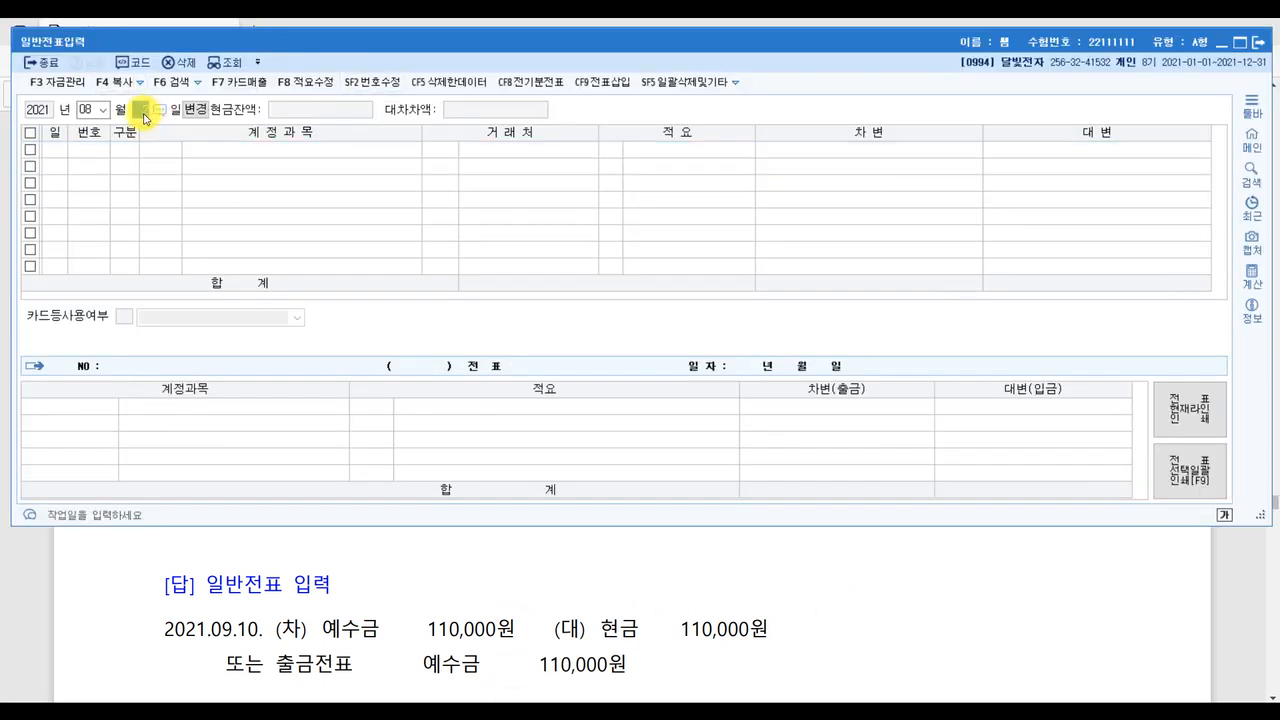
{"action": "type", "text": "25"}
{"action": "key", "text": "Return"}
{"action": "type", "text": "3"}
{"action": "key", "text": "Return"}
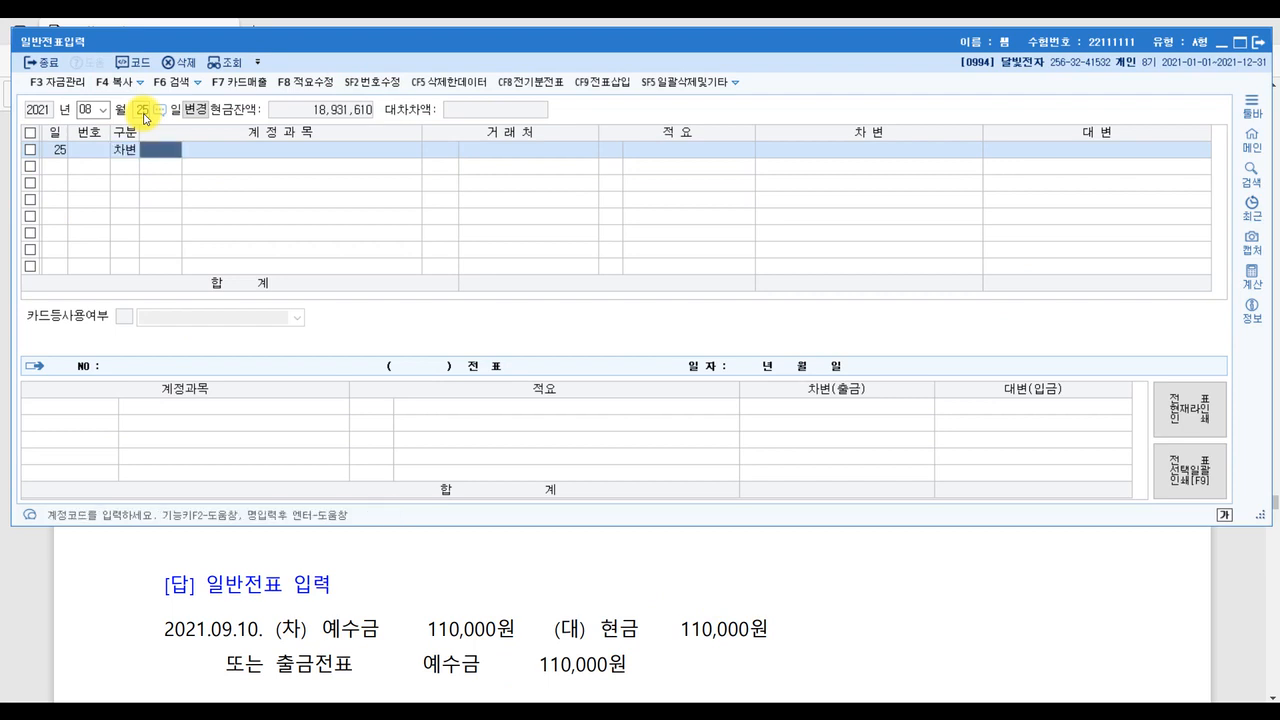
Step: Search the account codes for 외상 and assign 외상매입금 (0251) to the August 25 debit line
{"action": "type", "text": "외상"}
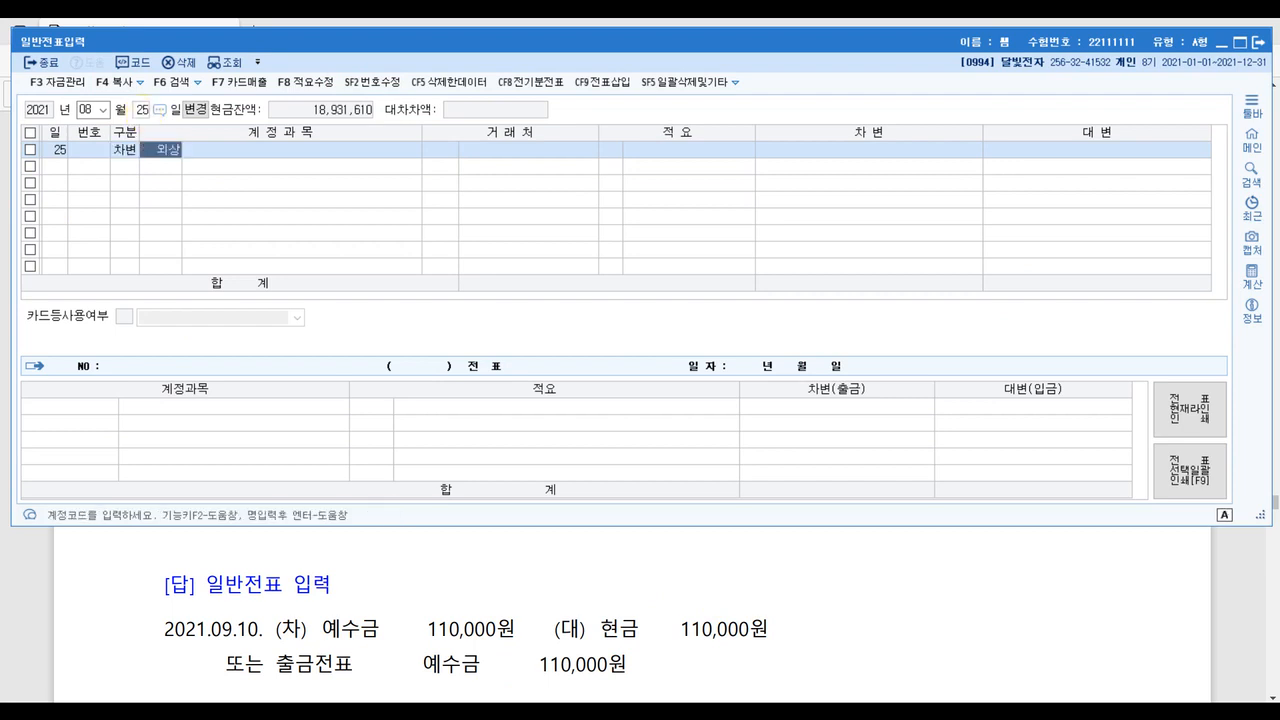
{"action": "key", "text": "Return"}
{"action": "key", "text": "Down"}
{"action": "key", "text": "Down"}
{"action": "key", "text": "Down"}
{"action": "key", "text": "Down"}
{"action": "key", "text": "Down"}
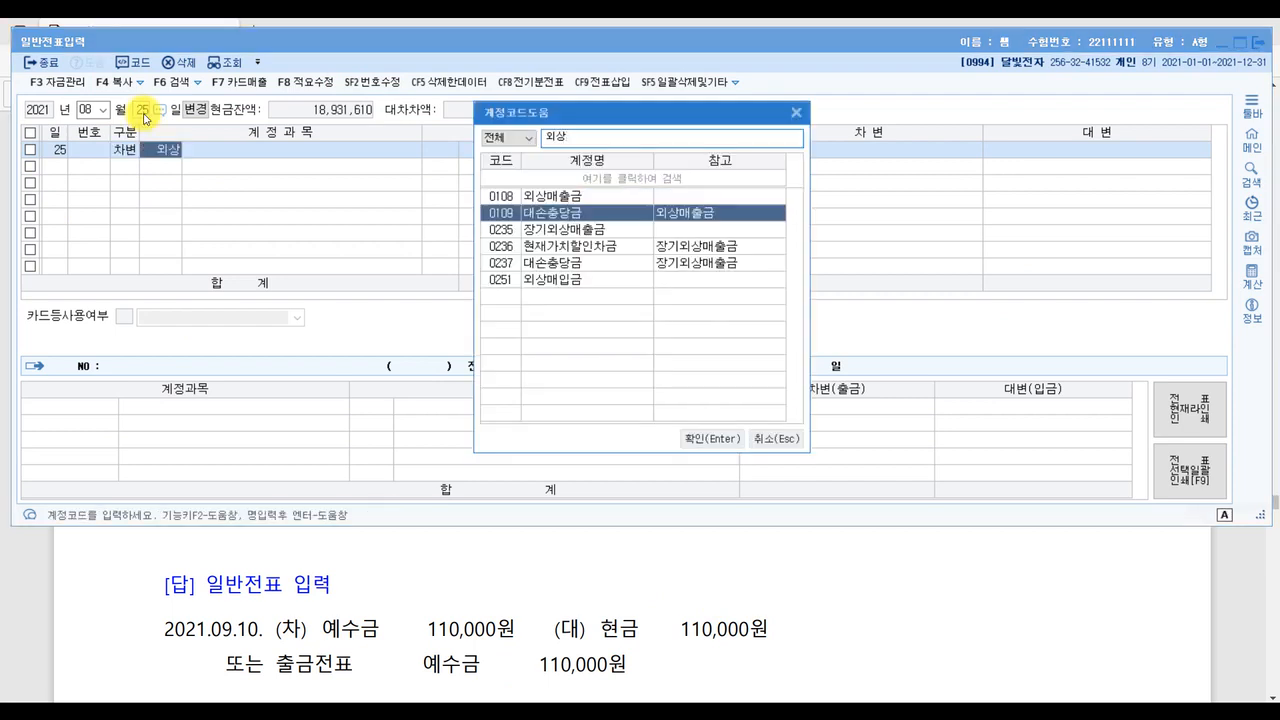
{"action": "key", "text": "Return"}
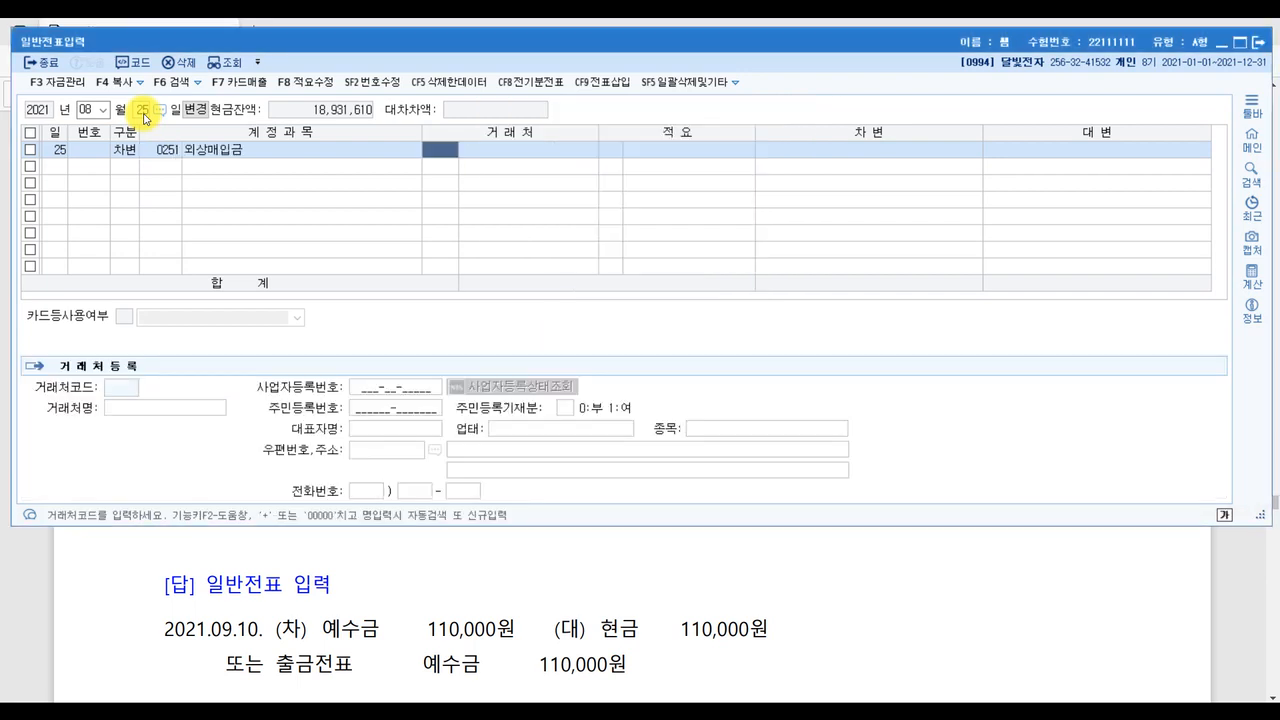
Step: Search the customers for 마법 and set 마법상점 as the 외상매입금 line's customer
{"action": "key", "text": "F2"}
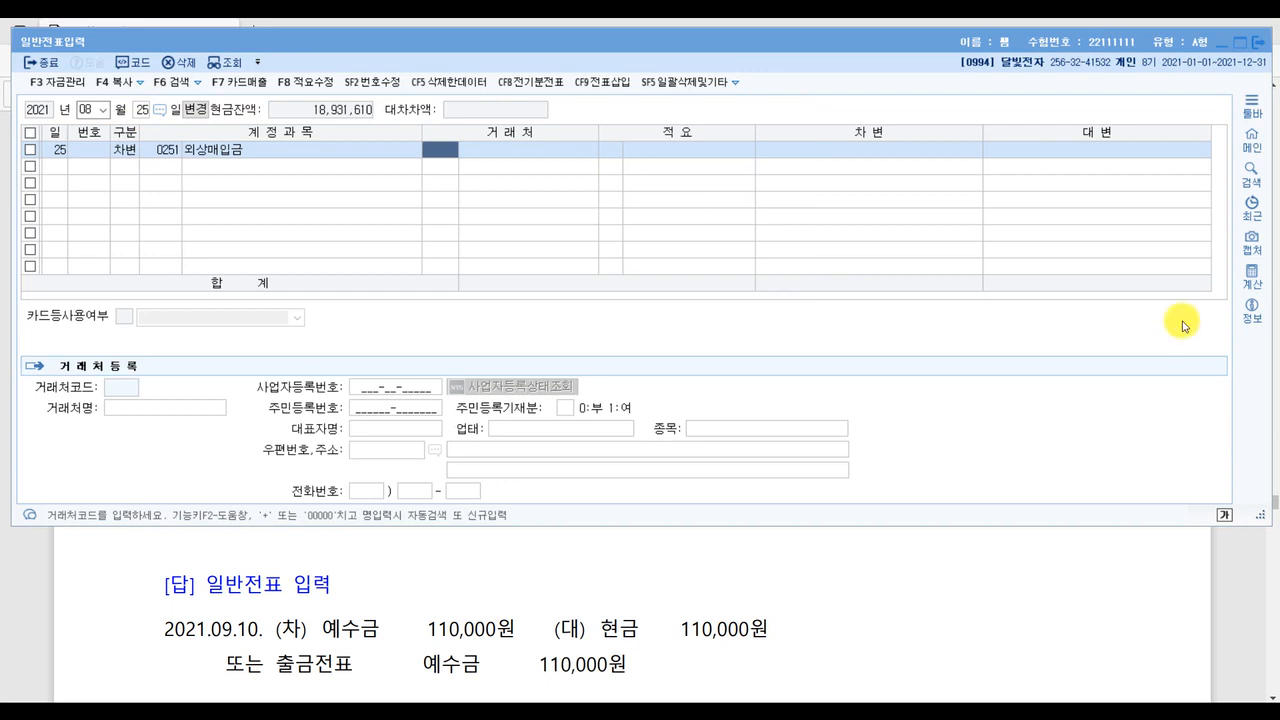
{"action": "left_click", "coordinate": [455, 151]}
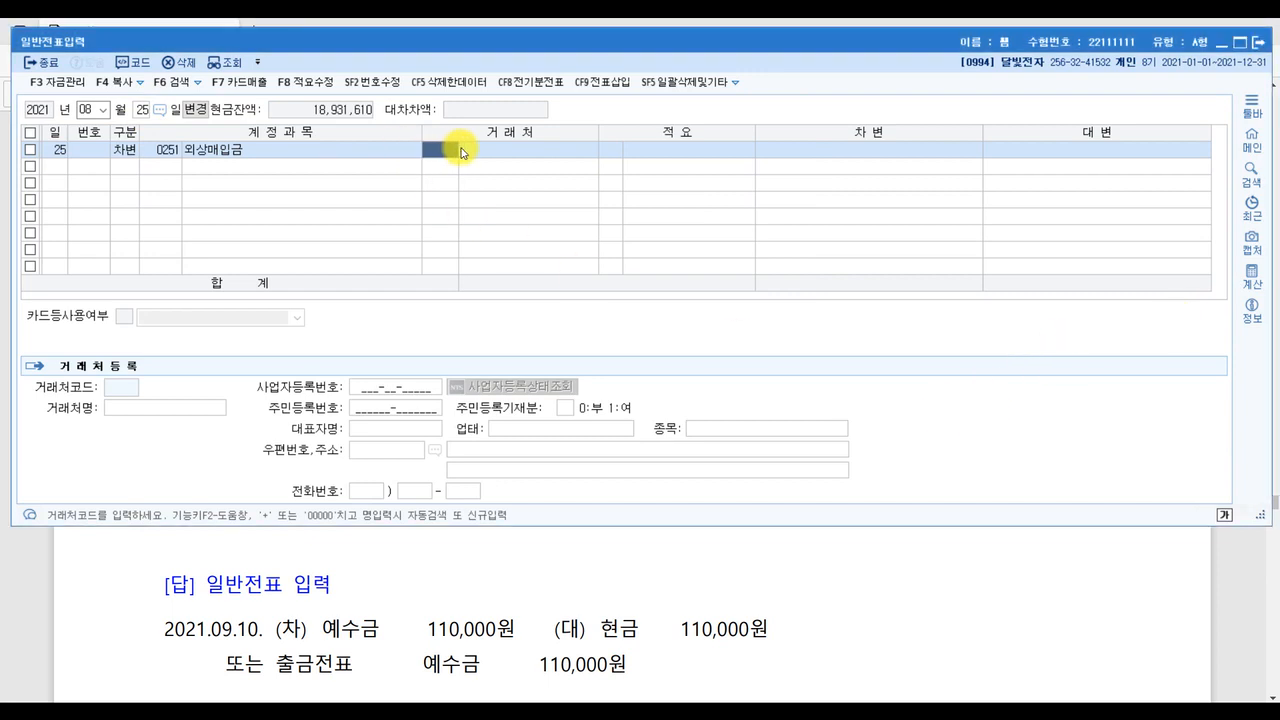
{"action": "type", "text": "마법"}
{"action": "key", "text": "Return"}
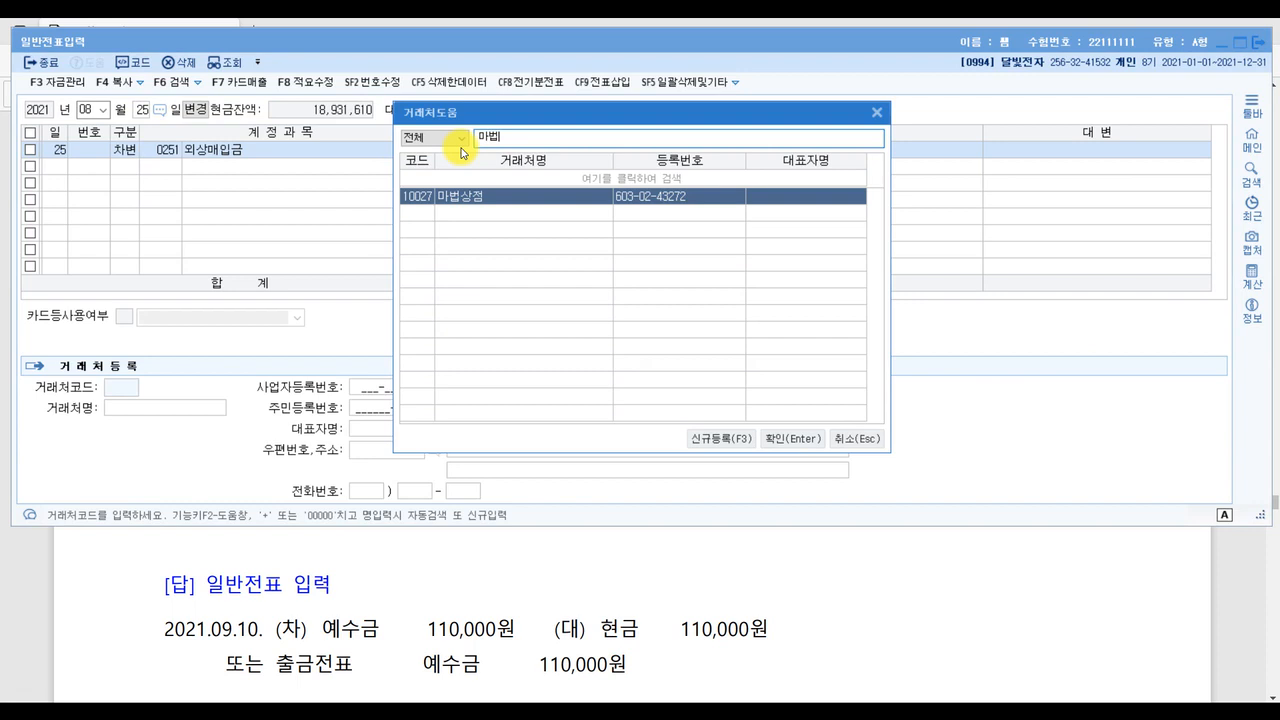
{"action": "key", "text": "Return"}
{"action": "key", "text": "Return"}
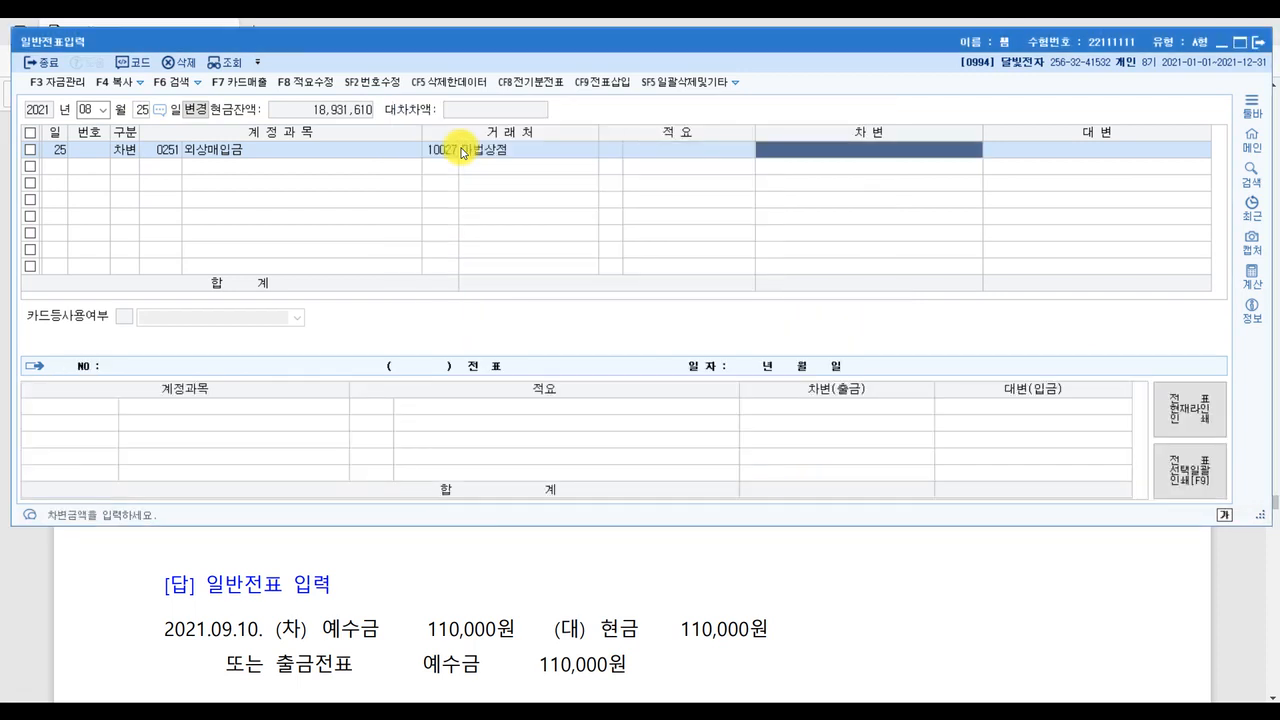
Step: Set the 외상매입금 line's debit amount to 3,000,000 and add a credit (대변) line for 당좌예금 (0102)
{"action": "type", "text": "3000000"}
{"action": "key", "text": "Return"}
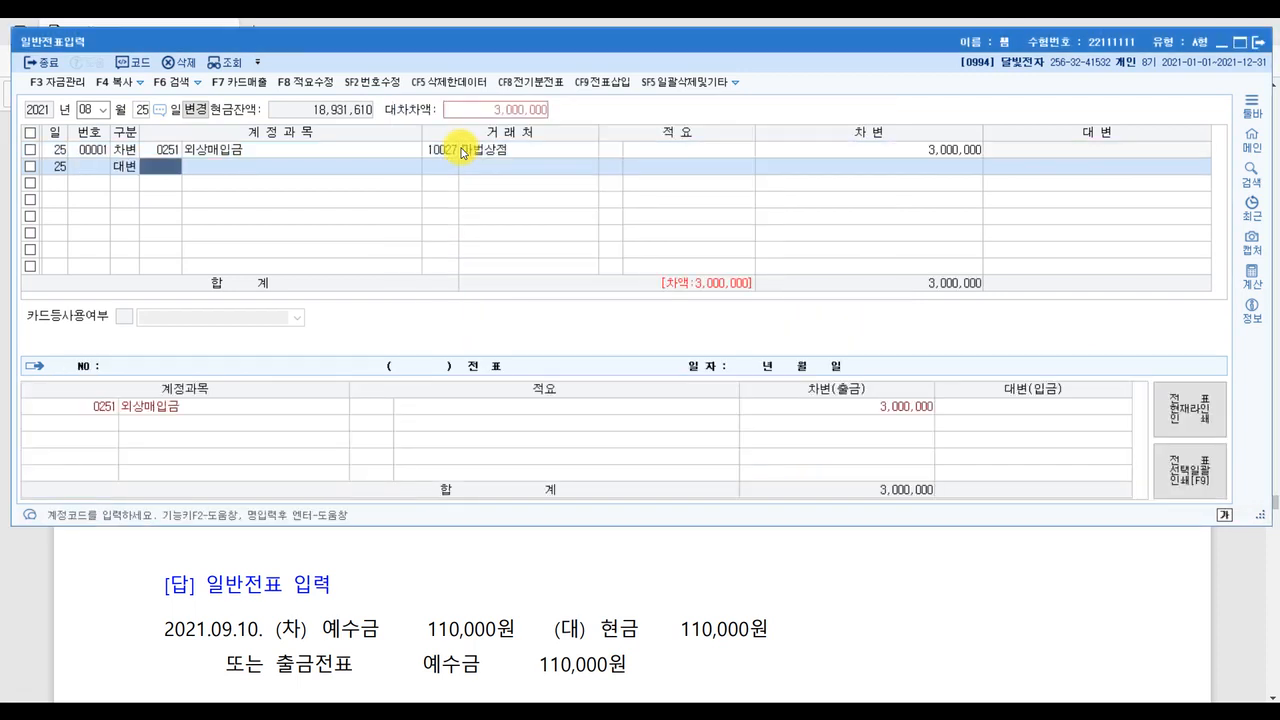
{"action": "type", "text": "당좌"}
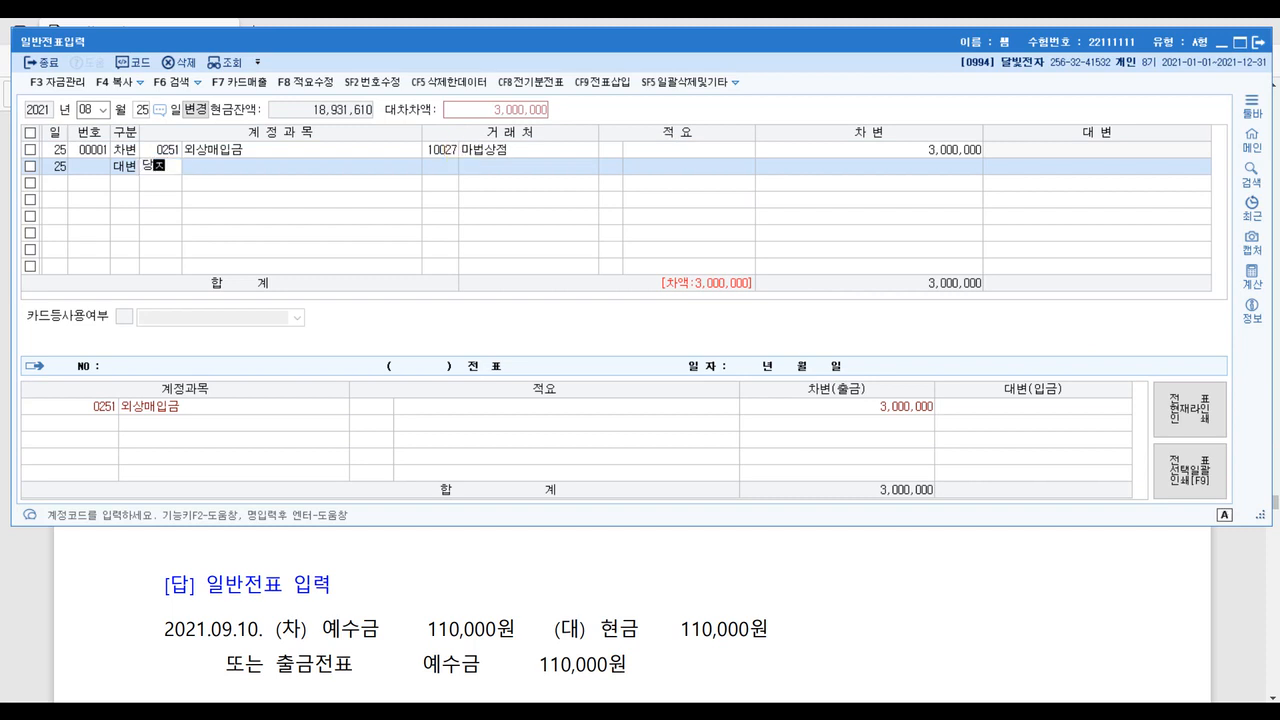
{"action": "key", "text": "Return"}
{"action": "key", "text": "Return"}
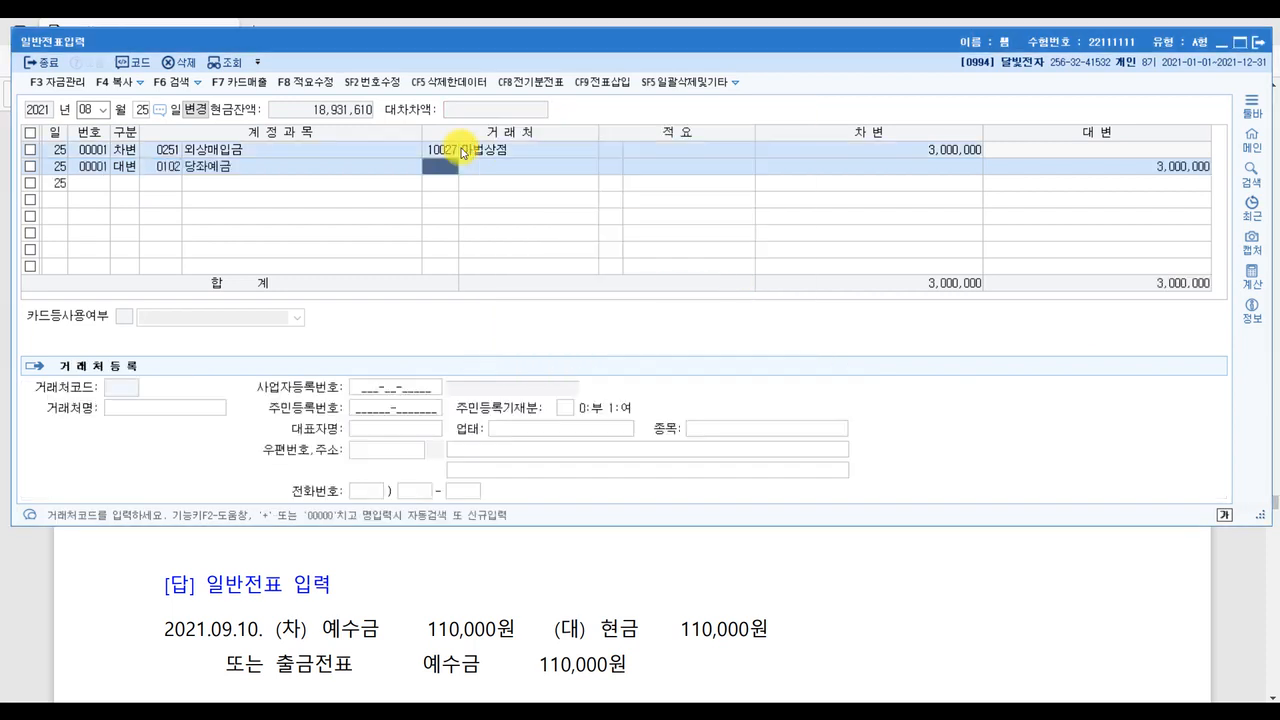
{"action": "key", "text": "Return"}
{"action": "key", "text": "Return"}
{"action": "key", "text": "Return"}
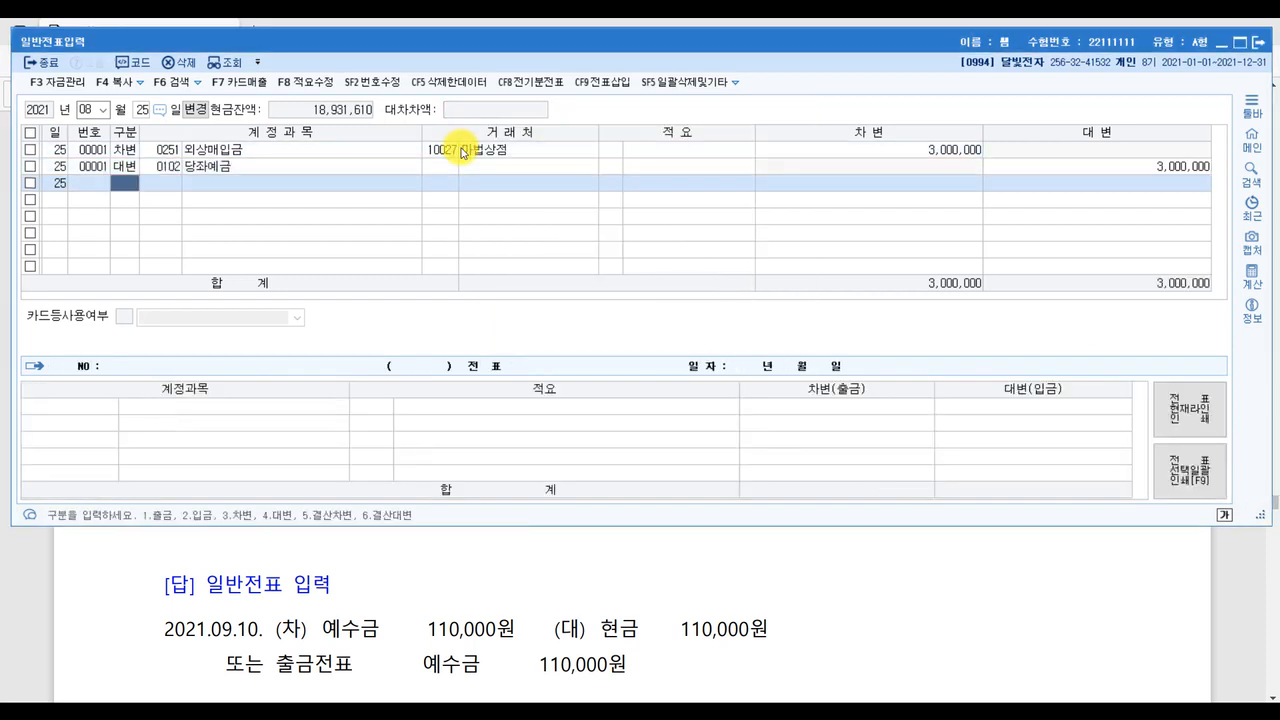
Step: Set the 당좌예금 line's credit amount to 2,940,000
{"action": "key", "text": "Up"}
{"action": "key", "text": "Return"}
{"action": "key", "text": "Return"}
{"action": "key", "text": "Return"}
{"action": "key", "text": "Return"}
{"action": "type", "text": "3,9"}
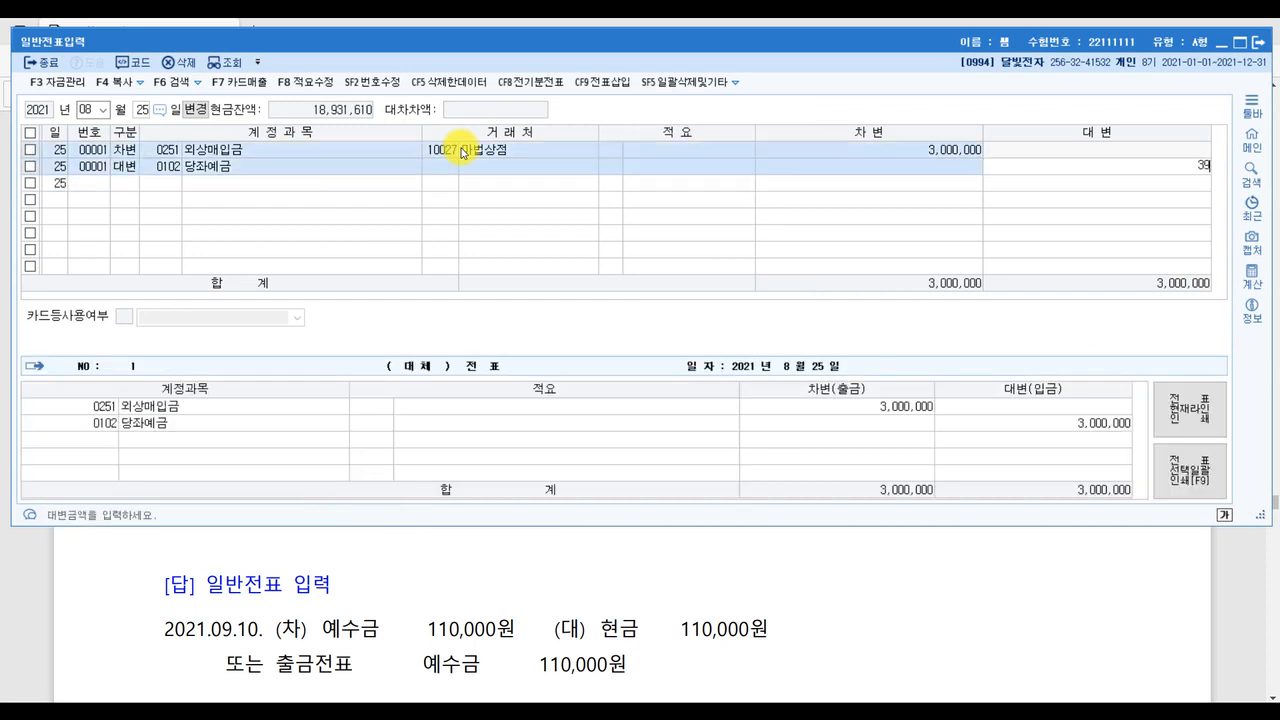
{"action": "type", "text": "40,000"}
{"action": "key", "text": "Return"}
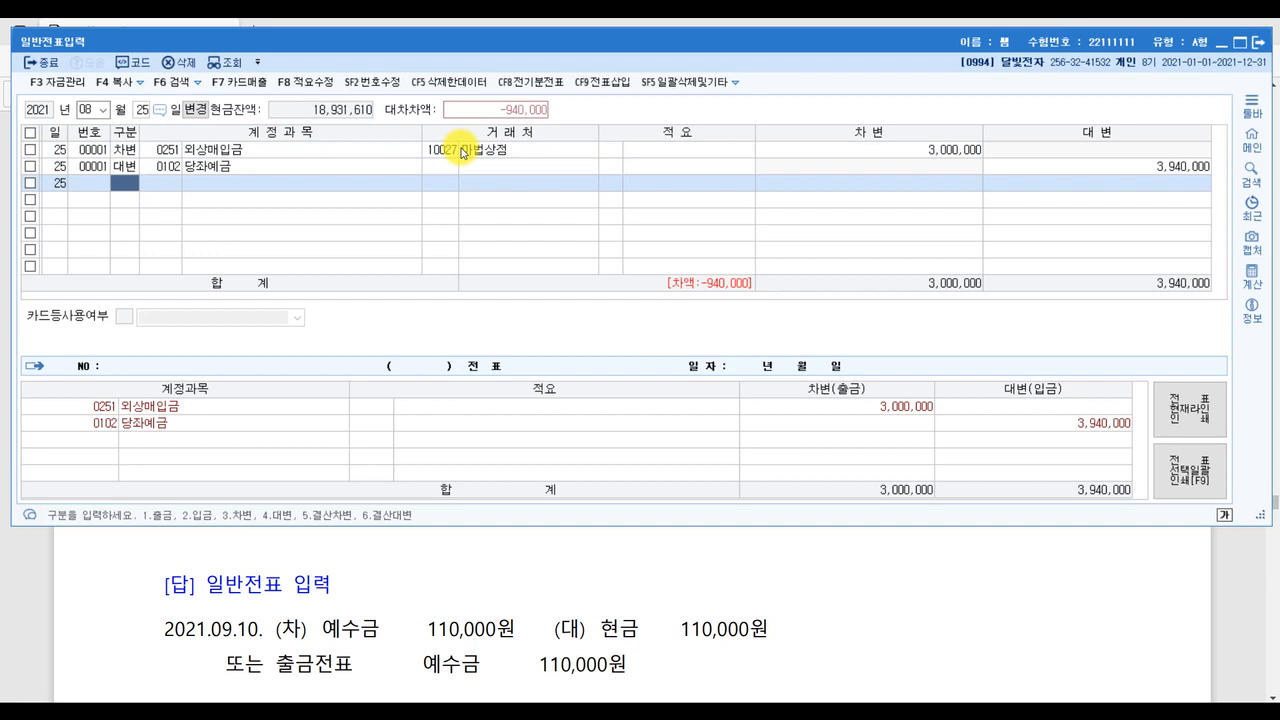
{"action": "left_click", "coordinate": [1135, 166]}
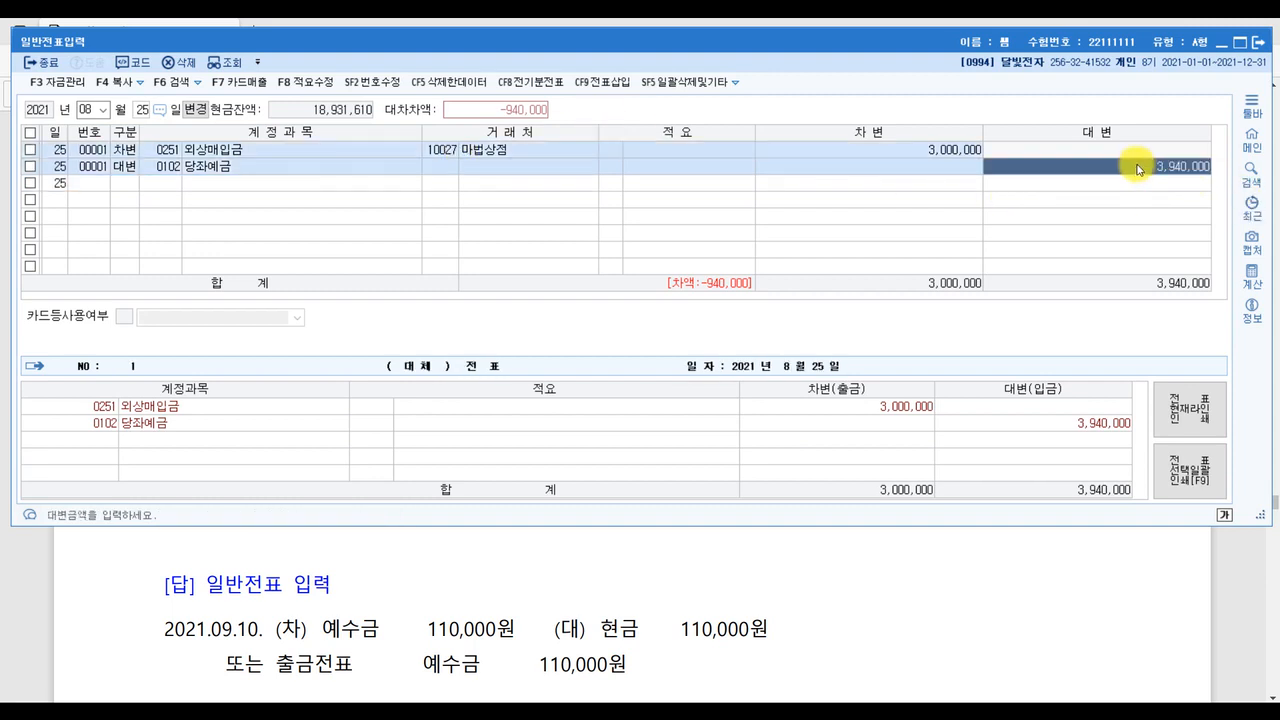
{"action": "type", "text": "2"}
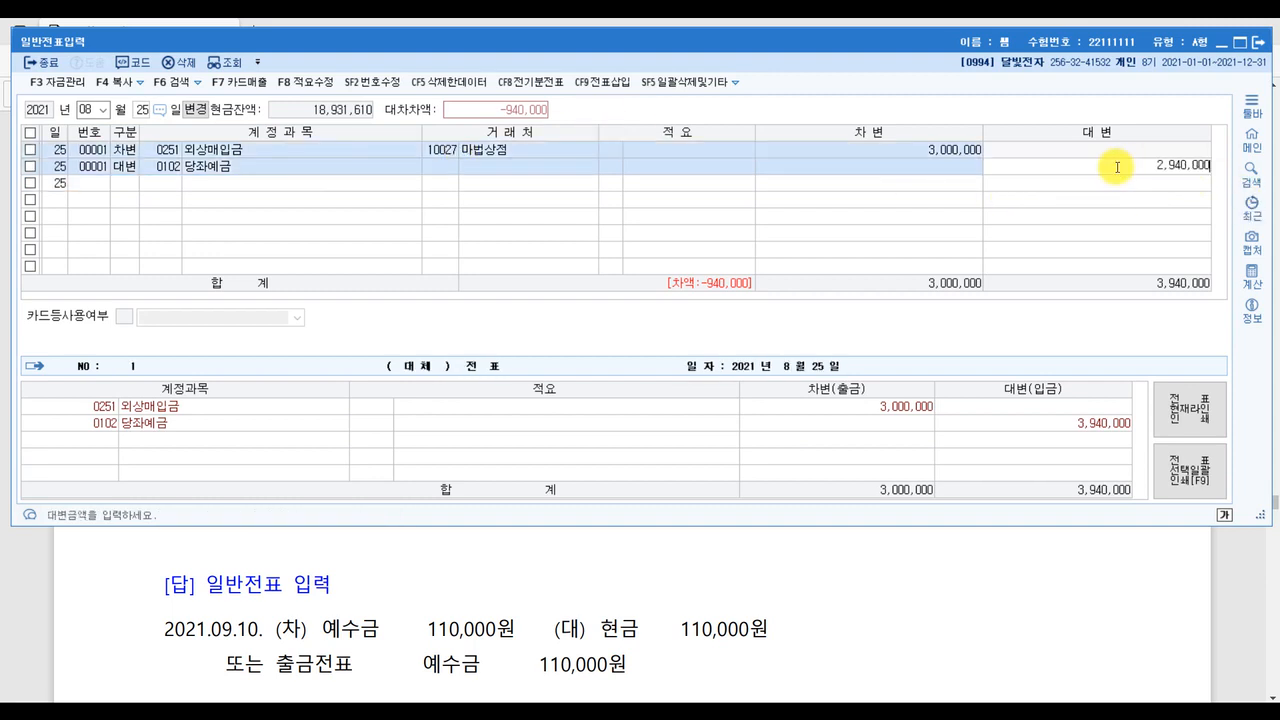
{"action": "key", "text": "Return"}
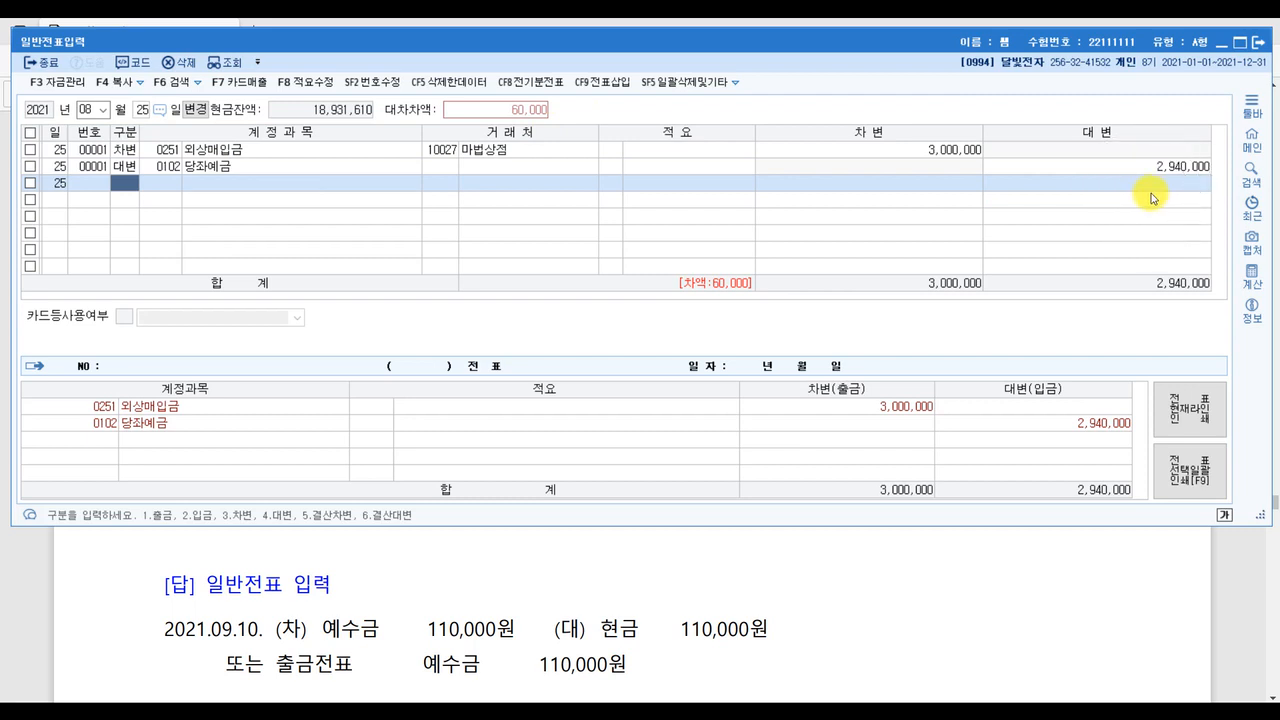
Step: Start another August 25 credit (대변) line and search the account codes for 매입할인
{"action": "type", "text": "4"}
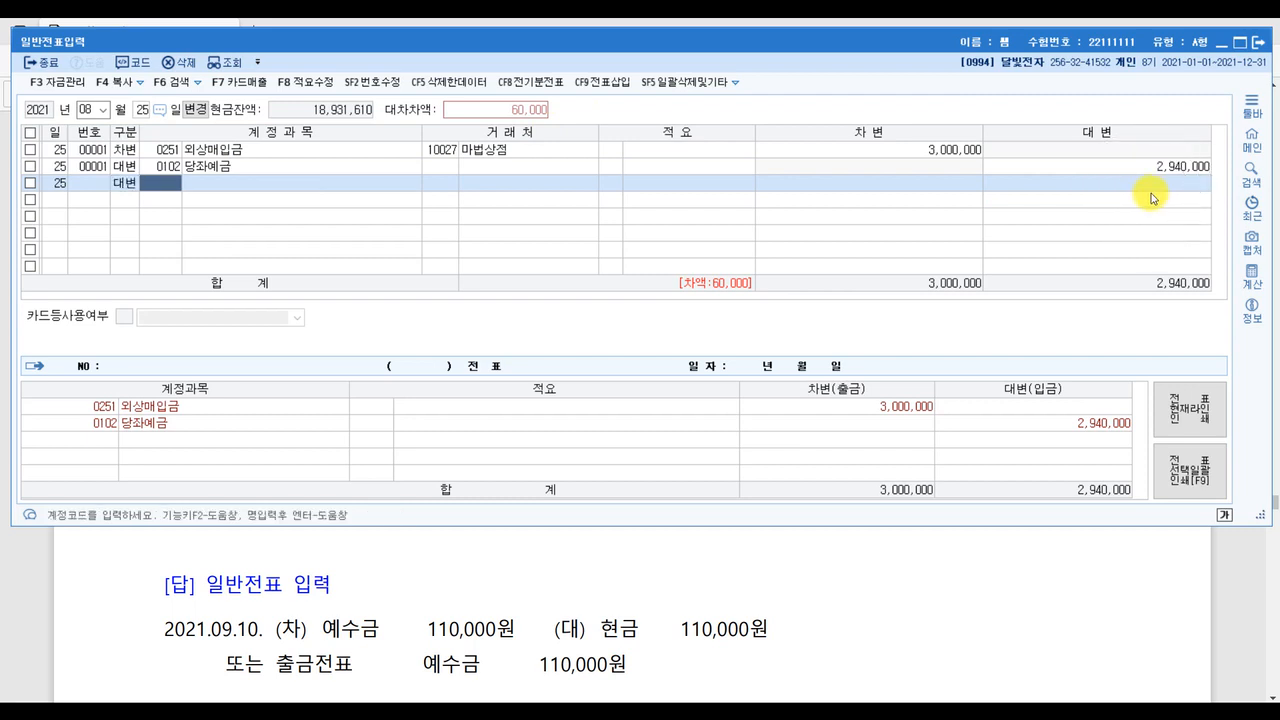
{"action": "type", "text": "매입"}
{"action": "key", "text": "Return"}
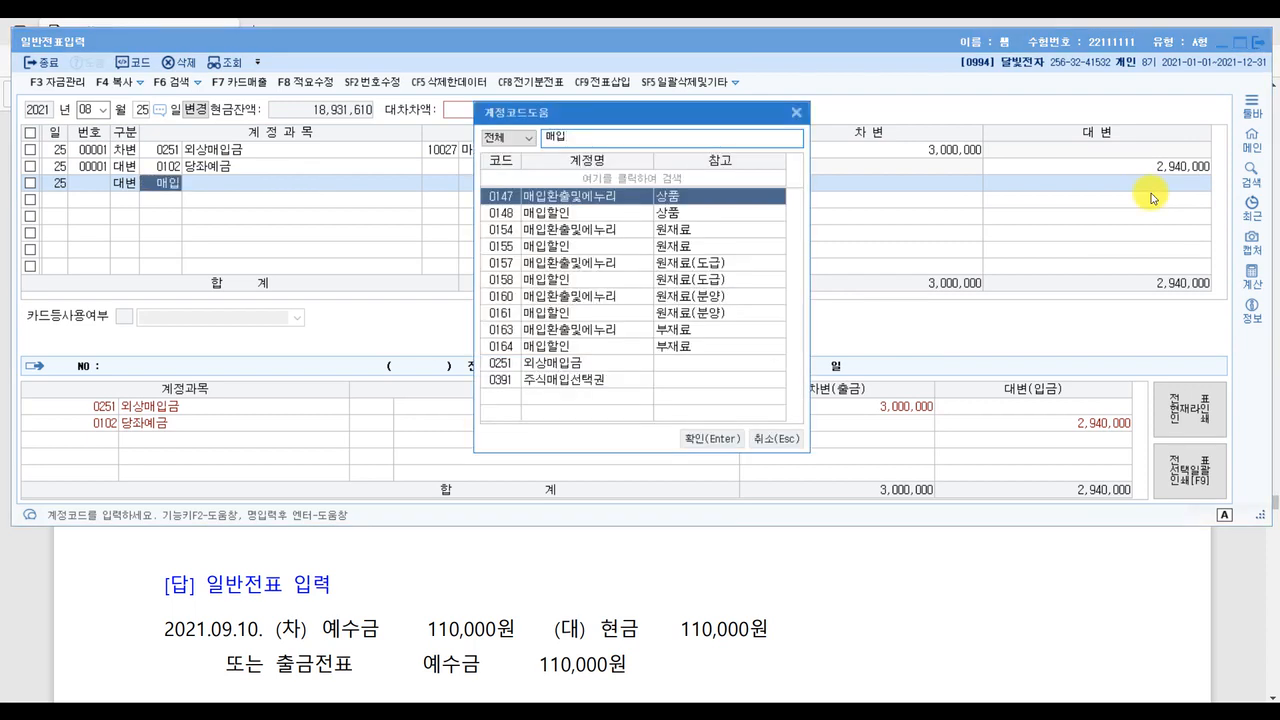
{"action": "type", "text": "할인"}
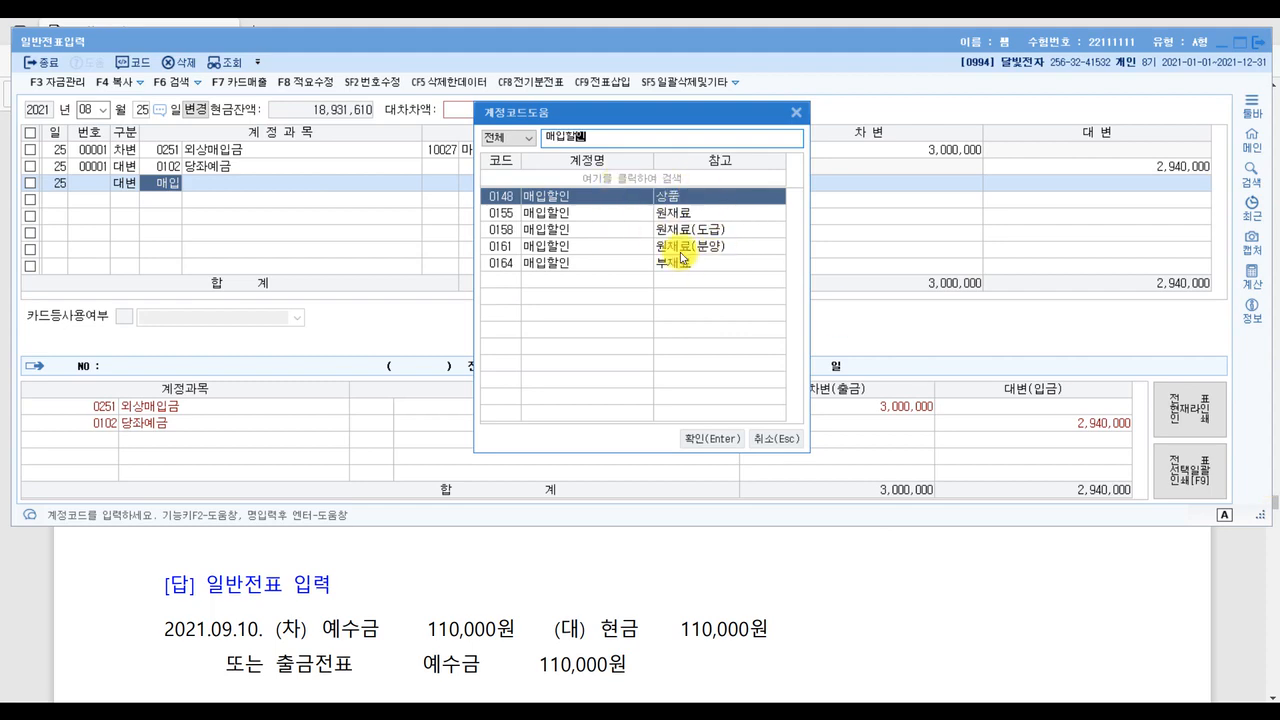
Step: Switch to the exam PDF, underline 상품 in question [5], and return to the voucher window
{"action": "key", "text": "alt+Tab"}
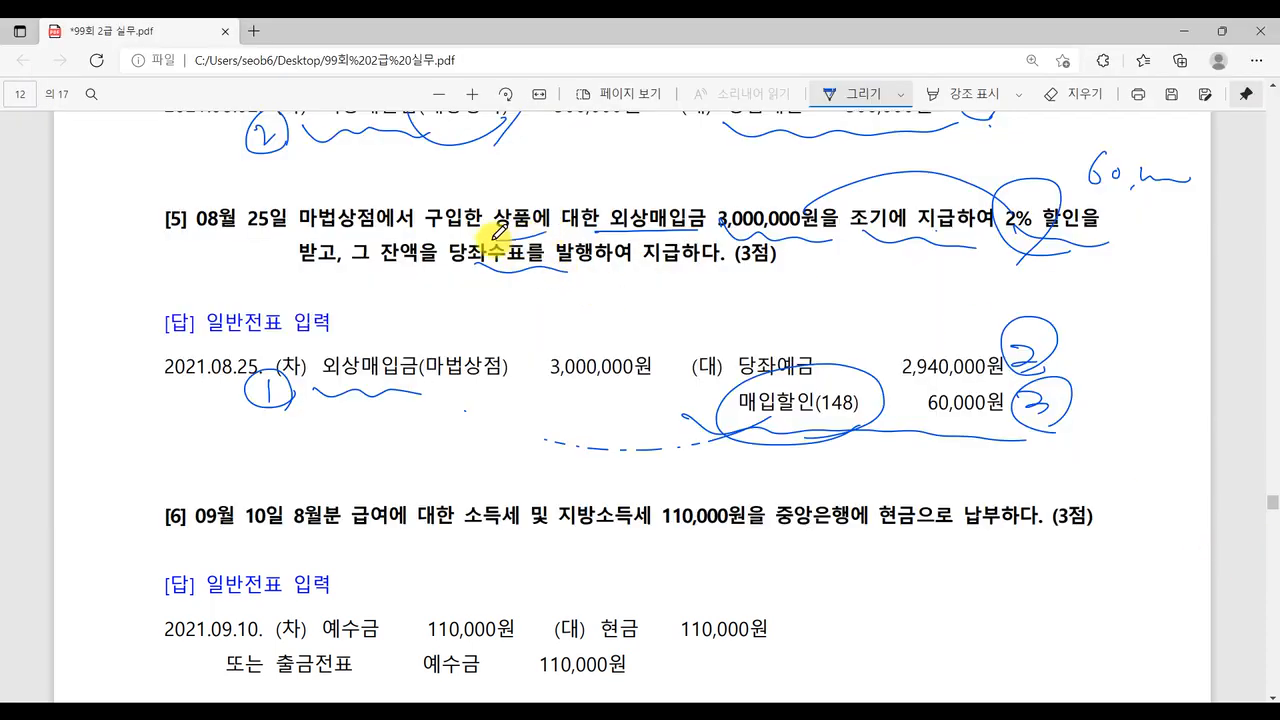
{"action": "left_click_drag", "start_coordinate": [493, 239], "coordinate": [548, 242]}
{"action": "key", "text": "alt+Tab"}
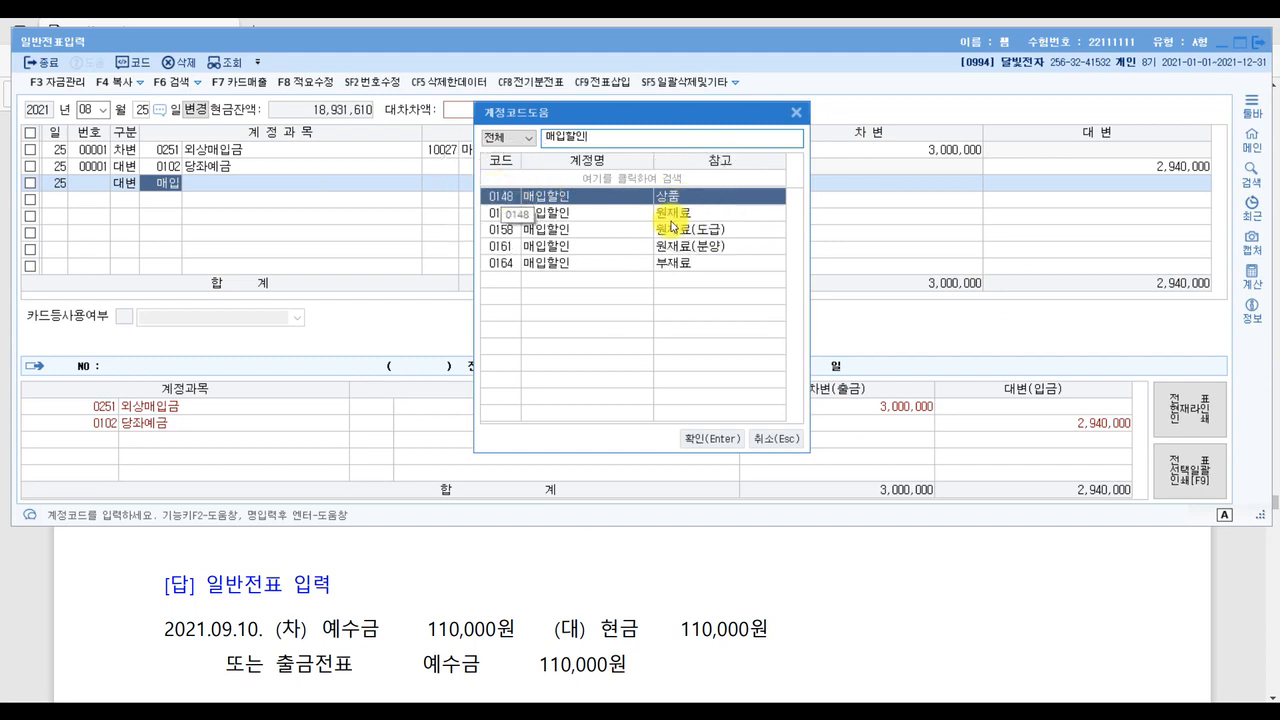
Step: Assign the merchandise (상품) account 매입할인 (0148) to the third August 25 line and select its credit amount
{"action": "key", "text": "Escape"}
{"action": "key", "text": "Return"}
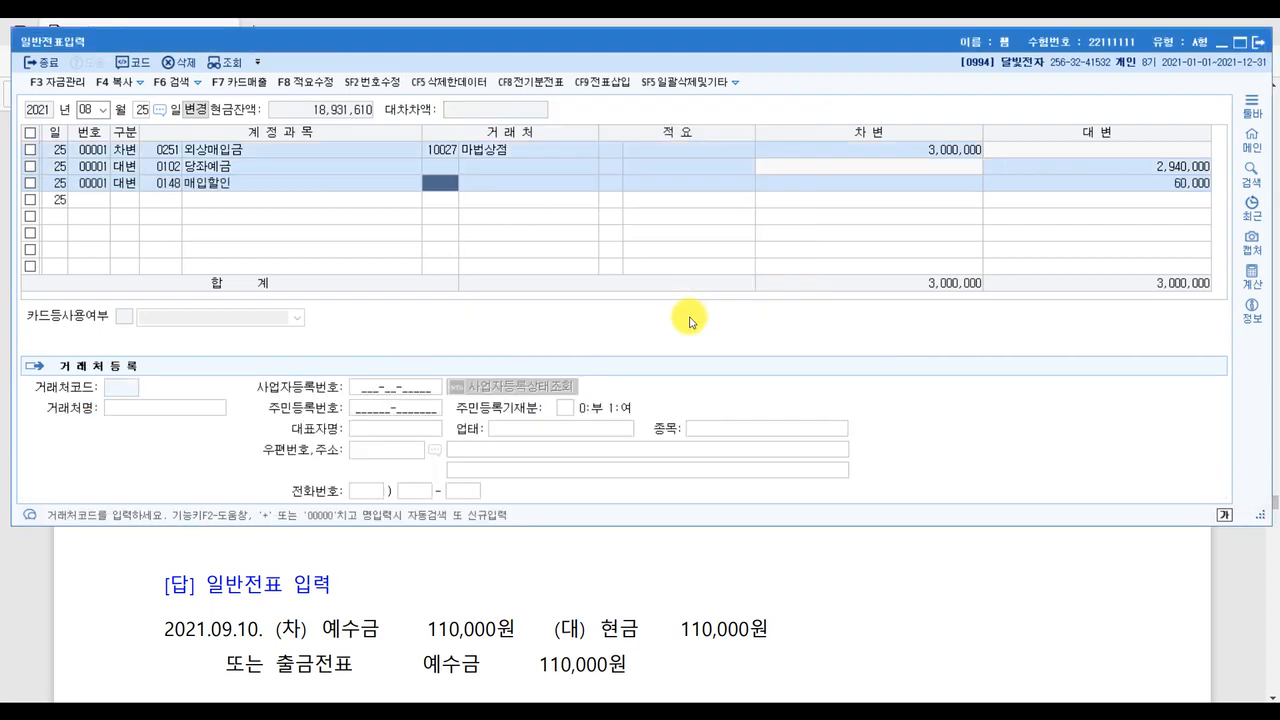
{"action": "left_click", "coordinate": [1170, 184]}
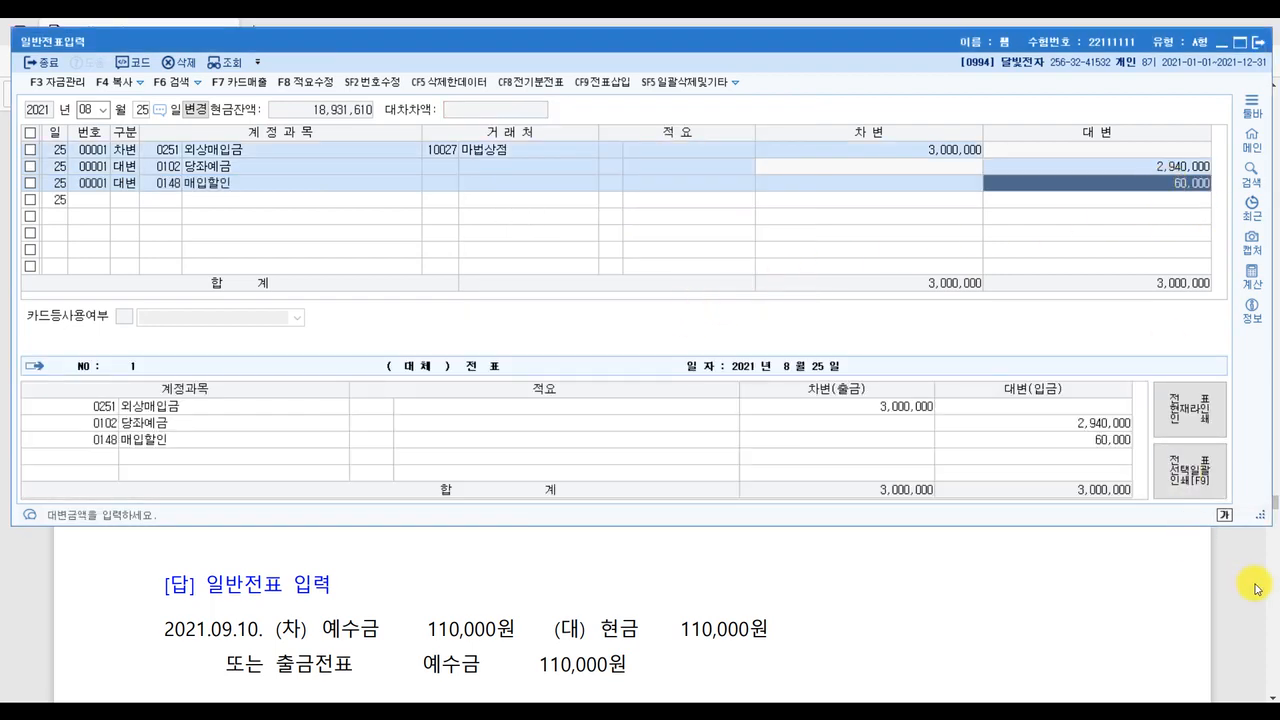
Step: In the PDF, underline 8월분 급여에 대한 소득세 및 지방소득세 in question [6] and handwrite 급여 and 예수금 beneath, separated by a vertical line
{"action": "left_click", "coordinate": [1257, 589]}
{"action": "scroll", "coordinate": [455, 600], "scroll_direction": "down", "scroll_amount": 3}
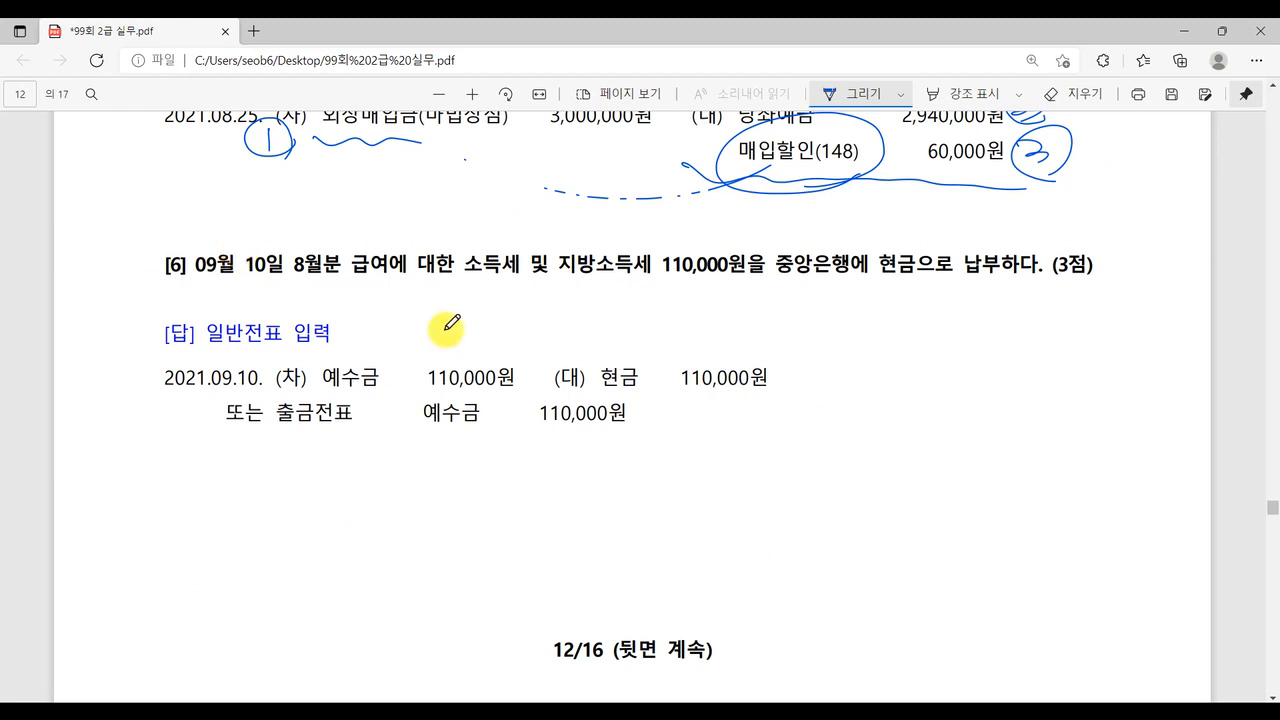
{"action": "left_click_drag", "start_coordinate": [306, 270], "coordinate": [660, 272]}
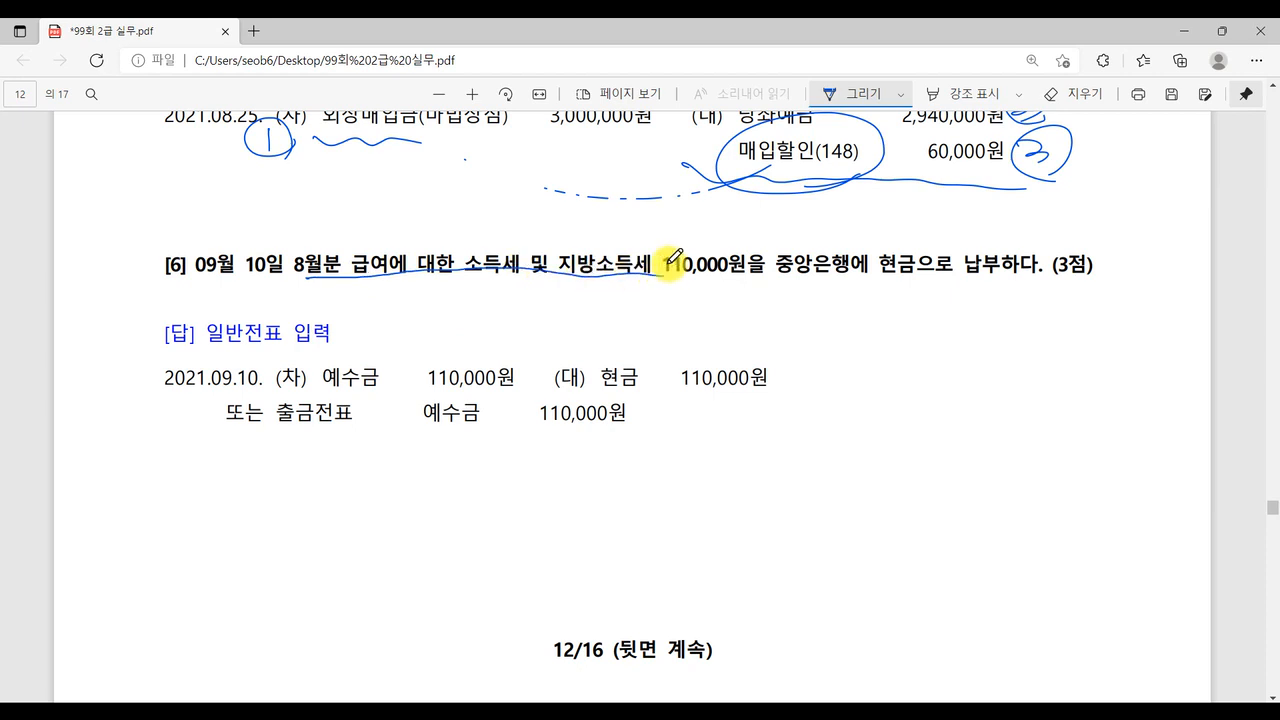
{"action": "mouse_move", "coordinate": [464, 292]}
{"action": "left_mouse_down"}
{"action": "mouse_move", "coordinate": [458, 306]}
{"action": "mouse_move", "coordinate": [520, 320]}
{"action": "left_mouse_up"}
{"action": "left_click_drag", "start_coordinate": [744, 290], "coordinate": [746, 330]}
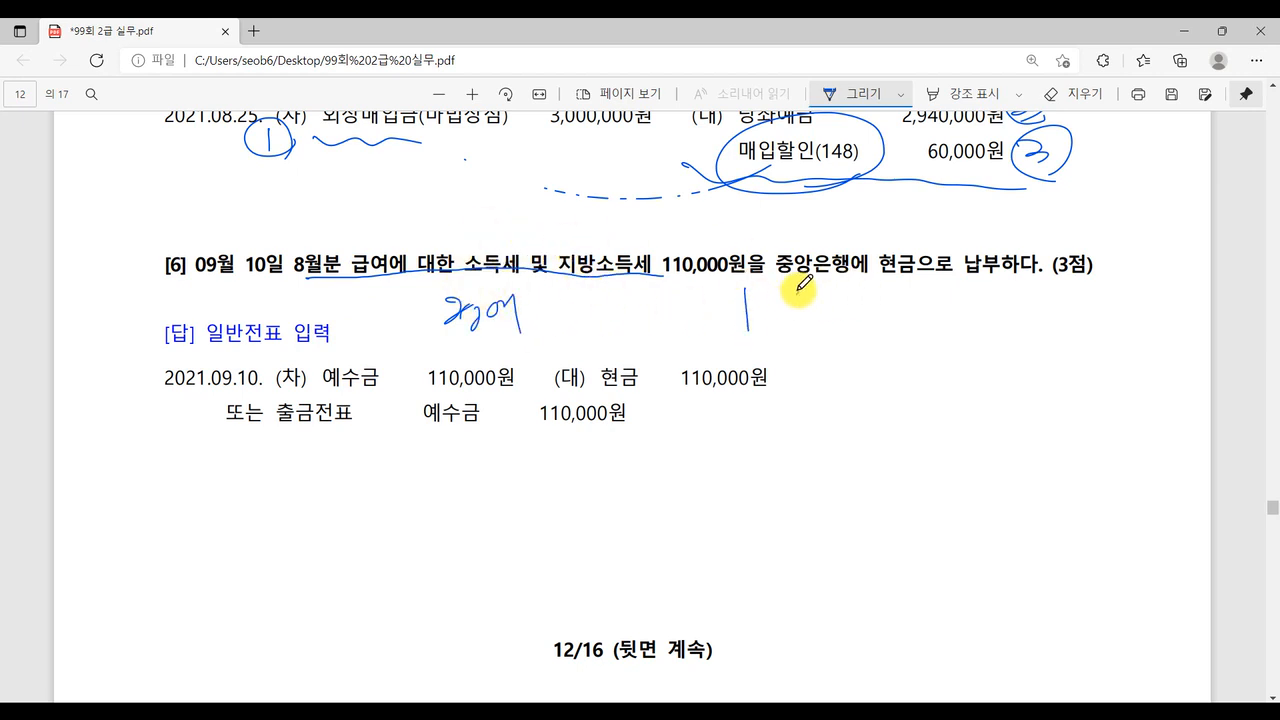
{"action": "mouse_move", "coordinate": [798, 291]}
{"action": "left_mouse_down"}
{"action": "mouse_move", "coordinate": [882, 298]}
{"action": "mouse_move", "coordinate": [886, 312]}
{"action": "left_mouse_up"}
{"action": "left_click_drag", "start_coordinate": [890, 312], "coordinate": [932, 300]}
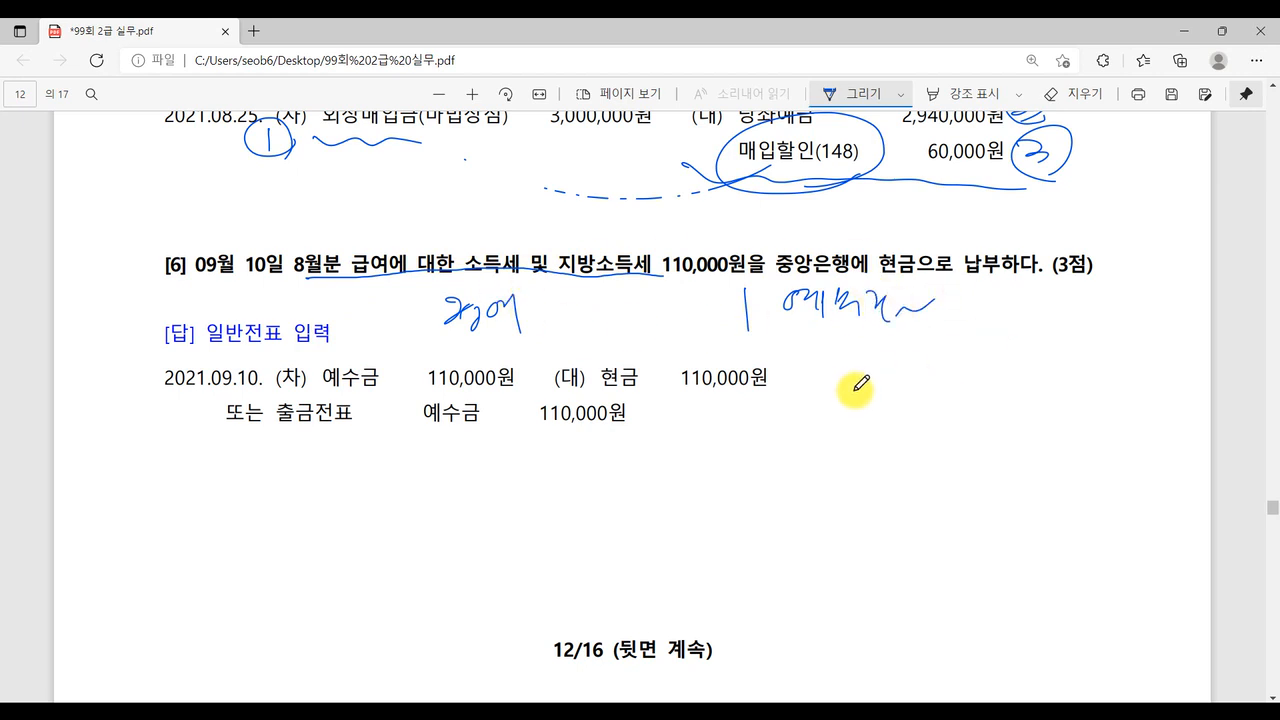
Step: Circle the handwritten 예수금 twice and connect it with a curve to 지방소득세 in question [6]
{"action": "mouse_move", "coordinate": [880, 309]}
{"action": "left_mouse_down"}
{"action": "mouse_move", "coordinate": [808, 331]}
{"action": "mouse_move", "coordinate": [905, 335]}
{"action": "left_mouse_up"}
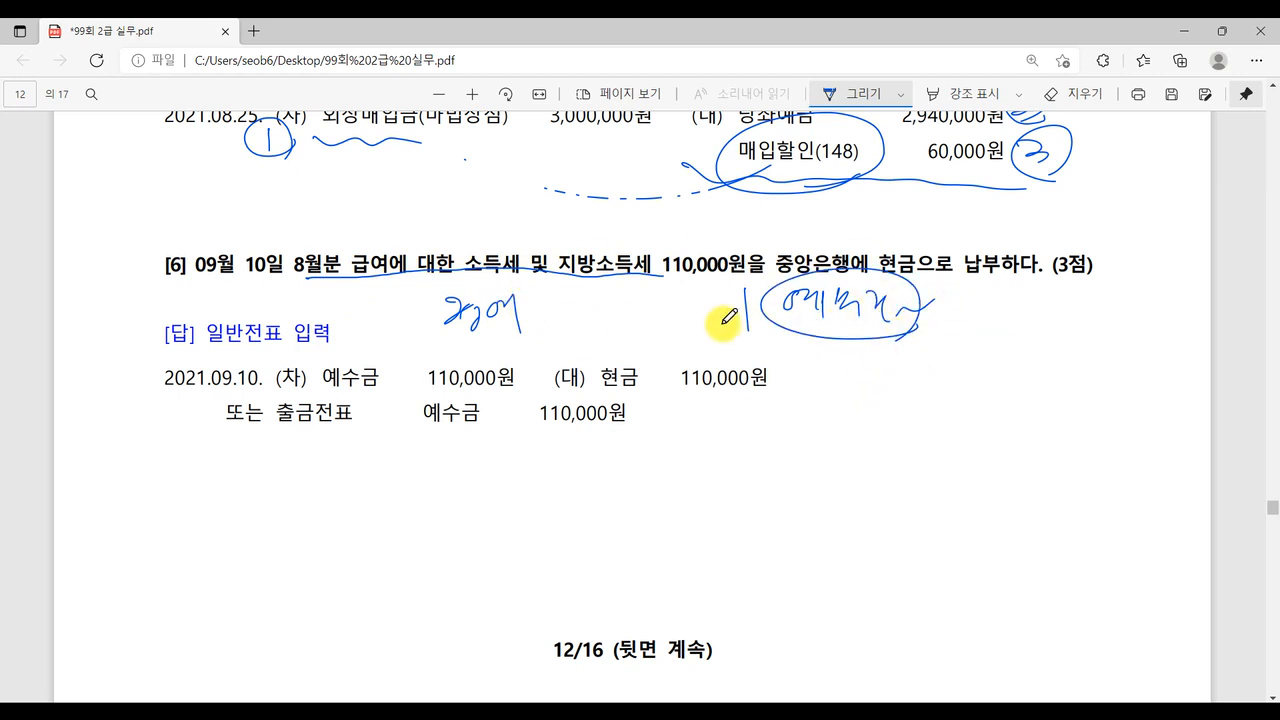
{"action": "mouse_move", "coordinate": [582, 270]}
{"action": "left_mouse_down"}
{"action": "mouse_move", "coordinate": [761, 310]}
{"action": "mouse_move", "coordinate": [741, 330]}
{"action": "mouse_move", "coordinate": [744, 292]}
{"action": "left_mouse_up"}
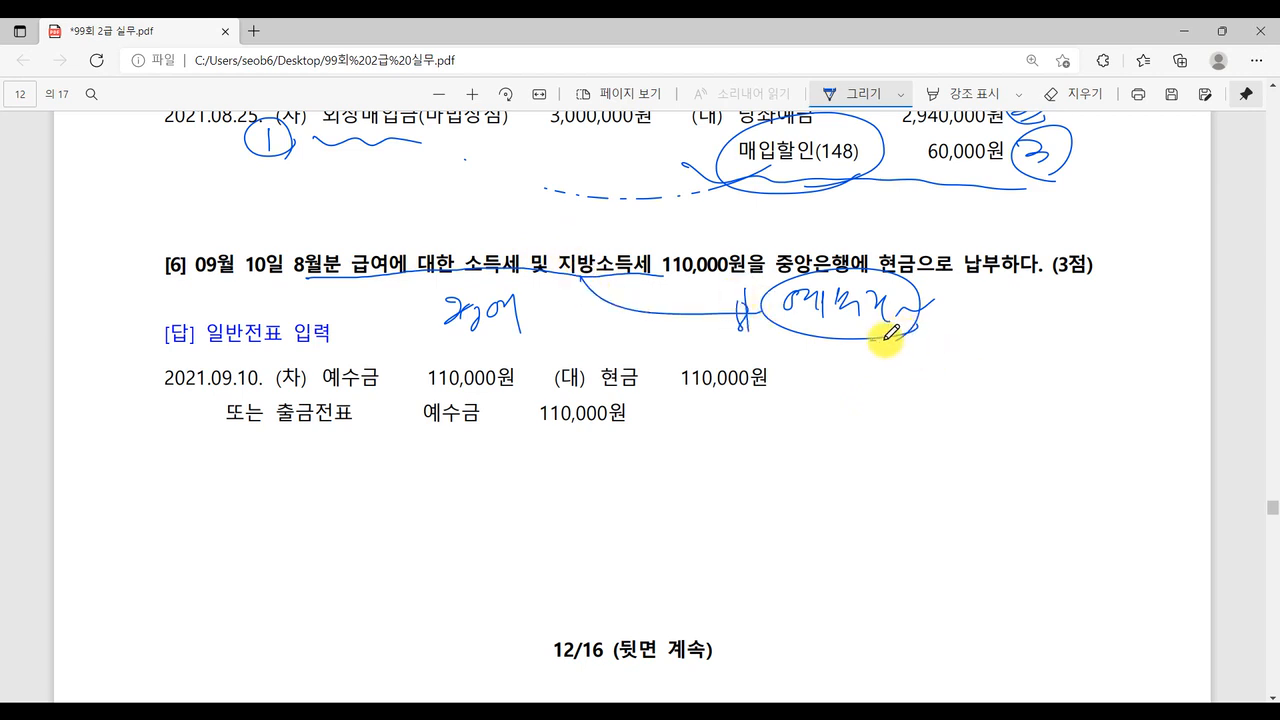
{"action": "left_click_drag", "start_coordinate": [886, 335], "coordinate": [860, 292]}
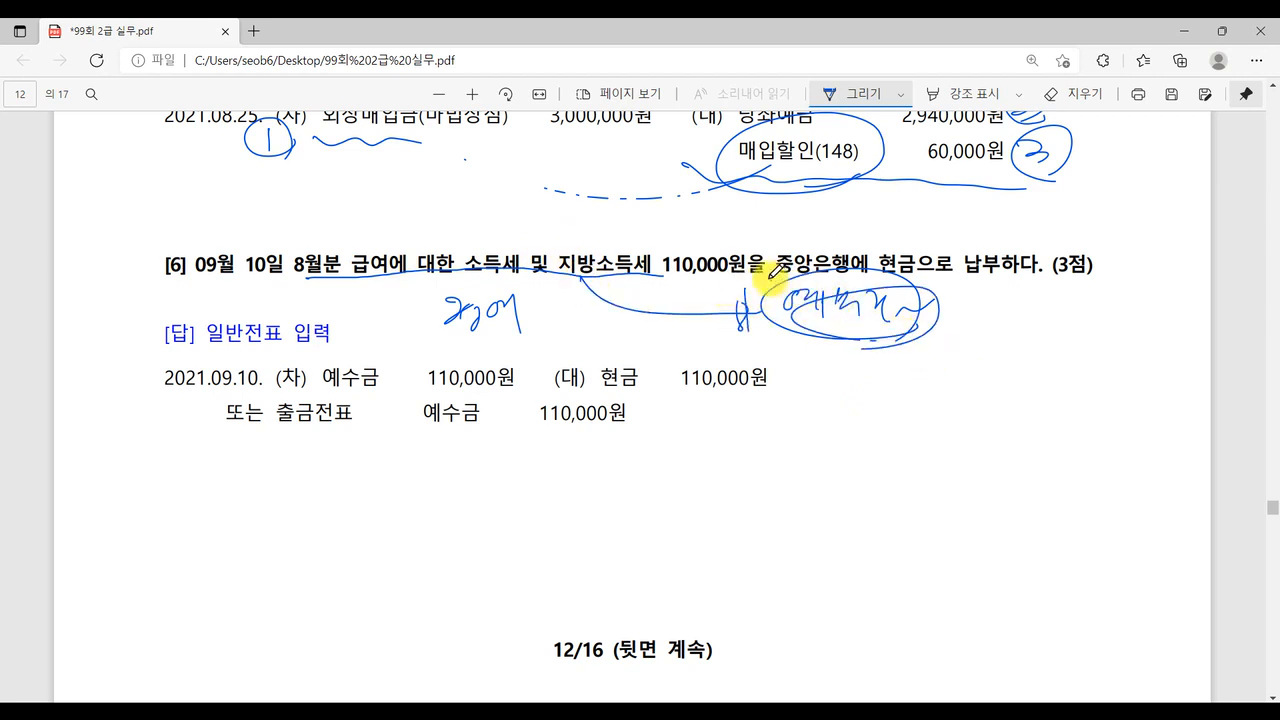
Step: Underline 중앙은행에 현금으로 납부하다 in question [6] and number its answer's 예수금 entry 1 and 현금 entry 2
{"action": "left_click_drag", "start_coordinate": [770, 279], "coordinate": [894, 278]}
{"action": "left_click", "coordinate": [933, 286]}
{"action": "left_click_drag", "start_coordinate": [972, 287], "coordinate": [1002, 290]}
{"action": "left_click_drag", "start_coordinate": [1021, 291], "coordinate": [1044, 291]}
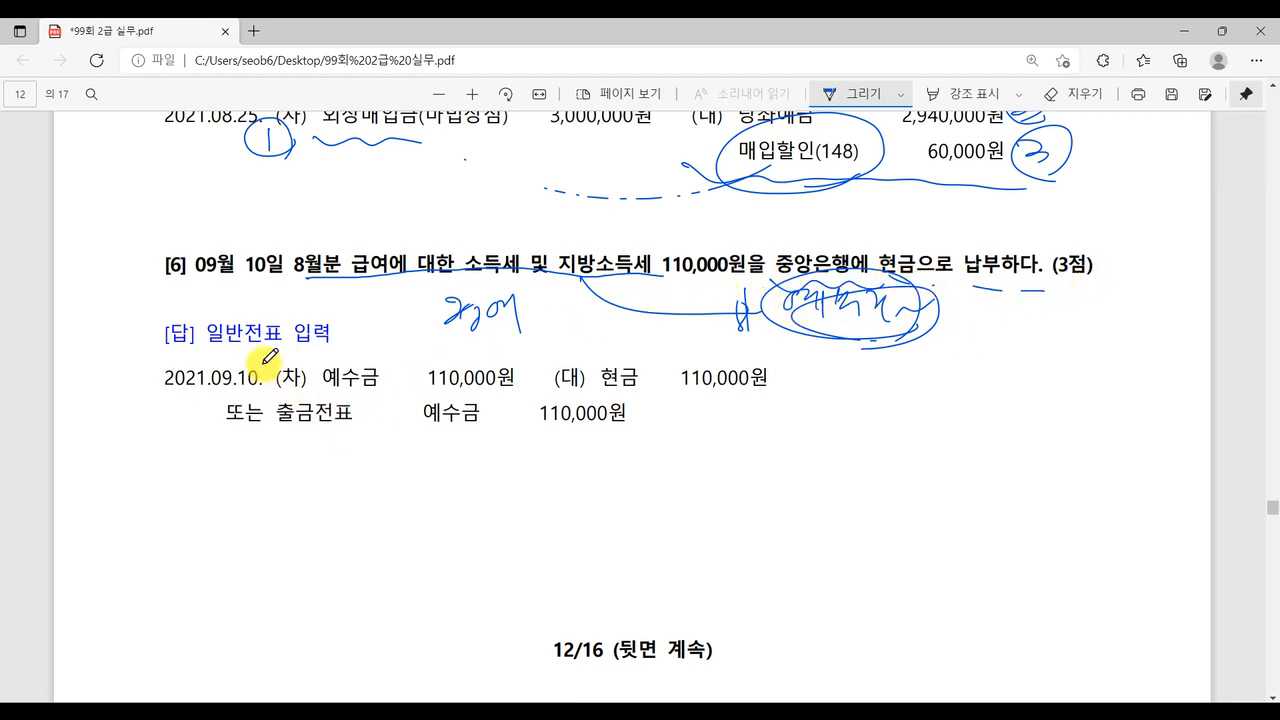
{"action": "mouse_move", "coordinate": [261, 362]}
{"action": "left_mouse_down"}
{"action": "mouse_move", "coordinate": [263, 381]}
{"action": "mouse_move", "coordinate": [274, 361]}
{"action": "mouse_move", "coordinate": [270, 388]}
{"action": "left_mouse_up"}
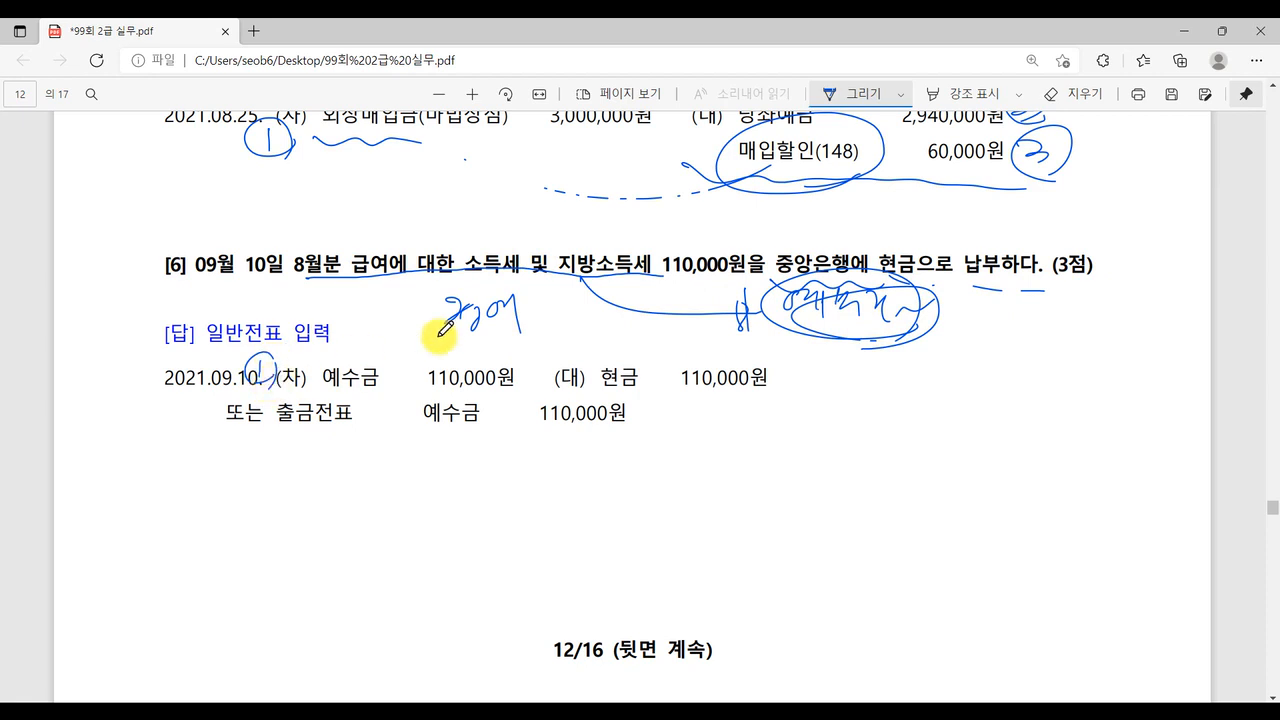
{"action": "left_click_drag", "start_coordinate": [778, 360], "coordinate": [804, 386]}
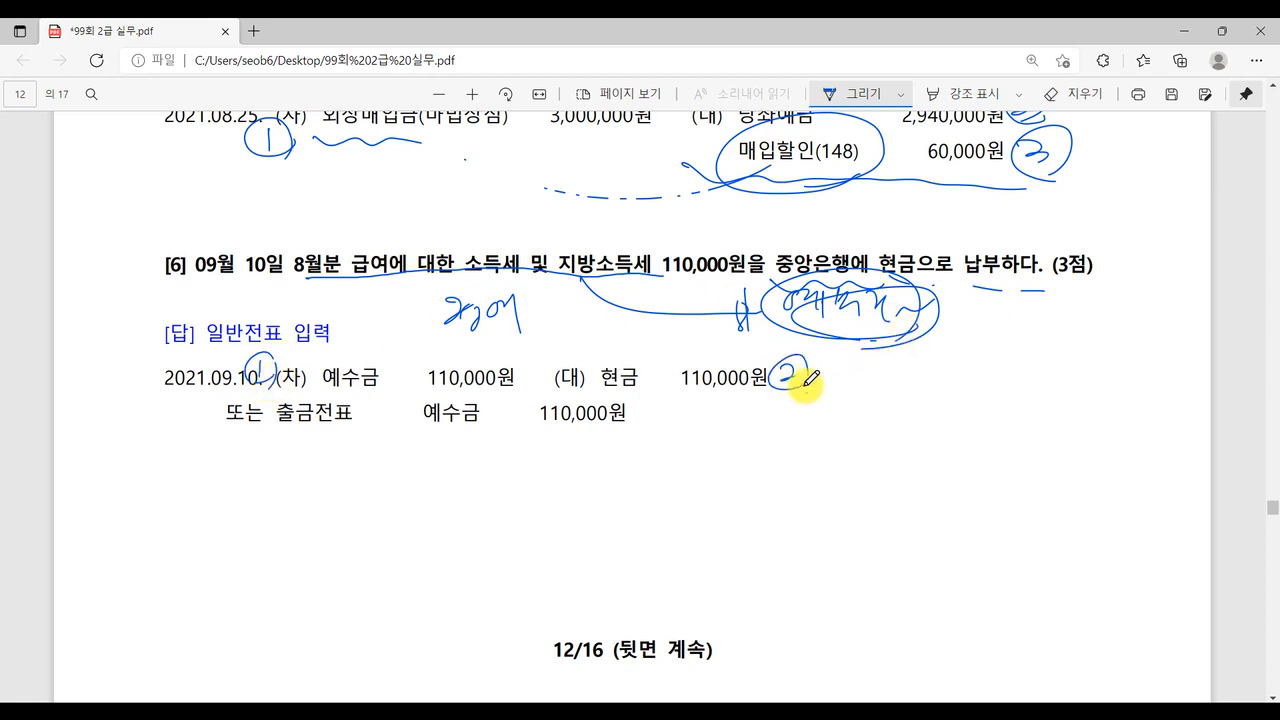
Step: Switch to the 일반전표입력 window, set the voucher date to September 10 and start a debit (차변) line
{"action": "left_click", "coordinate": [545, 708]}
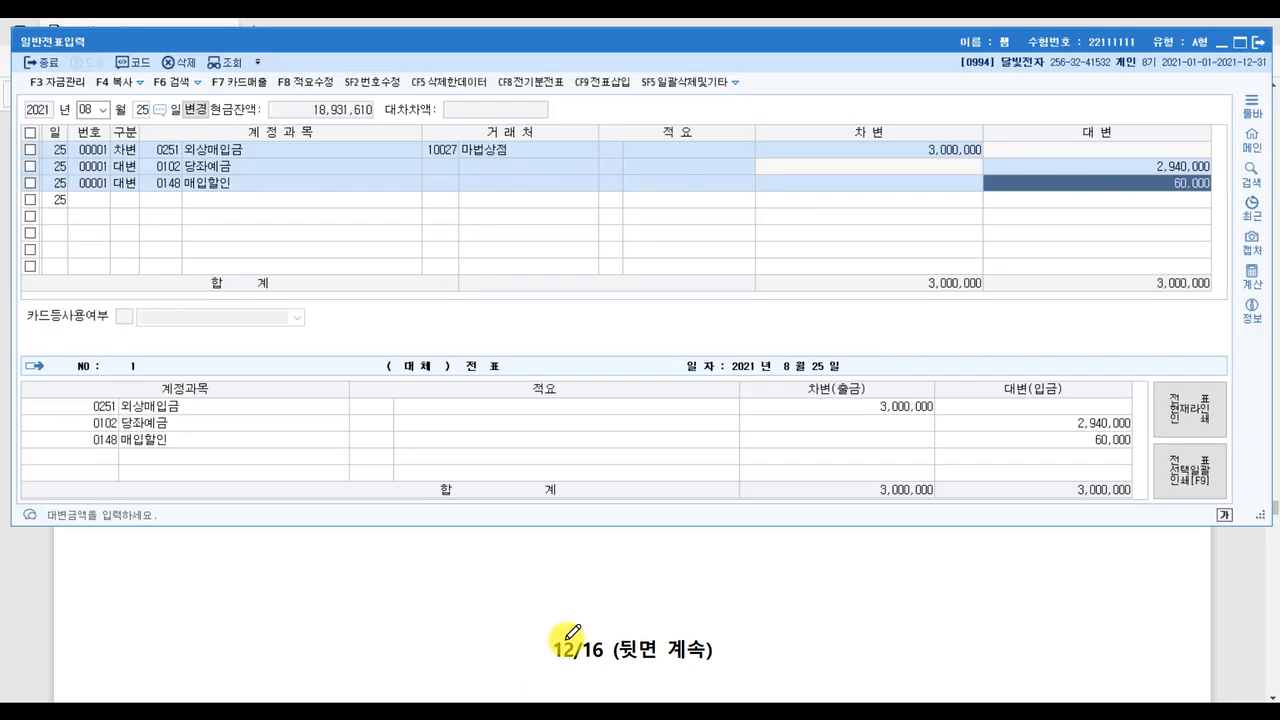
{"action": "left_click", "coordinate": [97, 113]}
{"action": "type", "text": "09"}
{"action": "key", "text": "Return"}
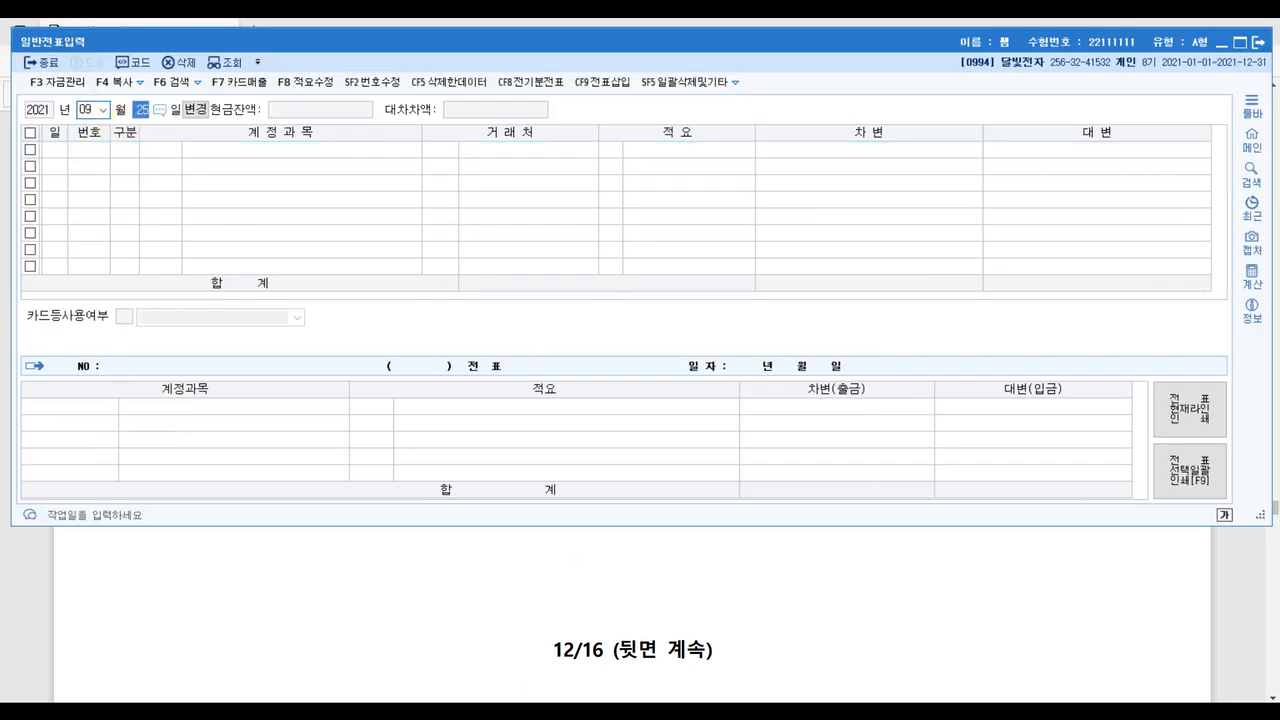
{"action": "type", "text": "10"}
{"action": "key", "text": "Return"}
{"action": "type", "text": "3"}
{"action": "key", "text": "Return"}
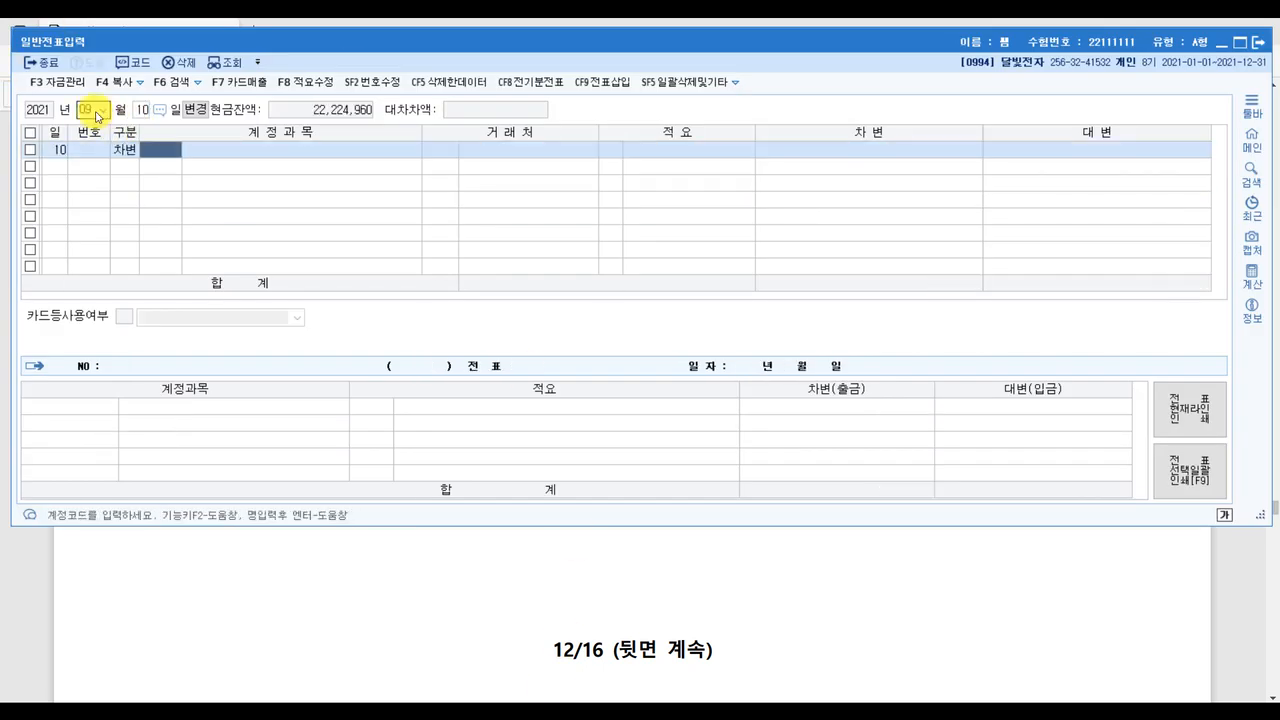
Step: Assign 예수금 (0254) to the September 10 debit line and set its amount to 110,000
{"action": "type", "text": "예수"}
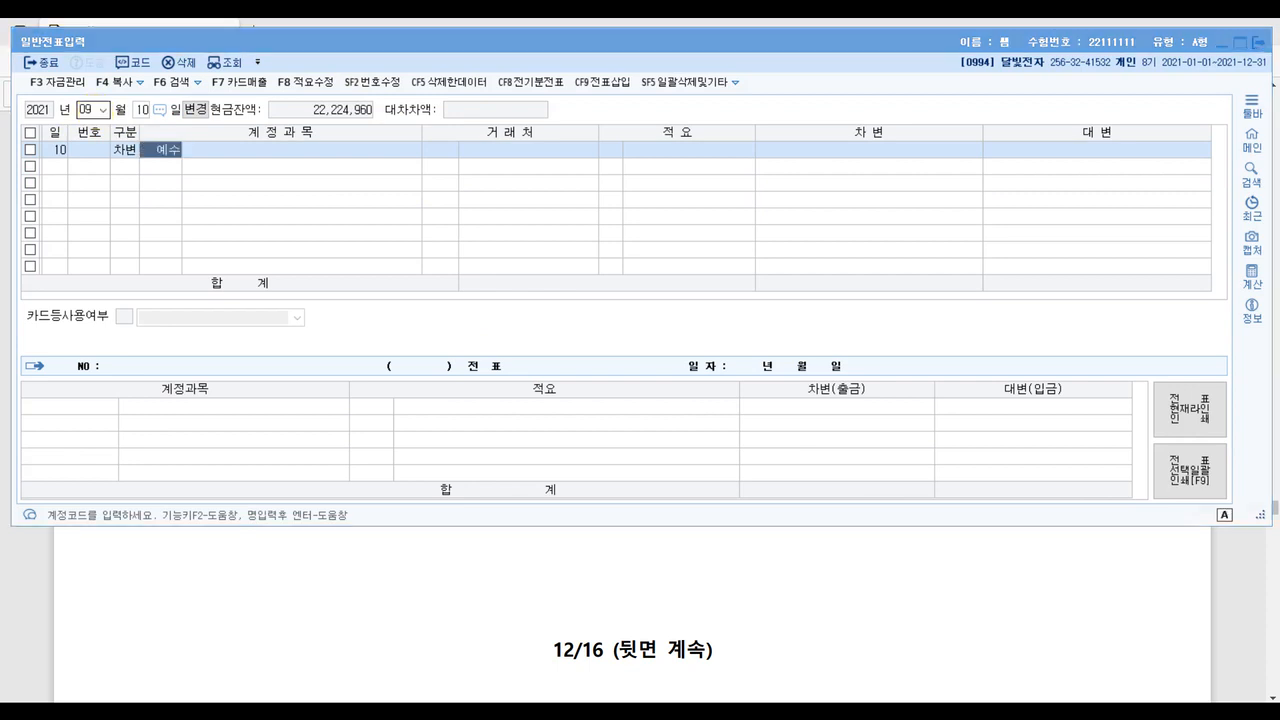
{"action": "key", "text": "Return"}
{"action": "key", "text": "Return"}
{"action": "key", "text": "Return"}
{"action": "key", "text": "Return"}
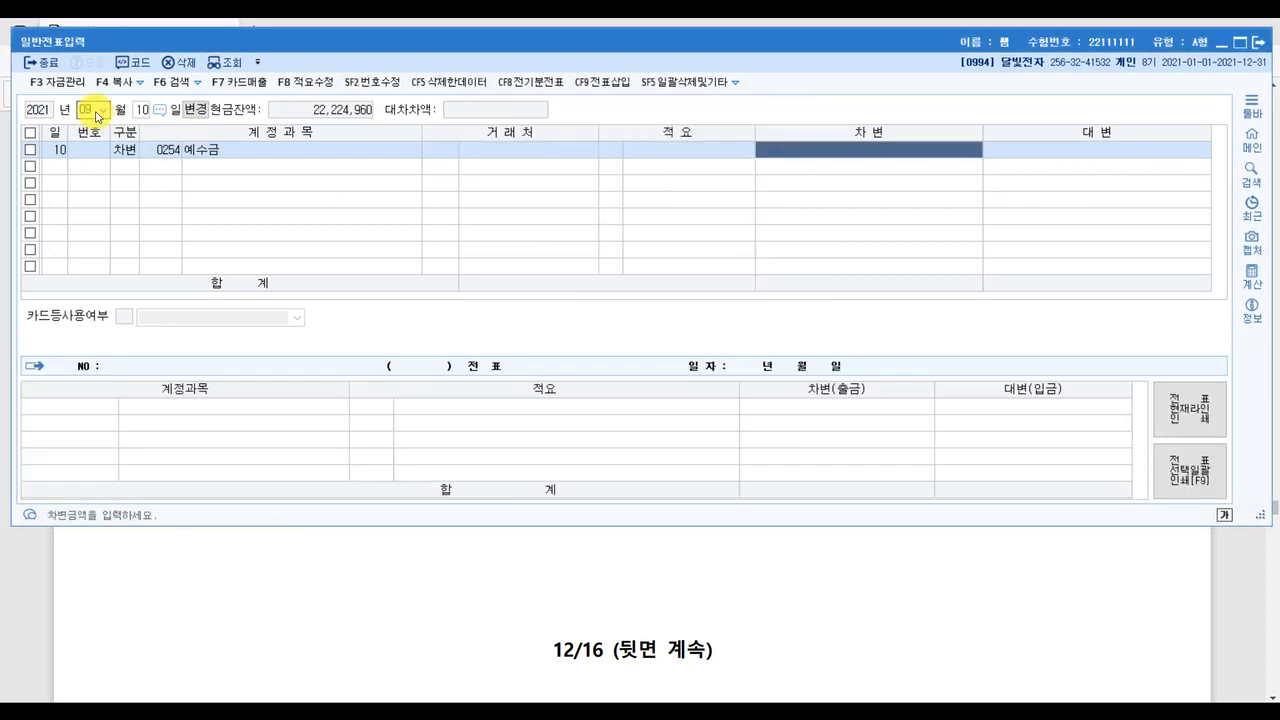
{"action": "type", "text": "11"}
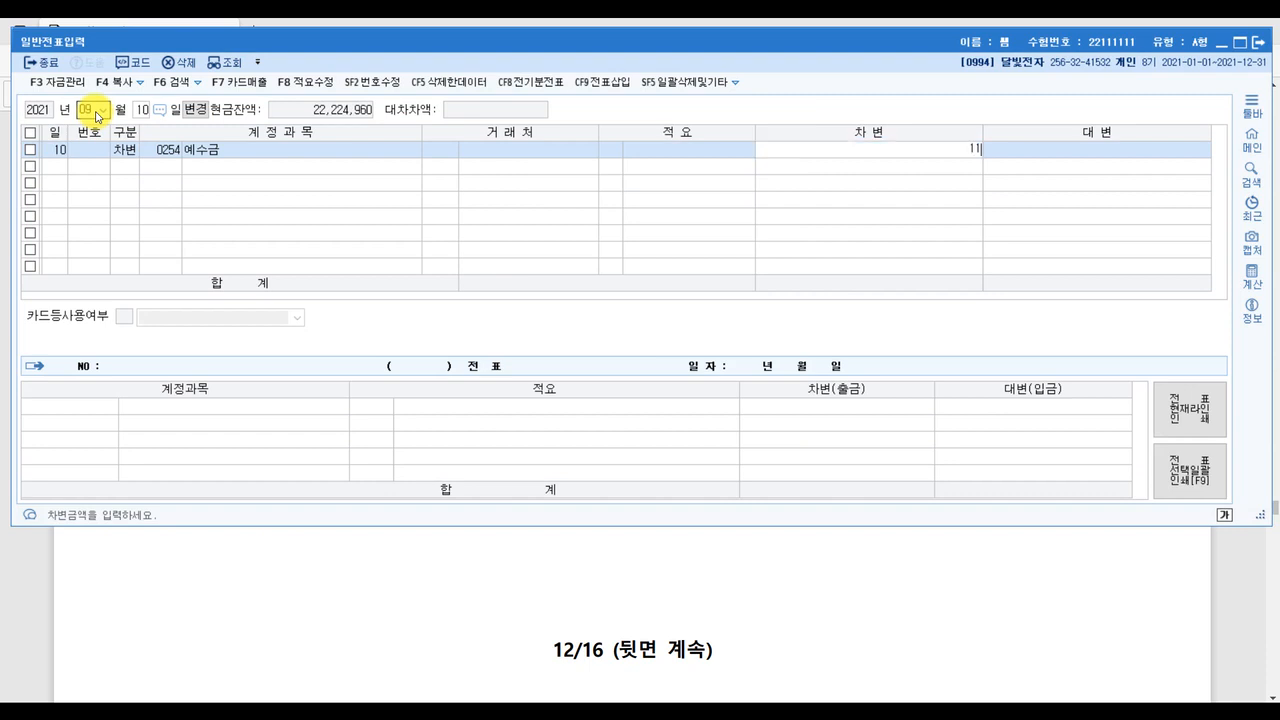
{"action": "type", "text": "0,000"}
{"action": "key", "text": "Return"}
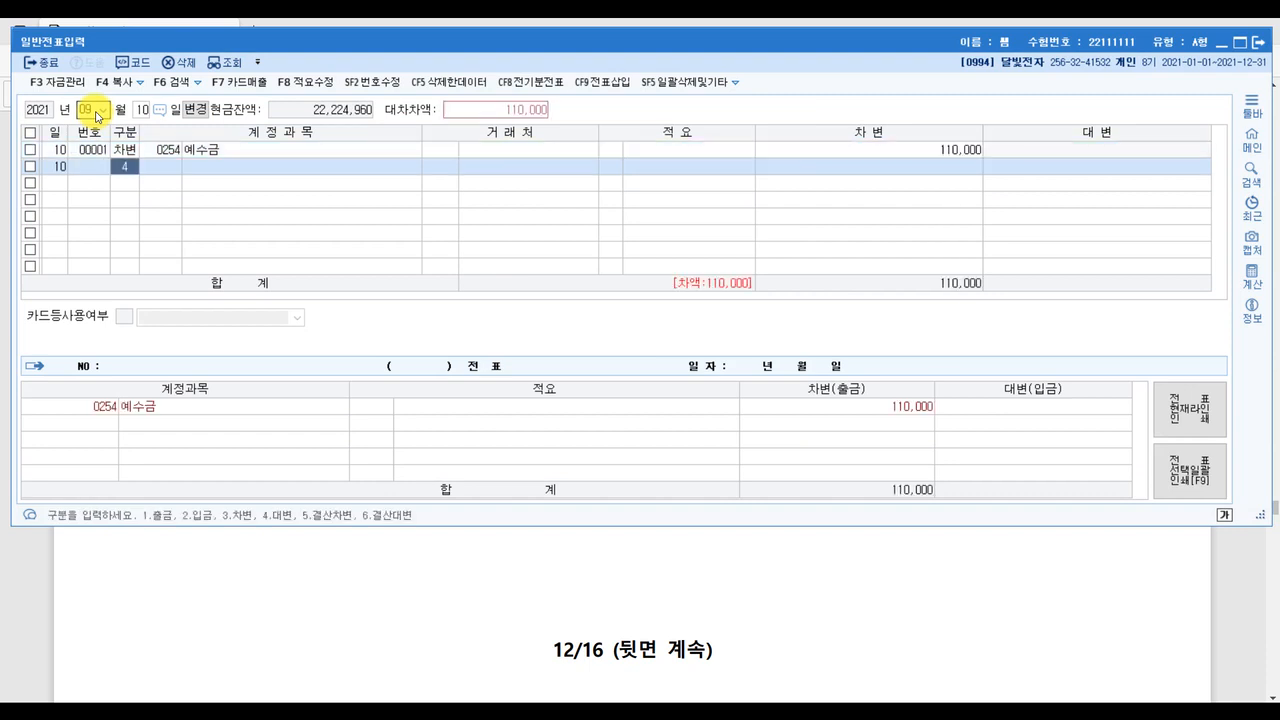
Step: Add a September 10 credit (대변) line for 현금 (0101) with an amount of 110,000
{"action": "type", "text": "4101"}
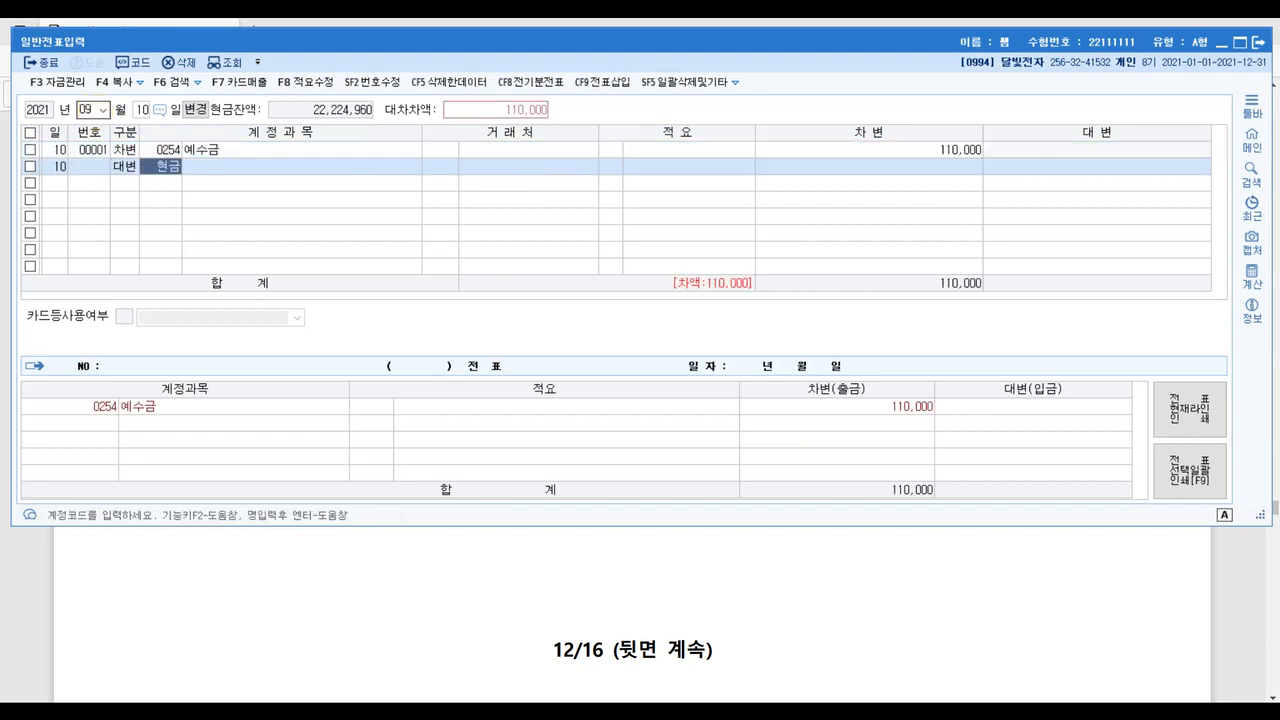
{"action": "key", "text": "Return"}
{"action": "key", "text": "Return"}
{"action": "key", "text": "Return"}
{"action": "key", "text": "Return"}
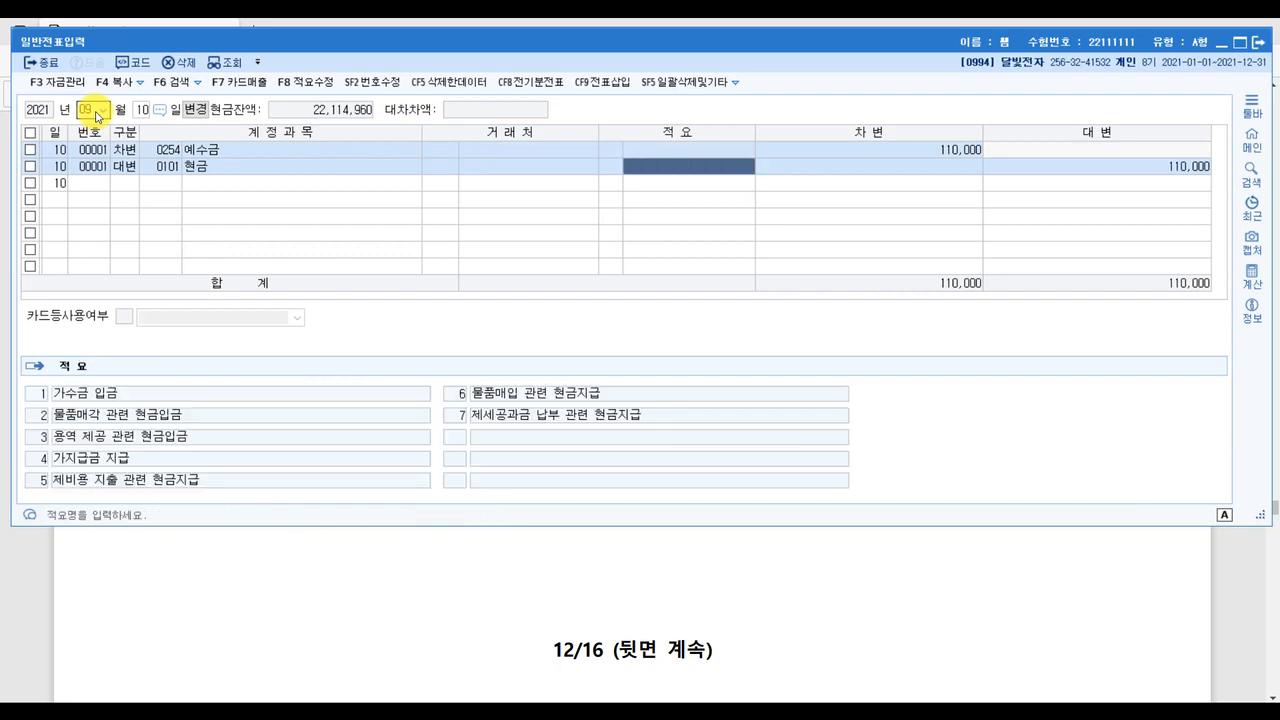
Step: Return to the PDF and underline the debit 예수금 110,000원 entry in question [6]'s answer
{"action": "key", "text": "Return"}
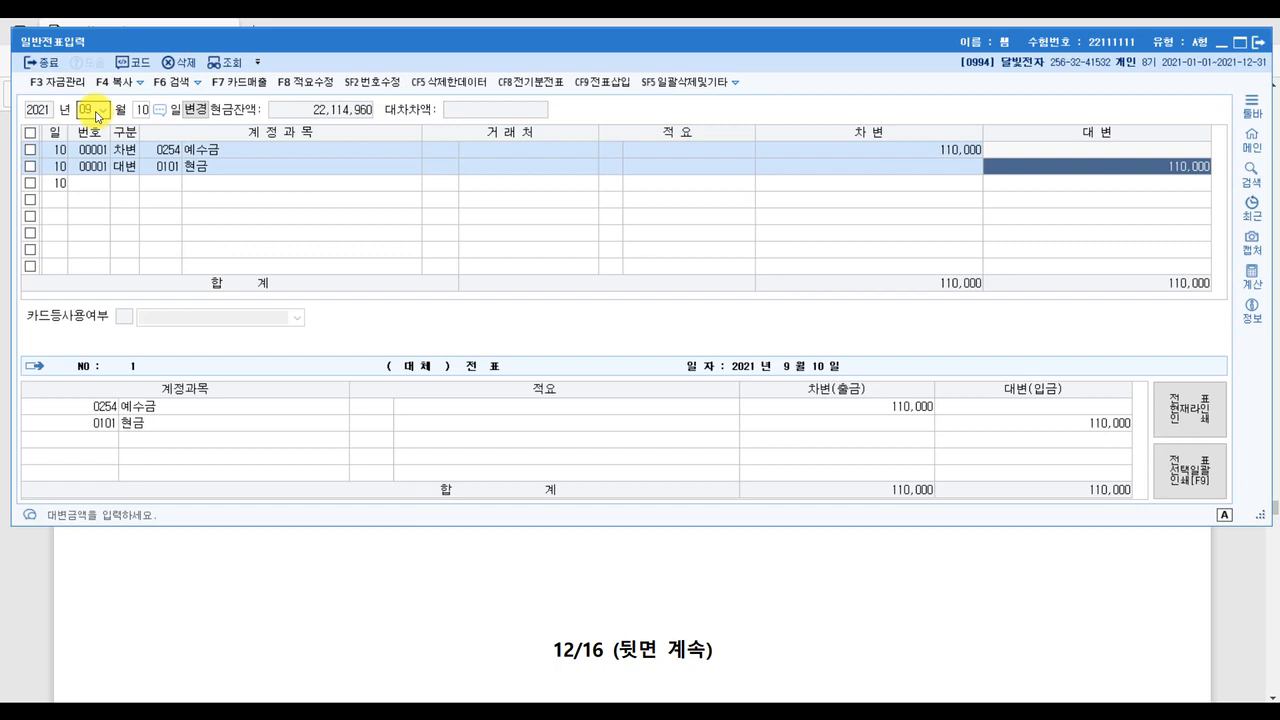
{"action": "left_click", "coordinate": [1210, 555]}
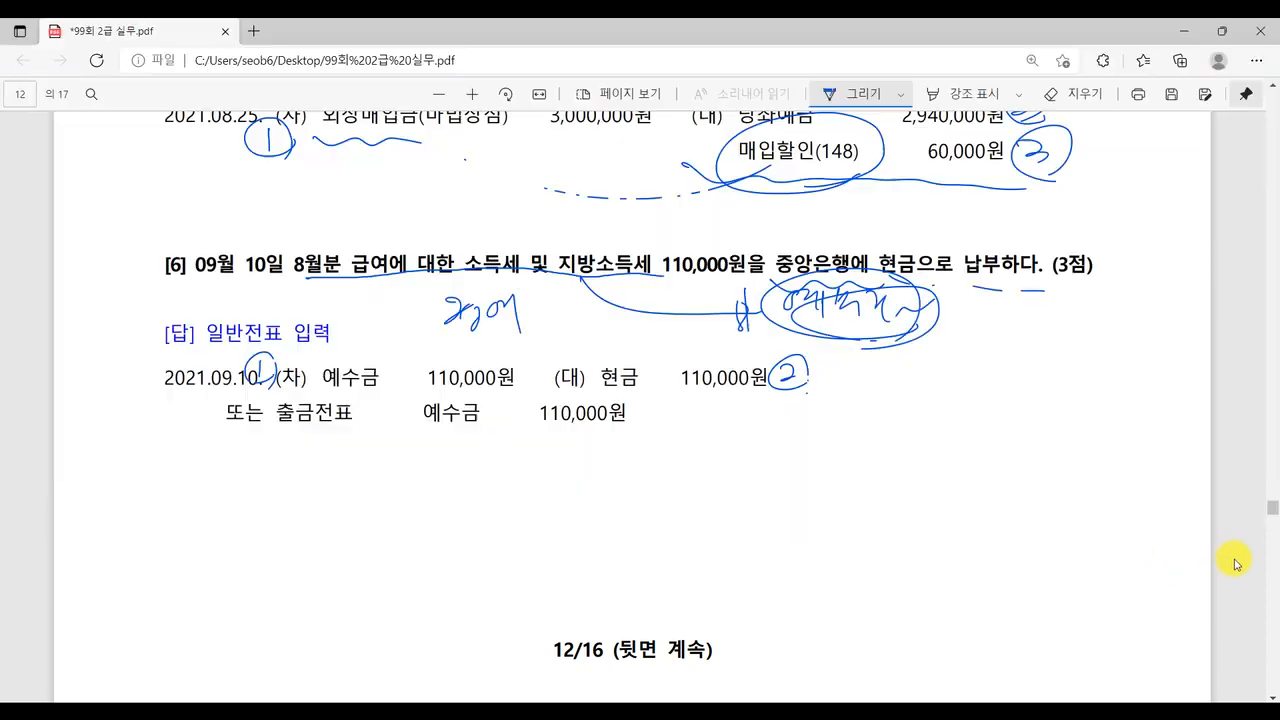
{"action": "left_click_drag", "start_coordinate": [228, 390], "coordinate": [540, 400]}
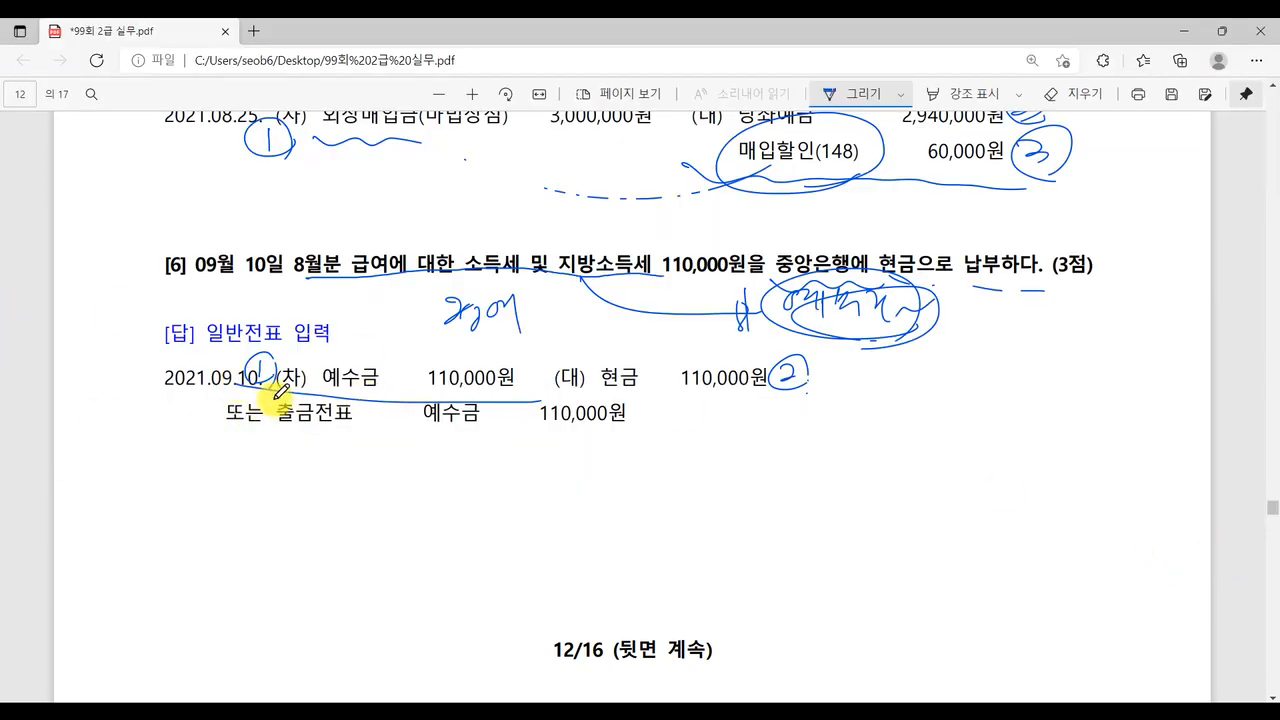
Step: In question [7], underline and star 사무용품비, circle 구매하고, and underline 현금으로 and 신용카드
{"action": "scroll", "coordinate": [766, 528], "scroll_direction": "down", "scroll_amount": 6}
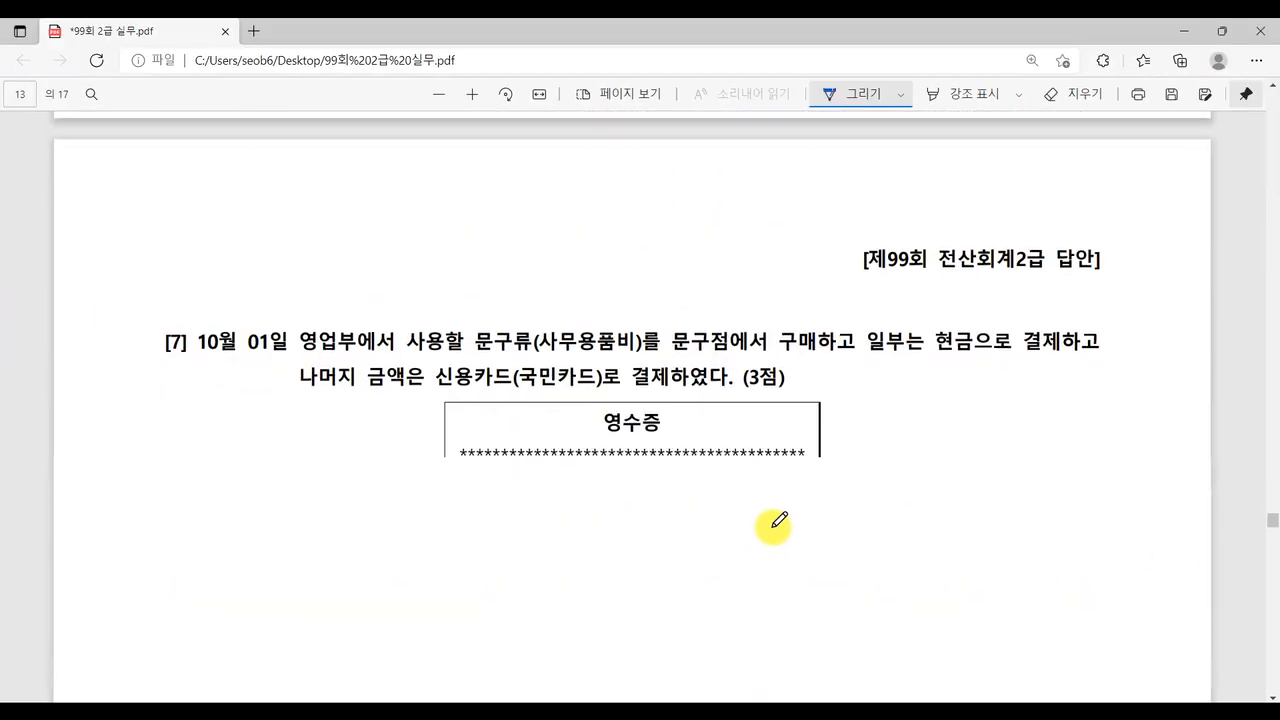
{"action": "scroll", "coordinate": [400, 286], "scroll_direction": "down", "scroll_amount": 3}
{"action": "scroll", "coordinate": [400, 286], "scroll_direction": "up", "scroll_amount": 1}
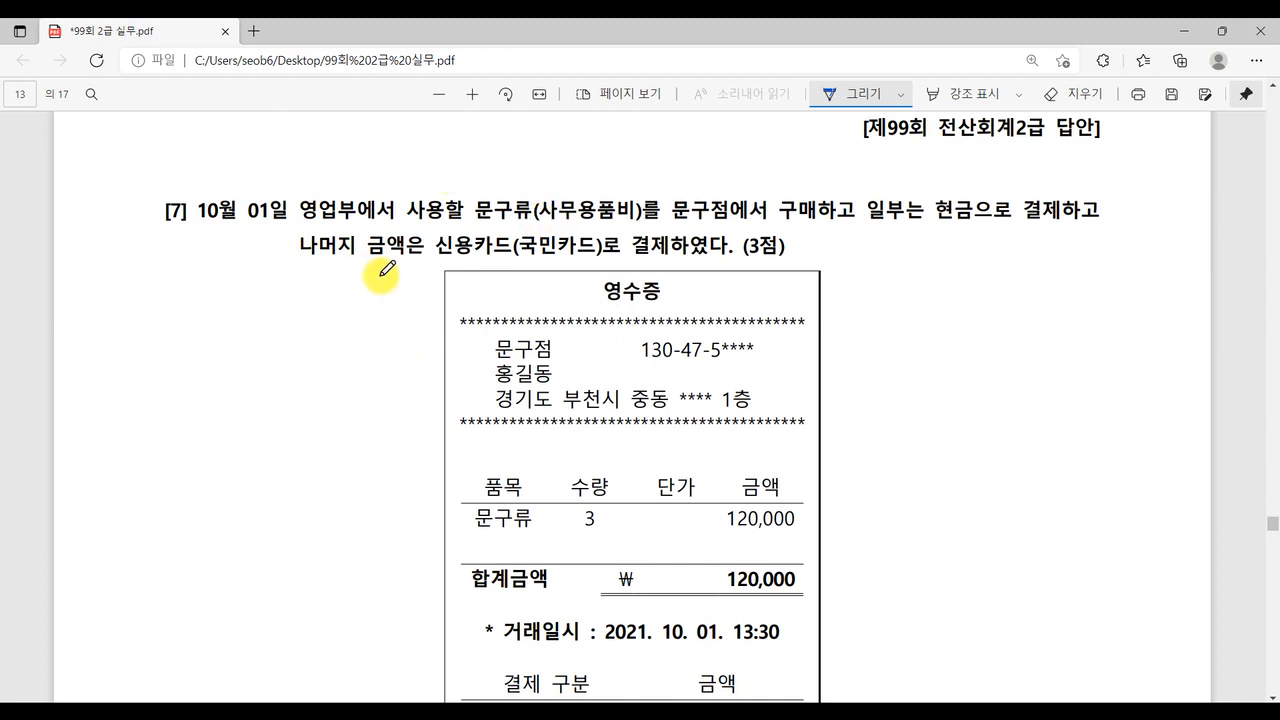
{"action": "mouse_move", "coordinate": [528, 216]}
{"action": "left_mouse_down"}
{"action": "mouse_move", "coordinate": [641, 215]}
{"action": "mouse_move", "coordinate": [633, 164]}
{"action": "left_mouse_up"}
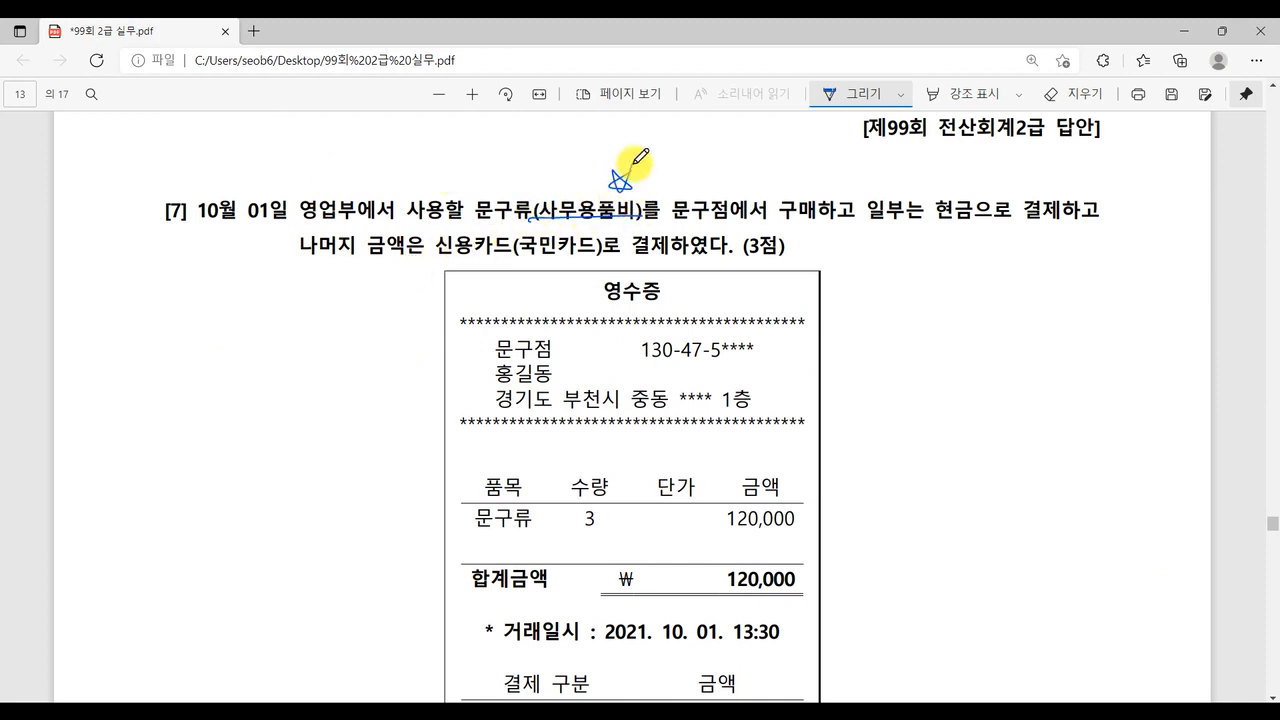
{"action": "mouse_move", "coordinate": [838, 218]}
{"action": "left_mouse_down"}
{"action": "mouse_move", "coordinate": [780, 211]}
{"action": "mouse_move", "coordinate": [840, 206]}
{"action": "left_mouse_up"}
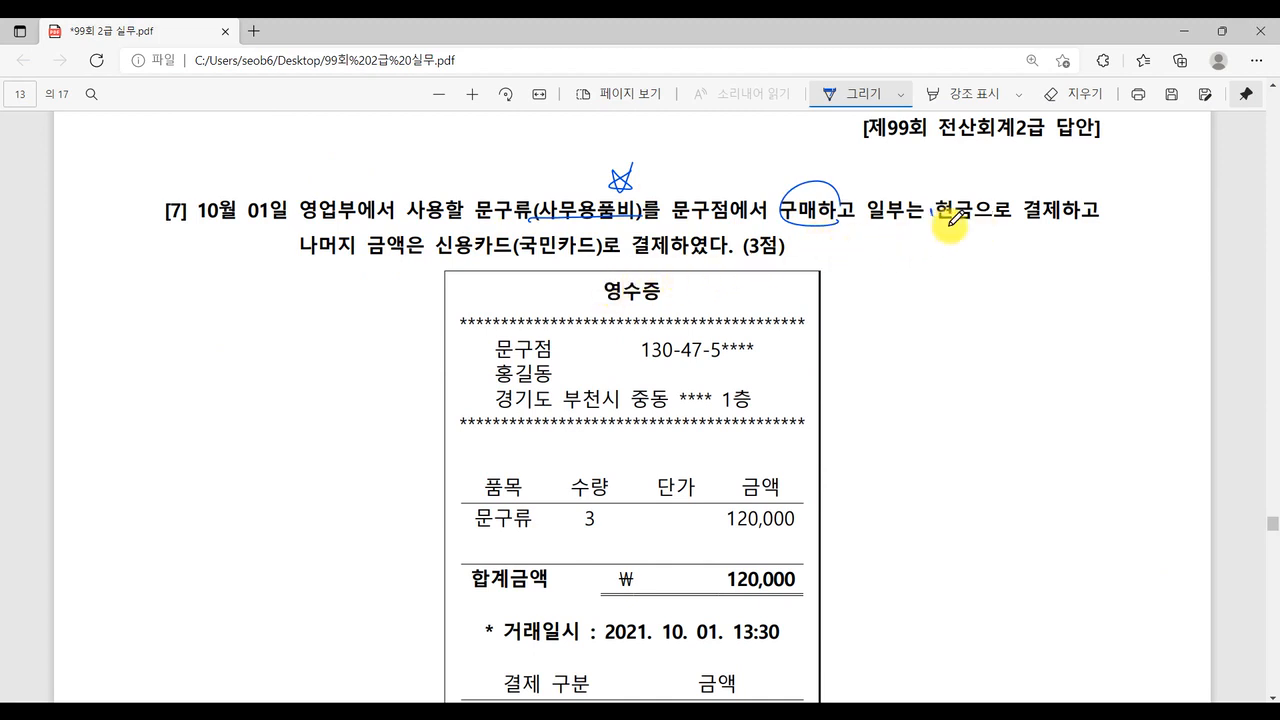
{"action": "left_click_drag", "start_coordinate": [933, 206], "coordinate": [1018, 228]}
{"action": "left_click_drag", "start_coordinate": [449, 250], "coordinate": [545, 261]}
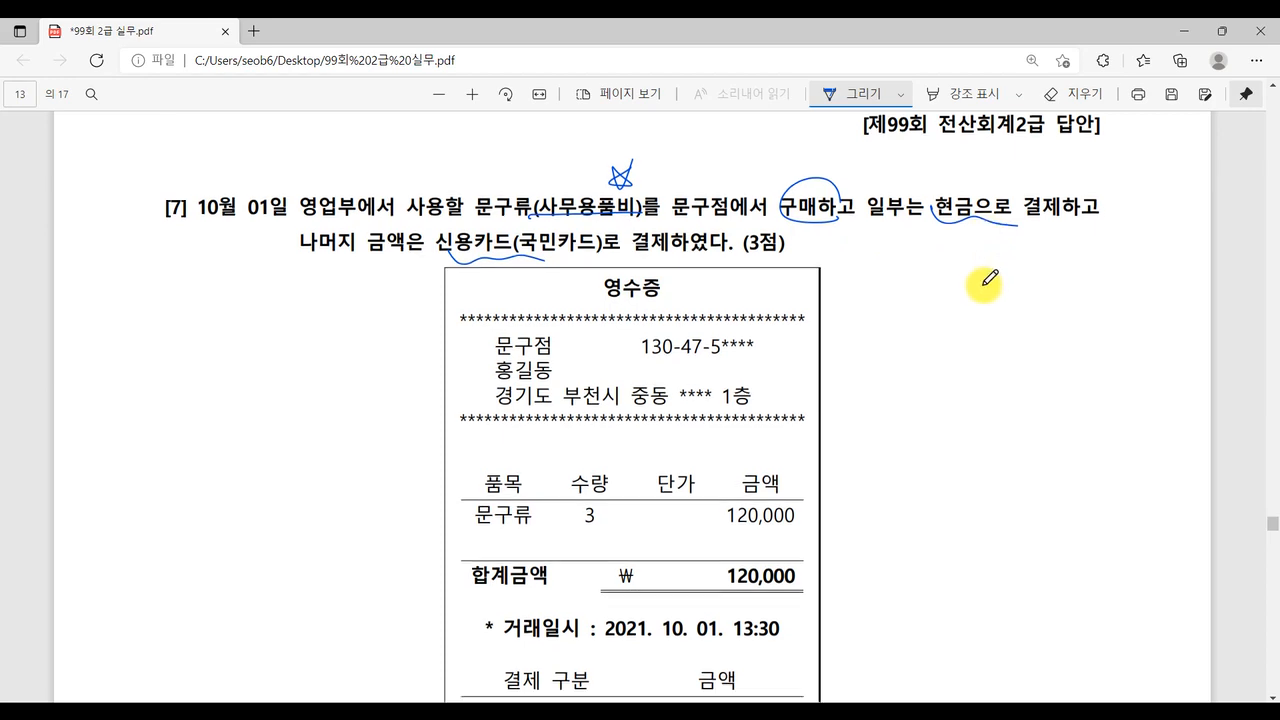
Step: On question [7]'s receipt, circle the 120,000 total, tick 현금 and 신용카드등, and underline and bracket their amounts, 30,000 and 90,000
{"action": "scroll", "coordinate": [985, 280], "scroll_direction": "down", "scroll_amount": 5}
{"action": "scroll", "coordinate": [985, 280], "scroll_direction": "up", "scroll_amount": 4}
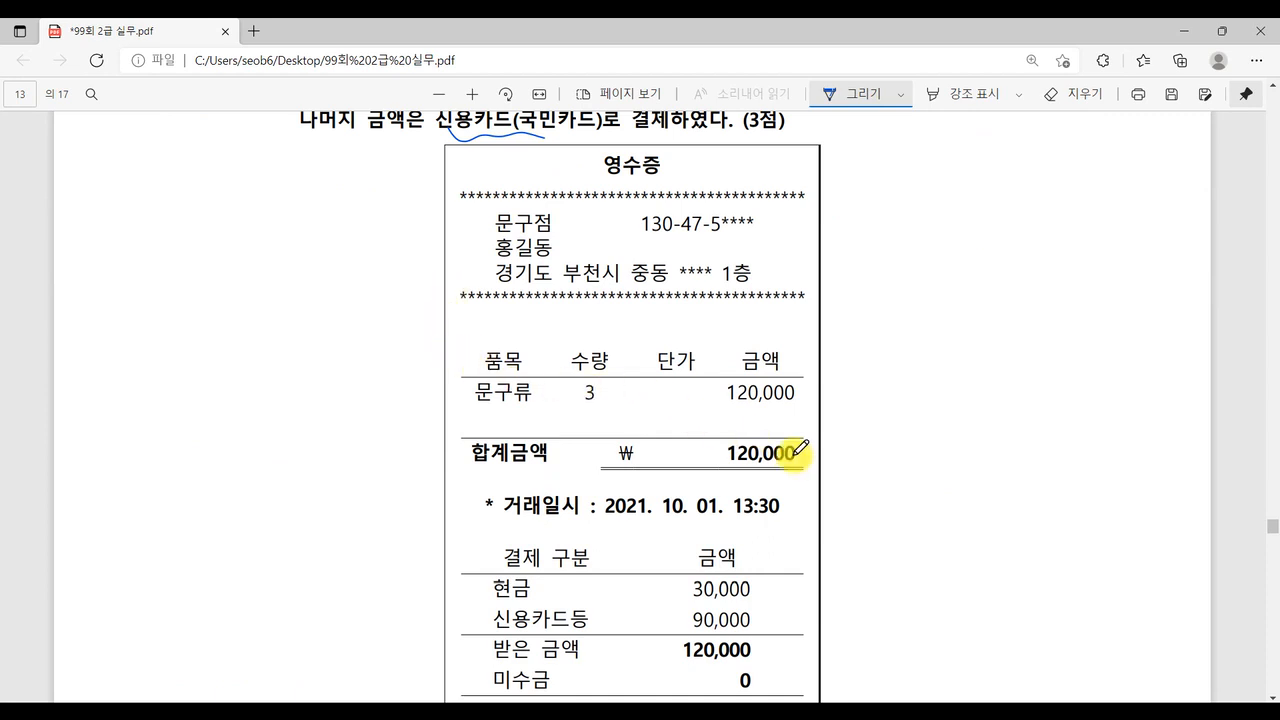
{"action": "left_click_drag", "start_coordinate": [686, 464], "coordinate": [782, 482]}
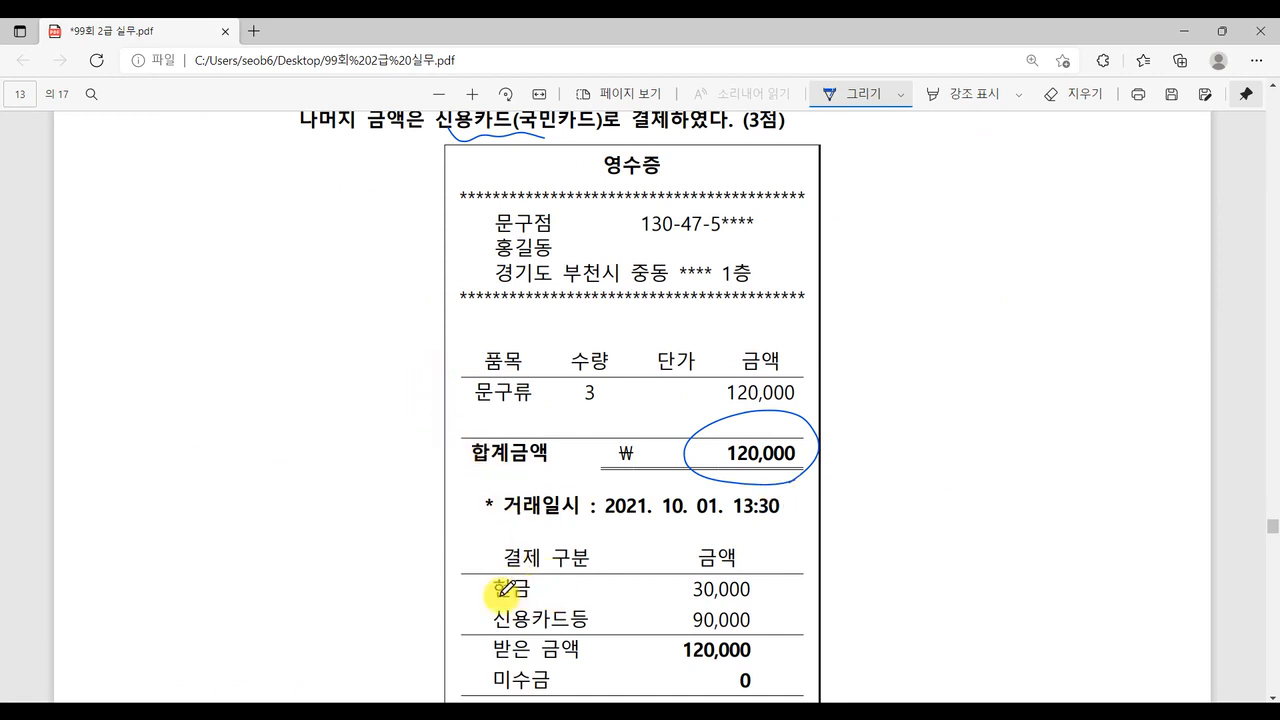
{"action": "mouse_move", "coordinate": [456, 572]}
{"action": "left_mouse_down"}
{"action": "mouse_move", "coordinate": [490, 564]}
{"action": "mouse_move", "coordinate": [490, 598]}
{"action": "left_mouse_up"}
{"action": "left_click_drag", "start_coordinate": [662, 603], "coordinate": [740, 590]}
{"action": "left_click_drag", "start_coordinate": [655, 648], "coordinate": [765, 632]}
{"action": "left_click_drag", "start_coordinate": [764, 582], "coordinate": [766, 630]}
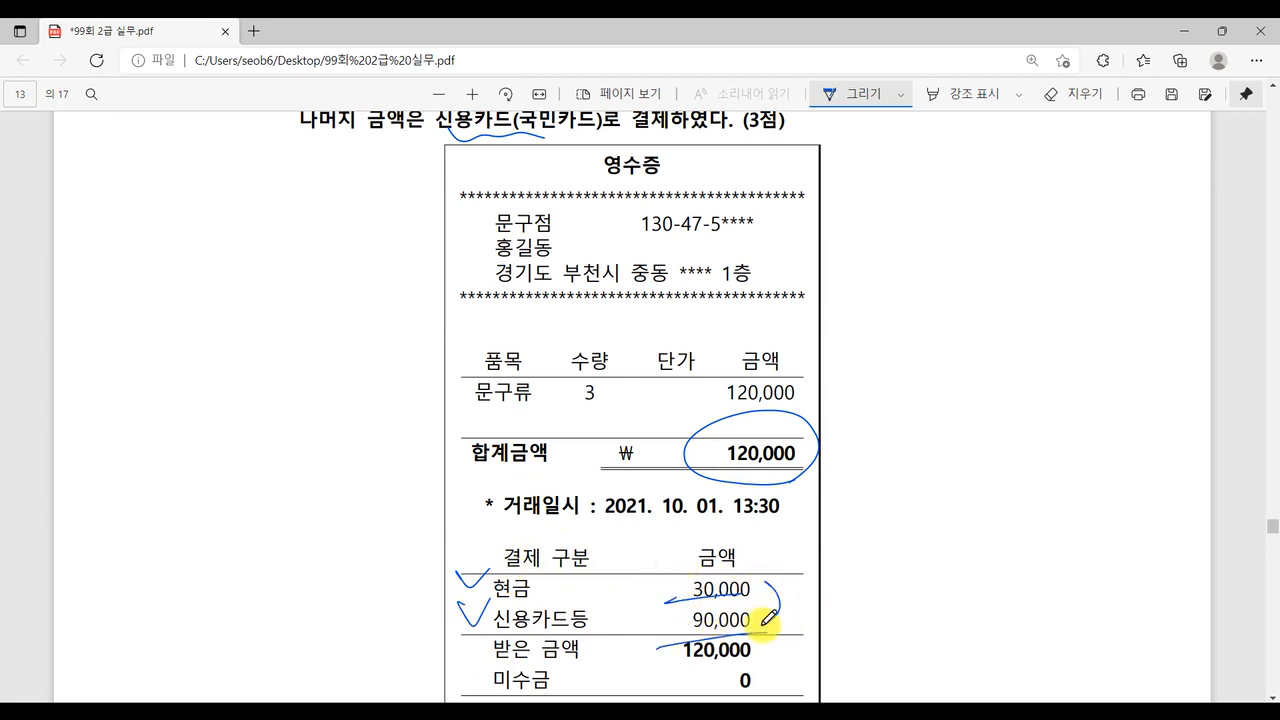
{"action": "key", "text": "ctrl+z"}
{"action": "left_click_drag", "start_coordinate": [764, 582], "coordinate": [770, 600]}
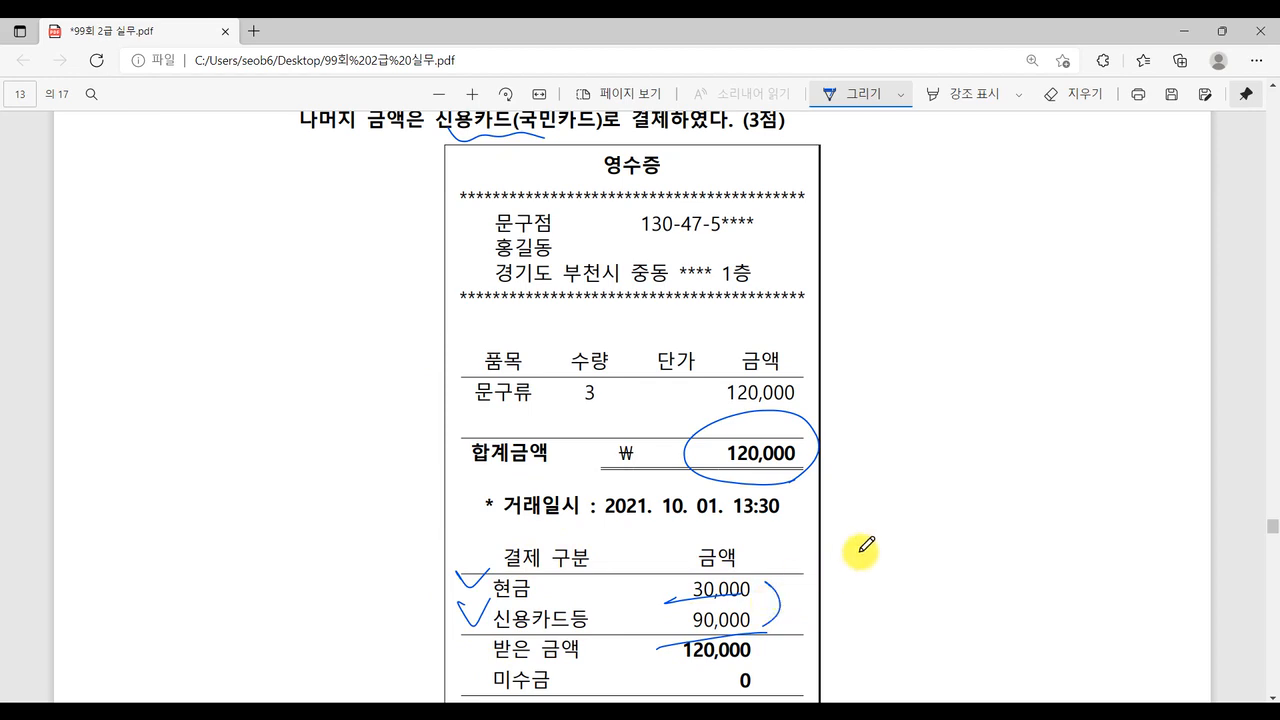
Step: Underline and star 국민카드 in question [7], circle the star above 사무용품비 and draw a box around that term
{"action": "scroll", "coordinate": [857, 543], "scroll_direction": "down", "scroll_amount": 2}
{"action": "scroll", "coordinate": [857, 543], "scroll_direction": "up", "scroll_amount": 5}
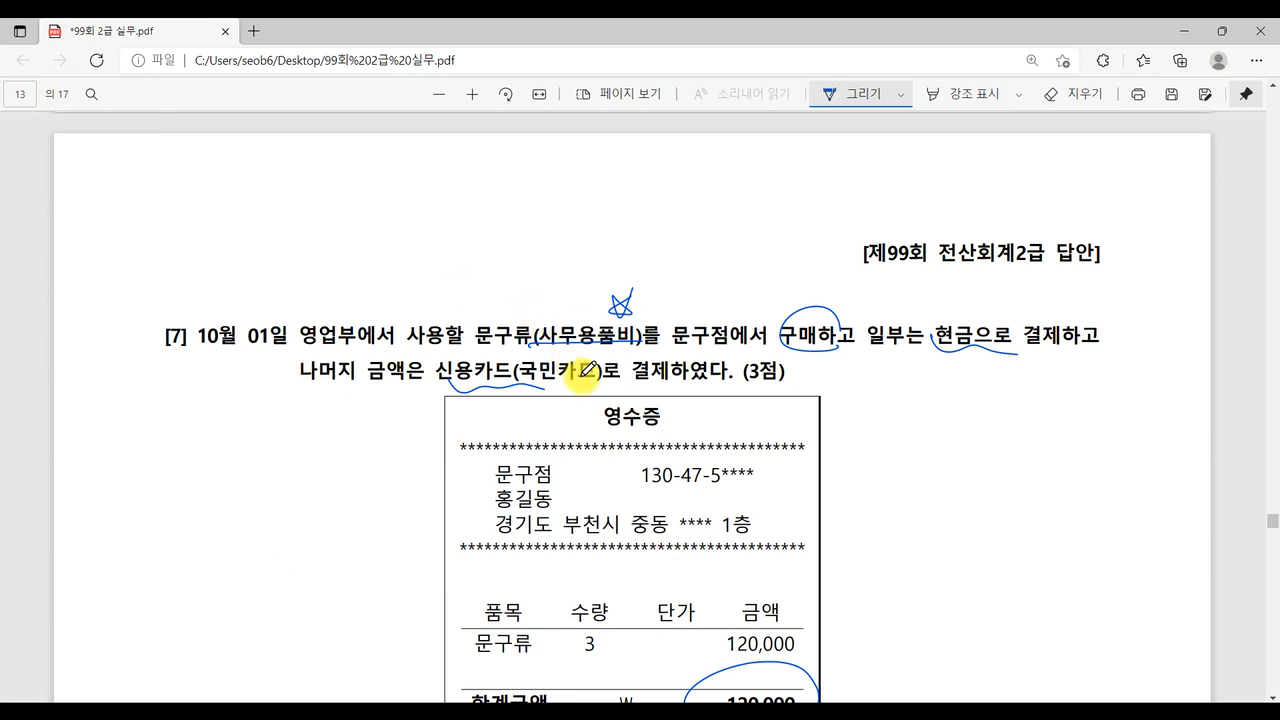
{"action": "mouse_move", "coordinate": [517, 373]}
{"action": "left_mouse_down"}
{"action": "mouse_move", "coordinate": [605, 383]}
{"action": "mouse_move", "coordinate": [604, 394]}
{"action": "mouse_move", "coordinate": [623, 376]}
{"action": "left_mouse_up"}
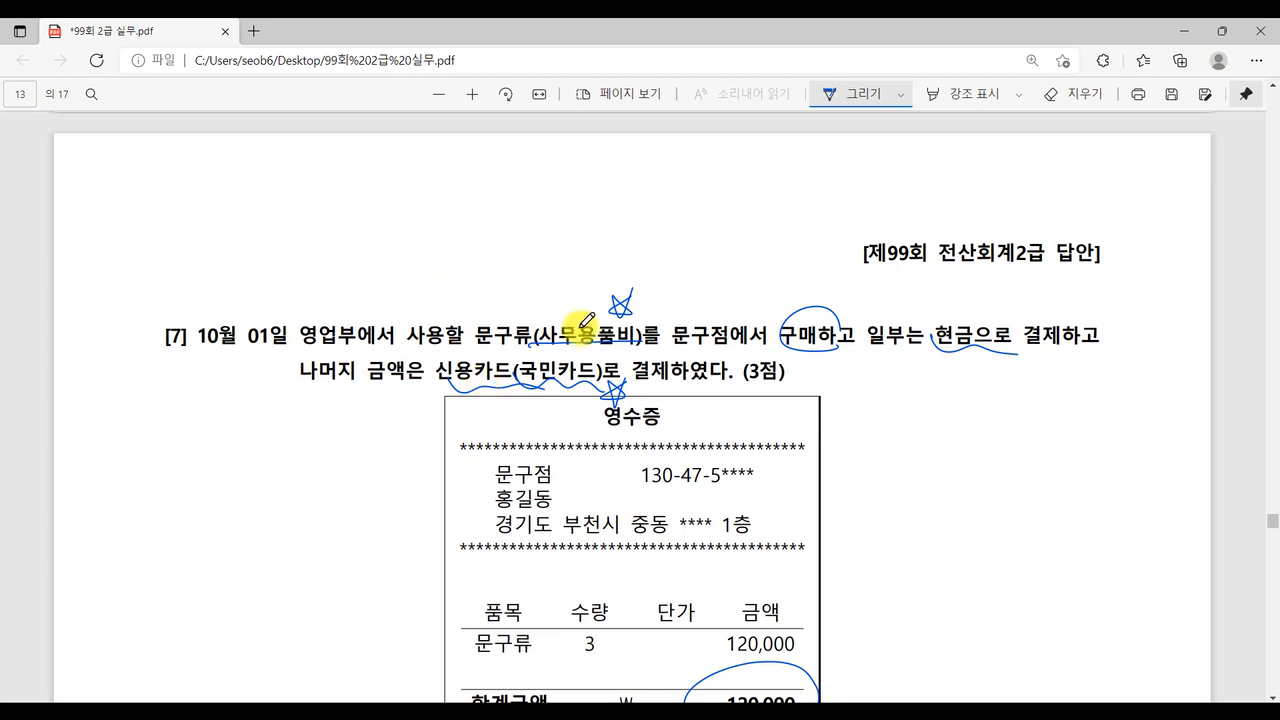
{"action": "mouse_move", "coordinate": [518, 308]}
{"action": "left_mouse_down"}
{"action": "mouse_move", "coordinate": [648, 322]}
{"action": "mouse_move", "coordinate": [637, 275]}
{"action": "mouse_move", "coordinate": [635, 312]}
{"action": "left_mouse_up"}
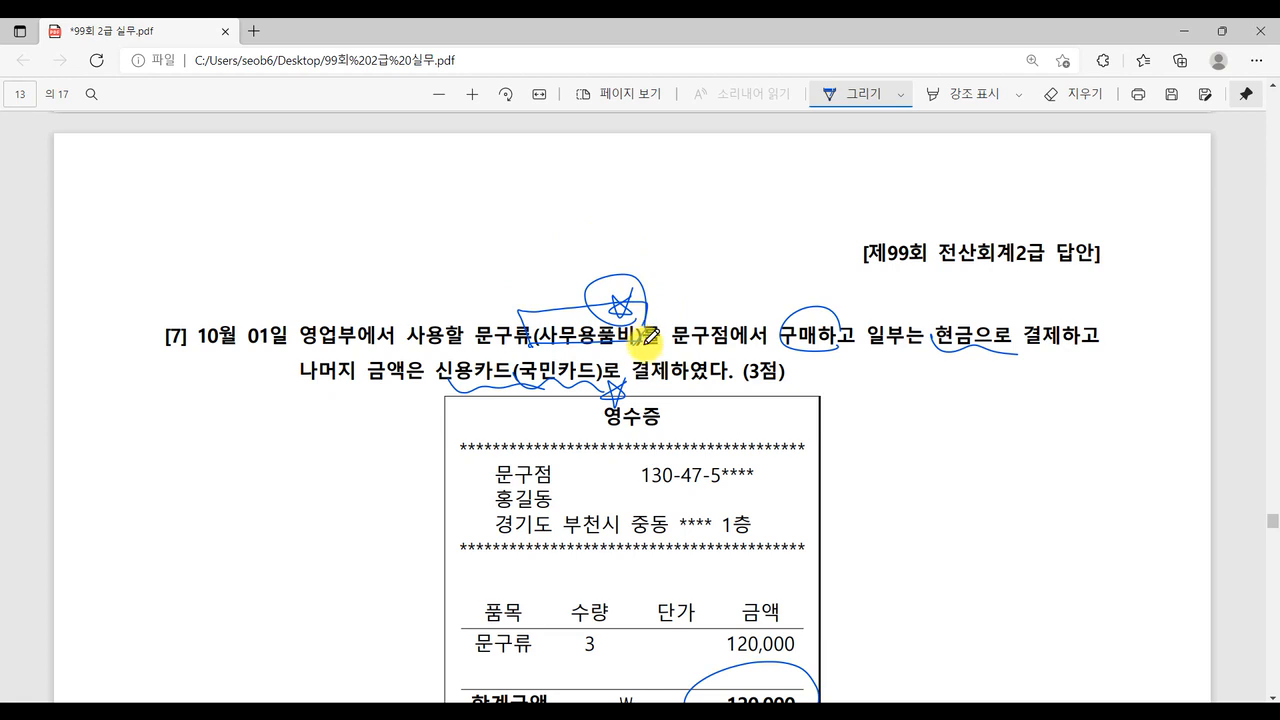
{"action": "mouse_move", "coordinate": [650, 290]}
{"action": "left_mouse_down"}
{"action": "mouse_move", "coordinate": [530, 342]}
{"action": "mouse_move", "coordinate": [633, 333]}
{"action": "left_mouse_up"}
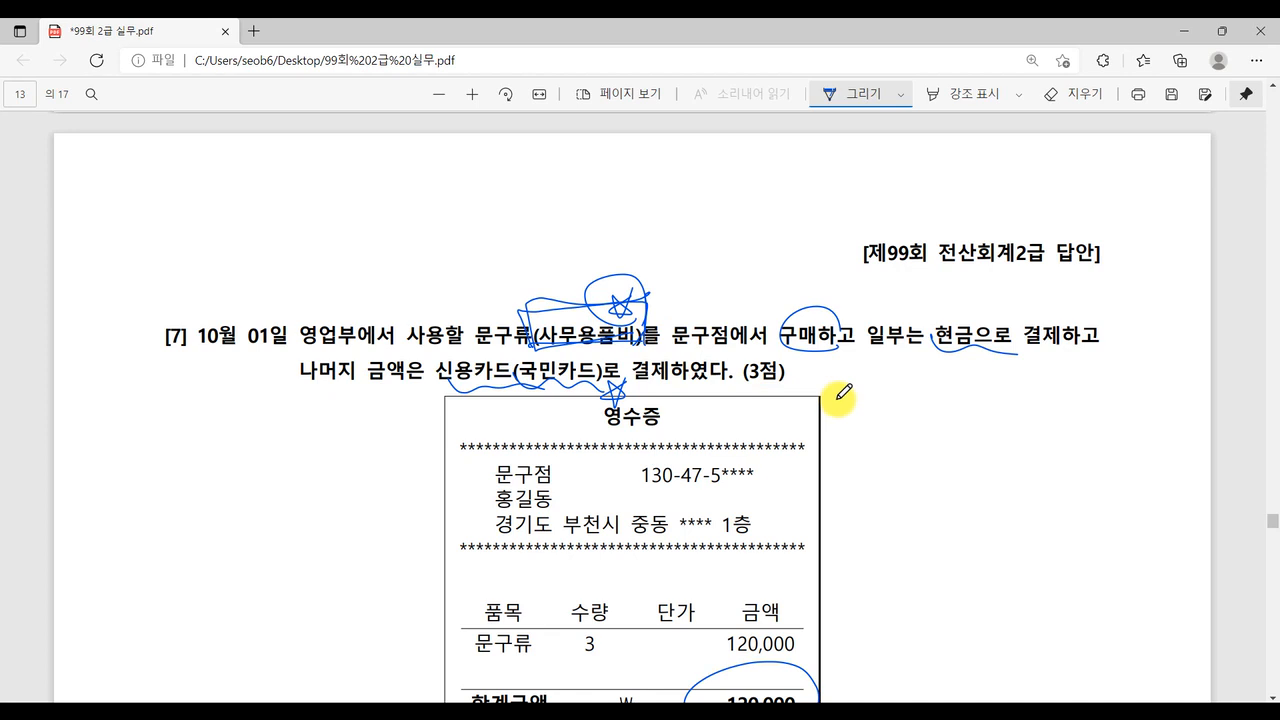
Step: In question [7]'s answer, underline 사무용품비(판), number it 1, and underline its 120,000원 amount
{"action": "scroll", "coordinate": [843, 393], "scroll_direction": "down", "scroll_amount": 8}
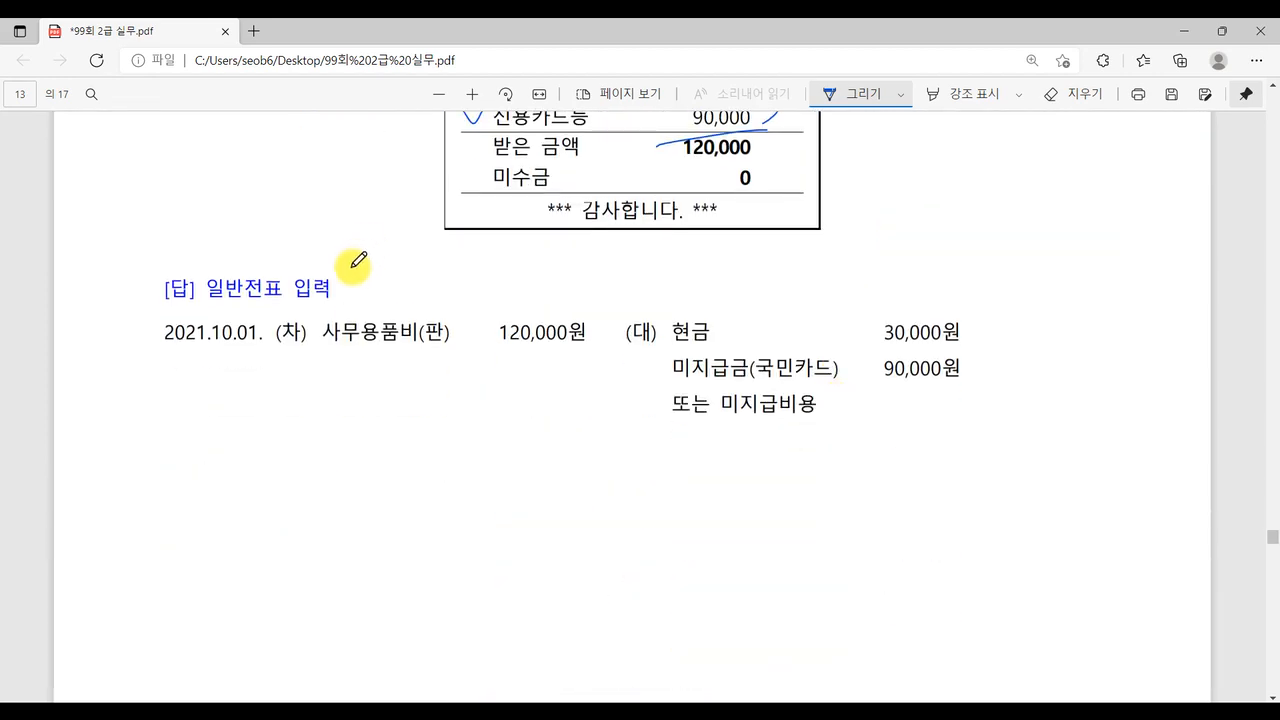
{"action": "left_click_drag", "start_coordinate": [280, 346], "coordinate": [483, 344]}
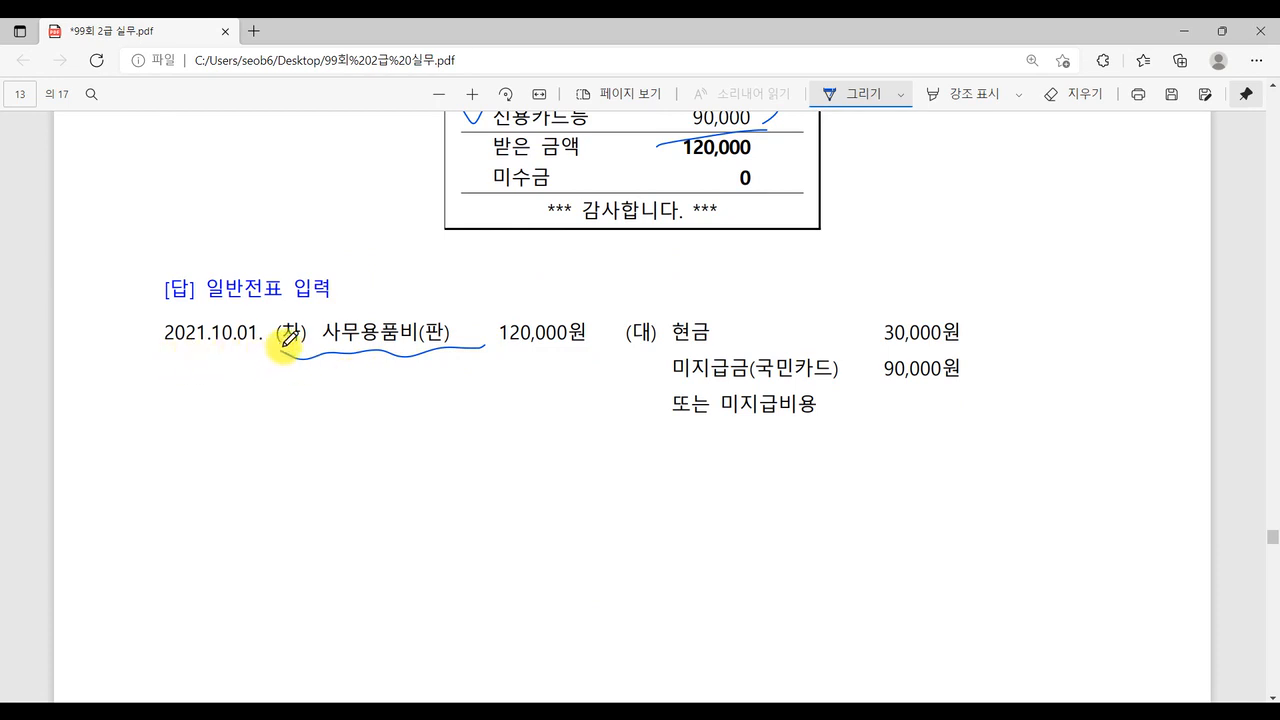
{"action": "left_click_drag", "start_coordinate": [480, 354], "coordinate": [491, 340]}
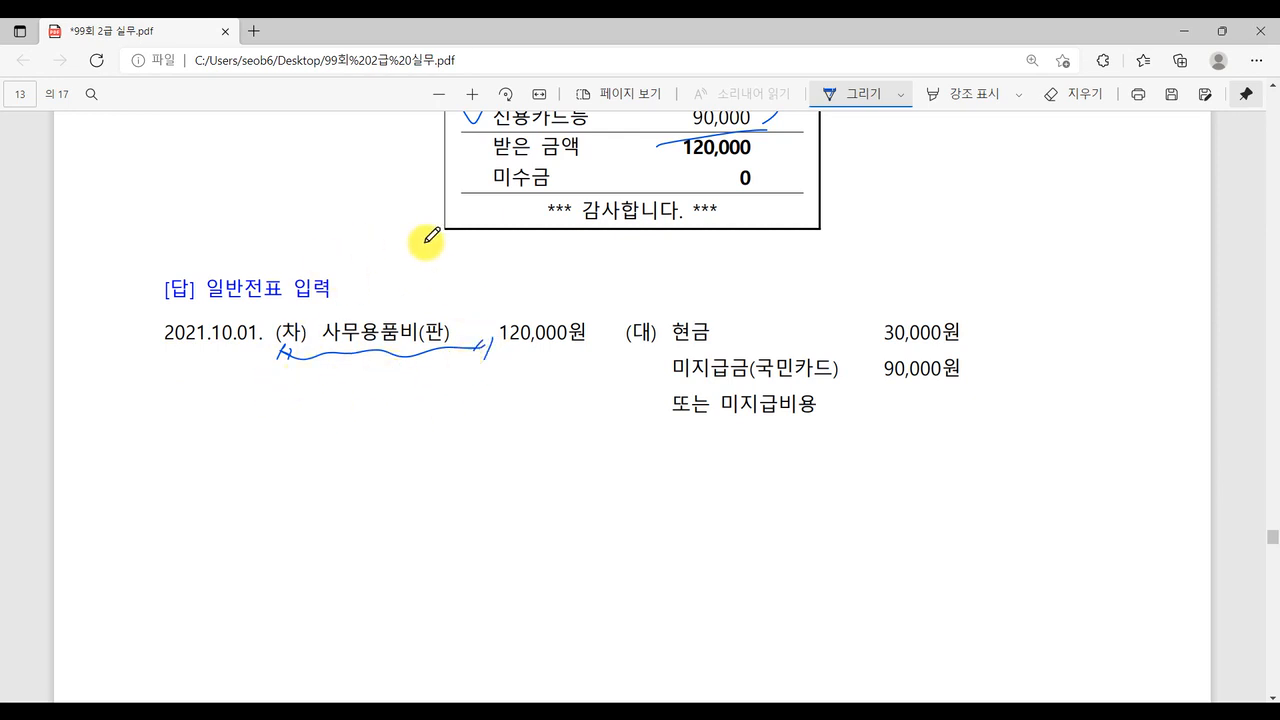
{"action": "left_click_drag", "start_coordinate": [245, 364], "coordinate": [271, 374]}
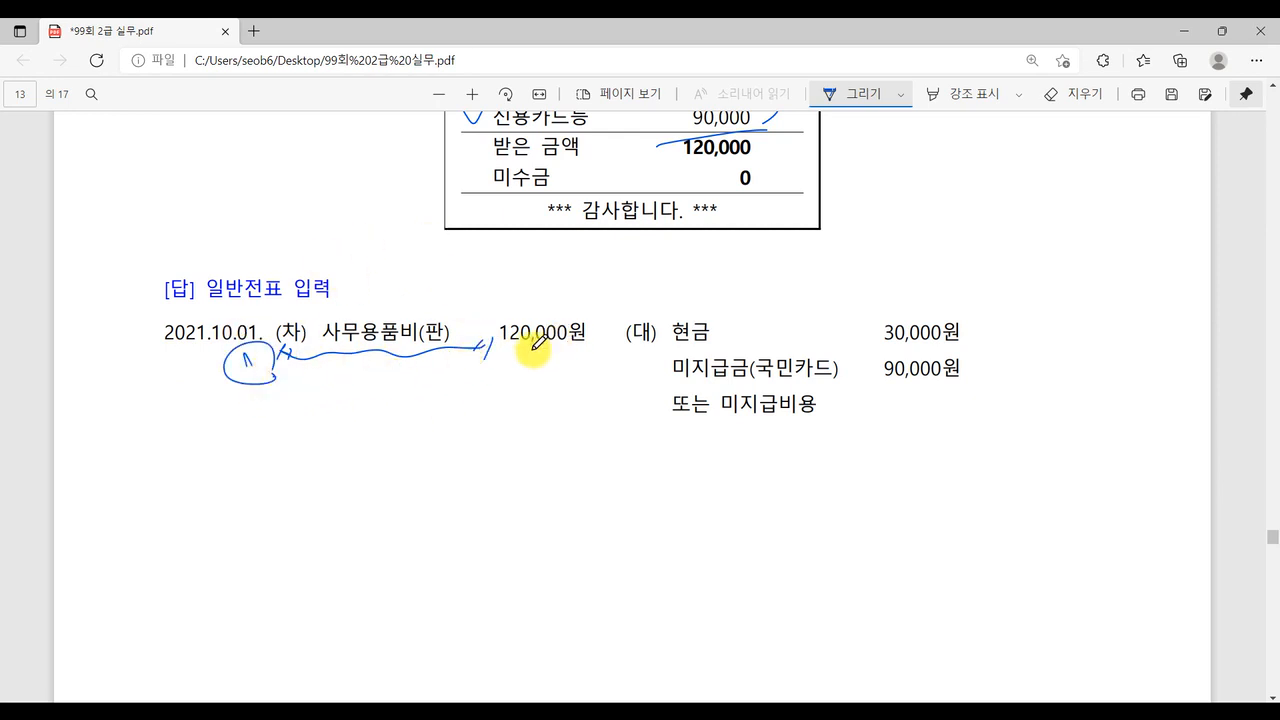
{"action": "mouse_move", "coordinate": [492, 341]}
{"action": "left_mouse_down"}
{"action": "mouse_move", "coordinate": [485, 358]}
{"action": "mouse_move", "coordinate": [589, 364]}
{"action": "left_mouse_up"}
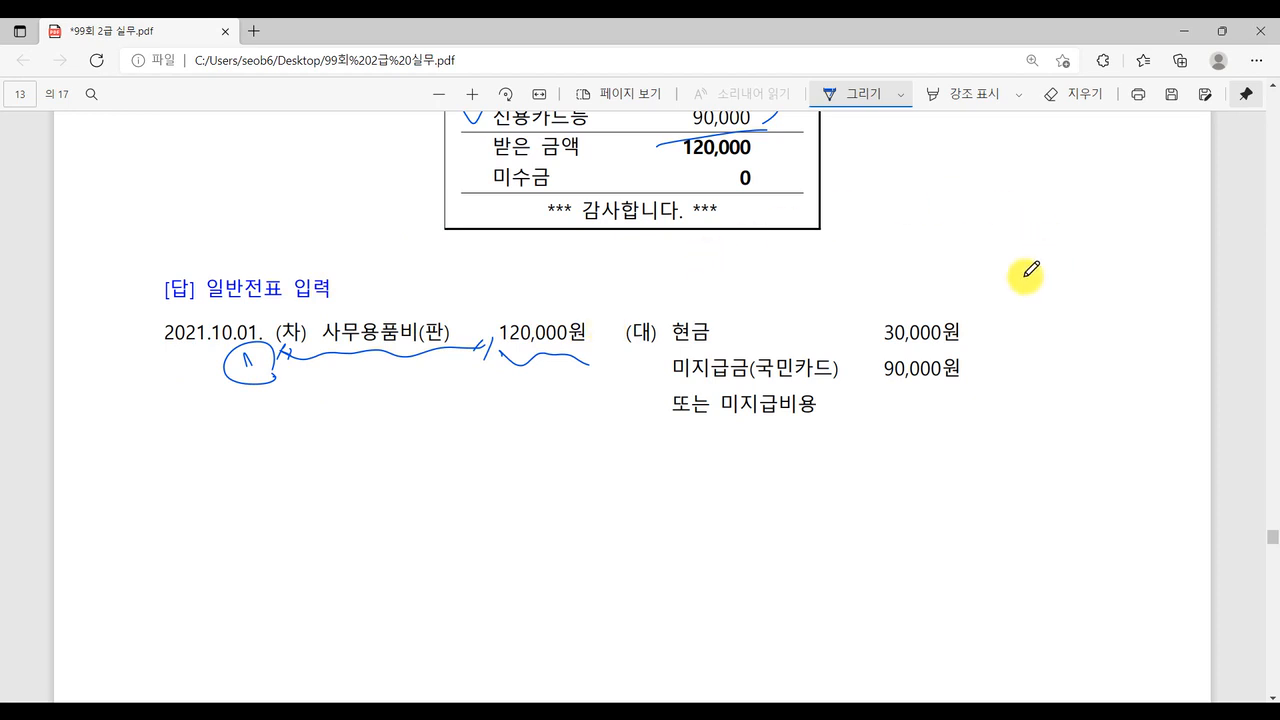
Step: Number the answer's 현금 30,000원 entry 2, underline 미지급금(국민카드), and circle and star 국민카드
{"action": "left_click_drag", "start_coordinate": [978, 313], "coordinate": [1020, 328]}
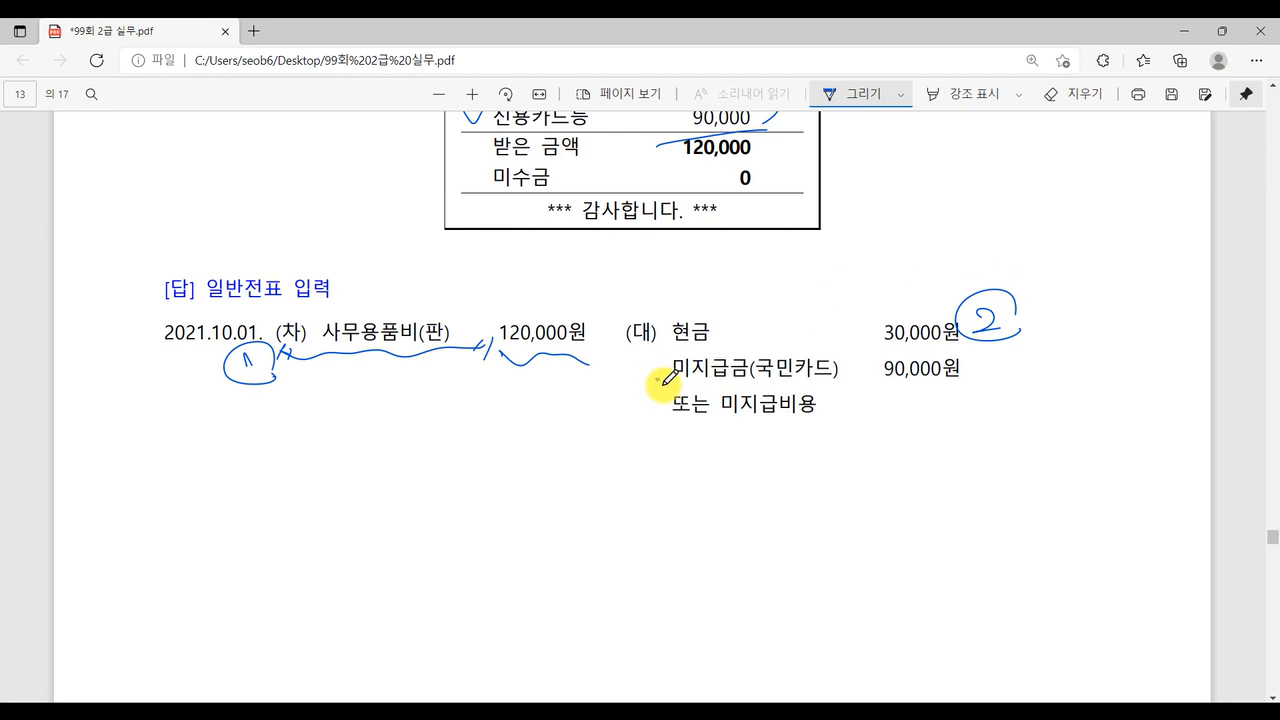
{"action": "left_click_drag", "start_coordinate": [662, 383], "coordinate": [851, 366]}
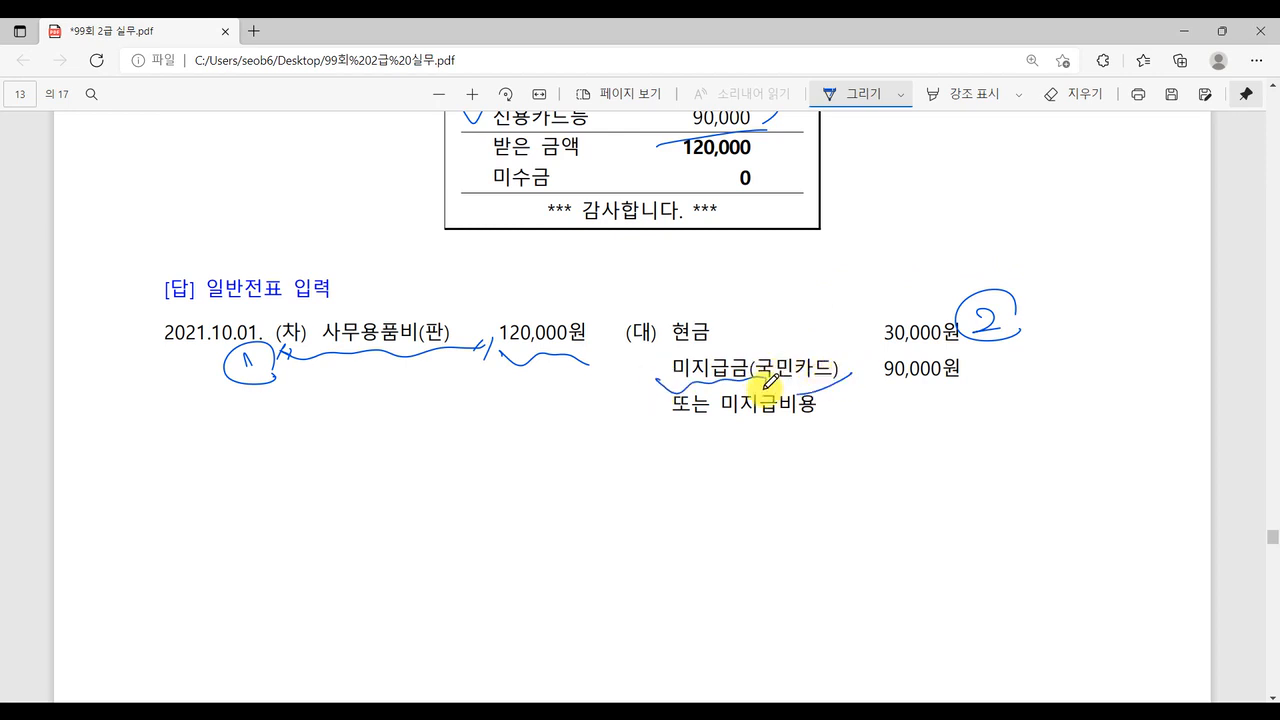
{"action": "mouse_move", "coordinate": [770, 380]}
{"action": "left_mouse_down"}
{"action": "mouse_move", "coordinate": [794, 423]}
{"action": "mouse_move", "coordinate": [817, 271]}
{"action": "mouse_move", "coordinate": [797, 286]}
{"action": "mouse_move", "coordinate": [838, 245]}
{"action": "left_mouse_up"}
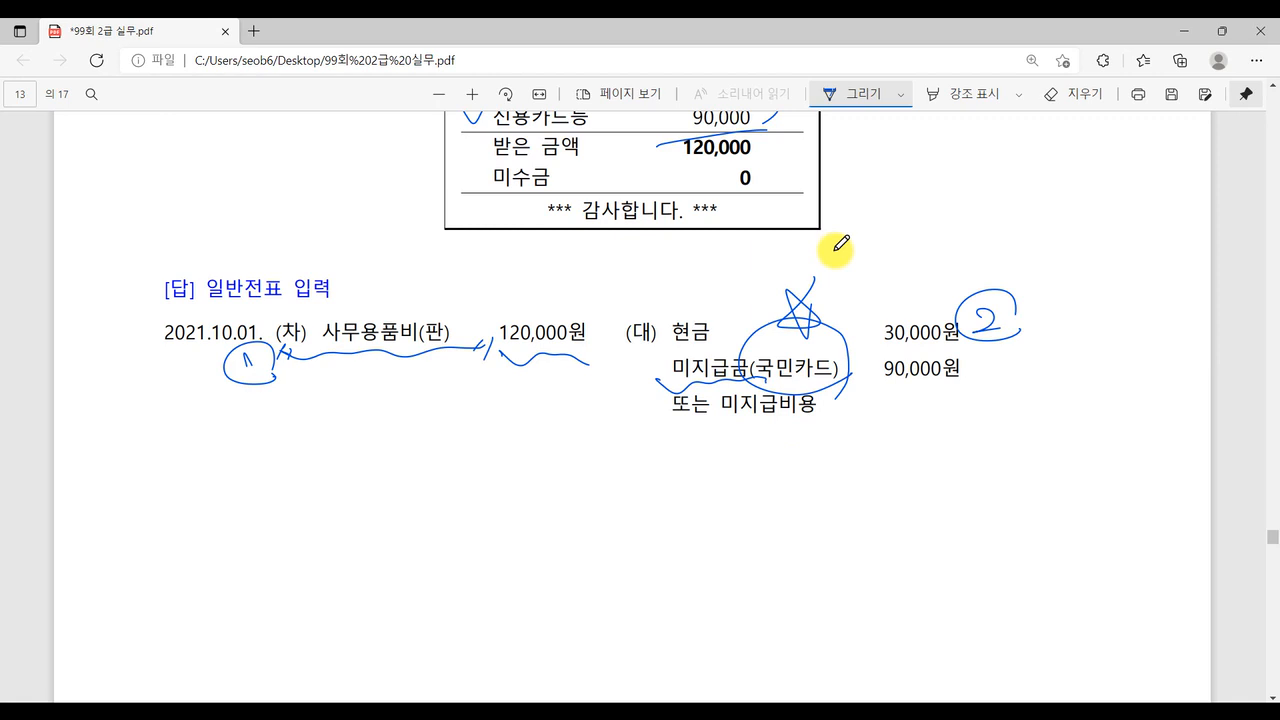
{"action": "scroll", "coordinate": [830, 250], "scroll_direction": "up", "scroll_amount": 10}
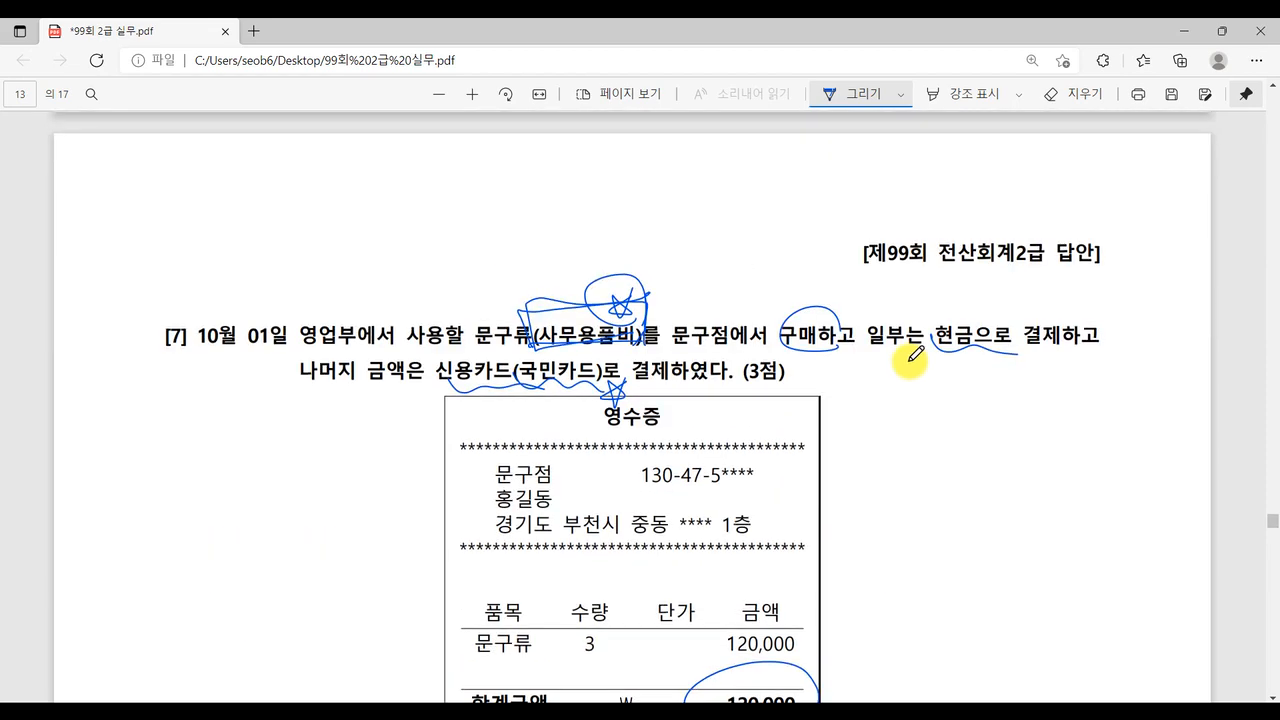
{"action": "scroll", "coordinate": [915, 355], "scroll_direction": "down", "scroll_amount": 8}
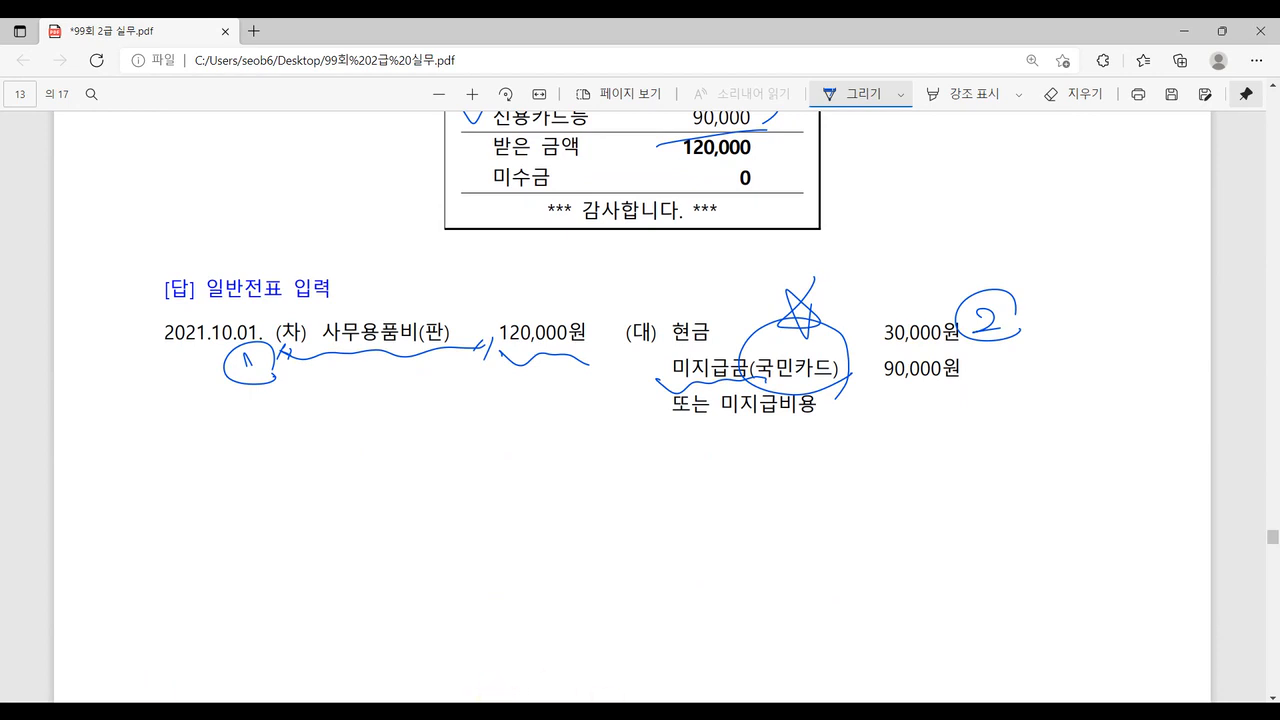
Step: Switch to the 일반전표입력 window, set the voucher date to October 1 and start a debit (차변) line
{"action": "left_click", "coordinate": [606, 696]}
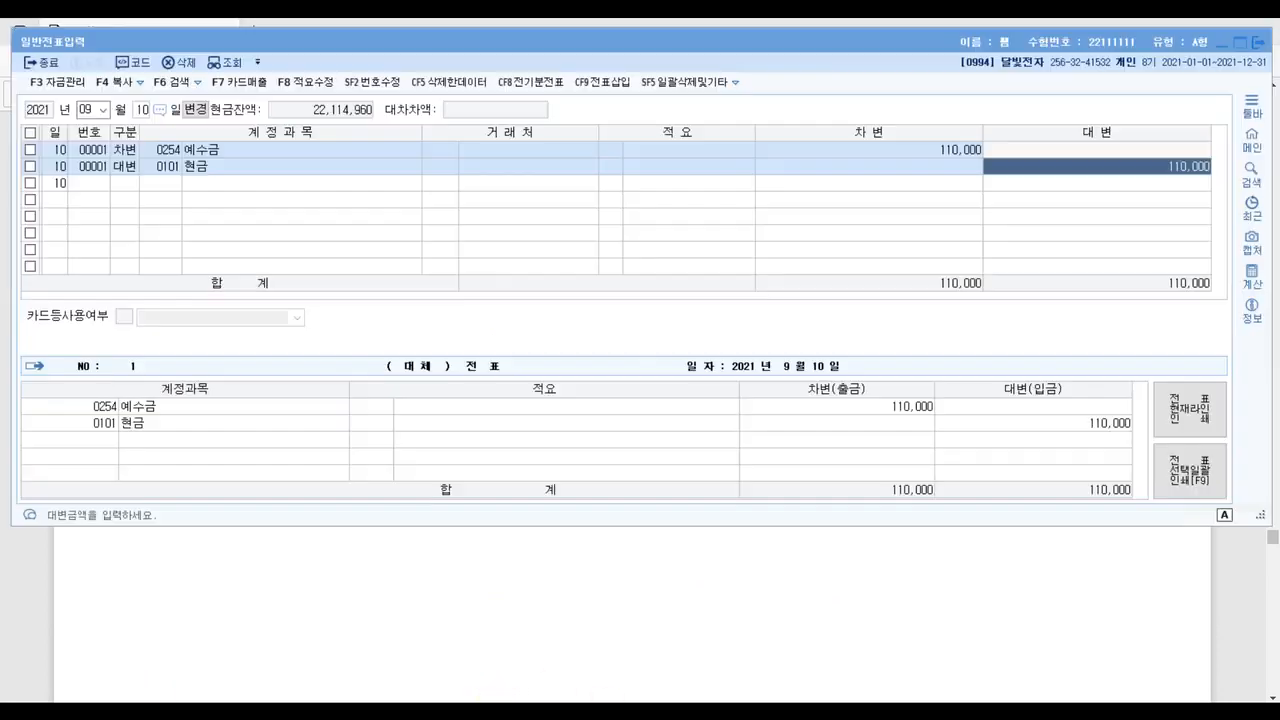
{"action": "left_click", "coordinate": [80, 109]}
{"action": "type", "text": "10"}
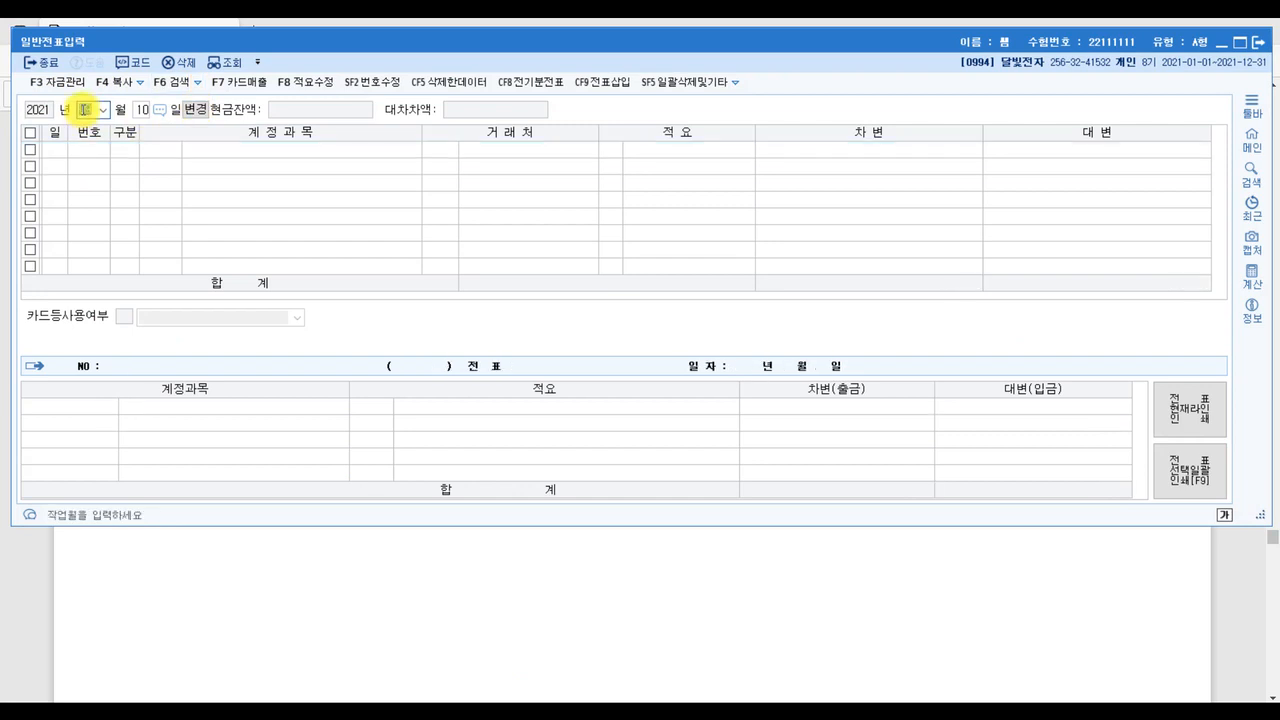
{"action": "type", "text": "10"}
{"action": "type", "text": "1"}
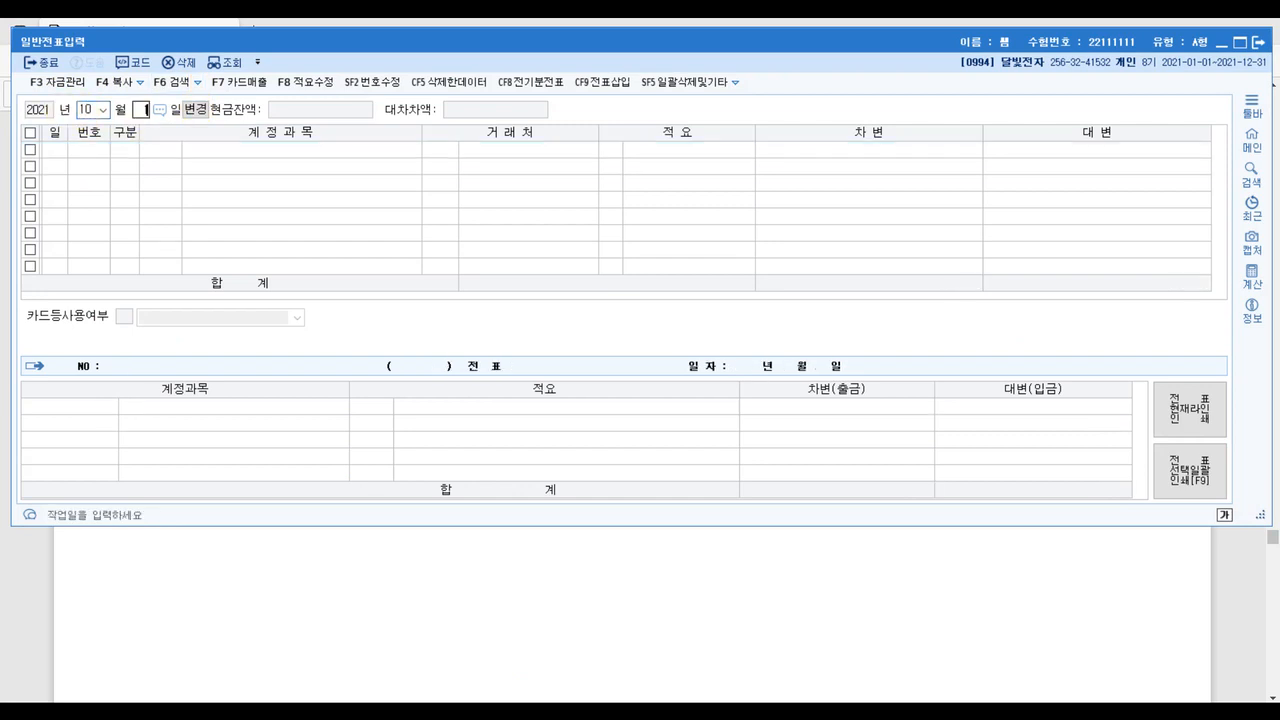
{"action": "key", "text": "Return"}
{"action": "type", "text": "3"}
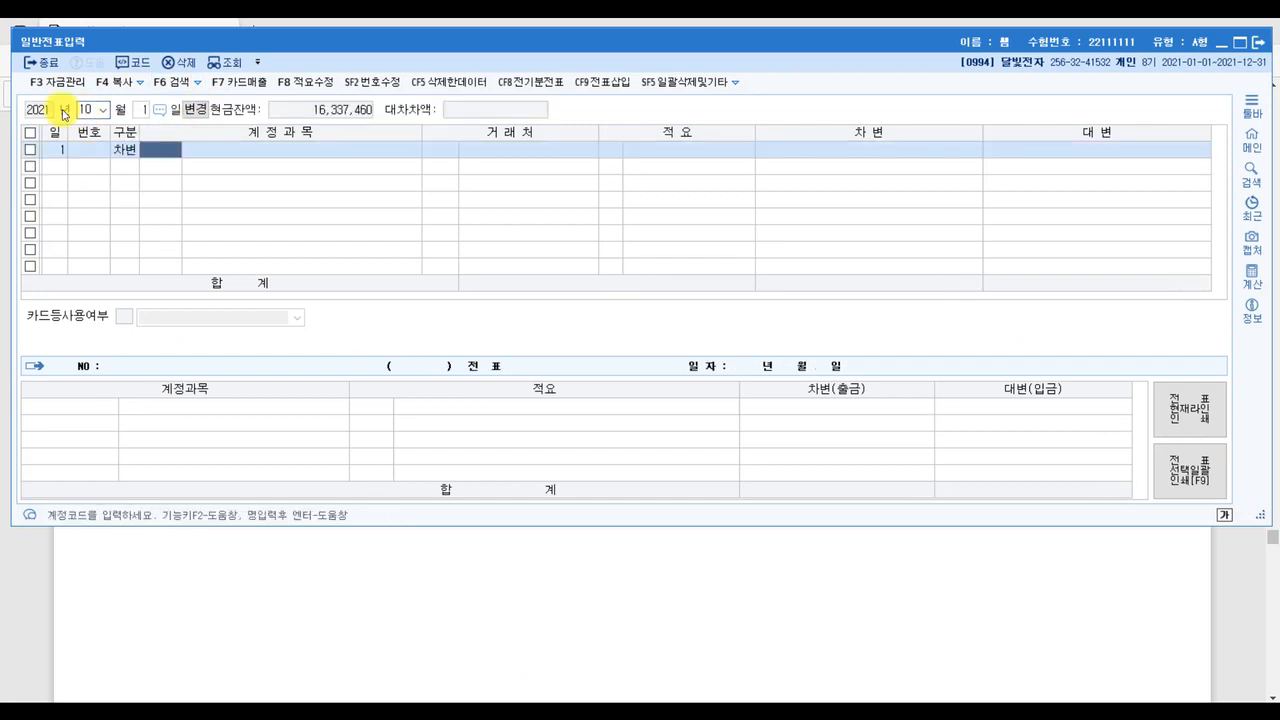
Step: Assign the 판매관리비 account 사무용품비 (0829) to the October 1 debit line and set its amount to 120,000
{"action": "type", "text": "사무"}
{"action": "key", "text": "Return"}
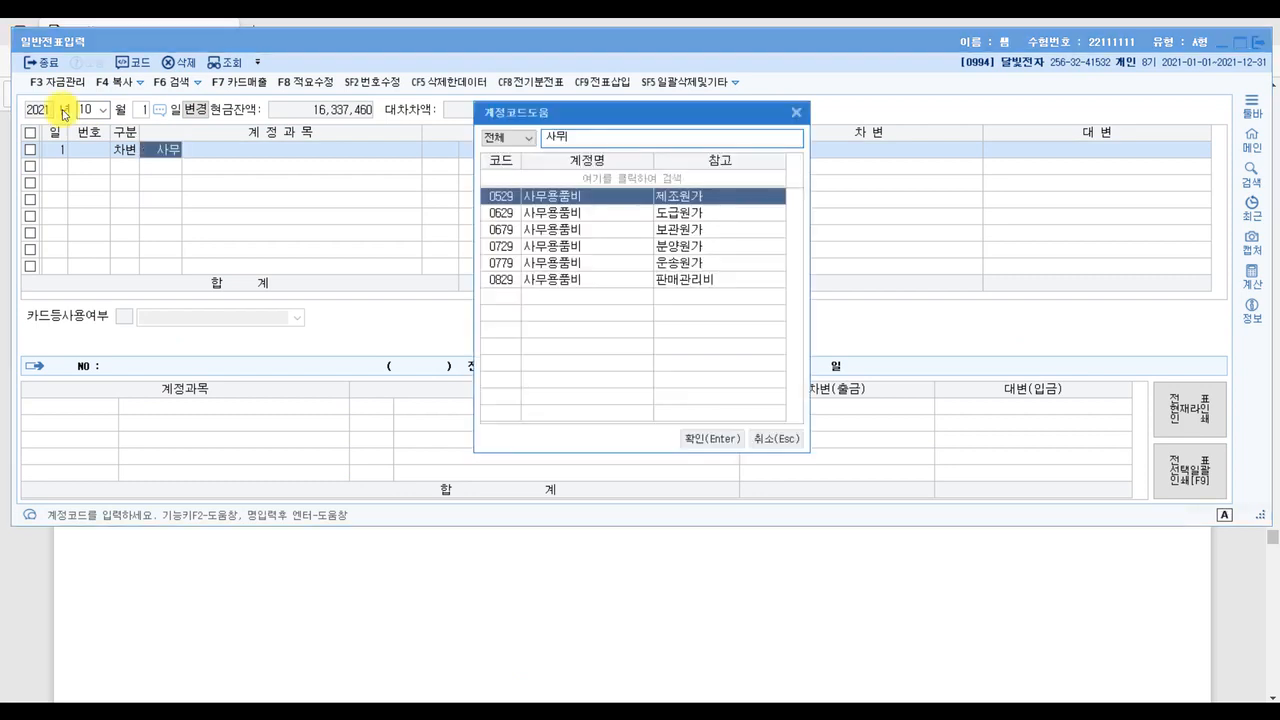
{"action": "key", "text": "Down"}
{"action": "key", "text": "Down"}
{"action": "key", "text": "Down"}
{"action": "key", "text": "Down"}
{"action": "key", "text": "Down"}
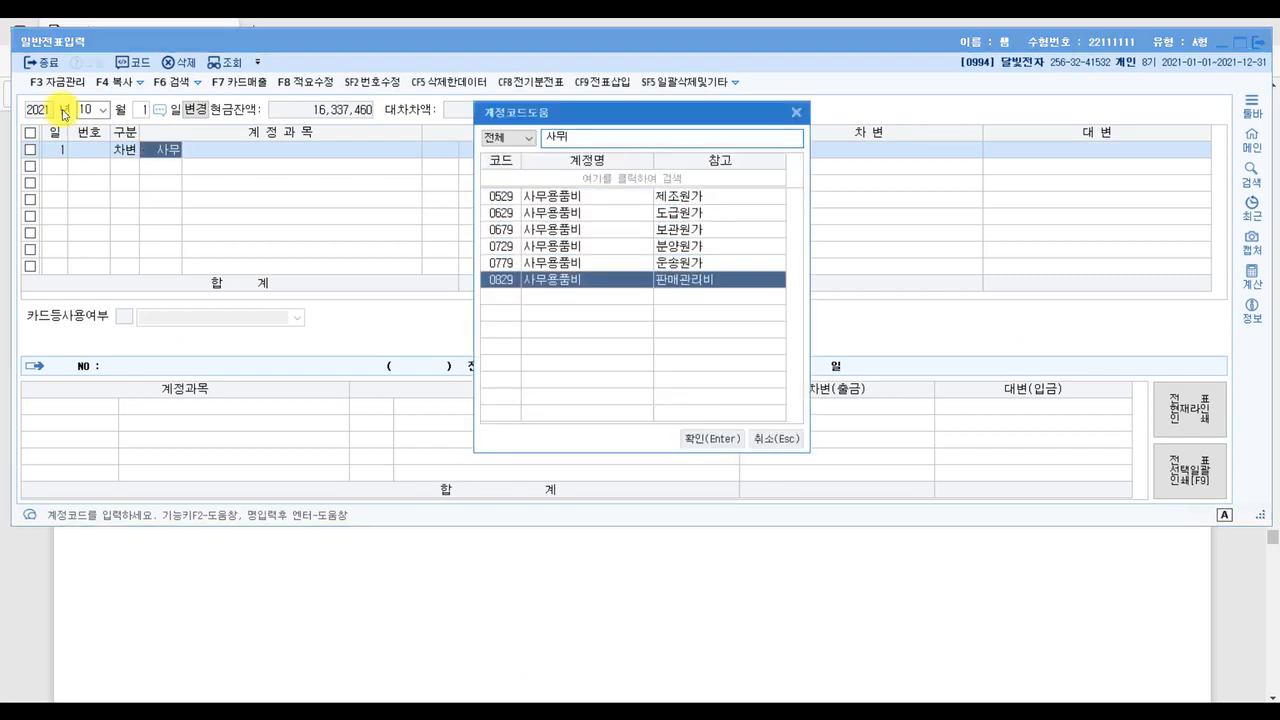
{"action": "key", "text": "Return"}
{"action": "key", "text": "Return"}
{"action": "key", "text": "Return"}
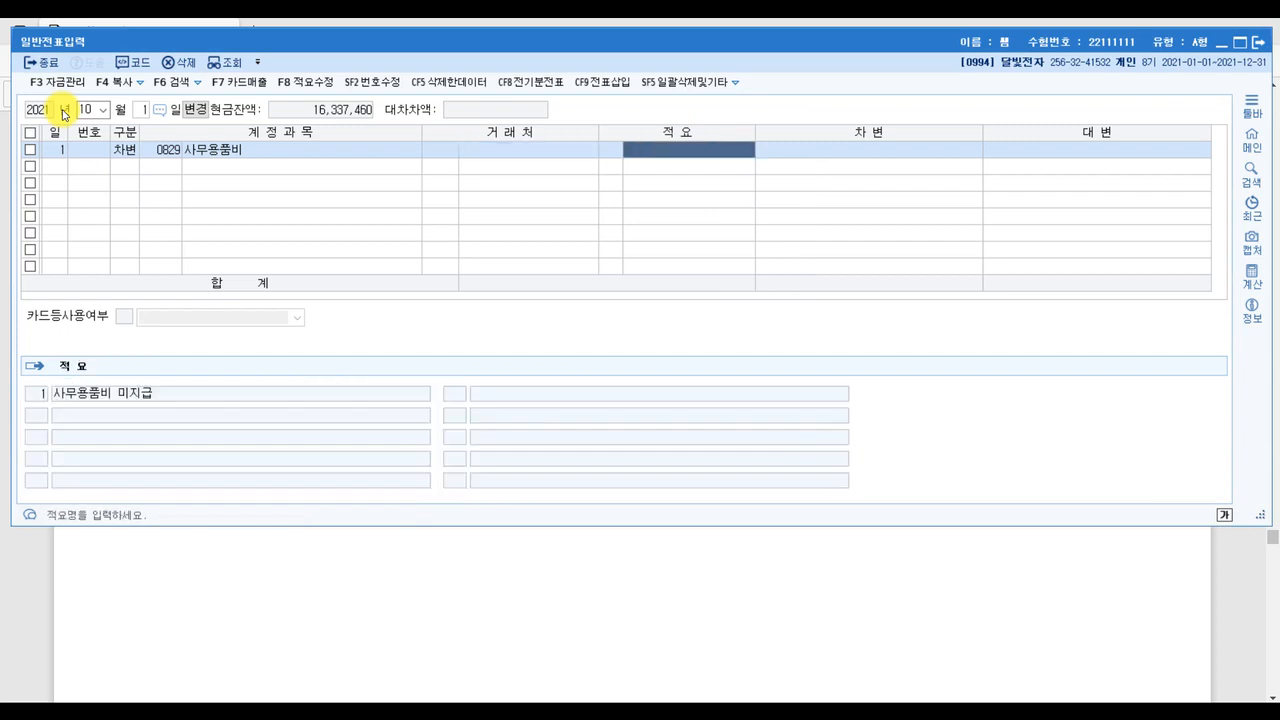
{"action": "key", "text": "Return"}
{"action": "type", "text": "1200000"}
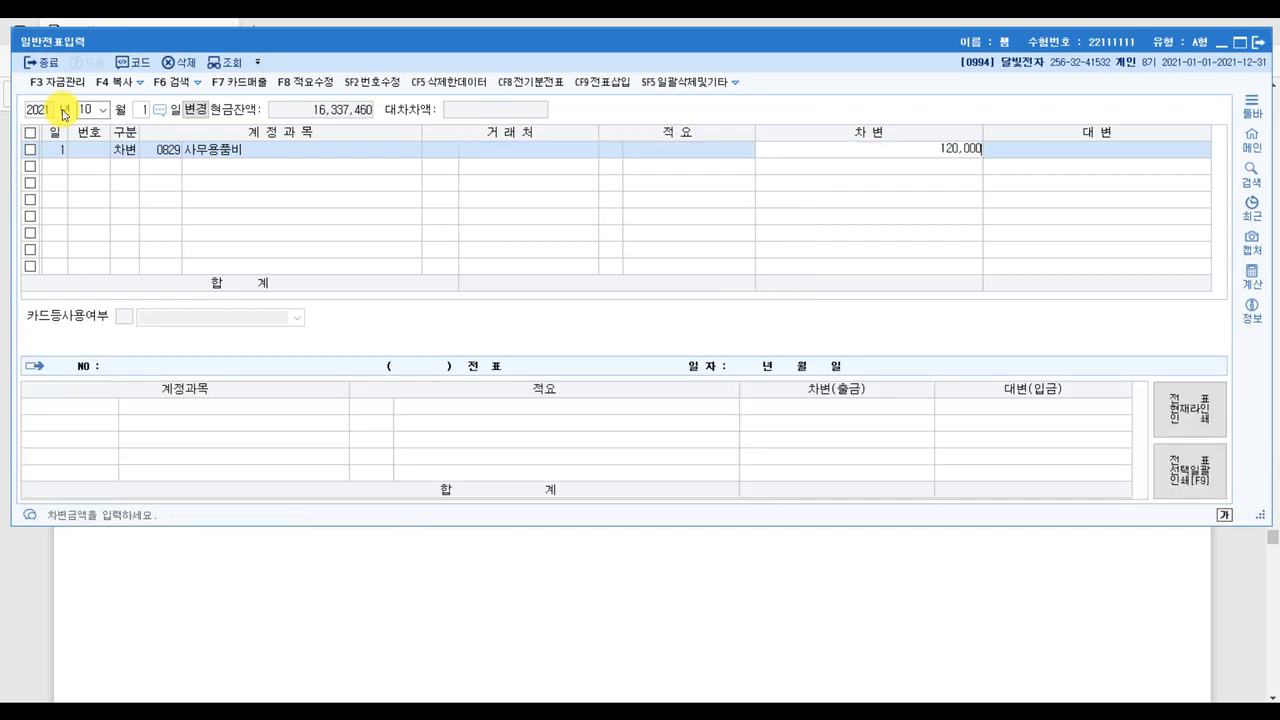
{"action": "key", "text": "Return"}
Step: Add a credit (대변) line to the October 1 voucher with the account 현금 (0101) and an amount of 30,000
{"action": "type", "text": "4"}
{"action": "key", "text": "Return"}
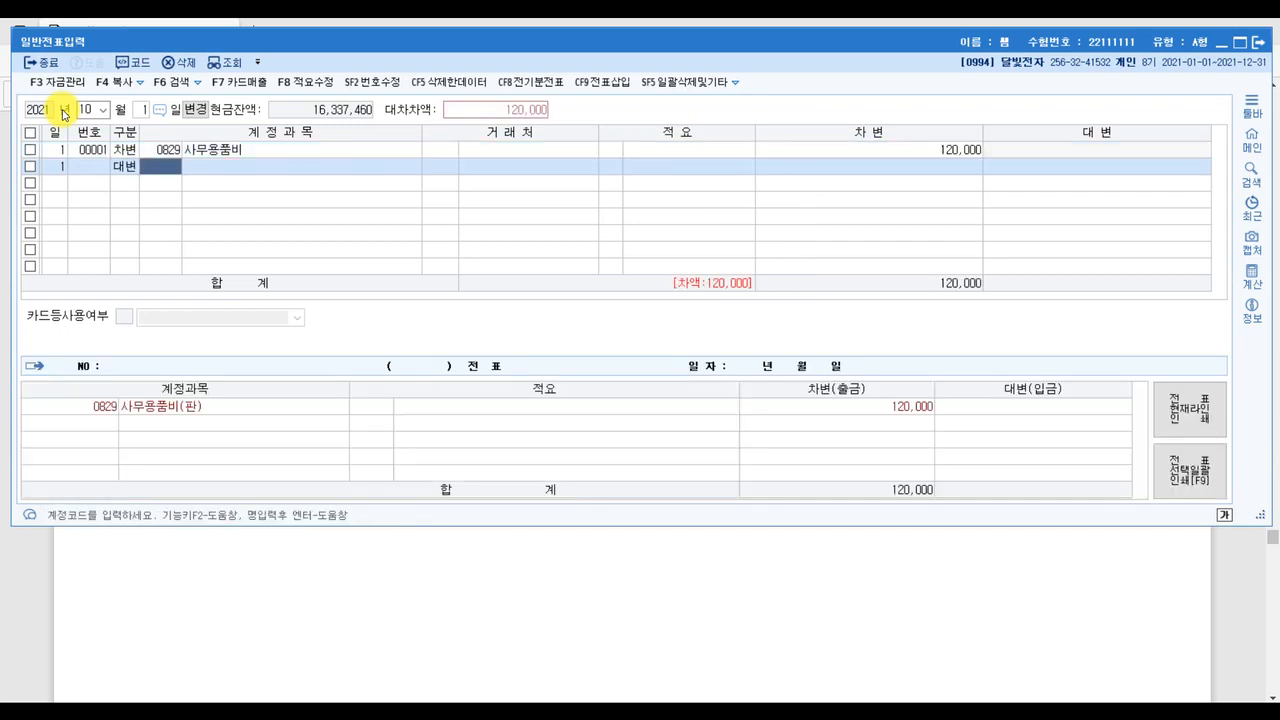
{"action": "type", "text": "101"}
{"action": "key", "text": "Return"}
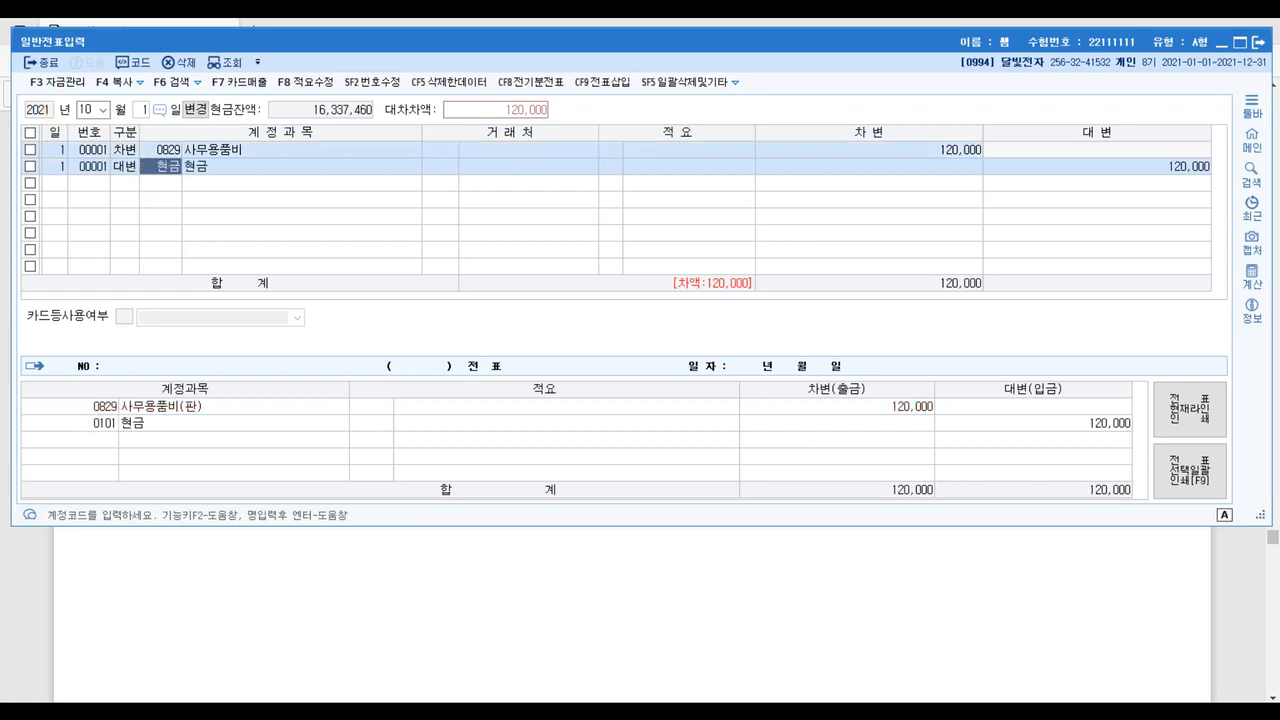
{"action": "key", "text": "Return"}
{"action": "key", "text": "Return"}
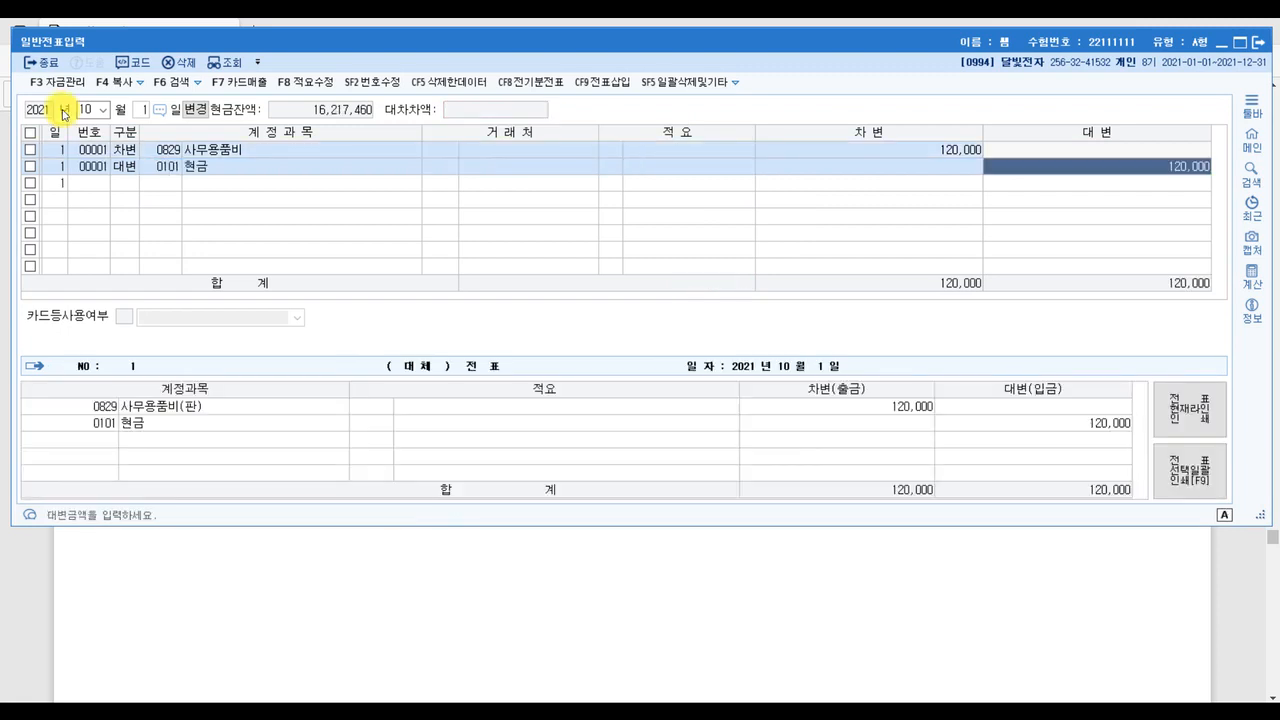
{"action": "type", "text": "30000"}
{"action": "key", "text": "Return"}
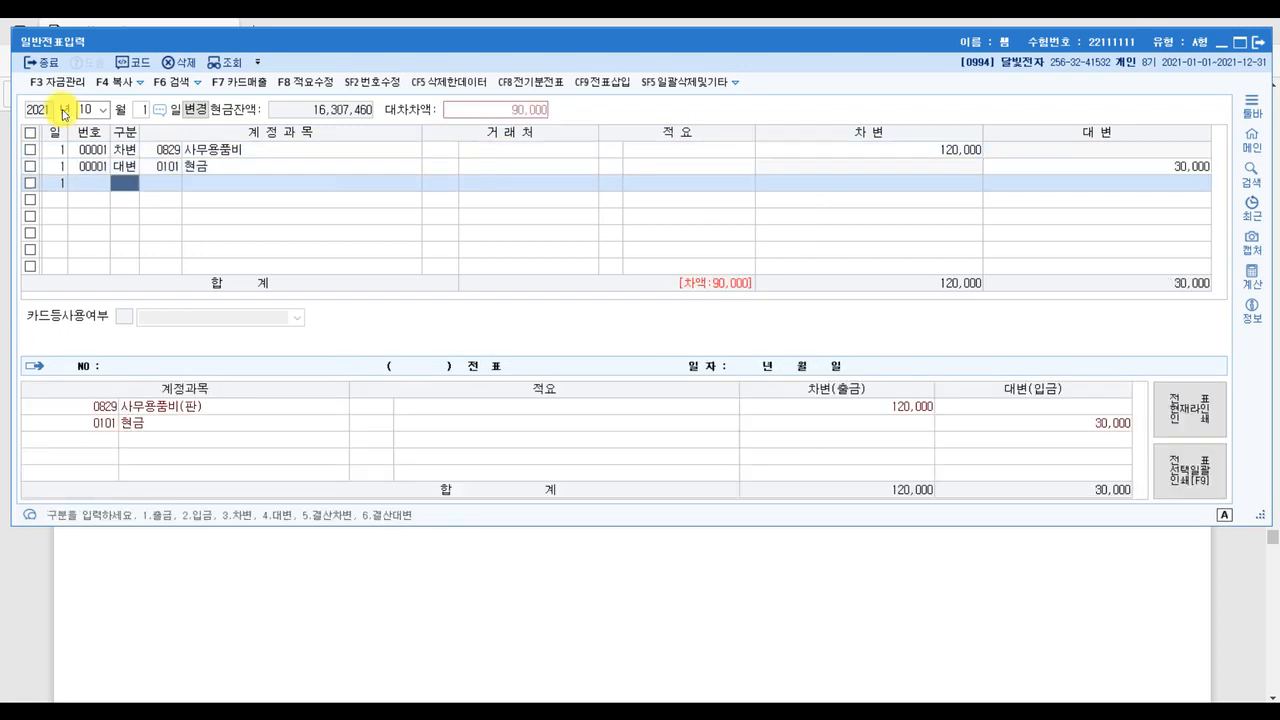
Step: Add a credit (대변) line for 미지급금 (0253) with 국민카드 as its 거래처 and accept the amount of 90,000
{"action": "type", "text": "4"}
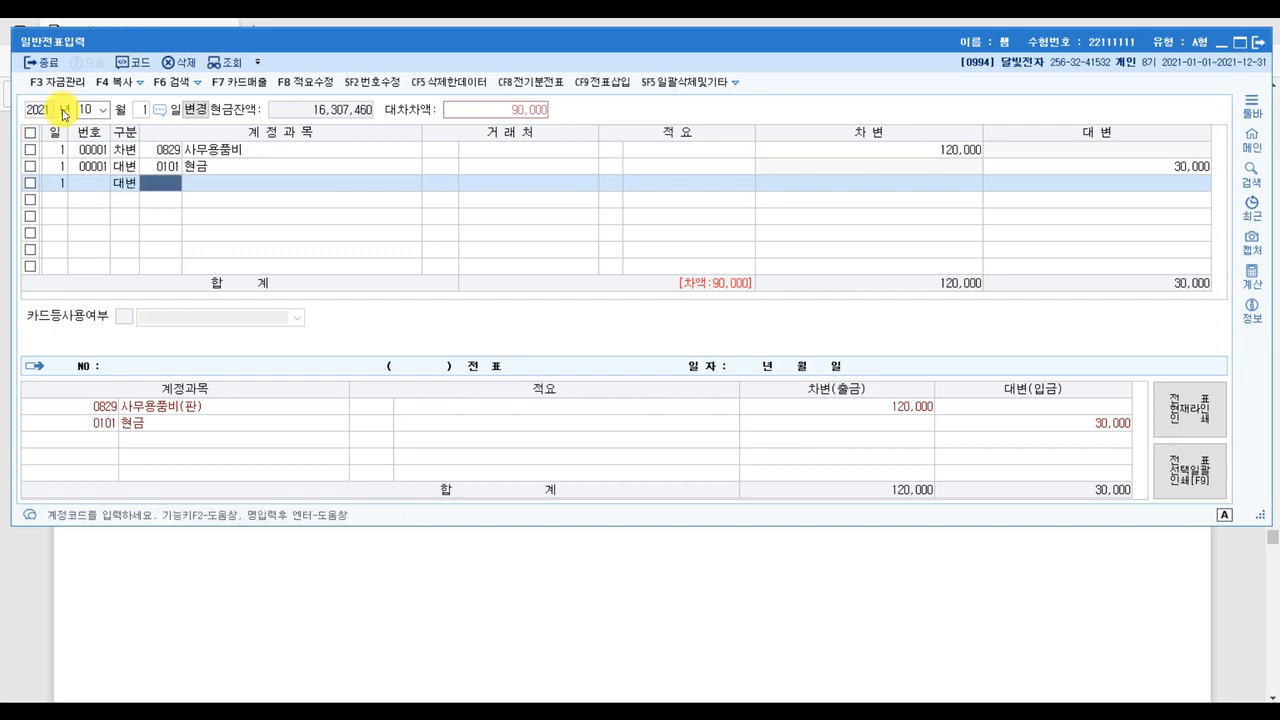
{"action": "type", "text": "미지"}
{"action": "key", "text": "Return"}
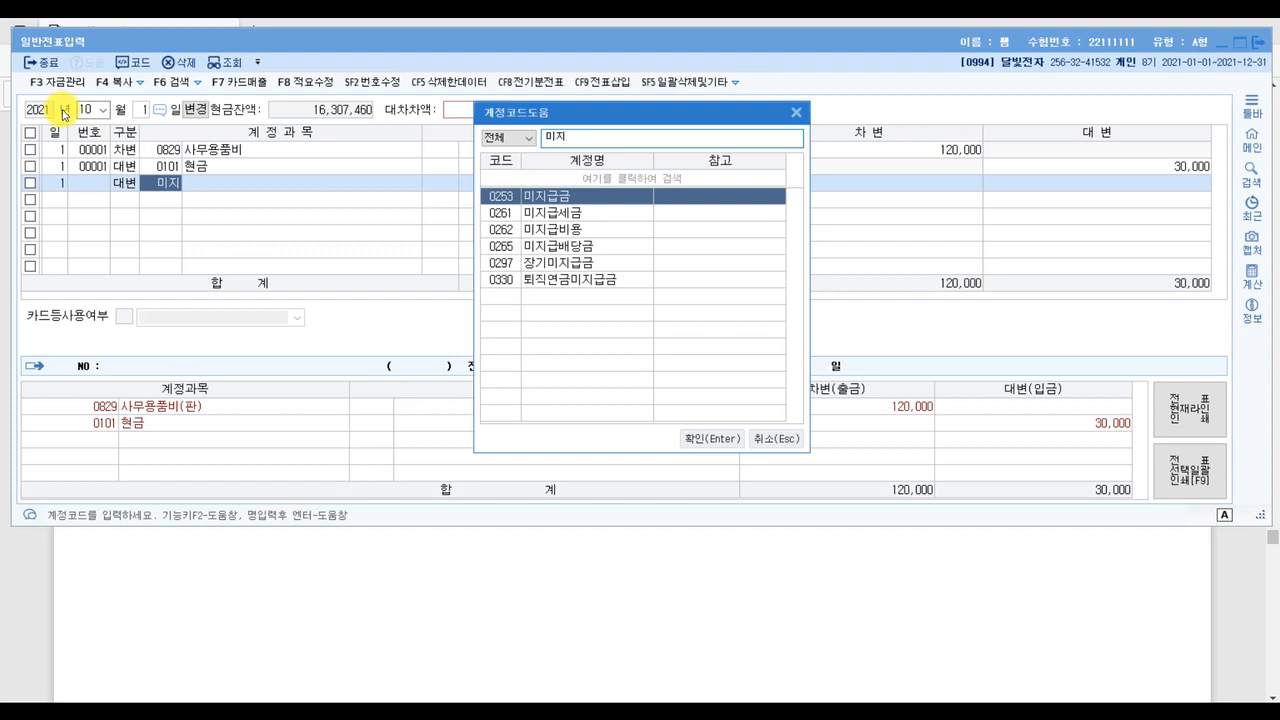
{"action": "key", "text": "Return"}
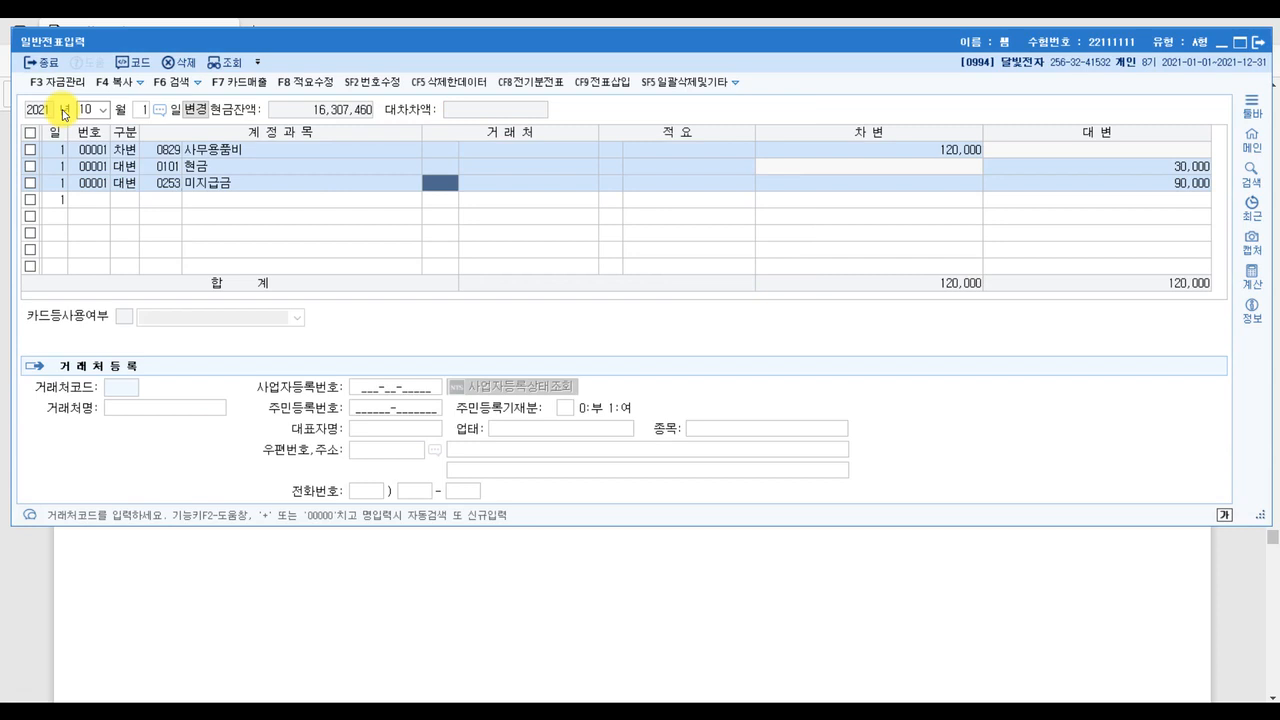
{"action": "type", "text": "국민"}
{"action": "key", "text": "Return"}
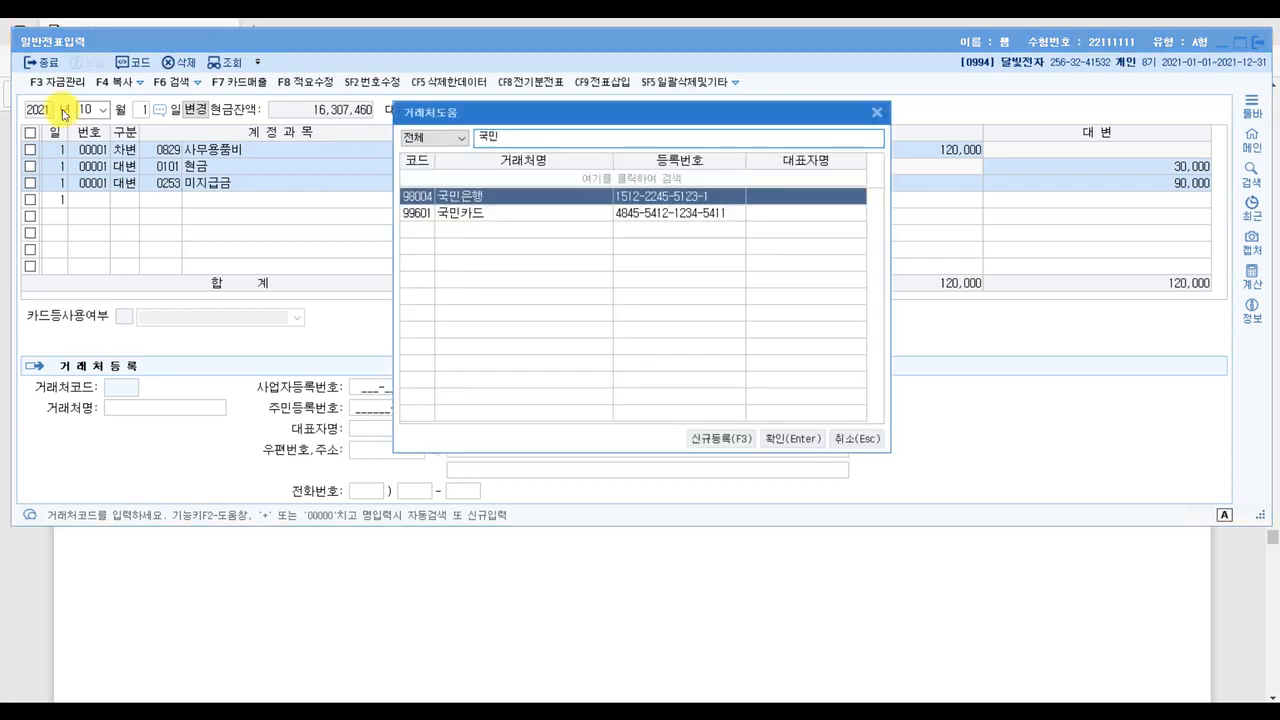
{"action": "key", "text": "Down"}
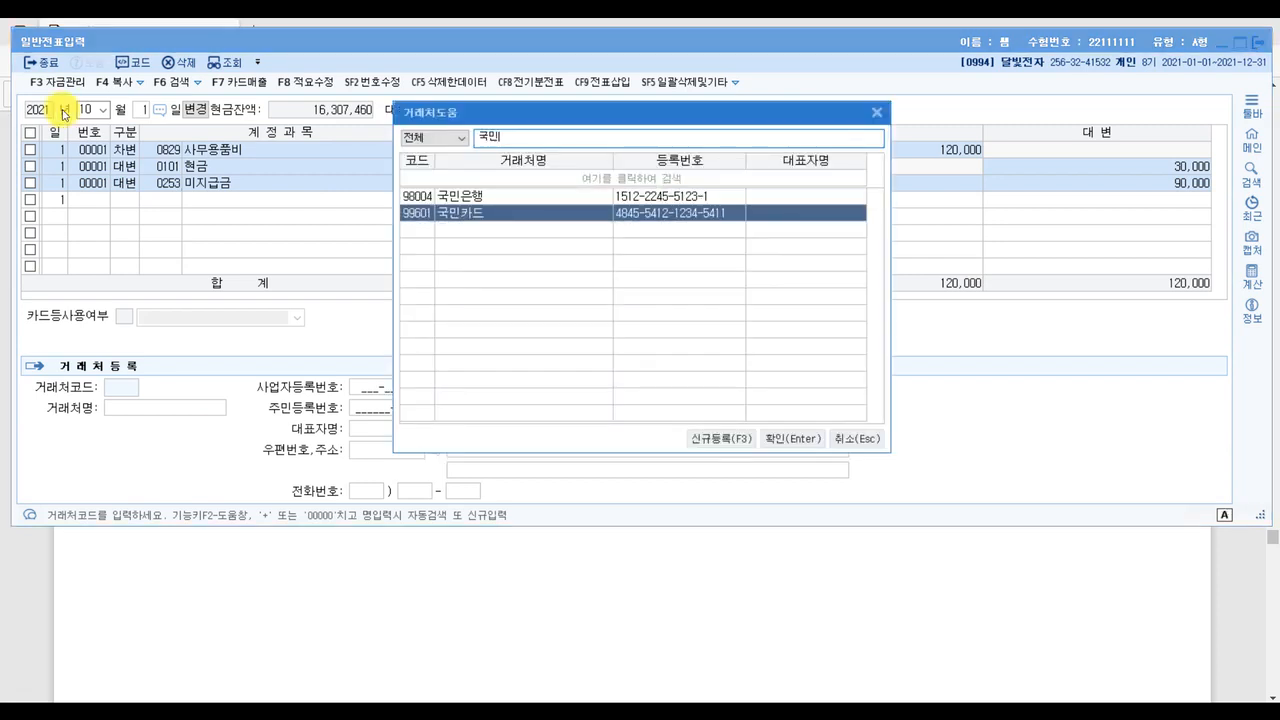
{"action": "key", "text": "Return"}
{"action": "key", "text": "Return"}
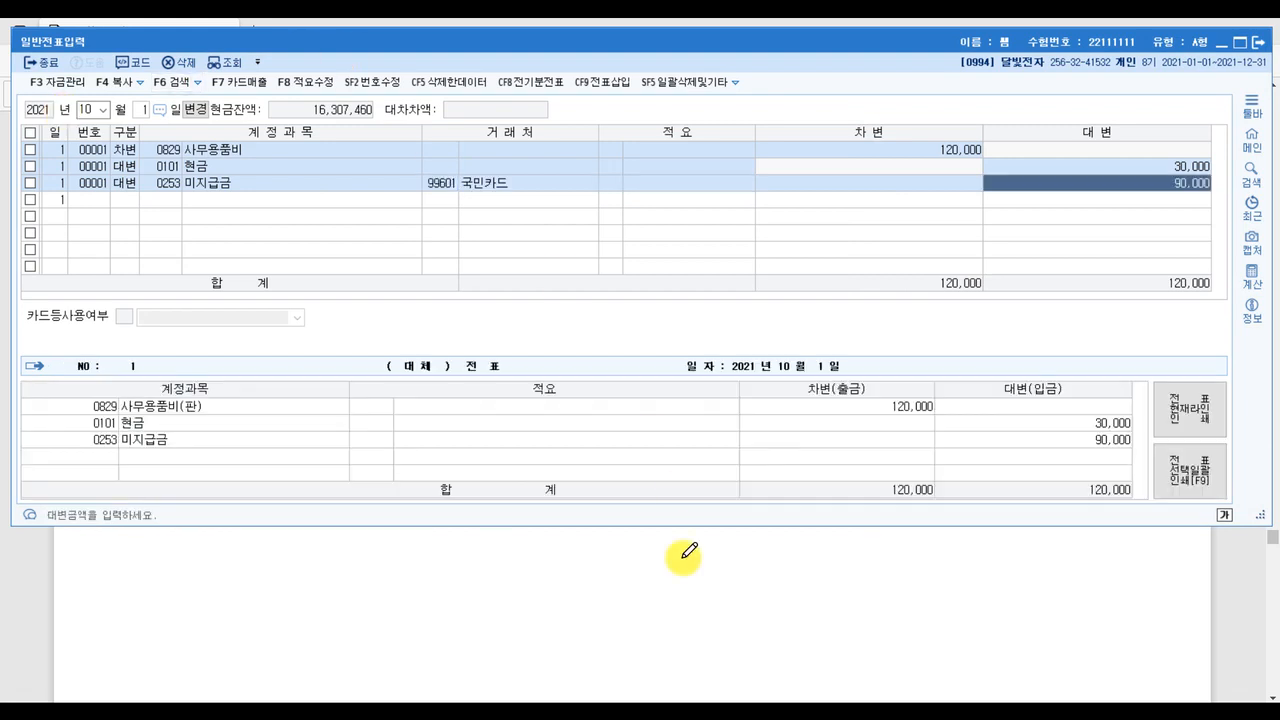
Step: Switch to the PDF and, in question [8], underline 당좌수표, underline and tick-mark 가지급금, and circle the employee's name
{"action": "left_click", "coordinate": [1246, 592]}
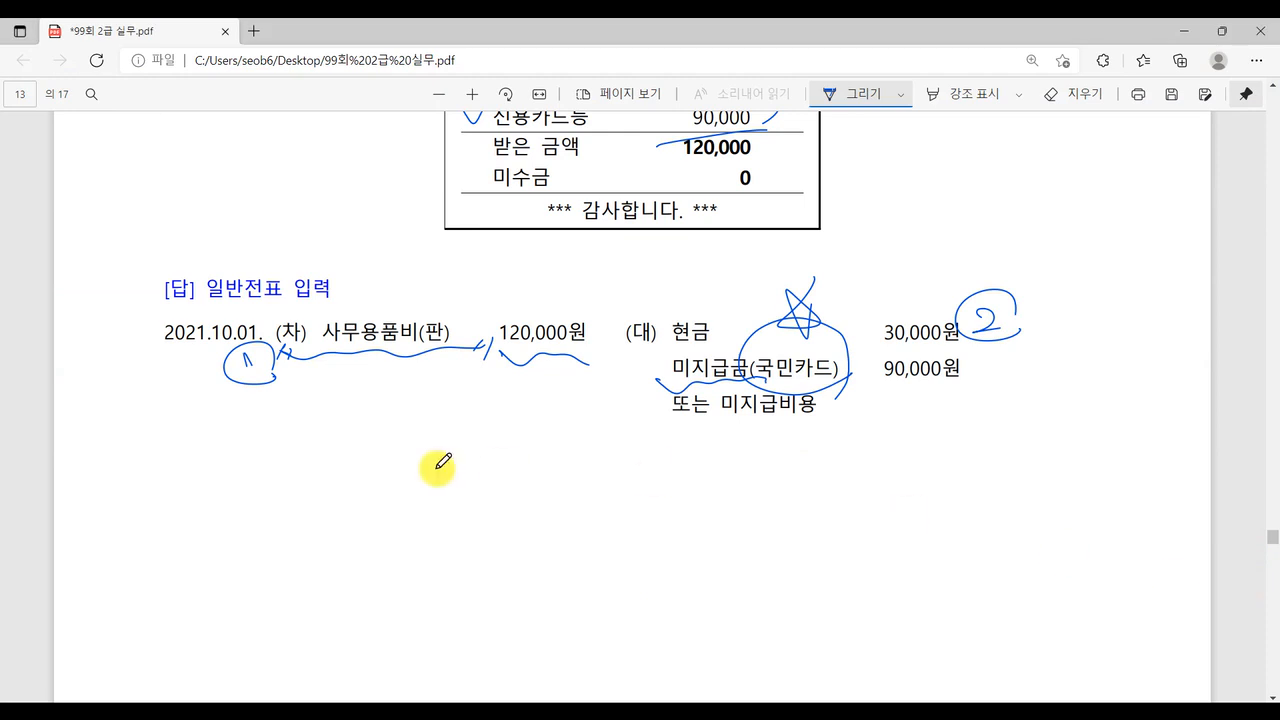
{"action": "scroll", "coordinate": [313, 231], "scroll_direction": "down", "scroll_amount": 5}
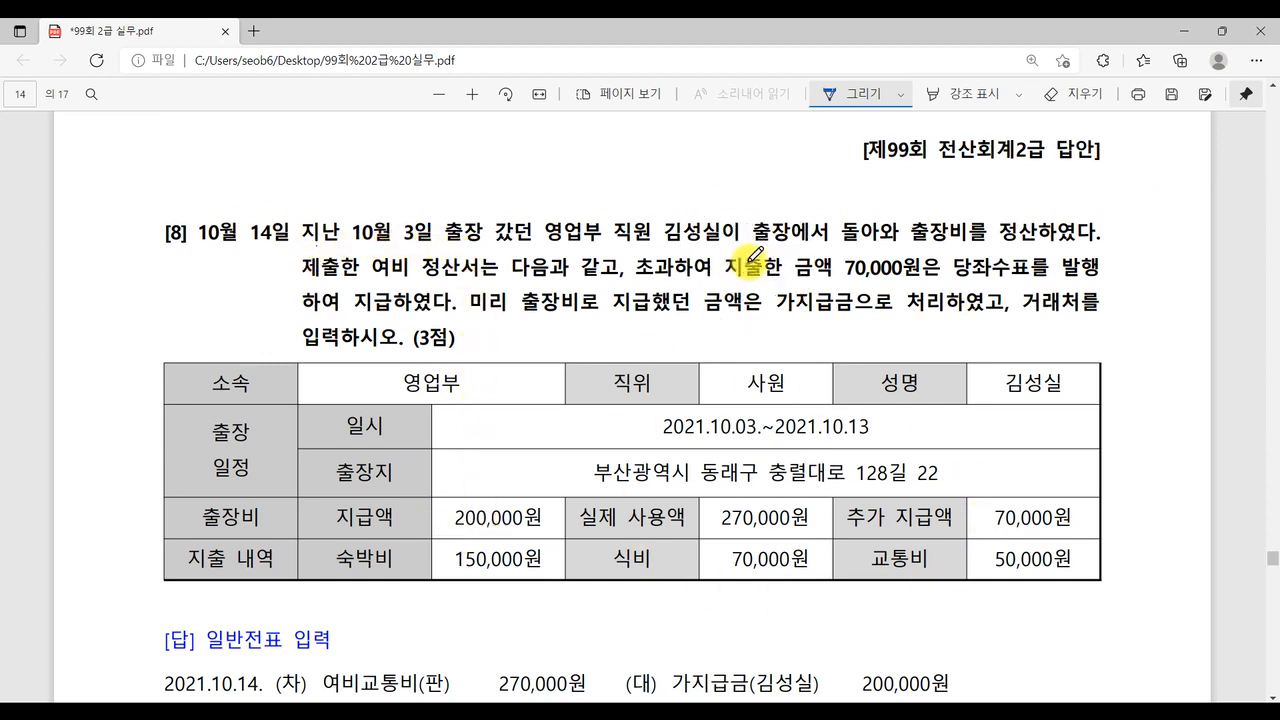
{"action": "left_click_drag", "start_coordinate": [953, 279], "coordinate": [1046, 279]}
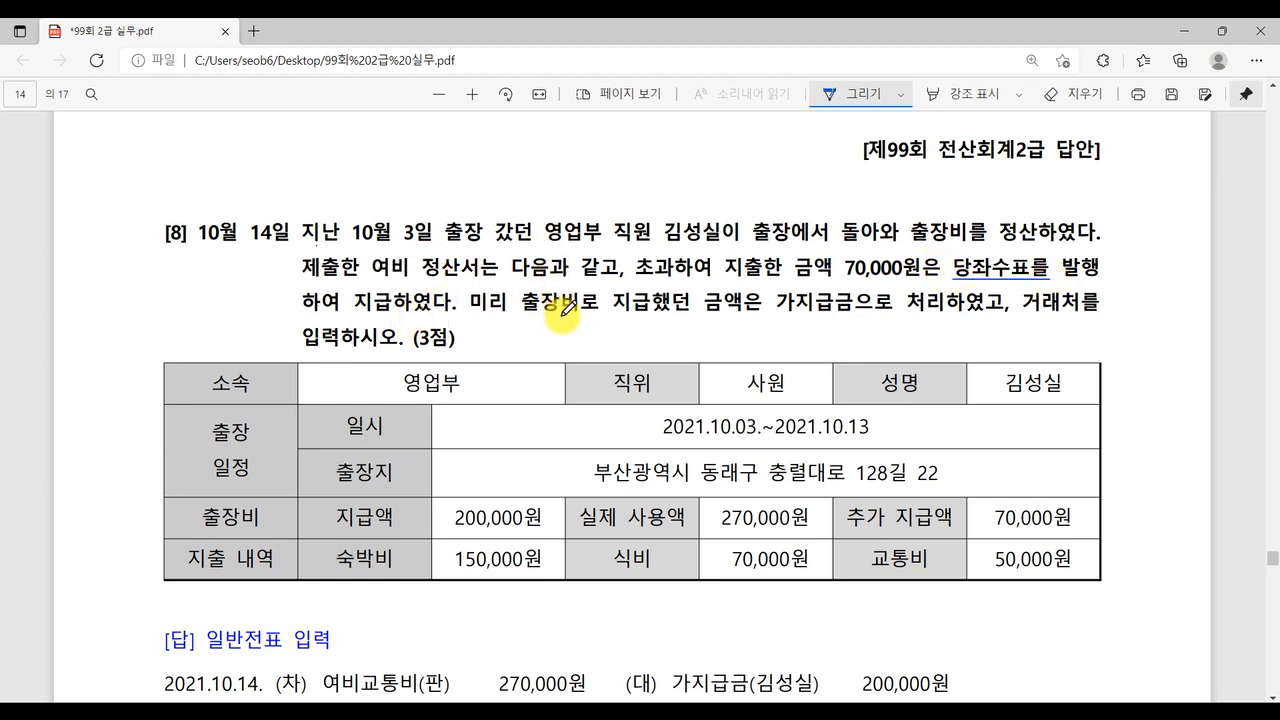
{"action": "left_click_drag", "start_coordinate": [758, 314], "coordinate": [952, 314]}
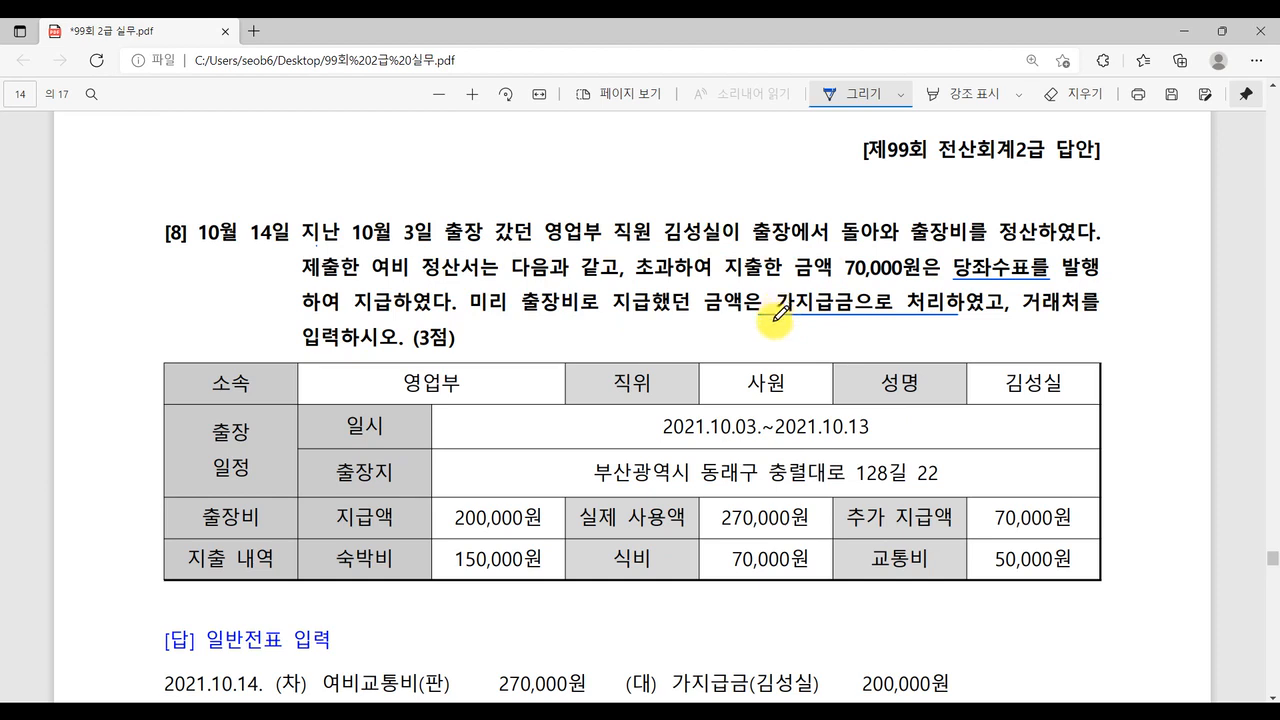
{"action": "left_click", "coordinate": [855, 315]}
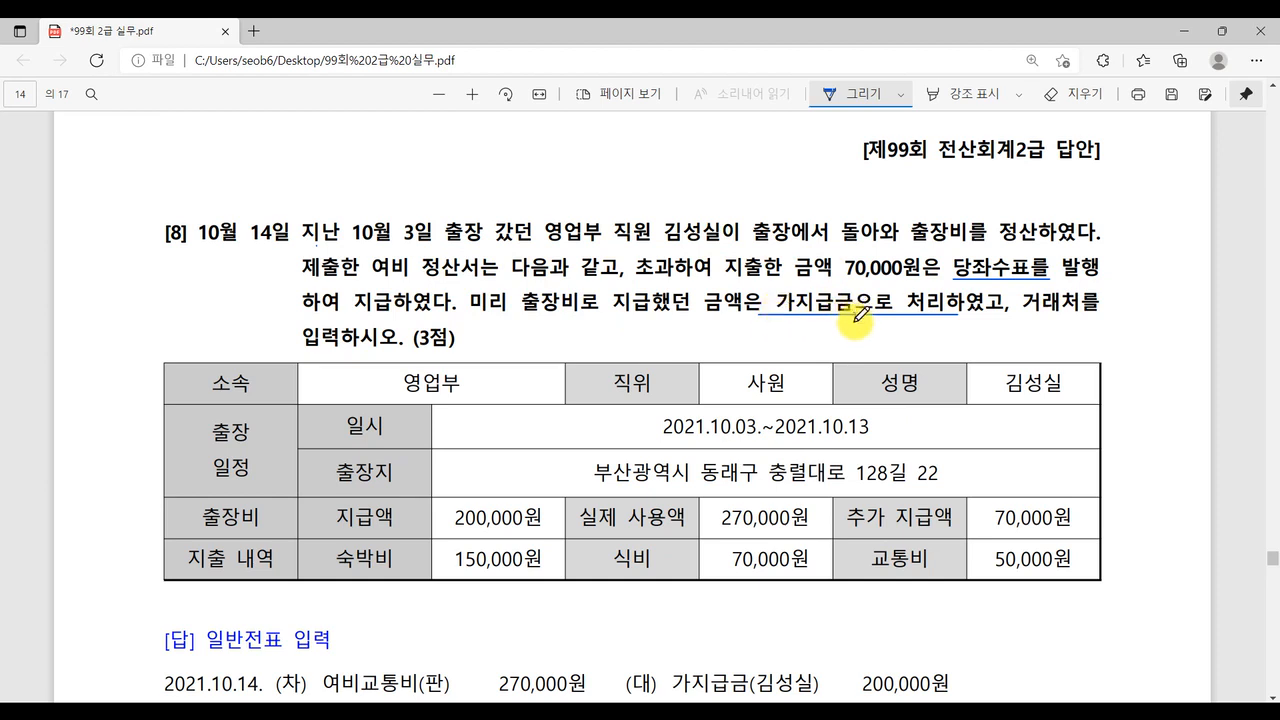
{"action": "left_click", "coordinate": [778, 317]}
{"action": "left_click_drag", "start_coordinate": [729, 232], "coordinate": [674, 238]}
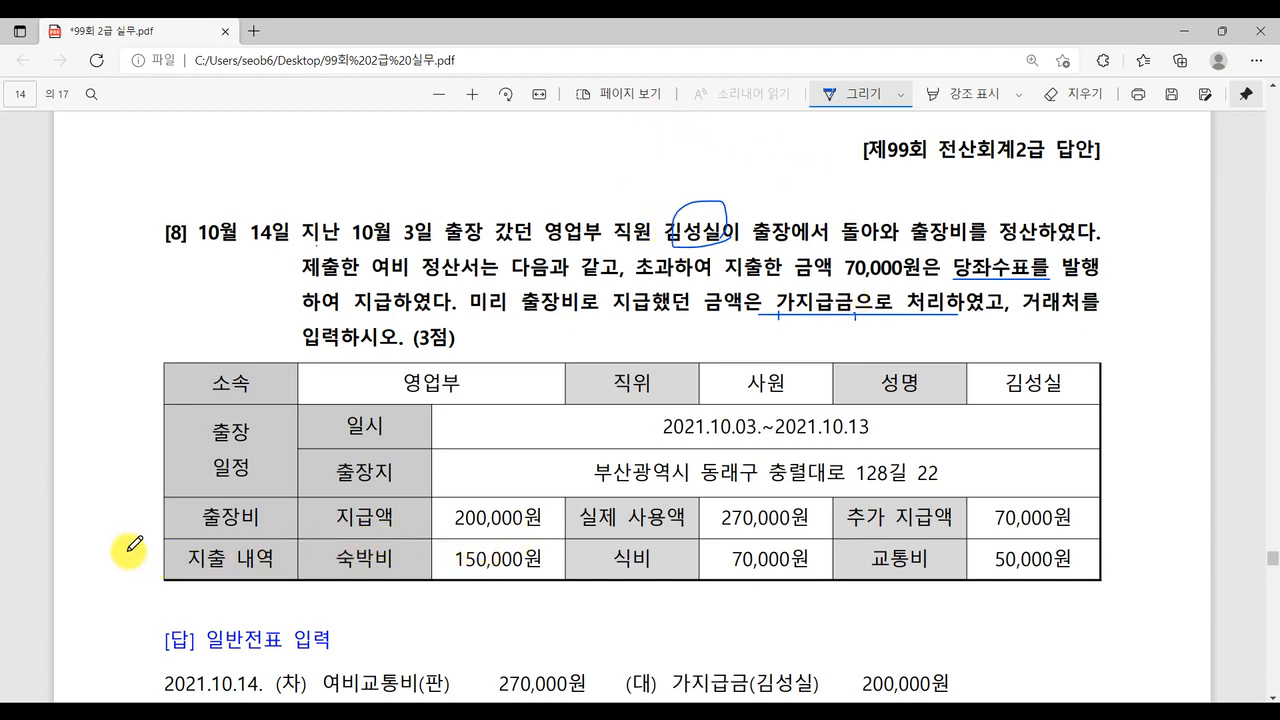
Step: Circle 지급액 and its 200,000원 in question [8]'s expense table, and handwrite 가지급금 above the amount
{"action": "mouse_move", "coordinate": [403, 519]}
{"action": "left_mouse_down"}
{"action": "mouse_move", "coordinate": [377, 517]}
{"action": "mouse_move", "coordinate": [343, 540]}
{"action": "mouse_move", "coordinate": [400, 500]}
{"action": "left_mouse_up"}
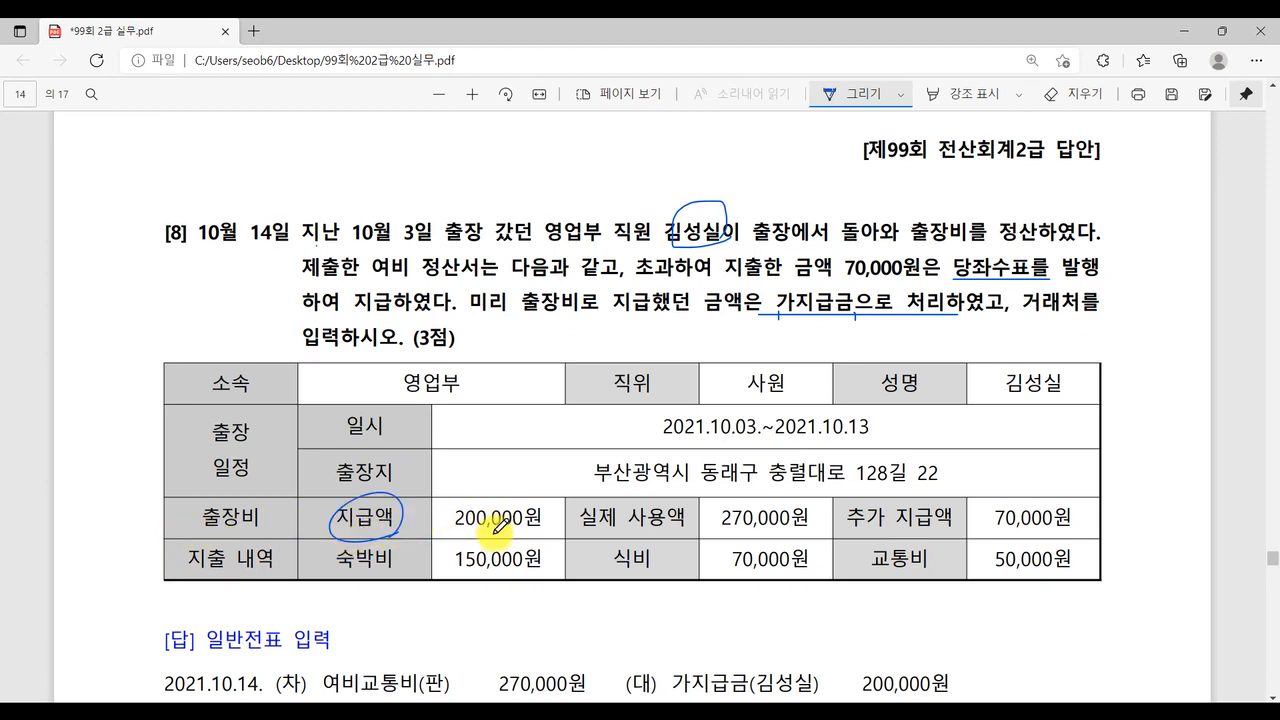
{"action": "mouse_move", "coordinate": [524, 530]}
{"action": "left_mouse_down"}
{"action": "mouse_move", "coordinate": [546, 525]}
{"action": "mouse_move", "coordinate": [477, 523]}
{"action": "mouse_move", "coordinate": [534, 520]}
{"action": "left_mouse_up"}
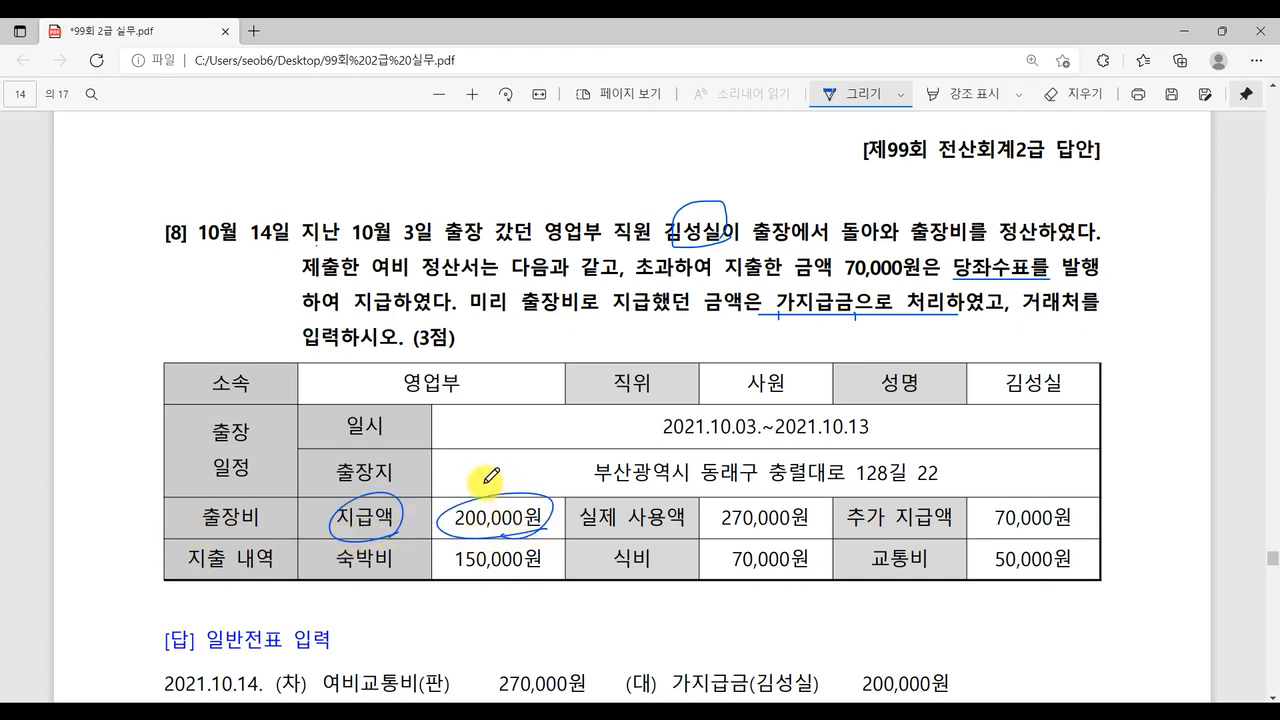
{"action": "mouse_move", "coordinate": [472, 480]}
{"action": "left_mouse_down"}
{"action": "mouse_move", "coordinate": [526, 455]}
{"action": "mouse_move", "coordinate": [535, 472]}
{"action": "mouse_move", "coordinate": [543, 460]}
{"action": "mouse_move", "coordinate": [580, 471]}
{"action": "left_mouse_up"}
{"action": "left_click", "coordinate": [585, 474]}
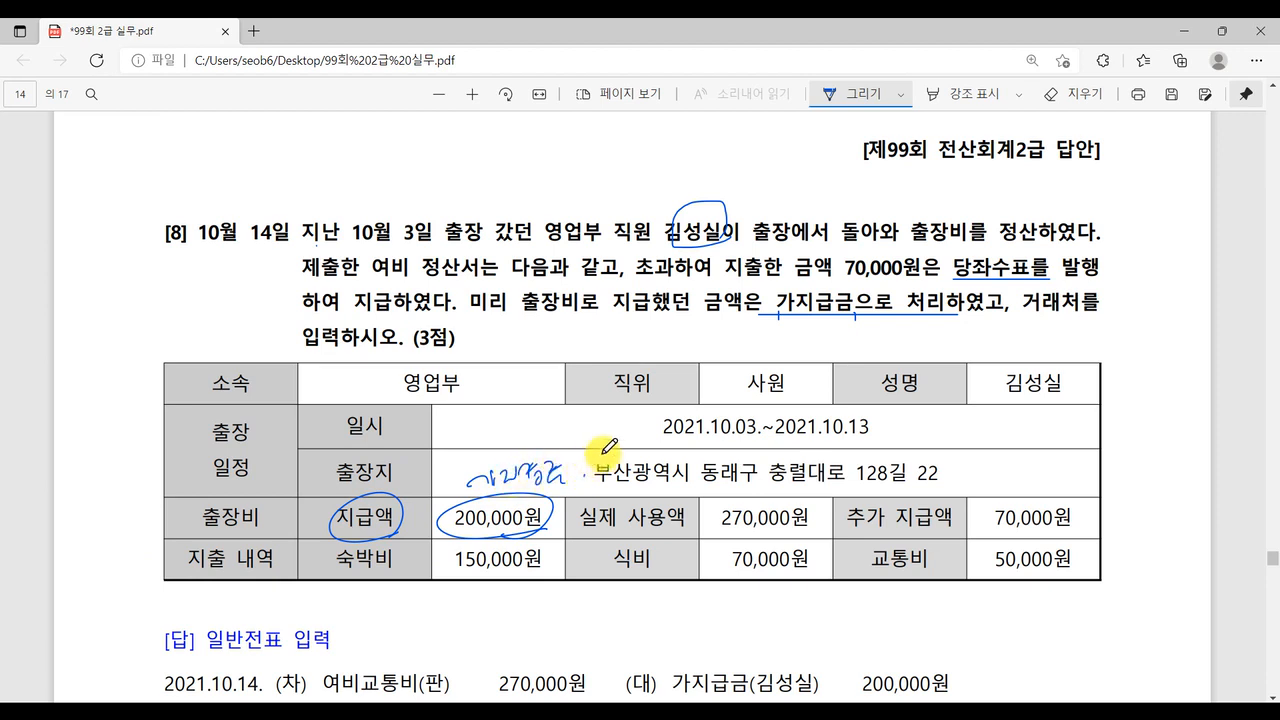
Step: Underline 숙박비, 식비 and 교통비, bracket their amounts together, then circle the 270,000원 실제 사용액 and check-mark the 70,000원 추가 지급액
{"action": "left_click_drag", "start_coordinate": [333, 565], "coordinate": [391, 569]}
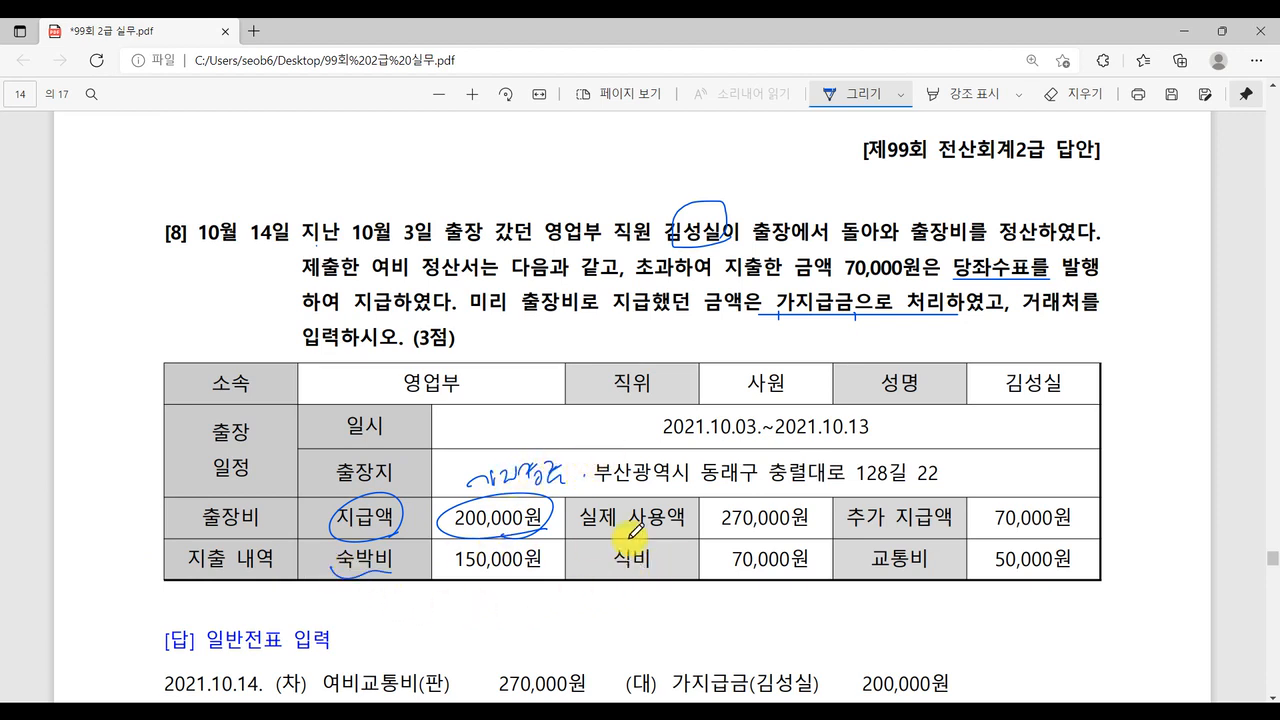
{"action": "left_click_drag", "start_coordinate": [685, 564], "coordinate": [625, 569]}
{"action": "mouse_move", "coordinate": [872, 552]}
{"action": "left_mouse_down"}
{"action": "mouse_move", "coordinate": [905, 572]}
{"action": "mouse_move", "coordinate": [943, 566]}
{"action": "left_mouse_up"}
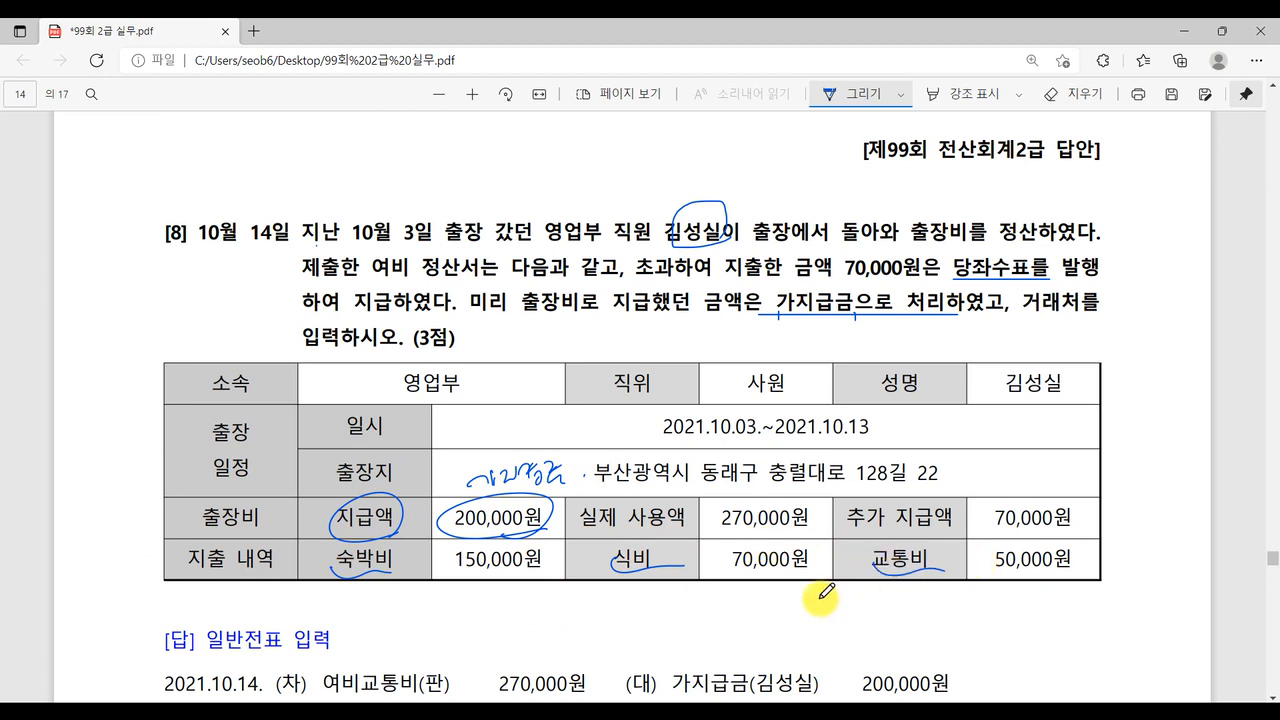
{"action": "mouse_move", "coordinate": [492, 590]}
{"action": "left_mouse_down"}
{"action": "mouse_move", "coordinate": [523, 608]}
{"action": "mouse_move", "coordinate": [1044, 562]}
{"action": "left_mouse_up"}
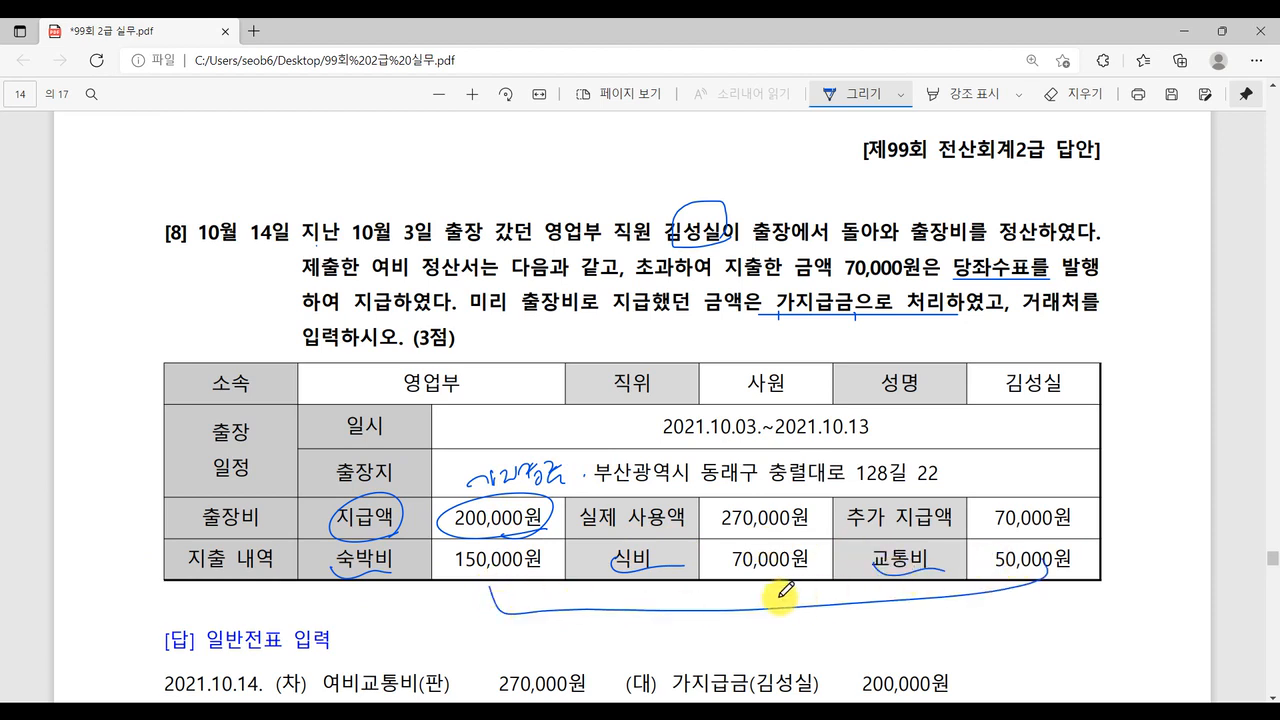
{"action": "left_click_drag", "start_coordinate": [760, 578], "coordinate": [762, 608]}
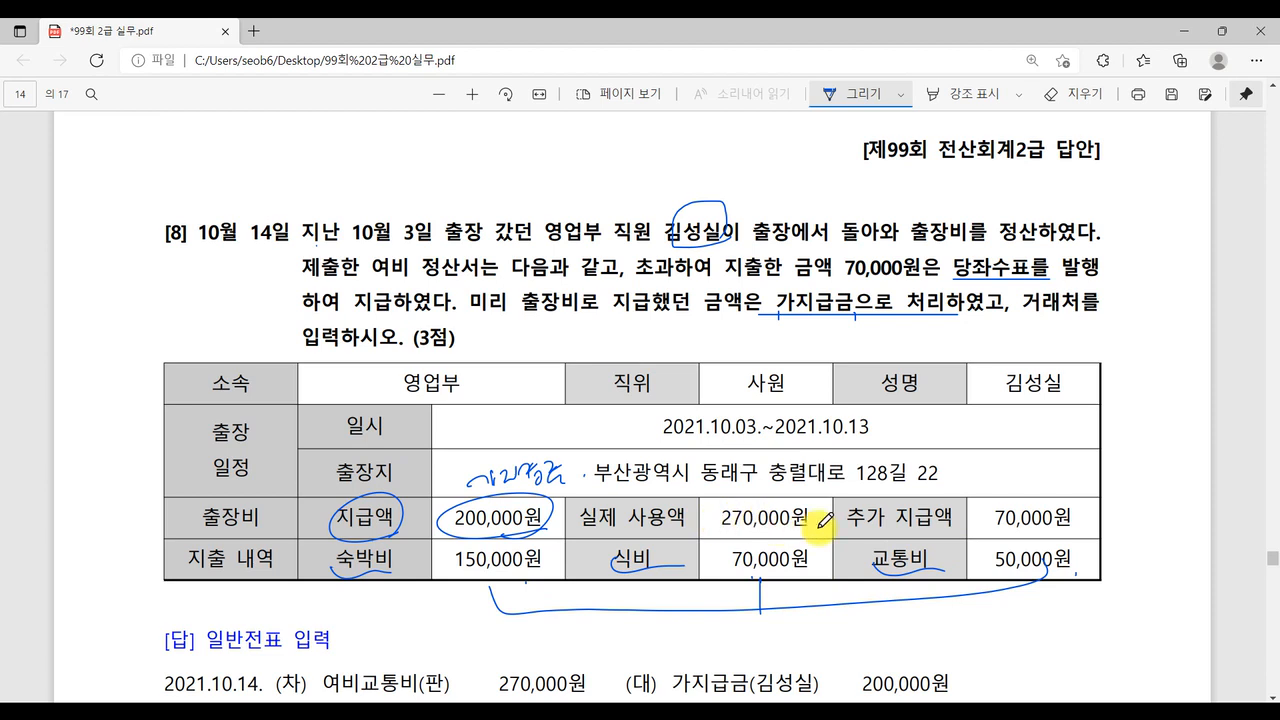
{"action": "left_click_drag", "start_coordinate": [803, 528], "coordinate": [812, 524]}
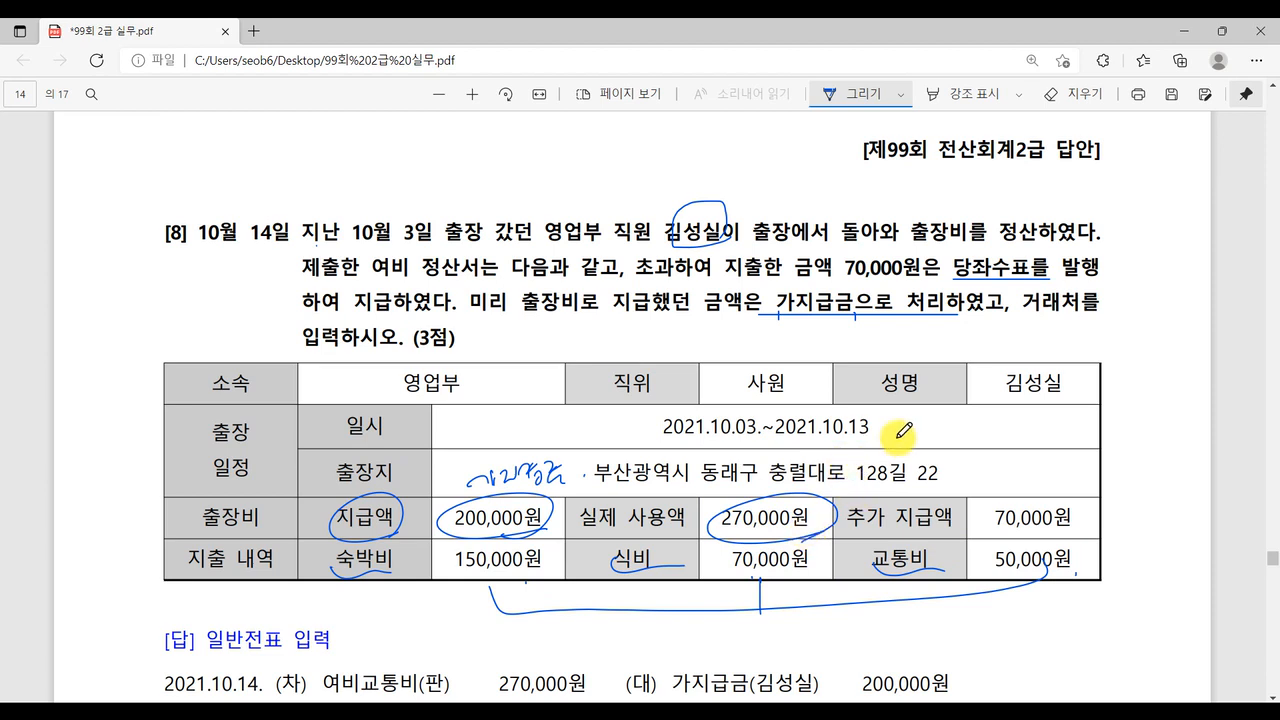
{"action": "mouse_move", "coordinate": [1033, 462]}
{"action": "left_mouse_down"}
{"action": "mouse_move", "coordinate": [1037, 505]}
{"action": "mouse_move", "coordinate": [1062, 490]}
{"action": "left_mouse_up"}
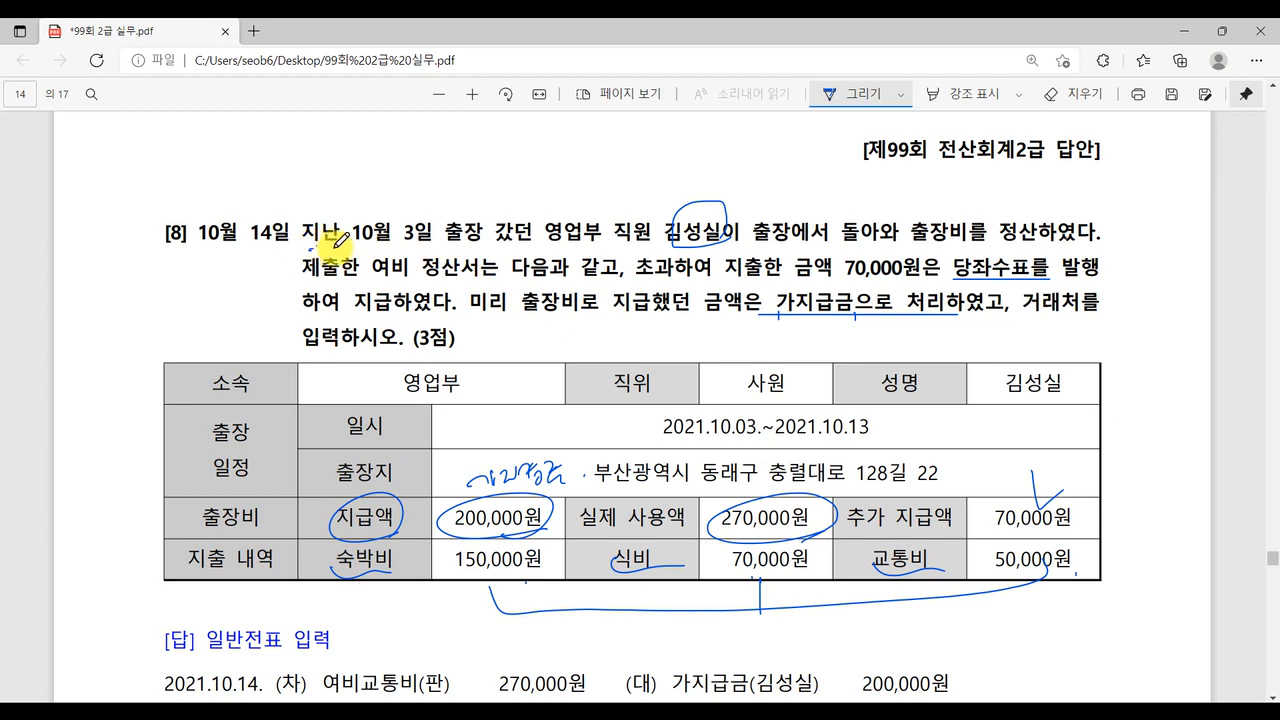
Step: Underline 지난 10월 3일 출장 갔던 in question [8] and write an underlined handwritten note above it
{"action": "left_click_drag", "start_coordinate": [312, 246], "coordinate": [572, 238]}
{"action": "mouse_move", "coordinate": [397, 170]}
{"action": "left_mouse_down"}
{"action": "mouse_move", "coordinate": [420, 198]}
{"action": "mouse_move", "coordinate": [436, 172]}
{"action": "mouse_move", "coordinate": [432, 200]}
{"action": "left_mouse_up"}
{"action": "left_click_drag", "start_coordinate": [440, 178], "coordinate": [454, 200]}
{"action": "mouse_move", "coordinate": [460, 168]}
{"action": "left_mouse_down"}
{"action": "mouse_move", "coordinate": [462, 205]}
{"action": "mouse_move", "coordinate": [575, 172]}
{"action": "left_mouse_up"}
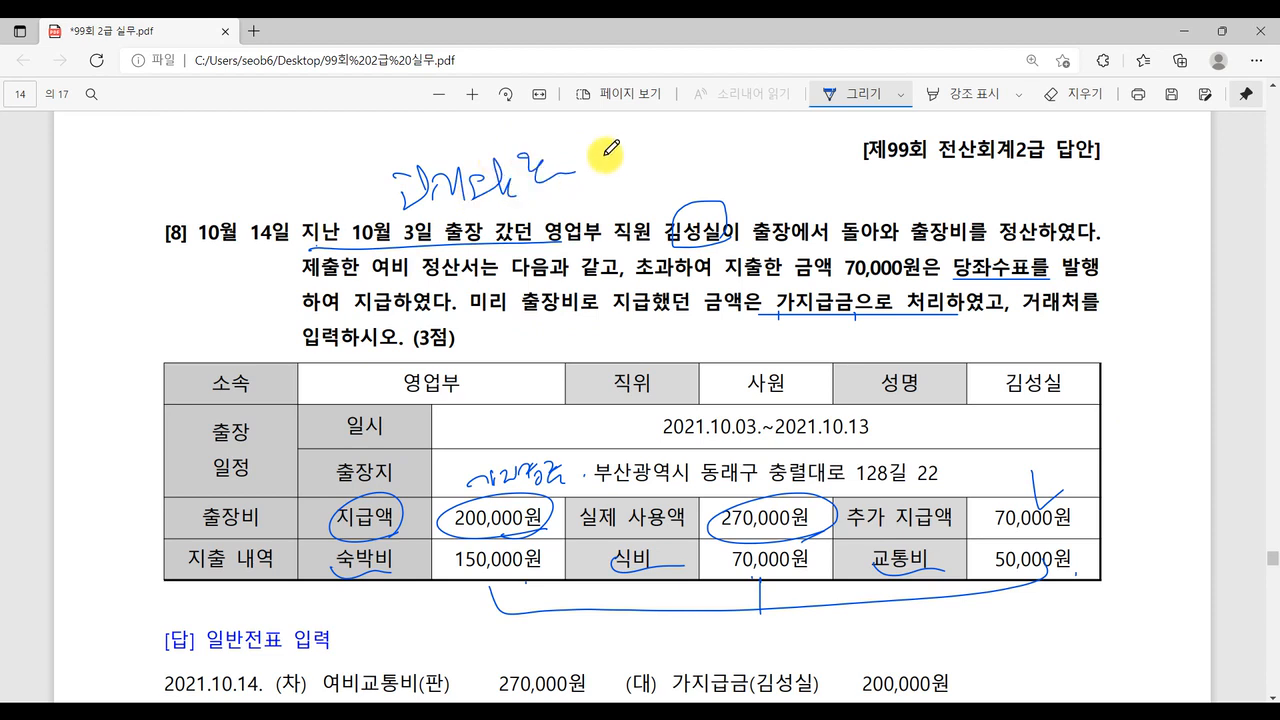
{"action": "left_click_drag", "start_coordinate": [408, 209], "coordinate": [584, 170]}
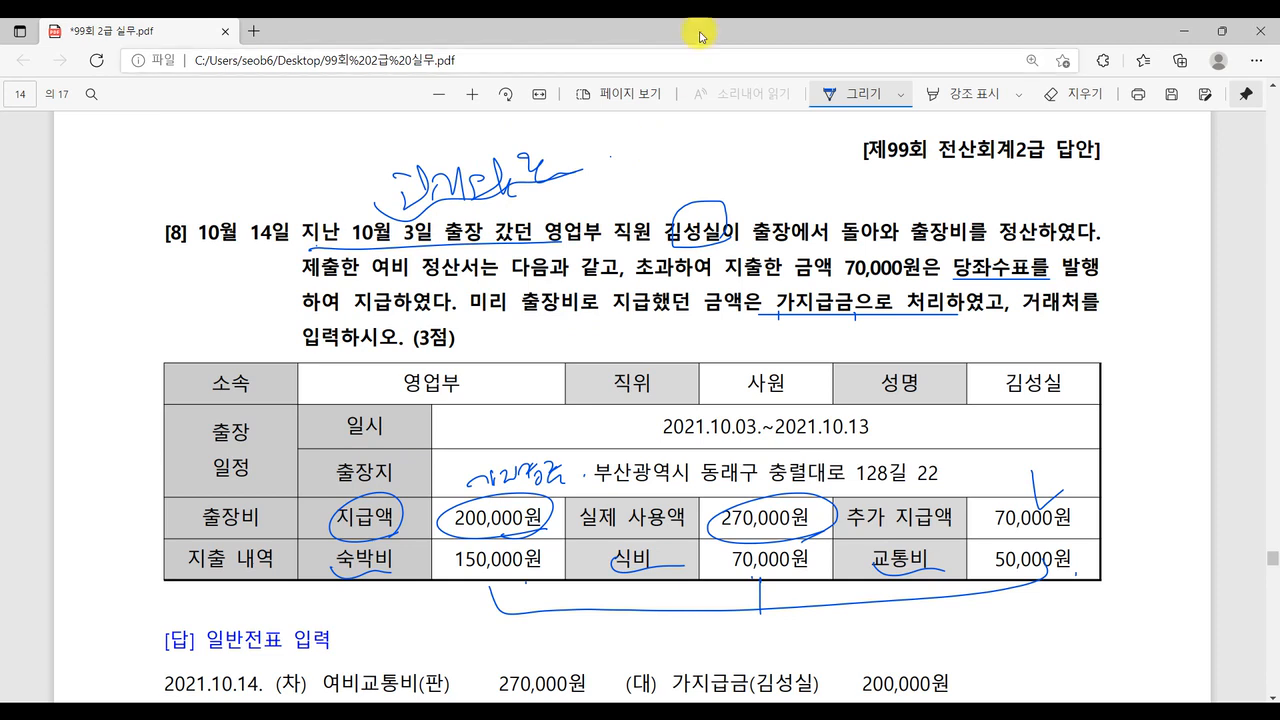
Step: Switch to the 일반전표입력 window, bring up the October 3 voucher, and examine its 가지급금 and 현금 entries
{"action": "key", "text": "alt+Tab"}
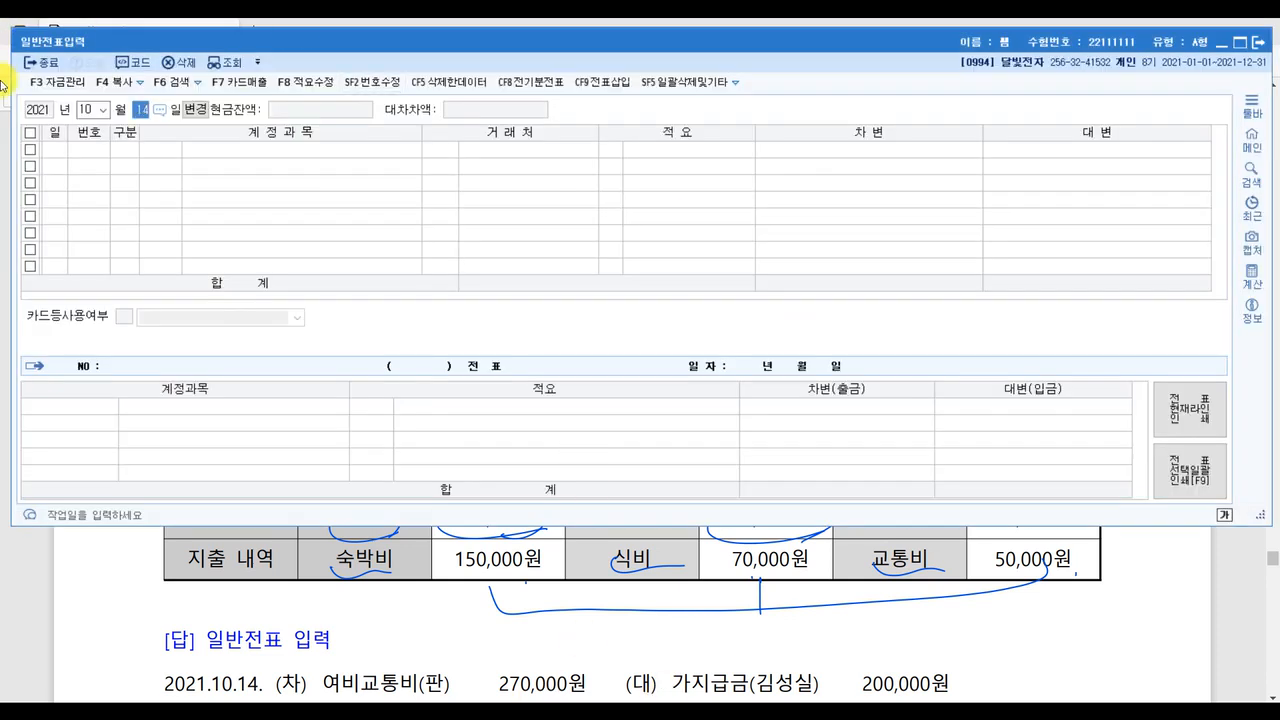
{"action": "left_click", "coordinate": [146, 113]}
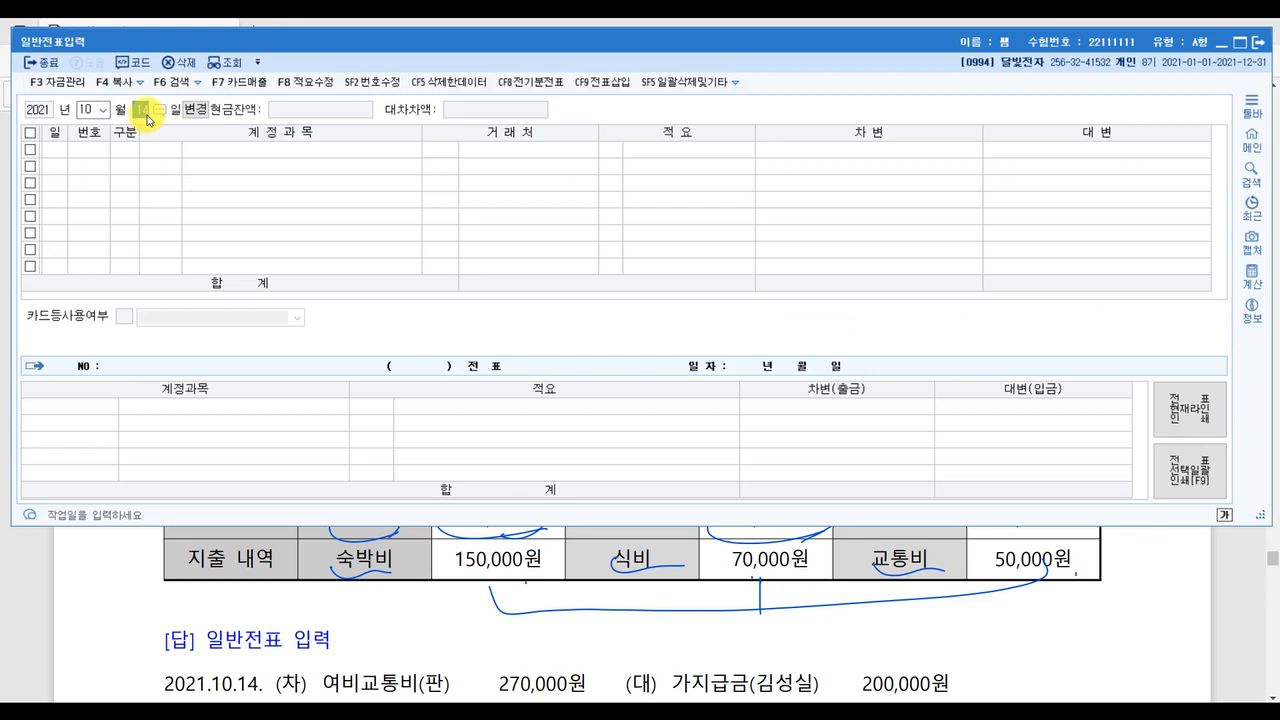
{"action": "type", "text": "3"}
{"action": "key", "text": "Return"}
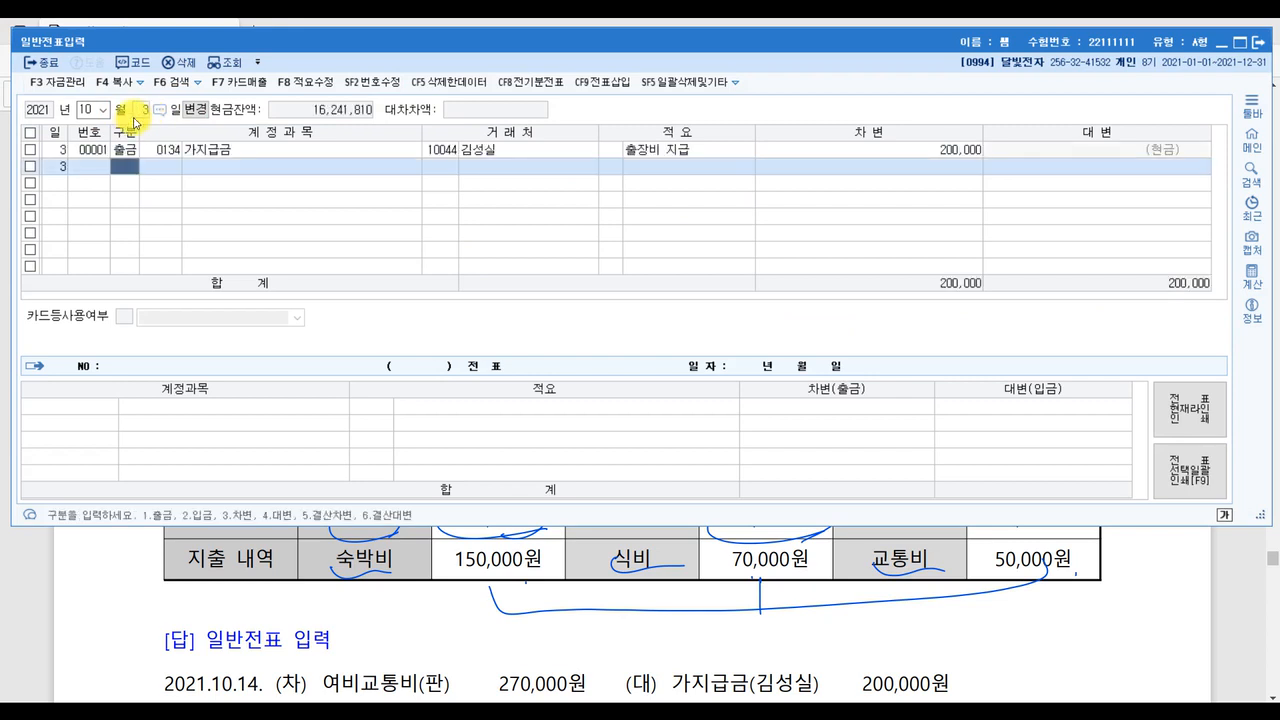
{"action": "left_click", "coordinate": [122, 151]}
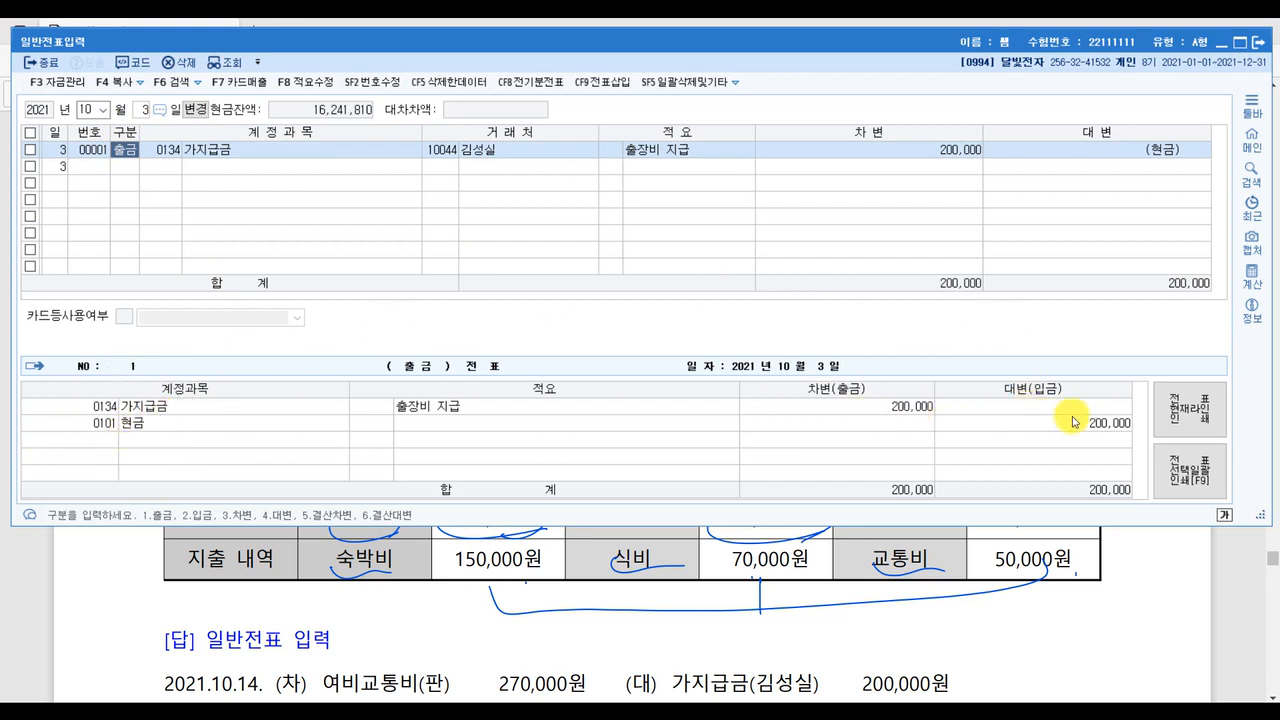
{"action": "left_click", "coordinate": [1103, 425]}
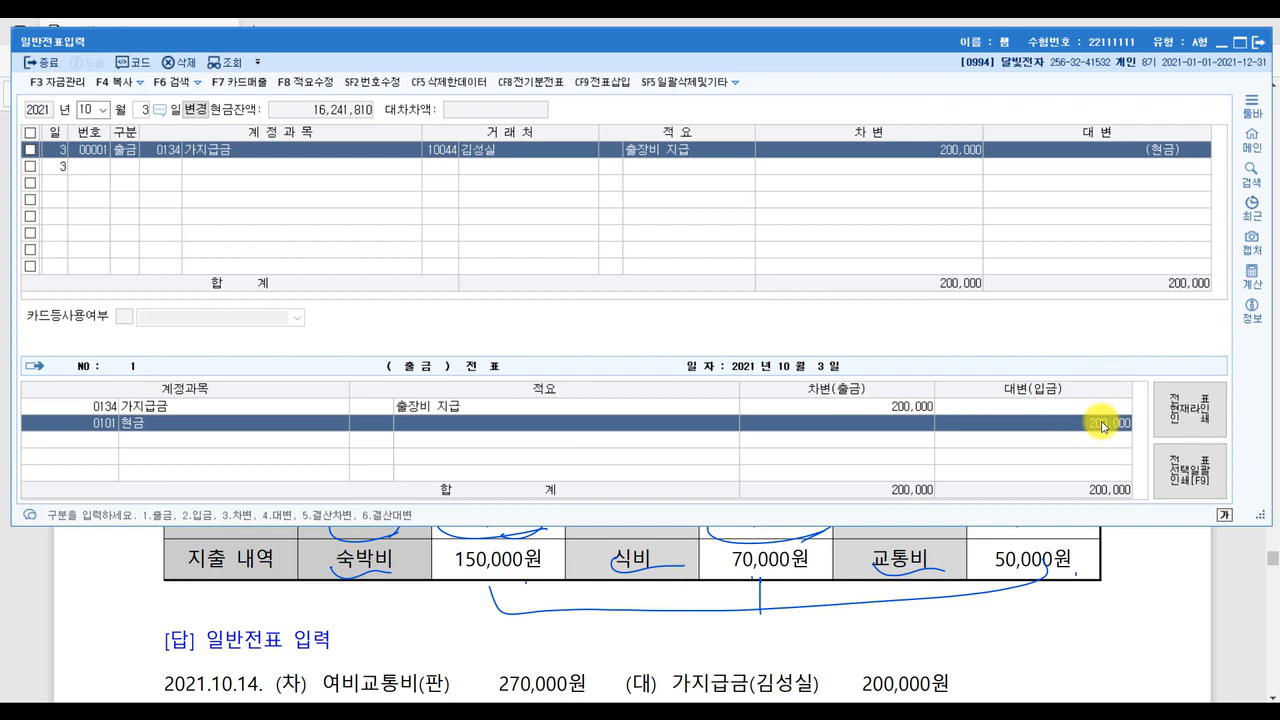
{"action": "left_click", "coordinate": [106, 409]}
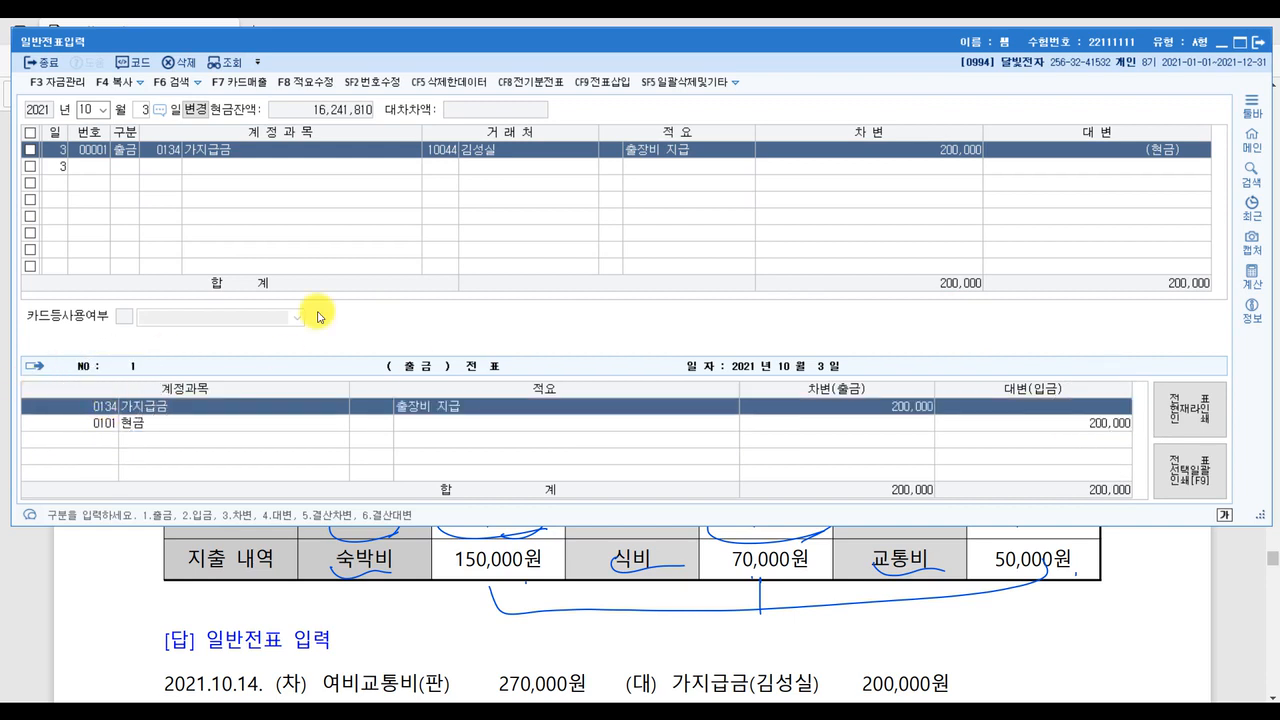
{"action": "left_click", "coordinate": [898, 418]}
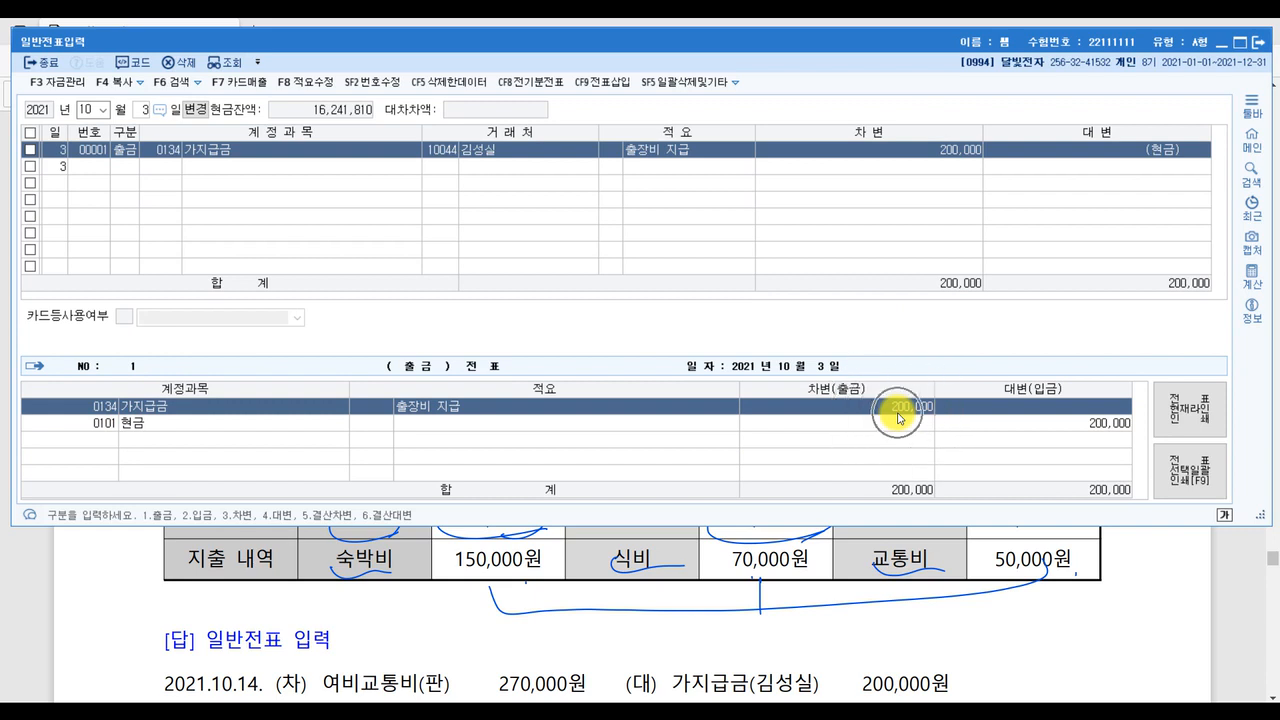
Step: Set the voucher date in the 일반전표입력 window to October 14, 2021
{"action": "left_click", "coordinate": [143, 109]}
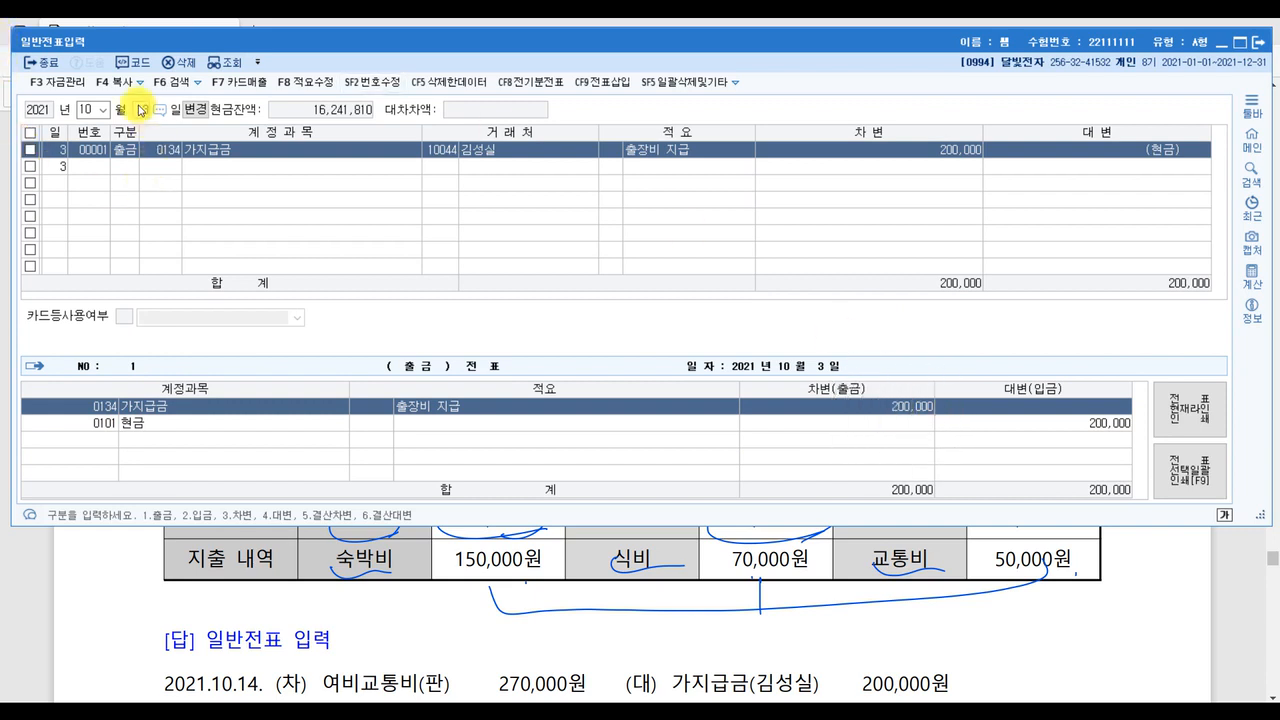
{"action": "type", "text": "14"}
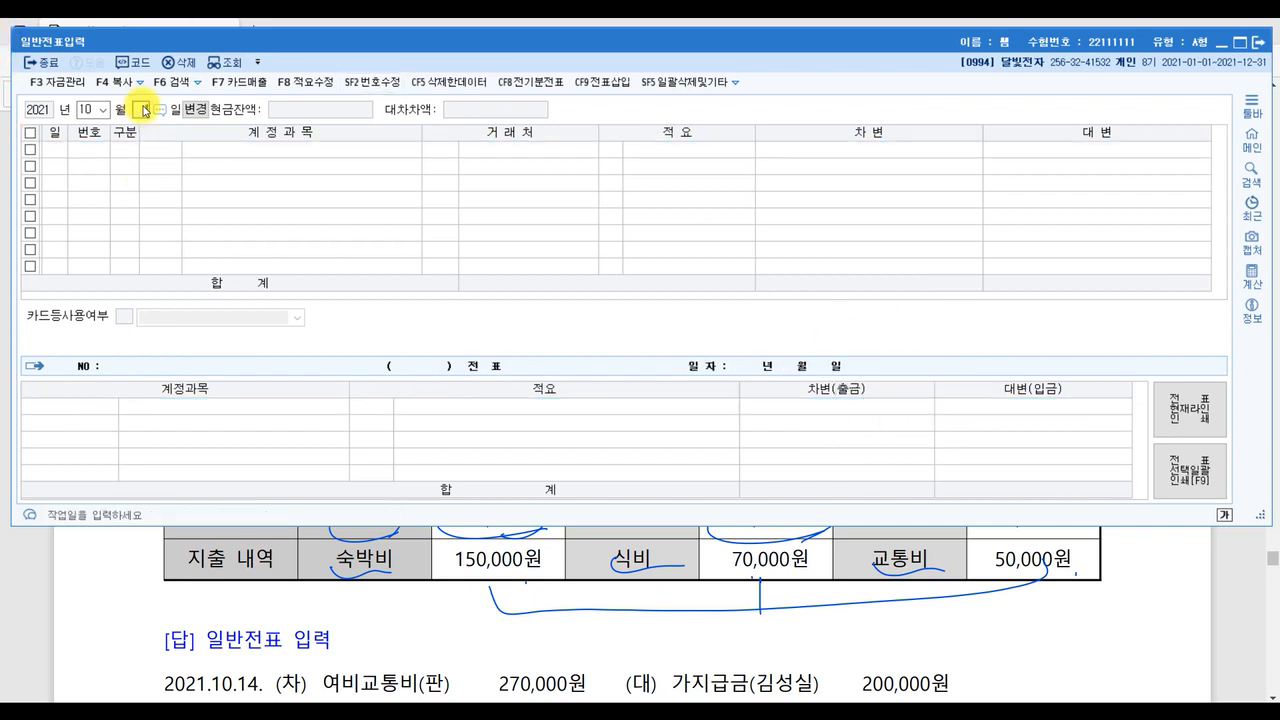
{"action": "key", "text": "Return"}
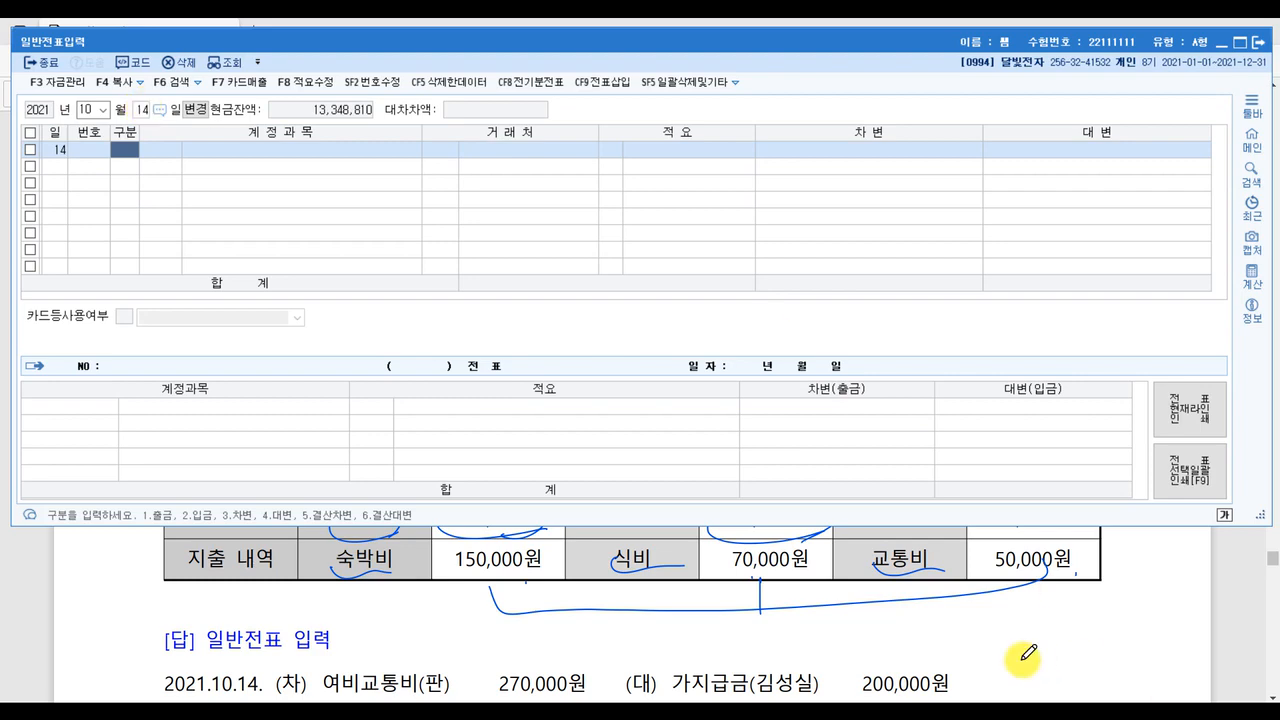
Step: Switch back to the exam PDF and write a circled 1 beside the 가지급금 200,000원 line in question [8]'s answer
{"action": "left_click", "coordinate": [1200, 634]}
{"action": "scroll", "coordinate": [1197, 605], "scroll_direction": "down", "scroll_amount": 4}
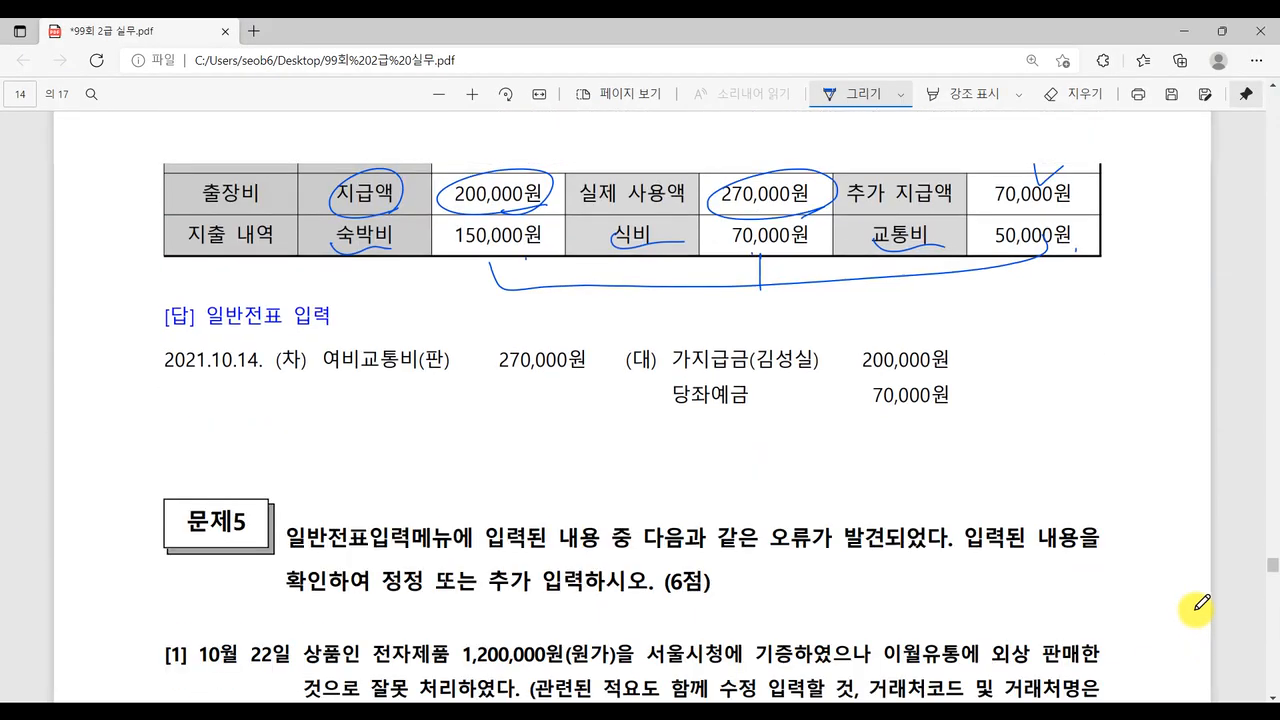
{"action": "scroll", "coordinate": [1197, 605], "scroll_direction": "up", "scroll_amount": 3}
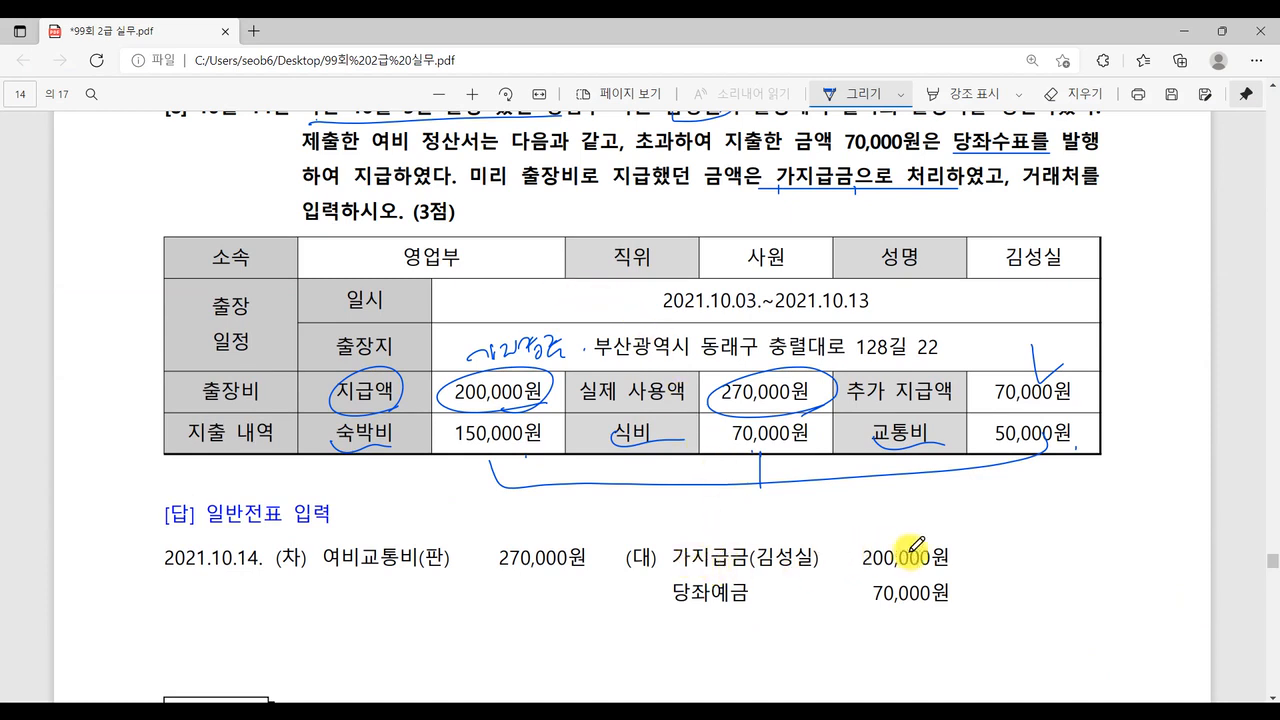
{"action": "left_click_drag", "start_coordinate": [982, 535], "coordinate": [994, 564]}
Step: Circle 150,000원, 식비 and 50,000원 in the expense breakdown, and circle the 270,000원 실제 사용액 repeatedly for emphasis
{"action": "left_click_drag", "start_coordinate": [468, 440], "coordinate": [641, 446]}
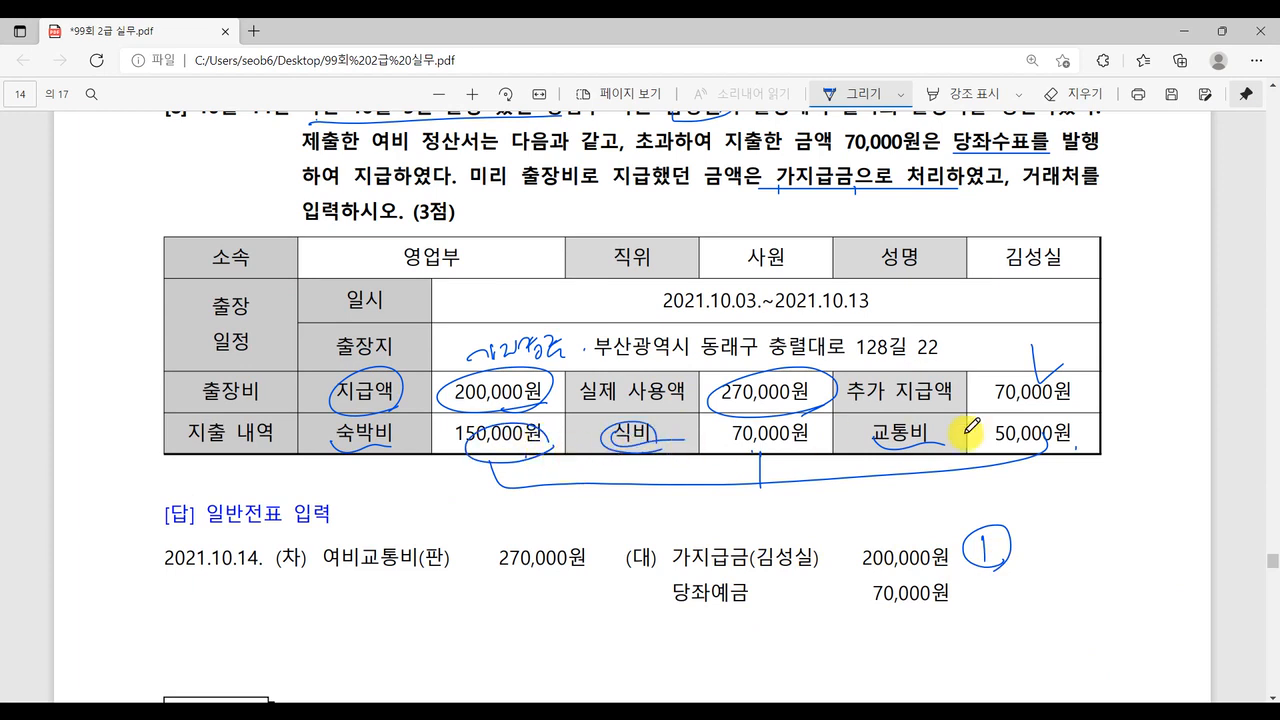
{"action": "left_click_drag", "start_coordinate": [1064, 444], "coordinate": [1060, 438]}
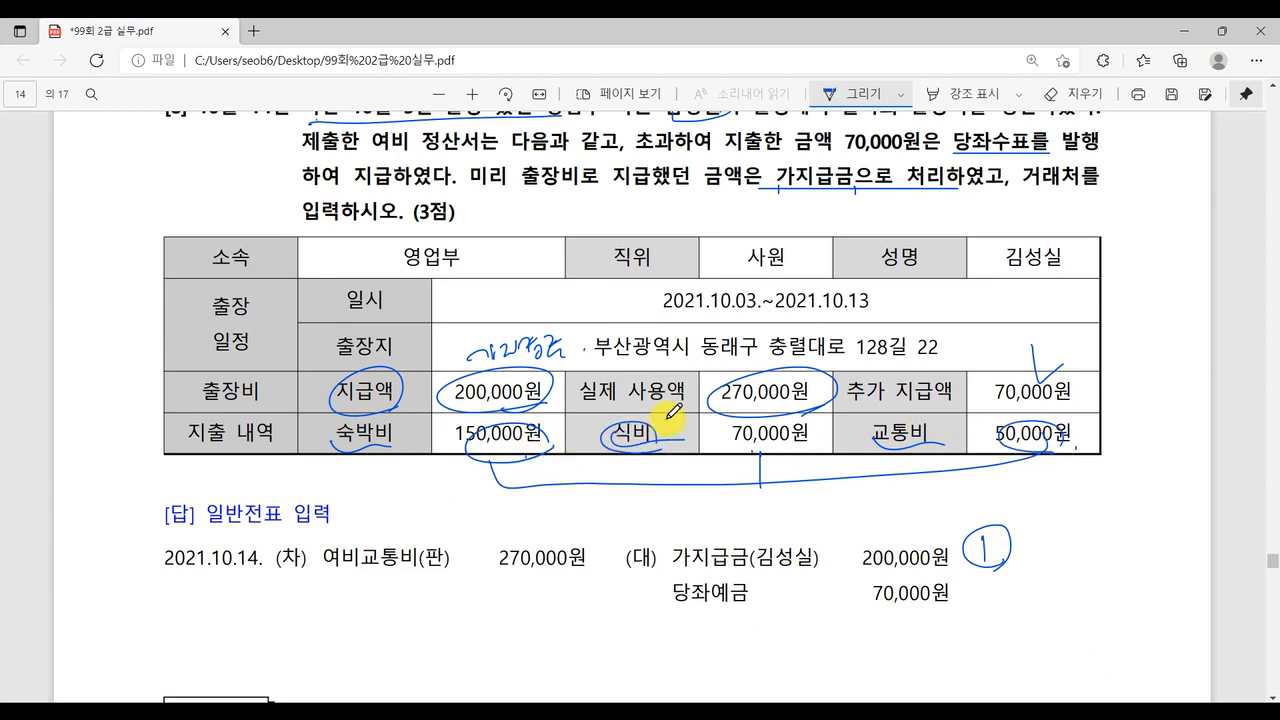
{"action": "mouse_move", "coordinate": [673, 411]}
{"action": "left_mouse_down"}
{"action": "mouse_move", "coordinate": [795, 395]}
{"action": "mouse_move", "coordinate": [740, 388]}
{"action": "mouse_move", "coordinate": [766, 390]}
{"action": "left_mouse_up"}
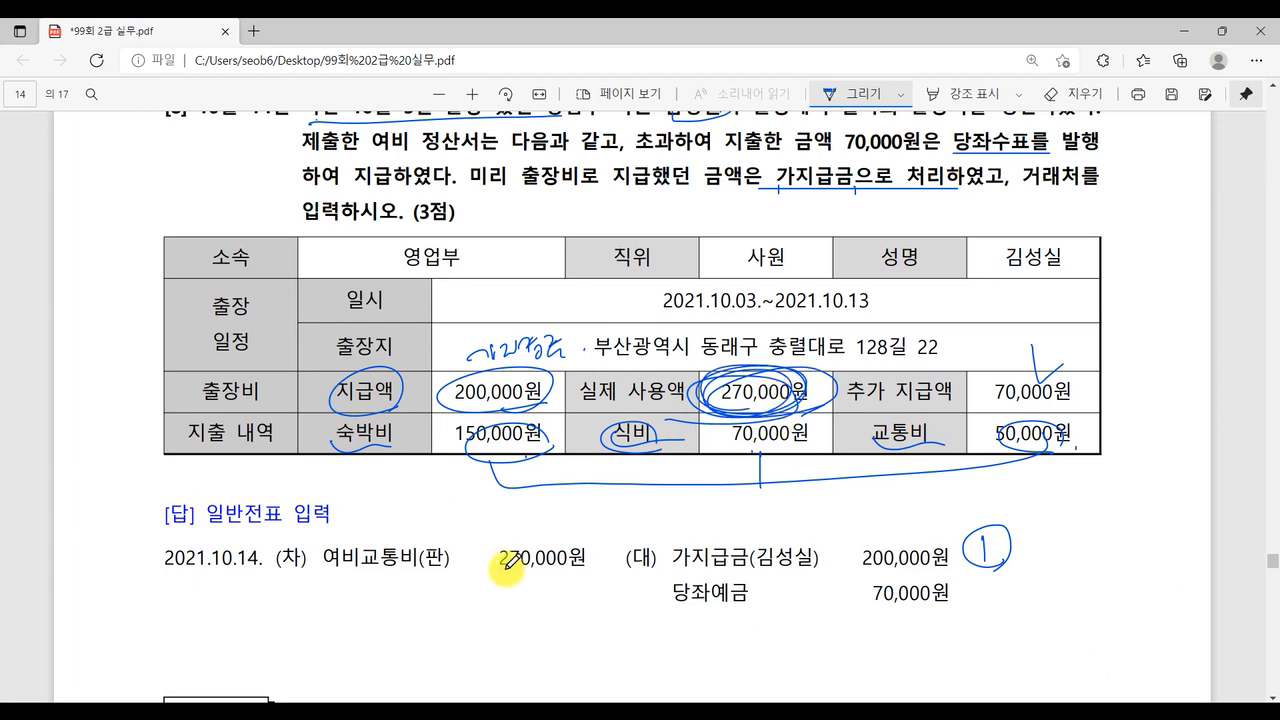
Step: Mark the 여비교통비 line with a circled 2 and the 당좌예금 line with a circled 3, underlining 270,000원, 당좌예금 and the question's 70,000원은
{"action": "mouse_move", "coordinate": [257, 574]}
{"action": "left_mouse_down"}
{"action": "mouse_move", "coordinate": [272, 594]}
{"action": "mouse_move", "coordinate": [287, 584]}
{"action": "left_mouse_up"}
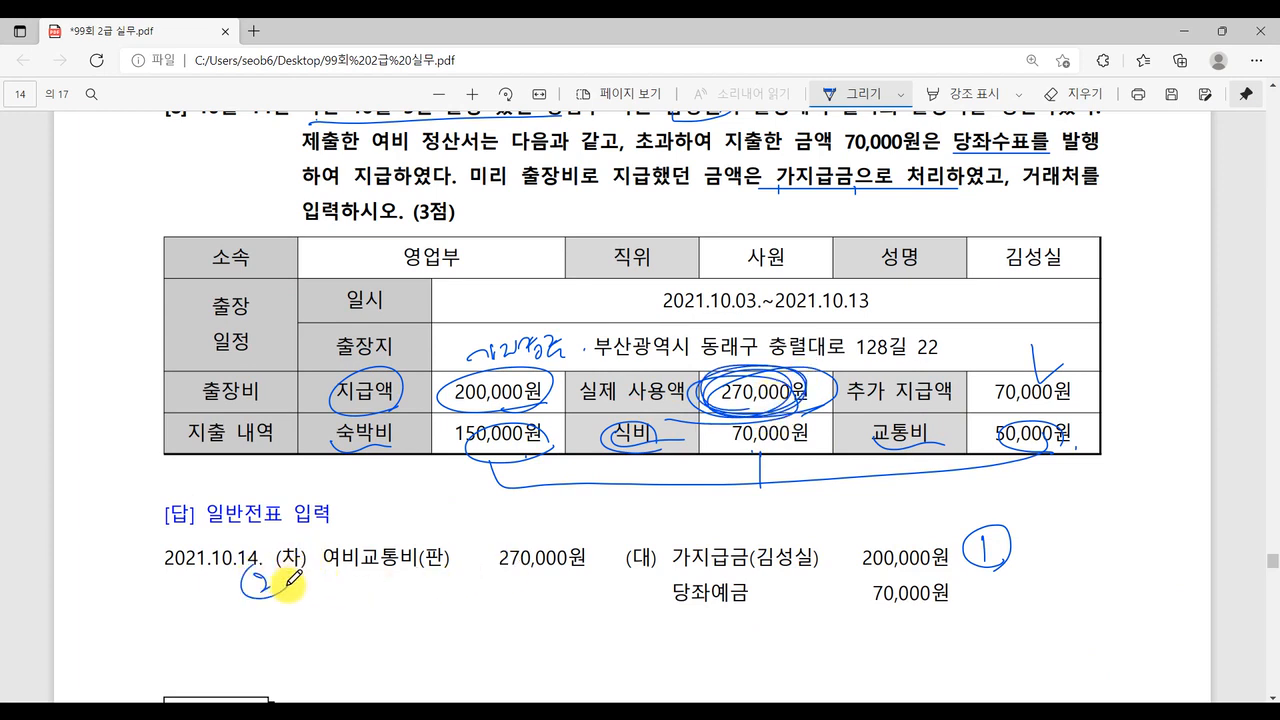
{"action": "left_click_drag", "start_coordinate": [493, 578], "coordinate": [590, 585]}
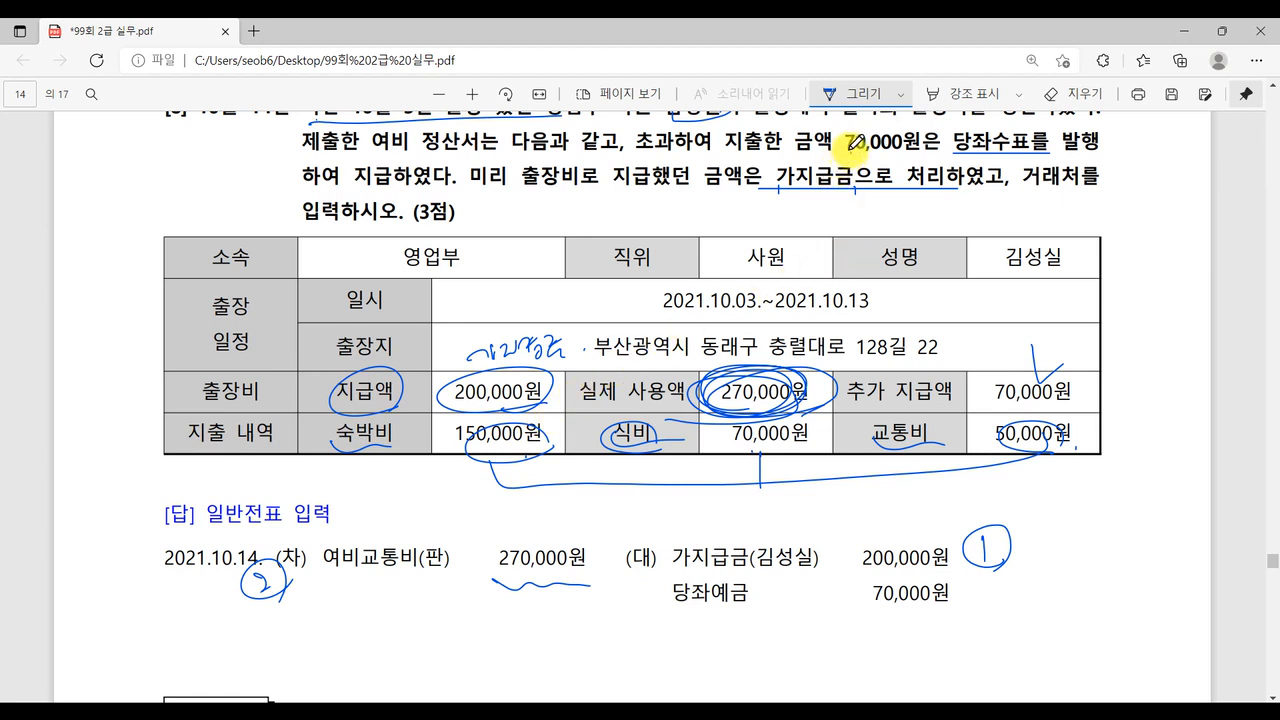
{"action": "left_click_drag", "start_coordinate": [848, 154], "coordinate": [992, 150]}
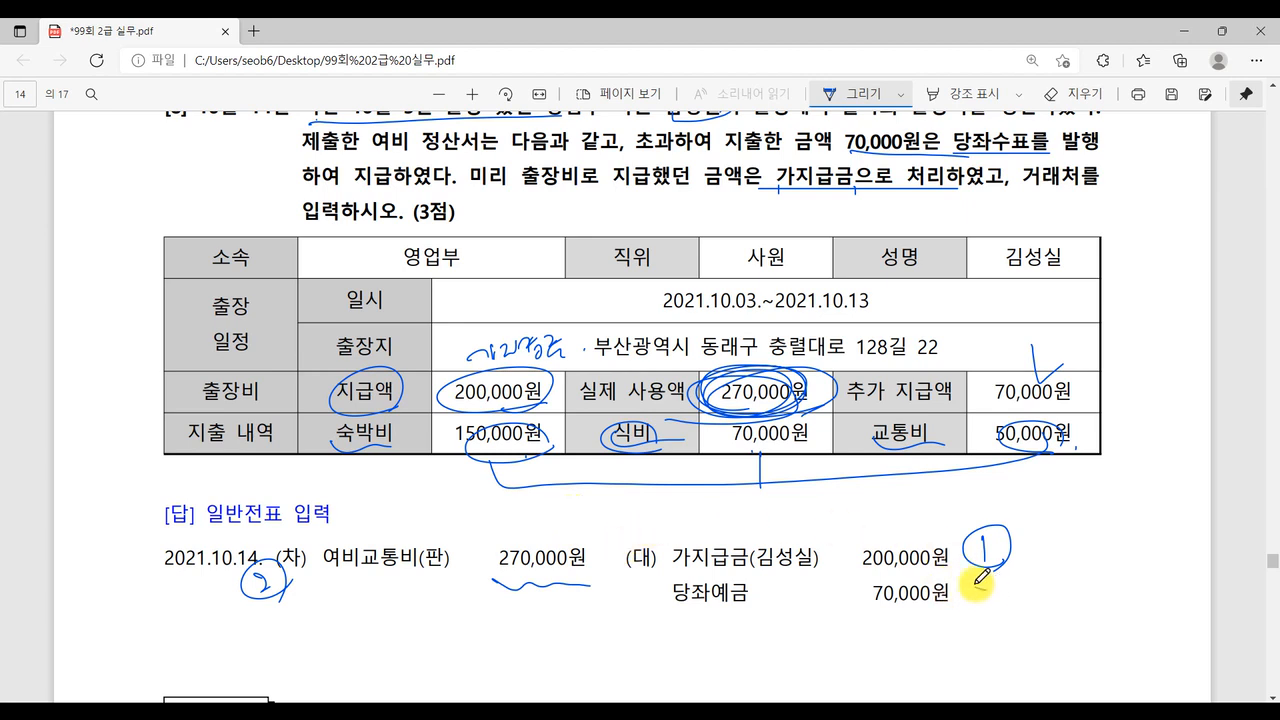
{"action": "left_click_drag", "start_coordinate": [976, 583], "coordinate": [1009, 609]}
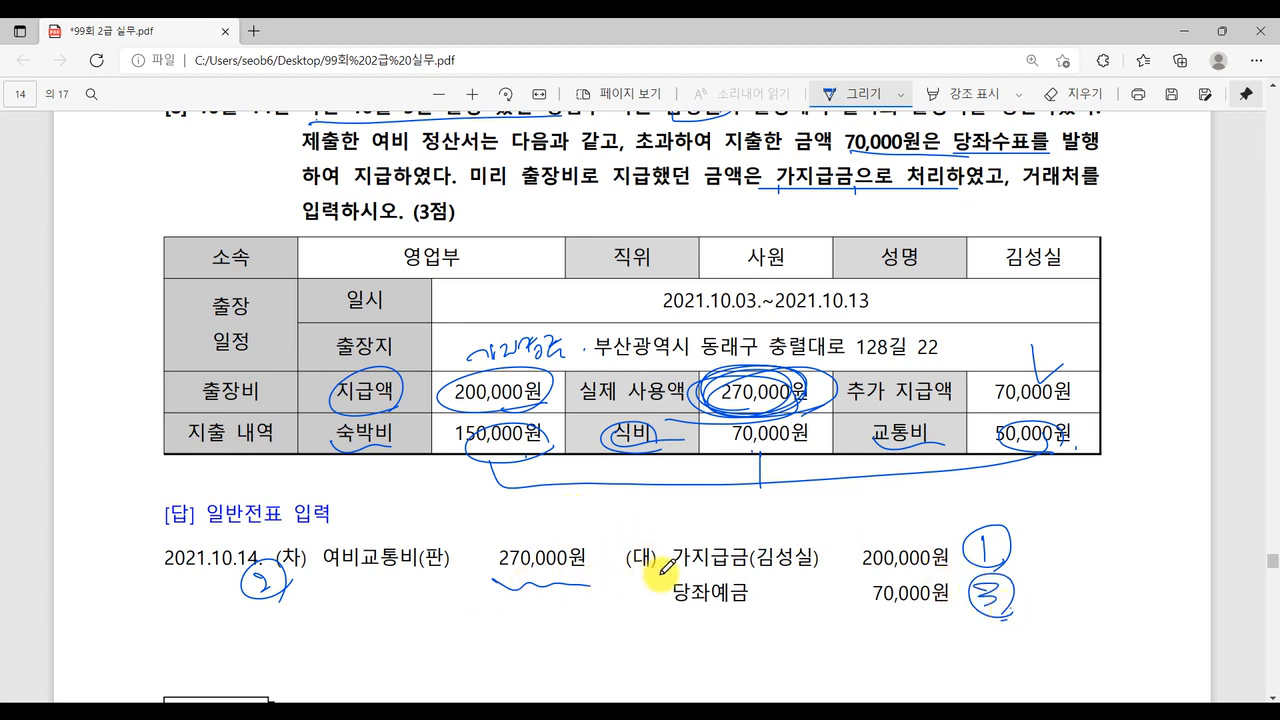
{"action": "left_click_drag", "start_coordinate": [650, 603], "coordinate": [790, 617]}
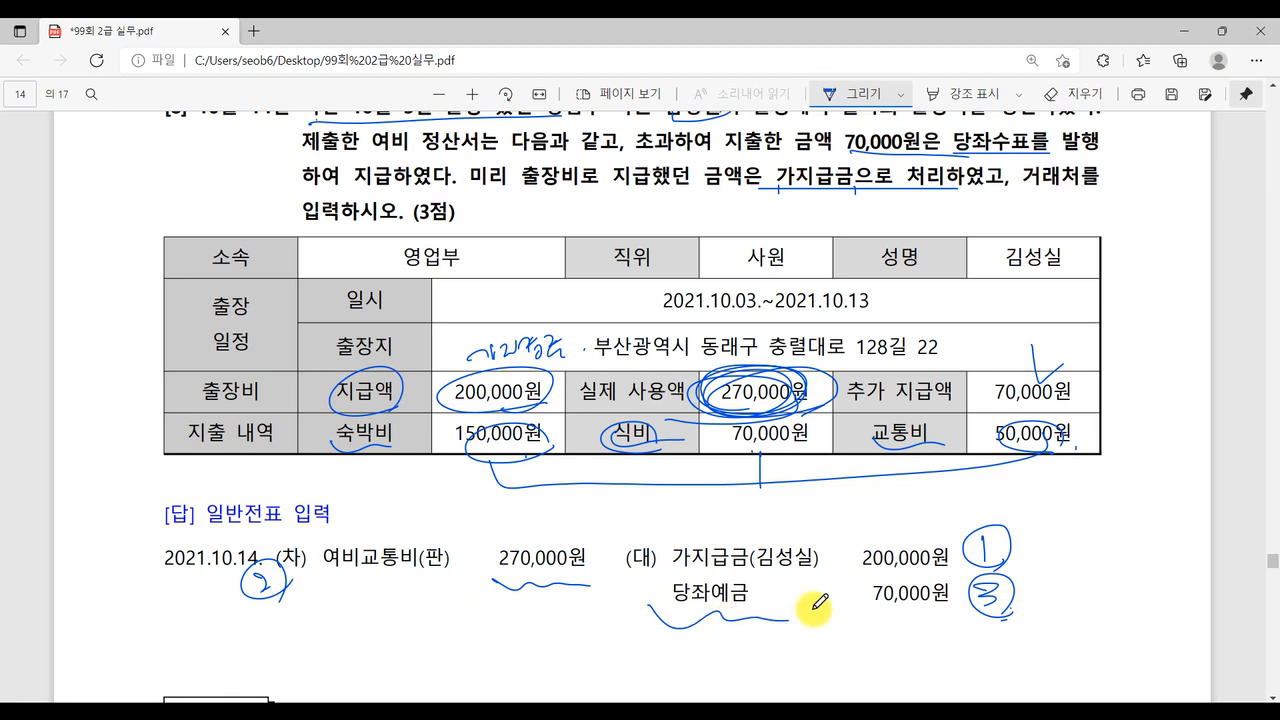
Step: Switch to the 일반전표입력 window and enter a 대변 line for 0134 가지급금 of 200,000 with the employee as 거래처
{"action": "key", "text": "alt+Tab"}
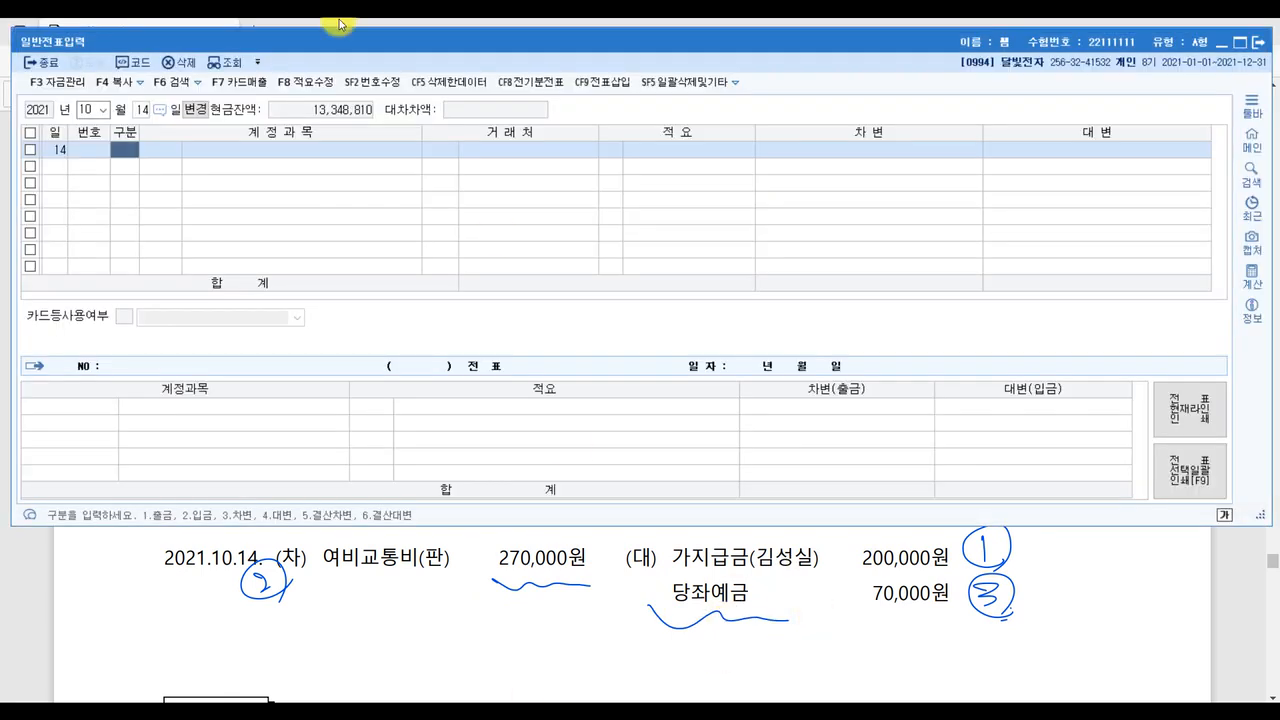
{"action": "type", "text": "4 "}
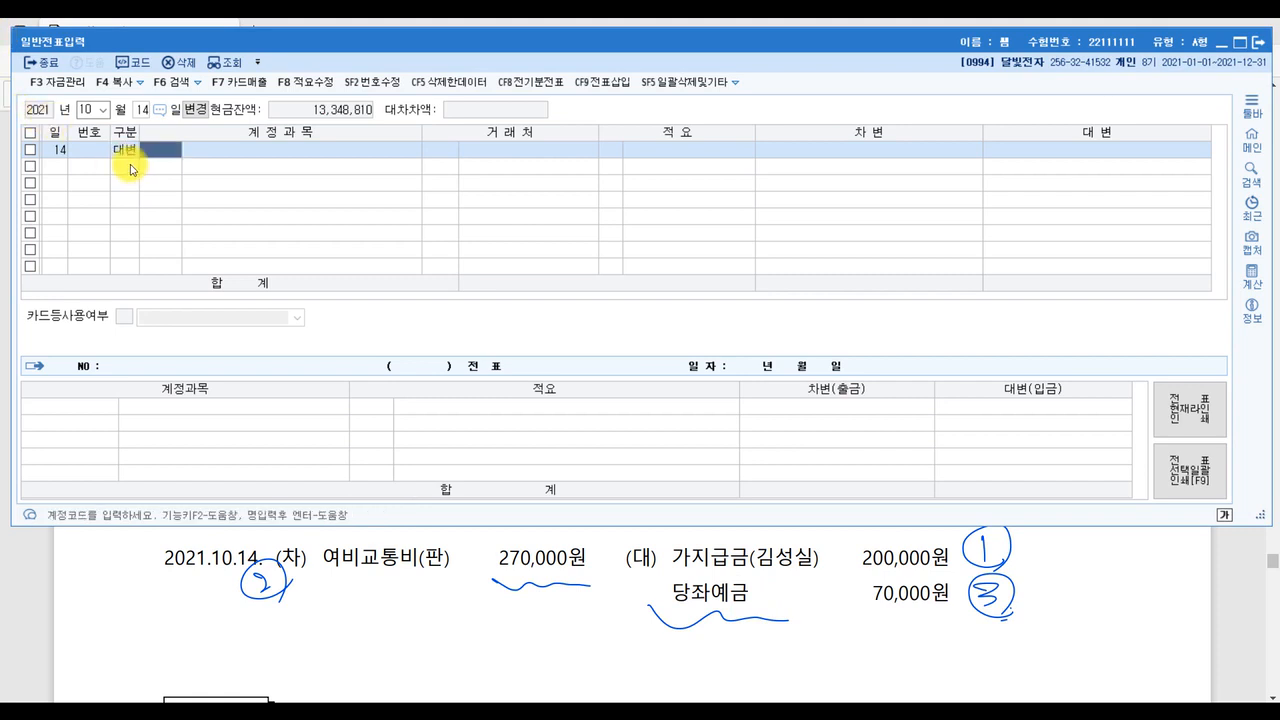
{"action": "type", "text": "가지"}
{"action": "key", "text": "Return"}
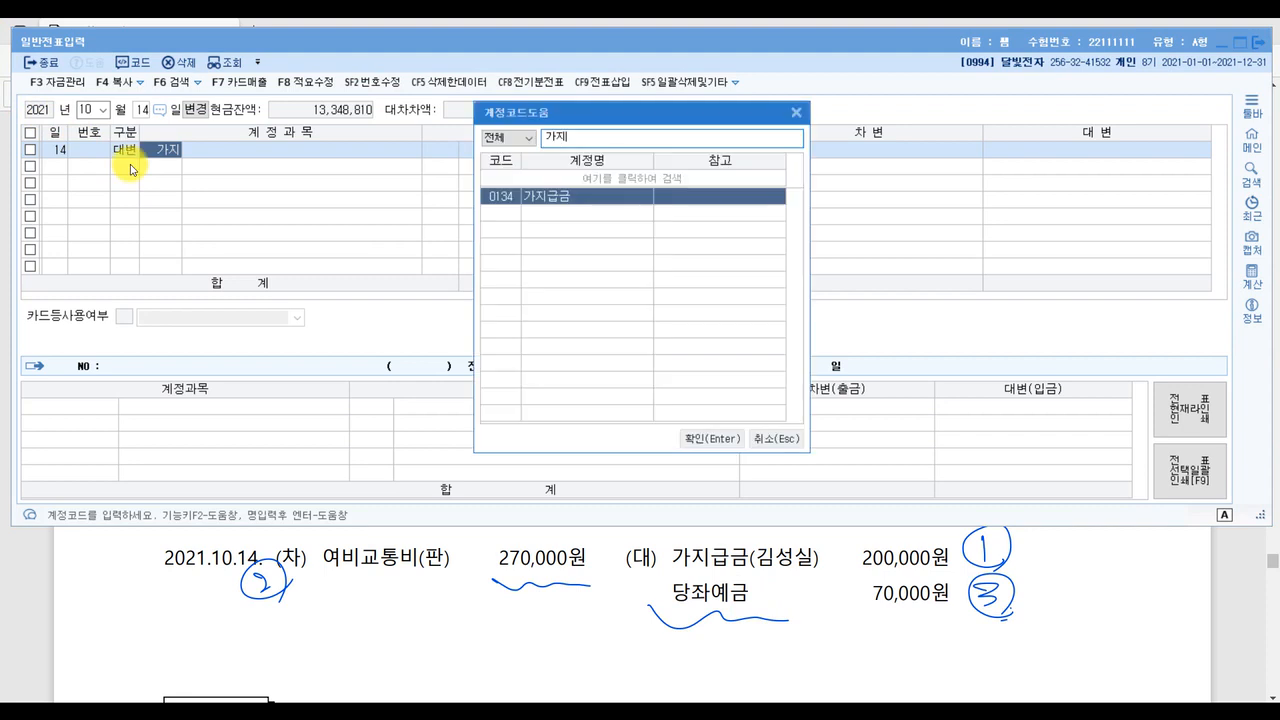
{"action": "key", "text": "Return"}
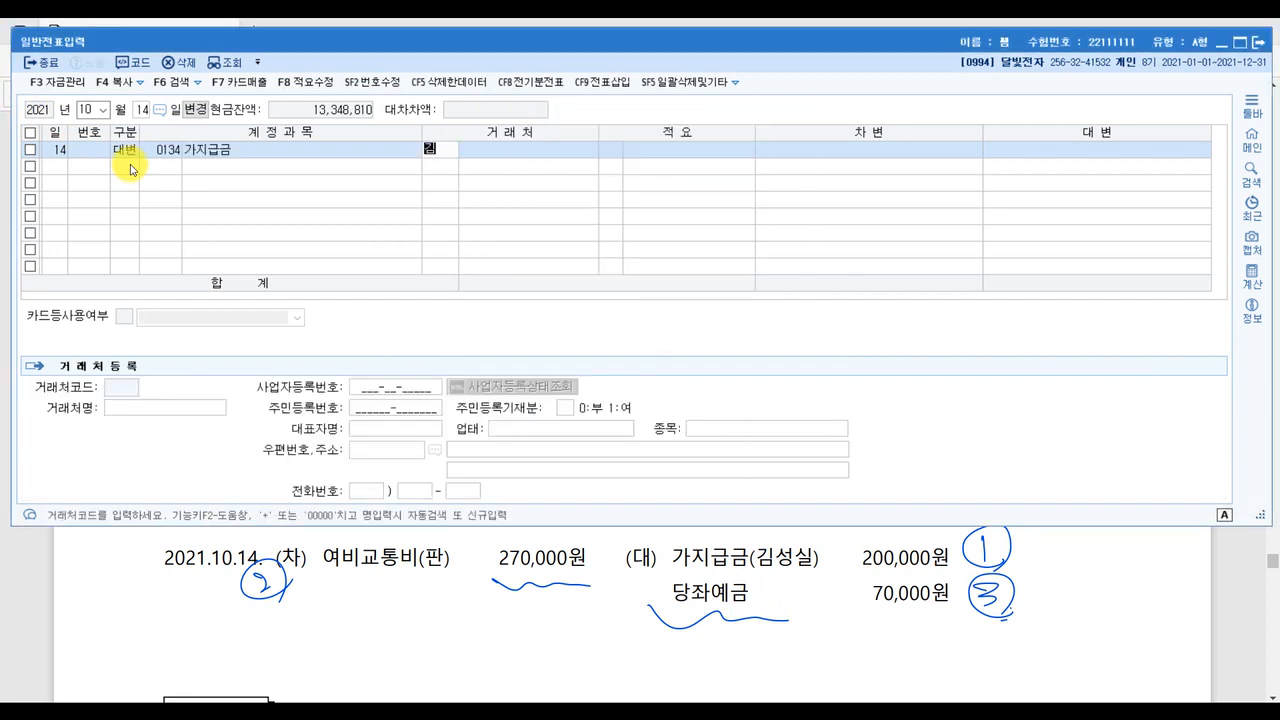
{"action": "type", "text": "김성"}
{"action": "key", "text": "Return"}
{"action": "key", "text": "Return"}
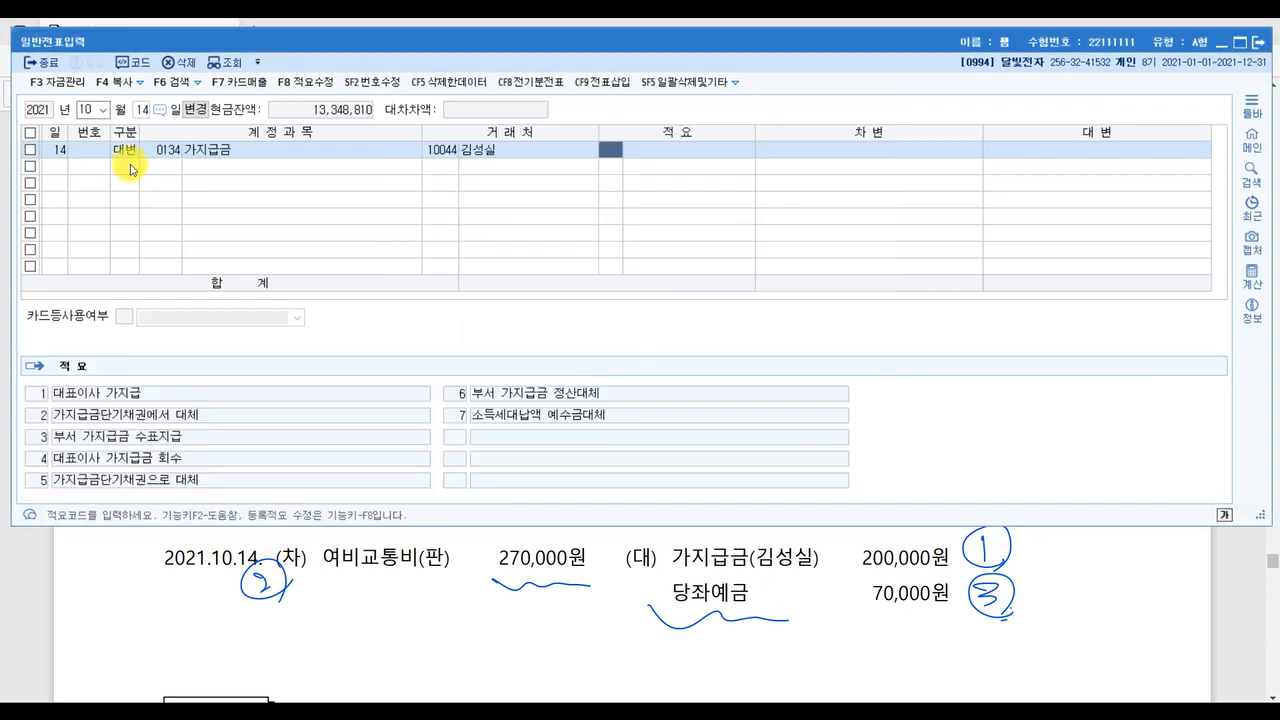
{"action": "key", "text": "Return"}
{"action": "type", "text": "2000000"}
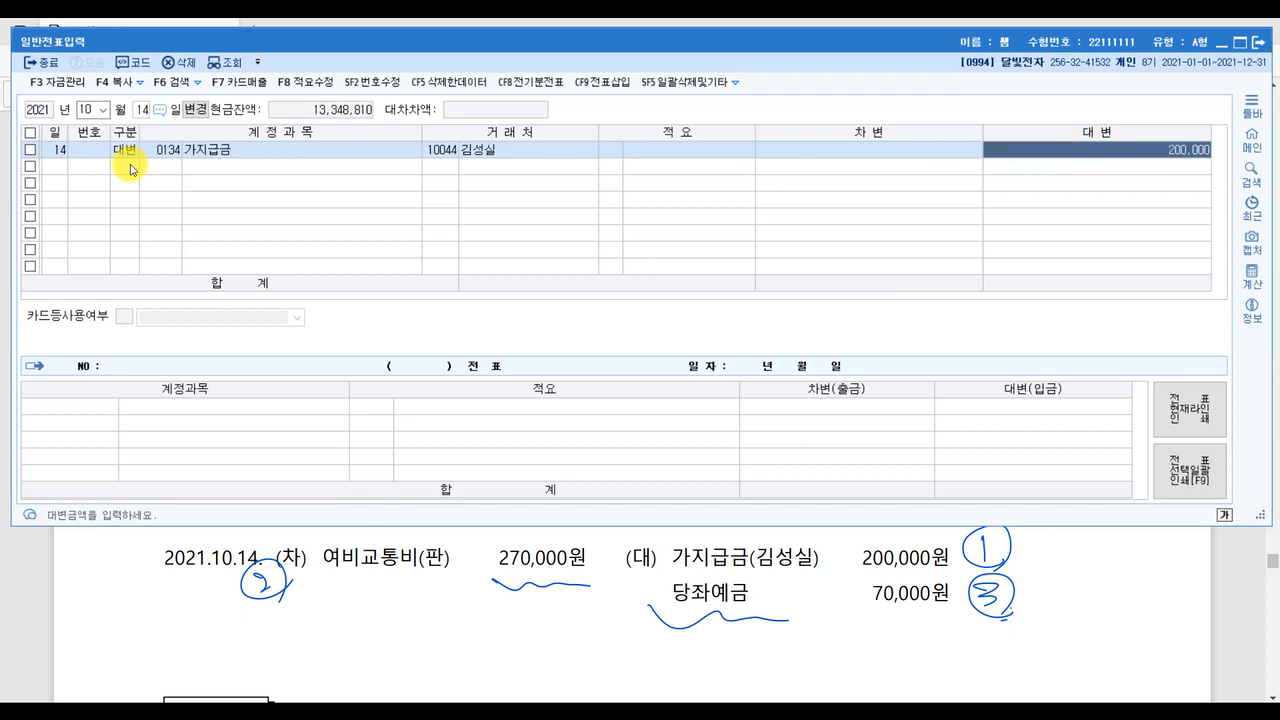
{"action": "key", "text": "Return"}
Step: Add a 차변 line for 0812 여비교통비 (판매관리비) with an amount of 270,000 and no 거래처
{"action": "key", "text": "3"}
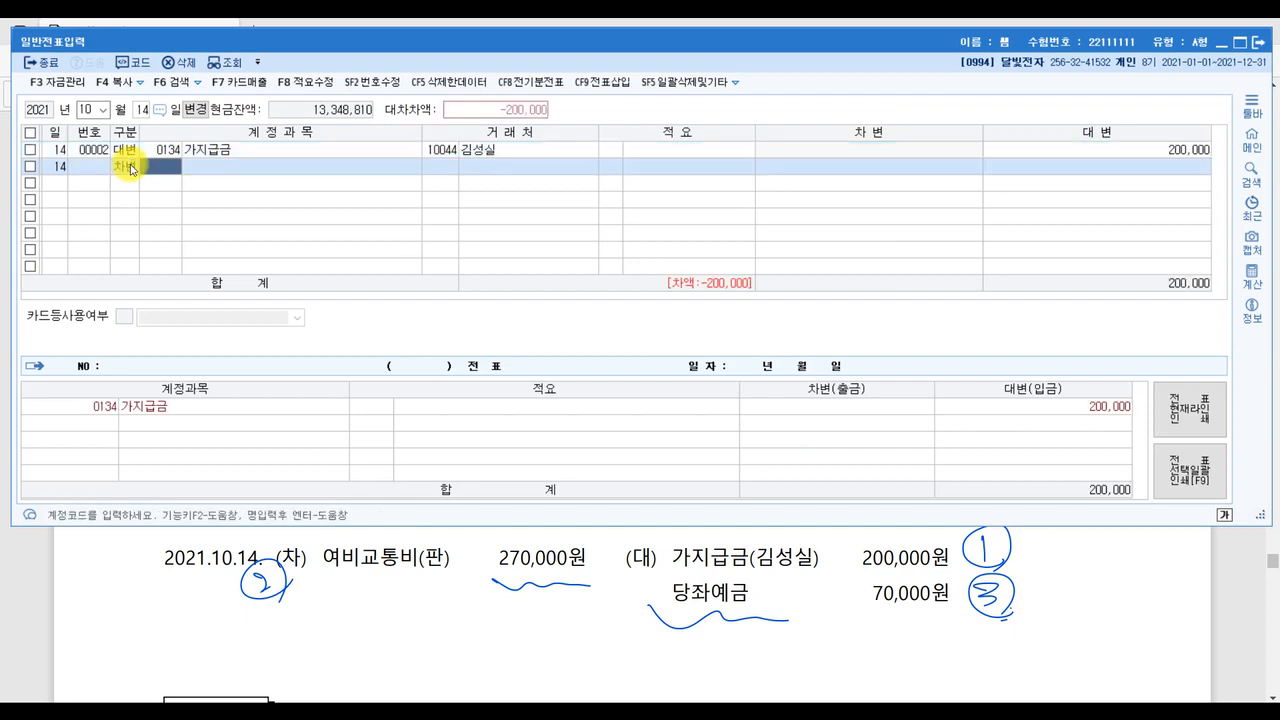
{"action": "type", "text": "여비"}
{"action": "key", "text": "Return"}
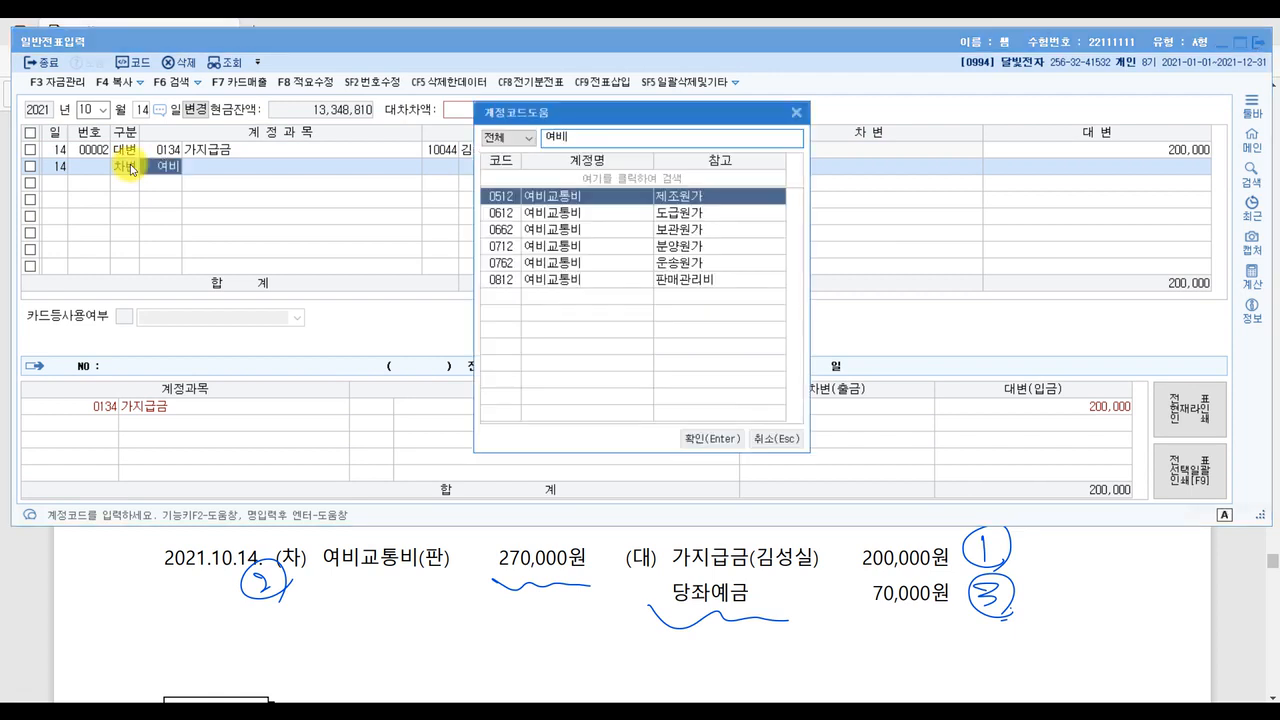
{"action": "key", "text": "Down"}
{"action": "key", "text": "Down"}
{"action": "key", "text": "Down"}
{"action": "key", "text": "Down"}
{"action": "key", "text": "Down"}
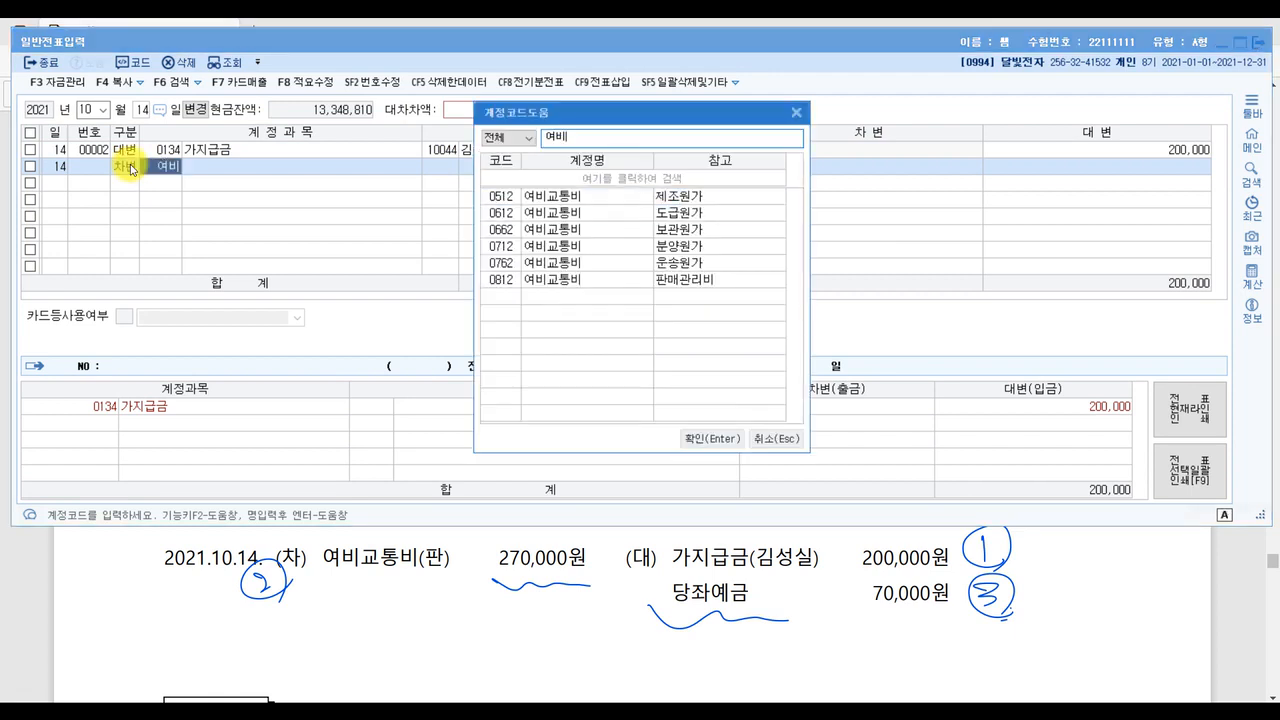
{"action": "key", "text": "Return"}
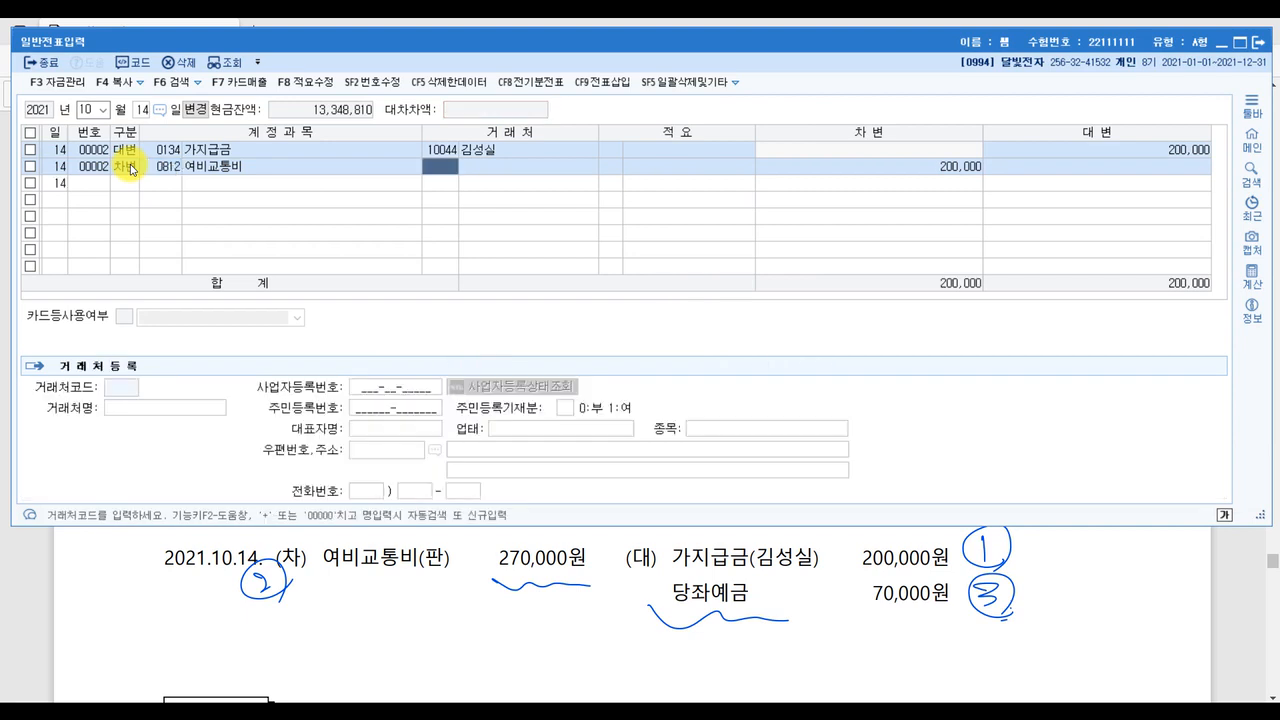
{"action": "key", "text": "Return"}
{"action": "key", "text": "Return"}
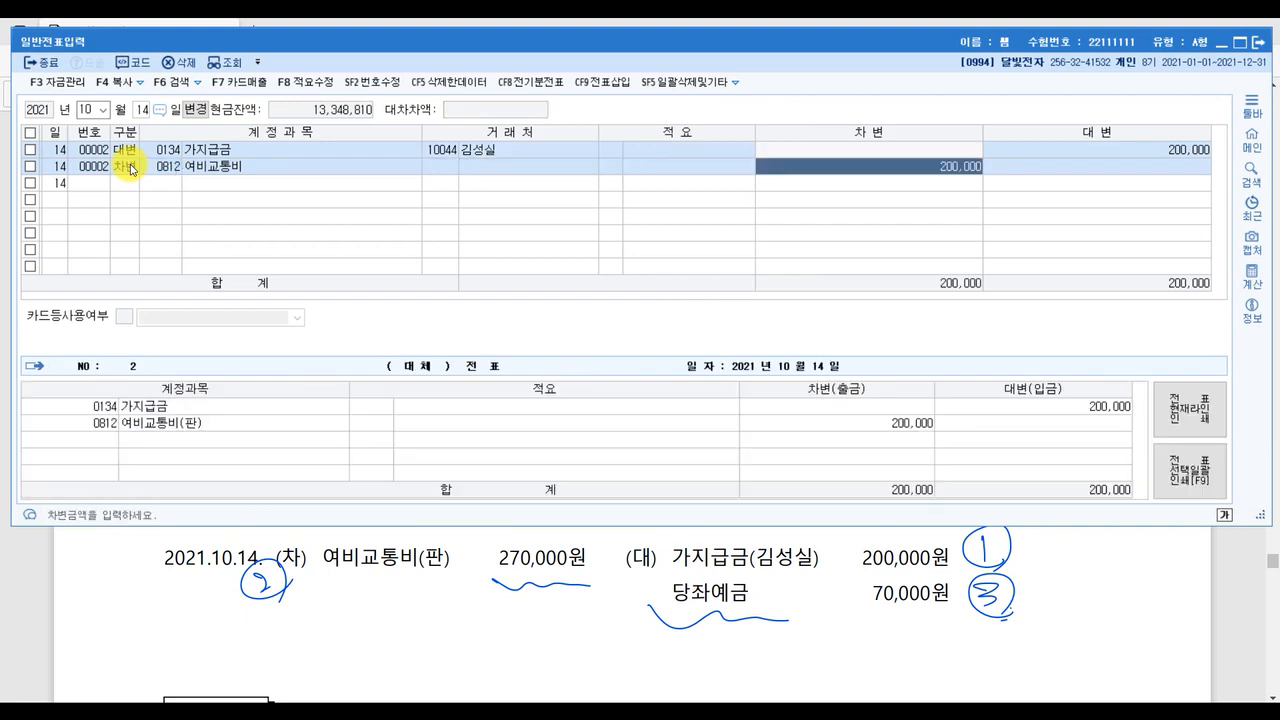
{"action": "type", "text": "270,000"}
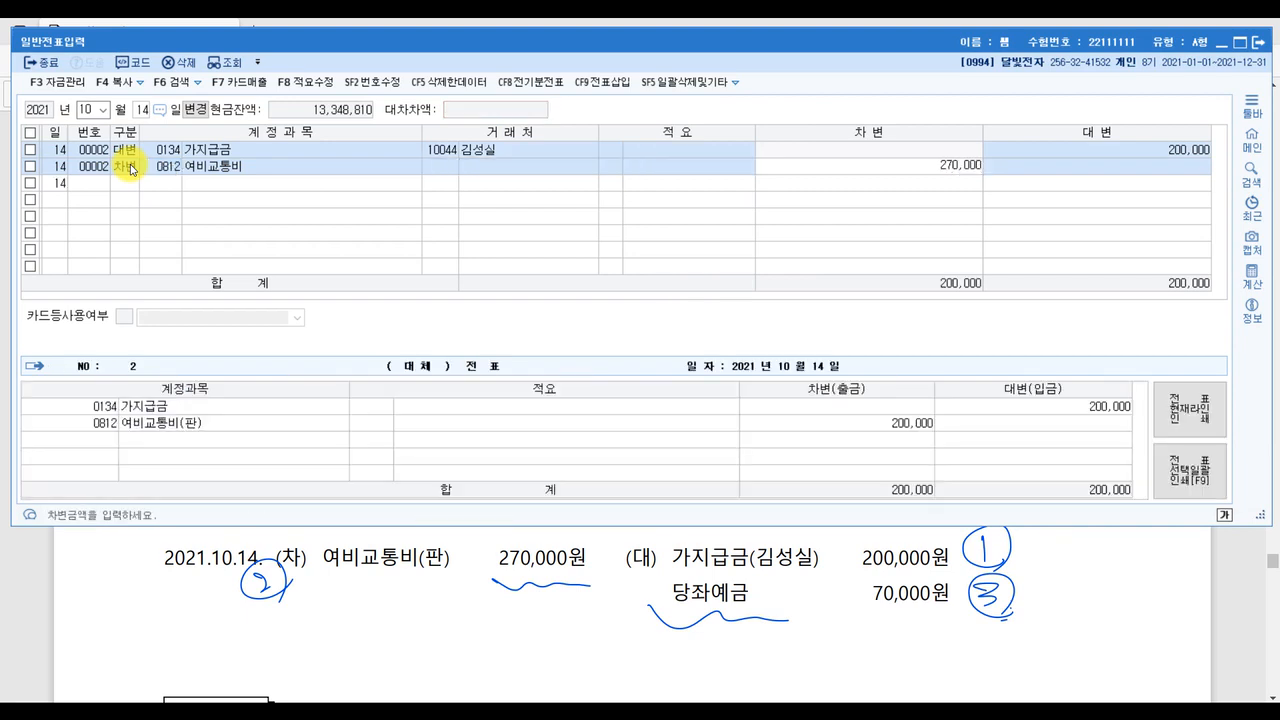
{"action": "key", "text": "Return"}
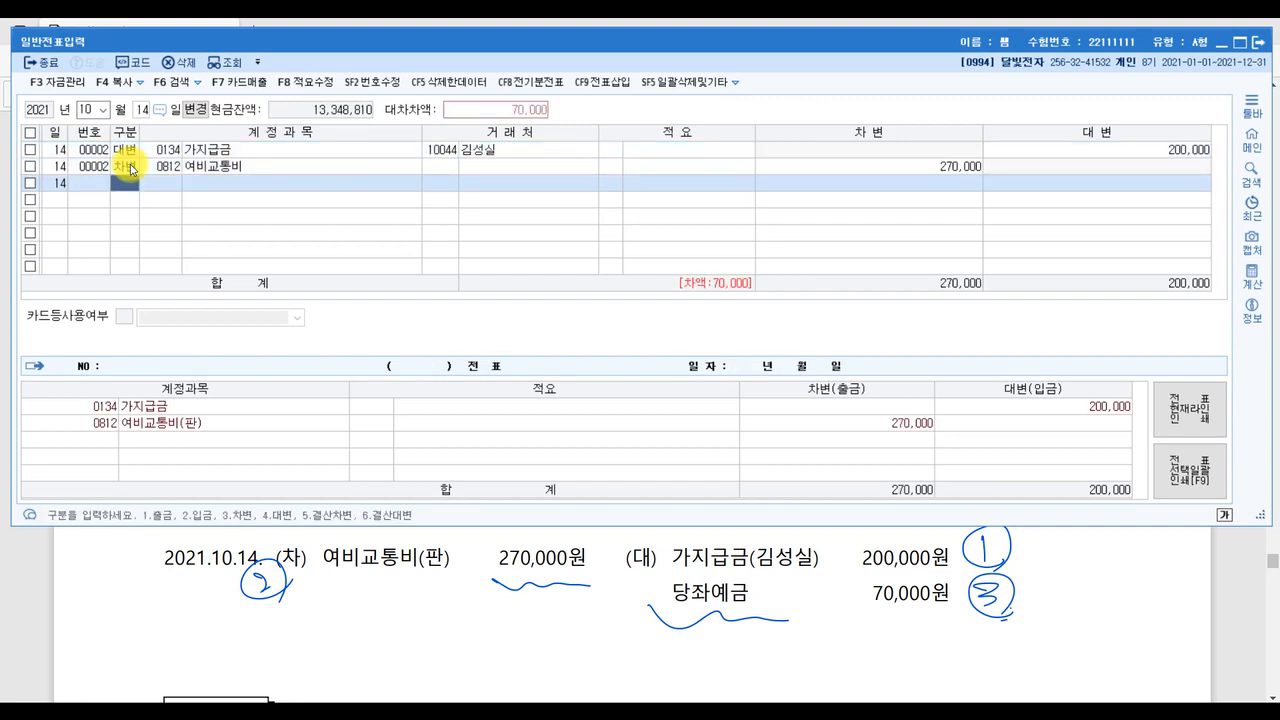
Step: Add a 대변 line for 0102 당좌예금 of 70,000 to the October 14 voucher
{"action": "type", "text": "4"}
{"action": "key", "text": "Return"}
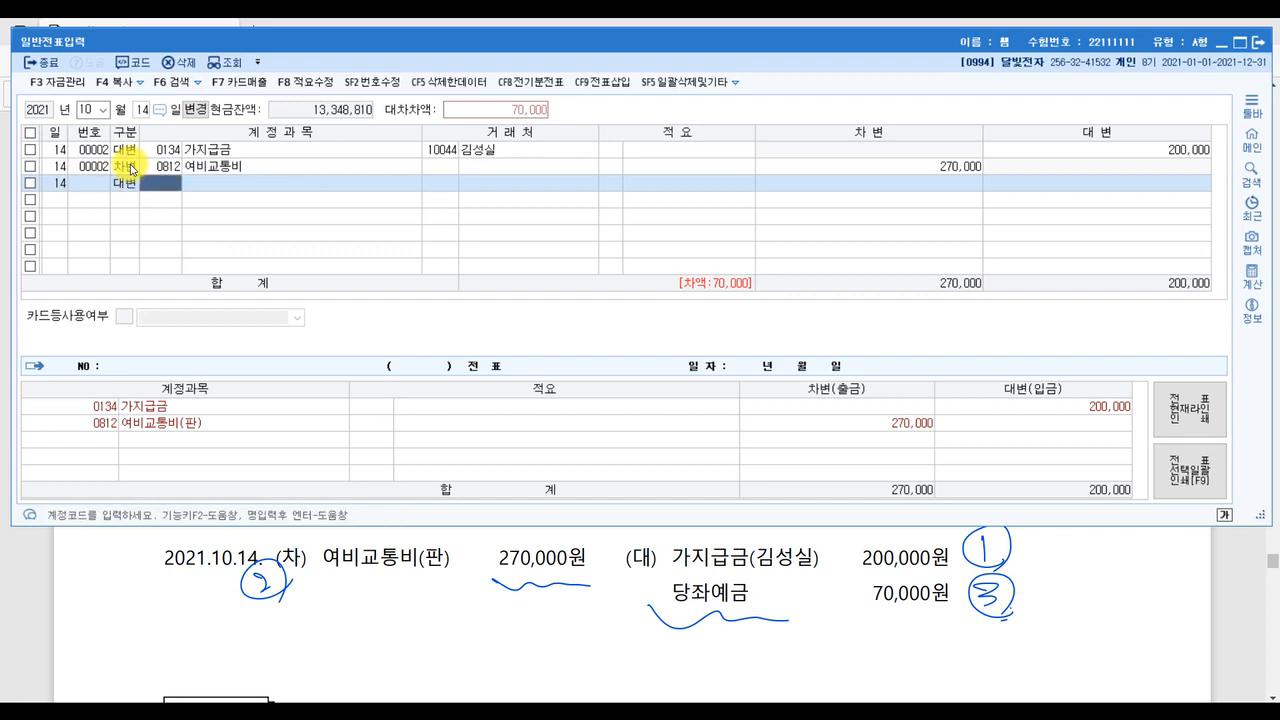
{"action": "type", "text": "당좌"}
{"action": "key", "text": "Return"}
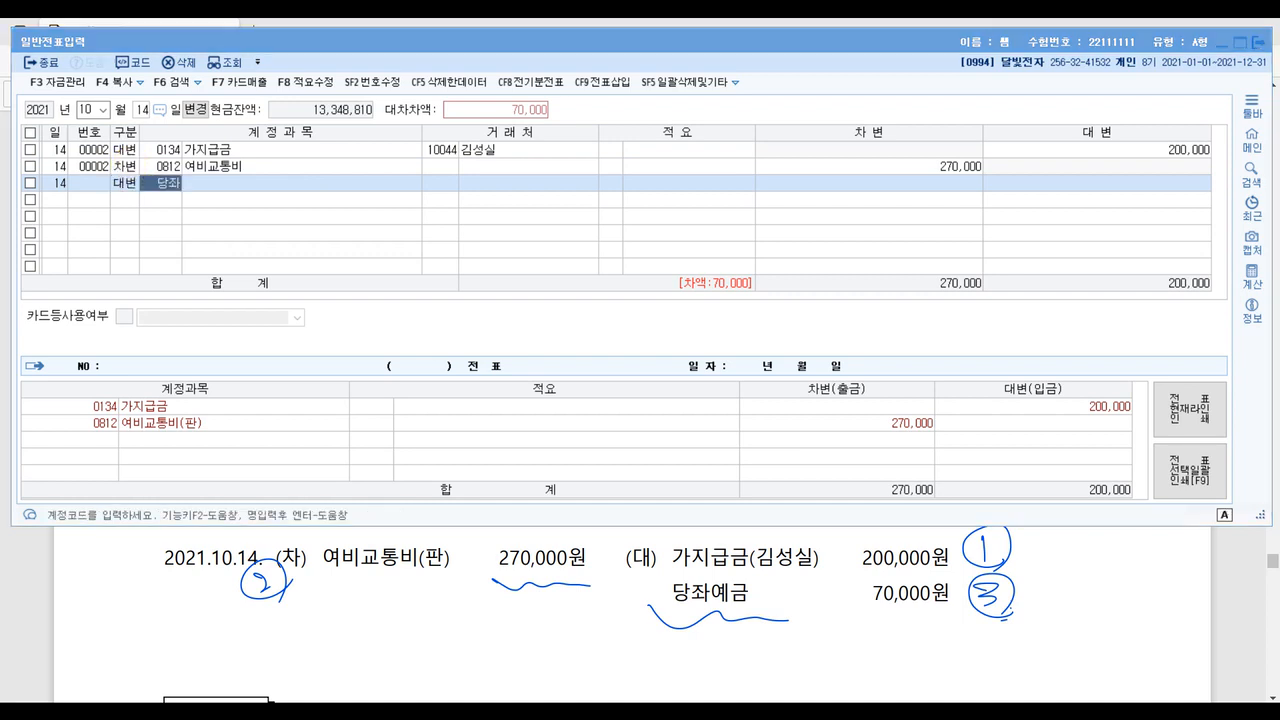
{"action": "key", "text": "Return"}
{"action": "key", "text": "Return"}
{"action": "key", "text": "Return"}
{"action": "key", "text": "Return"}
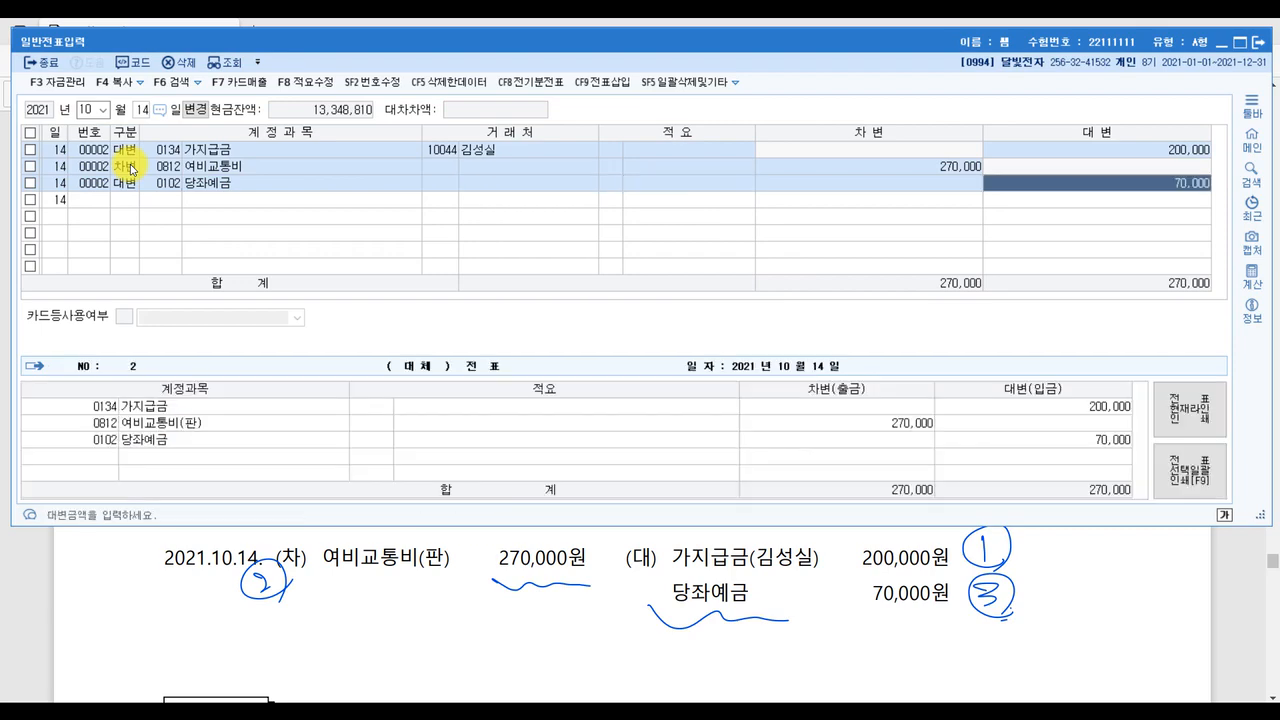
Step: Return to the PDF, draw a corner line around question [8]'s circled 1 and 3, and go on to 문제5 question [1]
{"action": "left_click", "coordinate": [1213, 605]}
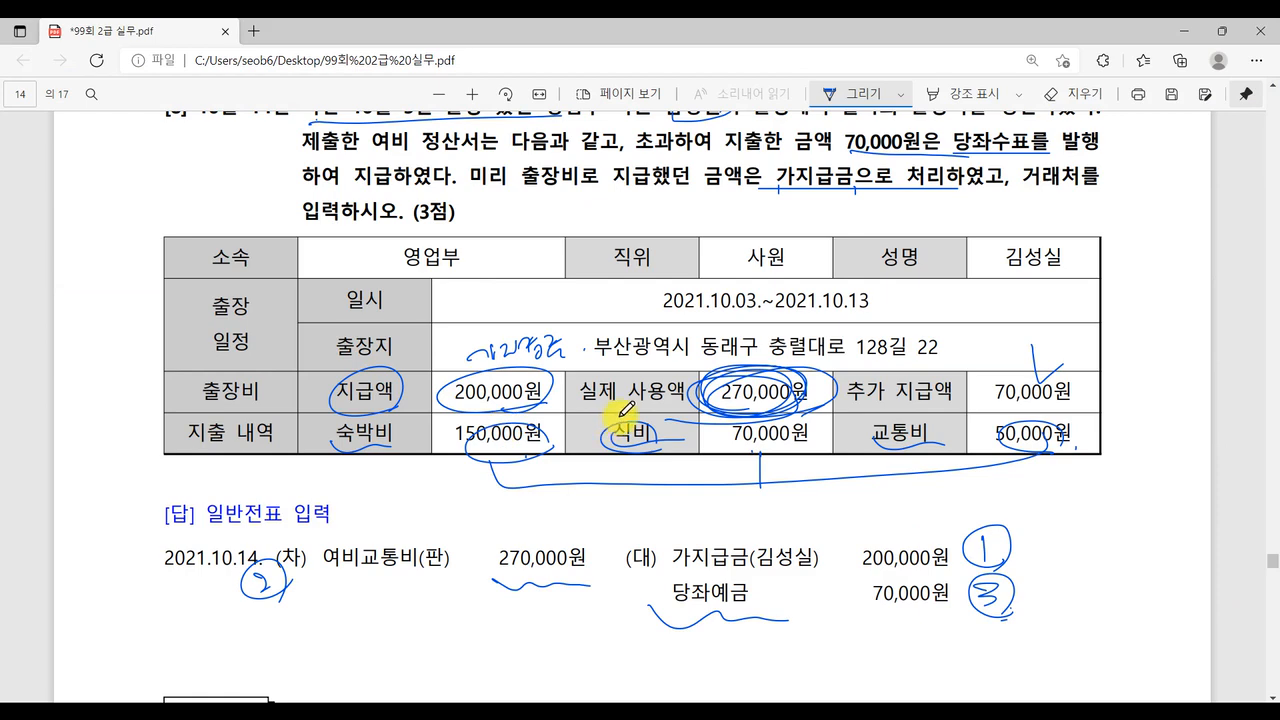
{"action": "scroll", "coordinate": [625, 410], "scroll_direction": "up", "scroll_amount": 1}
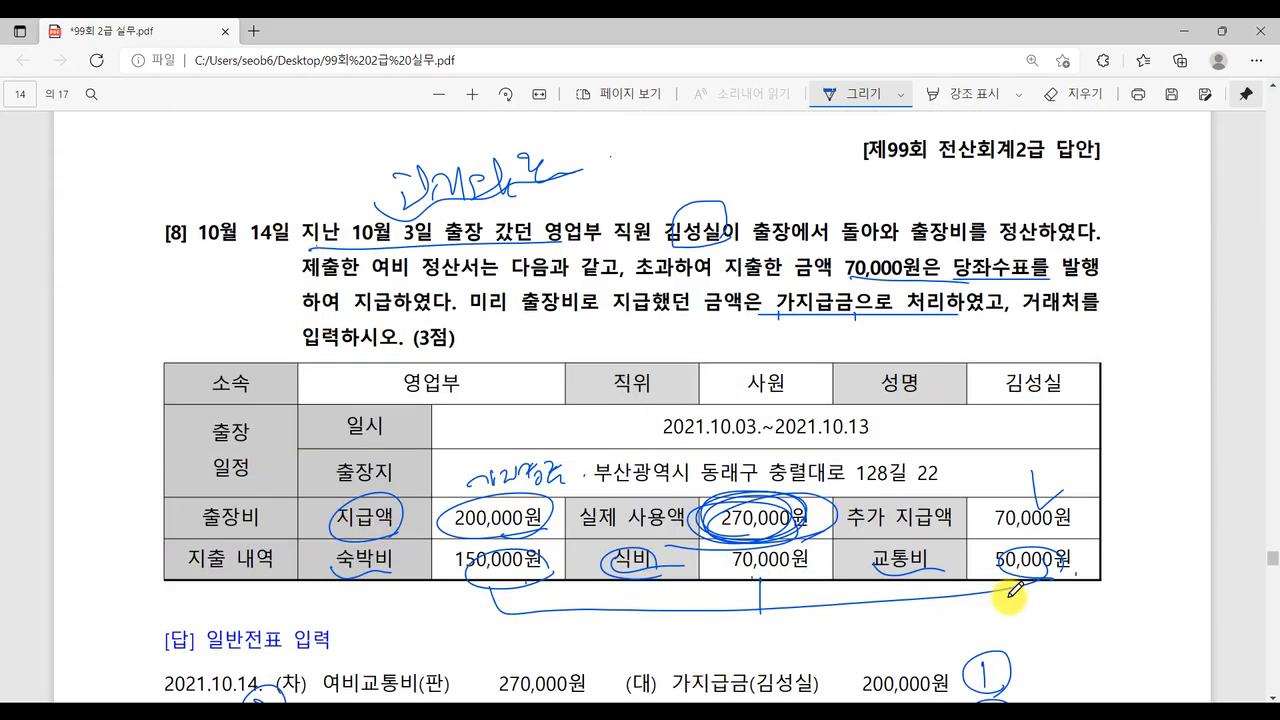
{"action": "scroll", "coordinate": [1012, 592], "scroll_direction": "down", "scroll_amount": 4}
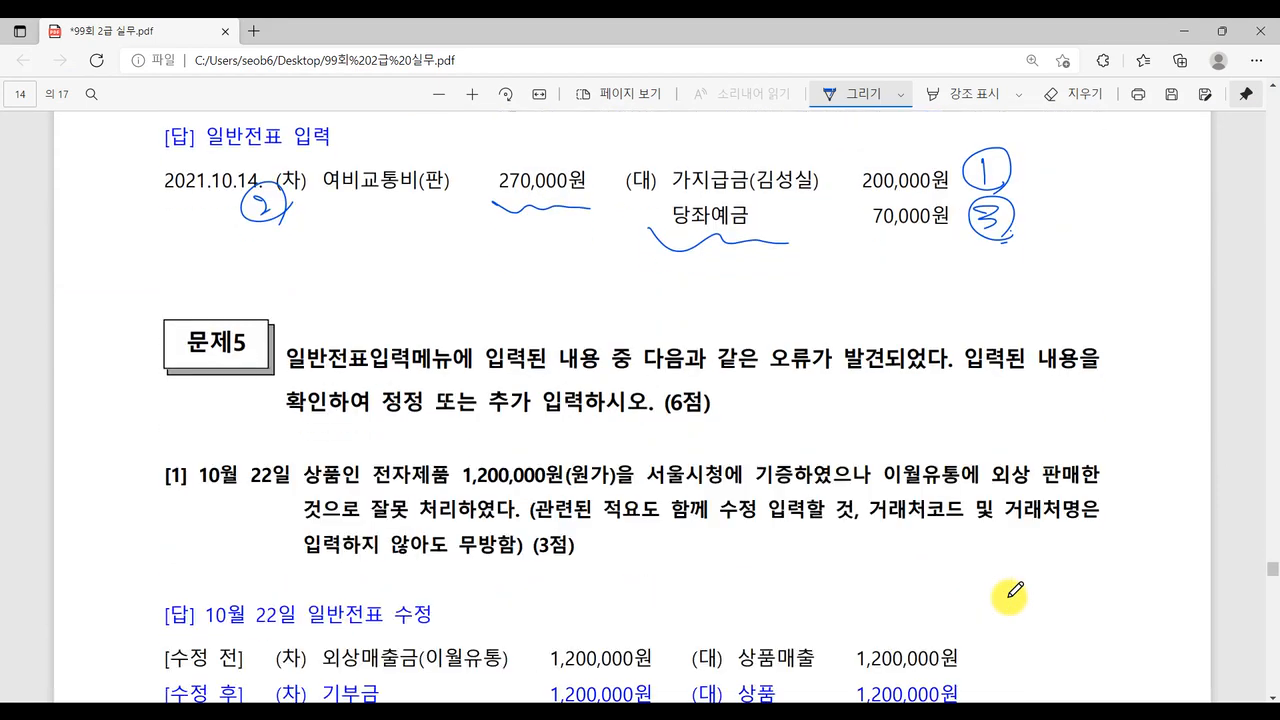
{"action": "scroll", "coordinate": [1011, 592], "scroll_direction": "down", "scroll_amount": 1}
{"action": "scroll", "coordinate": [1066, 550], "scroll_direction": "up", "scroll_amount": 2}
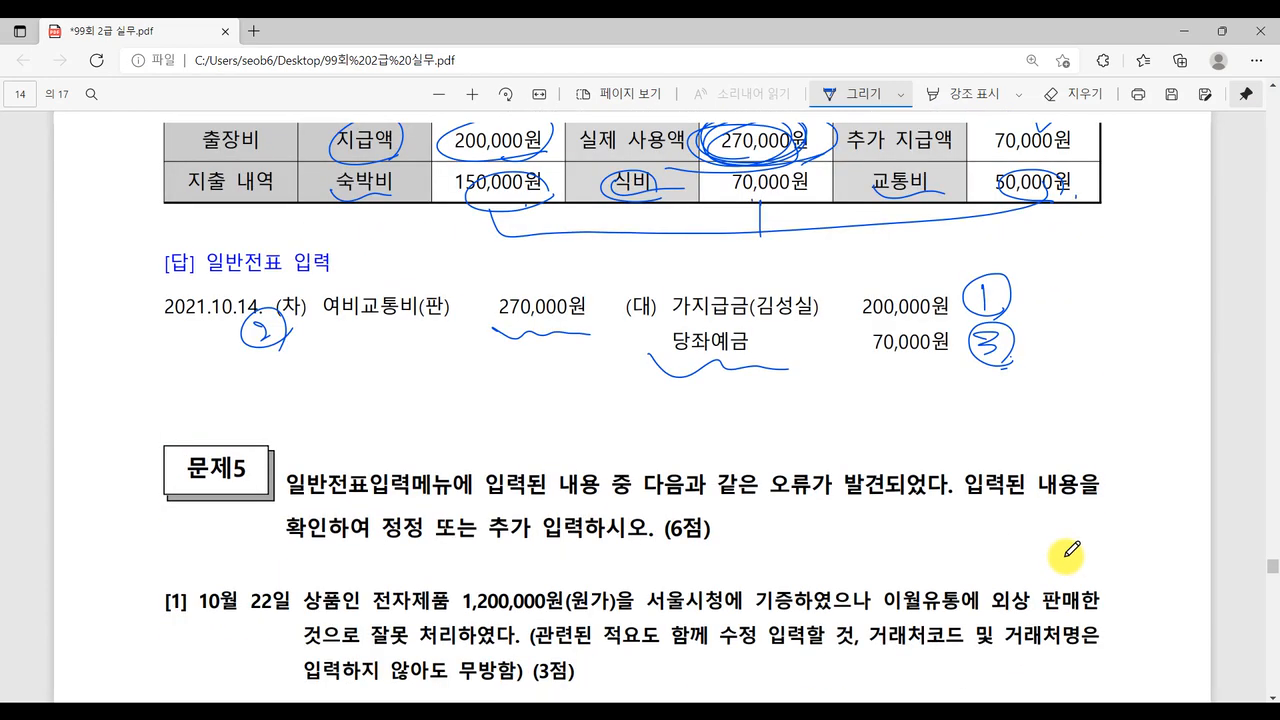
{"action": "scroll", "coordinate": [1067, 555], "scroll_direction": "up", "scroll_amount": 1}
{"action": "left_click_drag", "start_coordinate": [971, 517], "coordinate": [1135, 405]}
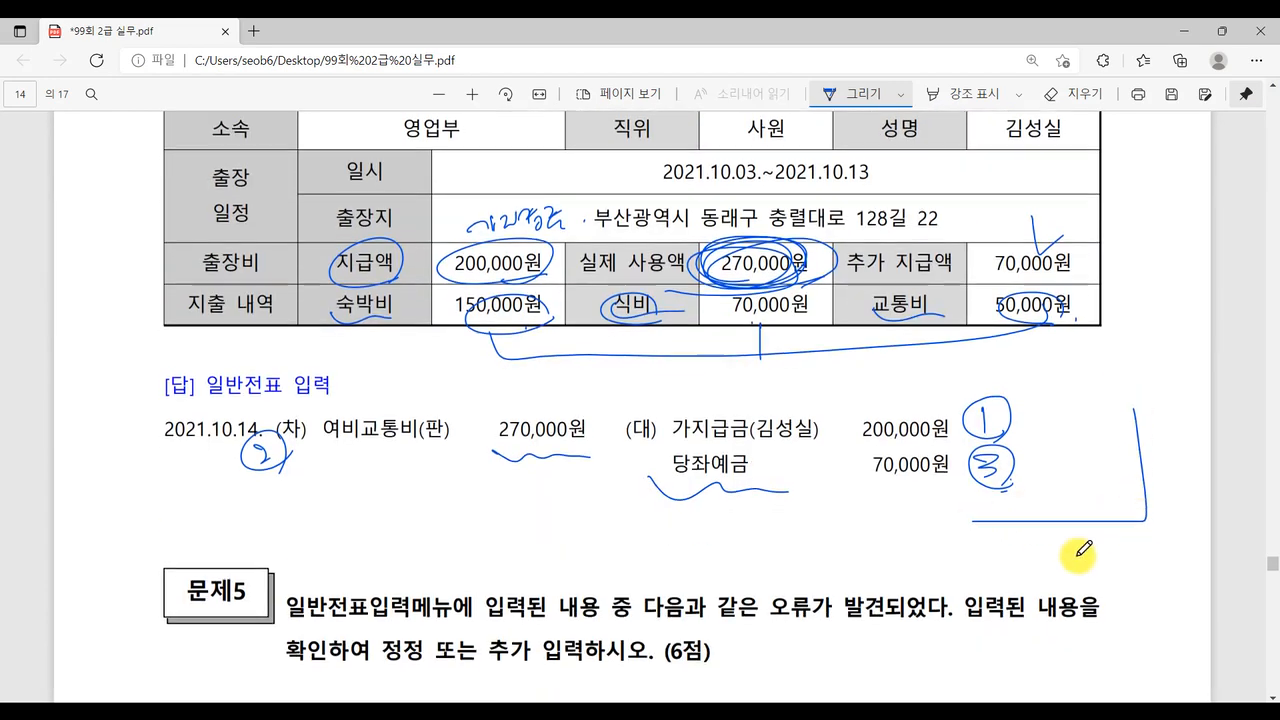
{"action": "scroll", "coordinate": [1083, 549], "scroll_direction": "down", "scroll_amount": 3}
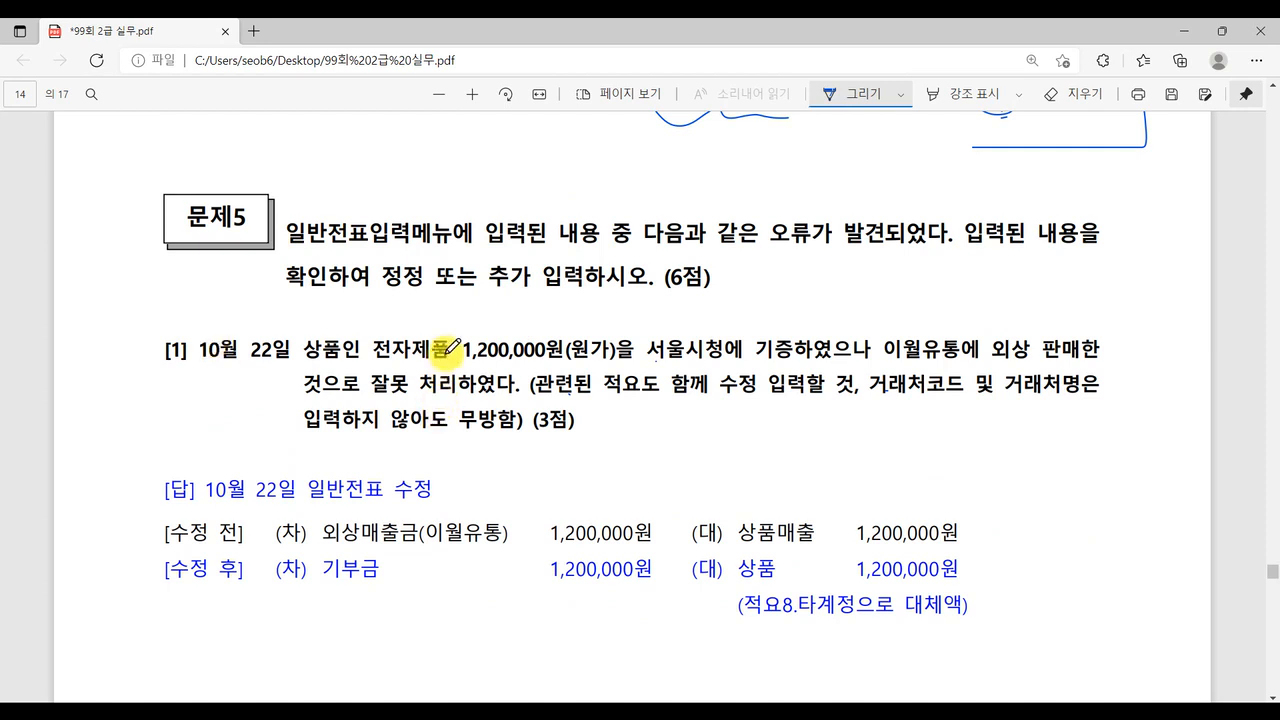
Step: Underline 1,200,000원(원가) in question [1] and handwrite 기부금 above 서울시청에 기증
{"action": "left_click_drag", "start_coordinate": [458, 358], "coordinate": [626, 356]}
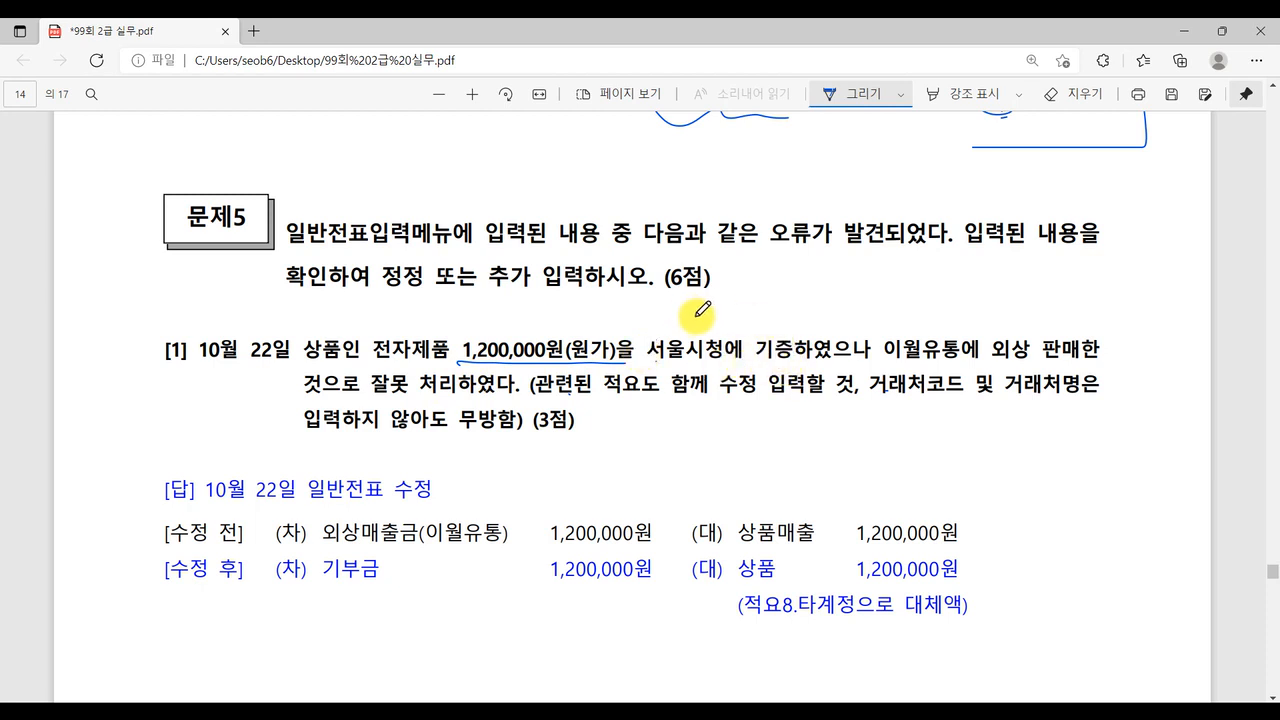
{"action": "left_click_drag", "start_coordinate": [692, 319], "coordinate": [697, 341]}
{"action": "left_click_drag", "start_coordinate": [718, 311], "coordinate": [714, 340]}
{"action": "left_click_drag", "start_coordinate": [746, 304], "coordinate": [822, 320]}
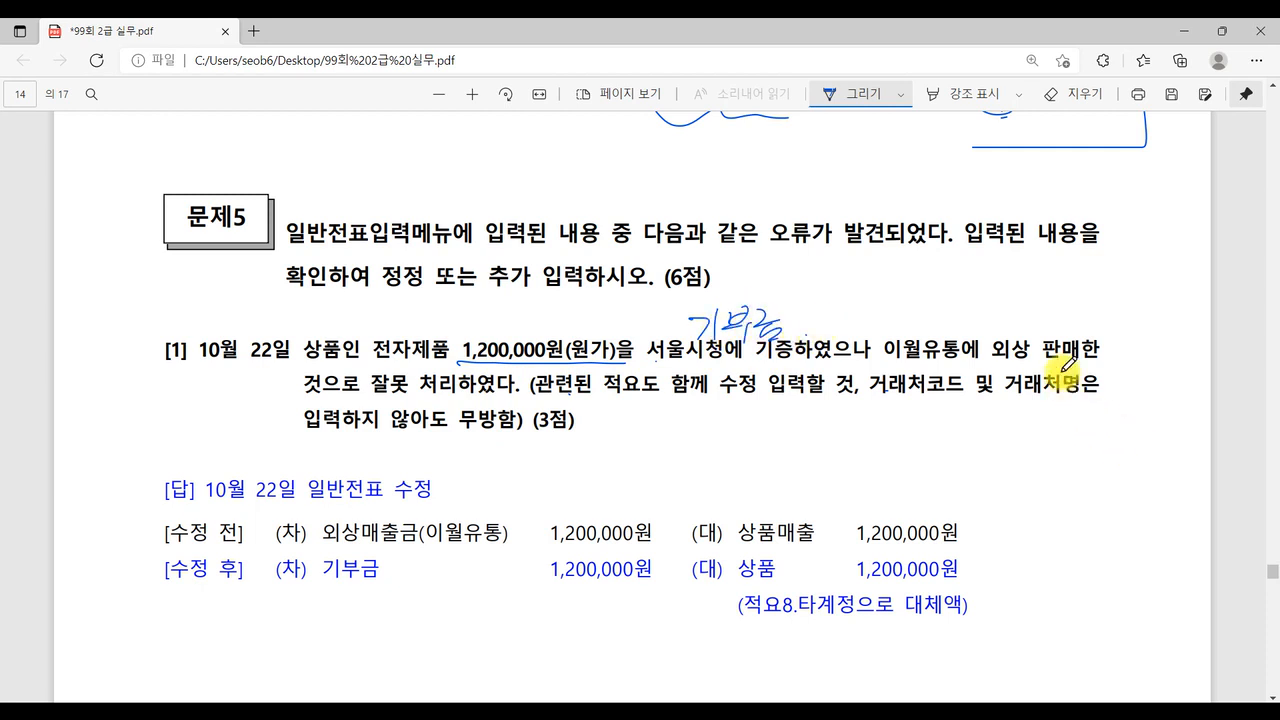
Step: Underline the 외상 판매 processing error in question [1] and mark 적요도 함께 수정 입력할 것 with a wavy line and stars
{"action": "left_click_drag", "start_coordinate": [1130, 364], "coordinate": [1010, 364]}
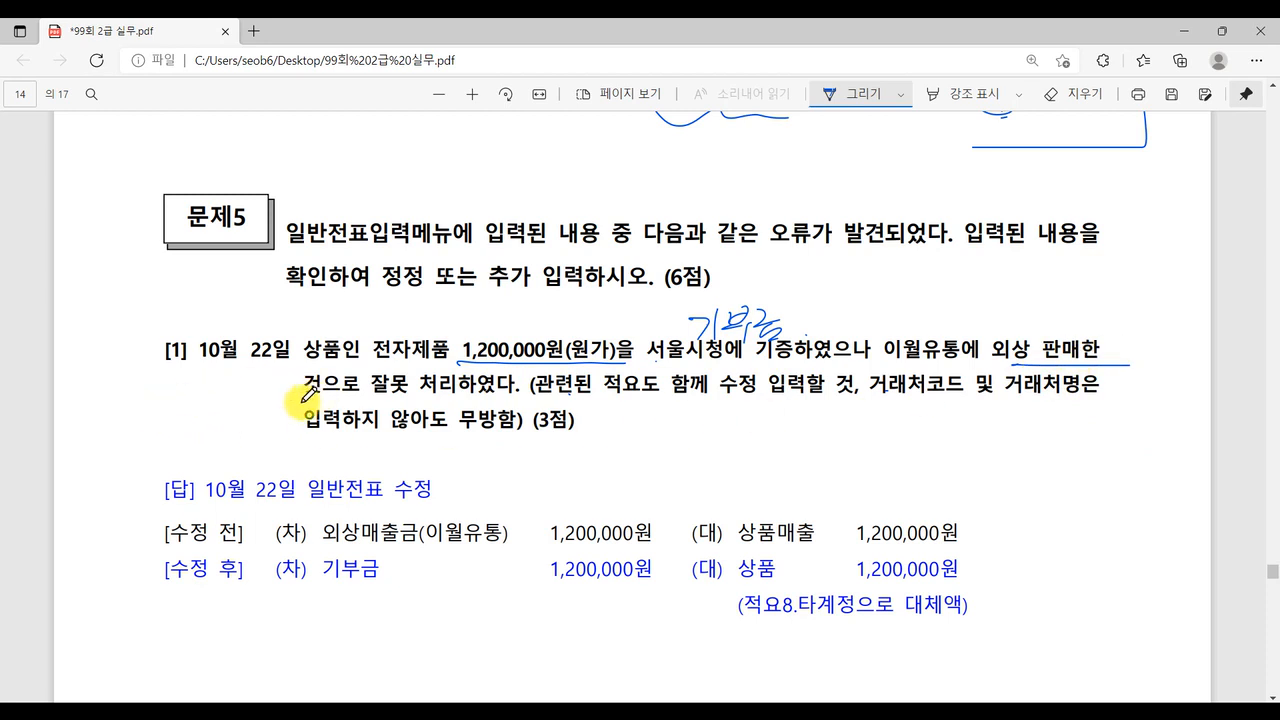
{"action": "left_click_drag", "start_coordinate": [299, 401], "coordinate": [518, 401]}
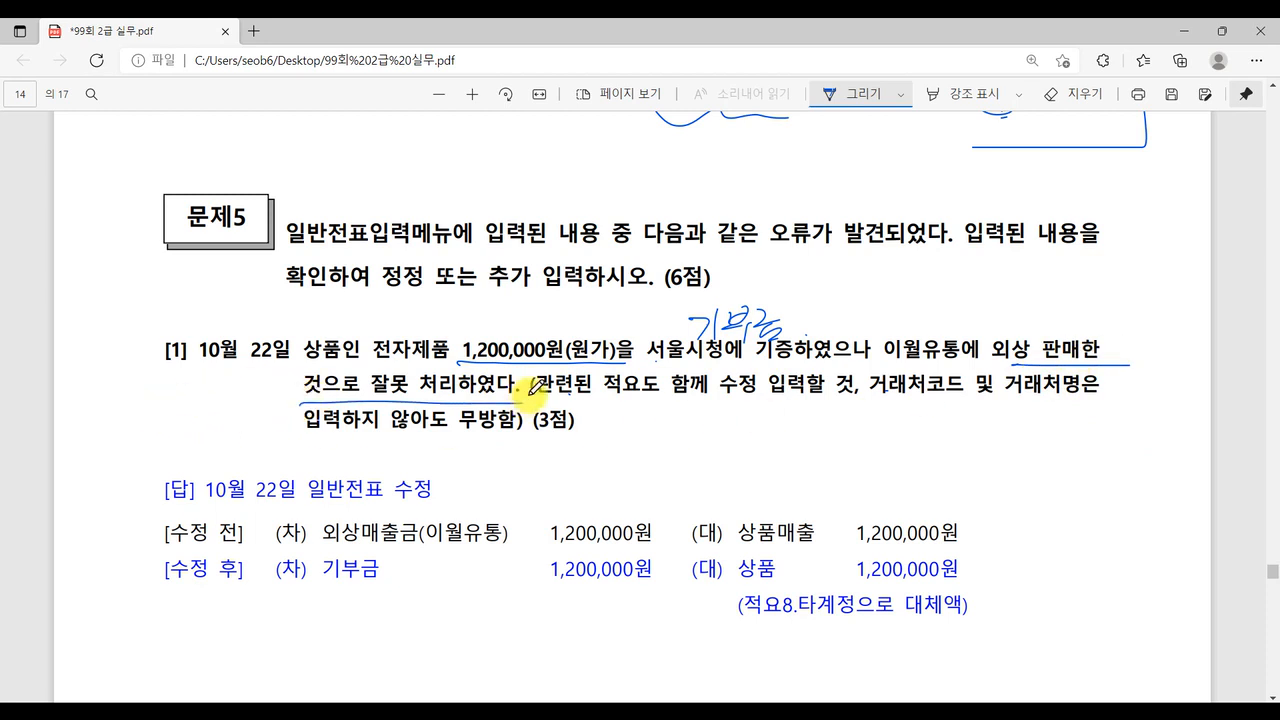
{"action": "left_click_drag", "start_coordinate": [696, 401], "coordinate": [602, 398]}
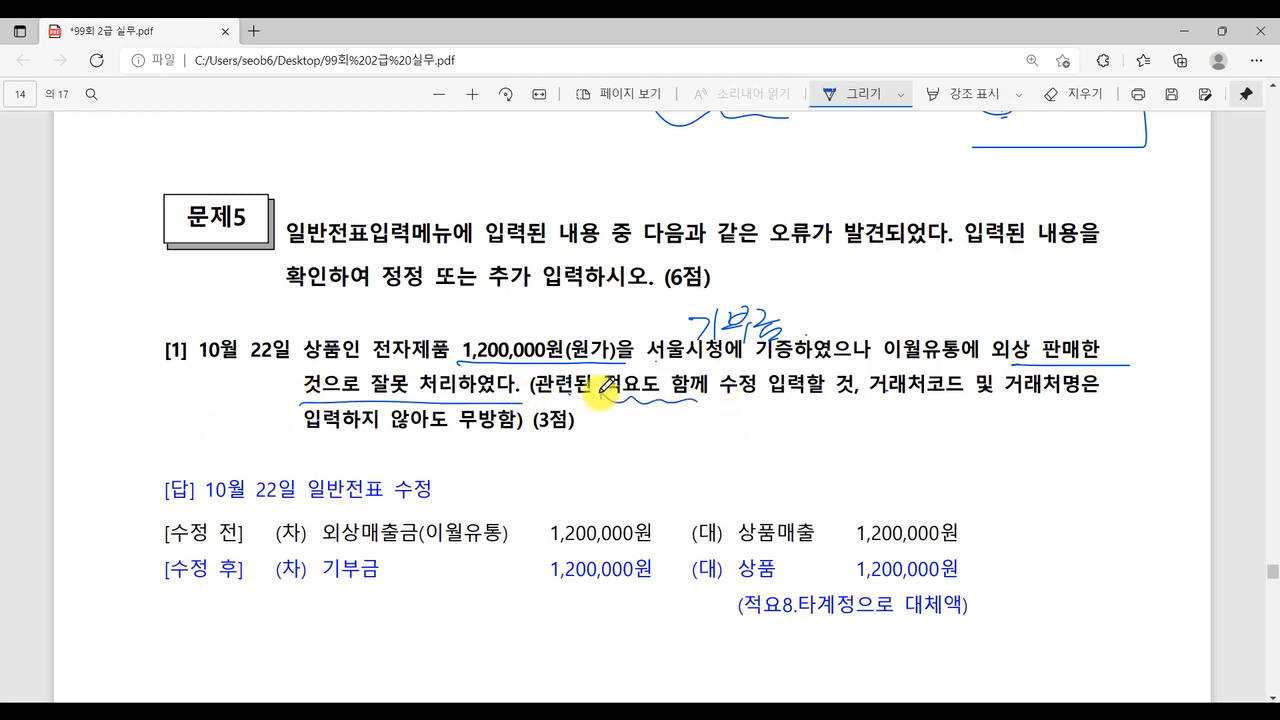
{"action": "mouse_move", "coordinate": [698, 400]}
{"action": "left_mouse_down"}
{"action": "mouse_move", "coordinate": [856, 400]}
{"action": "mouse_move", "coordinate": [849, 414]}
{"action": "mouse_move", "coordinate": [876, 418]}
{"action": "left_mouse_up"}
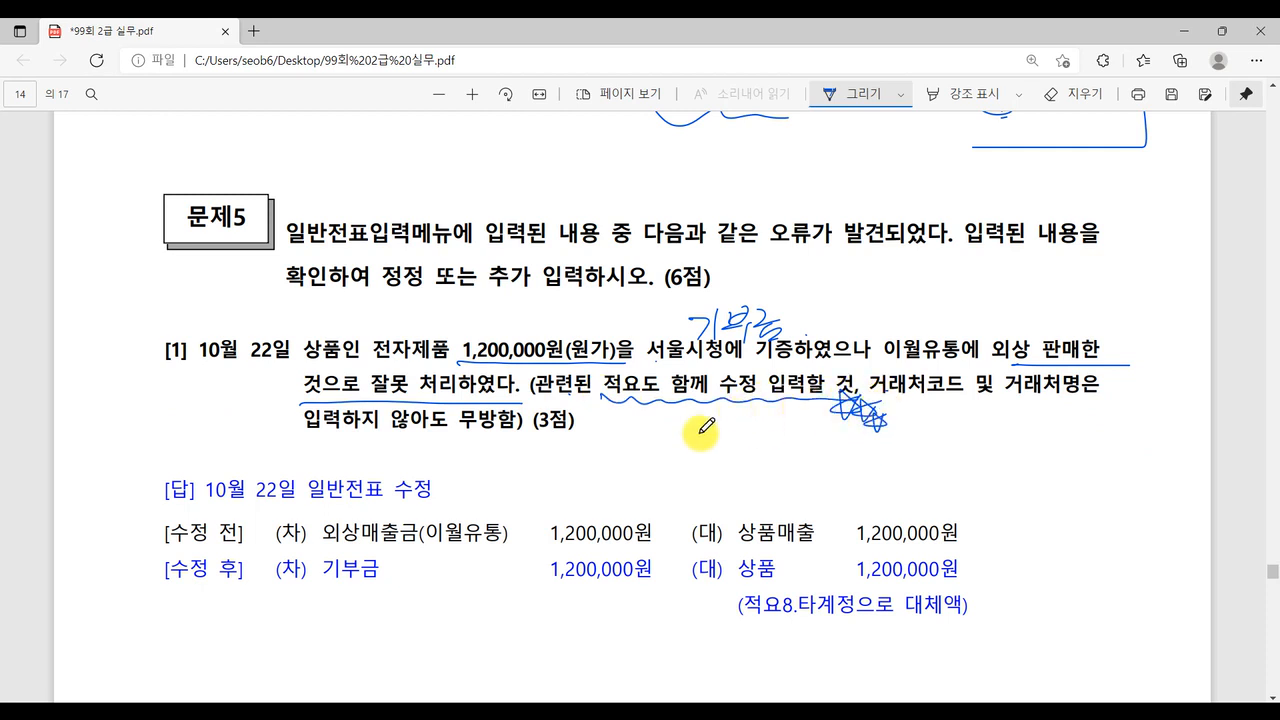
Step: Draw stars beside question [1] and underline both the note making 거래처 entry optional and 기부금 in the corrected answer
{"action": "mouse_move", "coordinate": [131, 337]}
{"action": "left_mouse_down"}
{"action": "mouse_move", "coordinate": [146, 346]}
{"action": "mouse_move", "coordinate": [190, 312]}
{"action": "mouse_move", "coordinate": [180, 303]}
{"action": "mouse_move", "coordinate": [120, 362]}
{"action": "mouse_move", "coordinate": [158, 324]}
{"action": "mouse_move", "coordinate": [134, 336]}
{"action": "mouse_move", "coordinate": [150, 292]}
{"action": "left_mouse_up"}
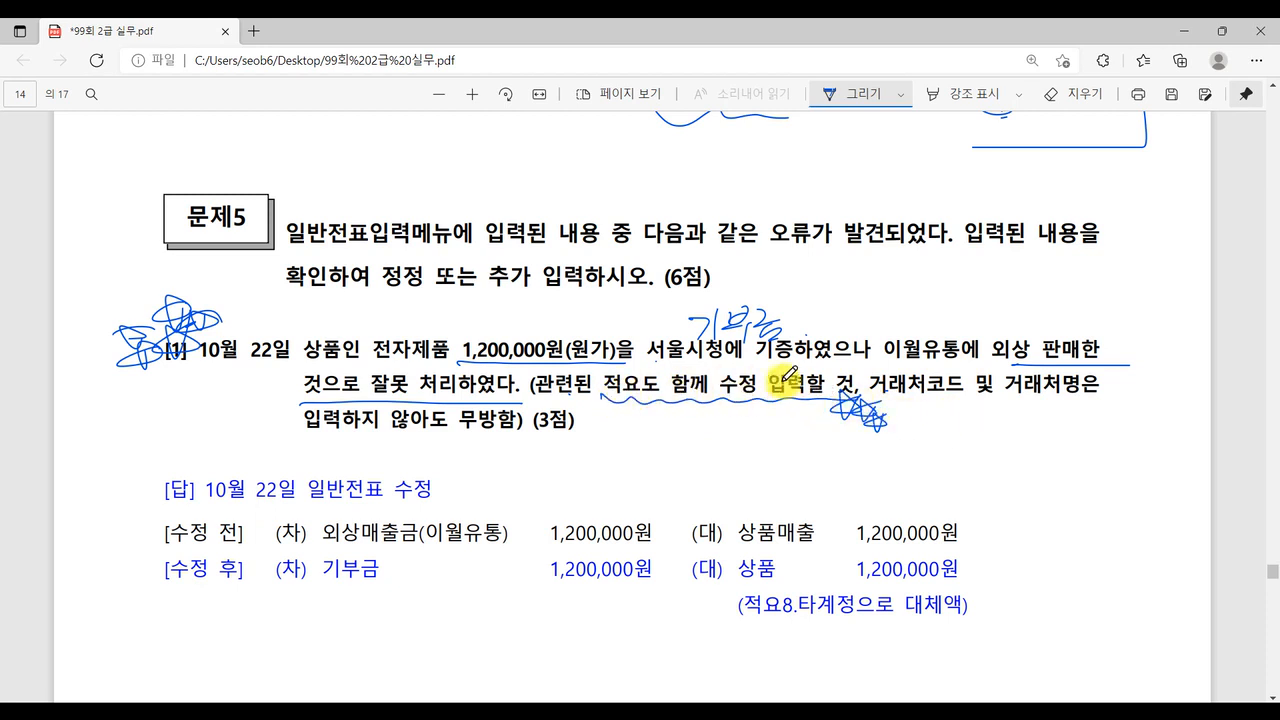
{"action": "left_click_drag", "start_coordinate": [884, 393], "coordinate": [1092, 408]}
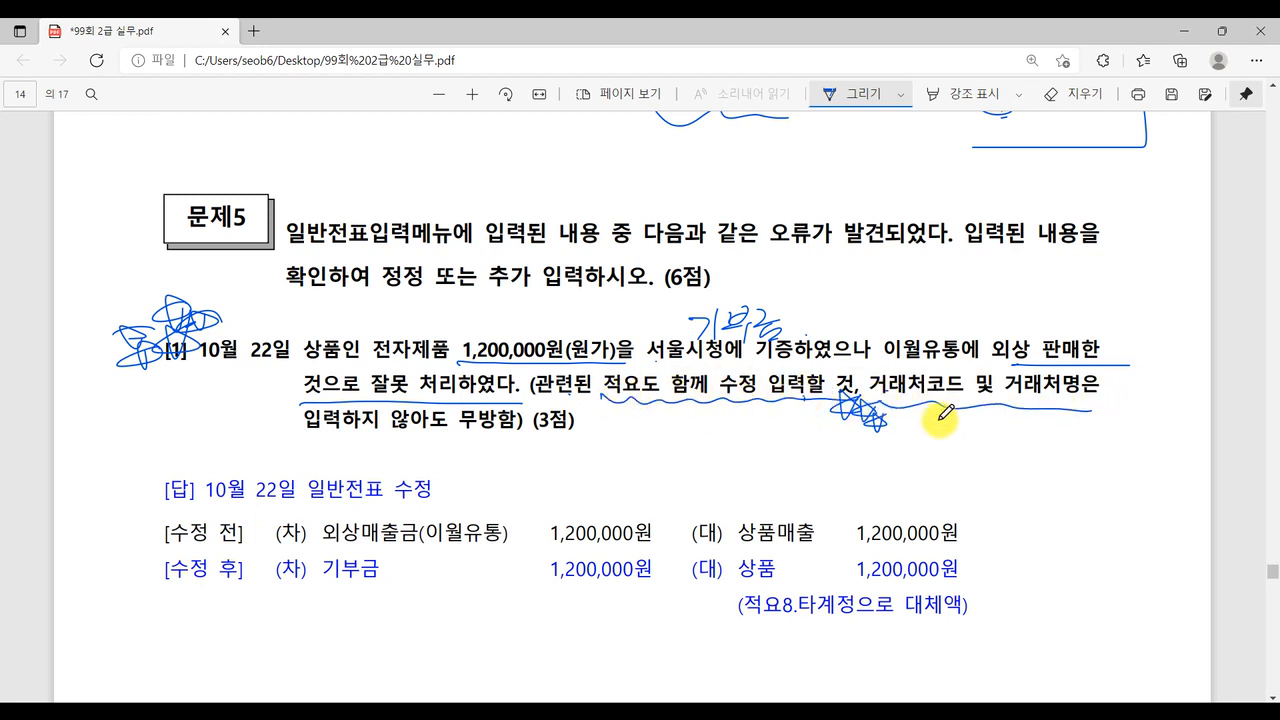
{"action": "left_click_drag", "start_coordinate": [291, 426], "coordinate": [610, 425]}
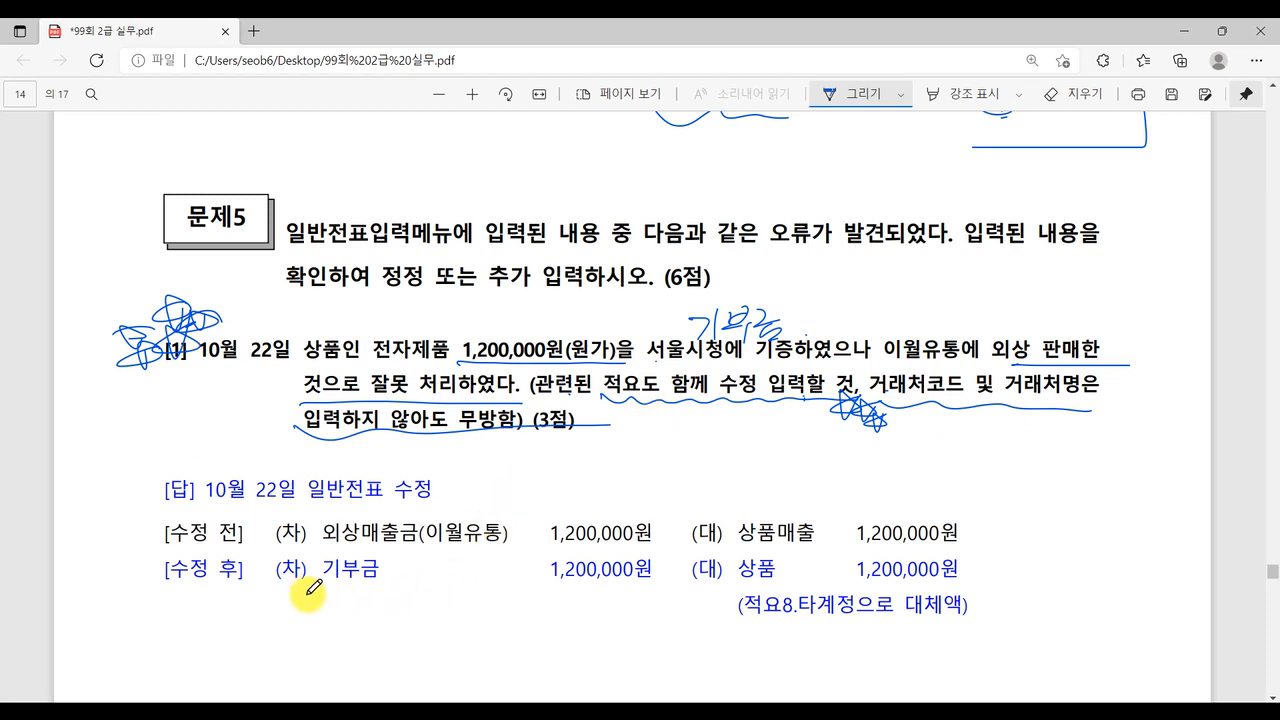
{"action": "left_click_drag", "start_coordinate": [302, 594], "coordinate": [420, 579]}
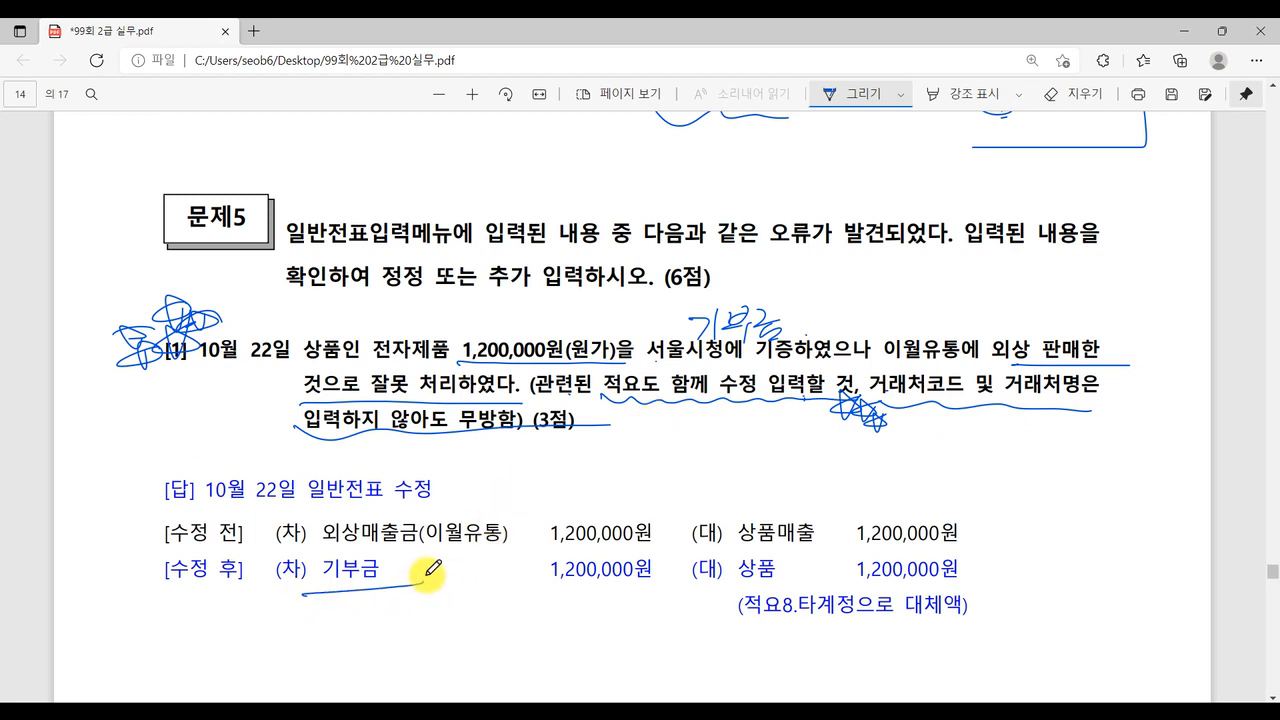
Step: Switch to the 일반전표입력 window, load the October 22 voucher, and change its 차변 account to 0953 기부금
{"action": "key", "text": "alt+Tab"}
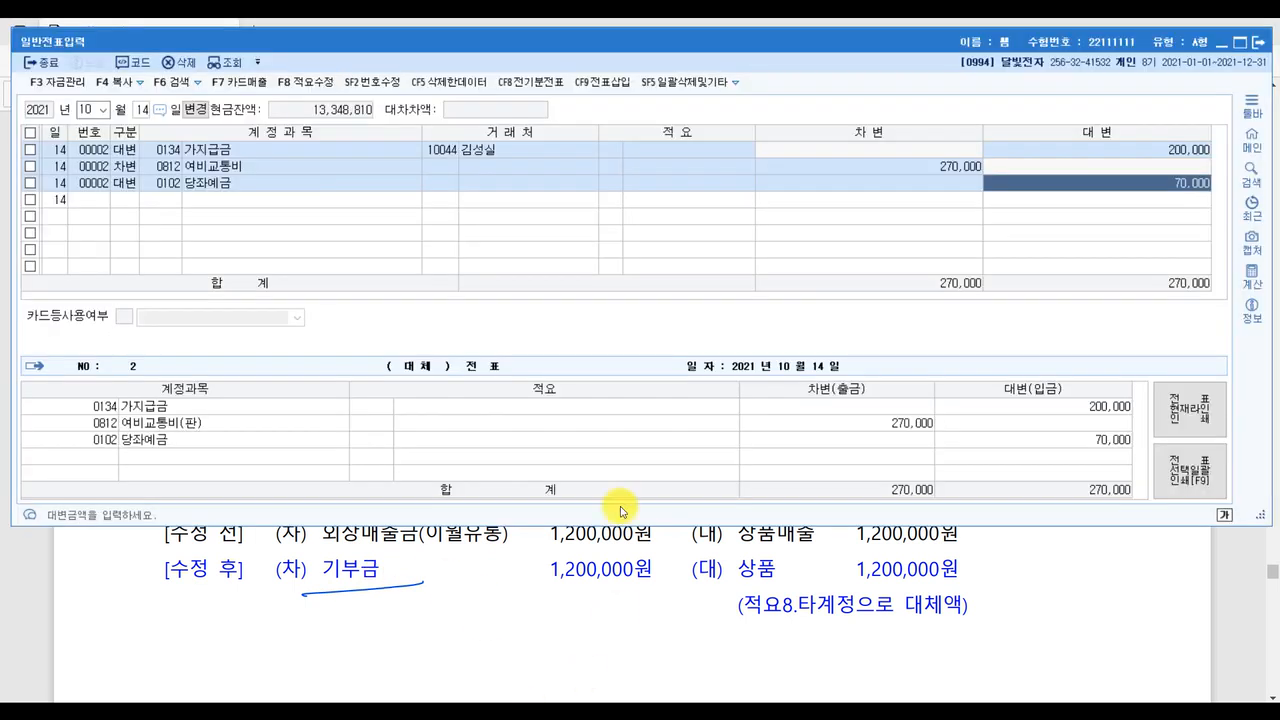
{"action": "left_click", "coordinate": [143, 108]}
{"action": "key", "text": "BackSpace"}
{"action": "type", "text": "22"}
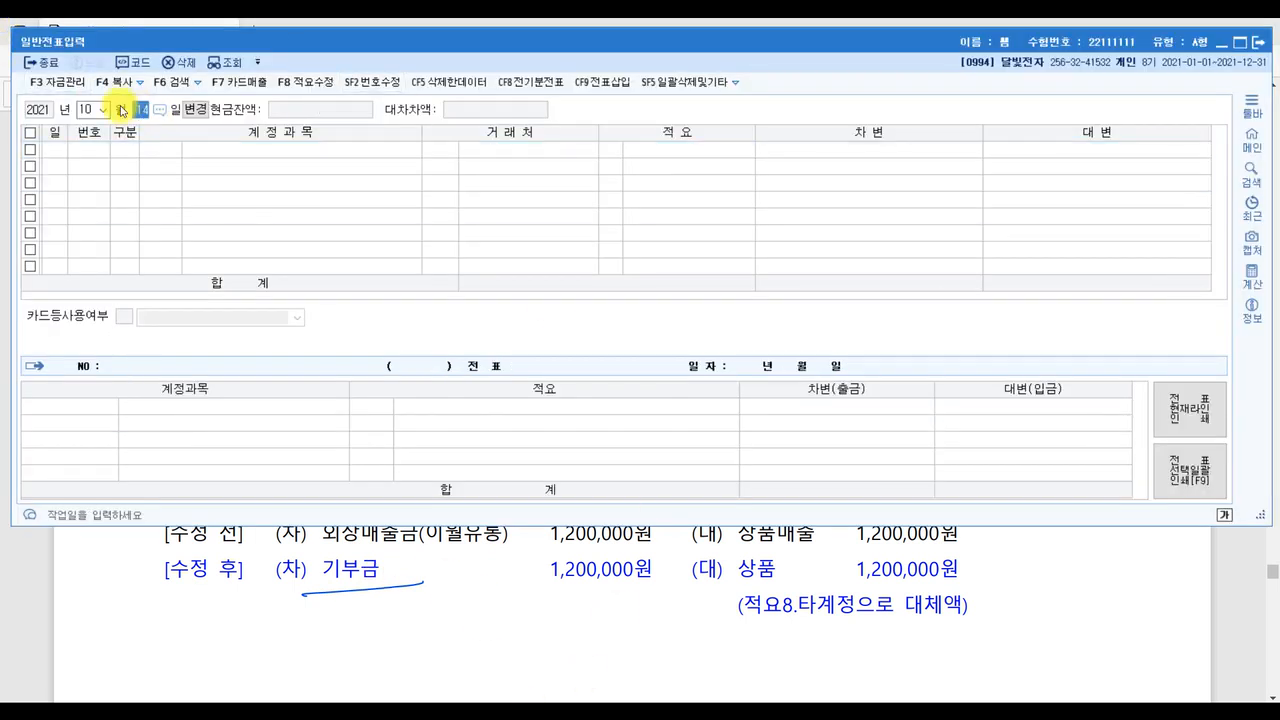
{"action": "key", "text": "Return"}
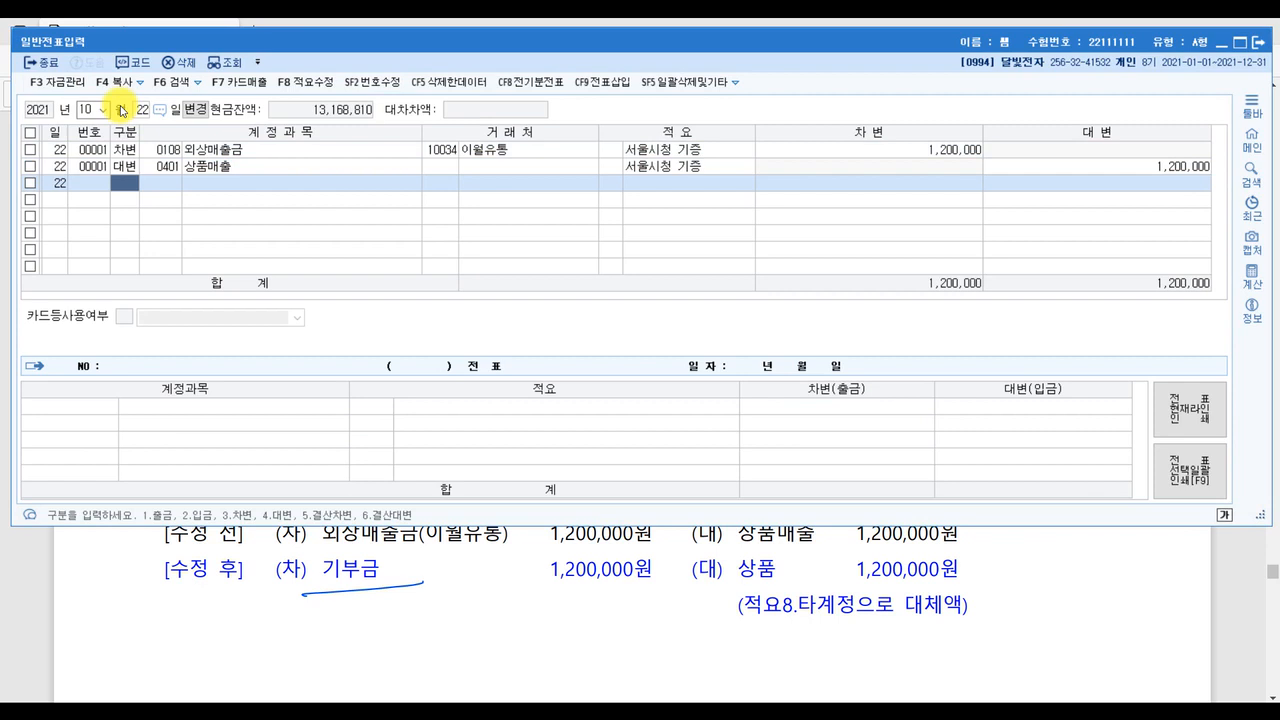
{"action": "left_click", "coordinate": [160, 150]}
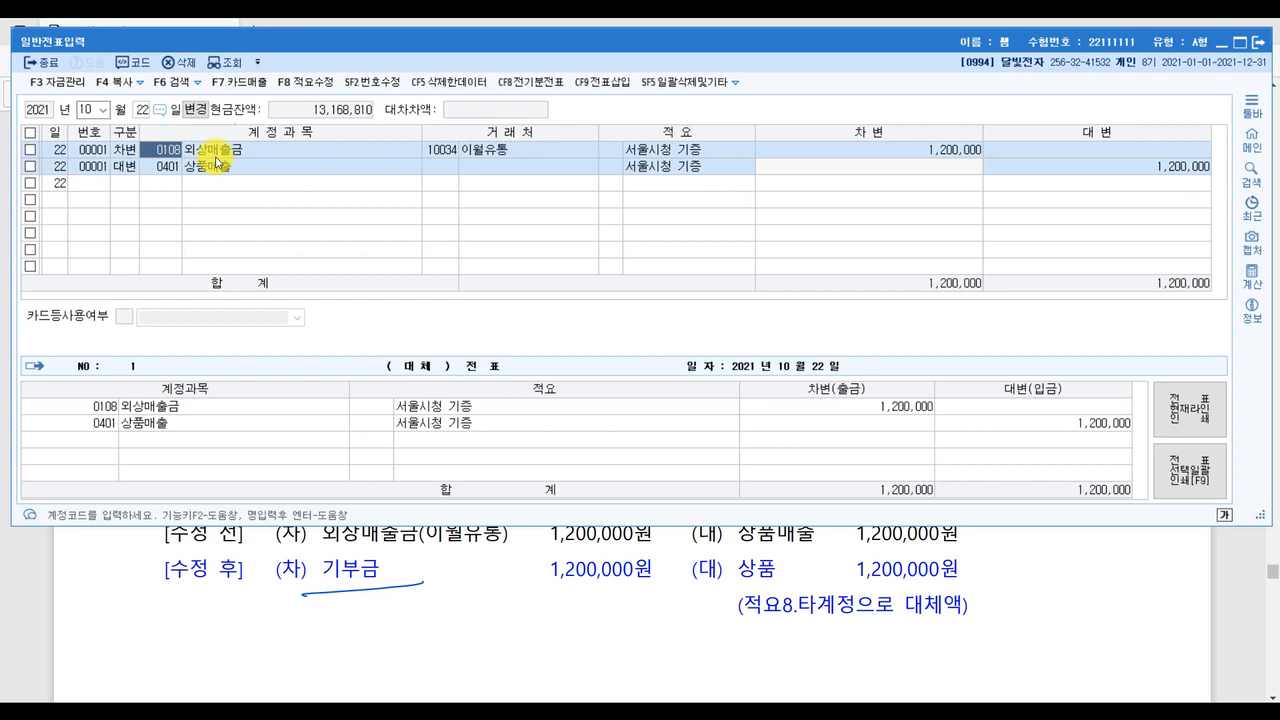
{"action": "type", "text": "0953"}
{"action": "key", "text": "Return"}
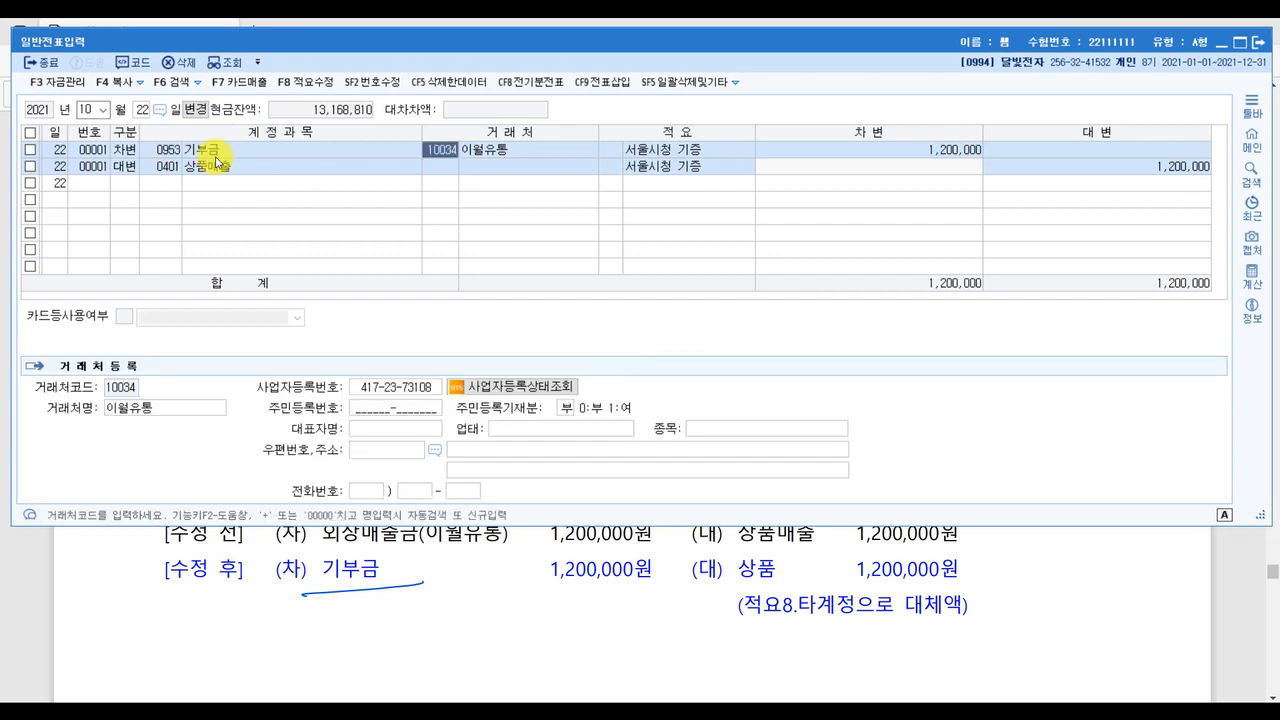
Step: Change the 대변 account of the October 22 voucher to 0146 상품
{"action": "left_click", "coordinate": [160, 167]}
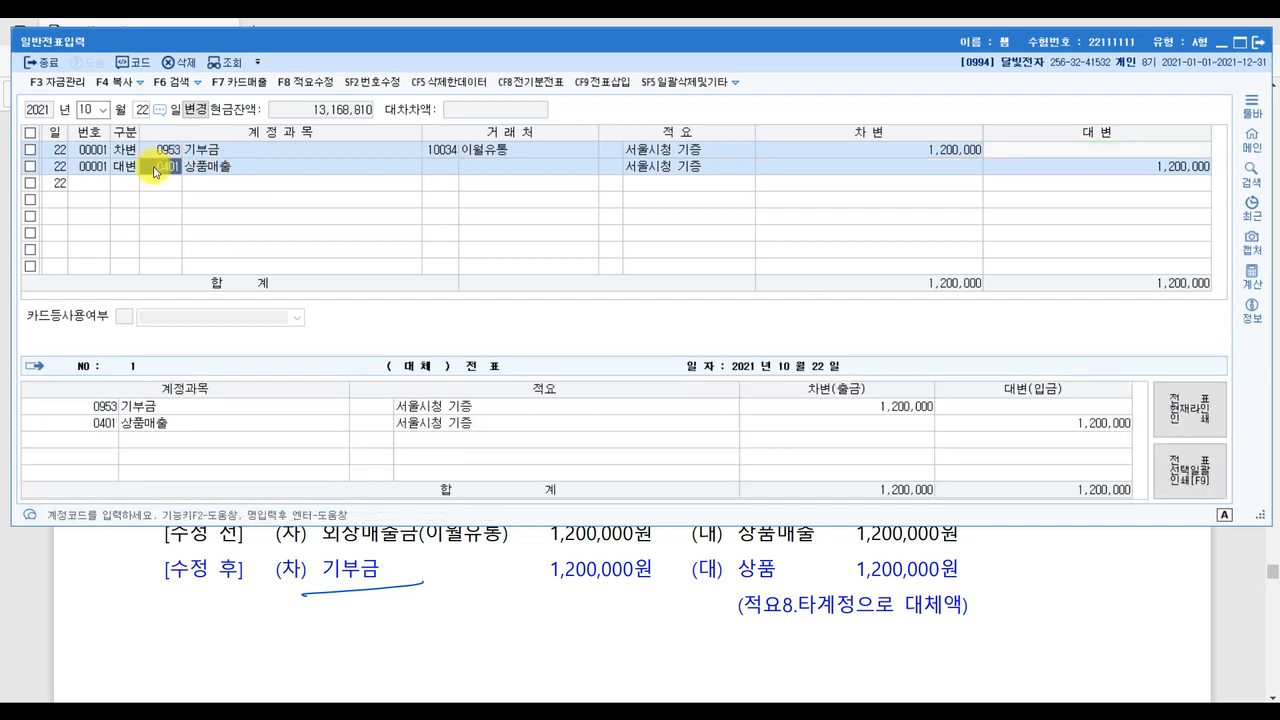
{"action": "left_click", "coordinate": [212, 182]}
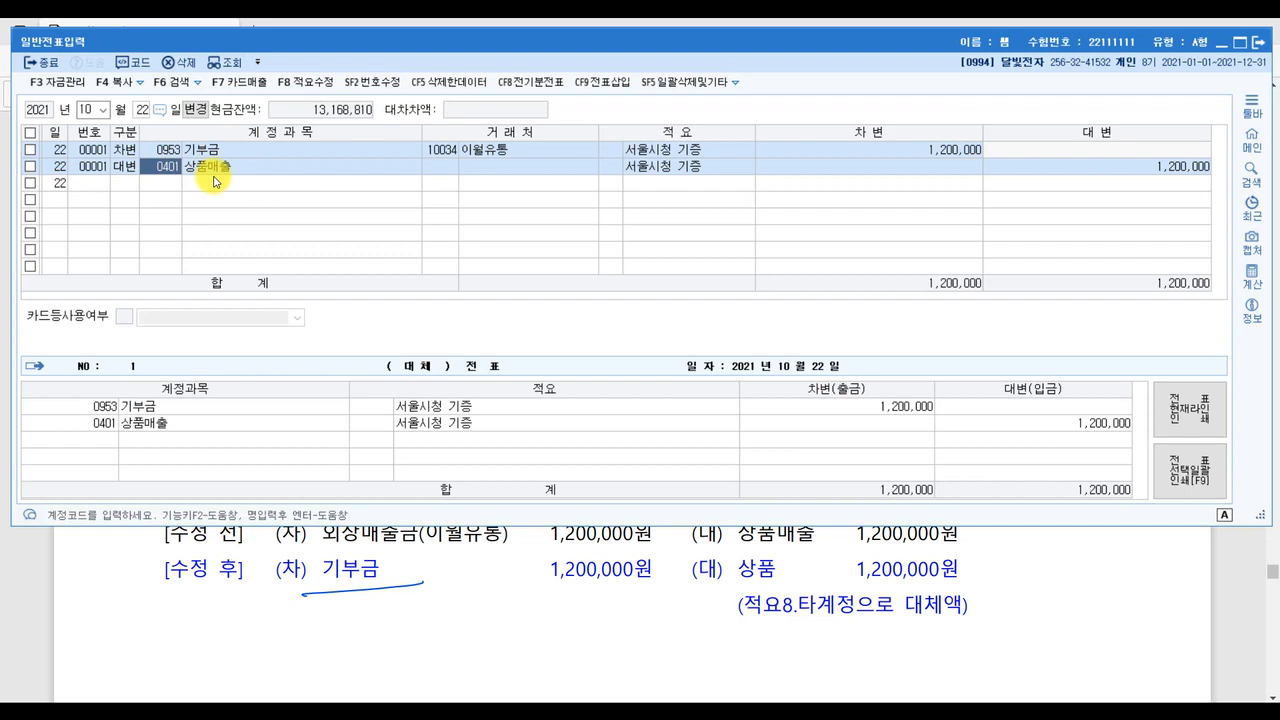
{"action": "left_click", "coordinate": [214, 182]}
{"action": "left_click", "coordinate": [214, 182]}
{"action": "type", "text": "146"}
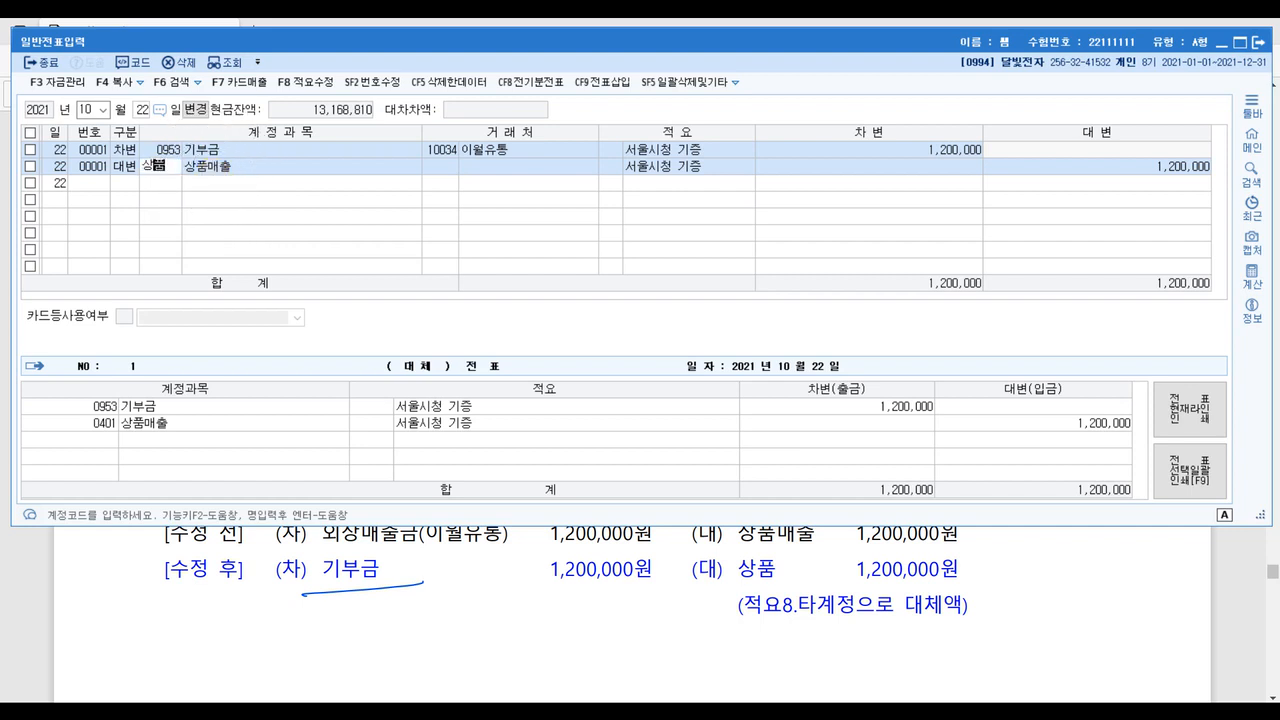
{"action": "key", "text": "Return"}
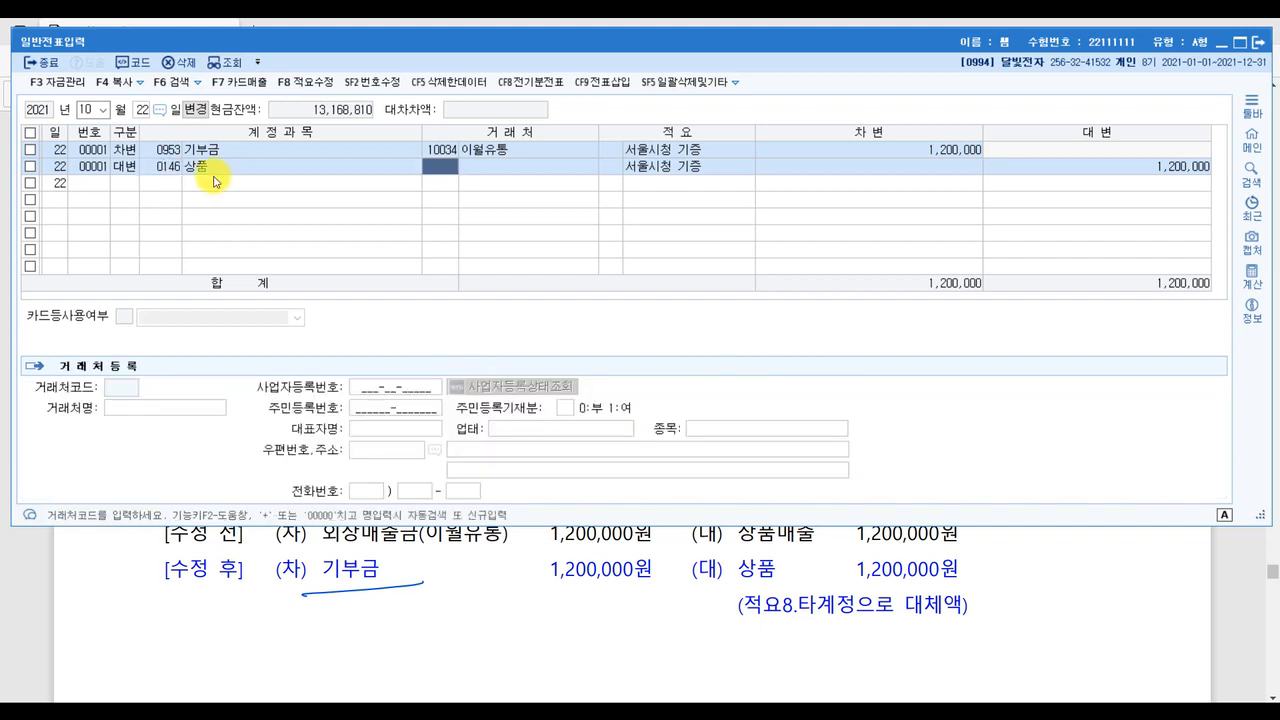
{"action": "left_click", "coordinate": [128, 151]}
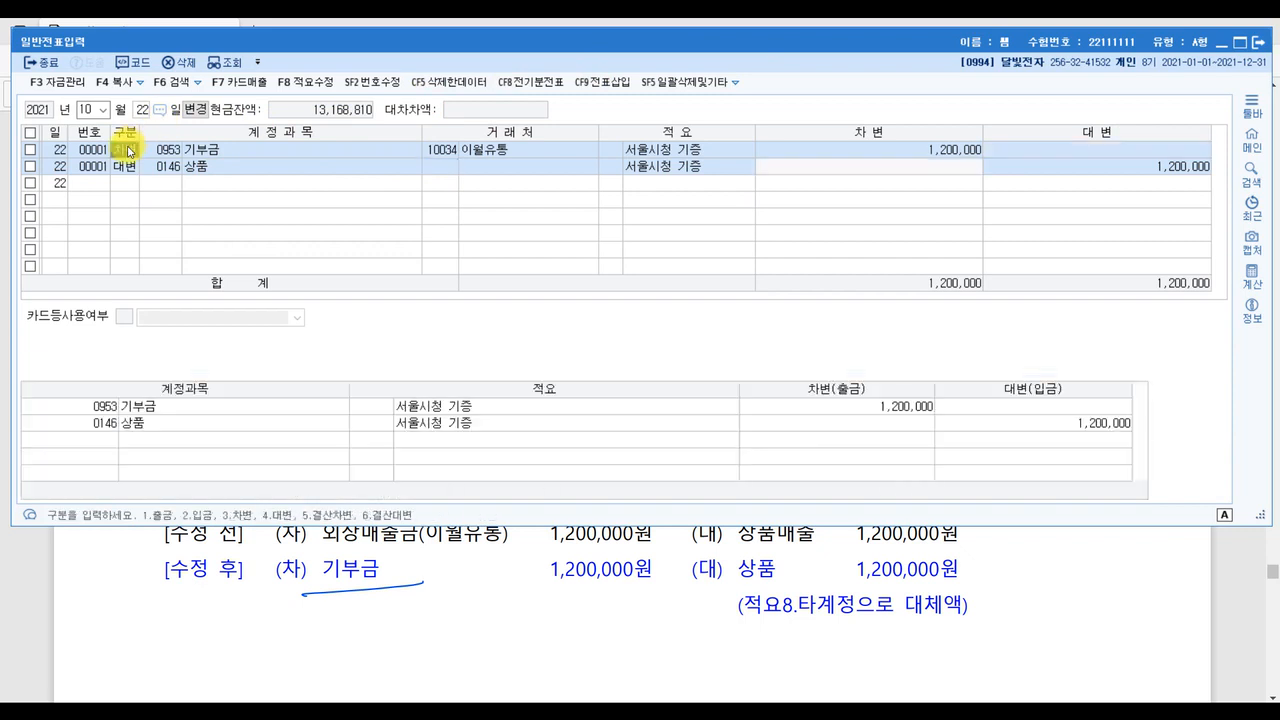
{"action": "left_click", "coordinate": [127, 166]}
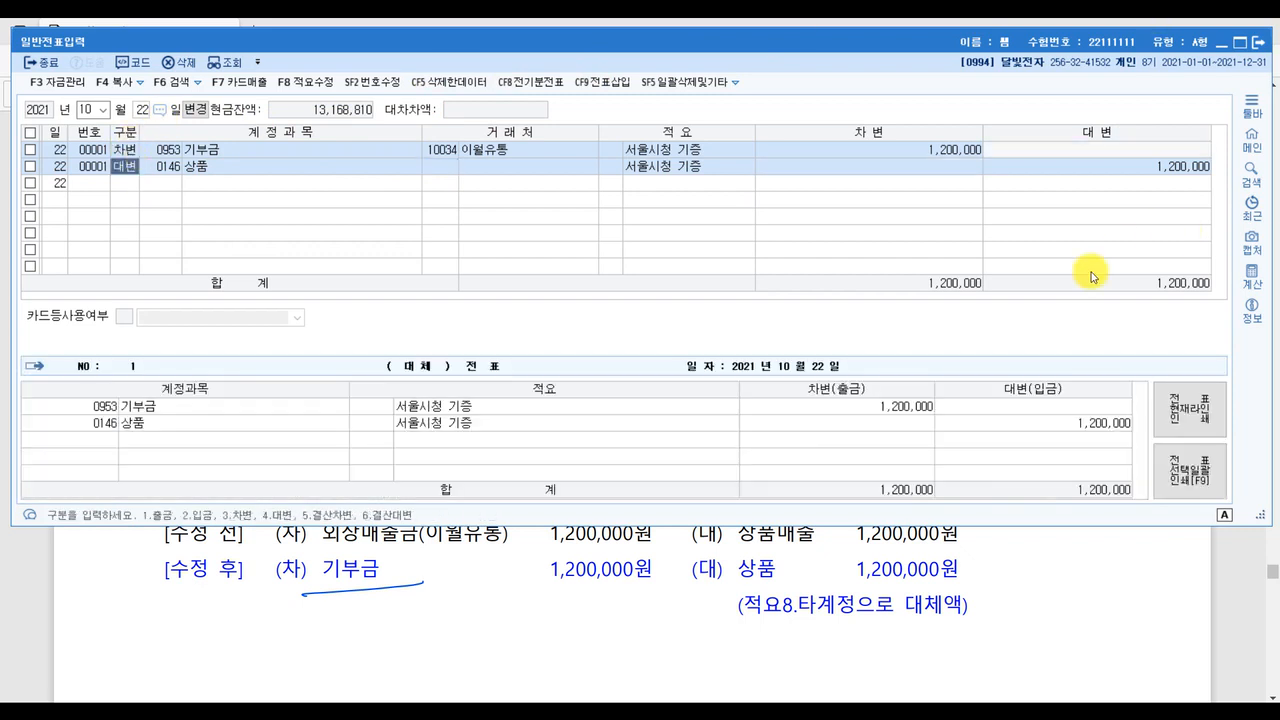
{"action": "key", "text": "ctrl"}
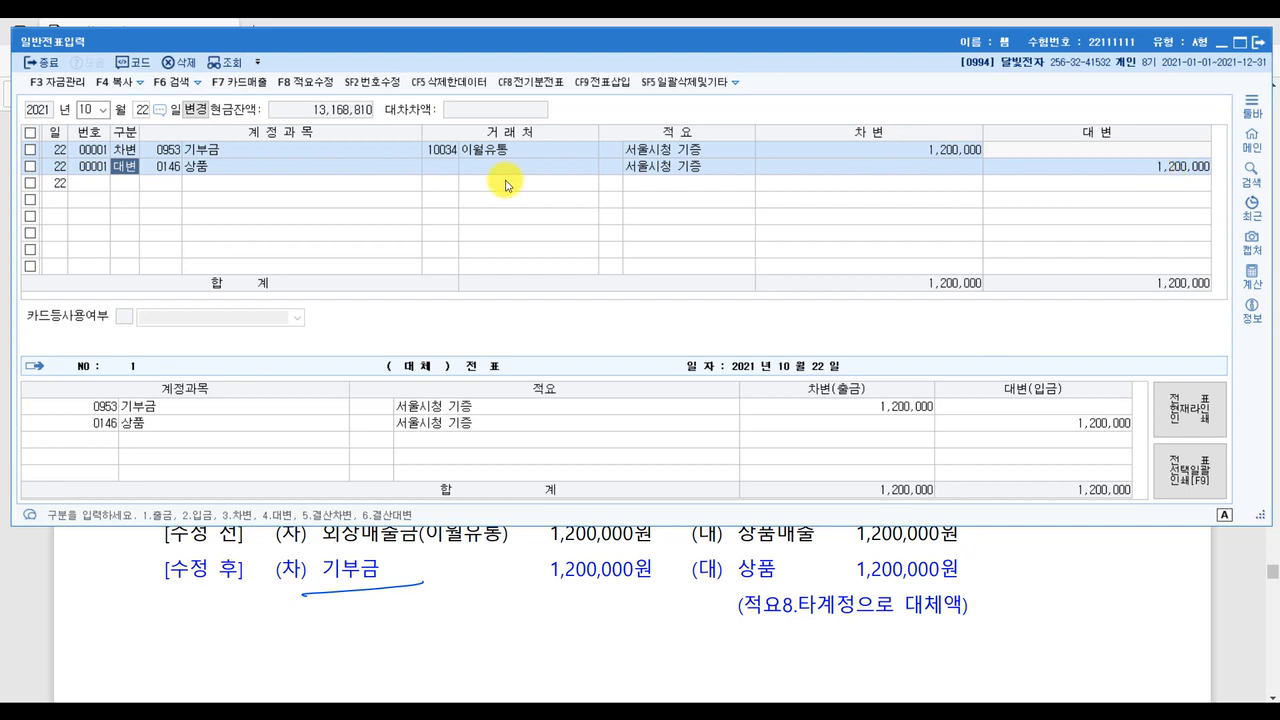
{"action": "left_click", "coordinate": [443, 152]}
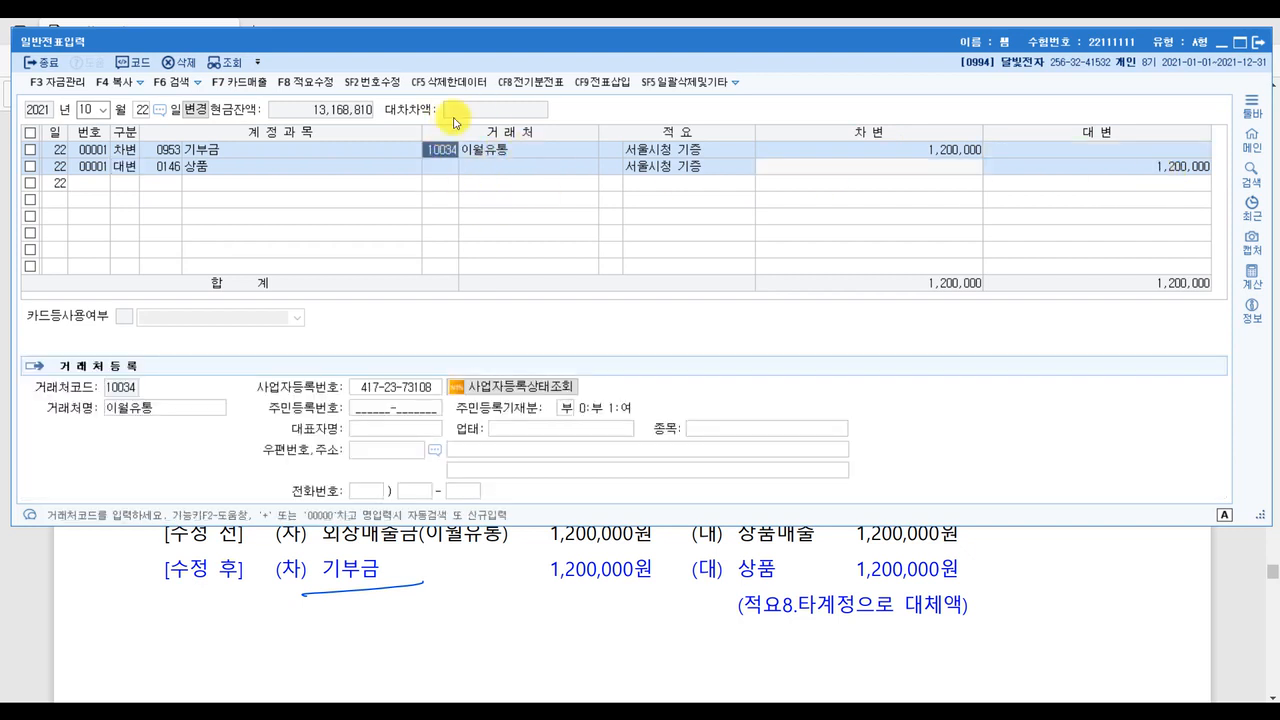
{"action": "left_click", "coordinate": [125, 166]}
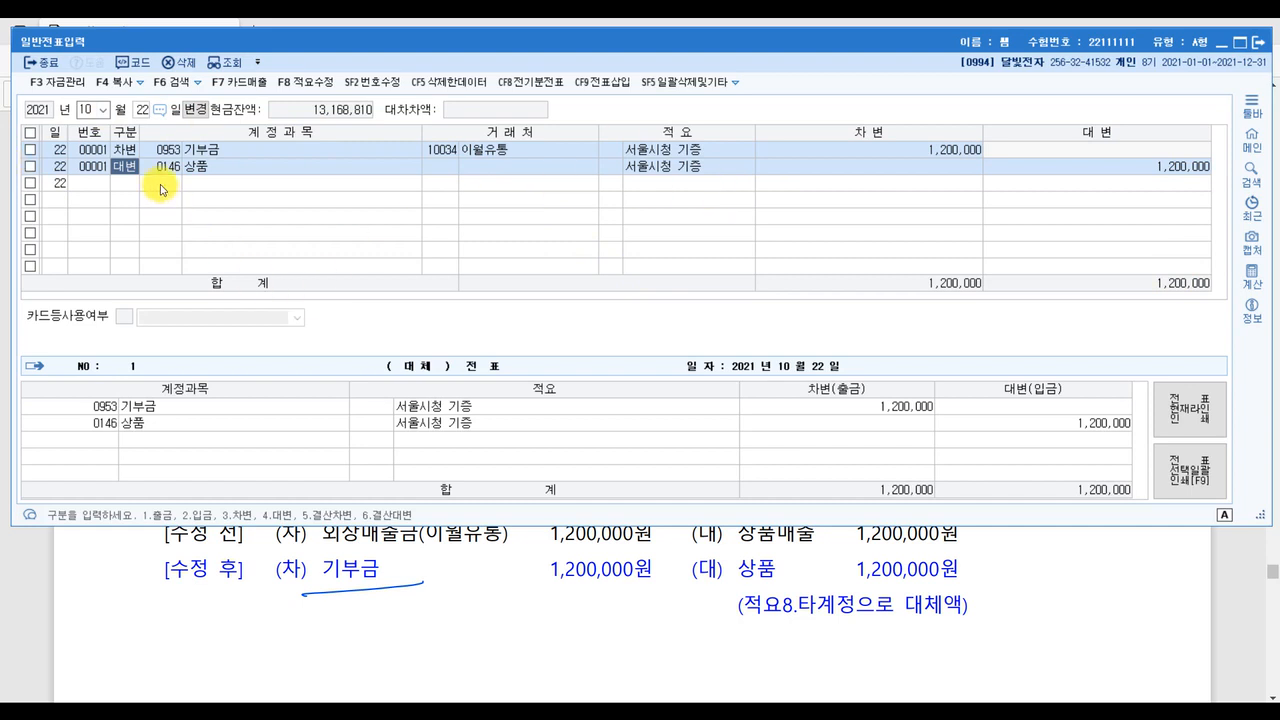
{"action": "left_click", "coordinate": [128, 168]}
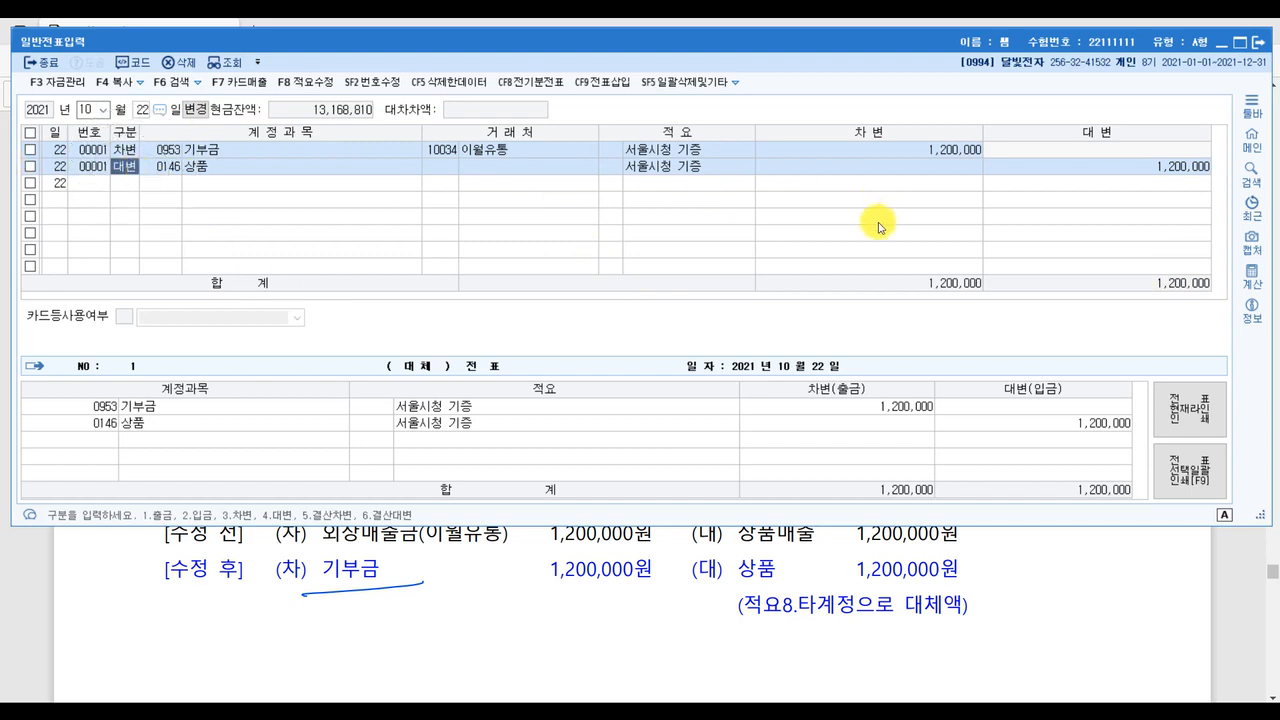
Step: Set the 적요 of the 상품 line to code 8, 타계정으로 대체액 손익계산서 반영분
{"action": "left_click", "coordinate": [618, 172]}
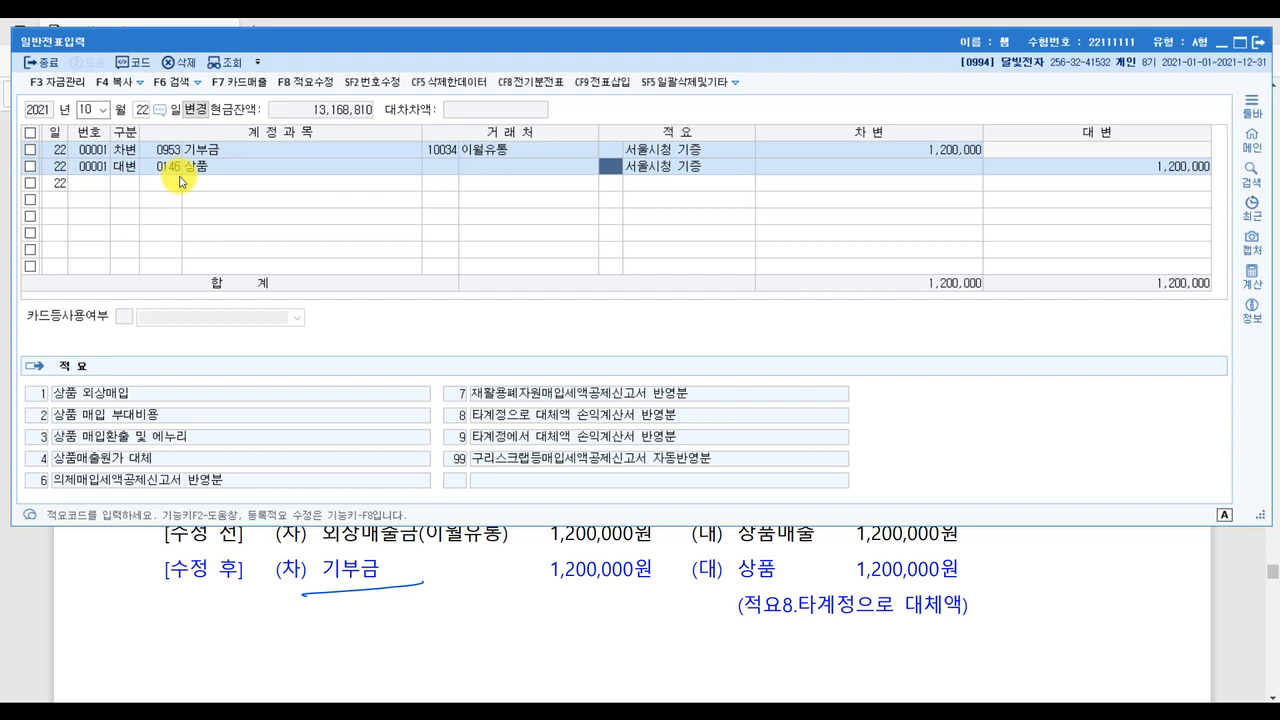
{"action": "left_click", "coordinate": [463, 428]}
{"action": "left_click", "coordinate": [609, 177]}
{"action": "type", "text": "8"}
{"action": "key", "text": "Return"}
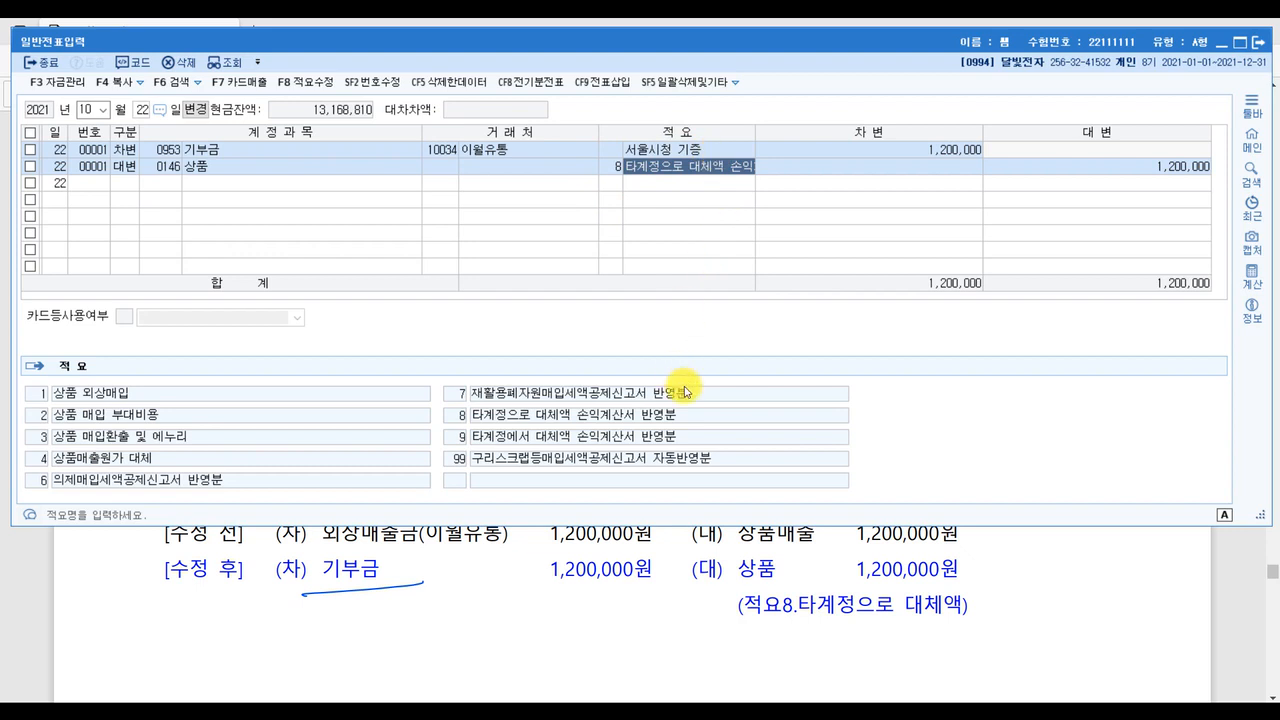
Step: Switch to the 타계정대체액 image in 그림판 and underline the heading term 타계정으로 대체액
{"action": "mouse_move", "coordinate": [556, 712]}
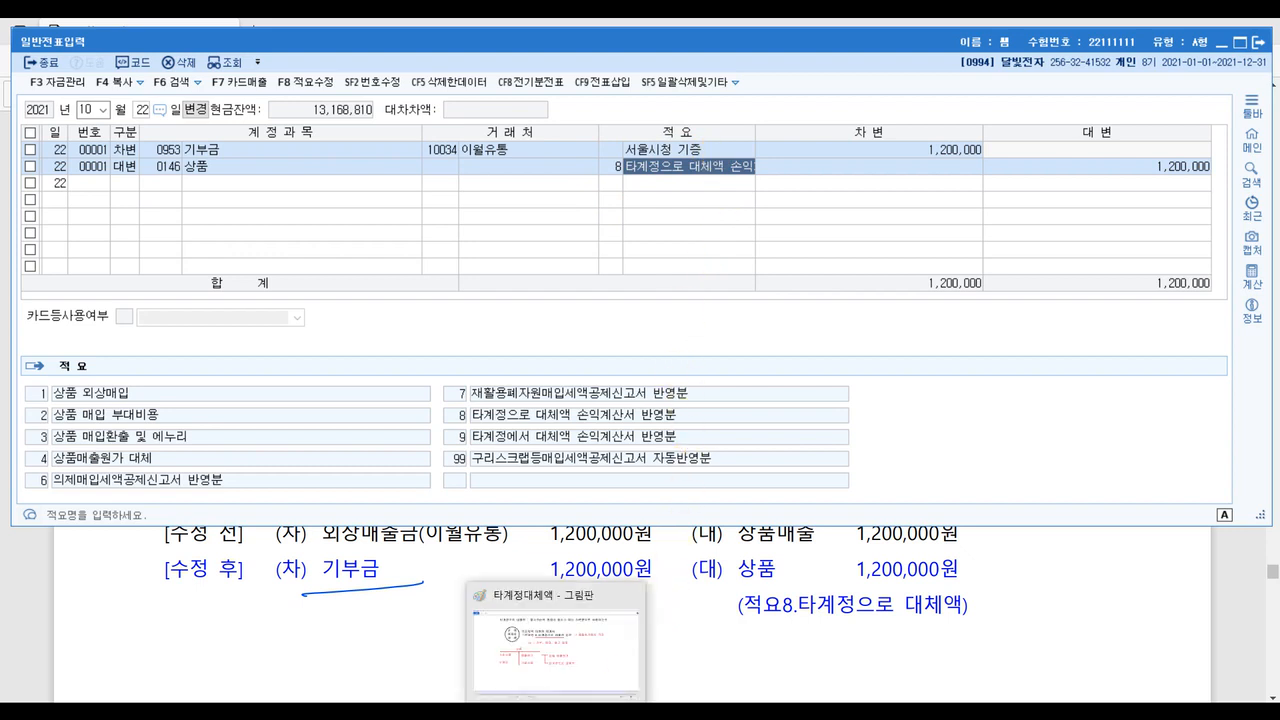
{"action": "left_click", "coordinate": [597, 655]}
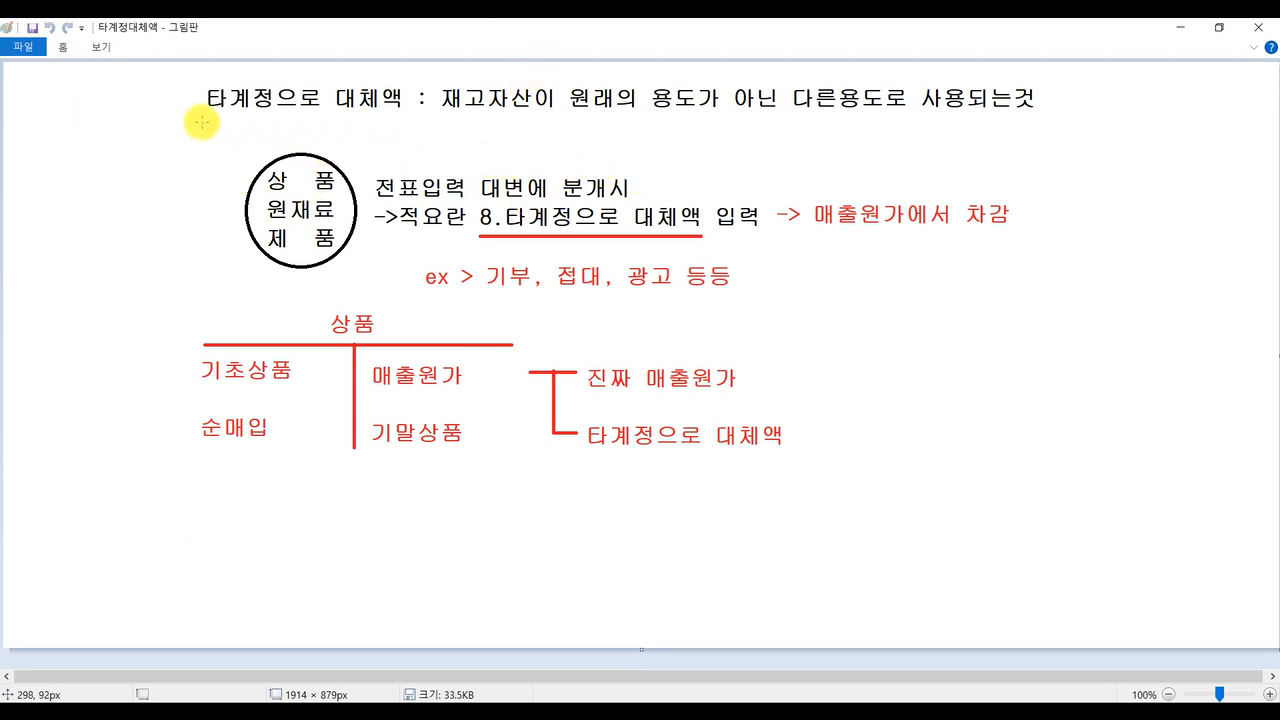
{"action": "left_click_drag", "start_coordinate": [201, 122], "coordinate": [456, 117]}
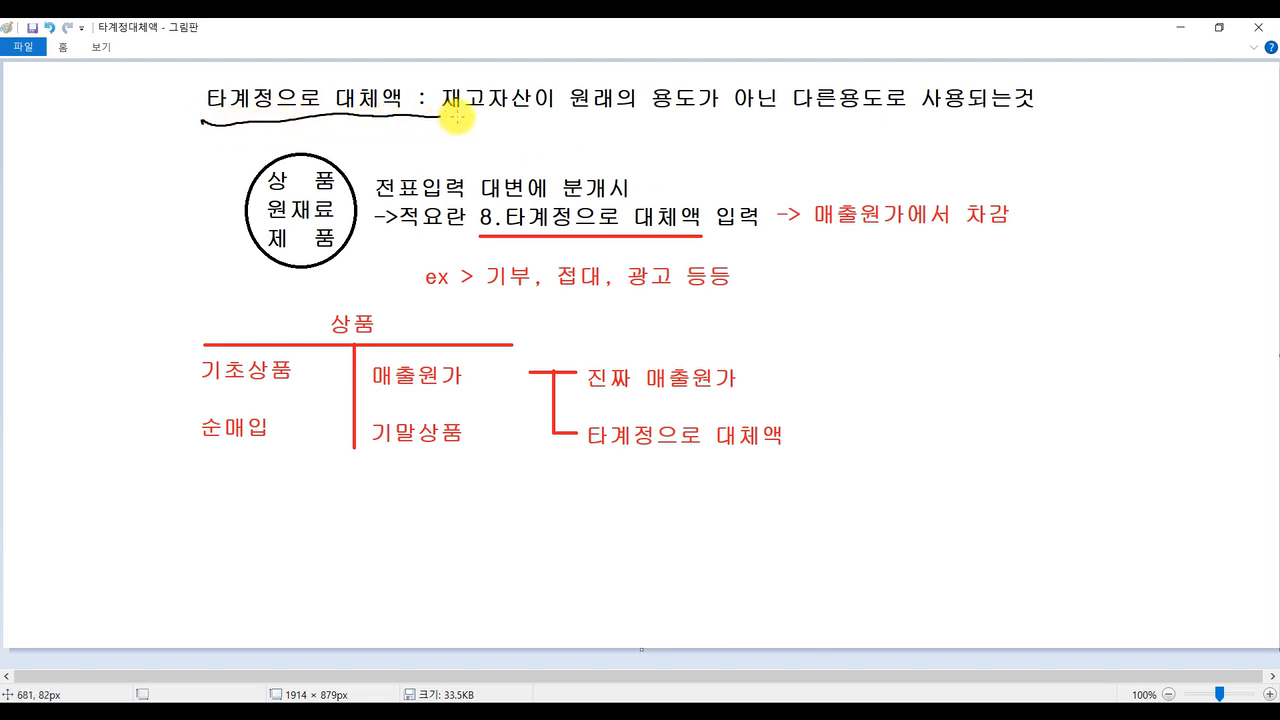